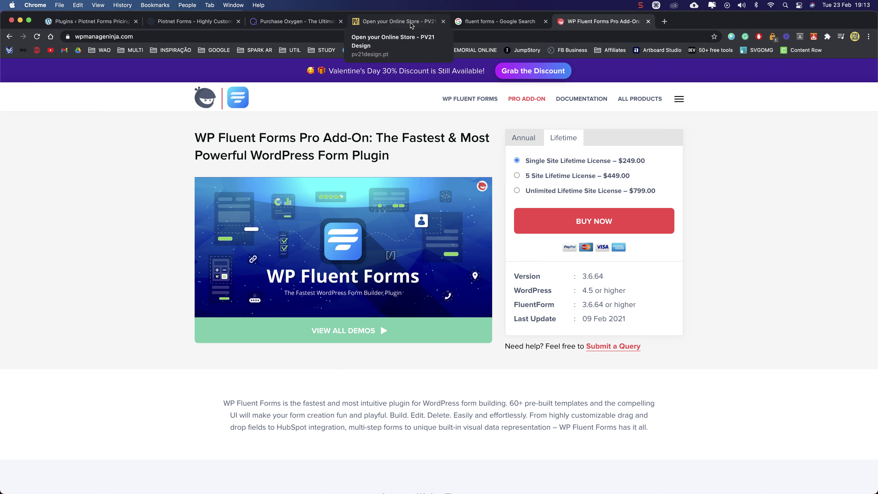
Review the Piotnet Forms feature list and form examples, highlighting the row from PDF Generator to Form Abandonment
left_click(305, 23)
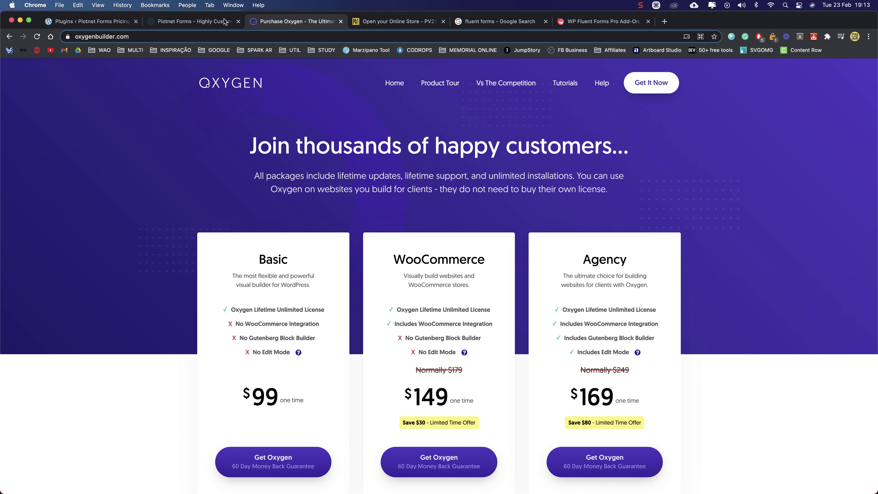
left_click(196, 20)
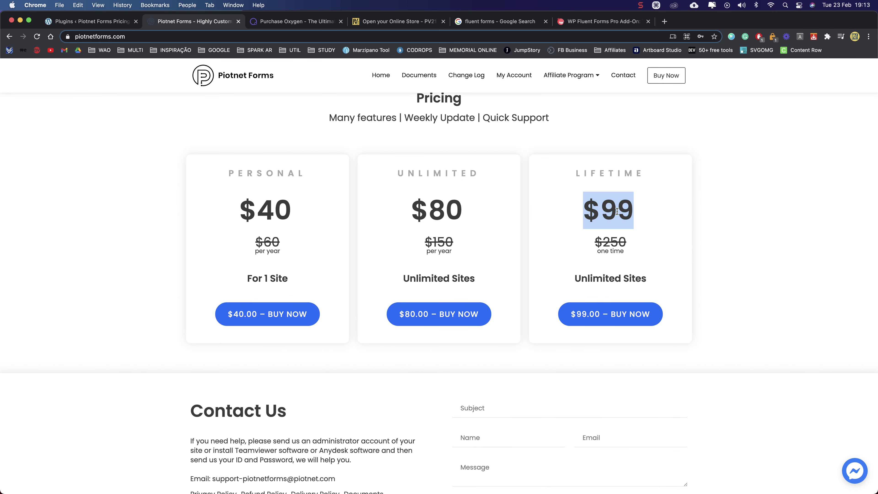
scroll(615, 206, "up", 20)
scroll(615, 203, "up", 15)
left_click_drag(655, 277, 194, 259)
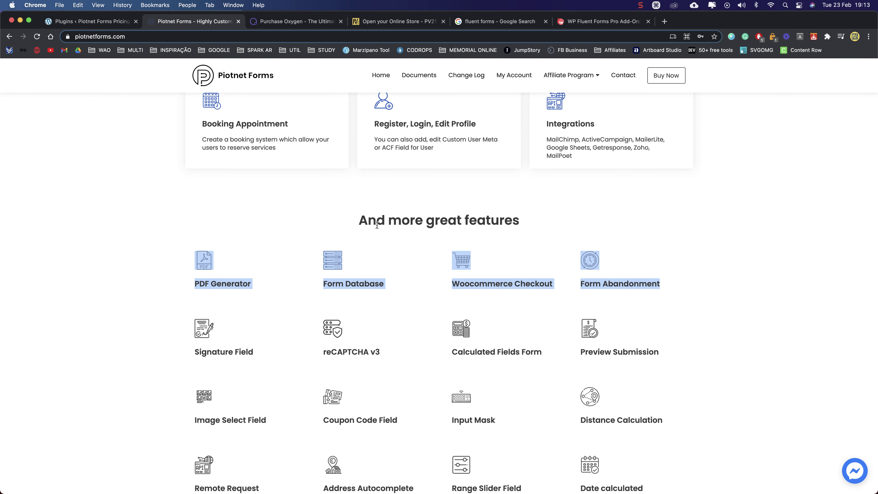
scroll(377, 224, "down", 15)
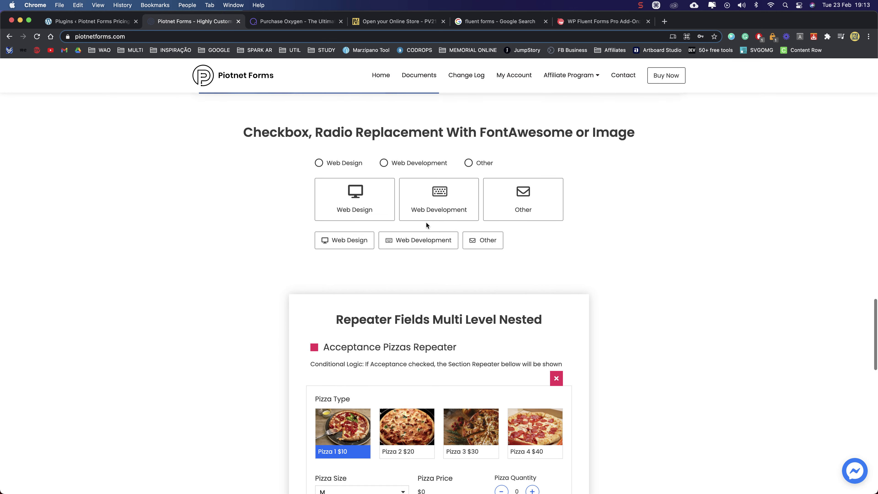
scroll(426, 224, "up", 2)
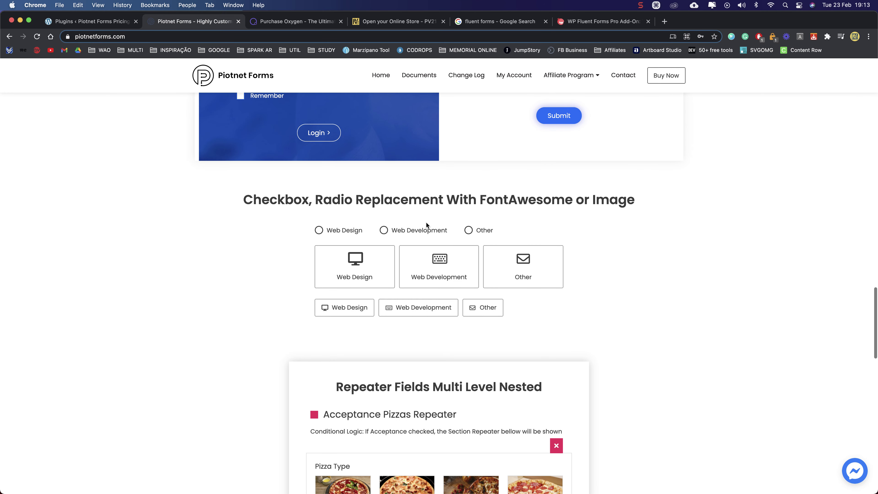
Examine the Oxygen pricing packages, highlighting the Agency package's description and one-time price
left_click(292, 20)
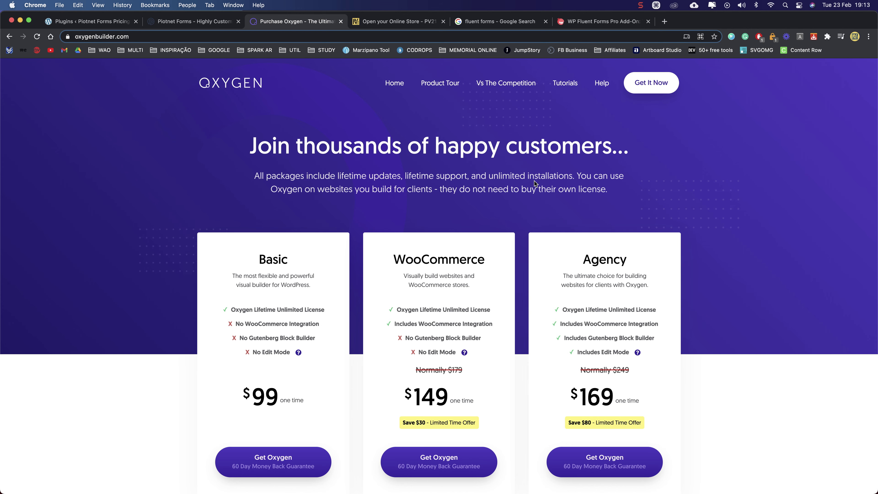
scroll(530, 171, "down", 8)
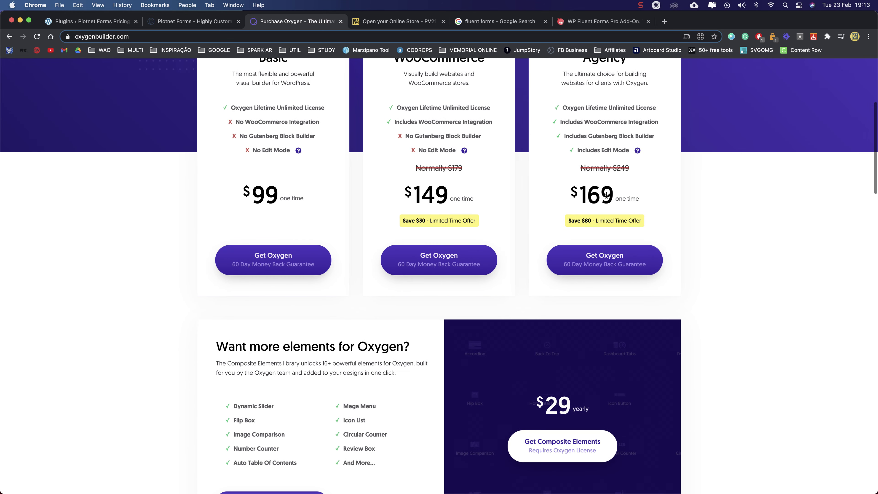
scroll(606, 195, "up", 6)
scroll(606, 195, "up", 2)
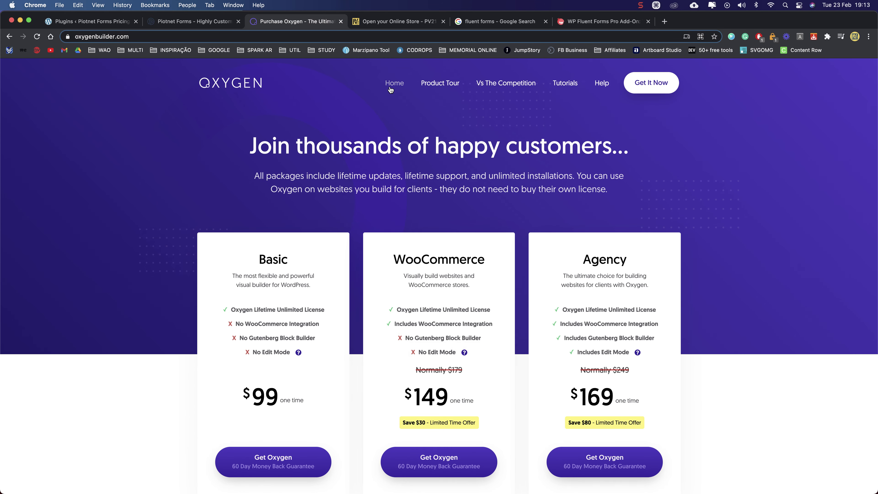
scroll(669, 231, "down", 4)
left_click_drag(573, 258, 567, 283)
left_click(640, 258)
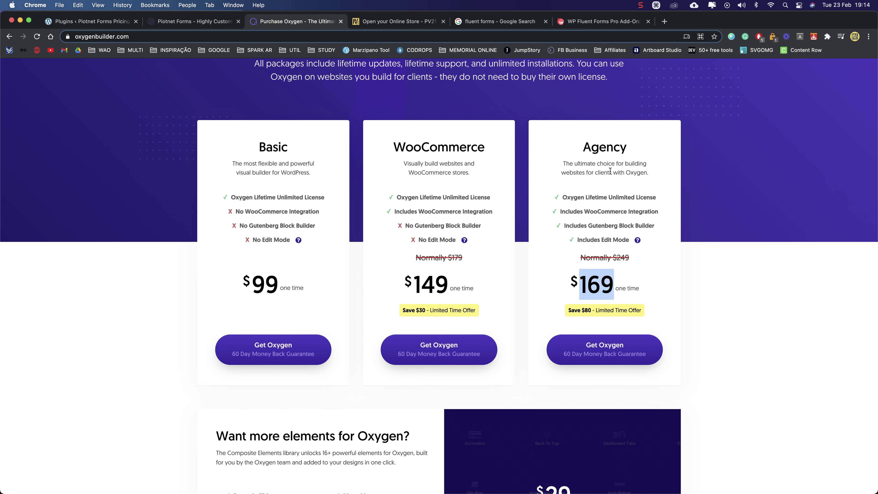
left_click_drag(580, 148, 652, 180)
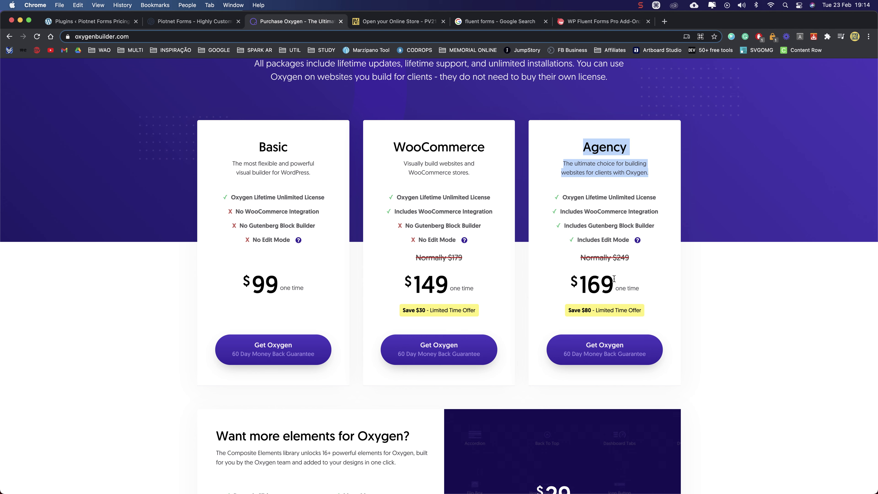
left_click(575, 287)
left_click_drag(613, 286, 581, 285)
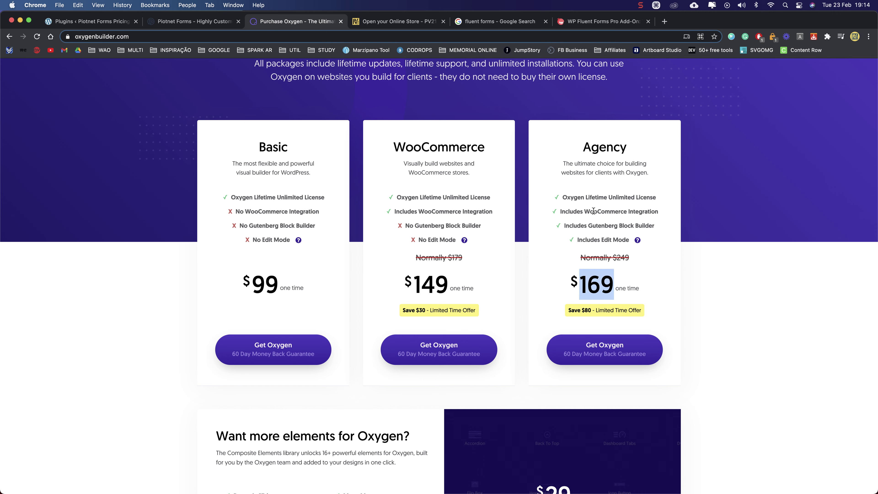
scroll(594, 221, "down", 7)
scroll(595, 226, "up", 10)
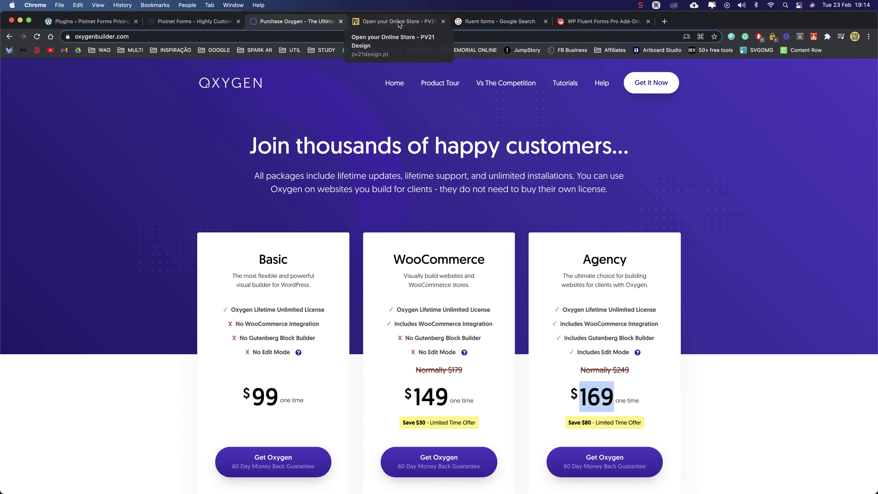
Close the fluent forms Google search page and the WP Fluent Forms Pro Add-On page
left_click(508, 22)
left_click(546, 21)
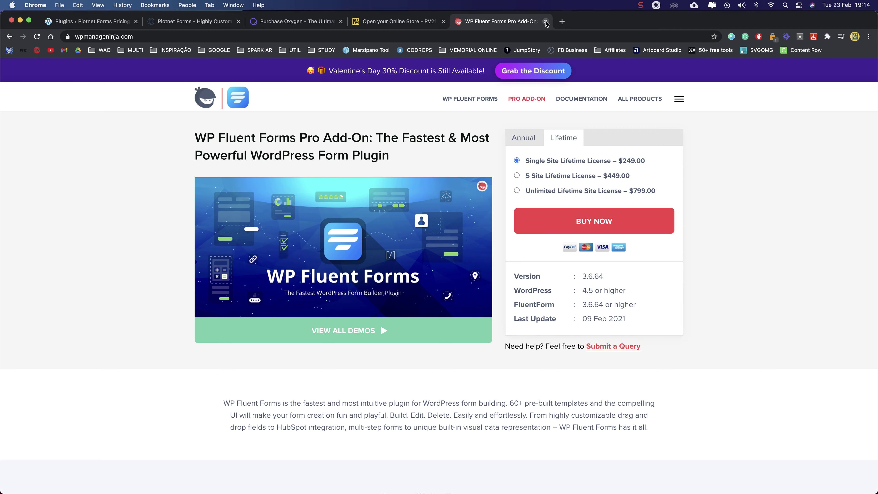
left_click(546, 22)
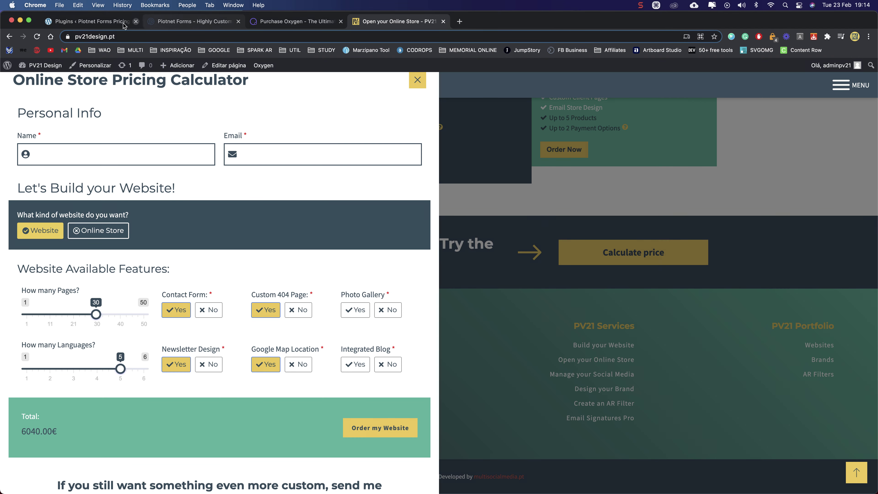
Review the tutorial site's installed plugins, highlighting Oxygen, Piotnetforms and Piotnetforms Pro and the Oxygen version line
left_click(104, 24)
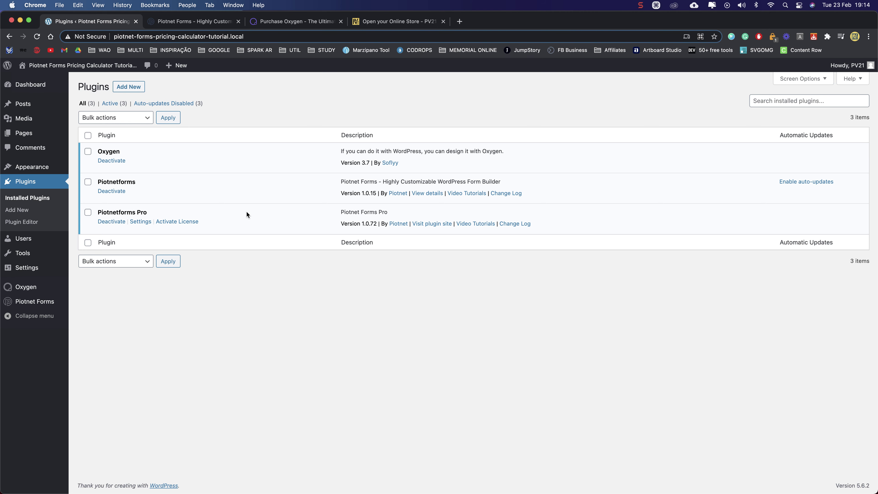
left_click_drag(220, 218, 224, 163)
left_click(225, 160)
left_click_drag(98, 182, 166, 182)
left_click(244, 187)
left_click_drag(345, 162, 404, 165)
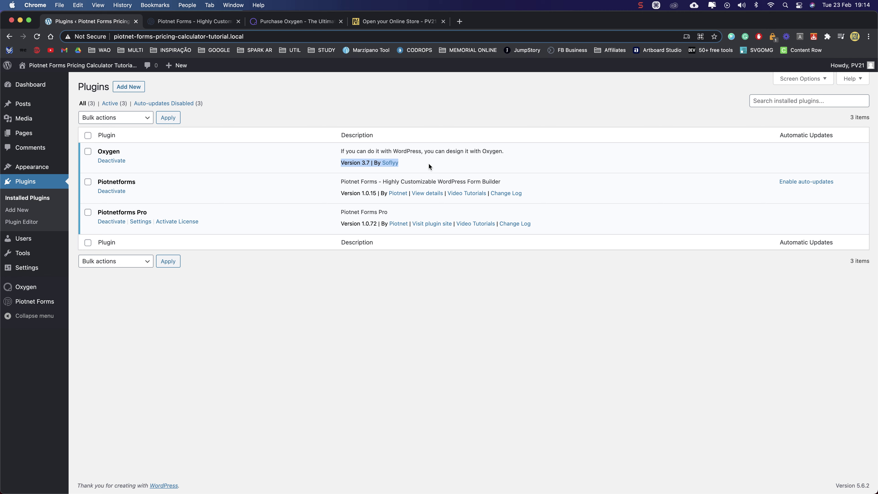
left_click(345, 100)
Go to the Oxygen templates and open the Main template in the Oxygen visual editor
mouse_move(25, 303)
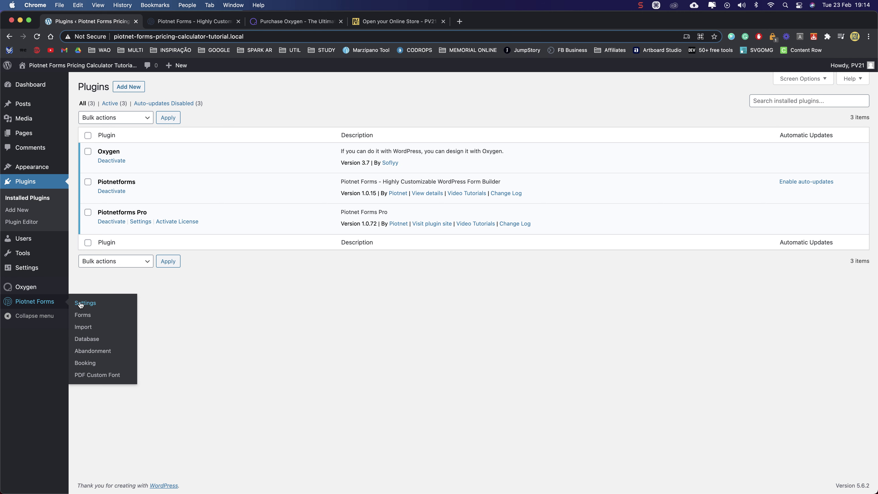
mouse_move(64, 293)
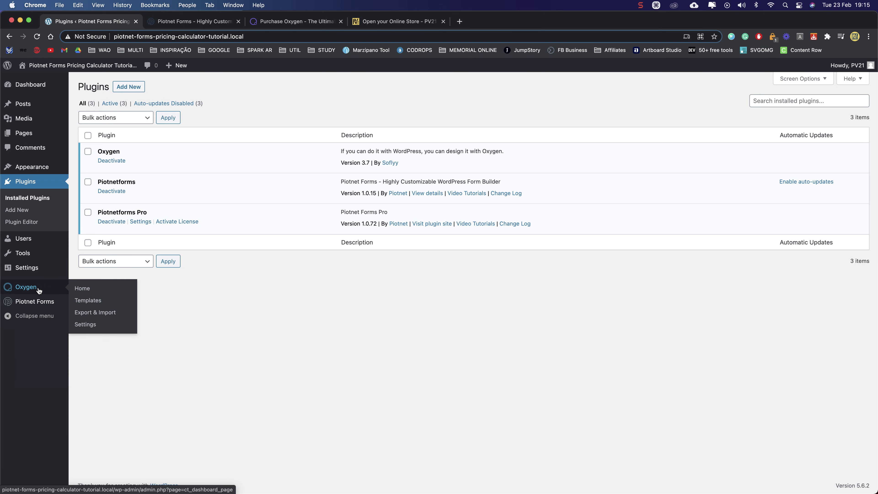
left_click(86, 301)
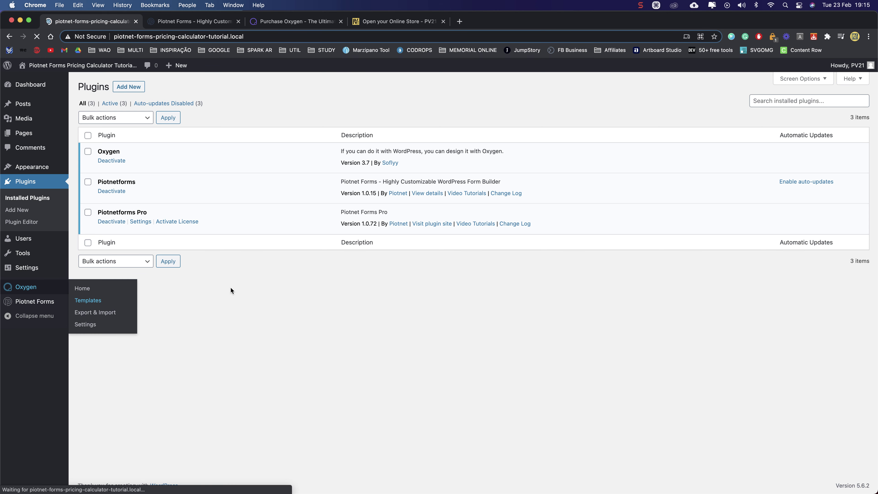
mouse_move(156, 160)
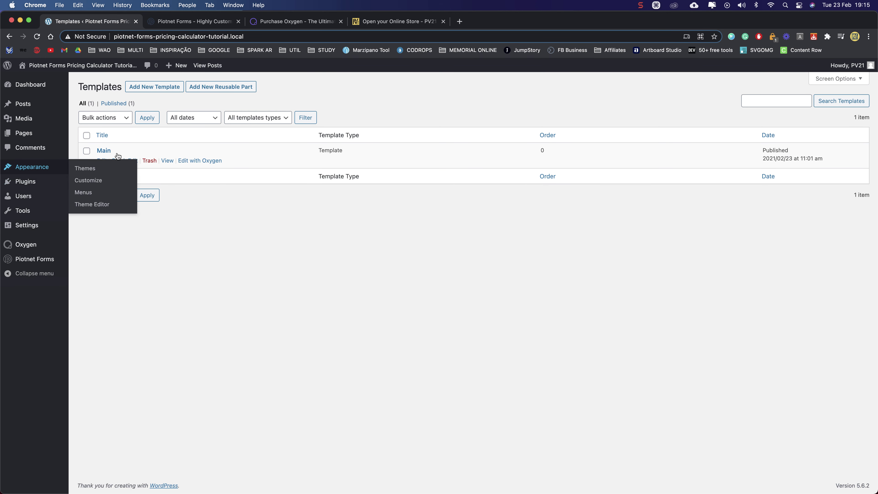
left_click(212, 161)
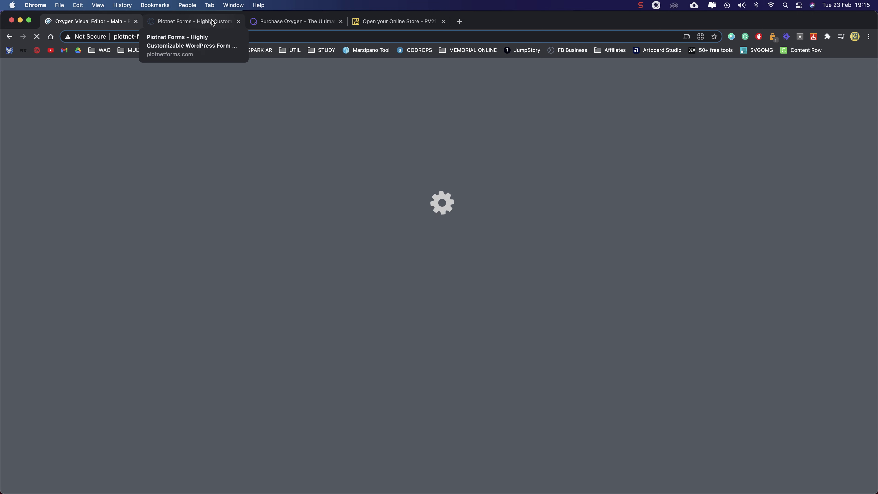
Close the Piotnet Forms, PV21 Design online store and Oxygen purchase pages, returning to the Main template editor
left_click(204, 21)
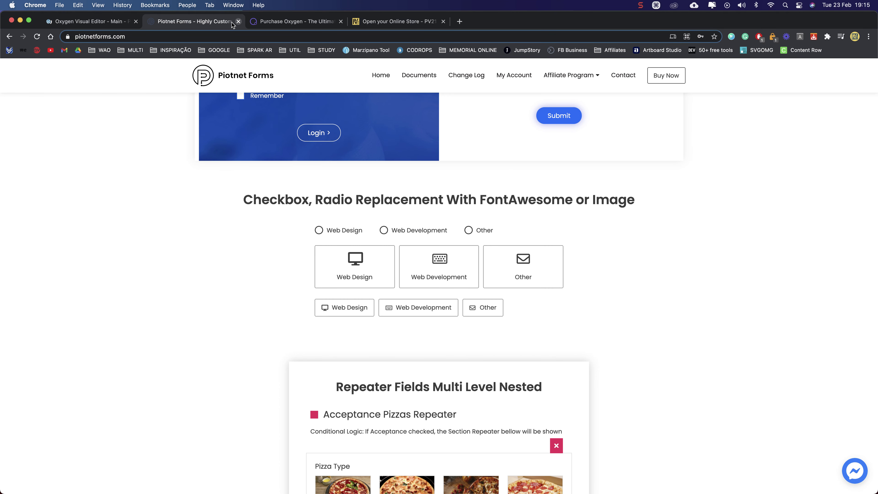
left_click(239, 21)
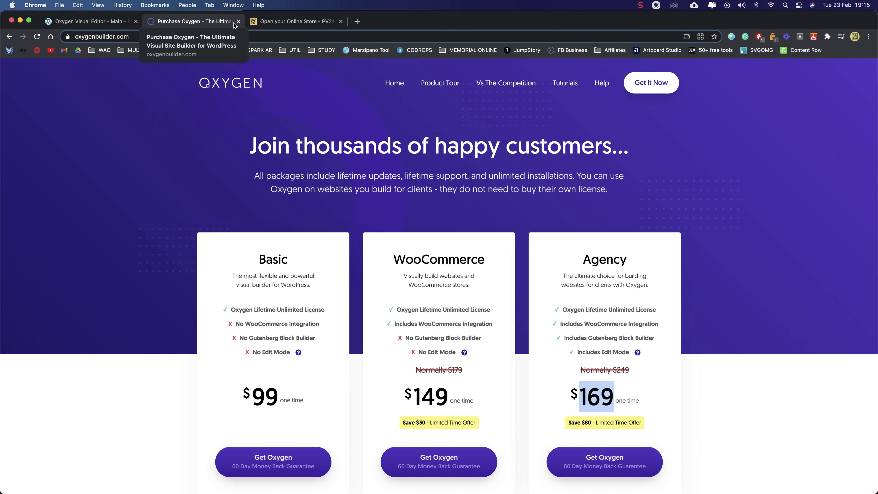
left_click(341, 22)
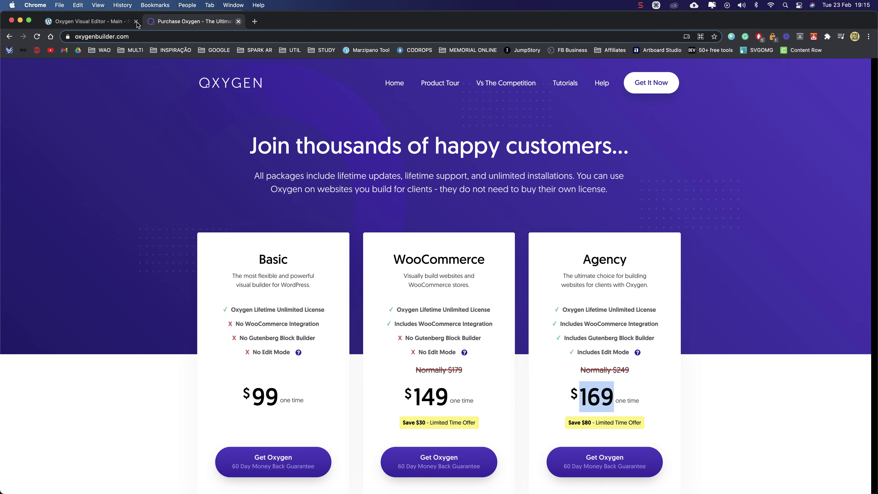
left_click(238, 22)
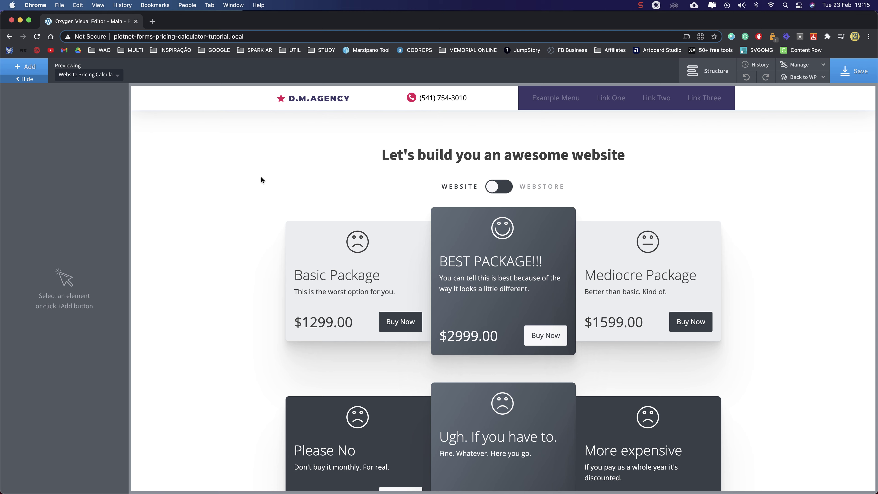
Select the header row and look through the Main template's page from header to footer
left_click(223, 100)
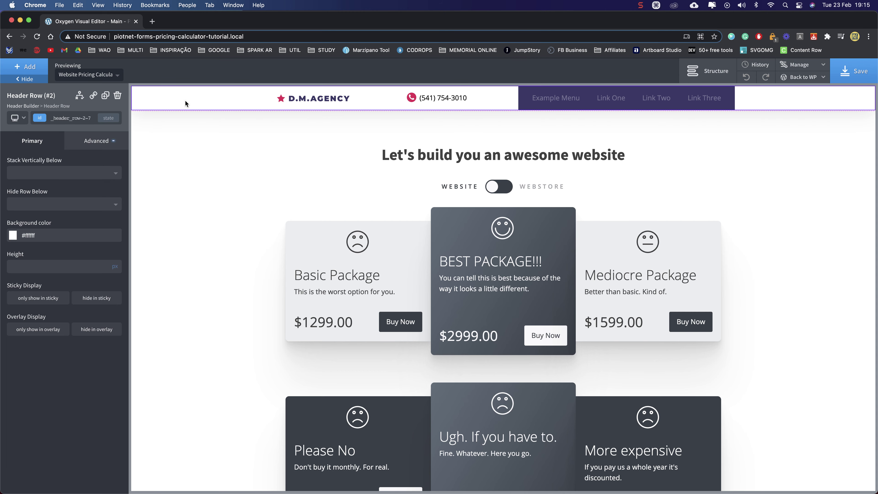
scroll(266, 148, "down", 10)
scroll(263, 182, "up", 10)
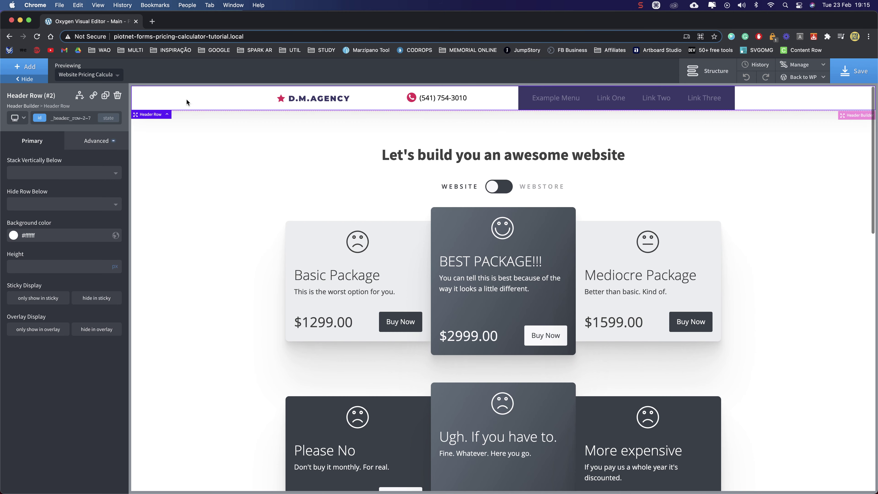
scroll(242, 138, "down", 15)
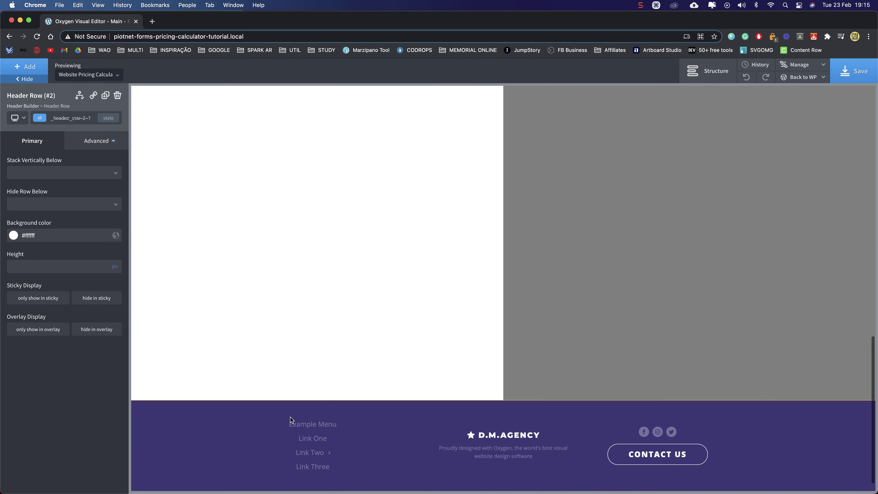
scroll(463, 188, "up", 15)
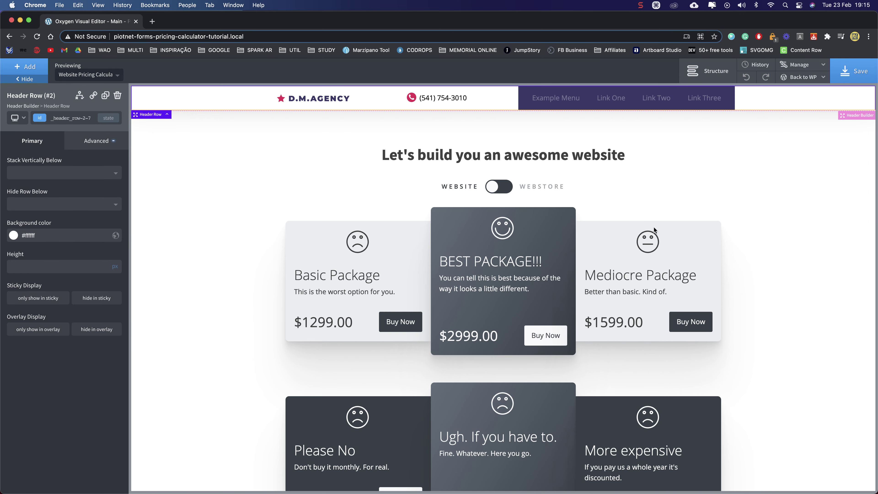
Show the template's structure, expand Section (#23) and select its Inner Content element
left_click(714, 71)
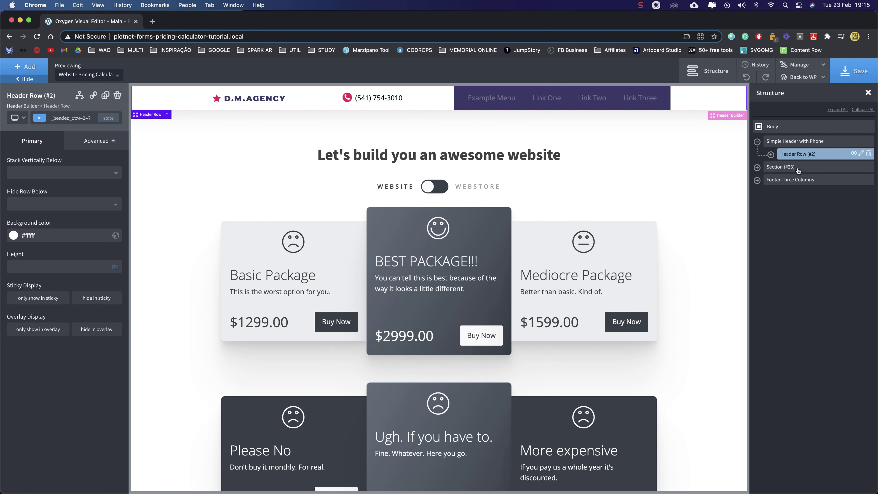
left_click(768, 169)
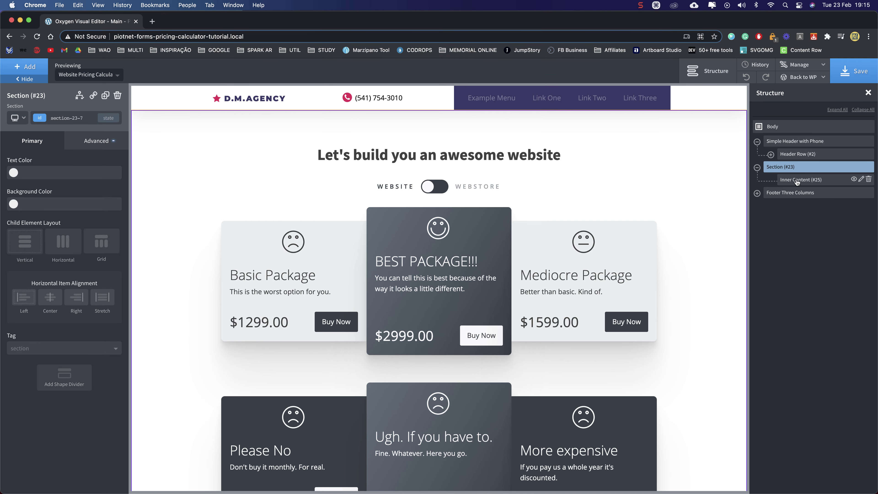
left_click(820, 182)
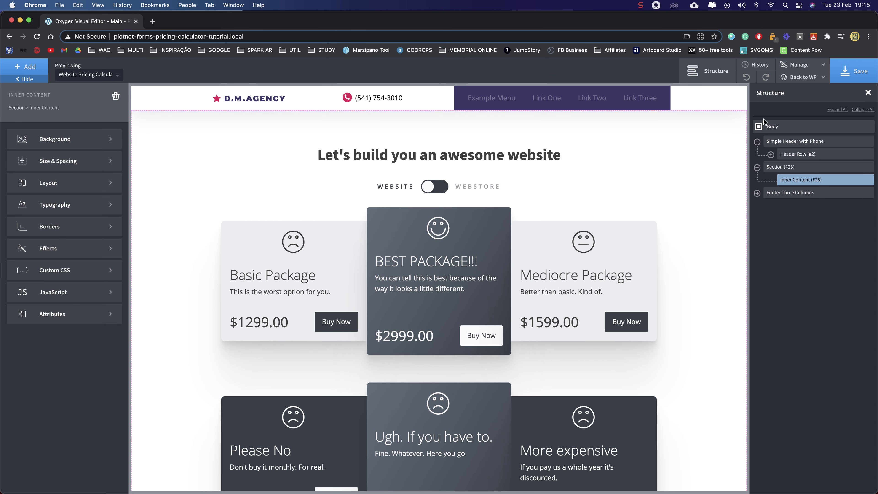
Save the Main template and return to its WordPress admin page
left_click(854, 71)
mouse_move(802, 77)
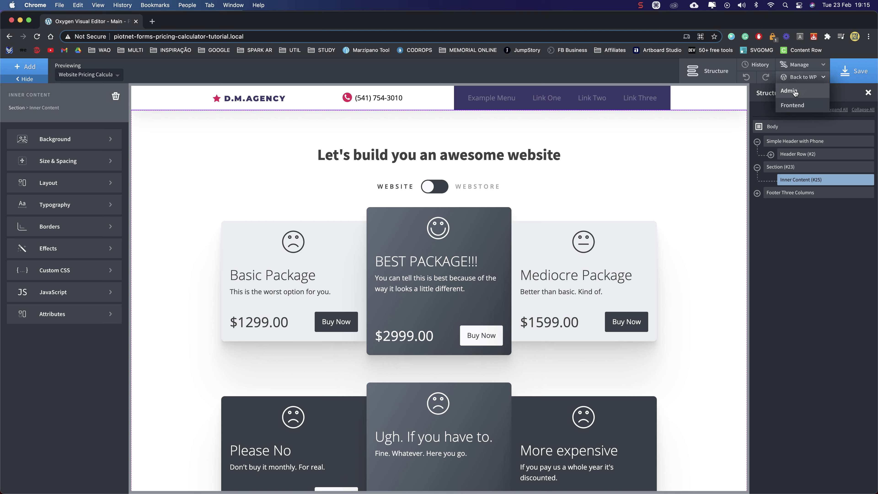
left_click(796, 92)
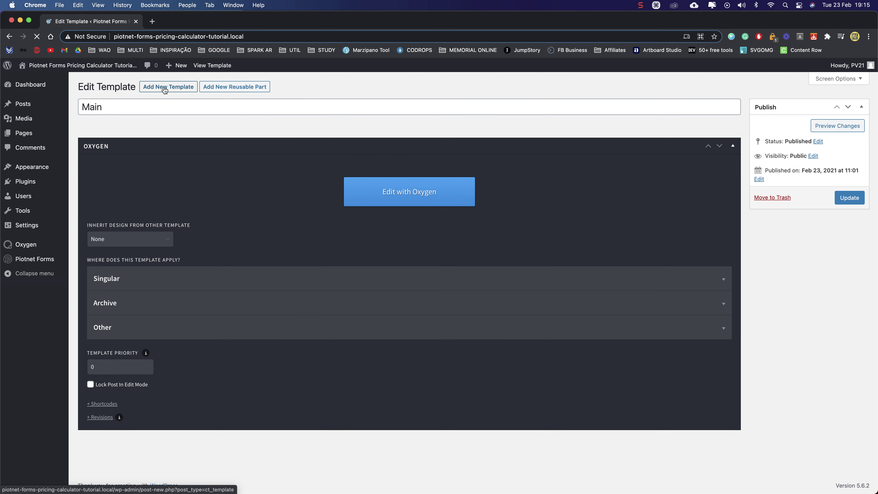
List the site's pages and view the Website Pricing Calculator page in a new browser tab
mouse_move(23, 133)
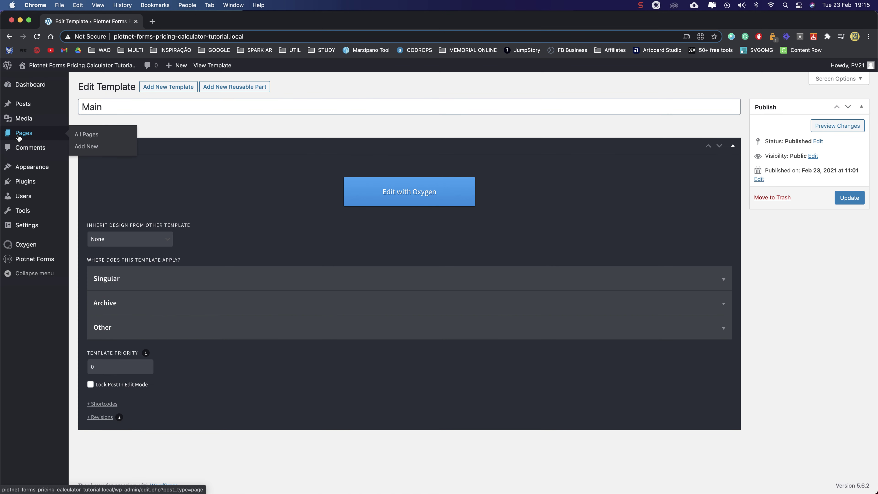
left_click(79, 138)
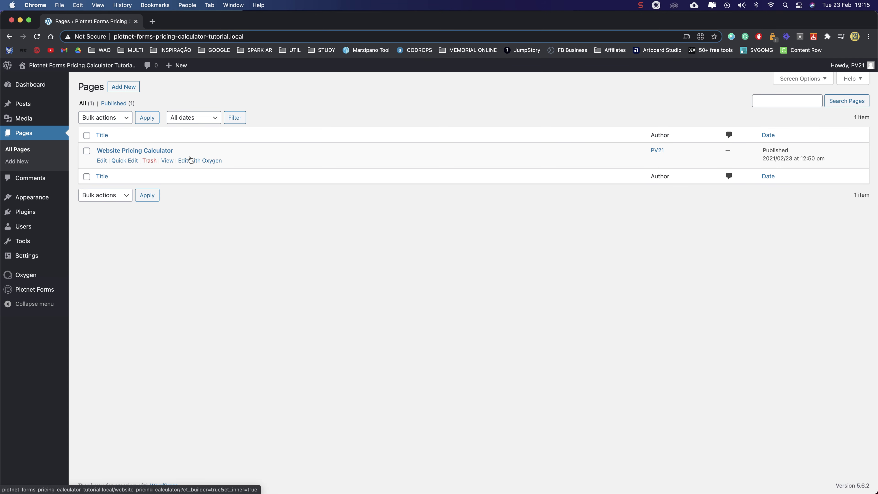
right_click(168, 161)
left_click(193, 166)
left_click(171, 23)
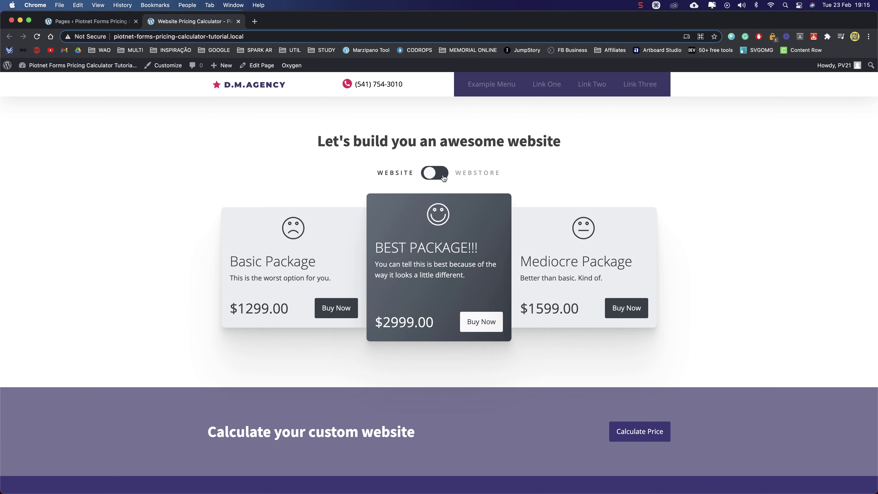
Try the Website/Webstore switch on the live page, and open and close the Calculate Price modal
left_click(417, 172)
left_click(418, 176)
left_click(419, 175)
left_click(418, 174)
scroll(594, 251, "down", 5)
left_click(614, 359)
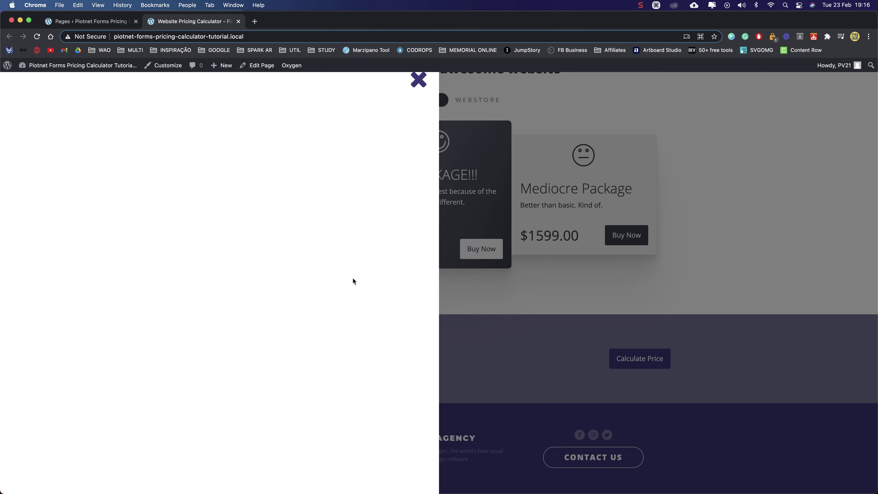
left_click(418, 80)
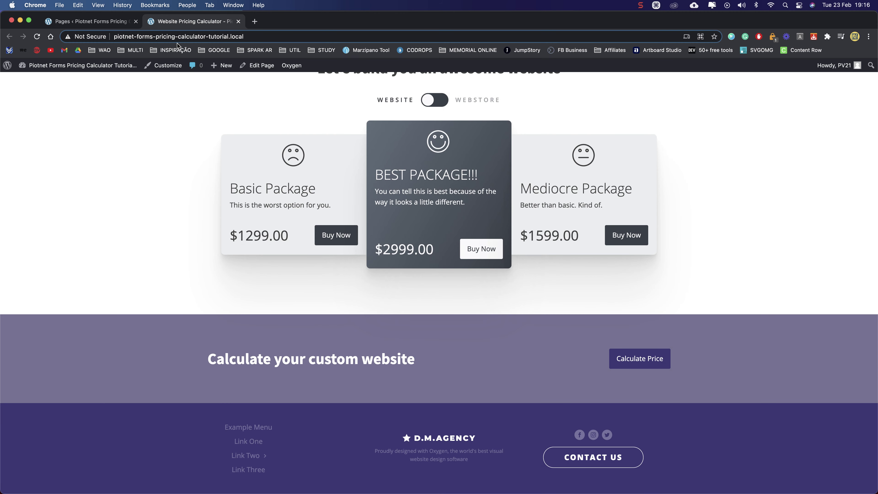
Load the Website Pricing Calculator page in the Oxygen editor from the pages list and return to its live page
left_click(108, 21)
left_click(208, 162)
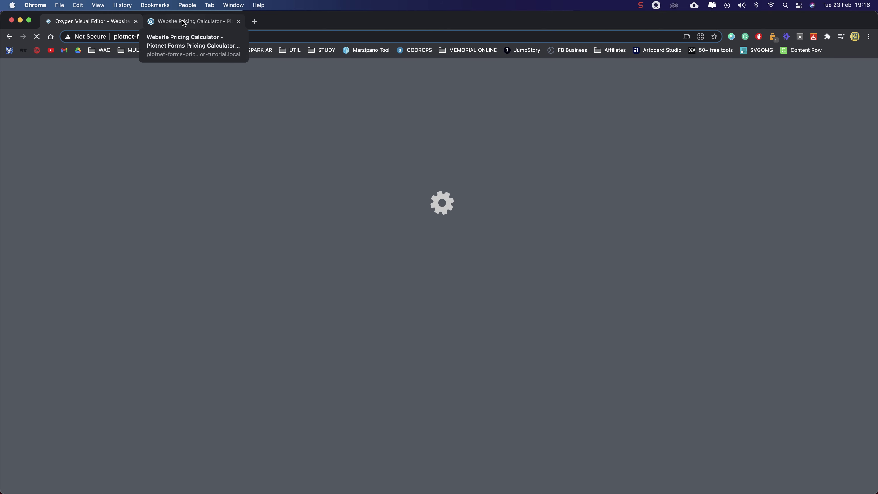
left_click(191, 21)
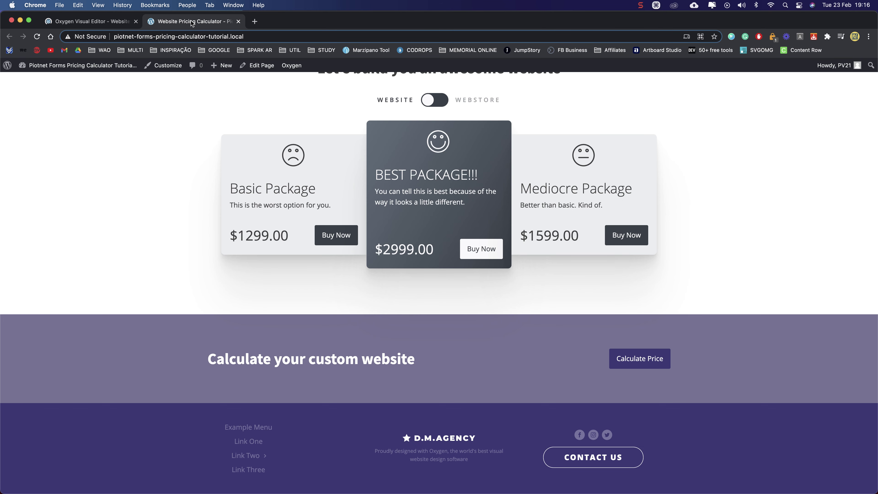
Open the WordPress dashboard in a new tab, make it the first tab, and show the list of Piotnet forms
mouse_move(52, 65)
right_click(36, 80)
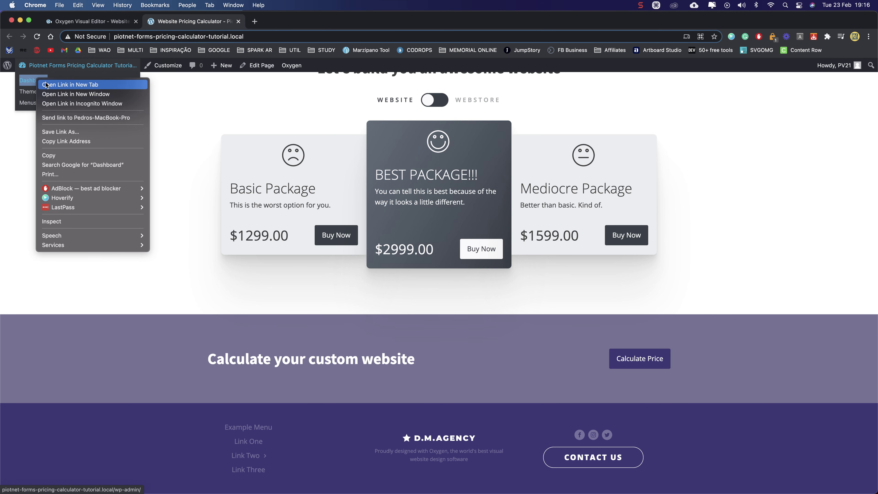
left_click(46, 85)
left_click(281, 22)
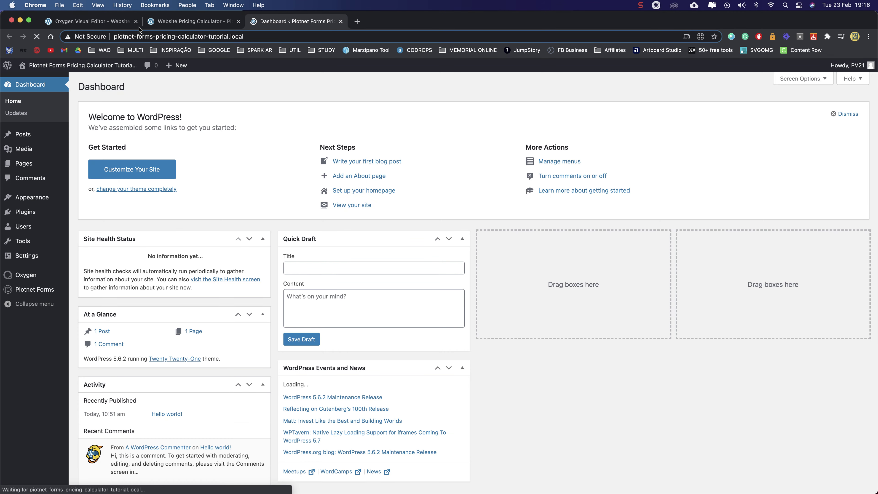
left_click_drag(263, 22, 83, 28)
mouse_move(32, 293)
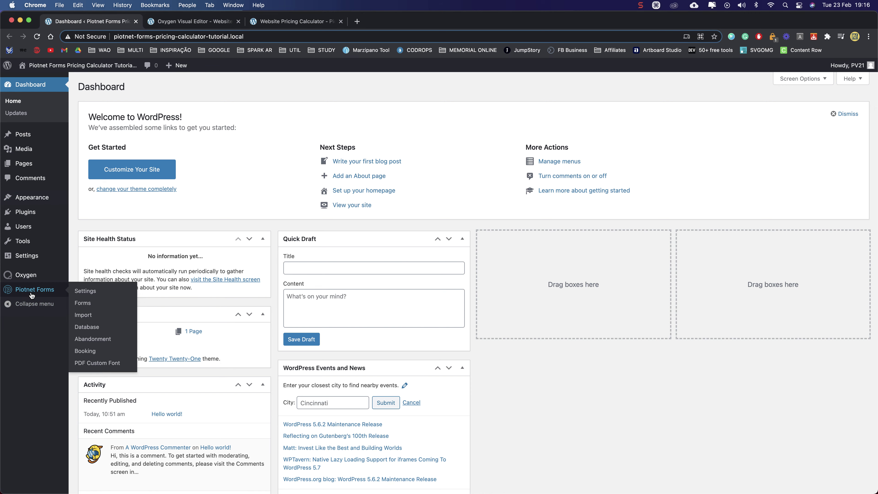
left_click(83, 304)
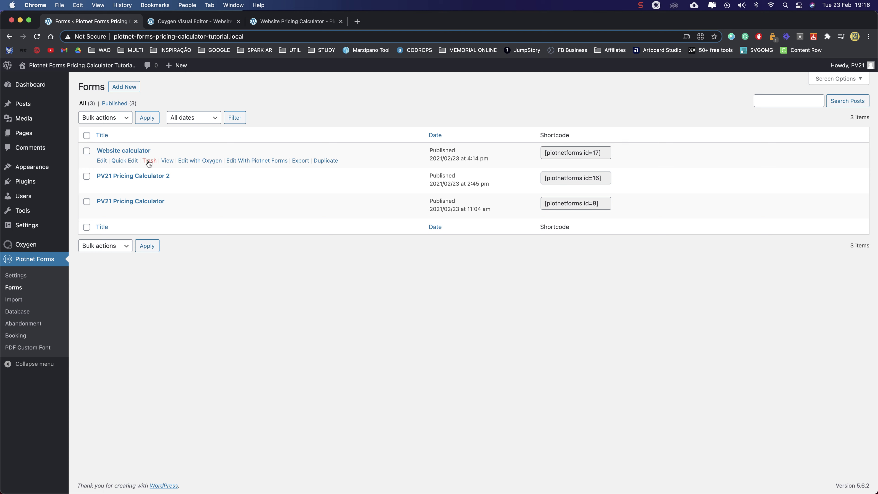
Trash the forms Website calculator, PV21 Pricing Calculator 2 and PV21 Pricing Calculator, and permanently empty the trash
left_click(149, 161)
left_click(149, 186)
left_click(148, 187)
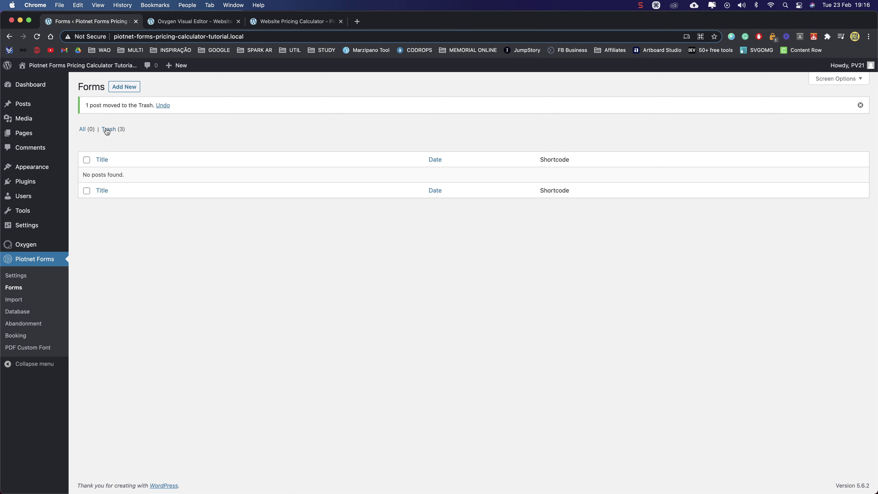
left_click(108, 129)
left_click(87, 135)
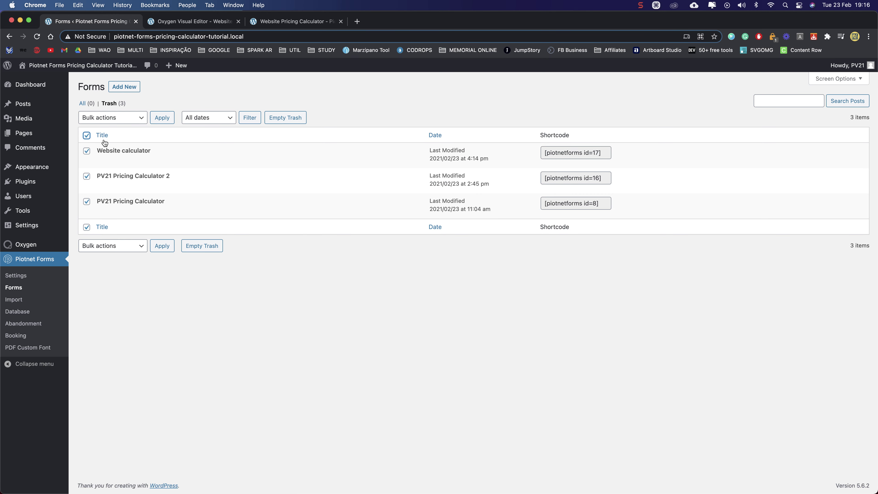
left_click(282, 119)
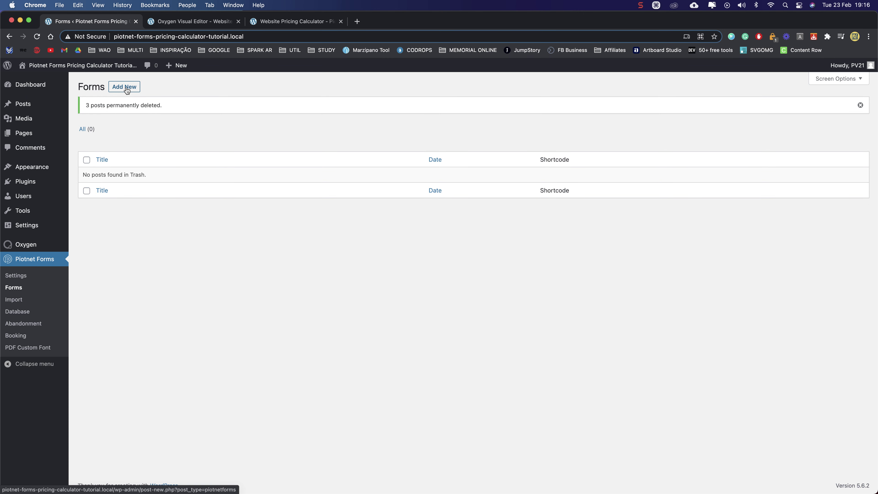
Create a new form titled Pricing Calculator and open it for editing with Piotnet Forms
left_click(125, 87)
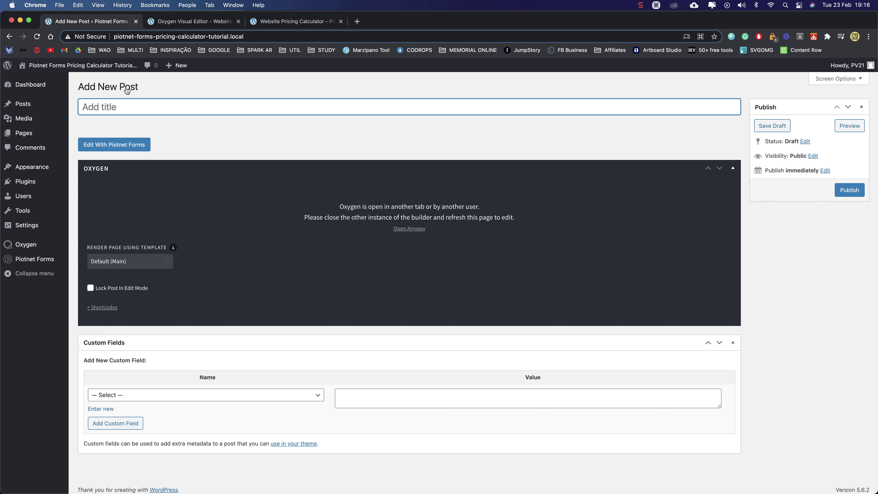
type("Pric")
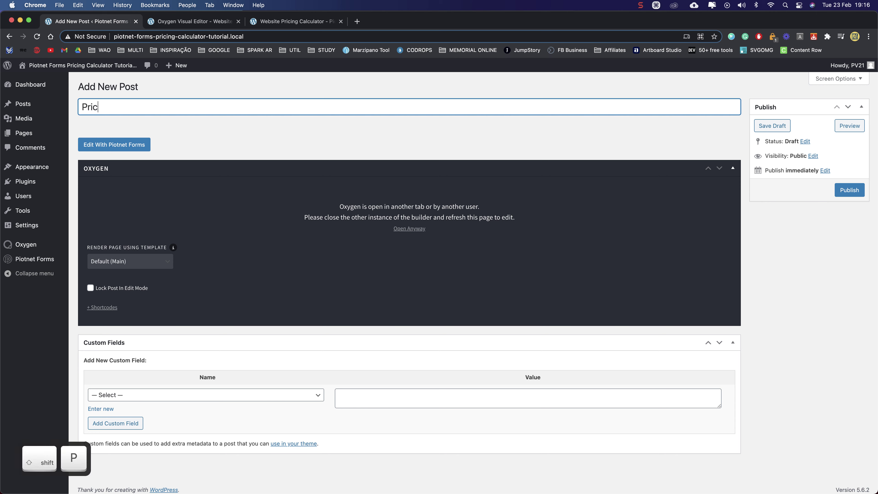
type("ing Calculator")
left_click(183, 134)
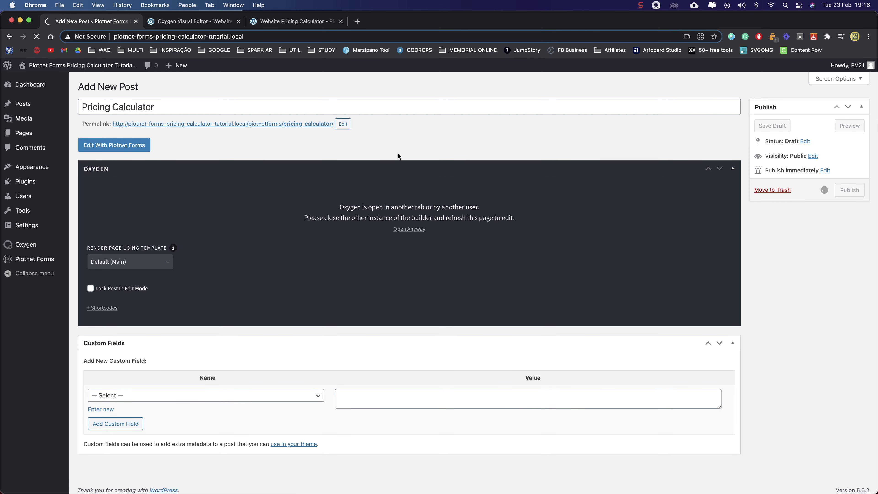
left_click(148, 174)
Switch to the Oxygen editor, select the "Let's build you an awesome website" heading and show the page structure
left_click(191, 22)
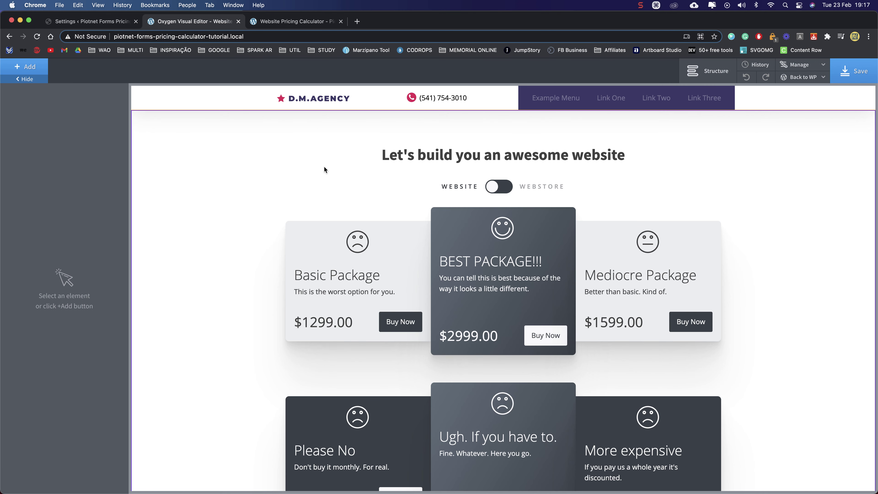
left_click(324, 166)
left_click(446, 158)
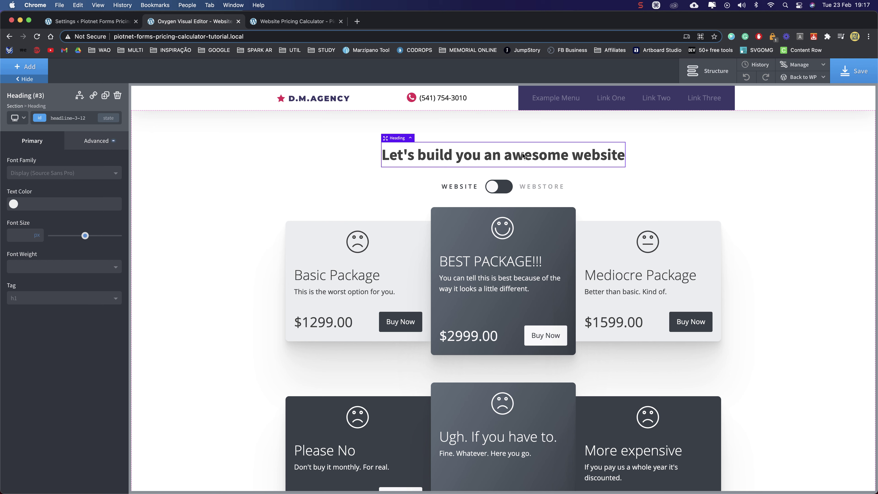
left_click(710, 74)
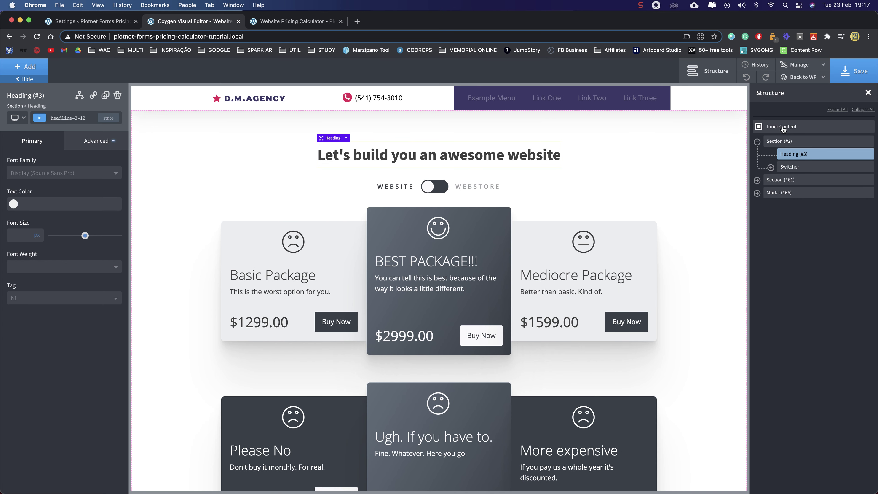
Expand the Switcher element, look through its primary and advanced settings, and examine its two sets of package cards
left_click(772, 168)
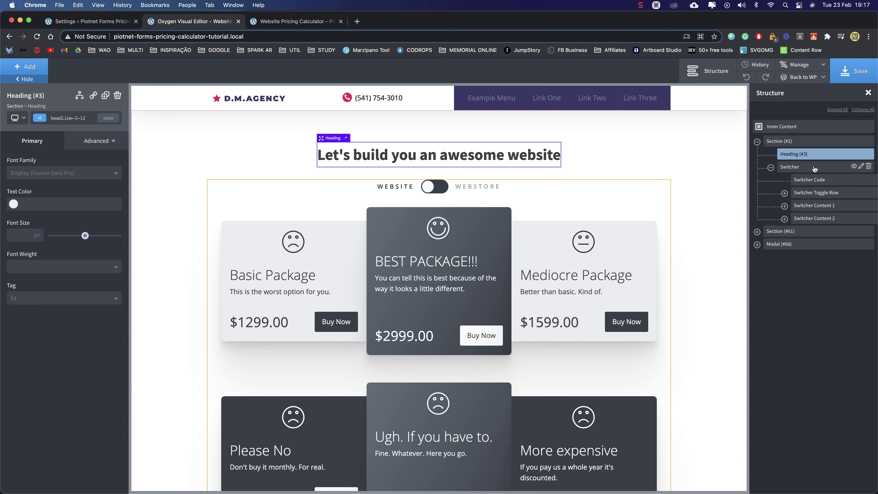
left_click(794, 167)
left_click(87, 142)
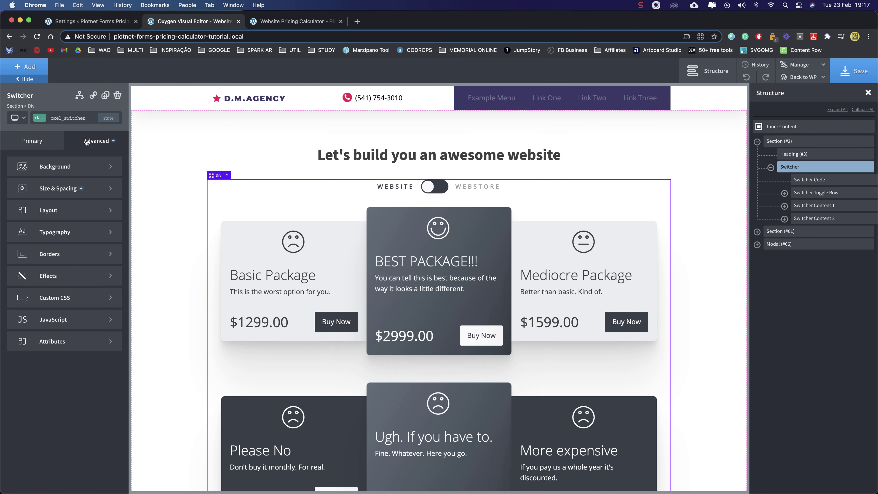
left_click(38, 141)
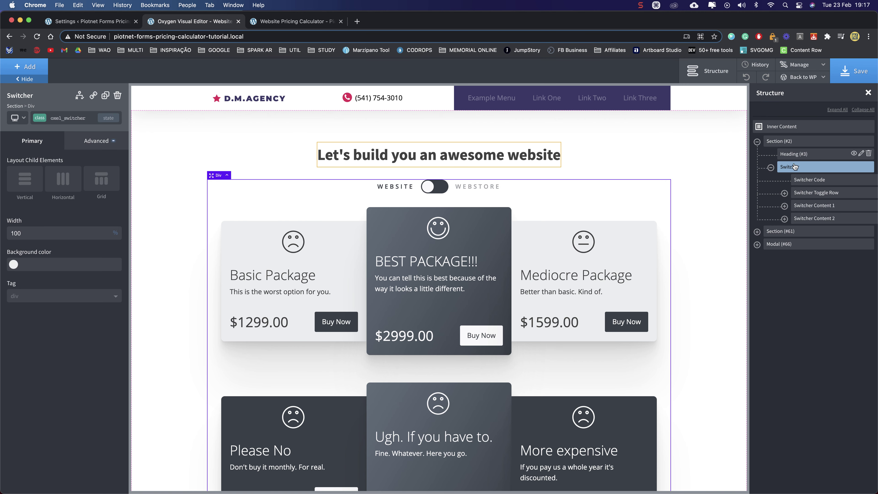
left_click(770, 168)
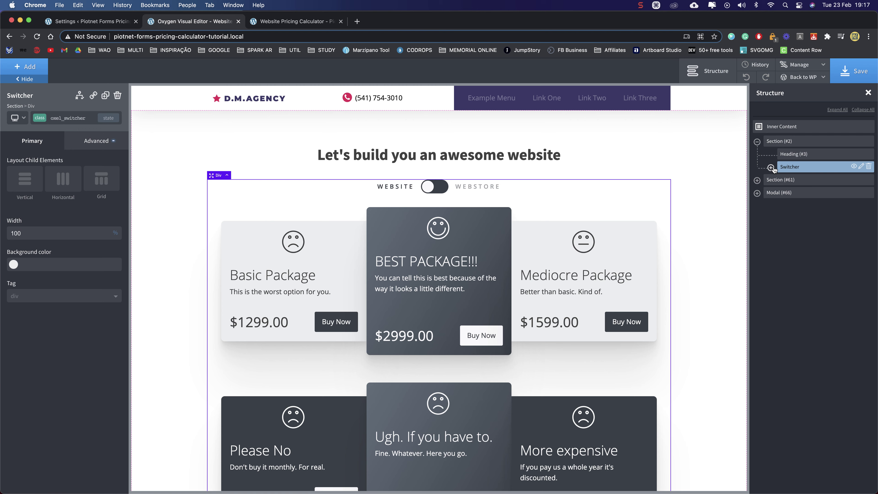
left_click(772, 168)
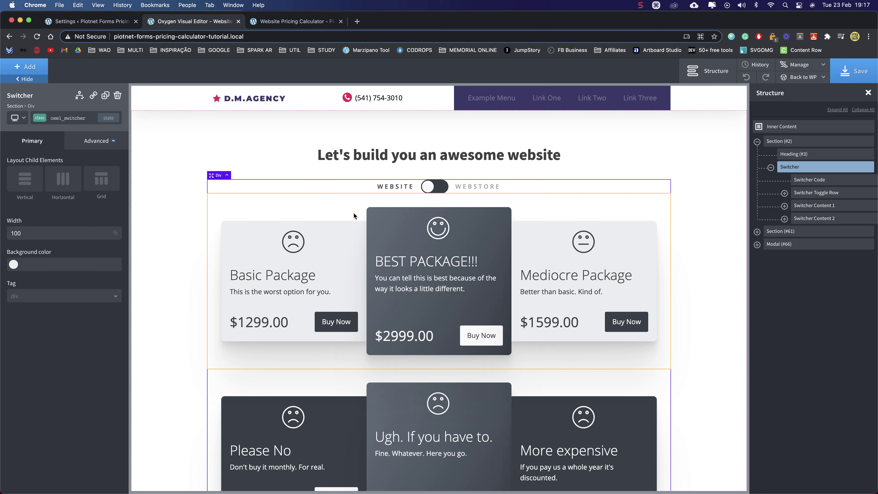
scroll(354, 212, "down", 6)
scroll(412, 213, "up", 6)
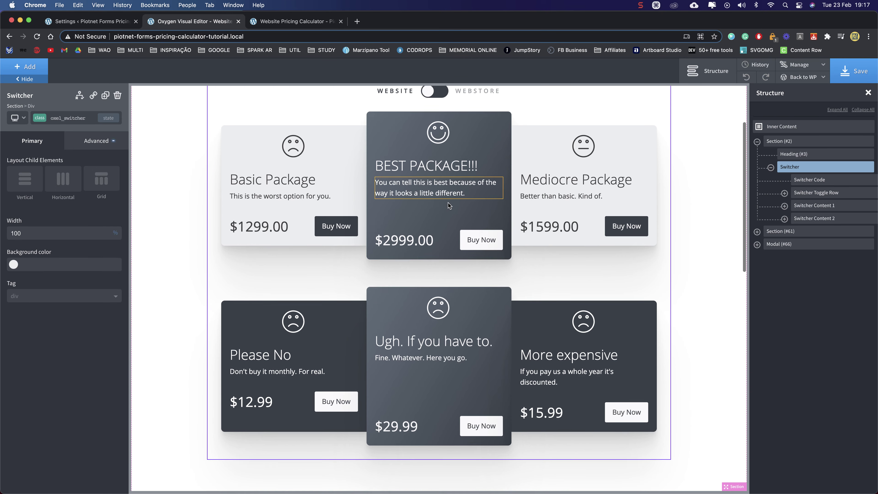
scroll(428, 213, "down", 5)
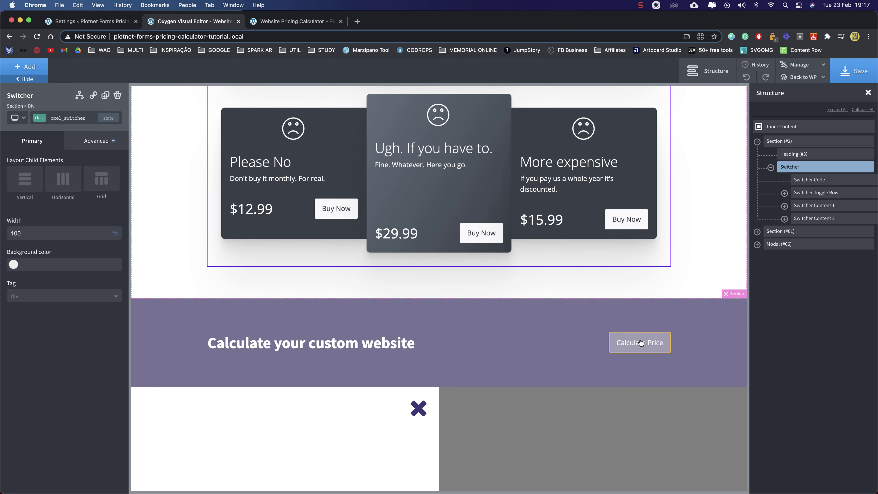
Inspect Section (#61) with its "Calculate your custom website" heading and Calculate Price button, and look over the modal below
left_click(525, 337)
scroll(523, 322, "down", 3)
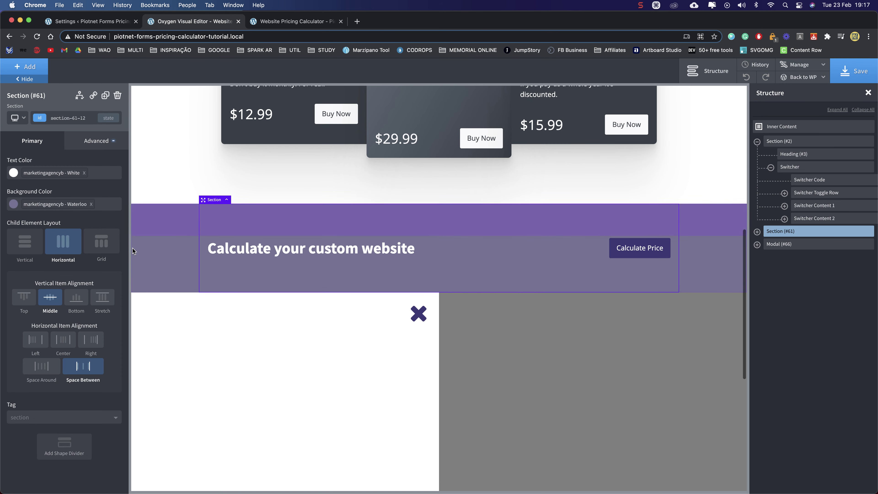
left_click(242, 251)
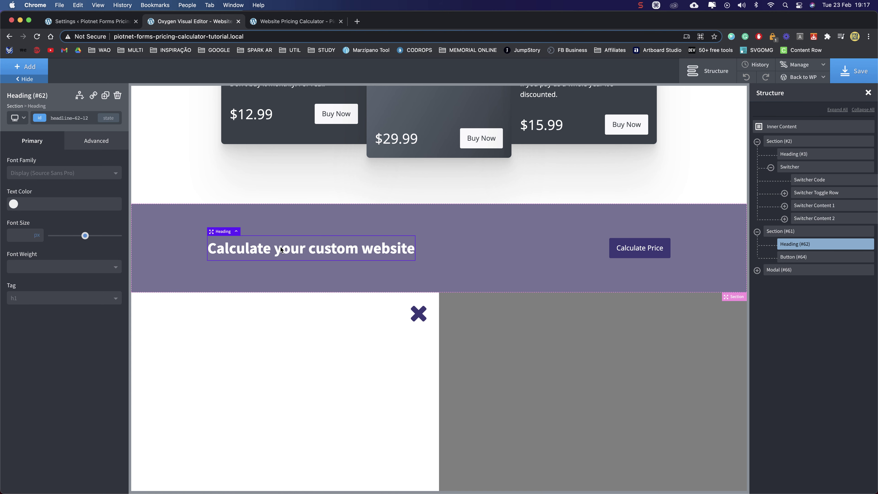
left_click(638, 252)
scroll(362, 328, "down", 3)
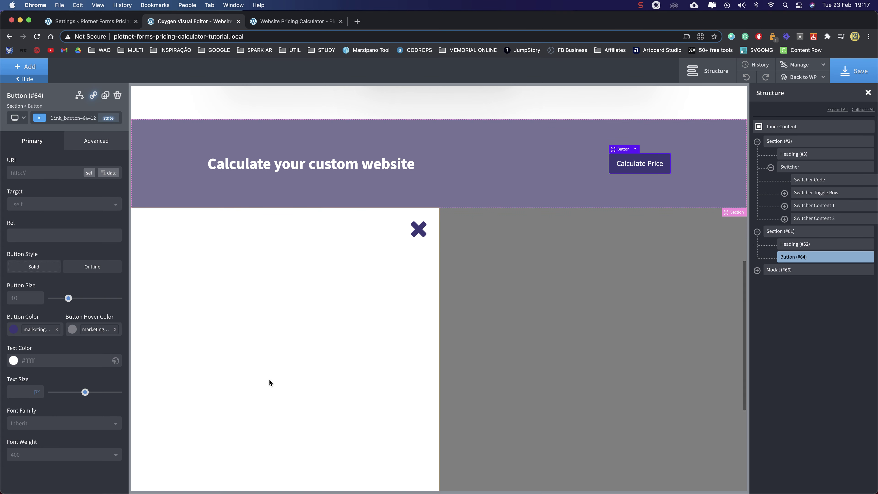
scroll(386, 315, "down", 1)
scroll(387, 315, "down", 3)
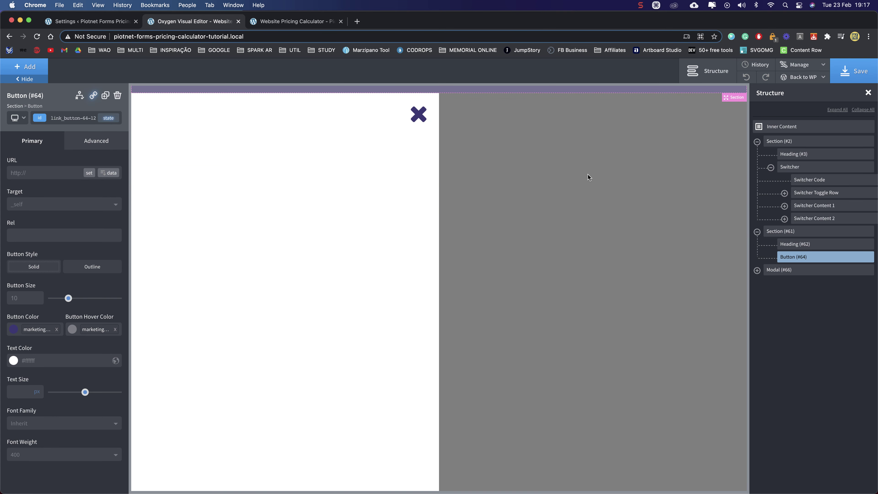
left_click(820, 245)
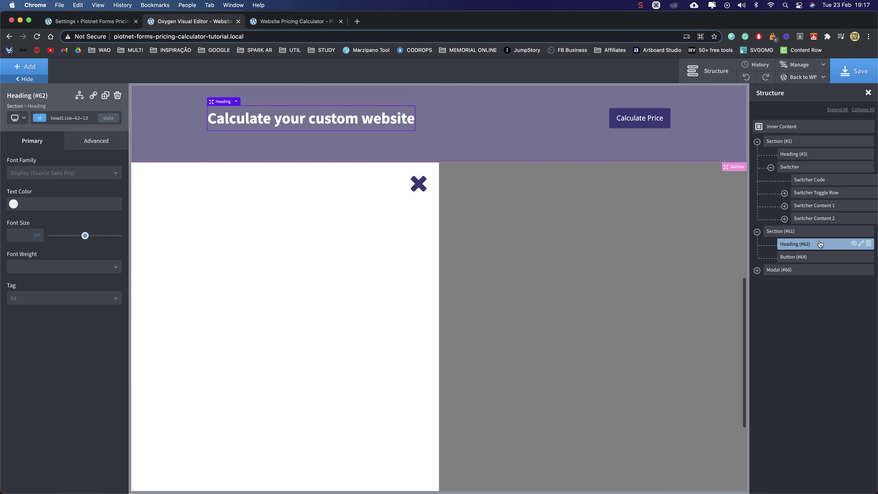
Save the page, close its Oxygen editor tab and return to the Piotnet Forms editor
left_click(852, 66)
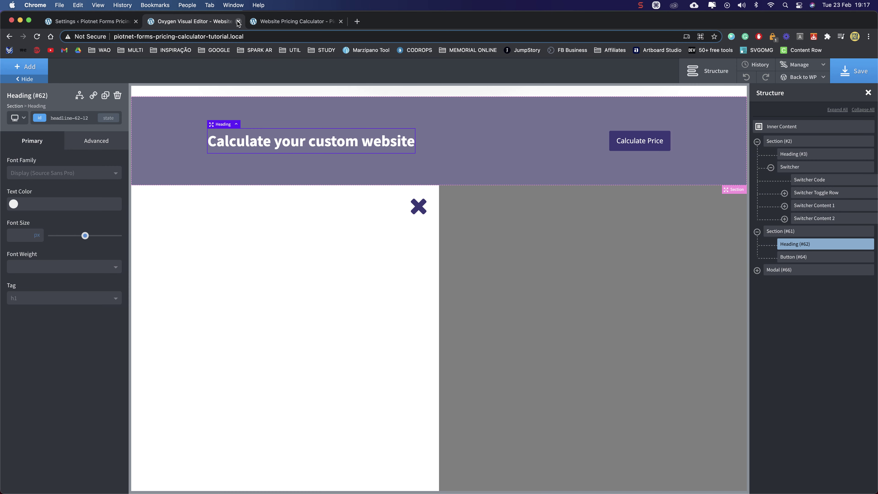
left_click(239, 22)
left_click(128, 23)
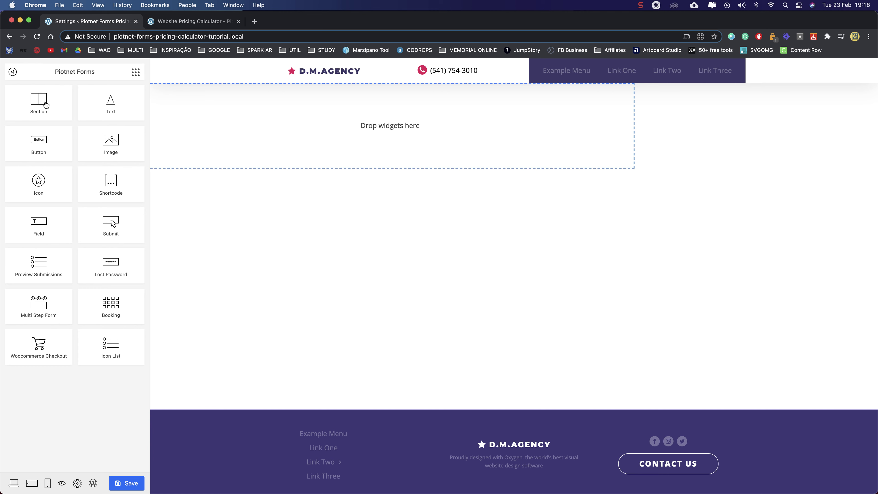
Add a Section widget to the empty Pricing Calculator form
left_click_drag(38, 107, 350, 124)
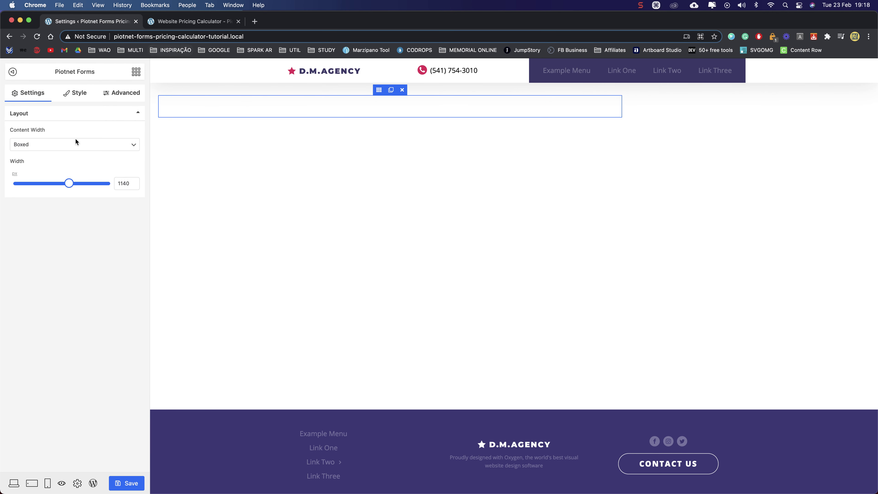
Set the section's content width to Full Width
mouse_move(270, 109)
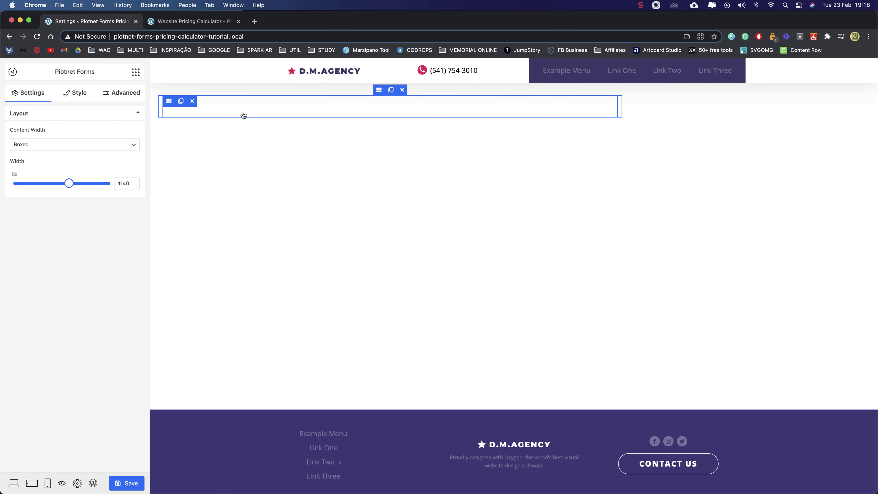
left_click(54, 145)
left_click(52, 154)
Try duplicating the section and delete the extra copy
left_click(379, 91)
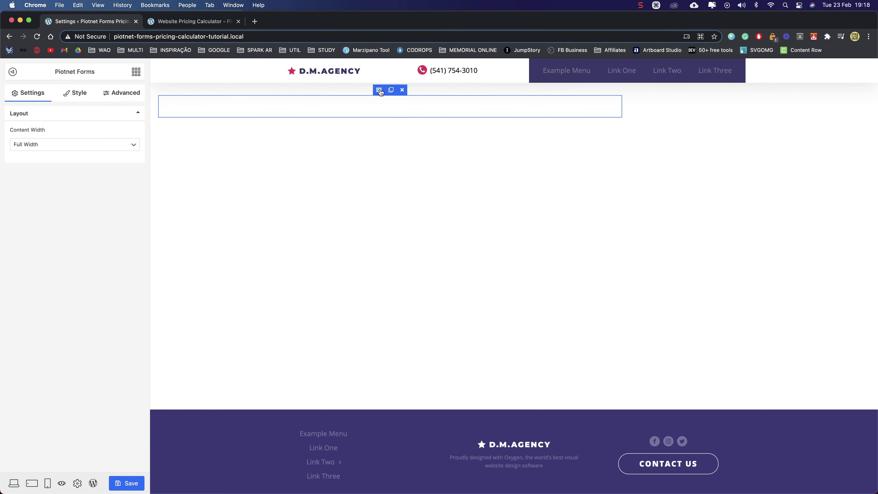
mouse_move(379, 91)
left_mouse_down()
mouse_move(379, 160)
mouse_move(383, 89)
mouse_move(378, 142)
mouse_move(381, 99)
left_mouse_up()
left_click(391, 91)
left_click(391, 90)
left_click(402, 133)
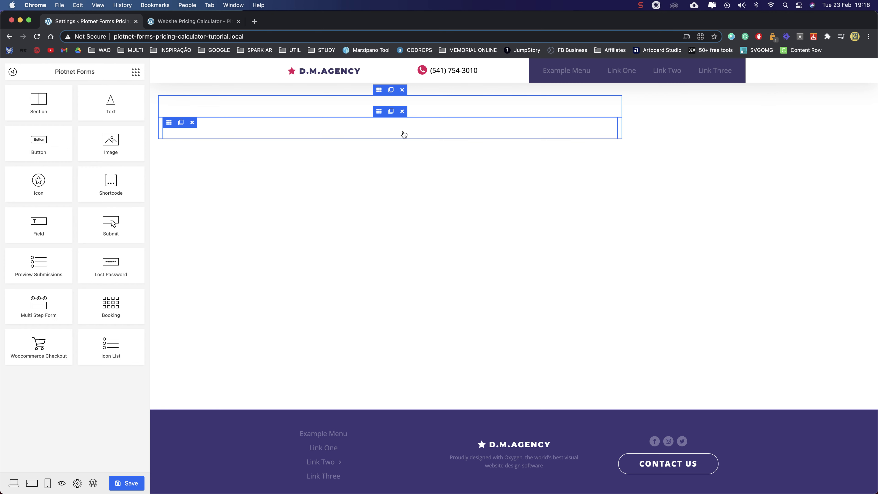
left_click(402, 111)
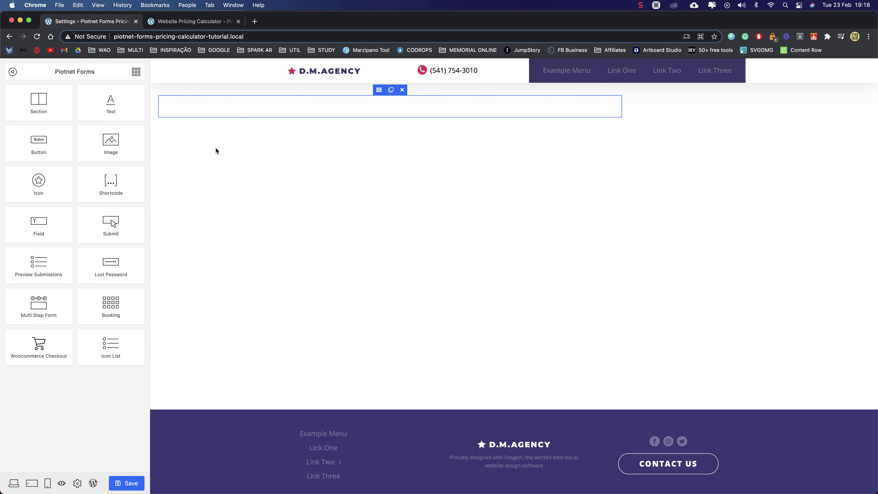
Try duplicating the column inside the section and delete the extra columns so a single one remains
mouse_move(180, 100)
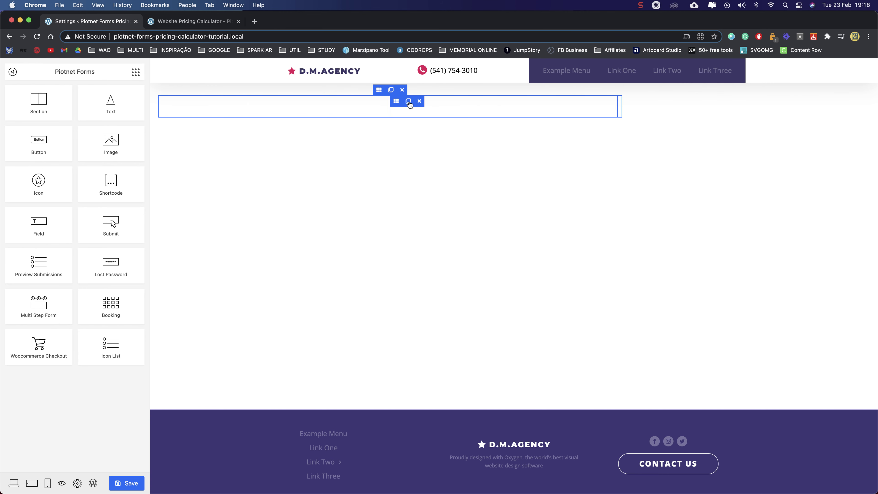
left_click(409, 104)
left_click(333, 102)
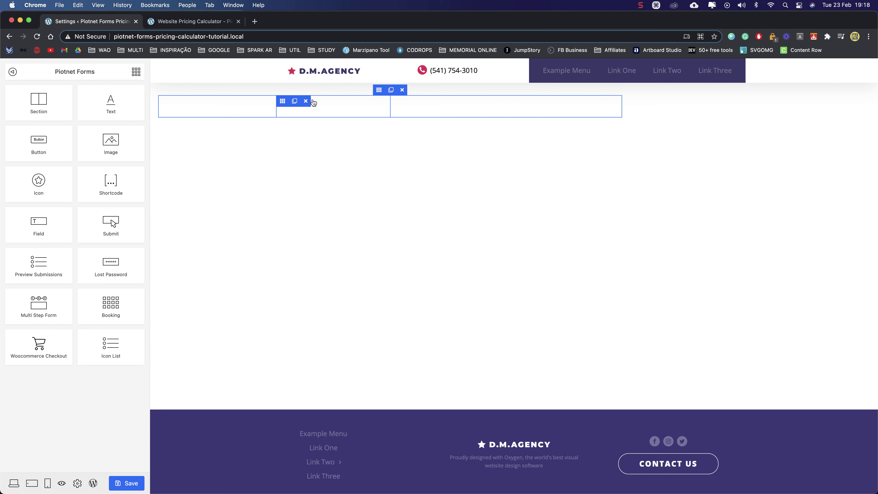
left_click(305, 101)
left_click(344, 101)
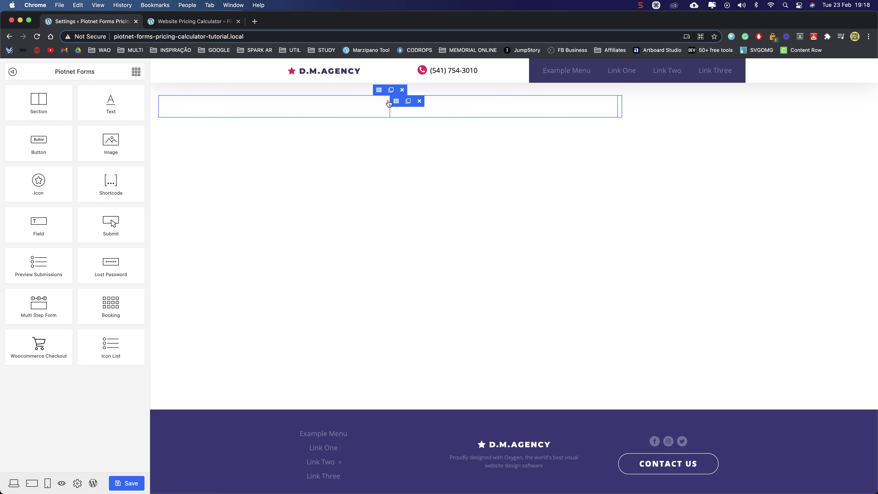
left_click(420, 101)
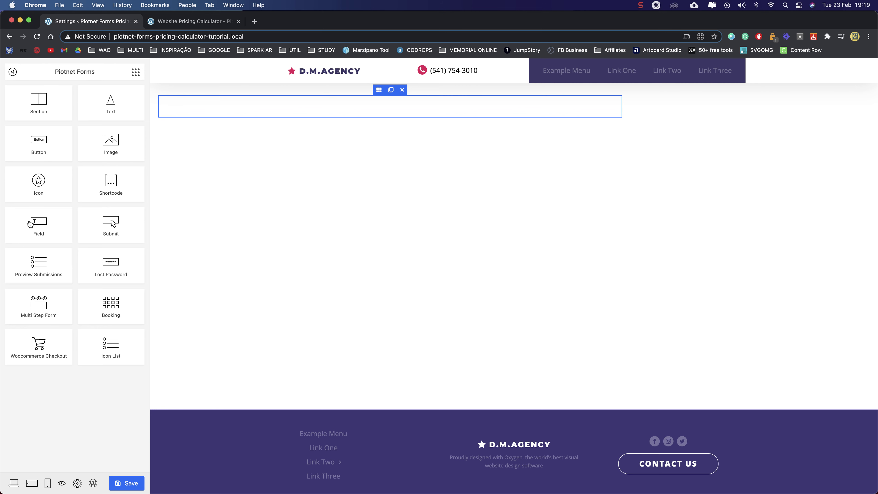
Add a Field widget to the section's column and set its Form ID to pricing_calc
left_click_drag(37, 223, 293, 118)
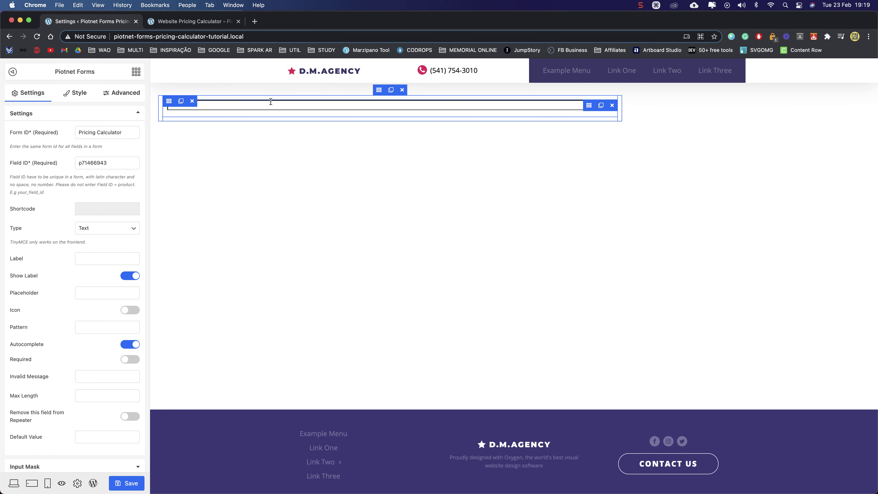
triple_click(89, 131)
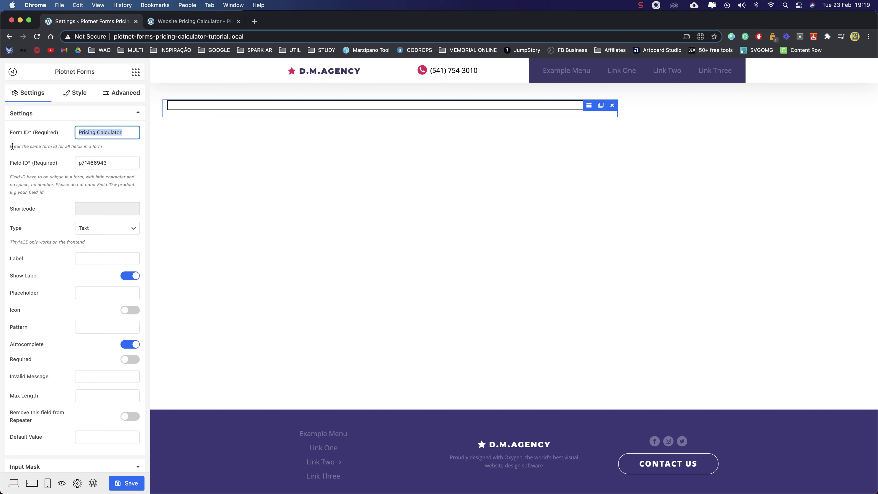
left_click_drag(11, 147, 104, 150)
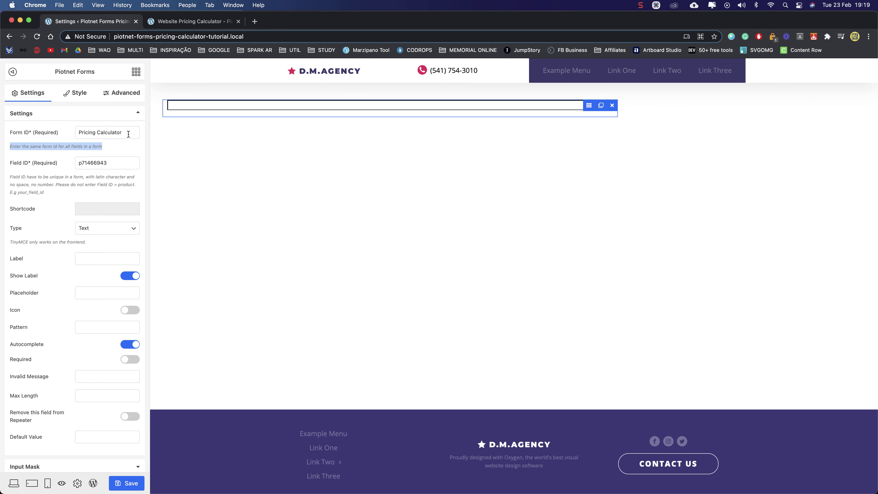
triple_click(121, 135)
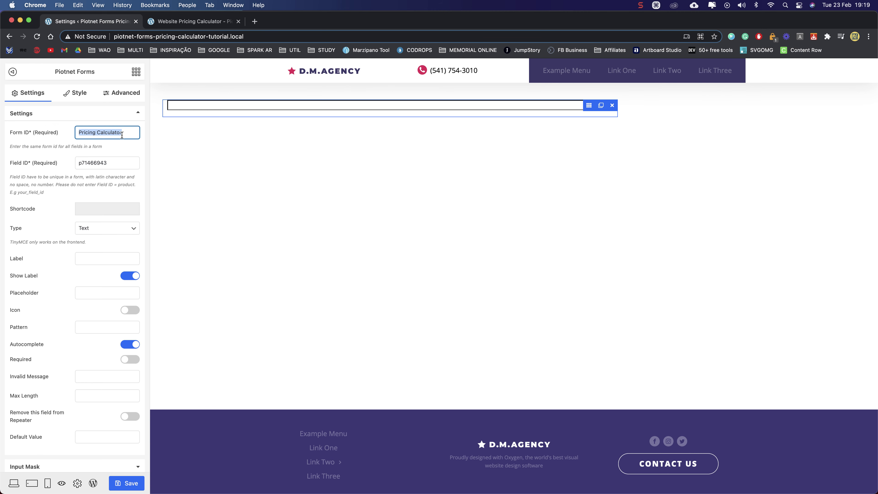
type("pricing_c")
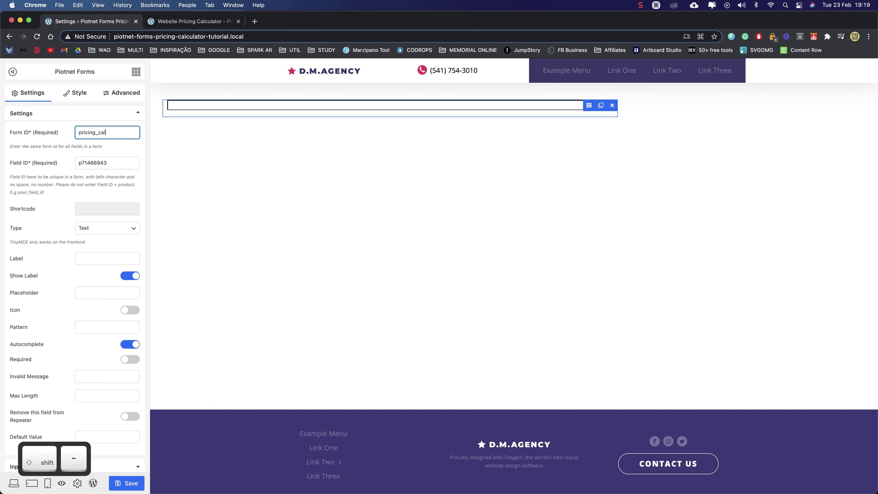
left_click_drag(122, 132, 70, 110)
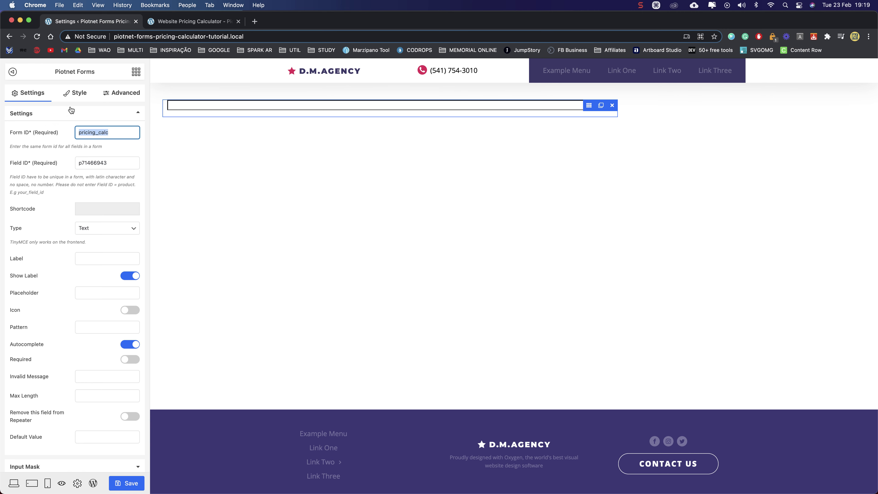
left_click(59, 146)
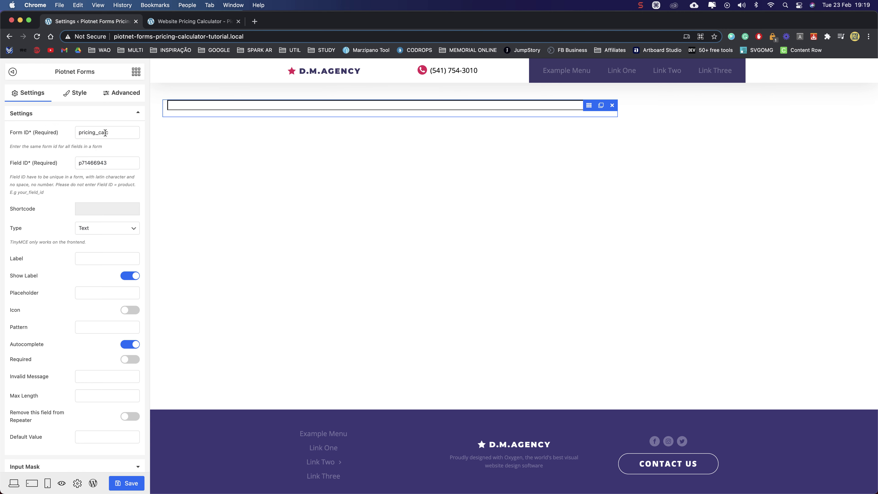
Set the new field's Field ID to name and its label to "Name:"
double_click(112, 164)
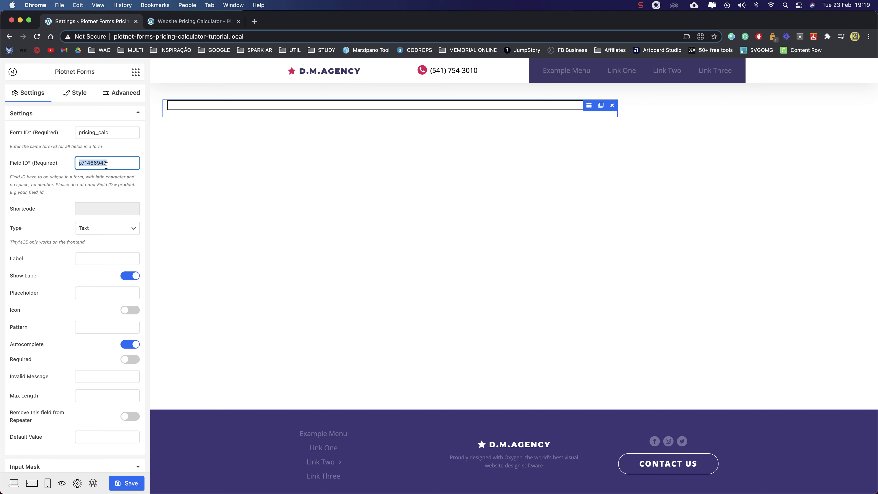
type("name")
left_click(106, 258)
type("Name")
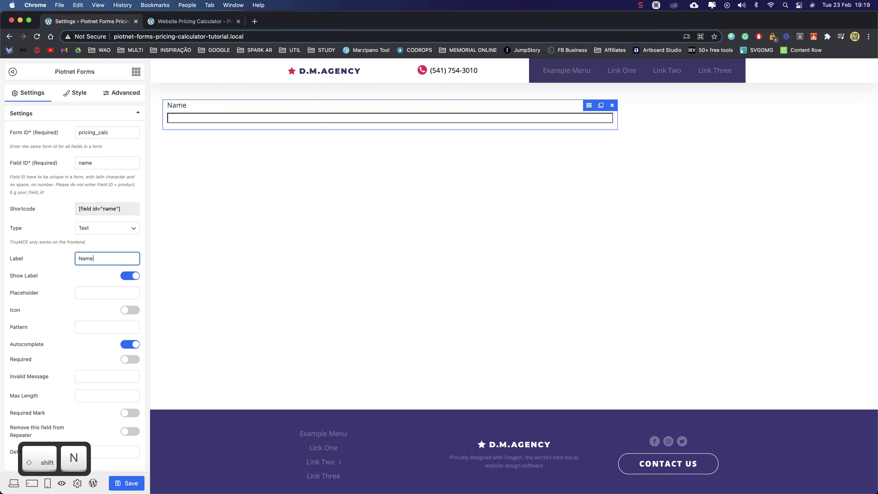
type(":")
Make the Name field required and turn on its required mark
left_click(94, 294)
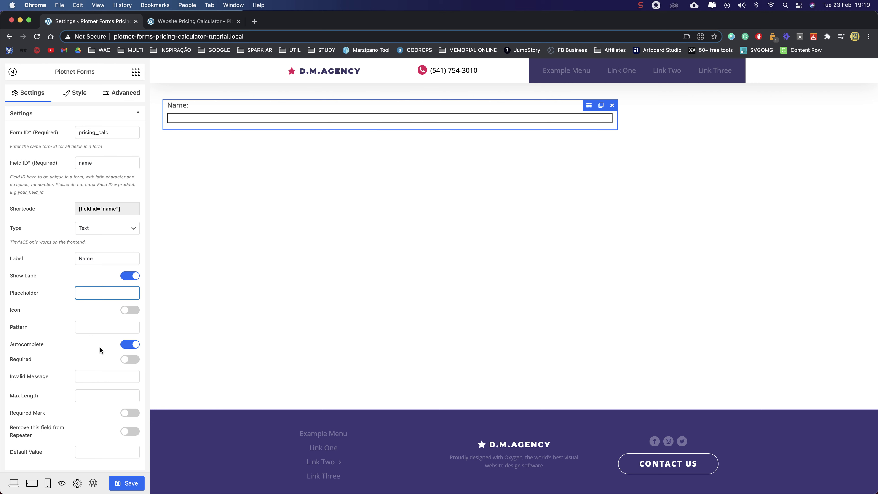
scroll(105, 367, "down", 3)
left_click(128, 316)
left_click(128, 369)
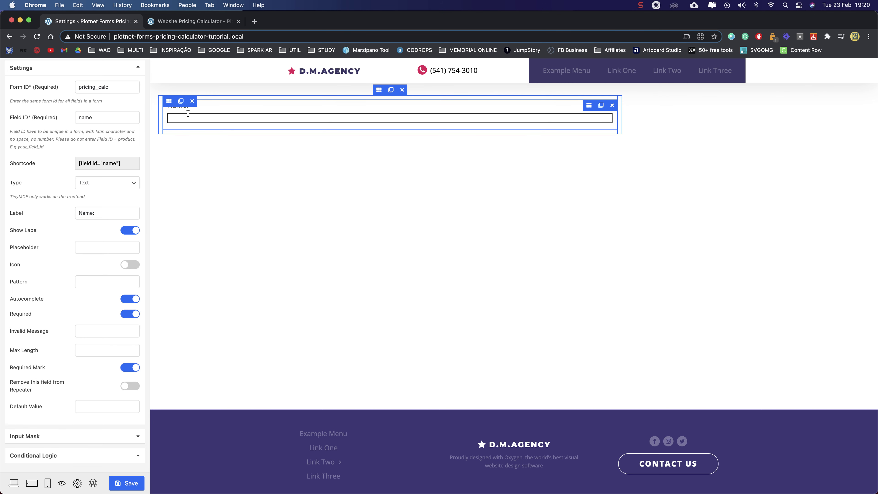
Set the Name field's input padding to 10 px on all sides in its field styling
left_click(194, 119)
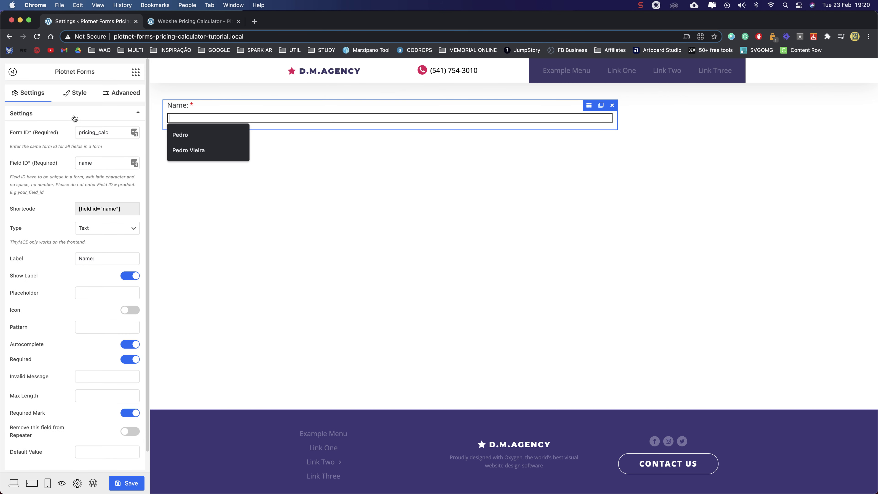
left_click(77, 92)
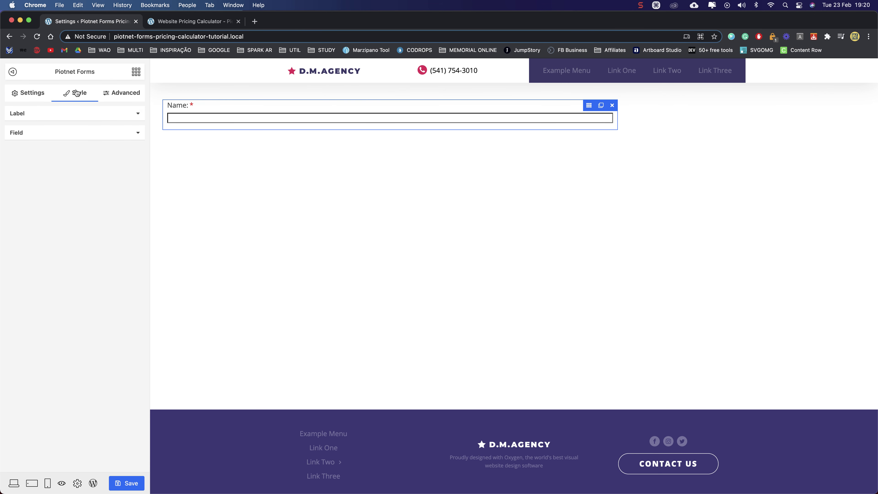
left_click(49, 133)
scroll(49, 237, "down", 3)
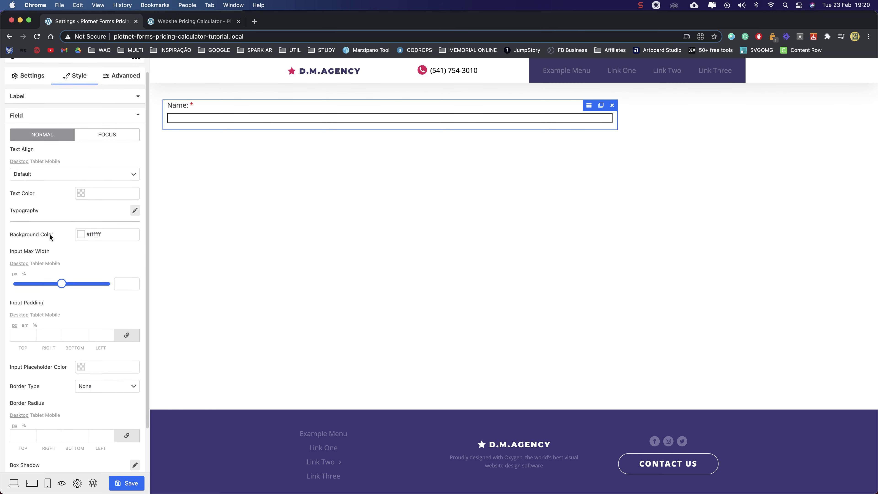
scroll(78, 163, "up", 3)
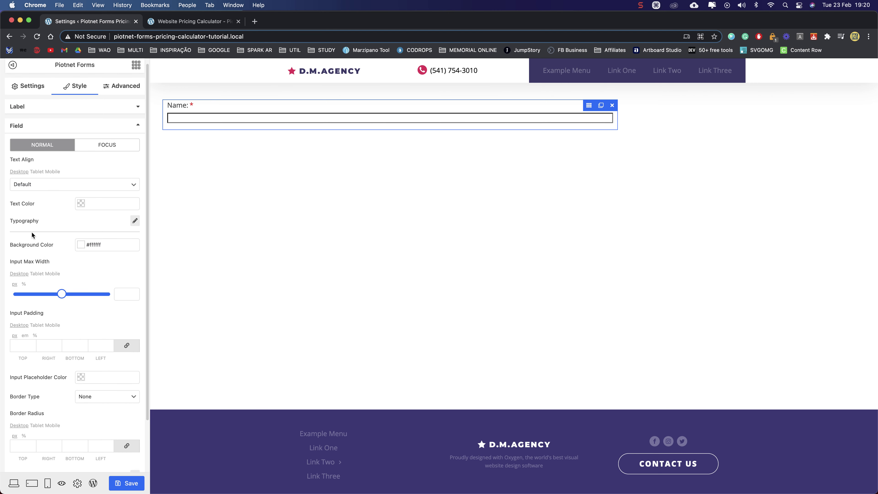
scroll(31, 263, "down", 2)
left_click(19, 300)
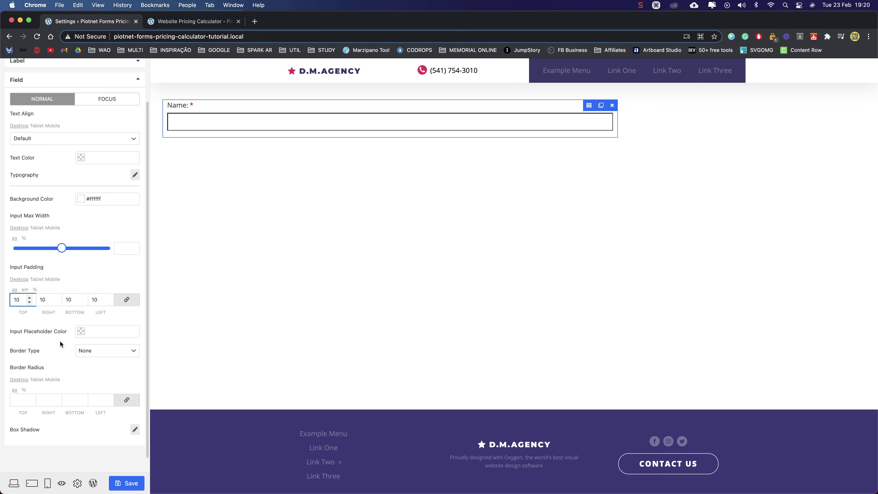
Round the Name field's input box with a border radius of 25 px on all corners
left_click(19, 402)
type("25")
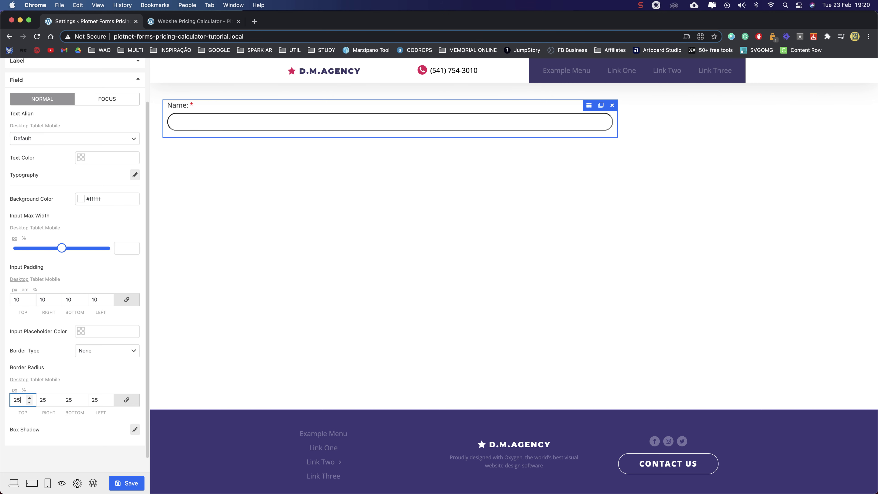
left_click(72, 434)
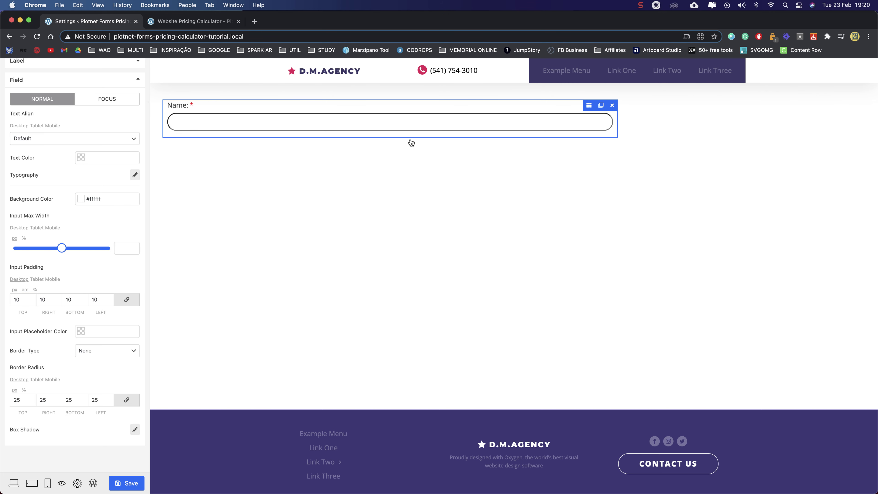
left_click(378, 122)
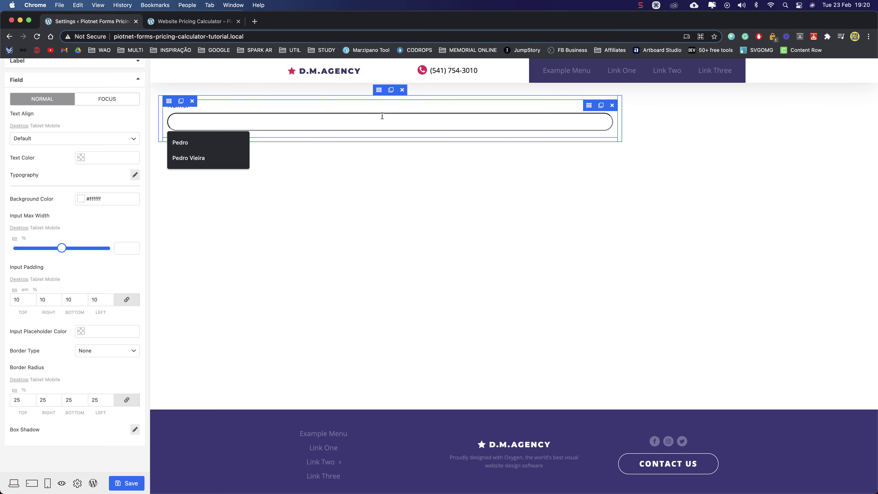
left_click(356, 106)
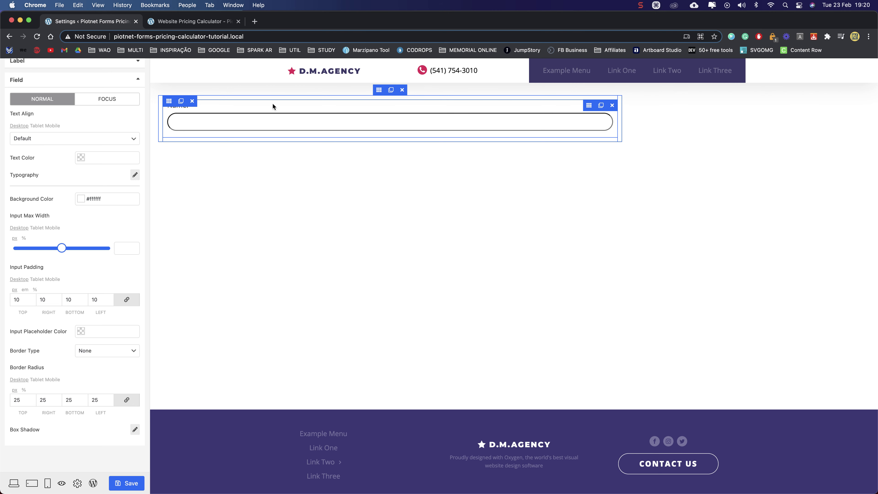
Duplicate the column holding the Name field and open the copied field's settings
scroll(73, 160, "up", 3)
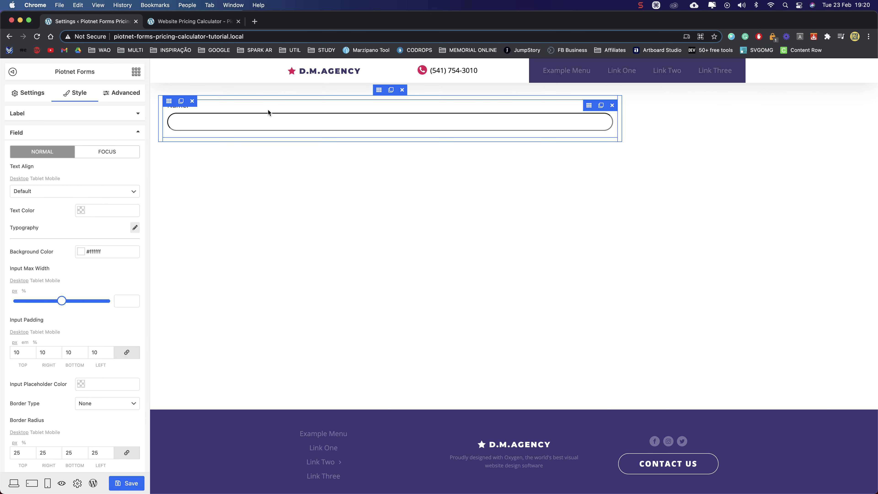
left_click(181, 102)
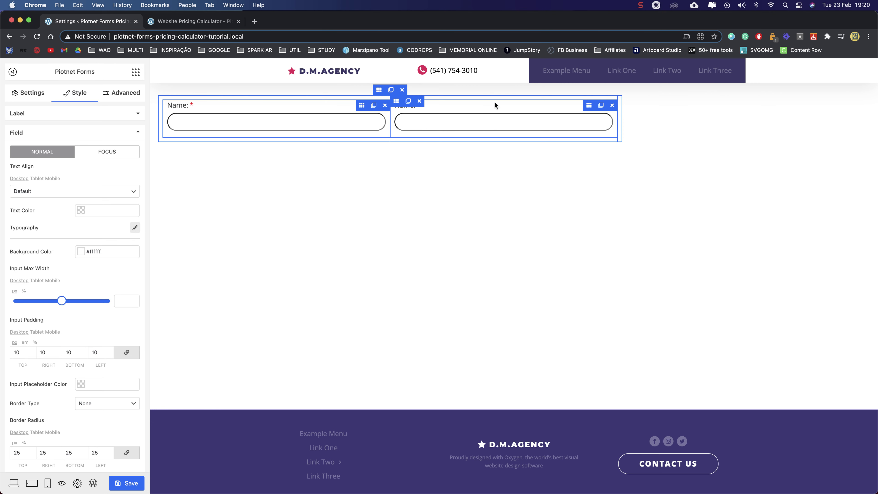
left_click(480, 118)
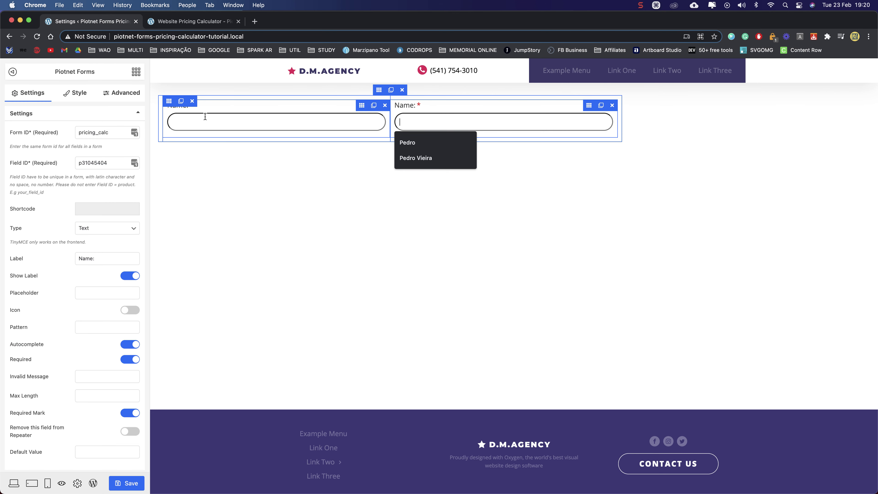
left_click(453, 106)
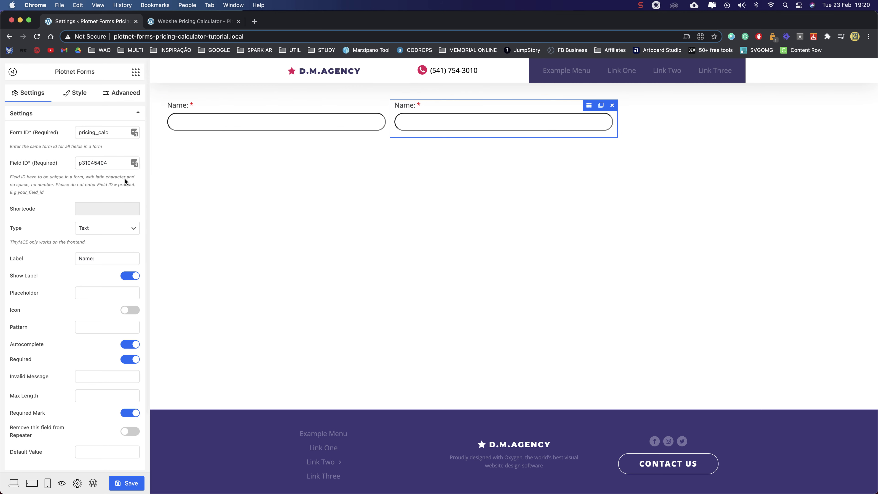
Give the copied field the ID email and the label Email:, and change its type to Email
double_click(94, 162)
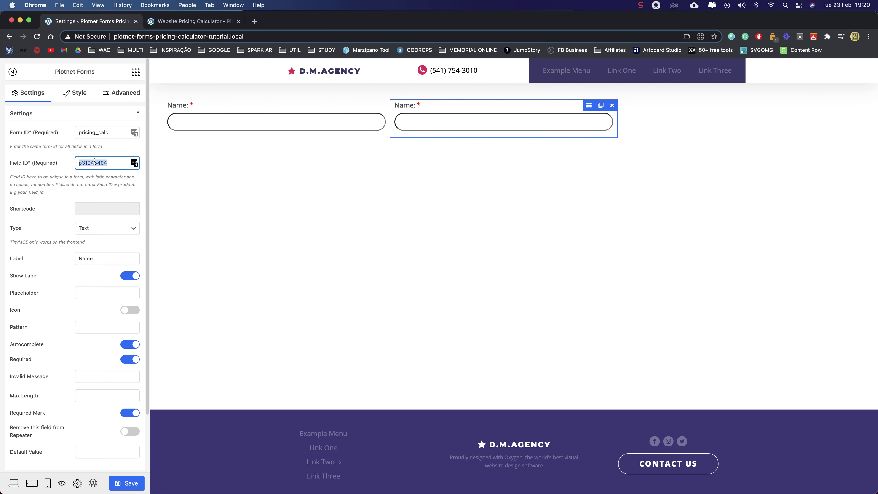
left_click(488, 118)
type("email")
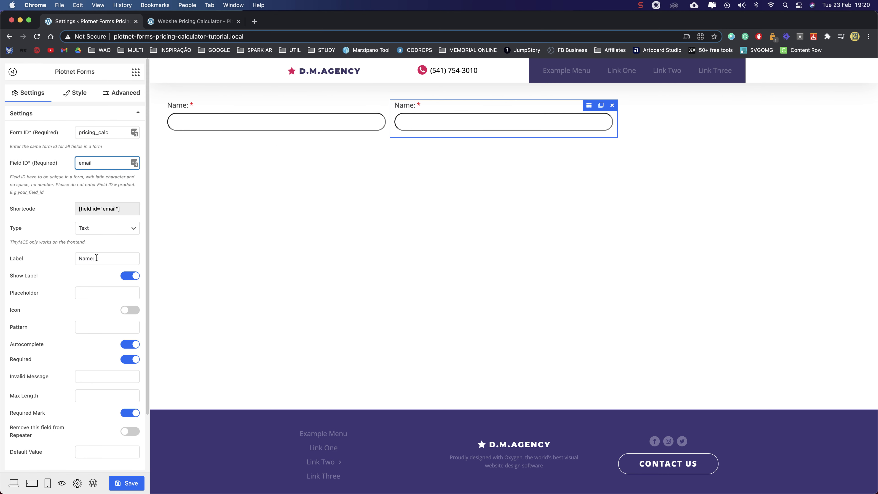
double_click(91, 259)
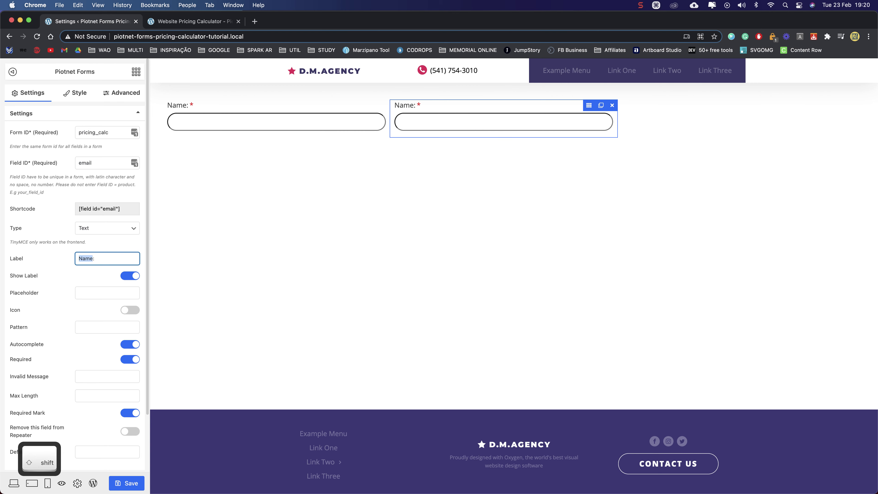
type("Email:")
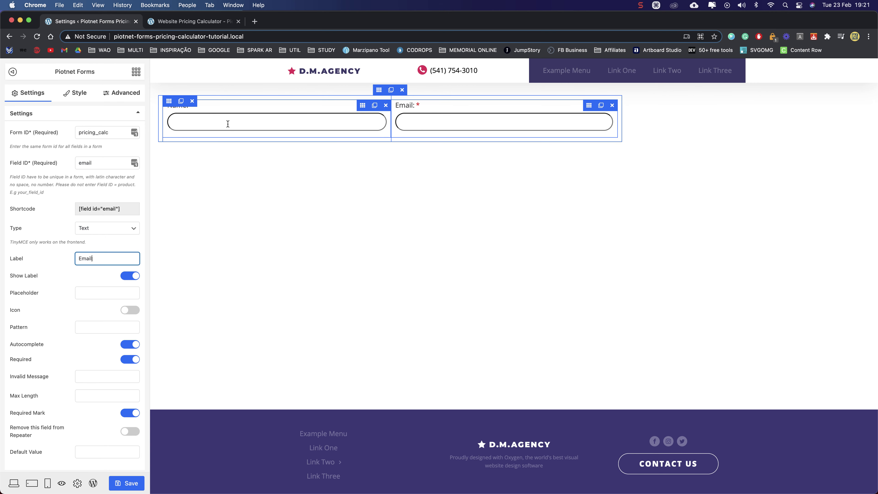
left_click(90, 231)
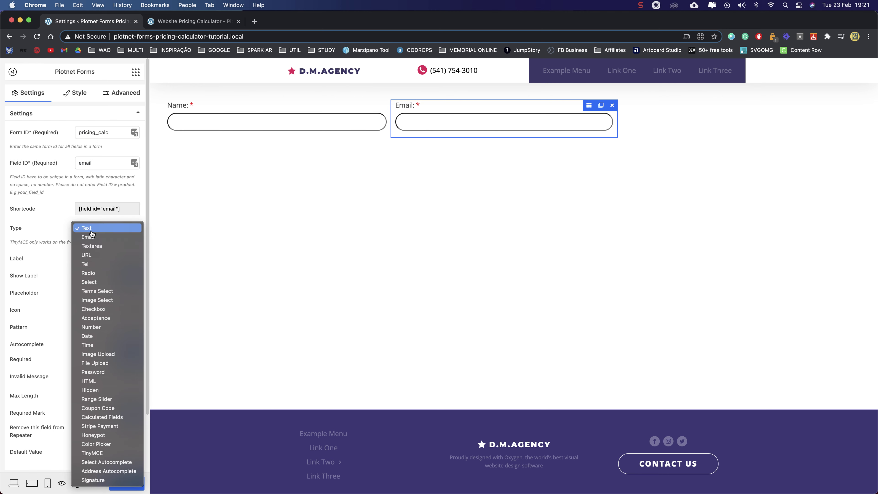
left_click(90, 237)
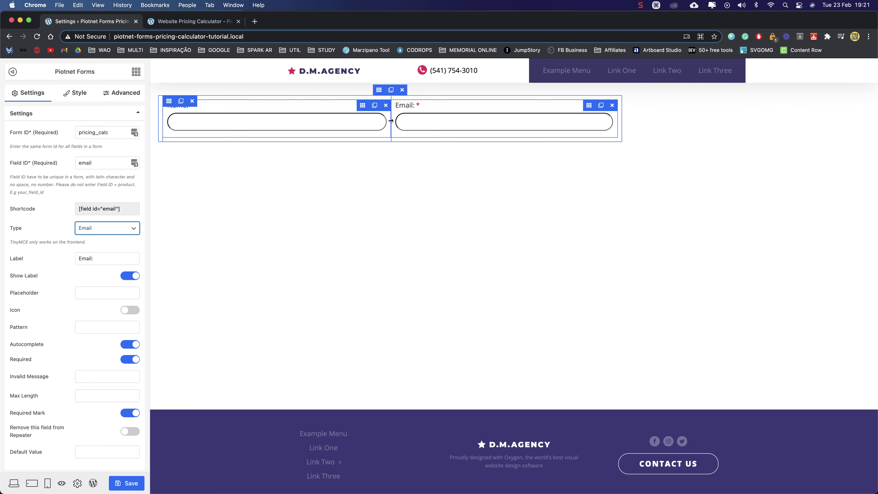
Duplicate the section holding the Name and Email fields and empty the upper one down to a single blank column
left_click(392, 90)
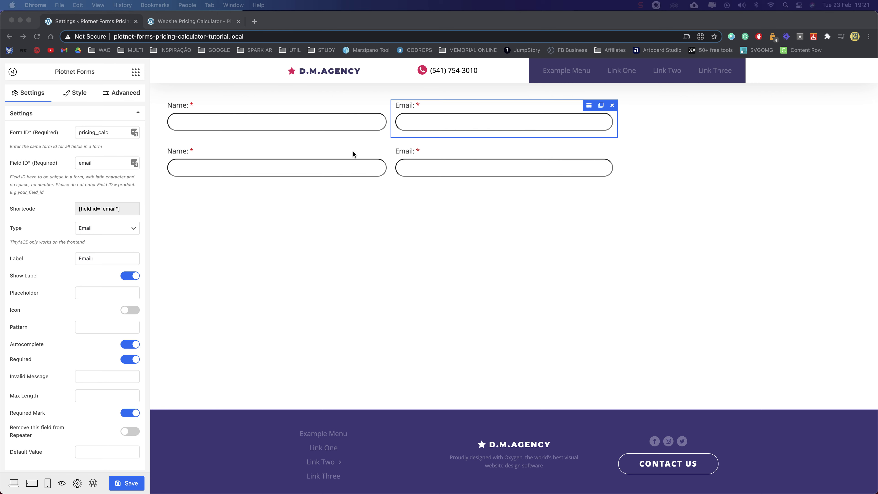
left_click(262, 102)
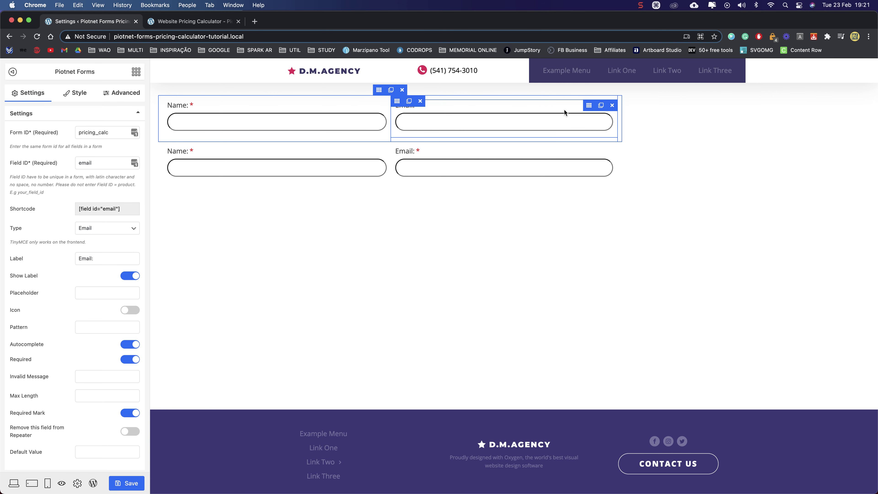
left_click(612, 105)
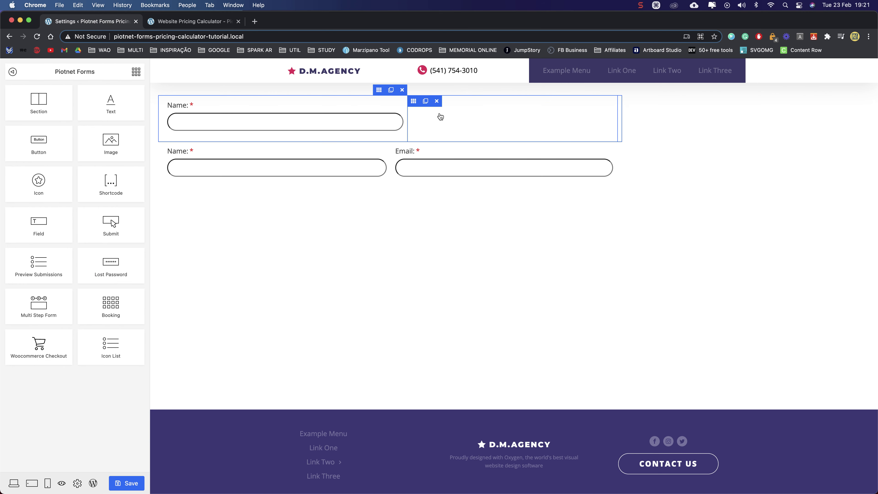
left_click(438, 101)
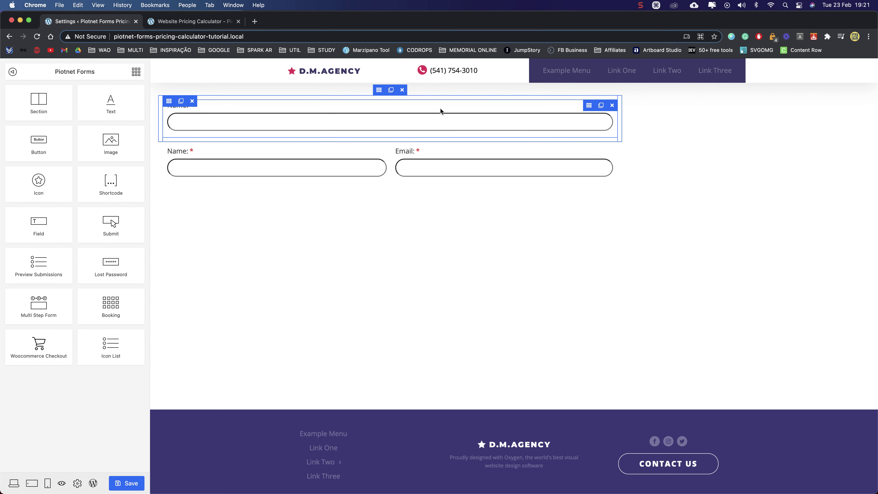
left_click(613, 105)
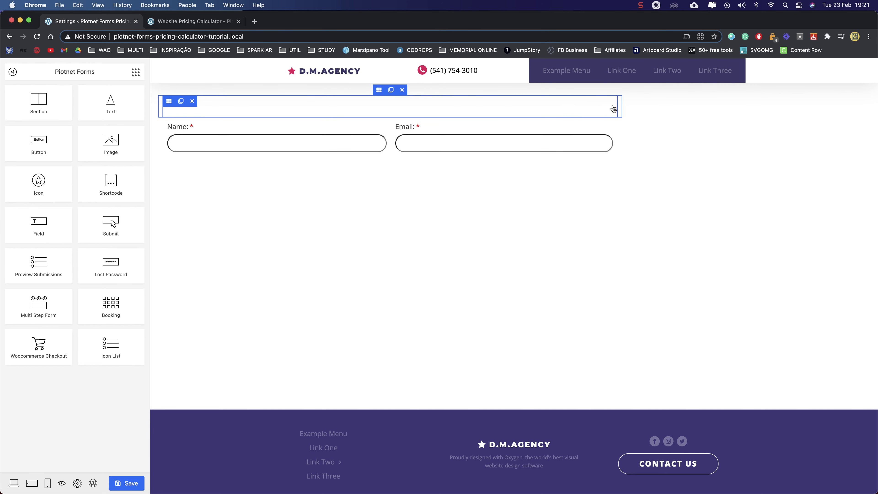
Add a text element reading Personal Info to the emptied section, keeping its H2 tag
left_click_drag(102, 107, 292, 114)
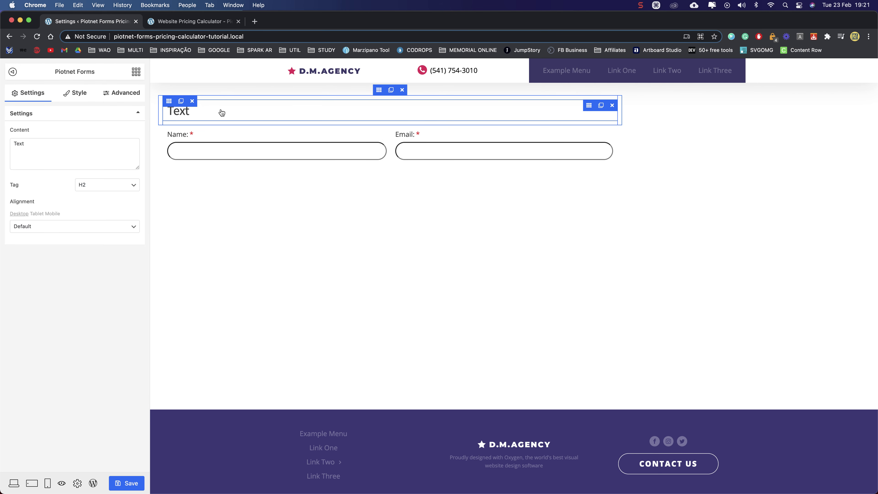
double_click(38, 150)
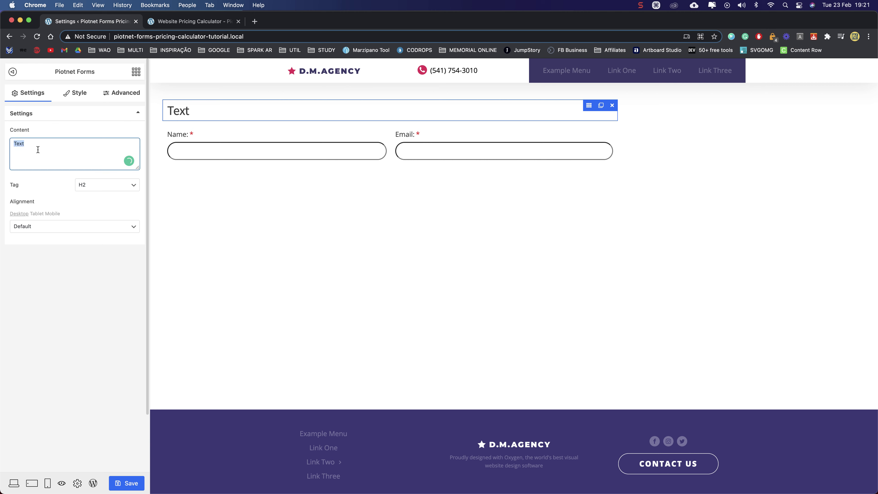
type("Personal Info")
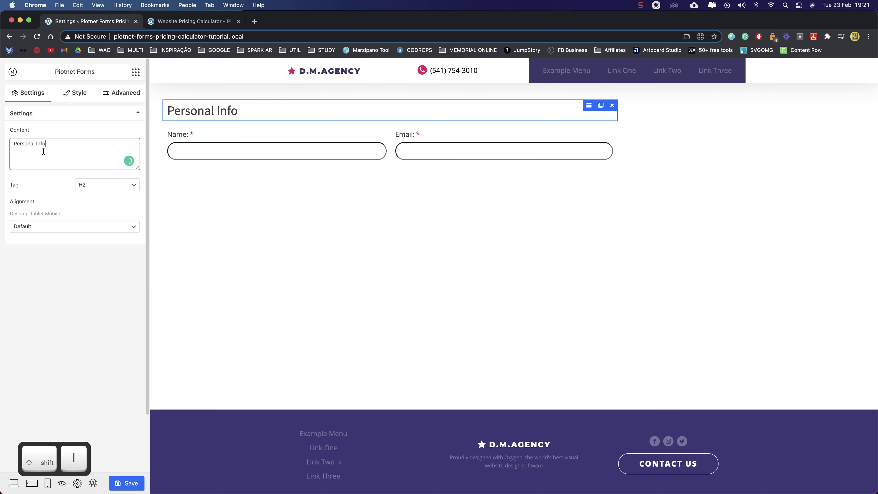
left_click(92, 186)
left_click(92, 188)
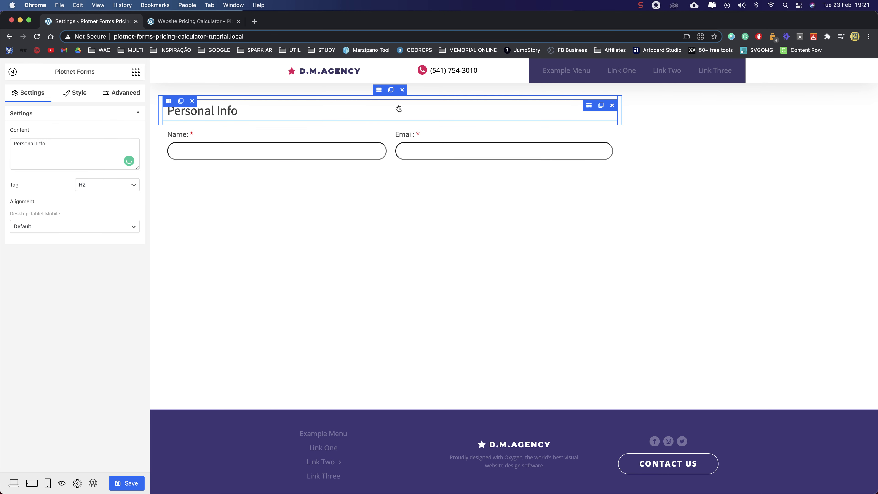
Place a copy of the Personal Info section below the Name and Email fields and change its heading to "Let's build your awesome website!"
left_click(391, 91)
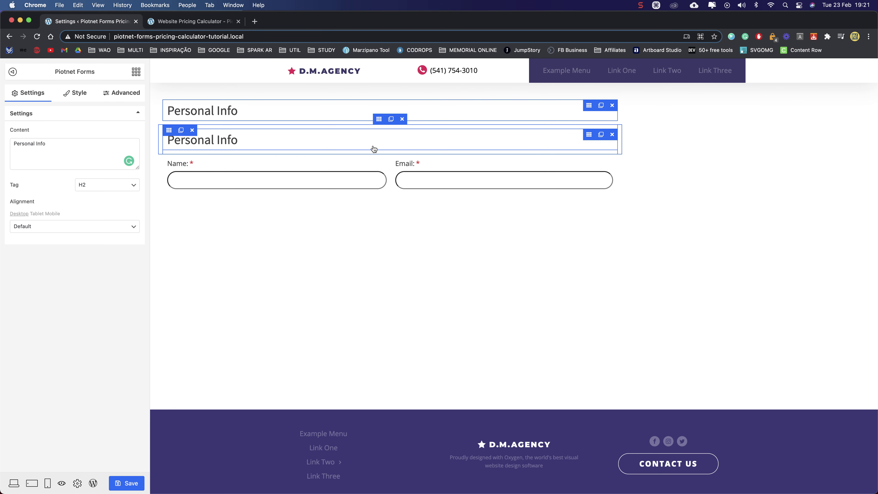
left_click_drag(379, 119, 385, 208)
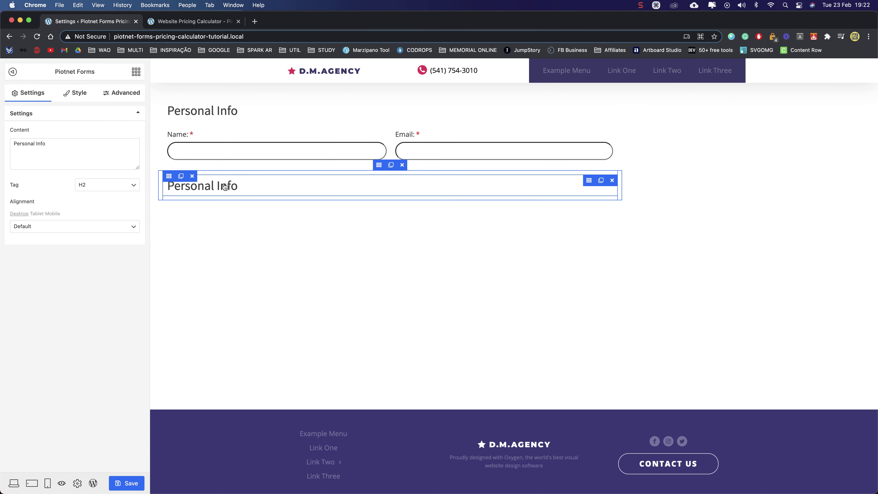
triple_click(109, 145)
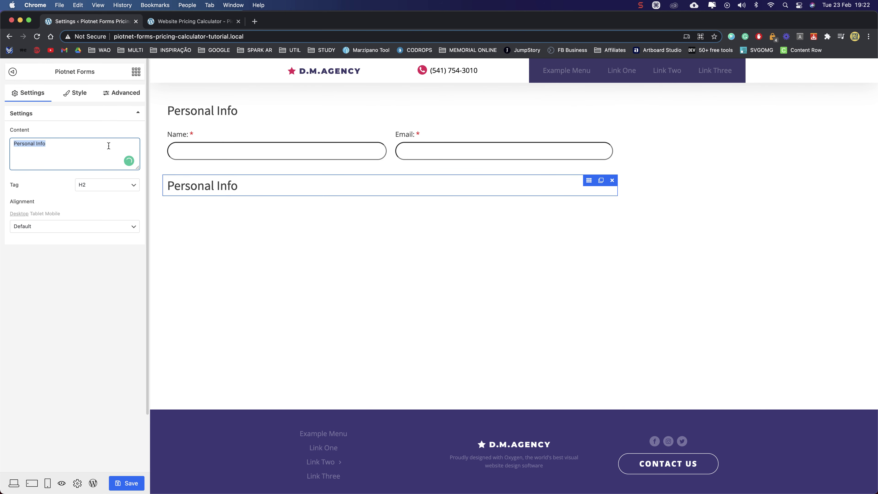
type("Lets")
key("BackSpace")
type("9")
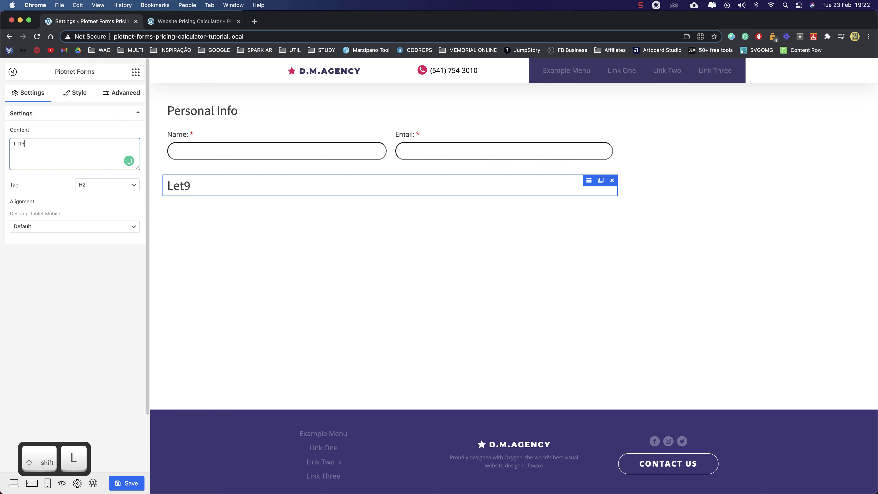
key("BackSpace")
type("0s")
key("BackSpace")
key("BackSpace")
type("'s build your awesome websit")
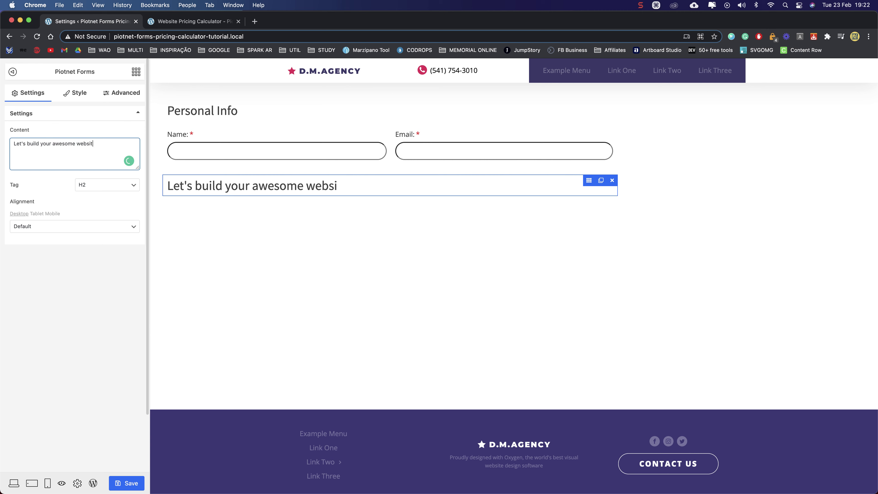
type("e!")
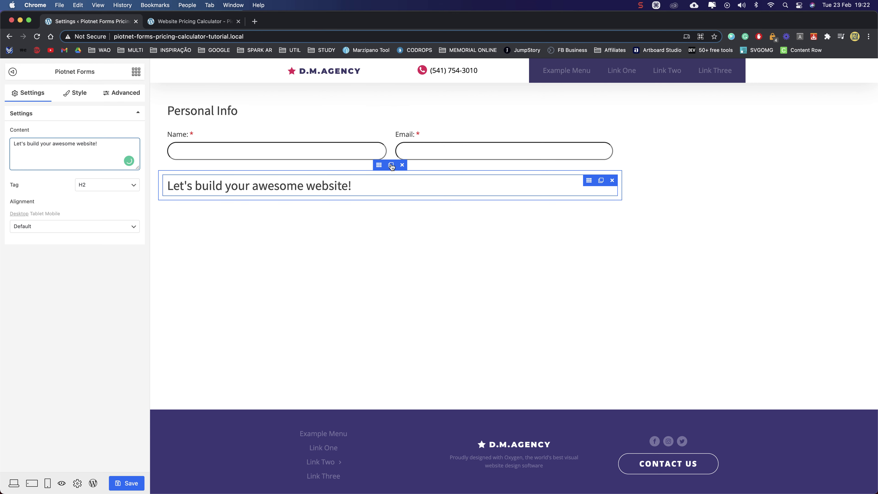
Duplicate the "Let's build your awesome website!" section and delete the heading from the copy
left_click(391, 168)
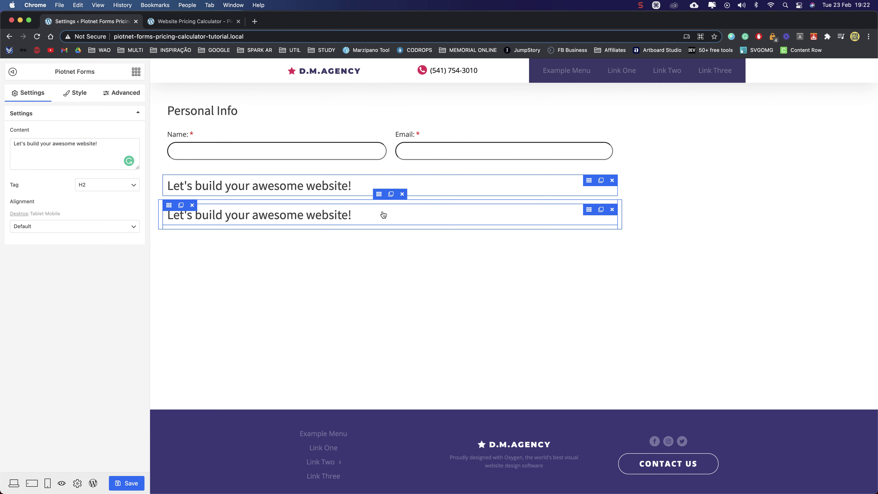
left_click(612, 211)
Set the empty section's padding to 20 px on all sides
left_click(159, 139)
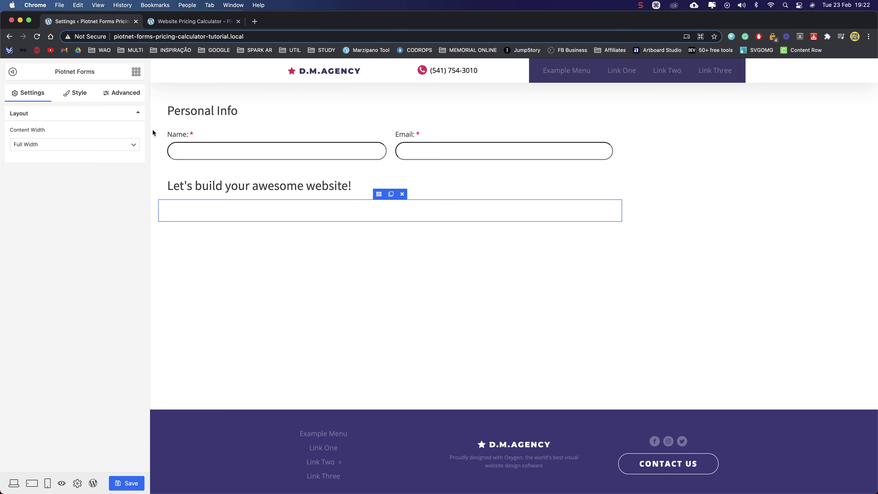
left_click(123, 94)
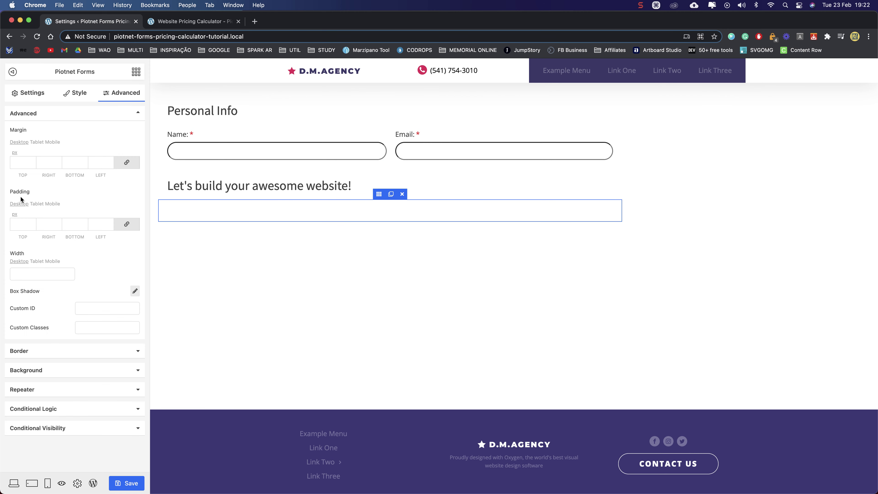
left_click(17, 226)
type("-18")
type("0")
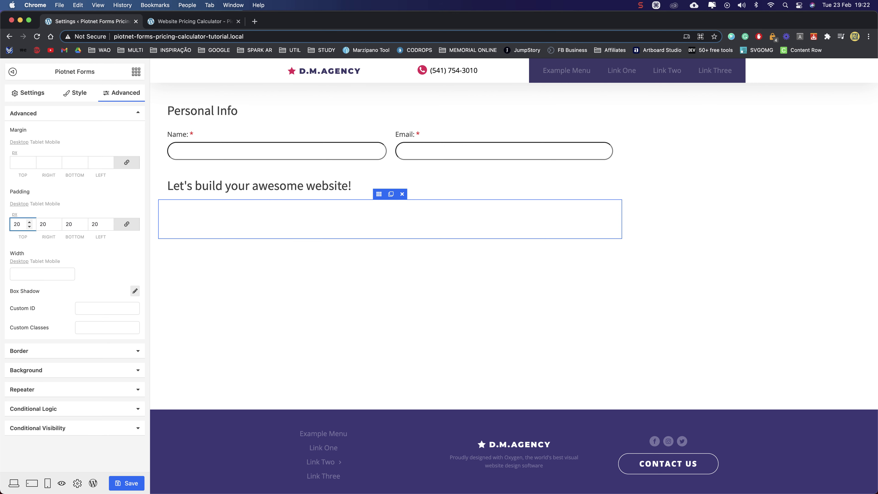
Fill the empty section's background with the site's purple #3c3876, copied from the recent colors in the Color Eyedropper extension
left_click(40, 370)
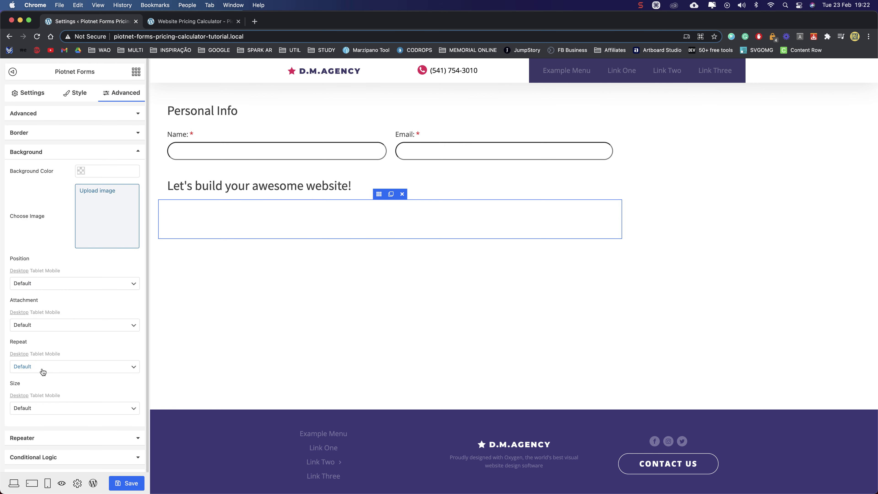
left_click(81, 171)
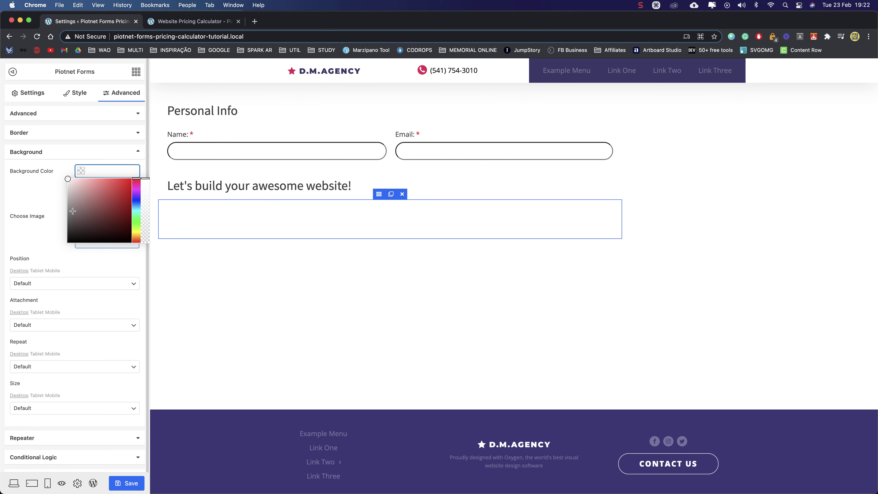
left_click(732, 36)
left_click(641, 101)
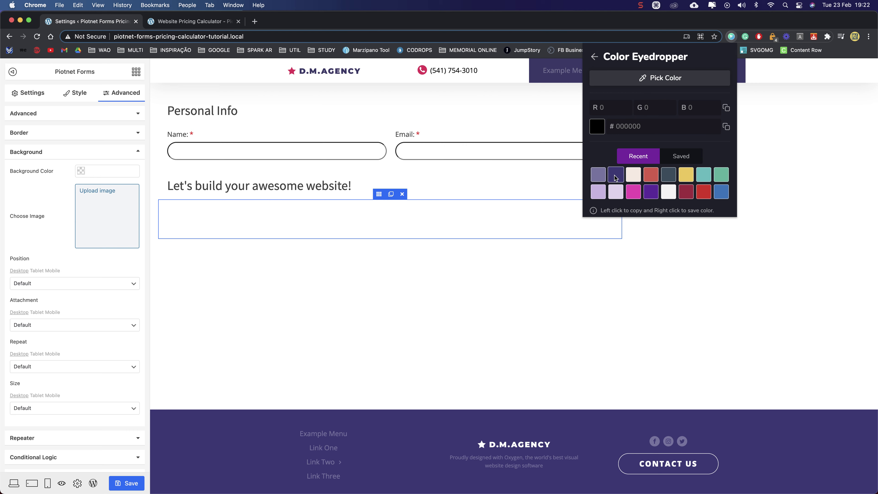
left_click(615, 177)
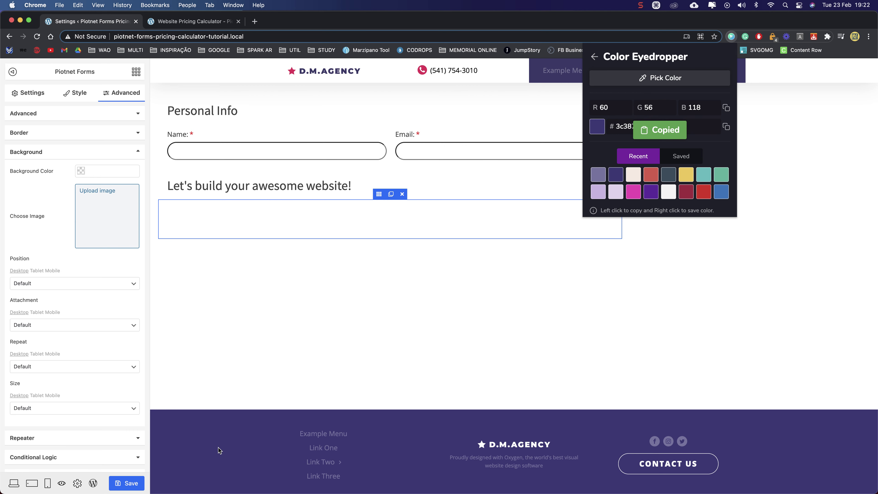
left_click(101, 172)
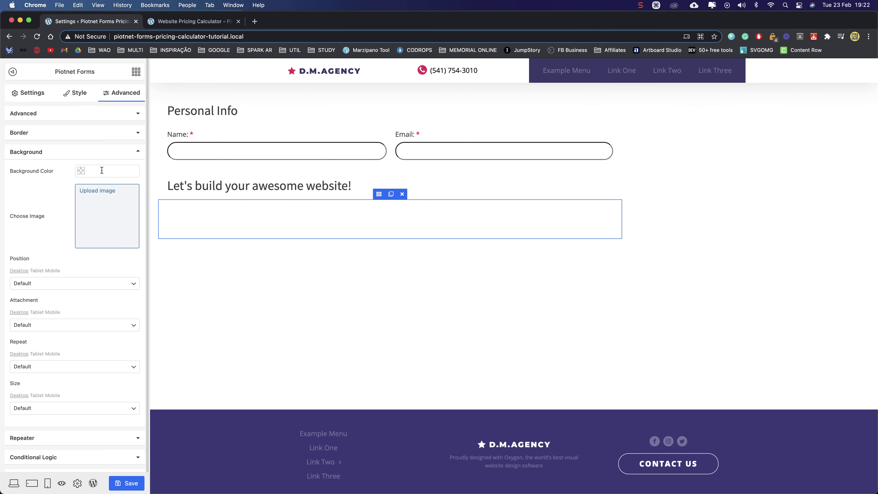
left_click(101, 172)
key("super+v")
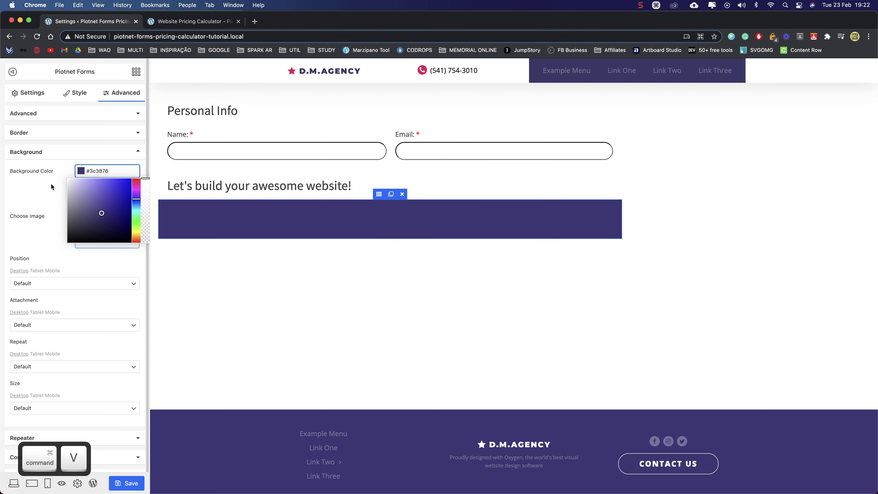
left_click(45, 186)
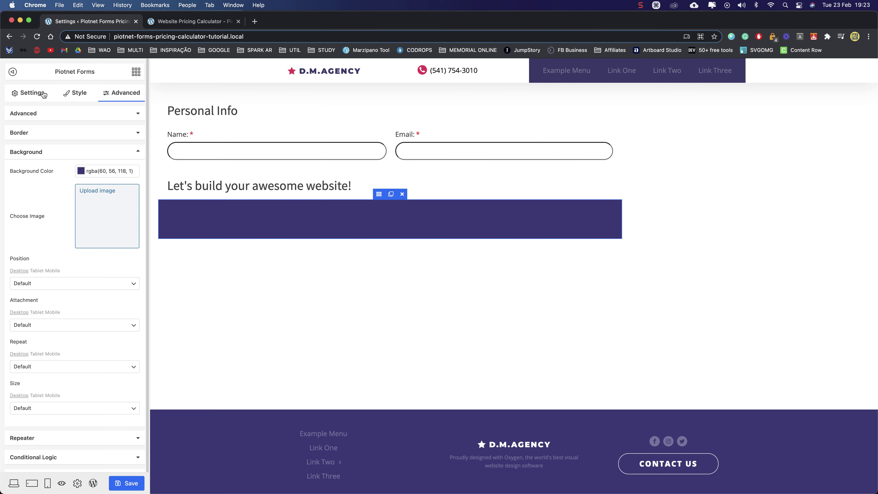
Add a form field to the purple section and set its form ID to pricing_calc, copied from the Name field
left_click(136, 73)
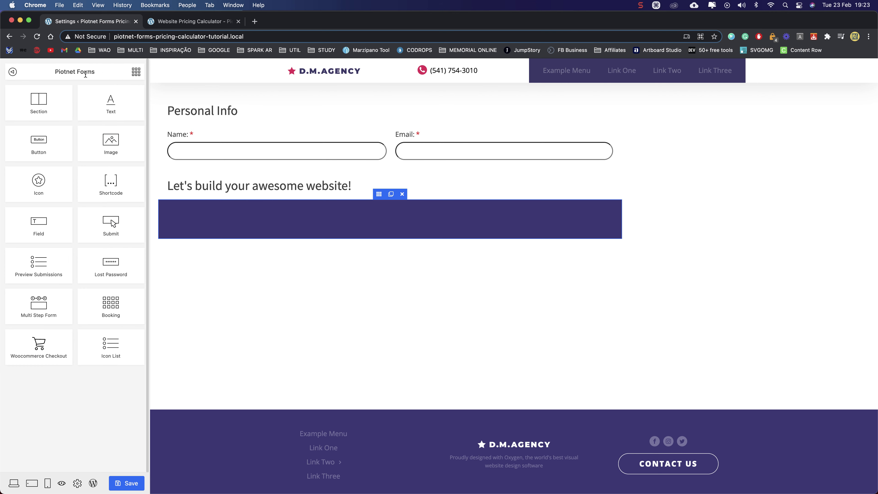
left_click_drag(38, 224, 265, 226)
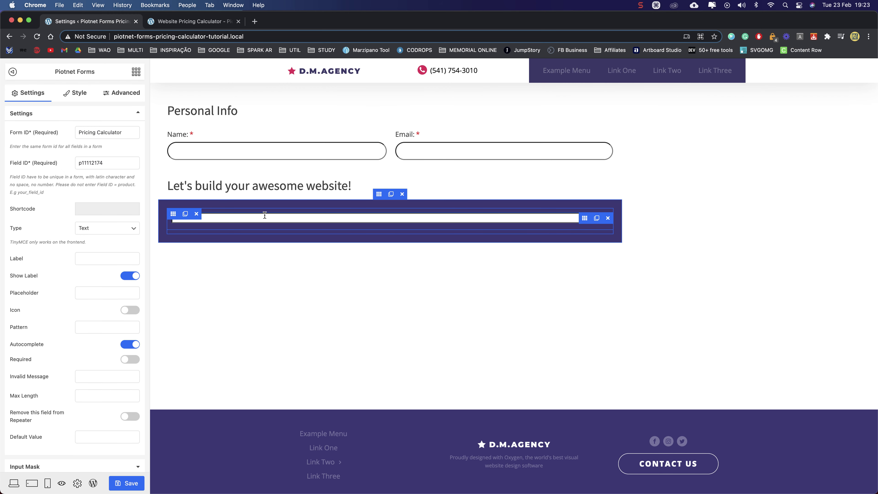
triple_click(96, 131)
left_click(230, 136)
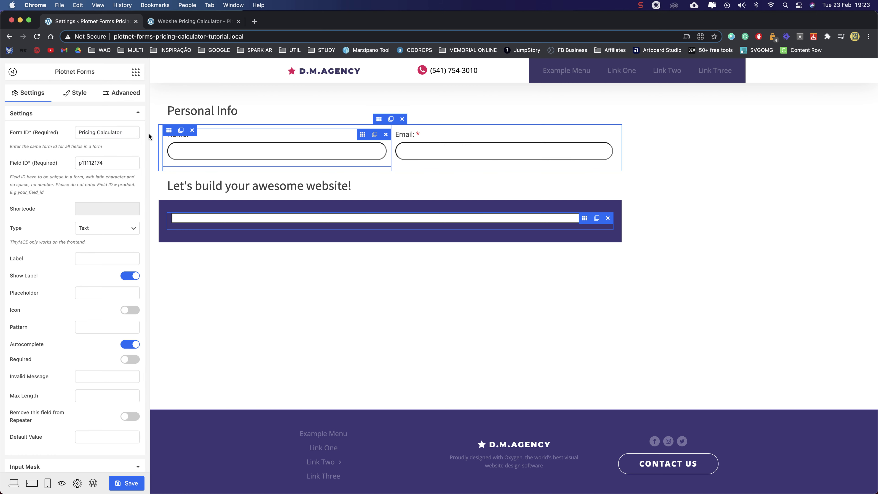
triple_click(121, 132)
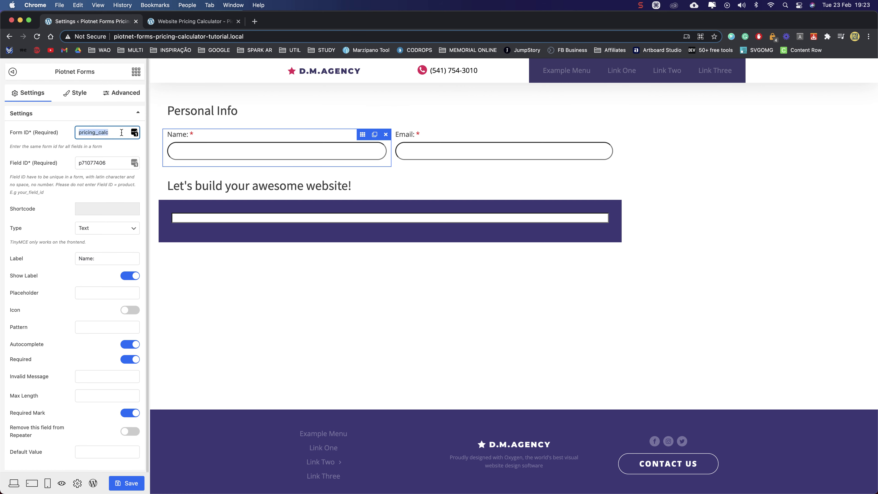
key("super+c")
left_click(327, 210)
triple_click(83, 132)
key("super+v")
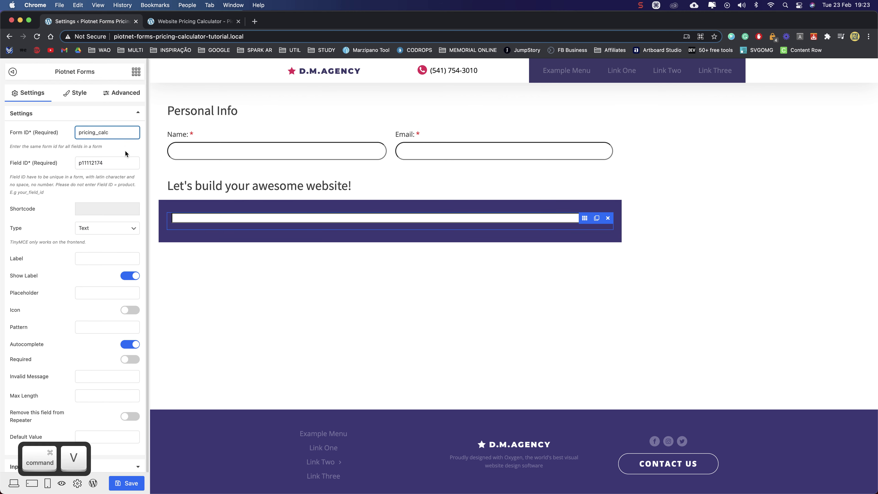
Set the new field's ID to type_of_website
triple_click(108, 165)
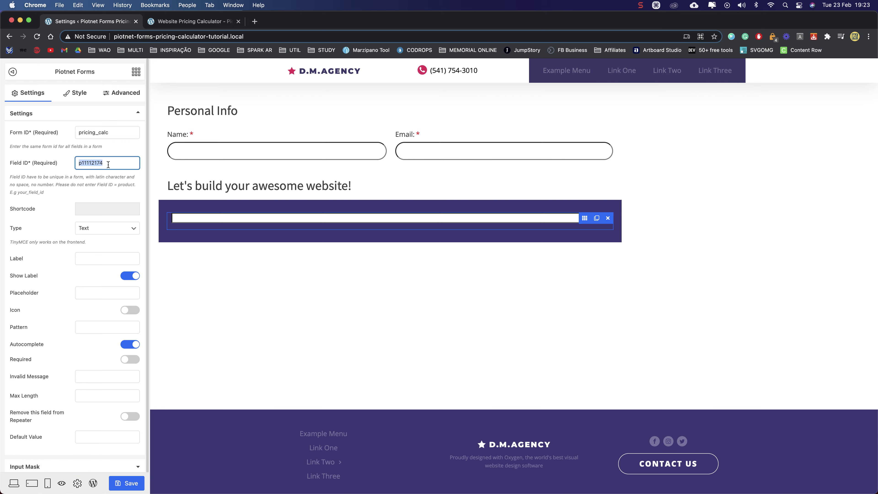
triple_click(89, 133)
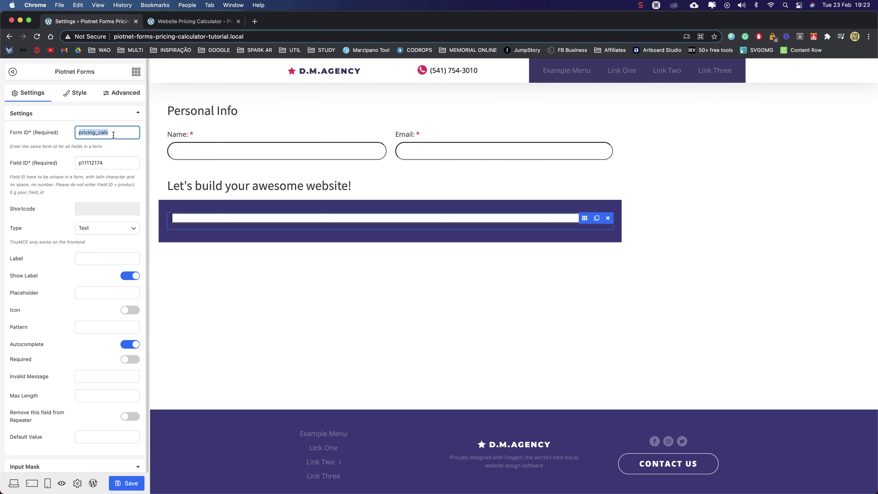
left_click(119, 163)
double_click(118, 163)
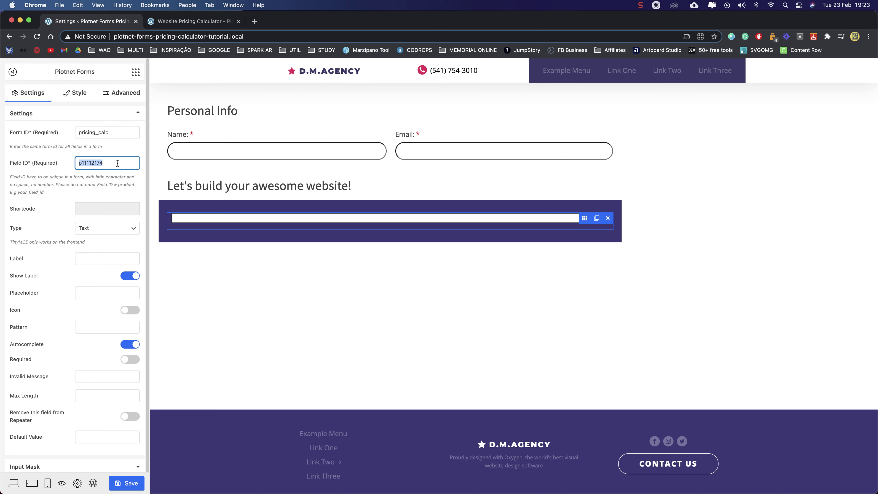
key("shift")
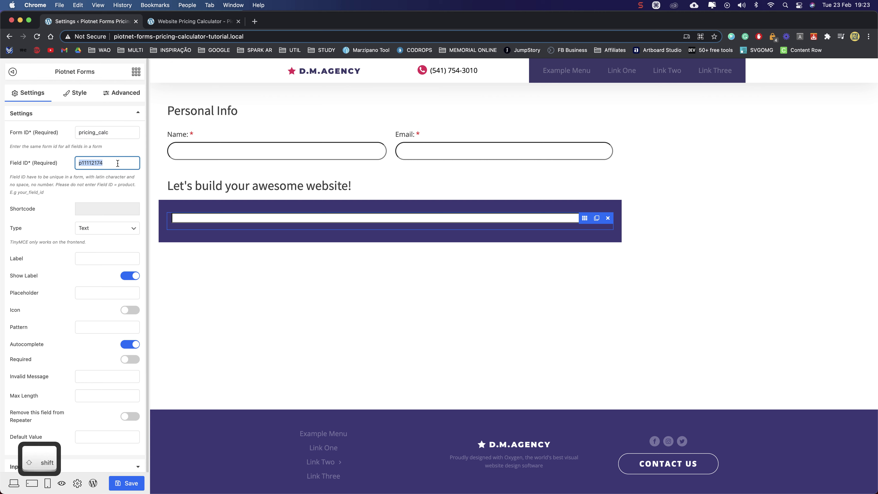
type("K")
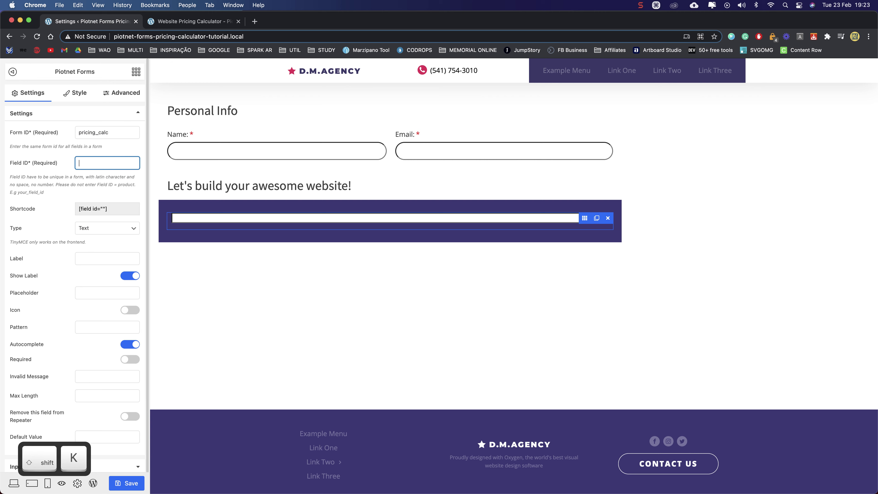
type("ki")
key("BackSpace")
key("BackSpace")
type("type")
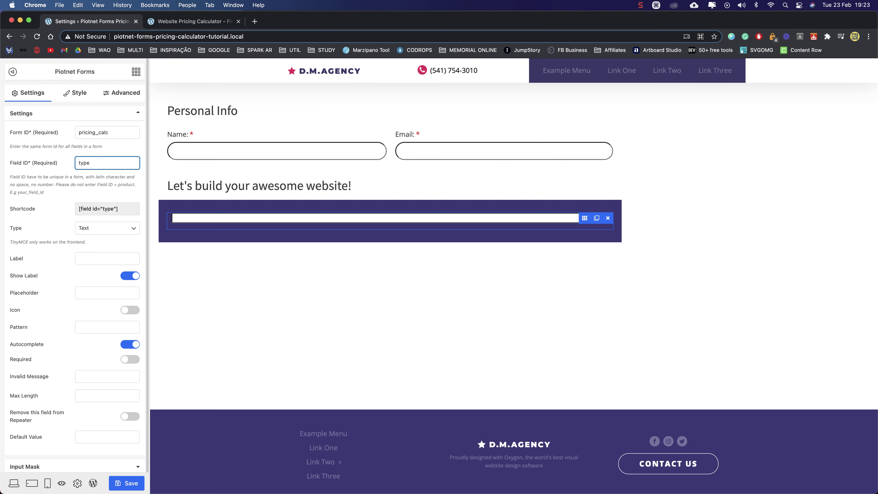
type("_of_website")
Make the type_of_website field a Radio field labelled "What kind of website do you want?"
left_click(103, 229)
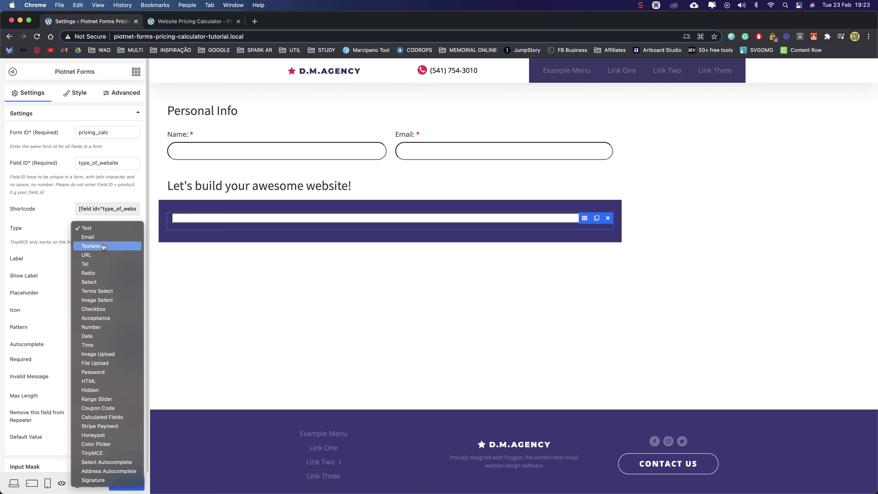
left_click(103, 274)
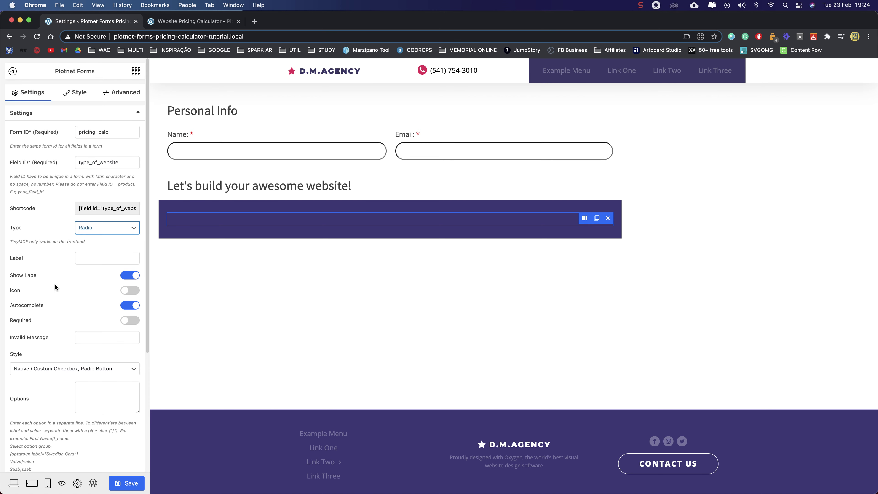
left_click(84, 257)
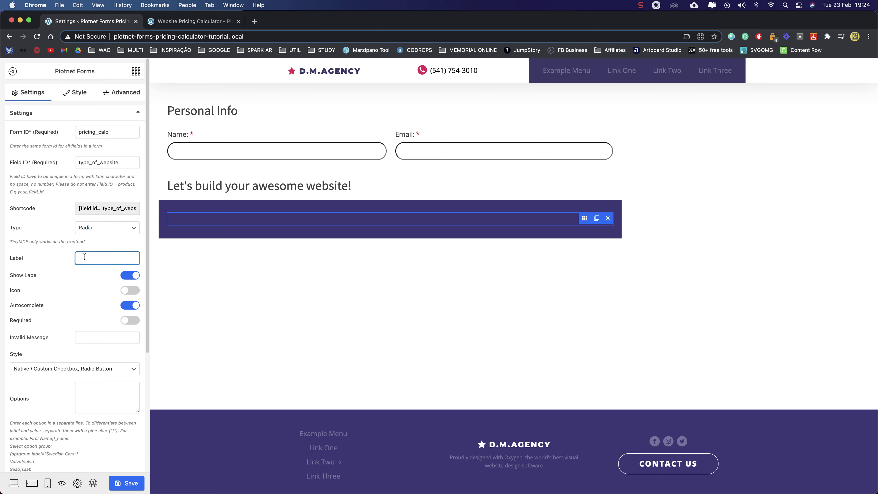
type("What ki")
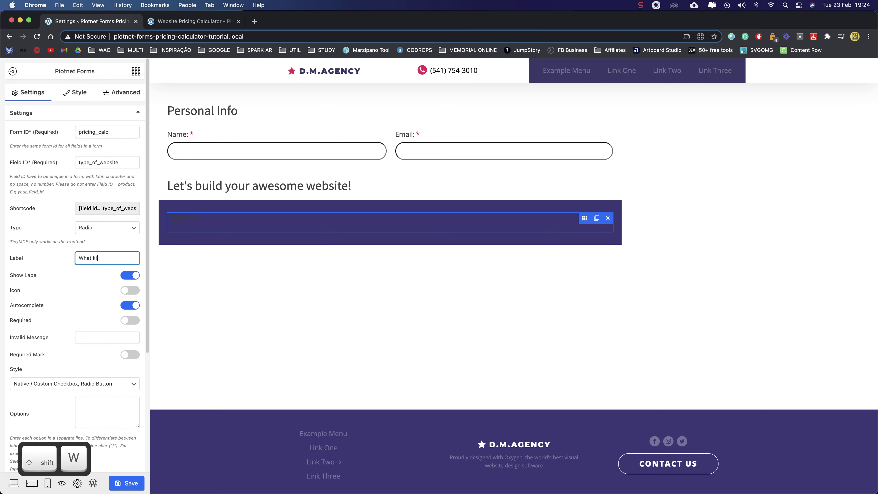
type("d of web")
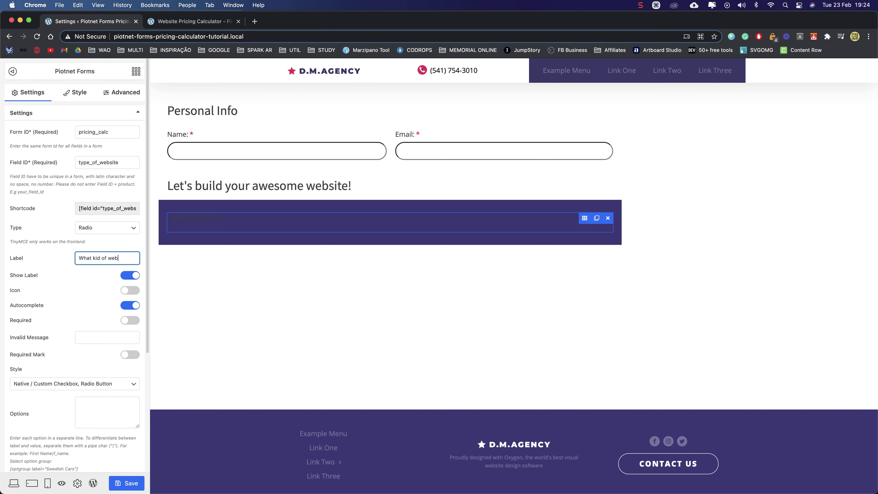
type("site do you want?")
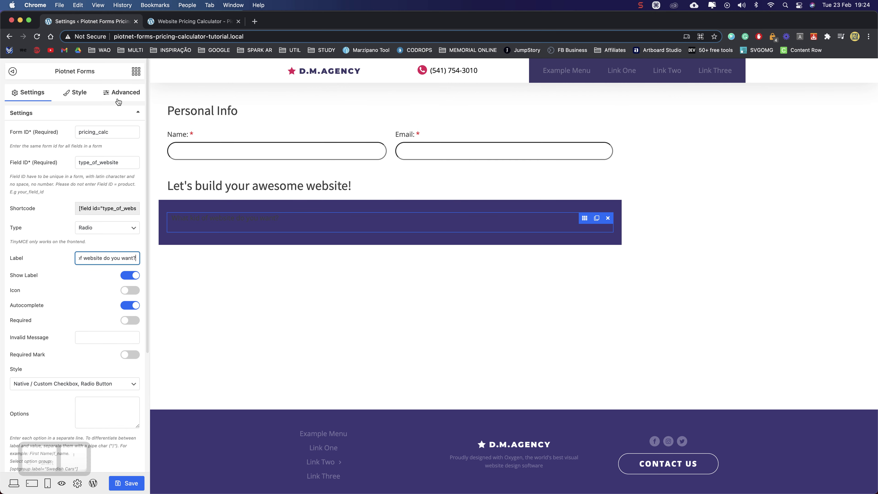
Set the normal text color of the radio field's label to white, rgb 255, 255, 255
left_click(79, 96)
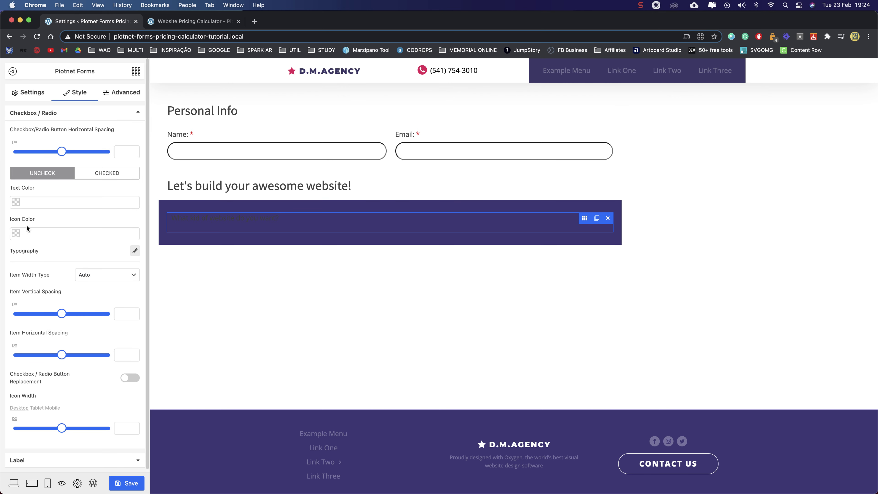
scroll(22, 225, "down", 2)
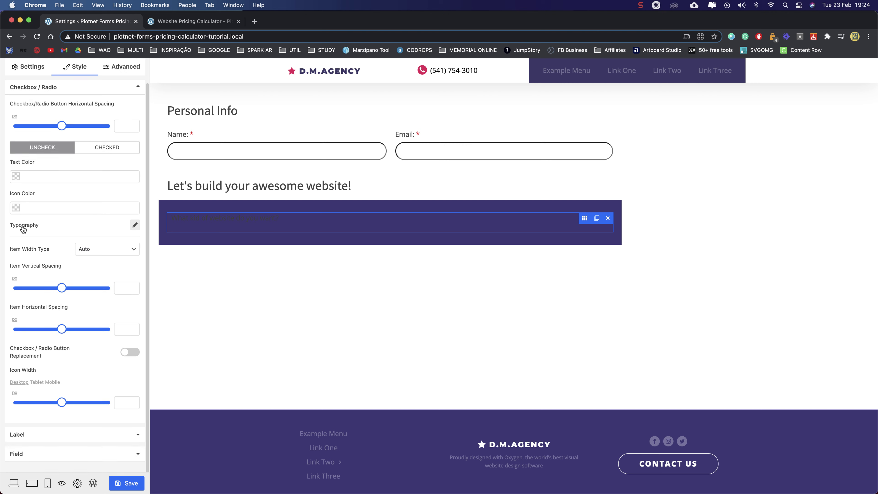
left_click(70, 87)
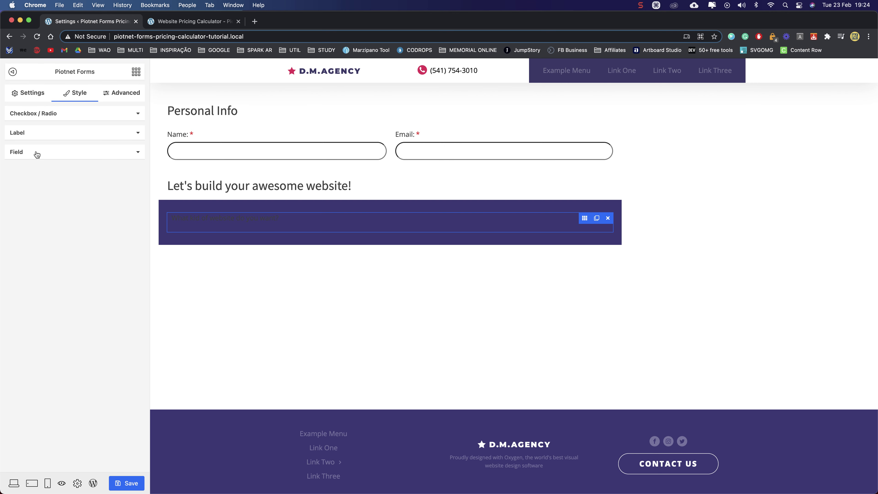
left_click(34, 134)
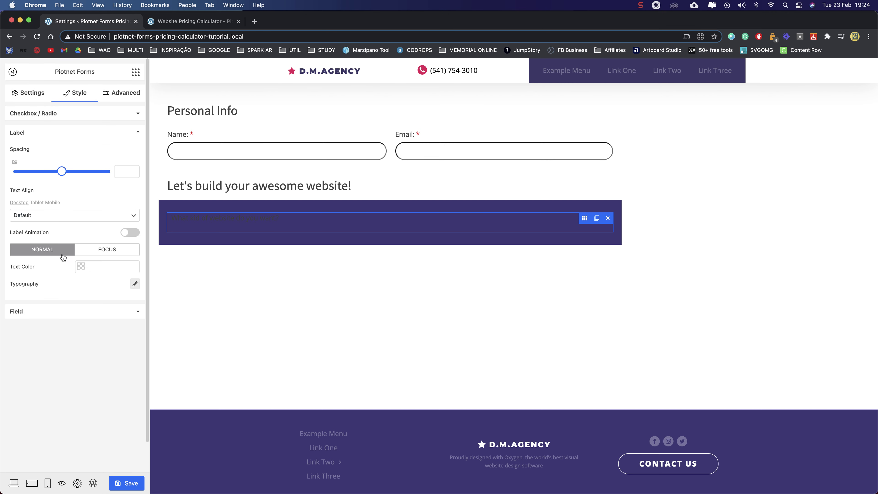
left_click(81, 267)
left_click_drag(70, 279, 58, 274)
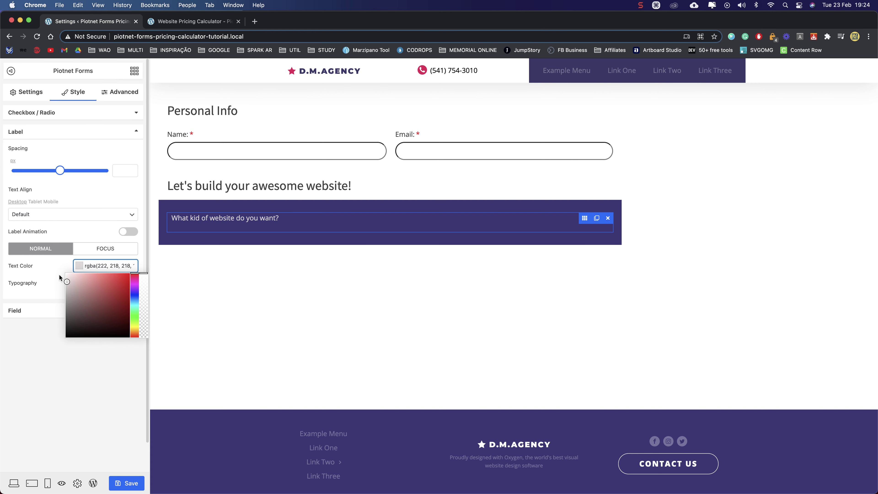
left_click(60, 329)
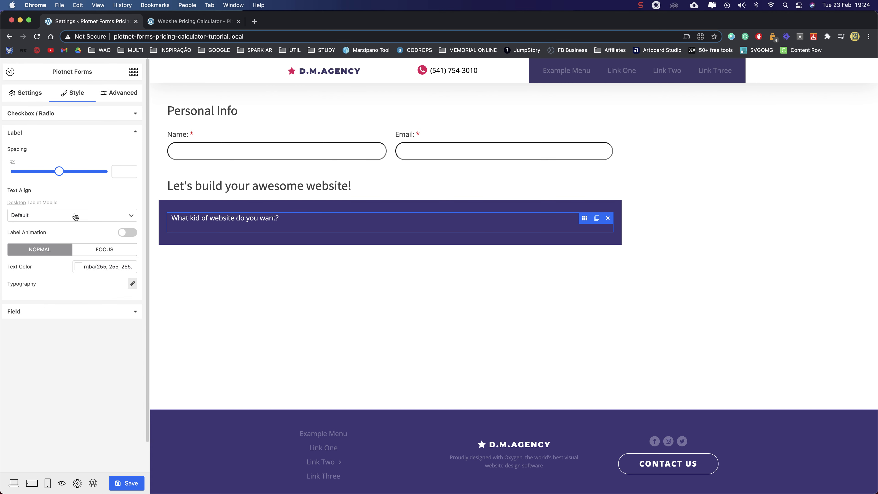
left_click(47, 114)
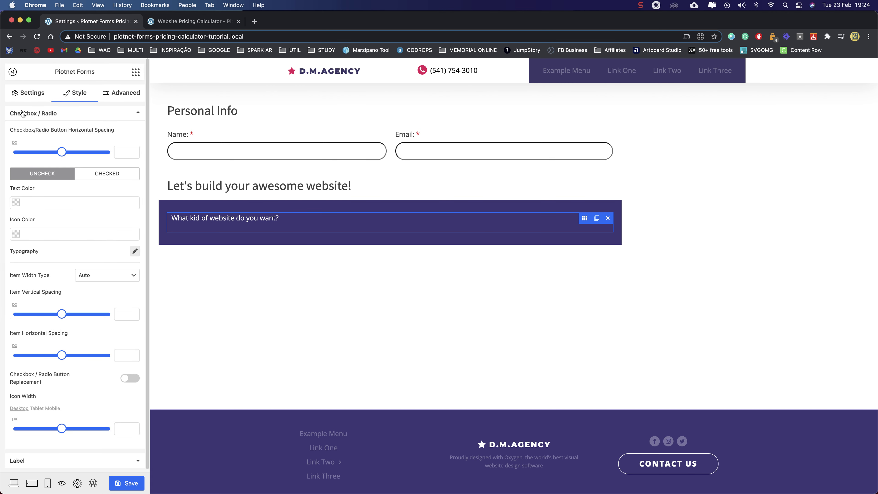
scroll(47, 196, "down", 1)
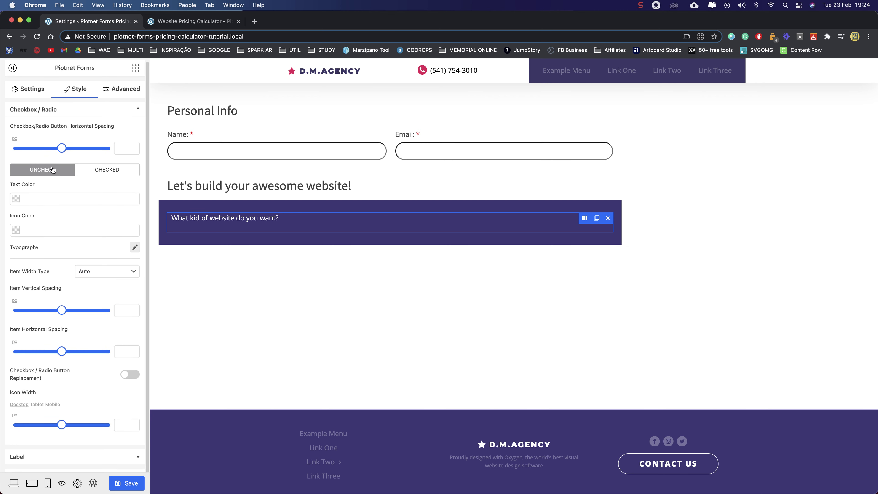
Change the radio field's option style to Button / Button With Icon
left_click(30, 93)
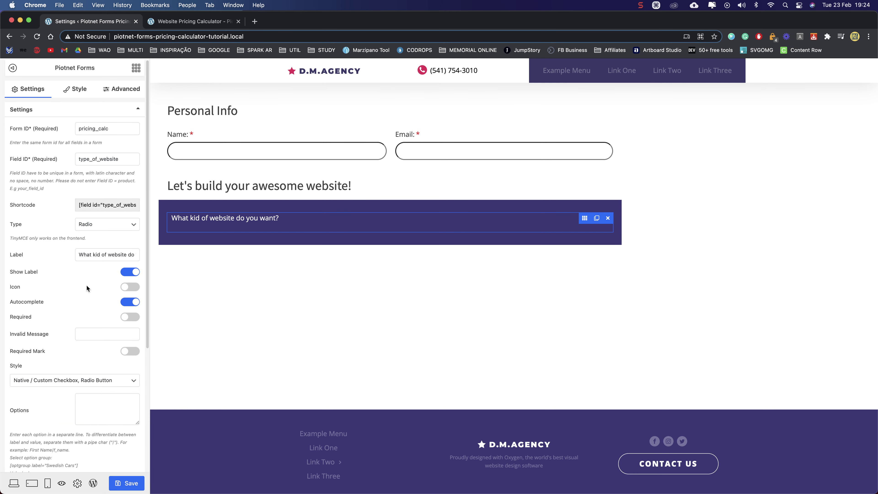
scroll(60, 315, "down", 2)
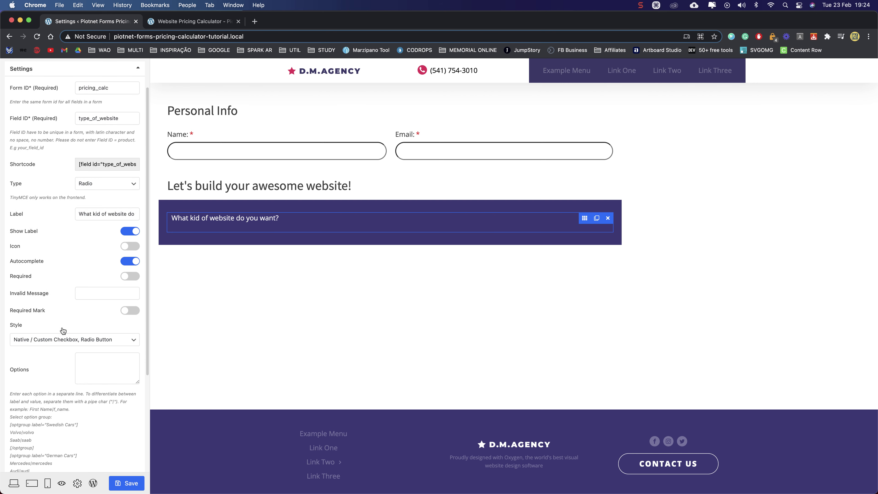
left_click(60, 340)
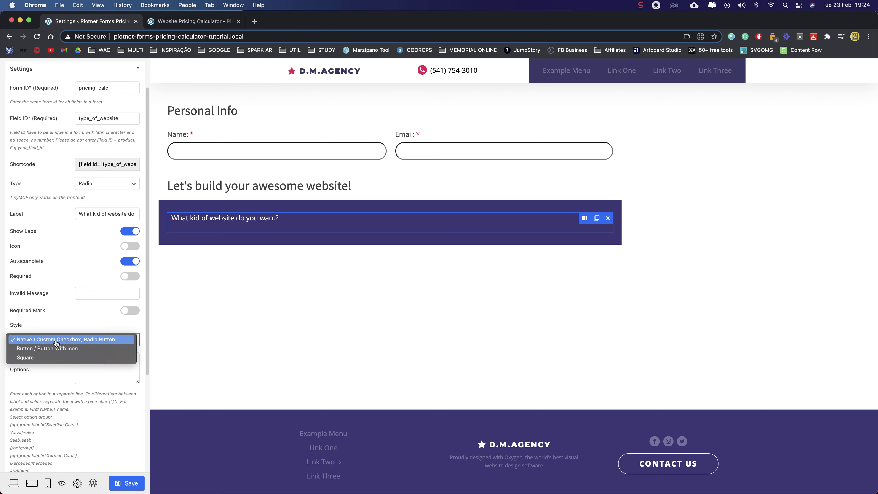
key("Escape")
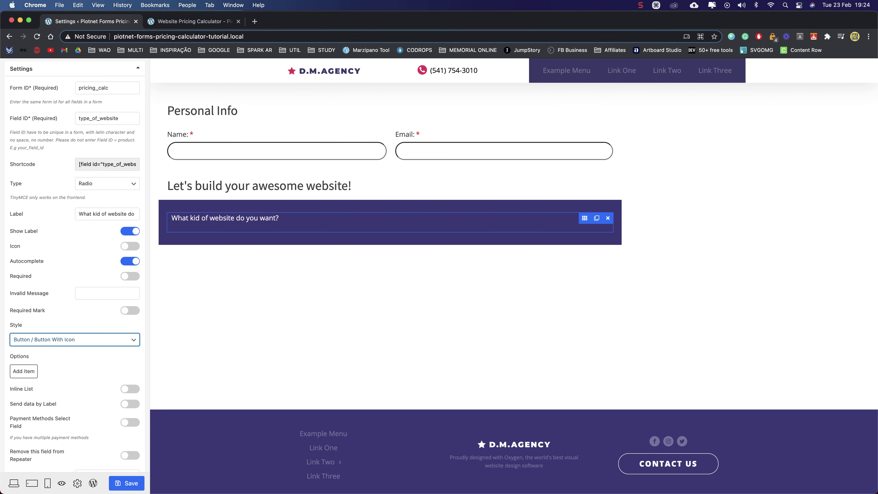
Add an option to the radio field with the label "Website" and the value "website"
scroll(80, 294, "down", 4)
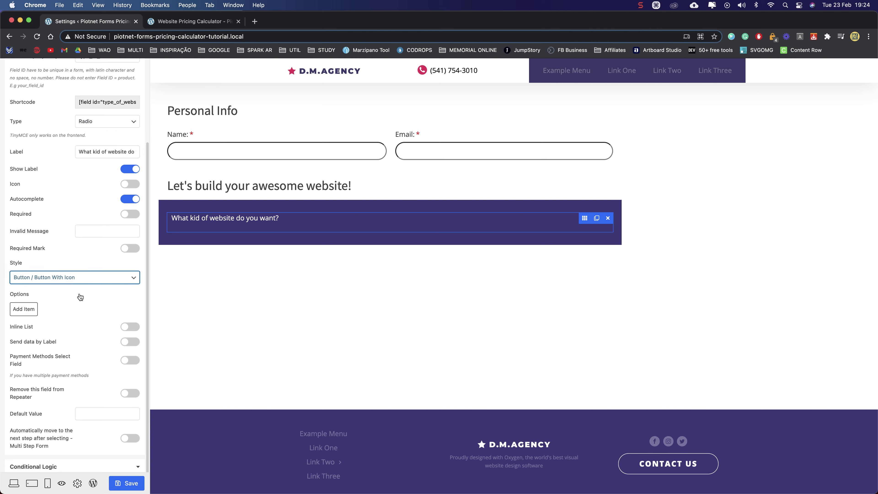
left_click(23, 309)
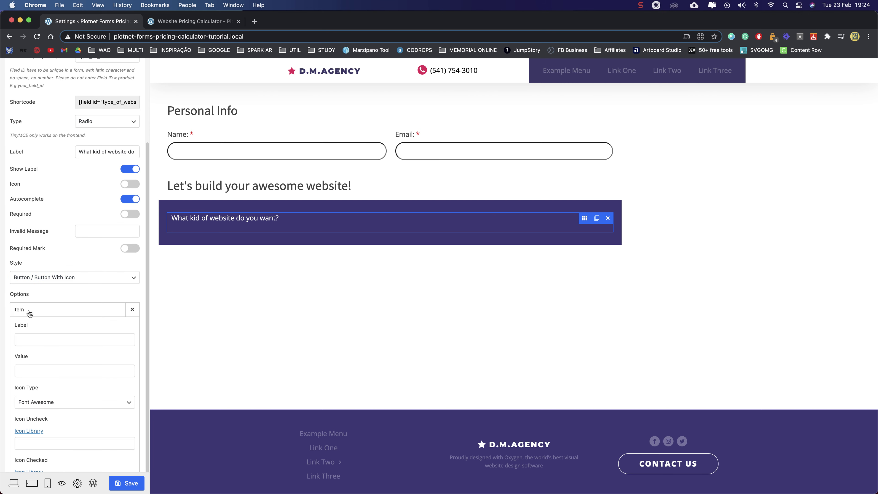
left_click(52, 338)
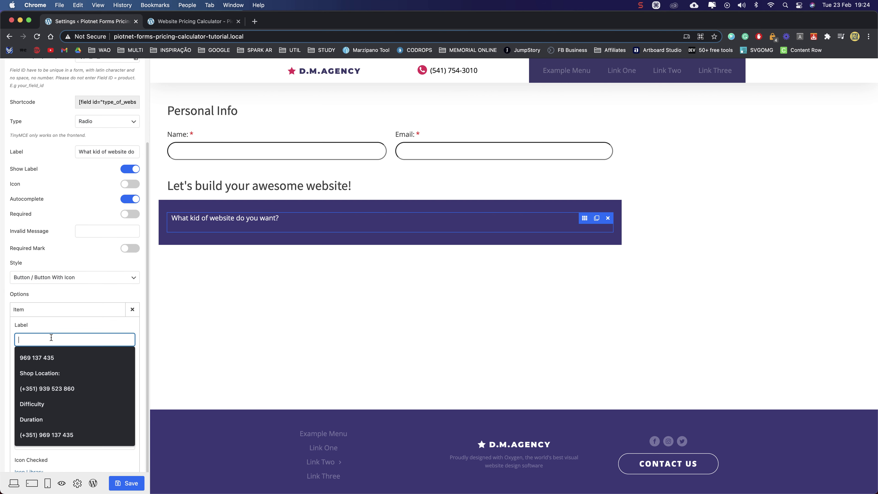
type("Website")
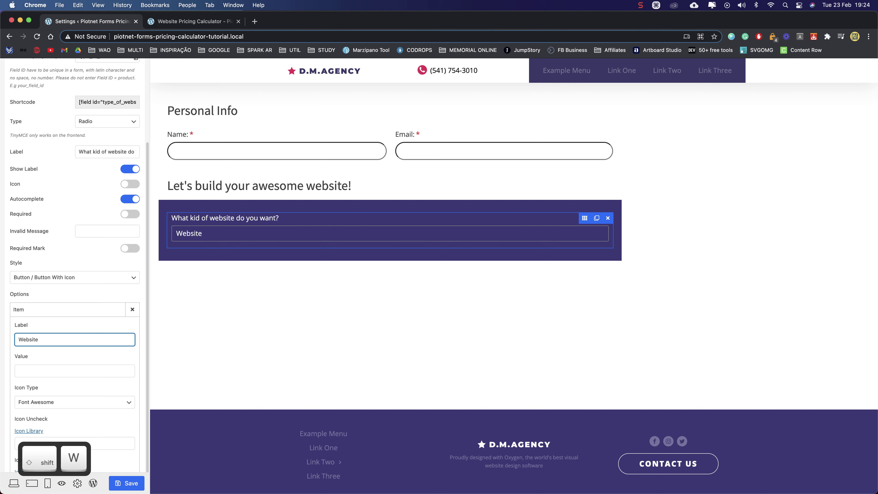
left_click(57, 371)
scroll(57, 372, "down", 2)
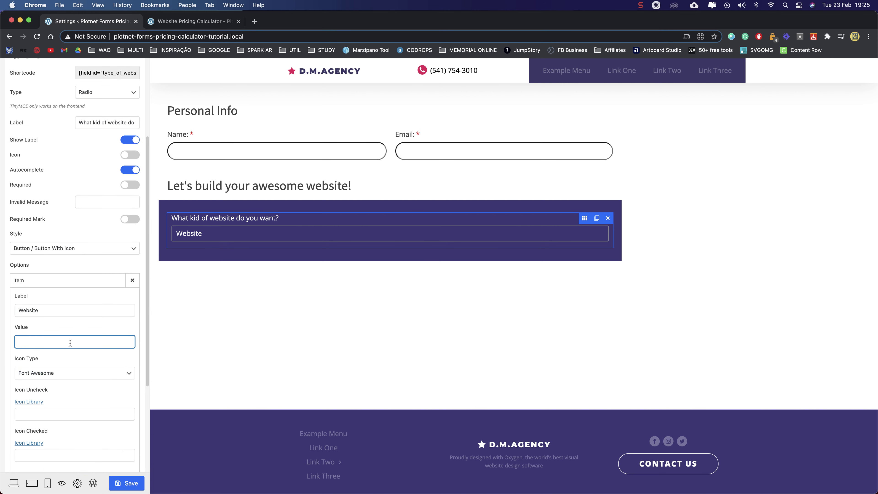
type("website")
scroll(73, 374, "down", 3)
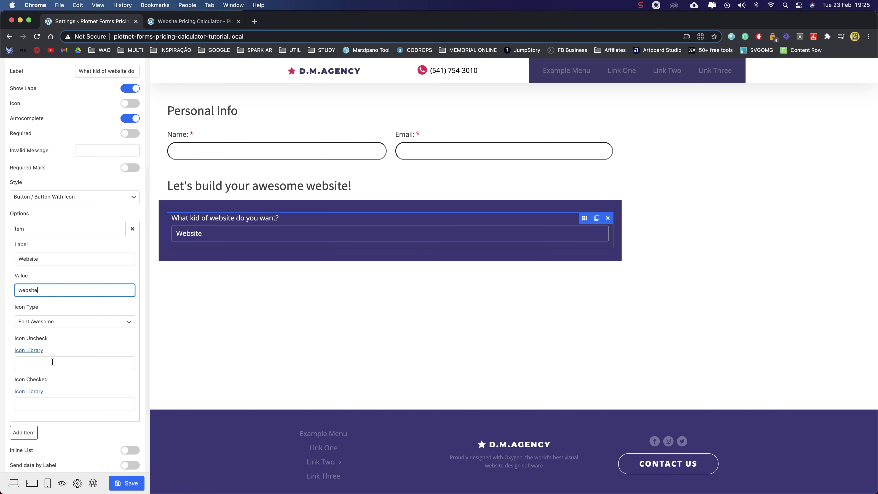
Set the Website option's unchecked icon to the outlined times-circle (far fa-times-circle), found by searching the icon library for "times"
left_click(29, 350)
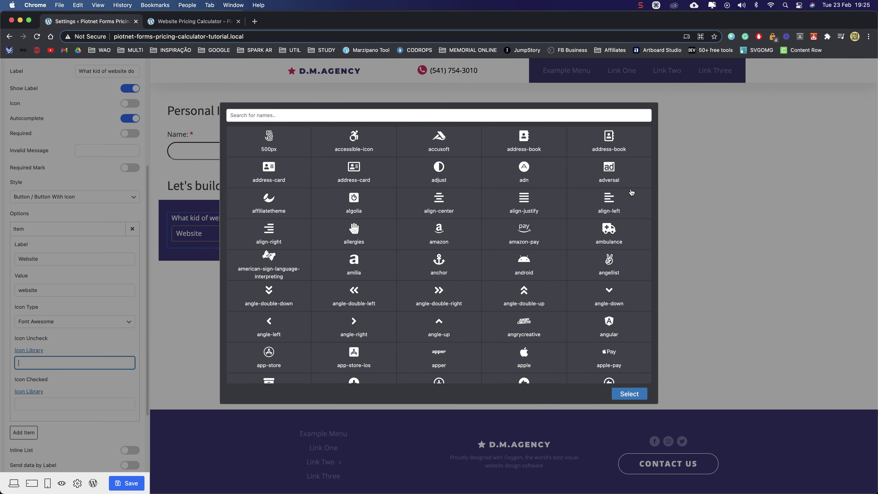
left_click(414, 115)
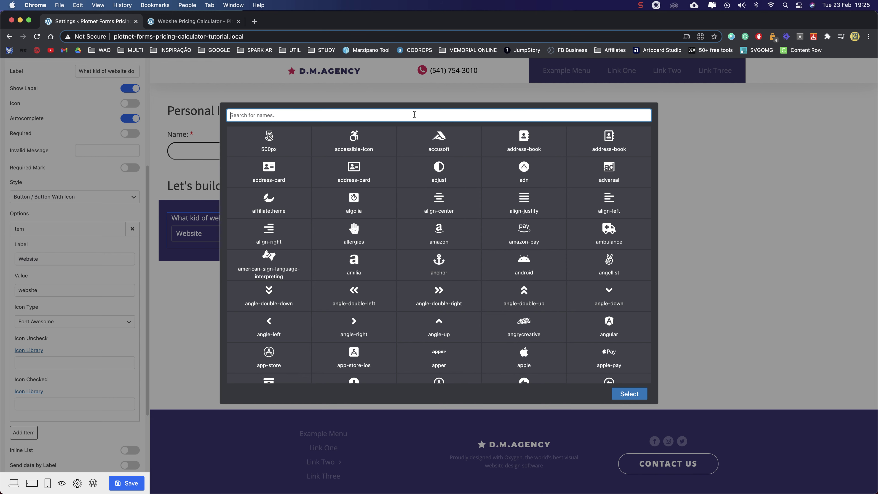
type("times")
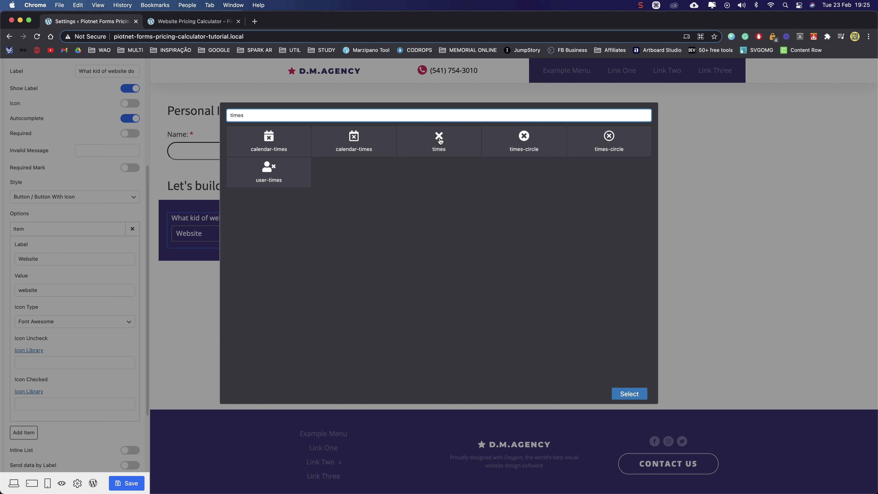
left_click(611, 138)
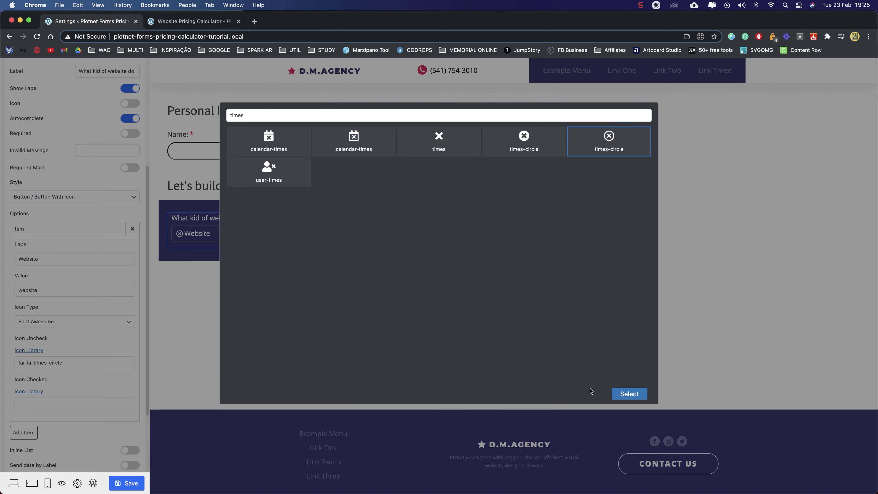
left_click(623, 399)
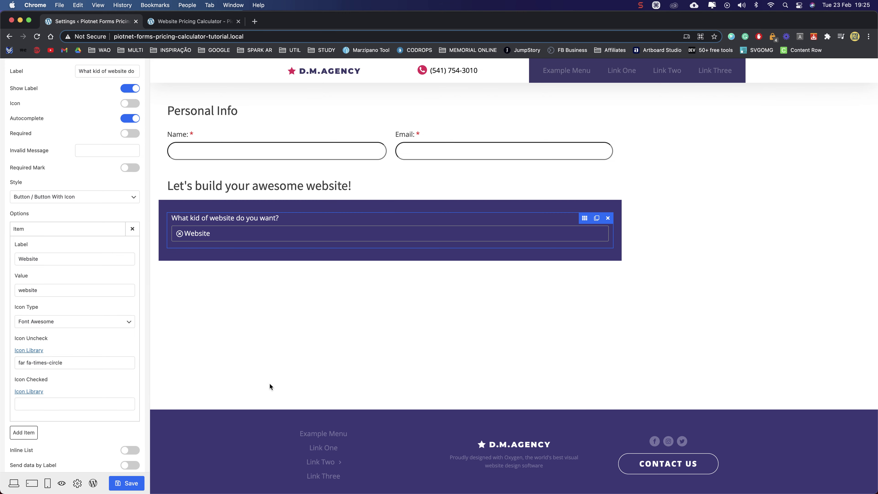
Set the Website option's checked icon to the solid check-circle (fas fa-check-circle) and select the option in the preview to test it
left_click(51, 404)
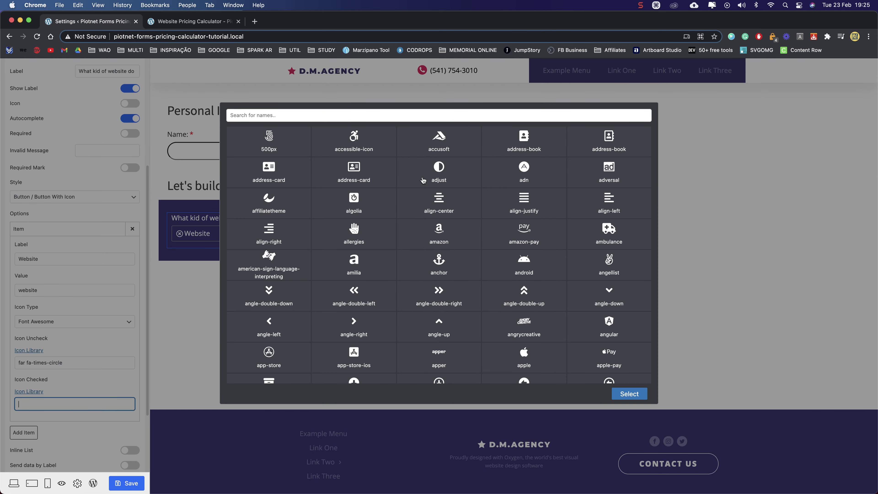
left_click(400, 115)
type("ckeck")
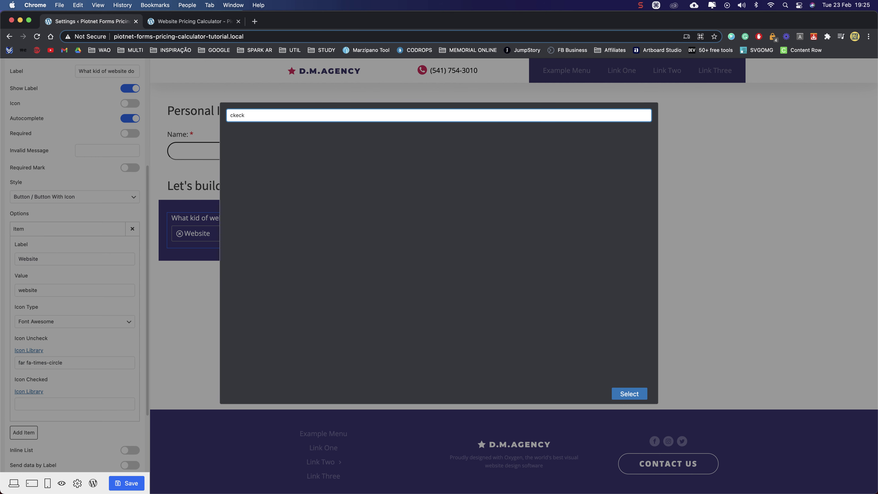
key("BackSpace")
key("BackSpace")
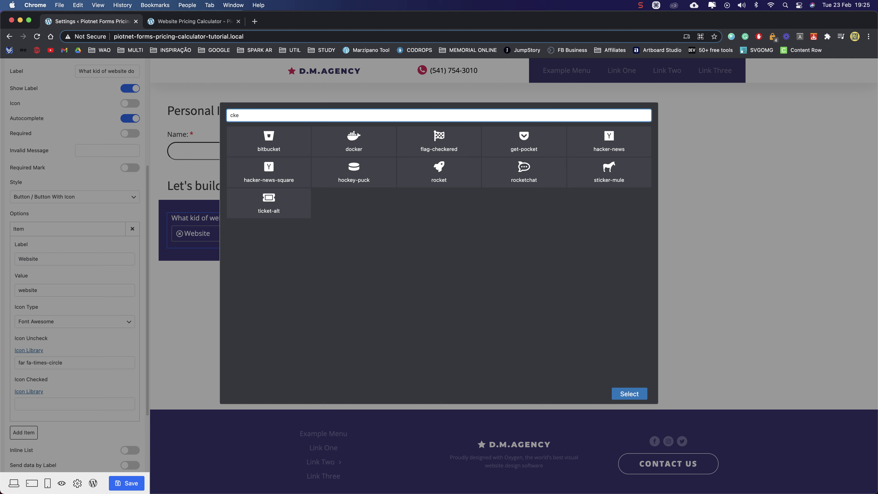
type("heck")
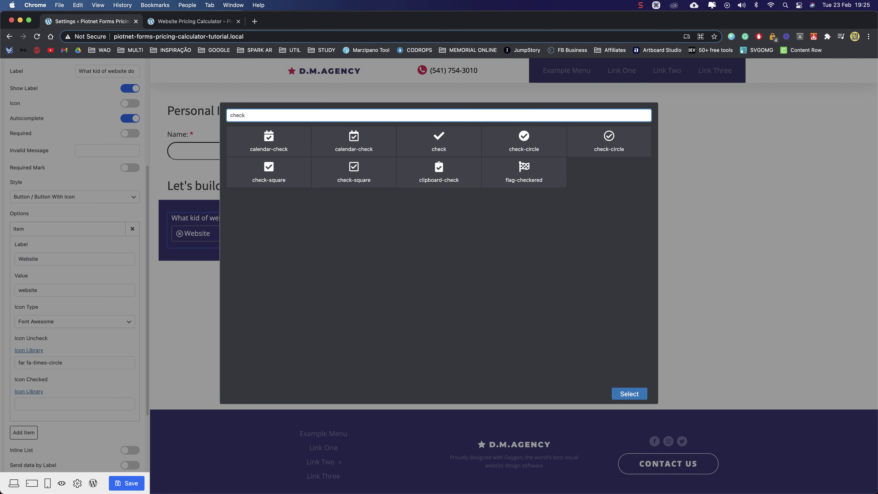
left_click(525, 140)
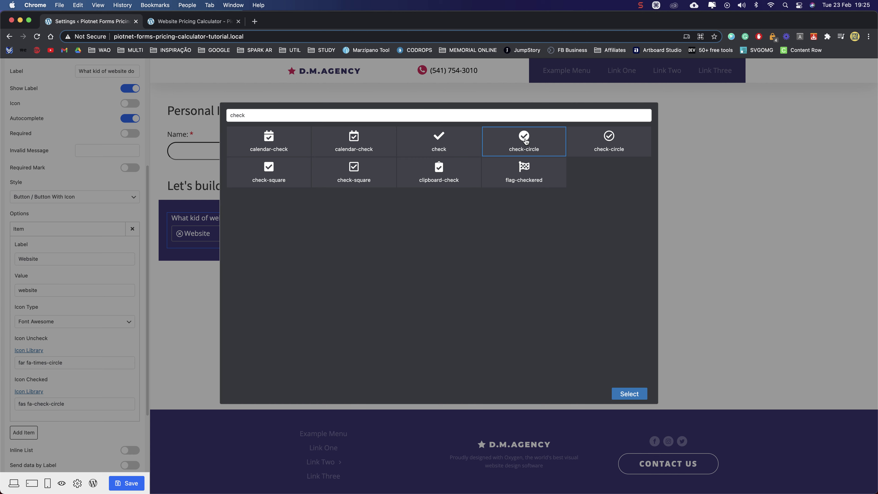
left_click(629, 395)
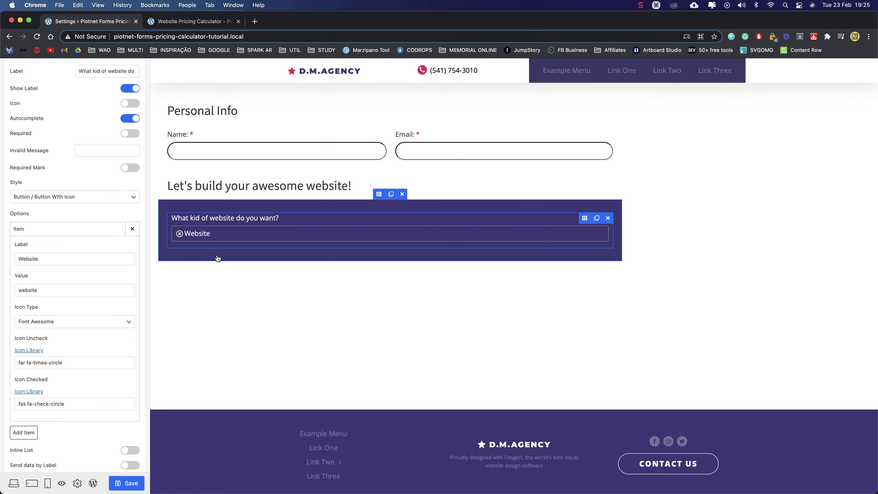
left_click(237, 235)
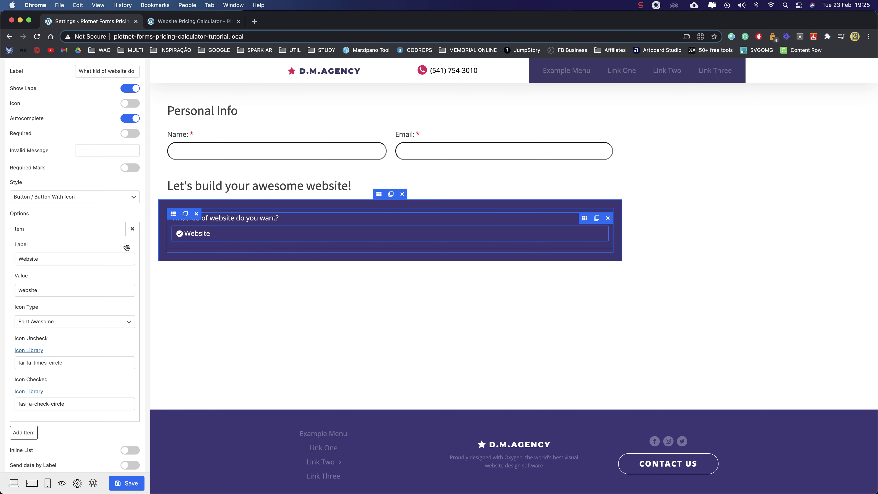
Add a second option to the radio field with the label "Online Store" and the value "online_store"
left_click(59, 231)
left_click(24, 248)
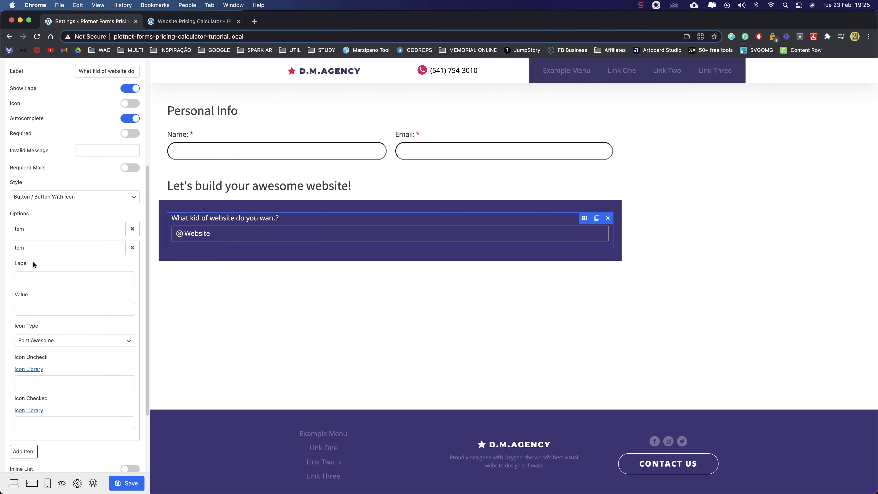
left_click(40, 278)
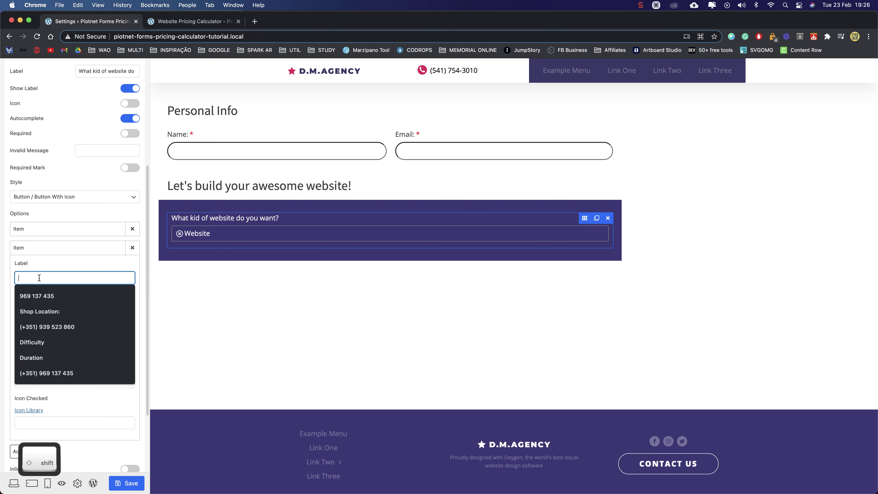
type("Online Store")
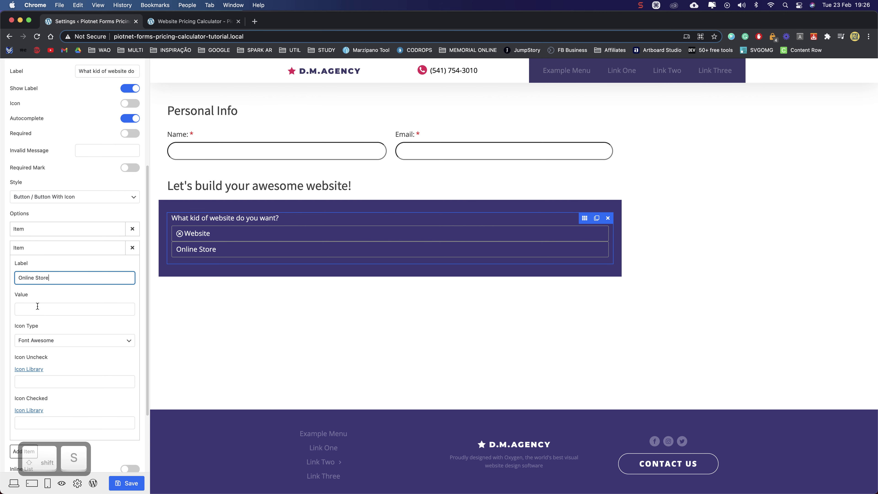
left_click(37, 309)
type("online_store")
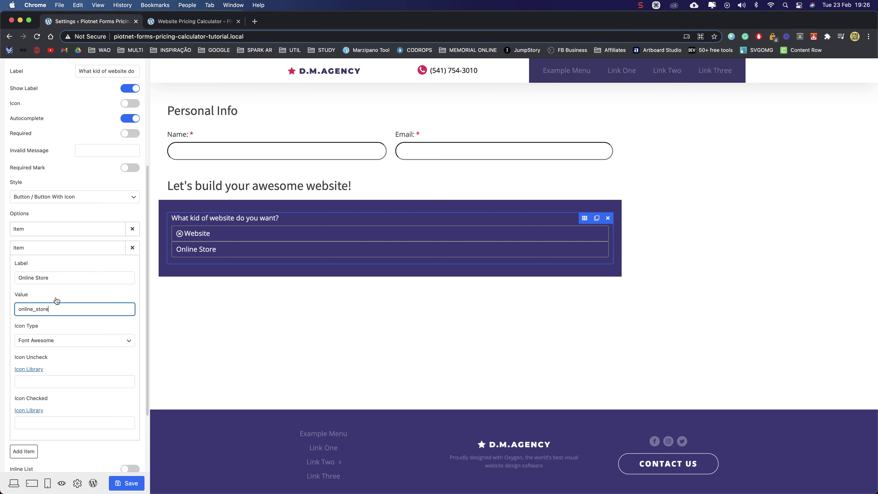
Set the Online Store option's unchecked icon to the outlined times-circle (far fa-times-circle), searching for "times"
scroll(55, 300, "down", 3)
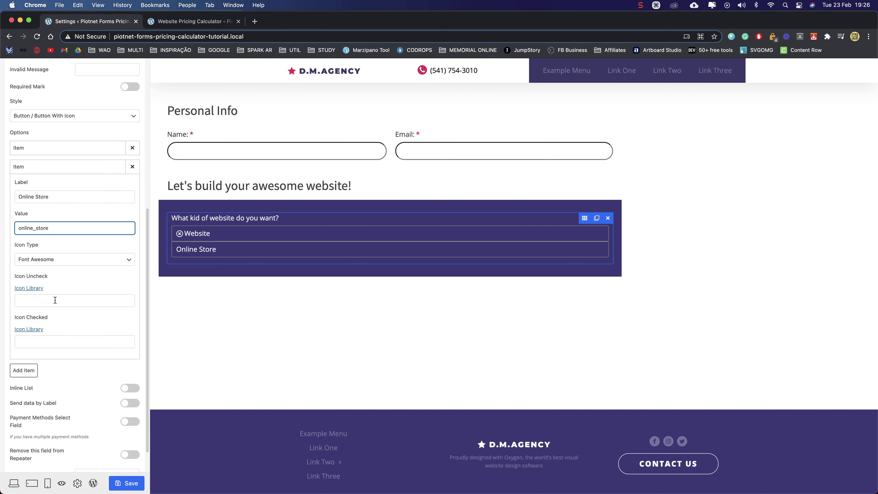
double_click(28, 227)
left_click(42, 300)
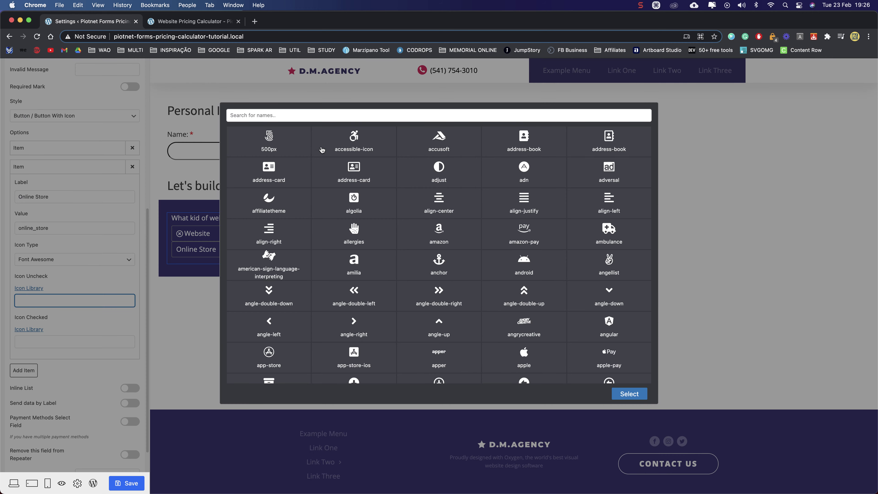
left_click(315, 118)
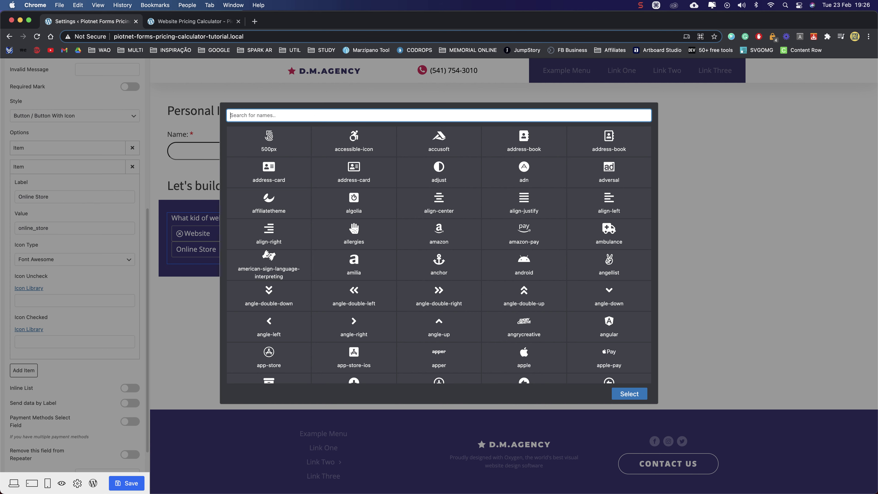
type("times")
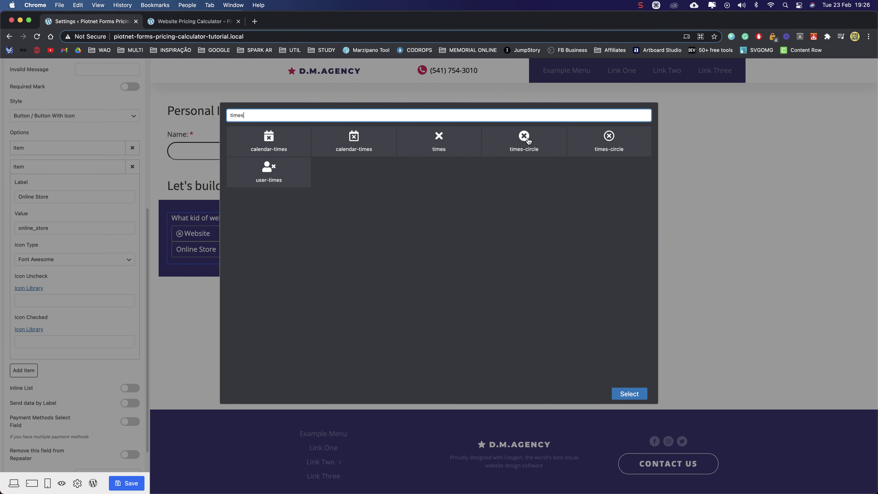
left_click(609, 138)
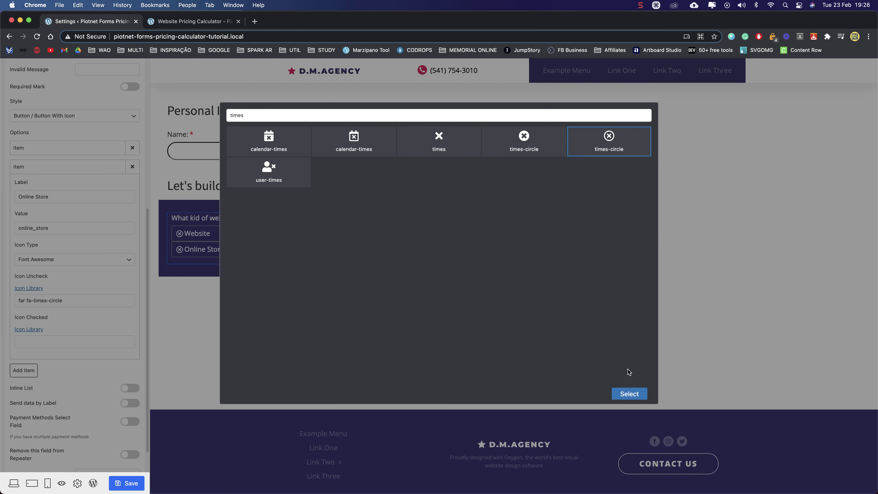
left_click(629, 395)
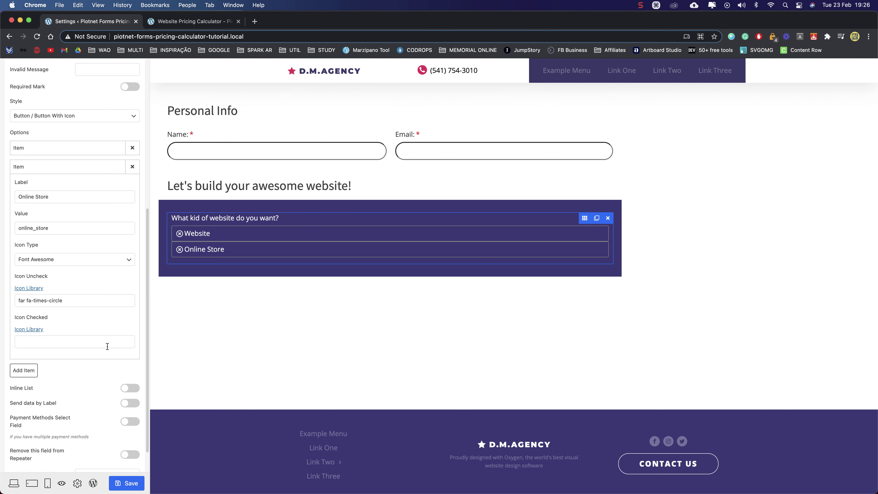
Set the Online Store option's checked icon to the solid check-circle (fas fa-check-circle), searching for "check"
left_click(99, 344)
left_click(393, 113)
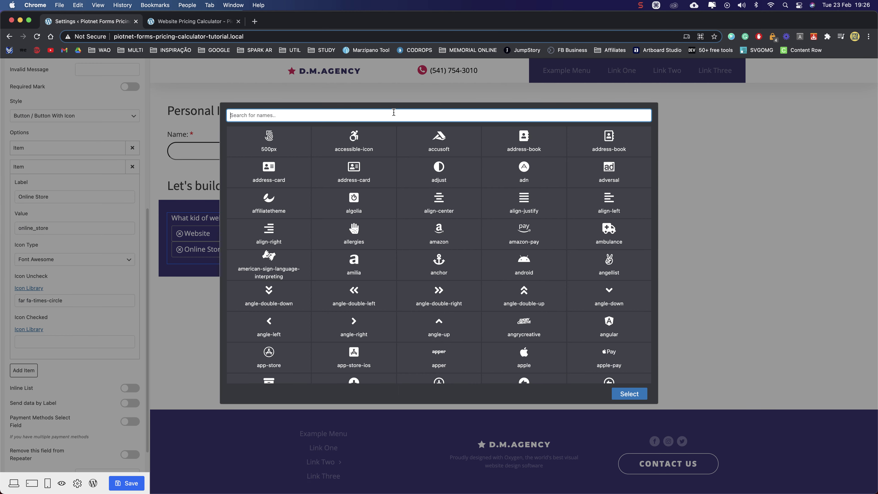
type("check")
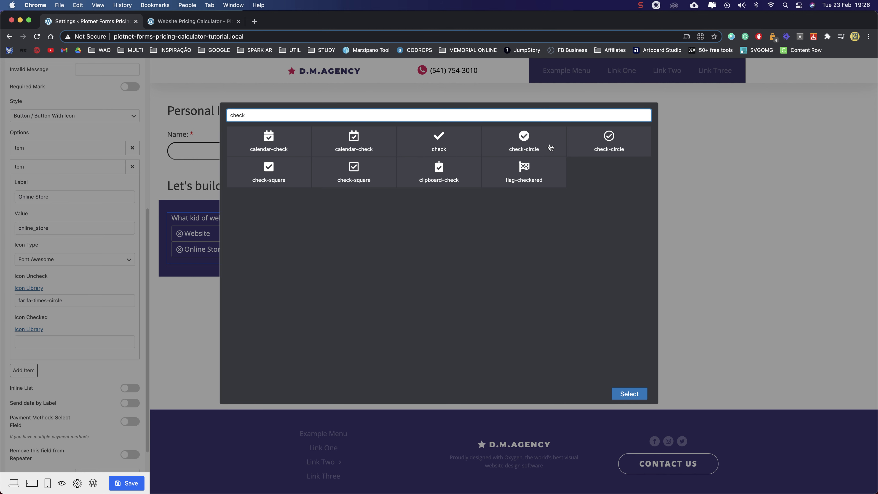
left_click(532, 142)
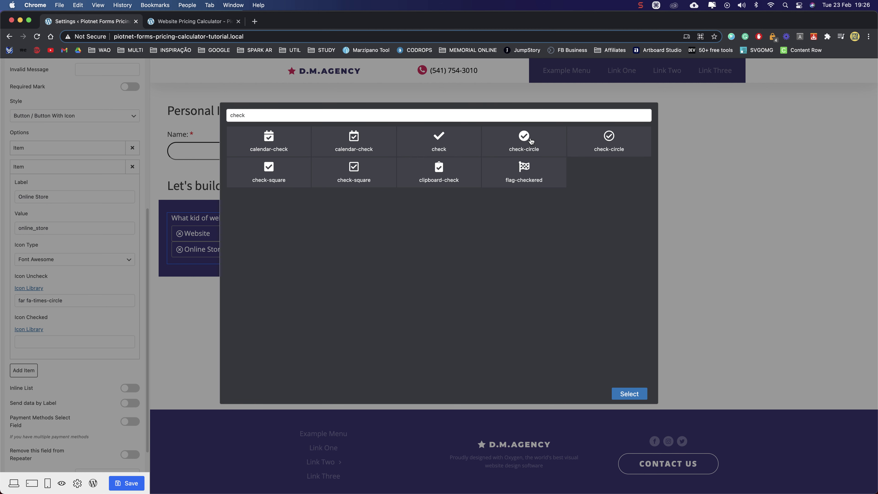
left_click(630, 394)
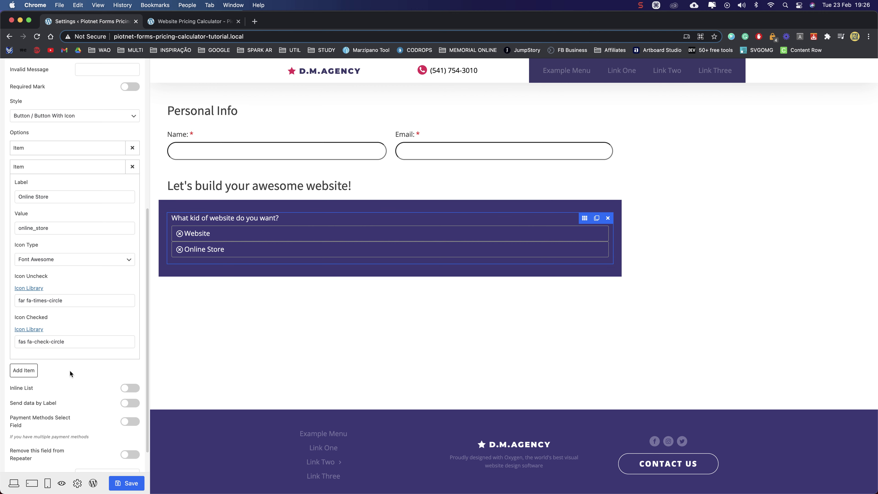
Turn on Inline List and Send data by Label for the radio field, and collapse the Online Store option
scroll(69, 370, "down", 3)
left_click(130, 335)
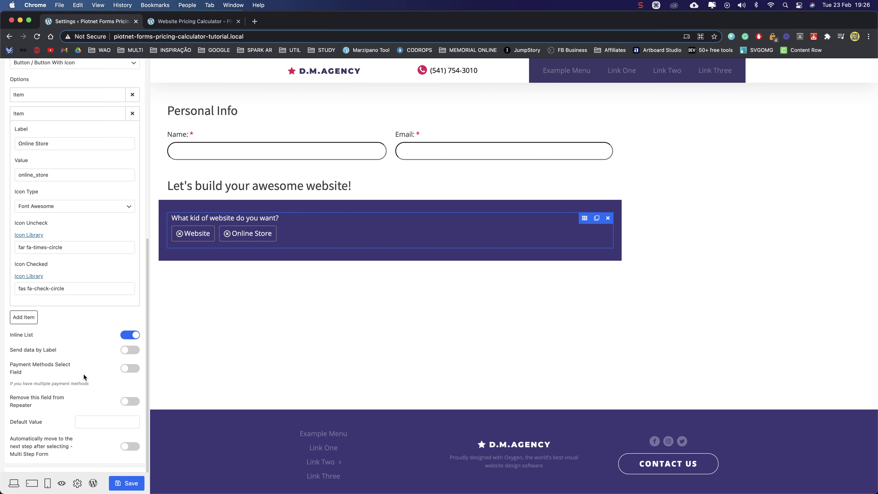
scroll(92, 386, "down", 1)
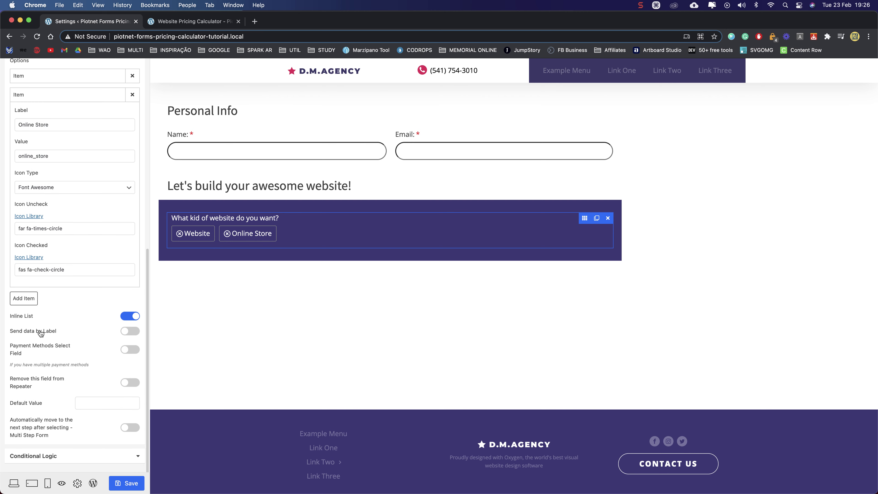
left_click(125, 334)
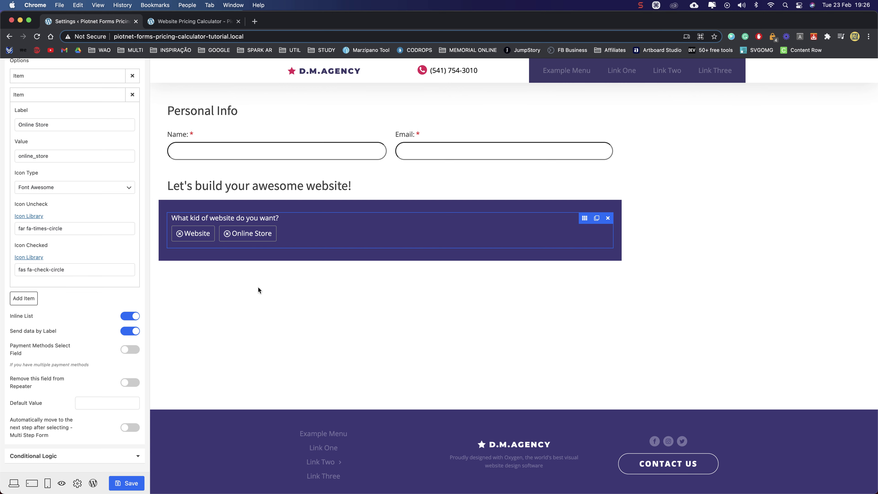
scroll(80, 305, "up", 4)
scroll(80, 305, "up", 6)
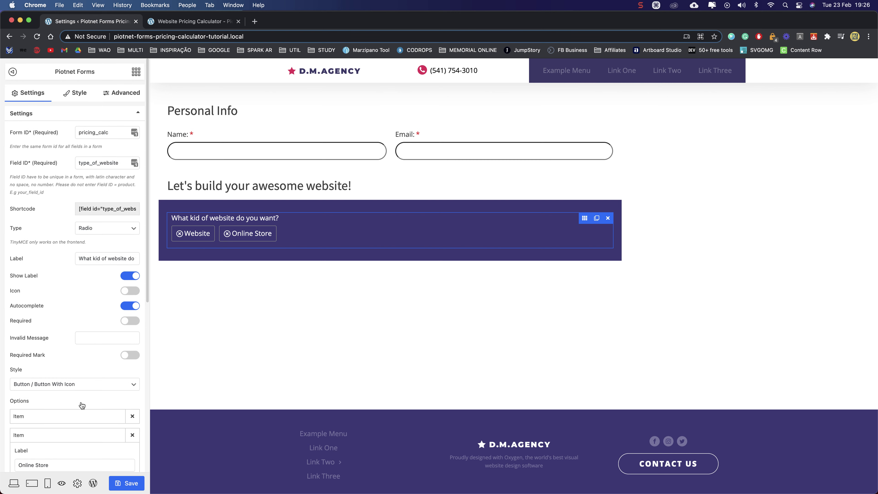
left_click(78, 430)
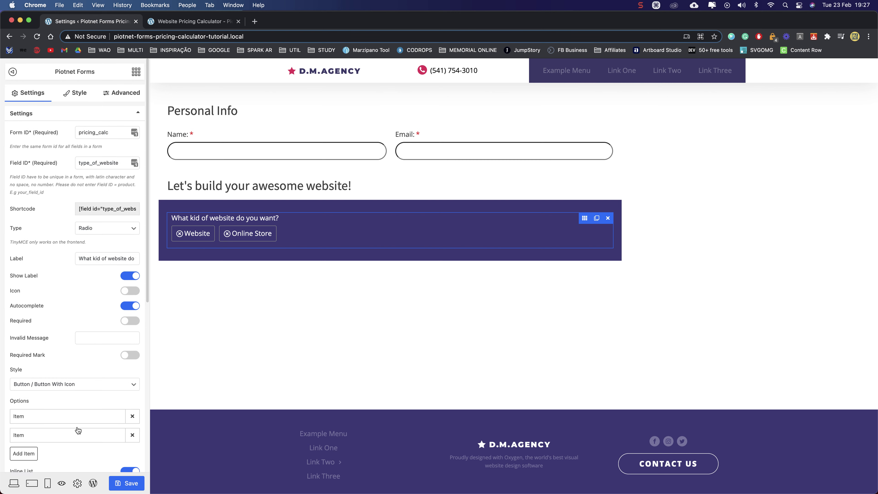
Set the radio field's checked-state button background color to #7674a0, copied from the eyedropper's recent colors
left_click(84, 94)
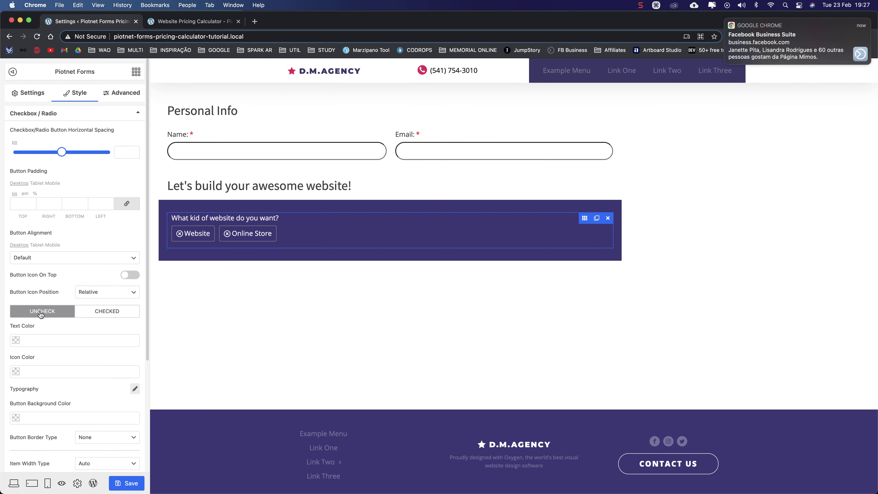
scroll(40, 314, "down", 3)
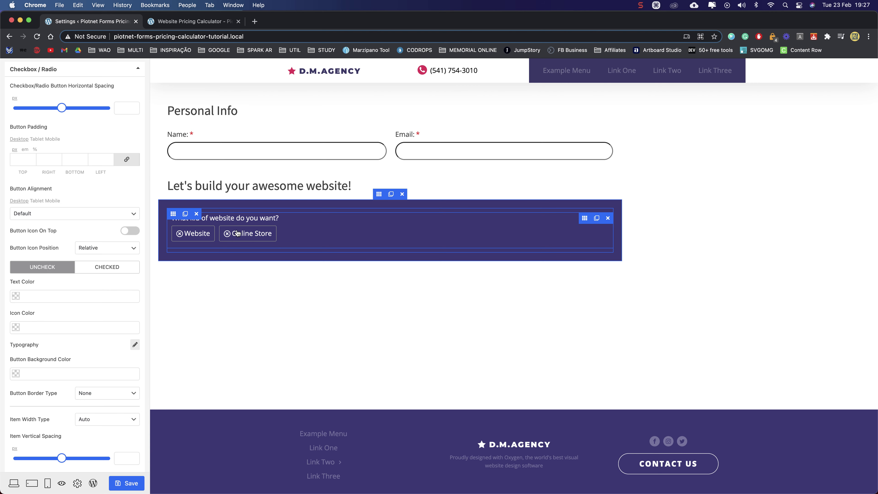
left_click(92, 267)
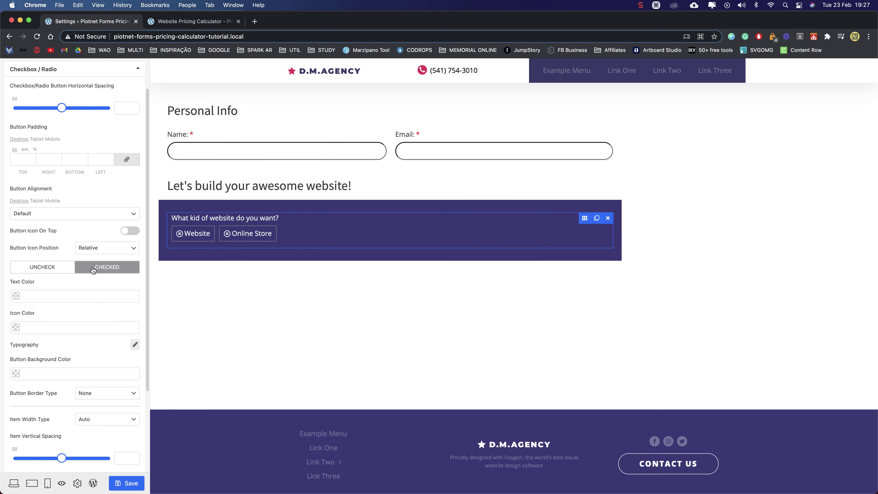
left_click(15, 373)
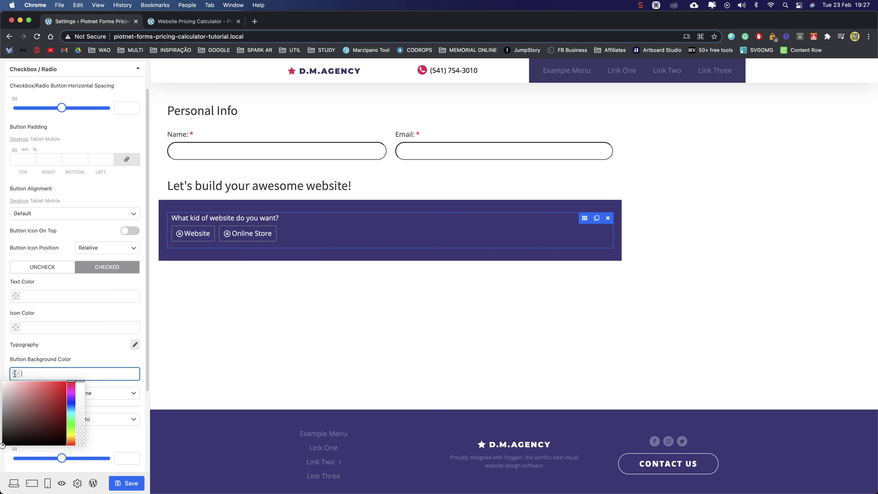
left_click(731, 36)
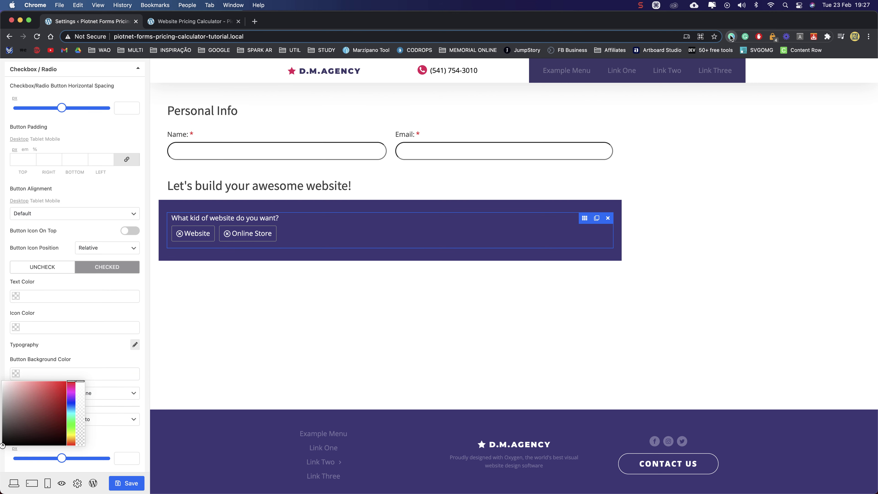
left_click(650, 102)
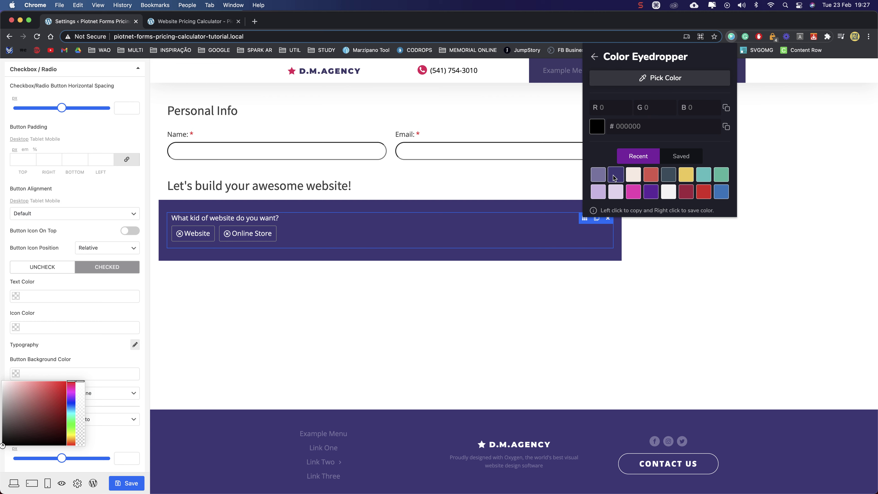
left_click(601, 176)
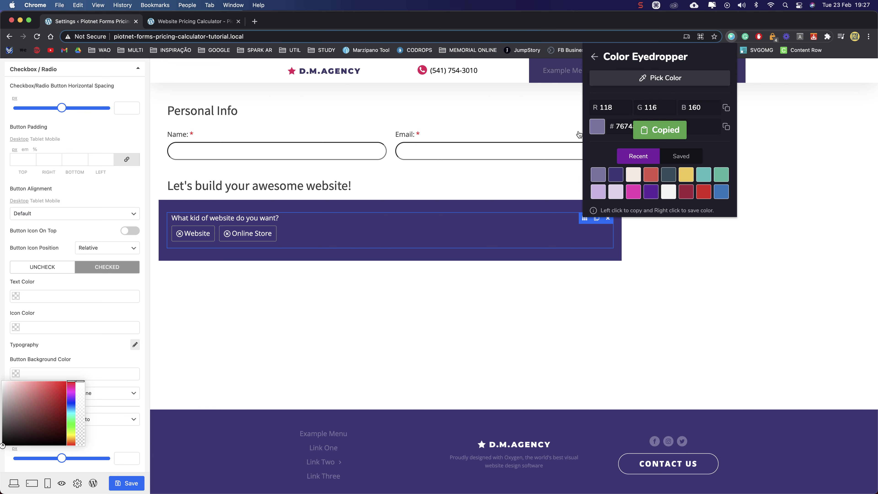
left_click(45, 293)
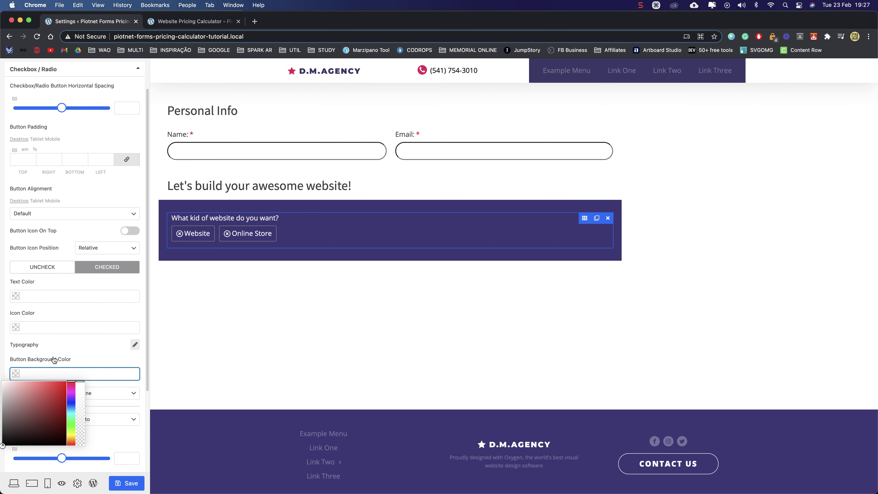
key("super+v")
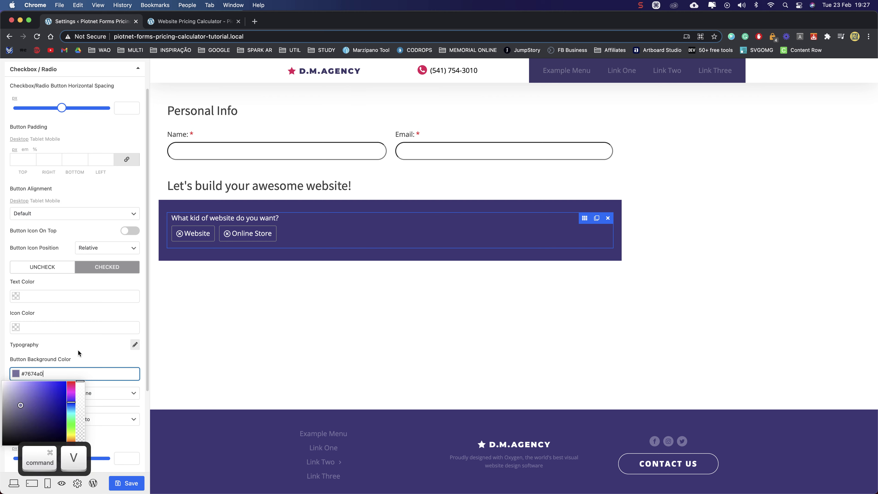
left_click(89, 347)
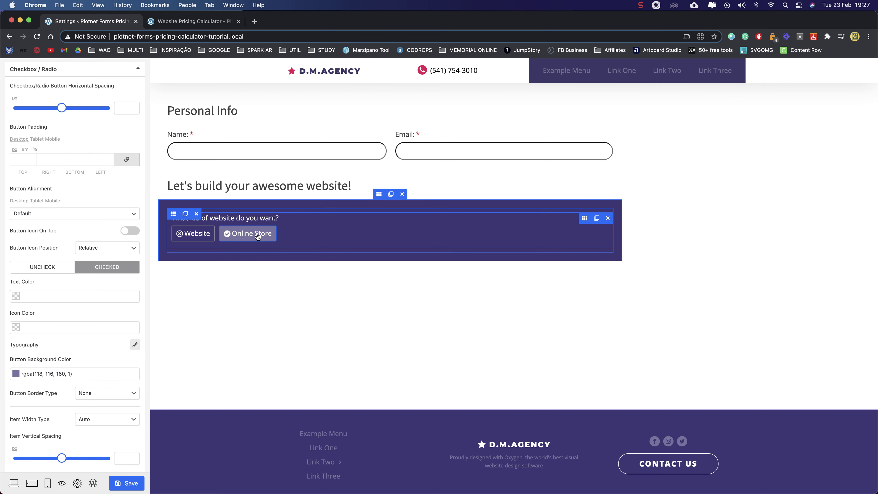
Alternate the selection between Website and Online Store to check the checked-state background
left_click(203, 234)
left_click(237, 235)
left_click(197, 235)
left_click(238, 234)
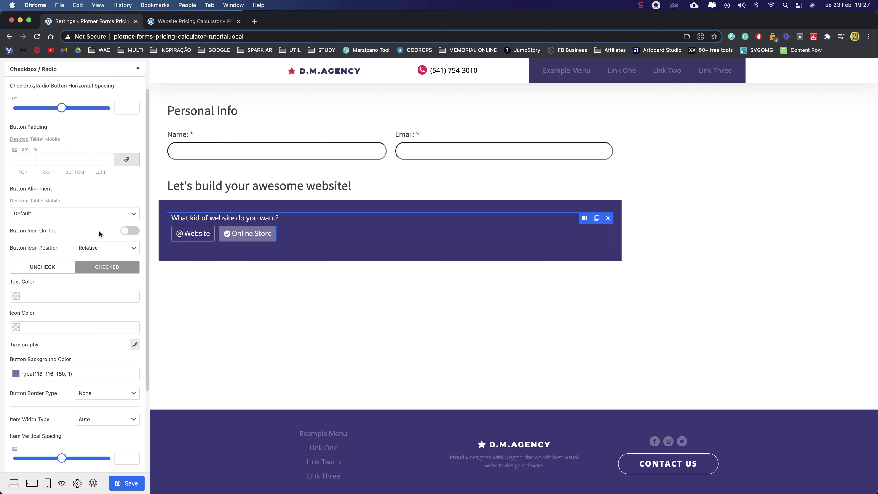
Give the checked radio buttons a solid border colored #7674a0, try both options, and save the form
scroll(67, 368, "down", 3)
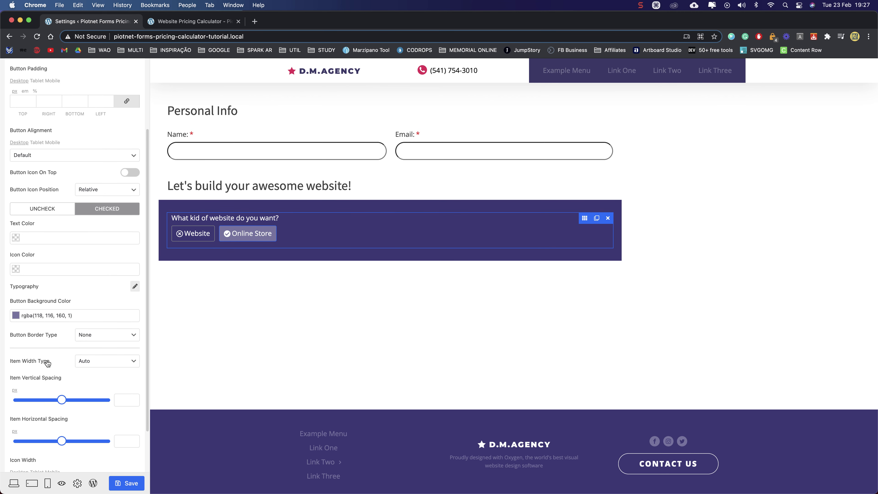
scroll(46, 371, "down", 3)
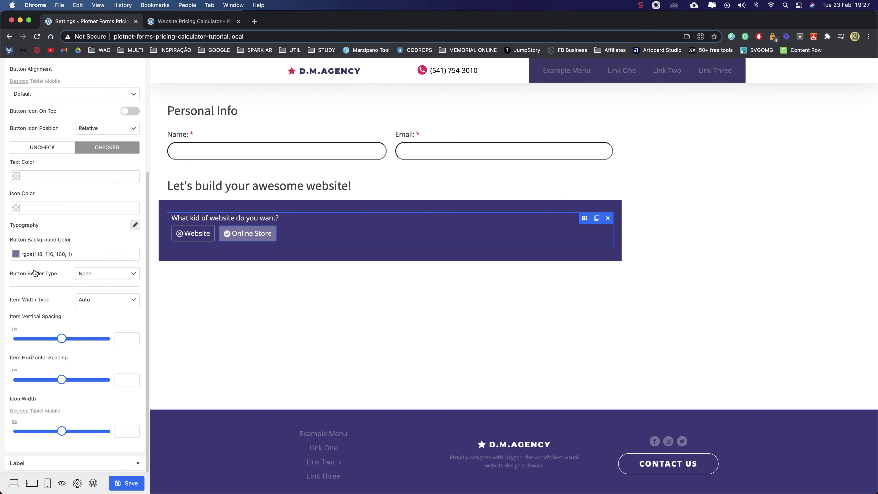
left_click(94, 273)
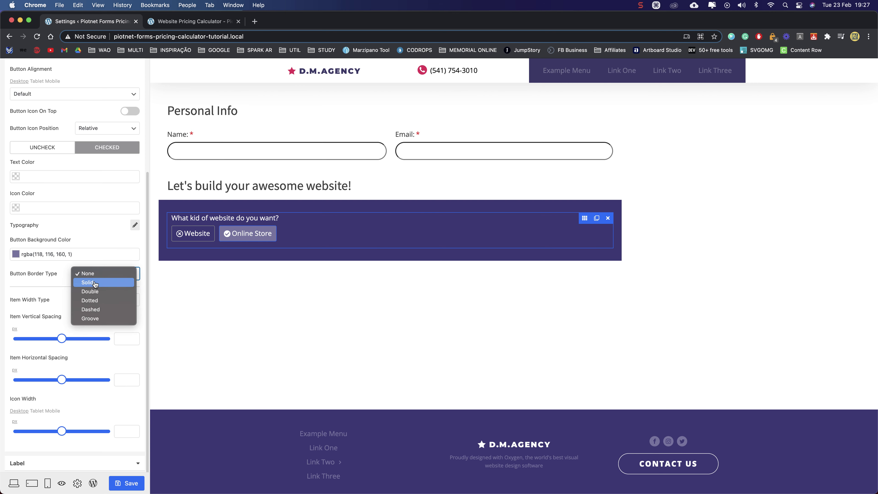
left_click(94, 283)
left_click(64, 305)
key("super+v")
left_click(84, 291)
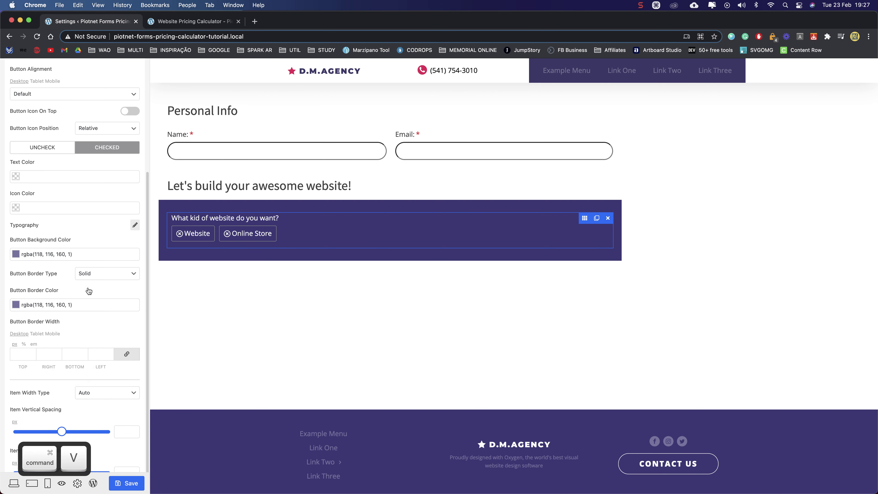
left_click(207, 234)
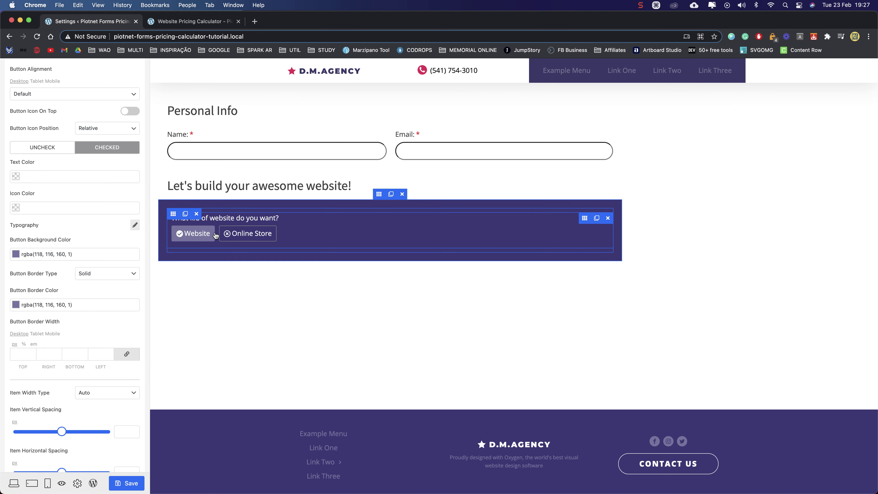
left_click(240, 233)
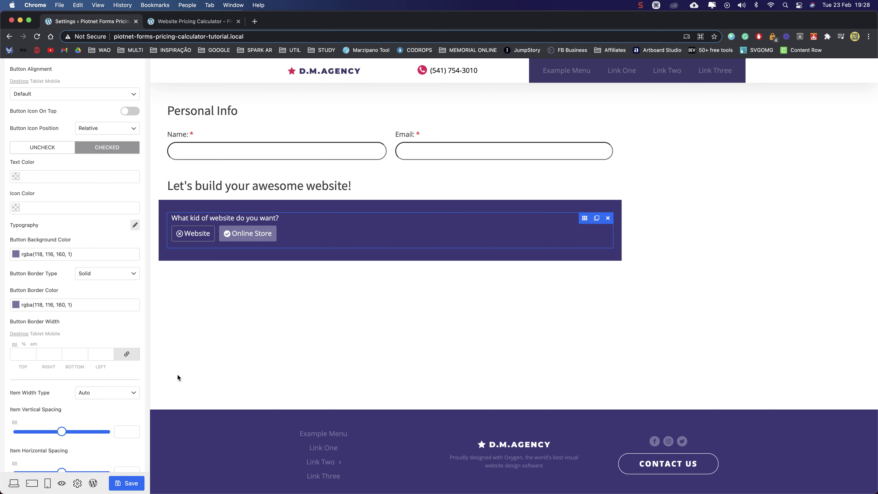
left_click(124, 484)
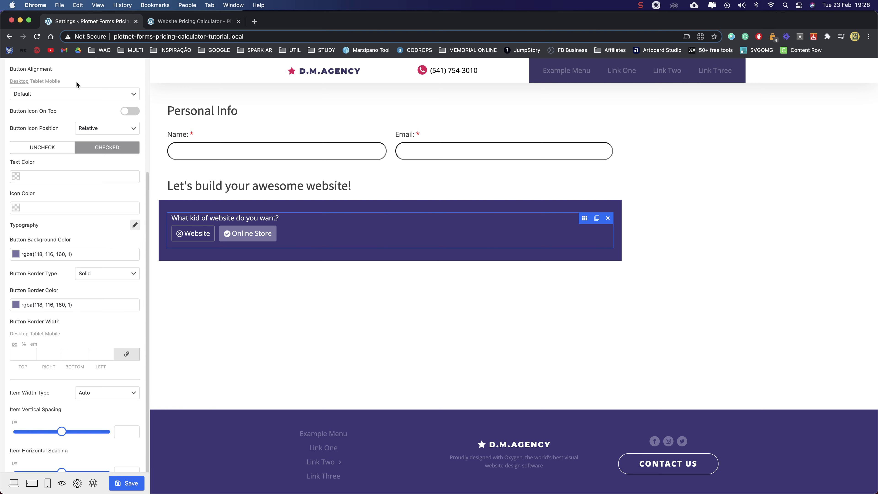
Duplicate the "Let's build your awesome website!" heading section and move the copy below the purple section
scroll(87, 265, "up", 5)
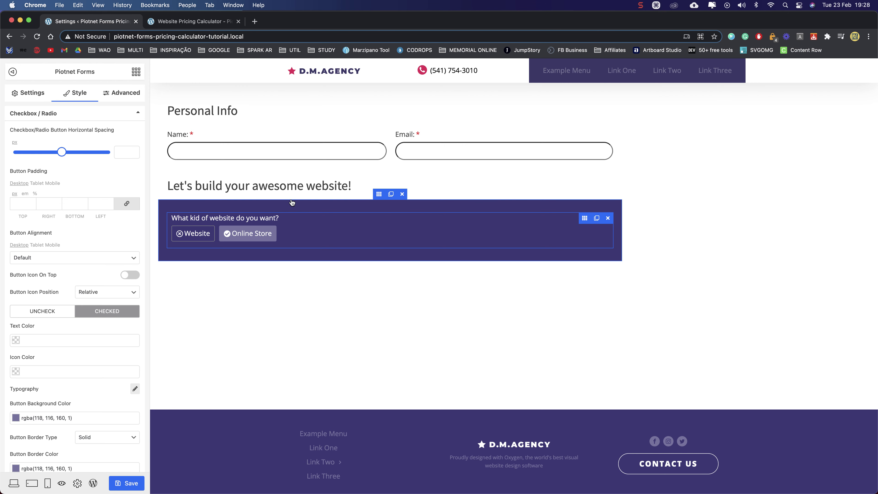
left_click(307, 186)
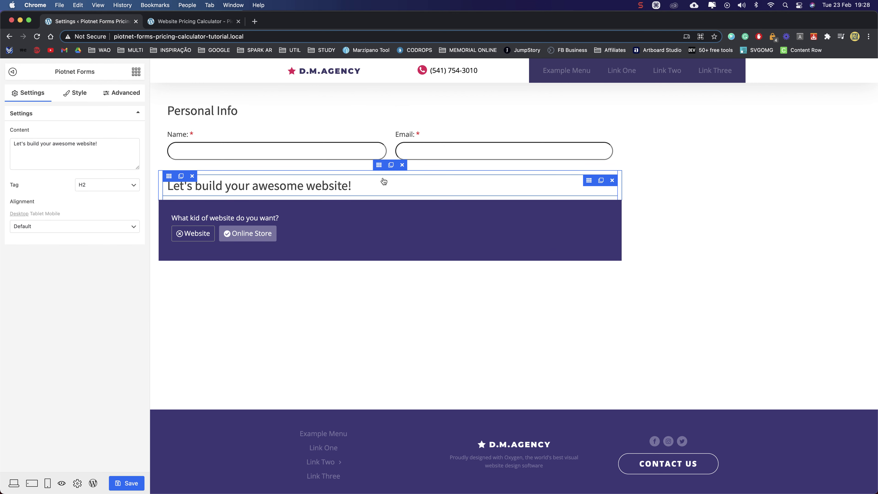
left_click(391, 165)
left_click_drag(379, 165, 377, 297)
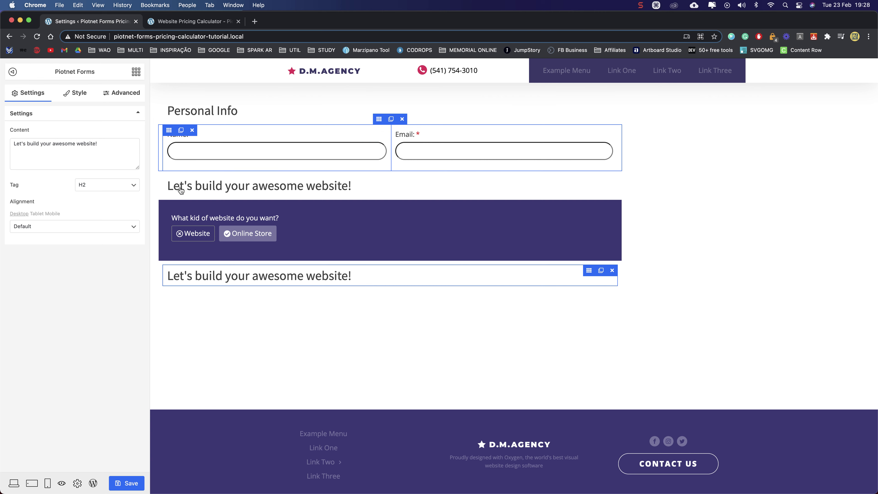
Change the copied heading's text to "Website Features:" and its tag to H4
triple_click(70, 148)
type("We")
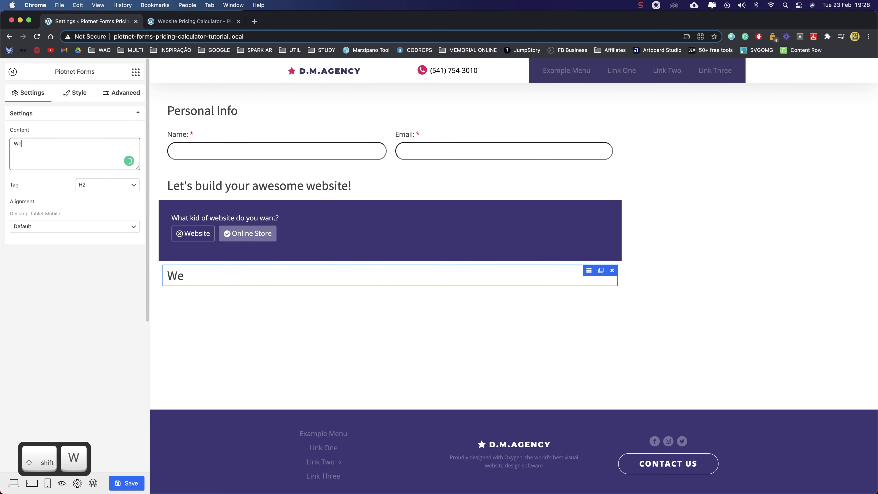
type("bsute ")
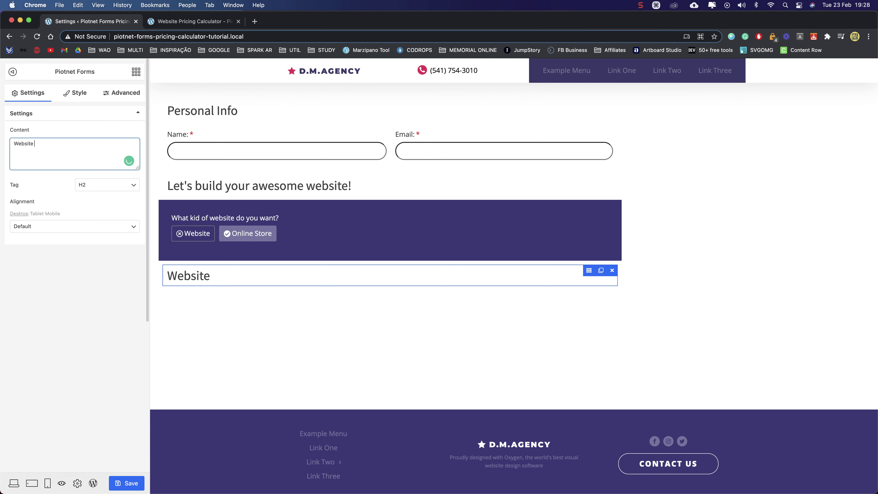
type("Features:")
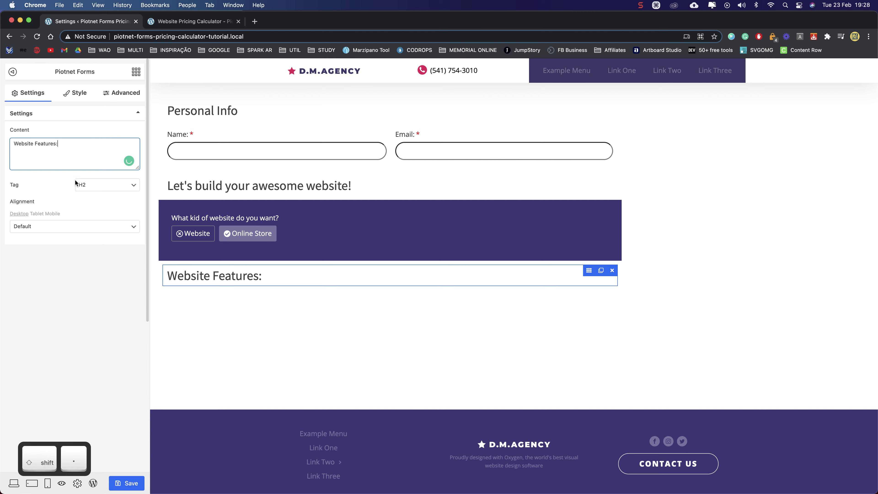
left_click(79, 184)
left_click(83, 201)
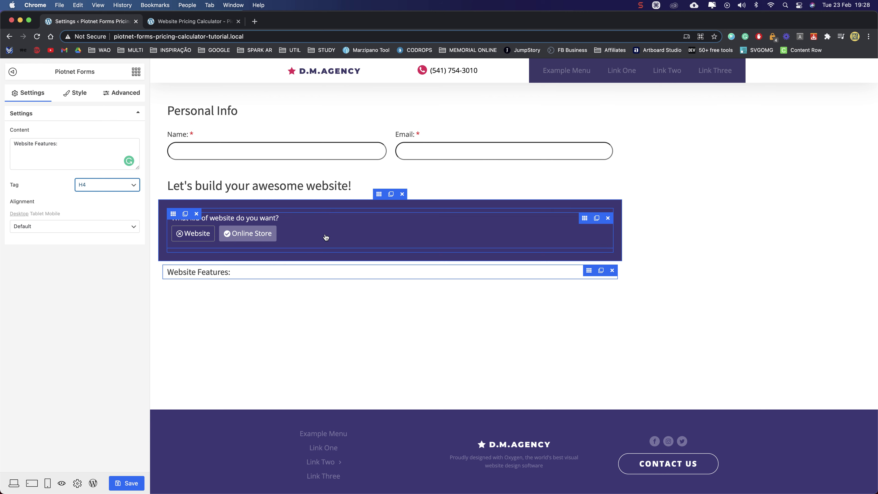
Duplicate the Website Features section, delete the heading from the copy, and duplicate its column to make two columns
left_click(391, 255)
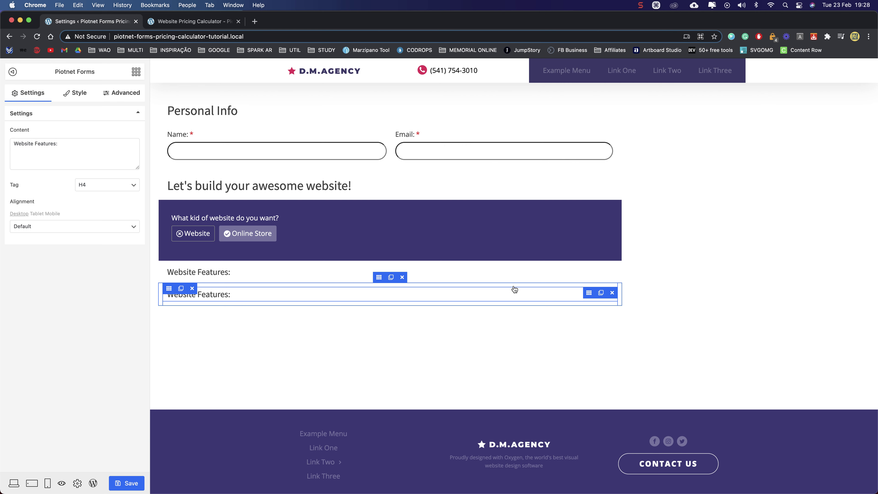
left_click(612, 293)
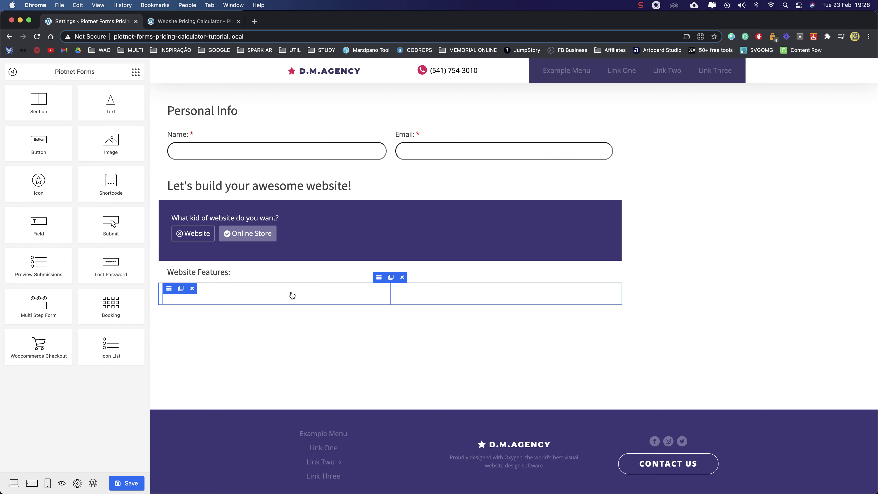
Set the empty section's first column width to 35% and its second column width to 65%
left_click(169, 289)
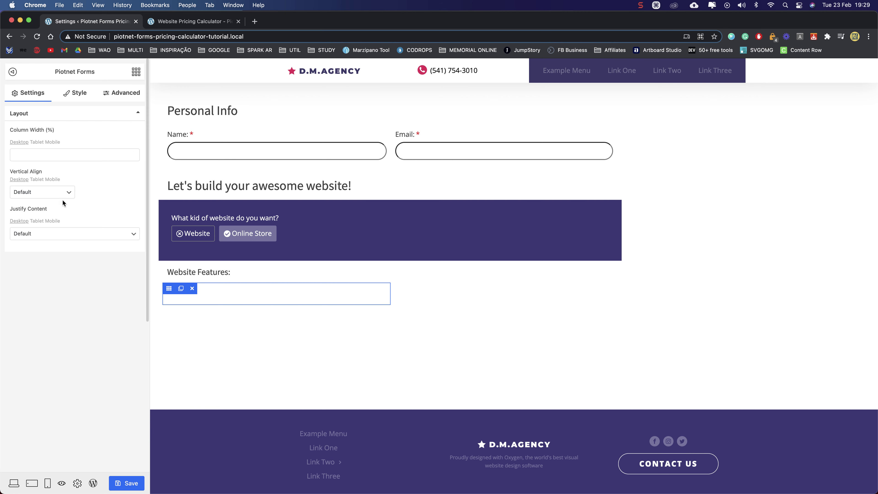
left_click(32, 153)
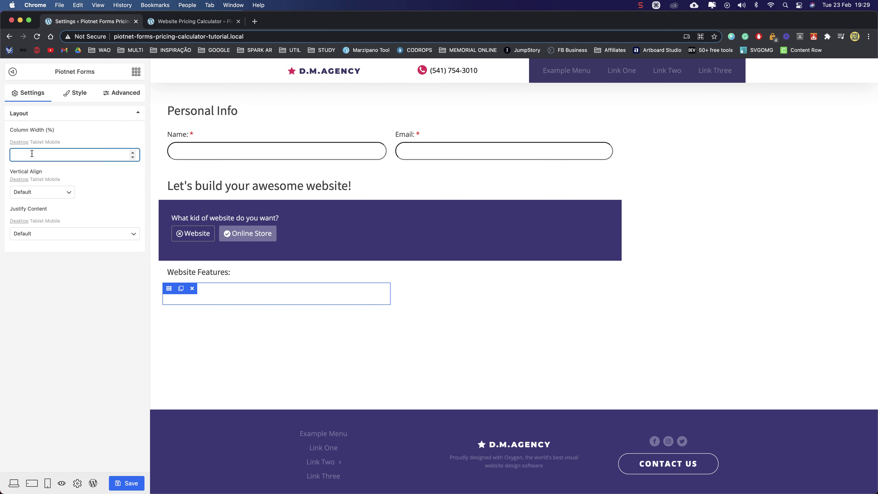
type("35")
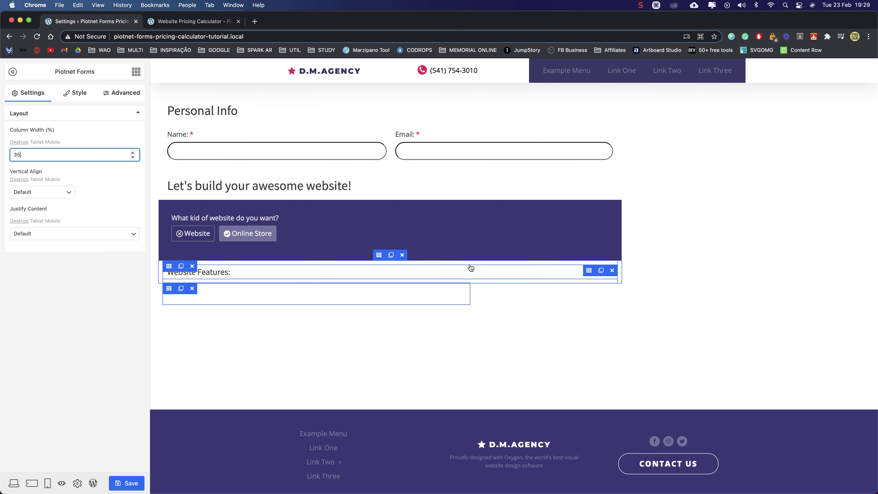
mouse_move(511, 297)
left_click(475, 290)
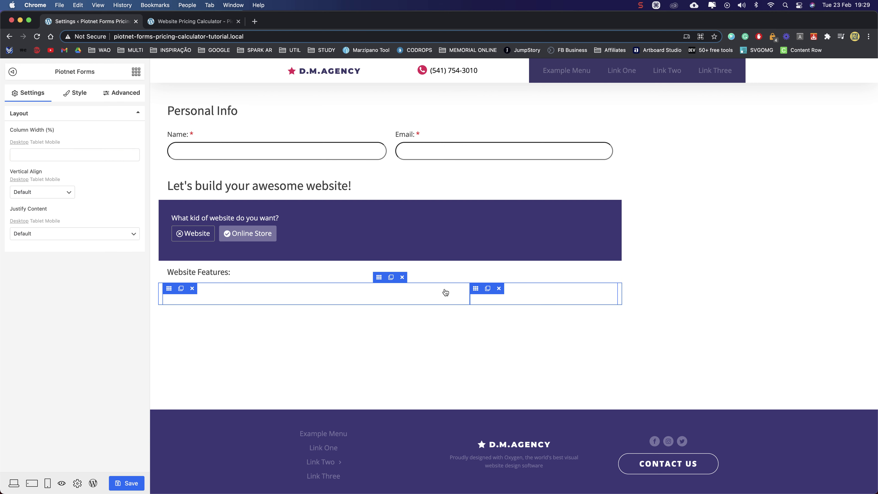
left_click(41, 155)
type("65")
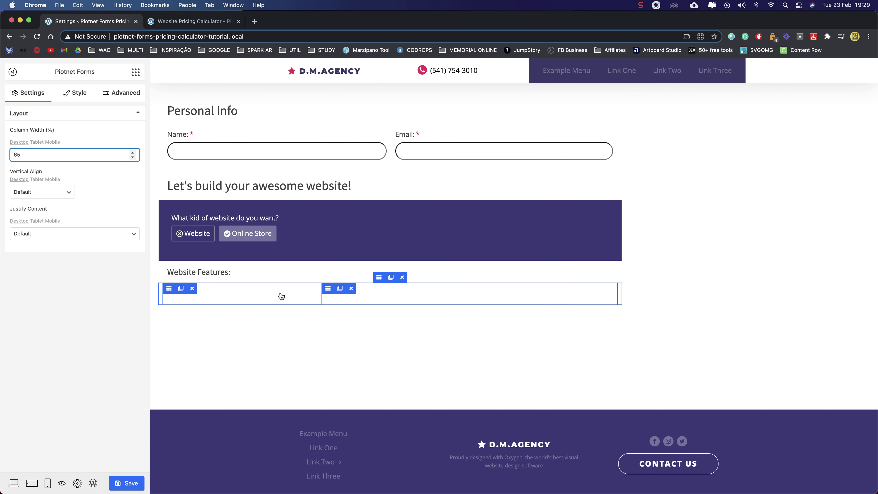
Add a Field widget to the 35% column below the Website Features heading
left_click(247, 298)
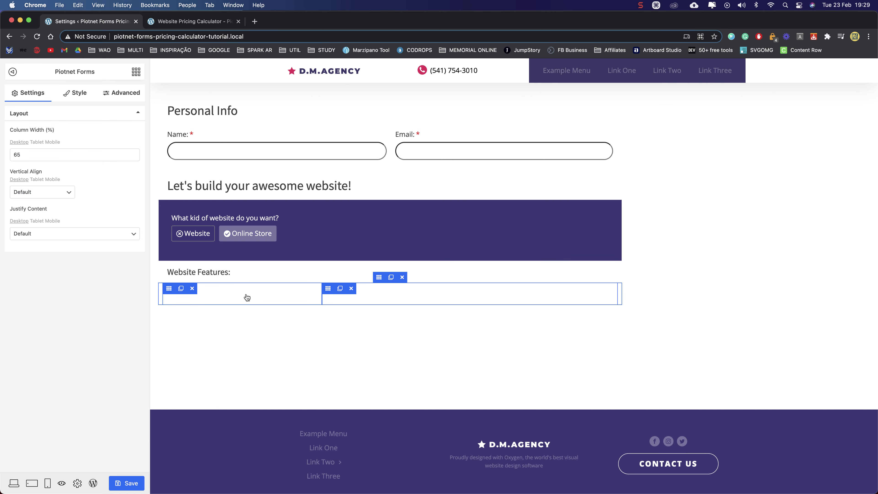
left_click(169, 290)
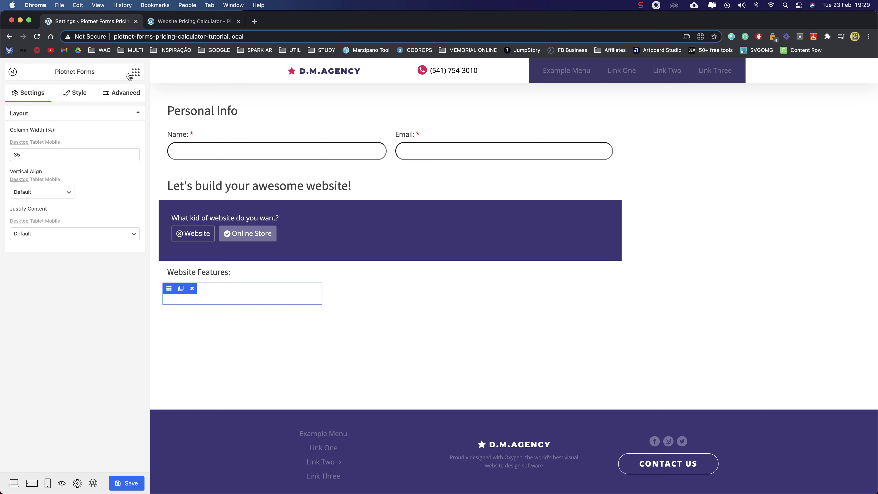
left_click(136, 71)
left_click_drag(41, 224, 238, 290)
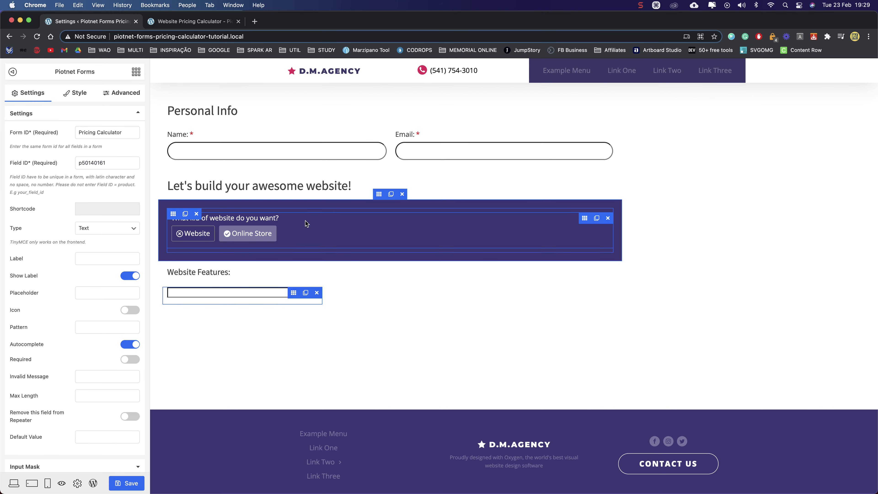
Copy the form ID pricing_calc from the website-type radio field into the new field under Website Features
left_click(305, 234)
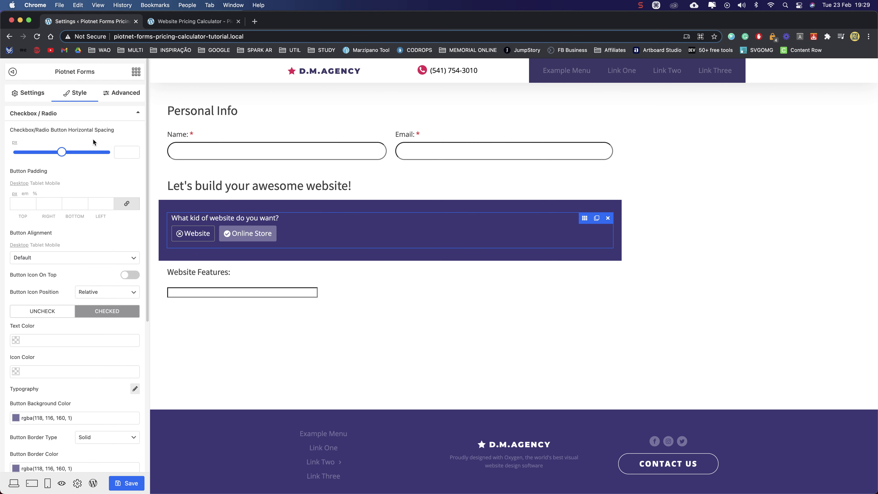
left_click(29, 92)
double_click(101, 132)
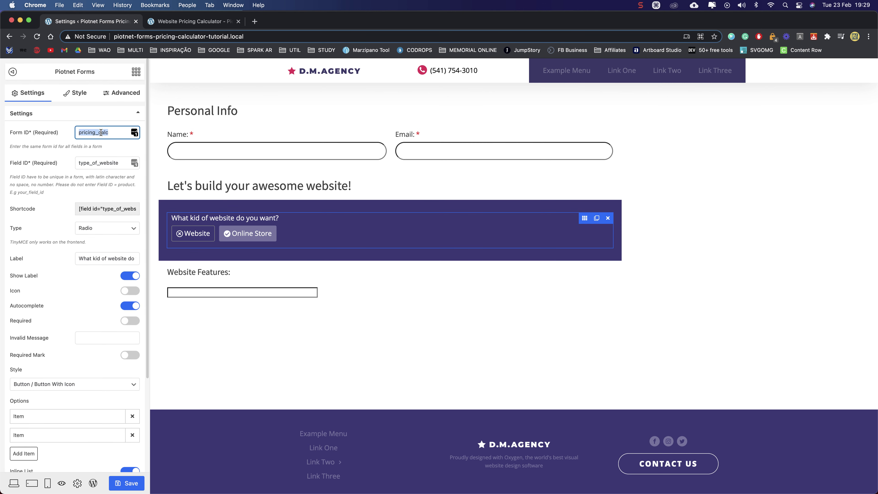
key("super+c")
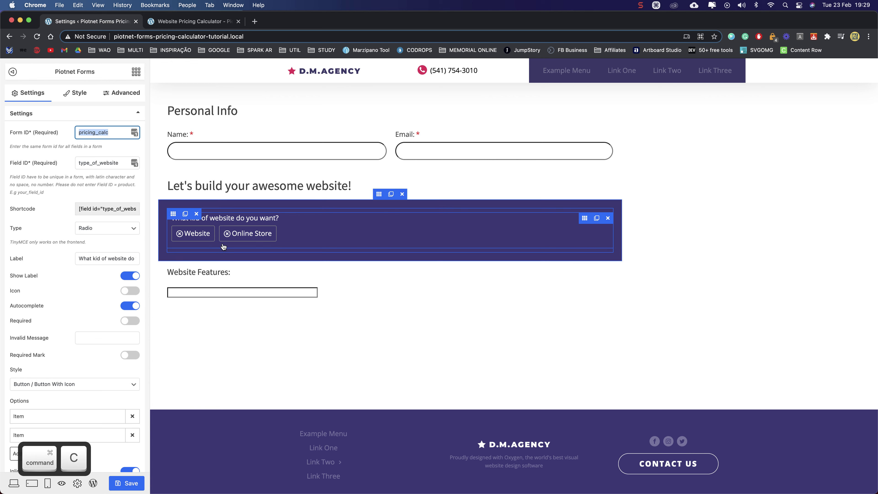
left_click(228, 293)
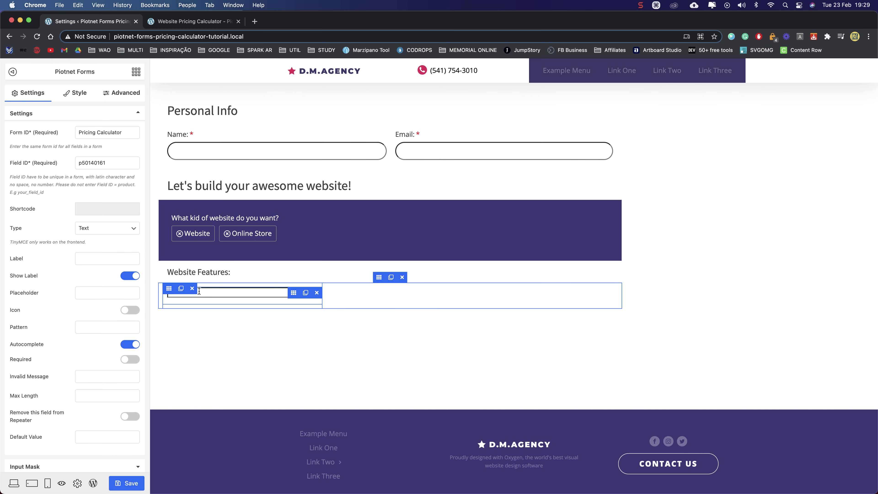
triple_click(118, 133)
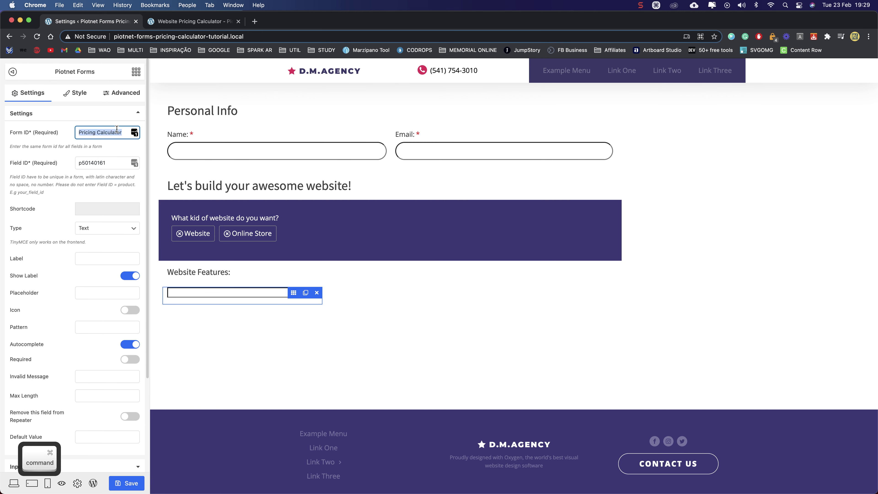
key("super+v")
Set the new field's ID to "pages" and its label to "How many Pages?"
left_click(110, 152)
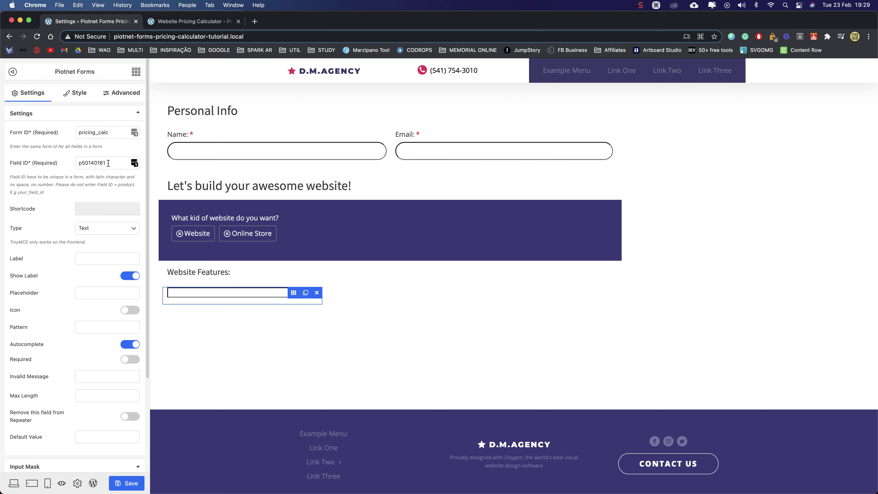
double_click(108, 164)
type("pa")
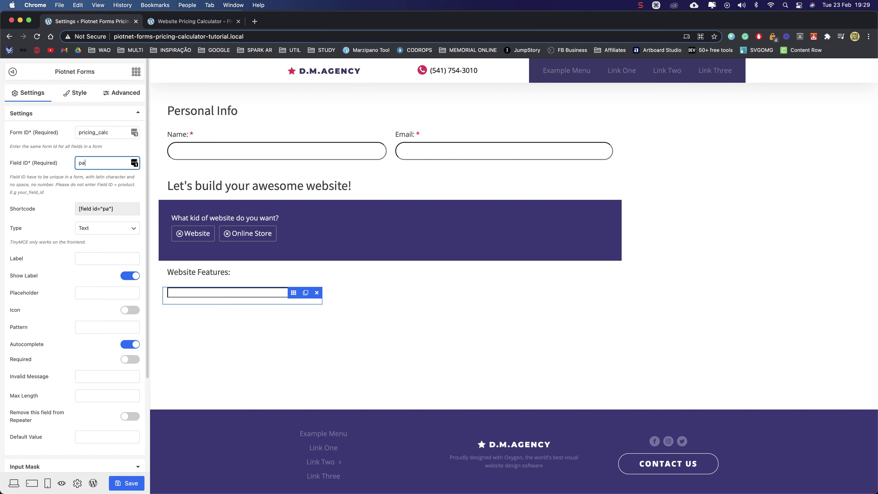
type("ges")
left_click(97, 258)
key("shift")
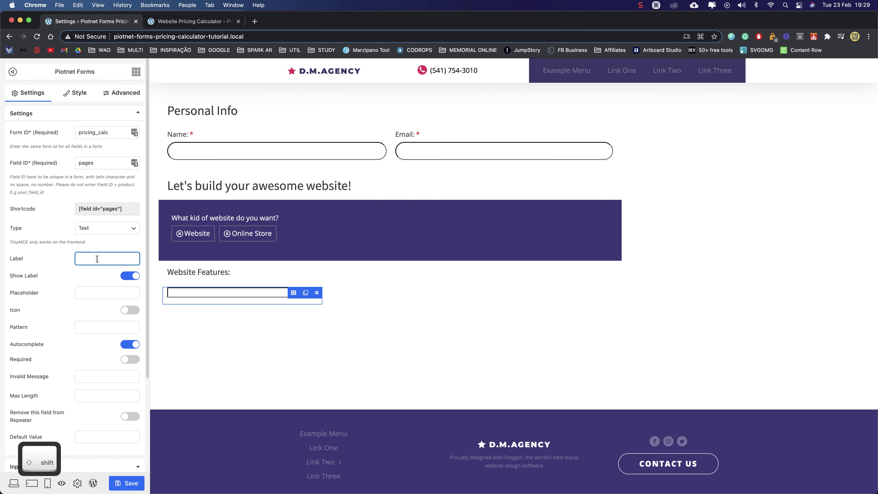
type("How")
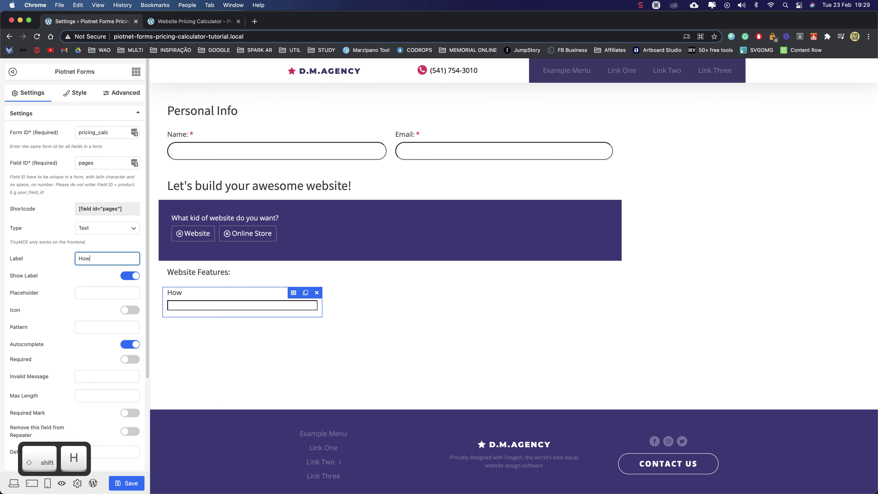
type(" many Pag")
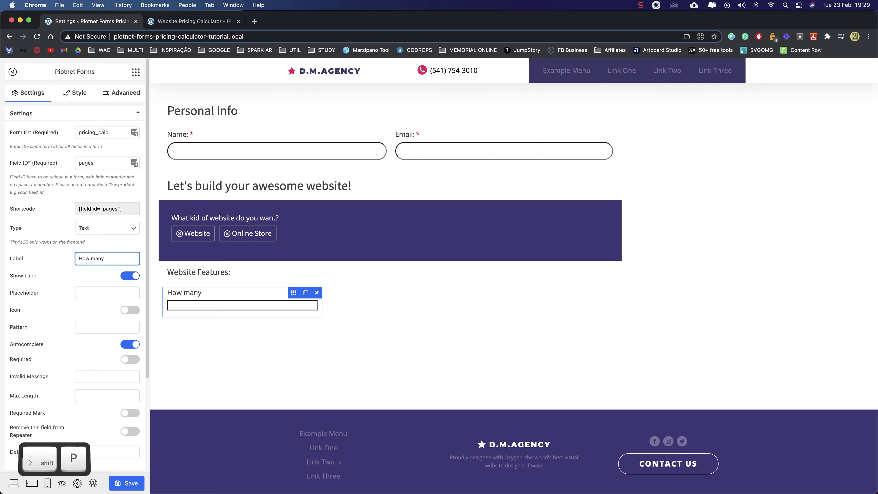
type("es?")
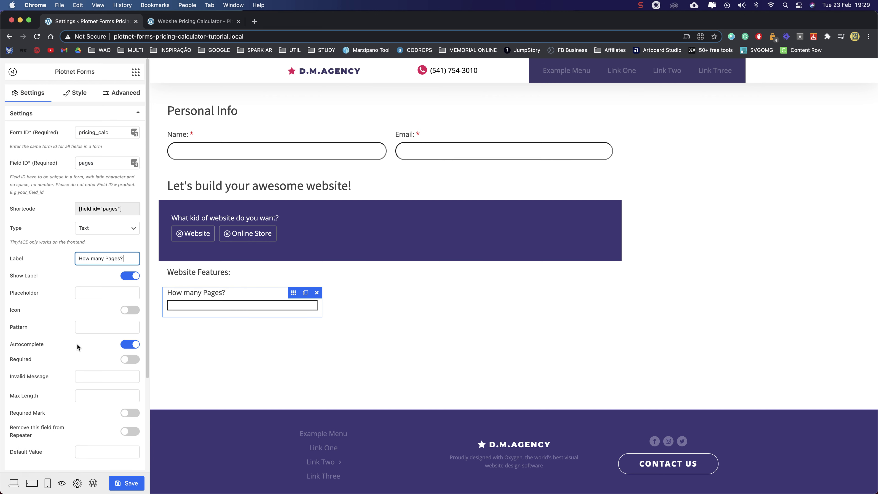
Make the "How many Pages?" field required with a required mark, and set its type to Range Slider
scroll(77, 343, "down", 2)
left_click(129, 321)
left_click(129, 373)
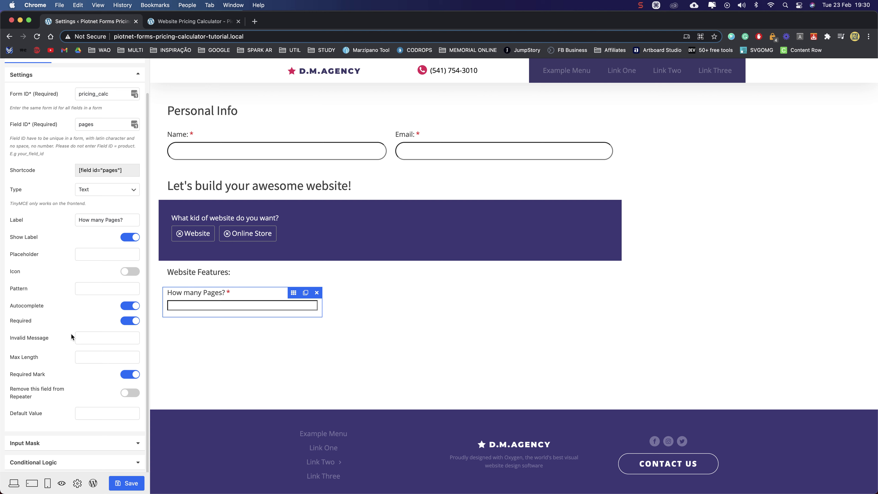
scroll(75, 322, "down", 1)
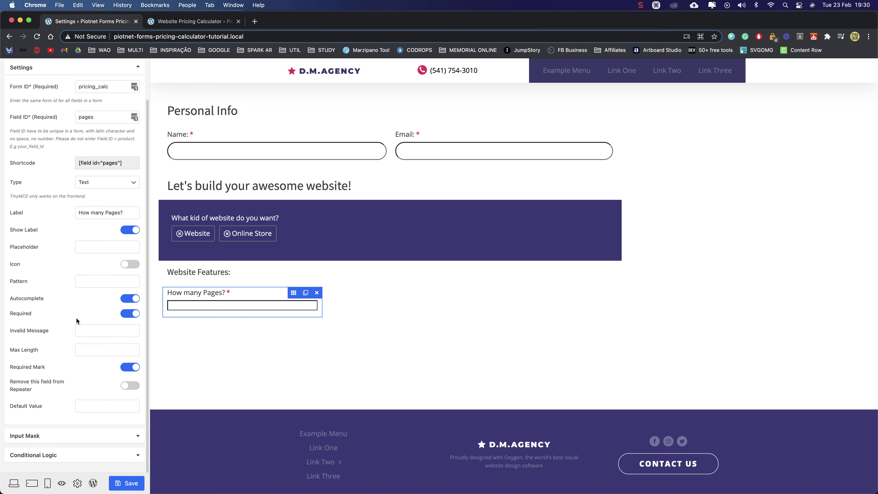
left_click(87, 183)
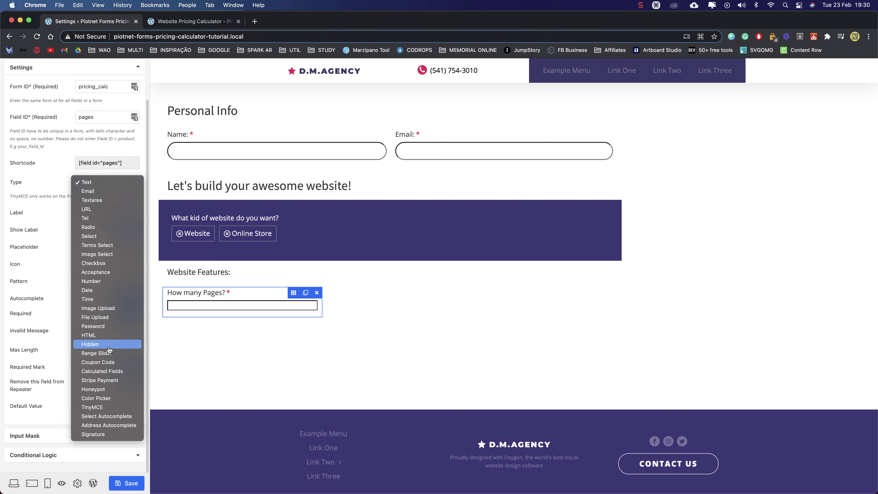
left_click(100, 353)
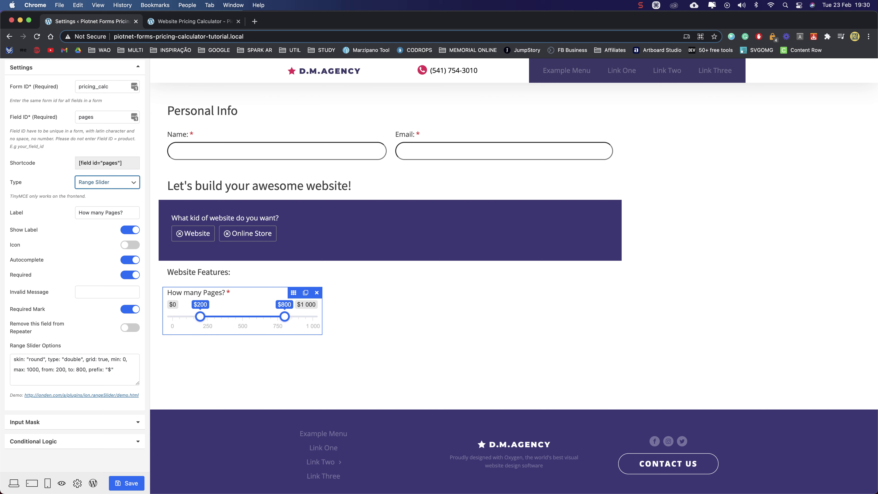
Replace the range slider options with the prepared text: skin: "round", type: "single", grid: true, grid_num: 5, min: 1, max: 50, to:1, step:1
key("super+Tab")
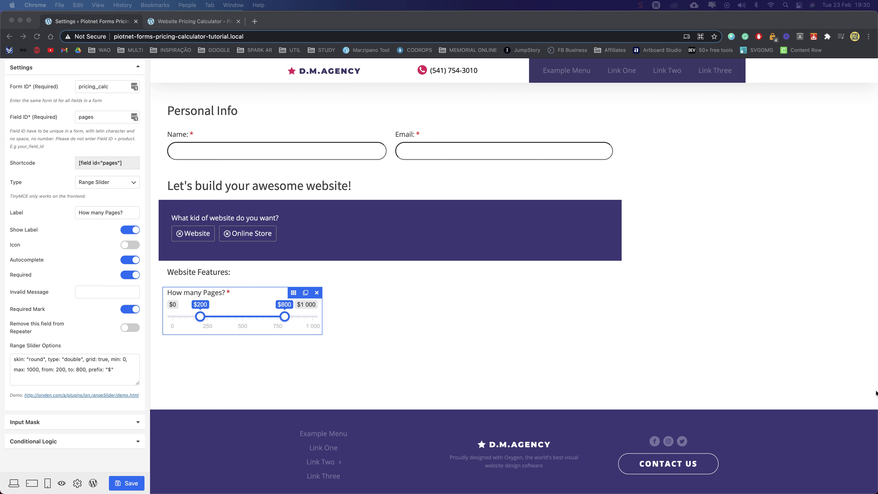
key("super+c")
left_click(91, 365)
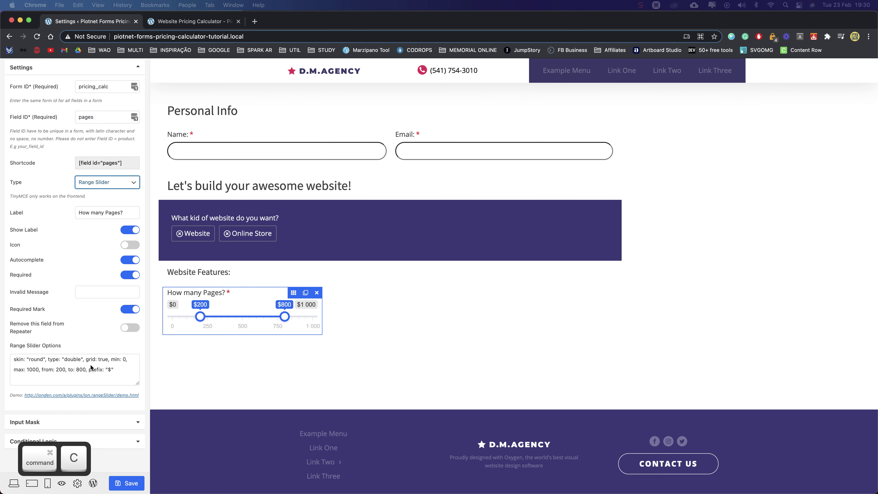
left_click(123, 372)
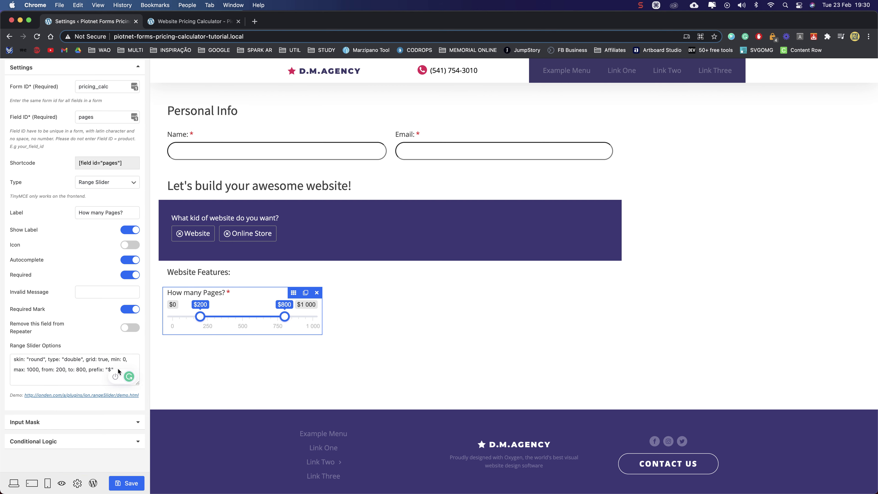
left_click(129, 377)
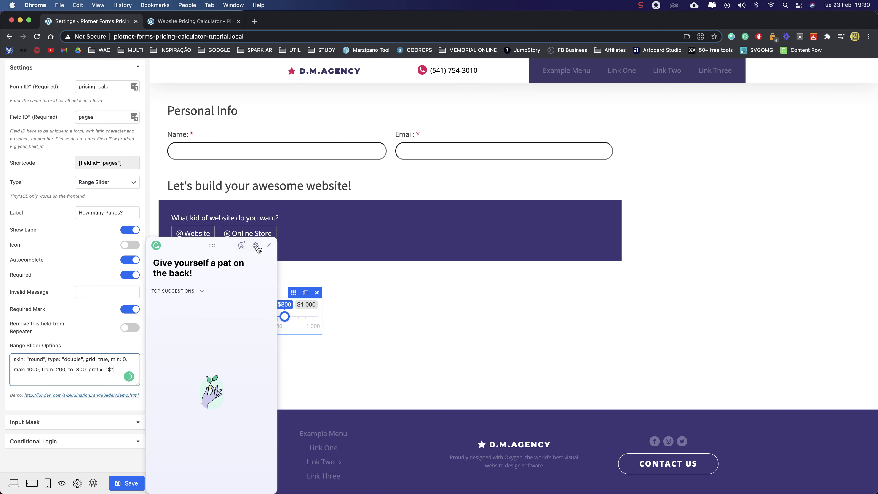
left_click(269, 245)
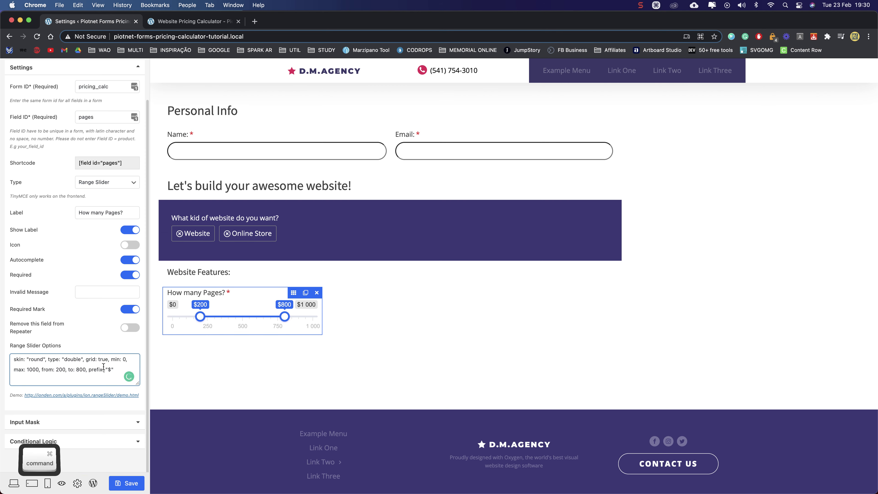
key("cmd+a")
key("cmd+v")
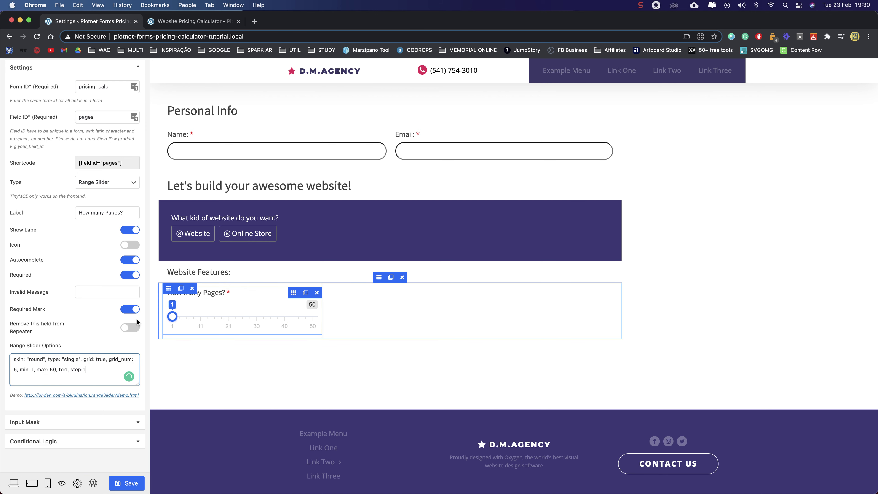
Open the linked Ion.RangeSlider demo page in a new tab and try the basic slider example
right_click(52, 396)
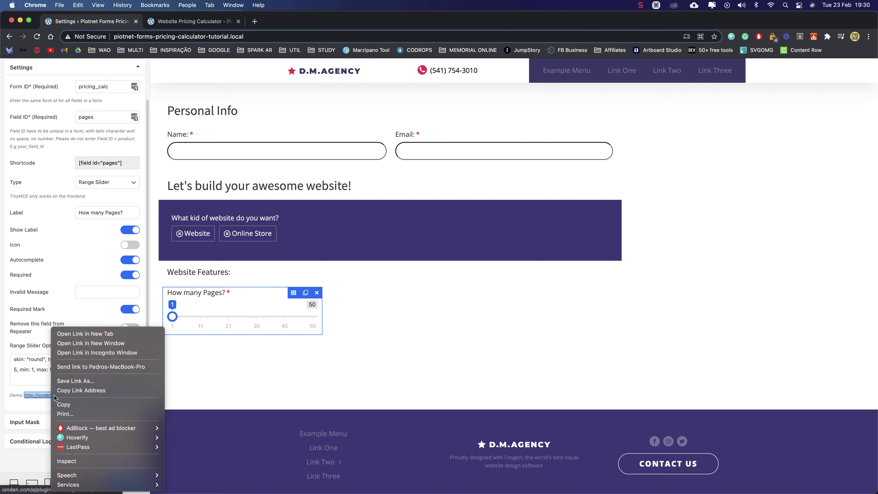
left_click(84, 334)
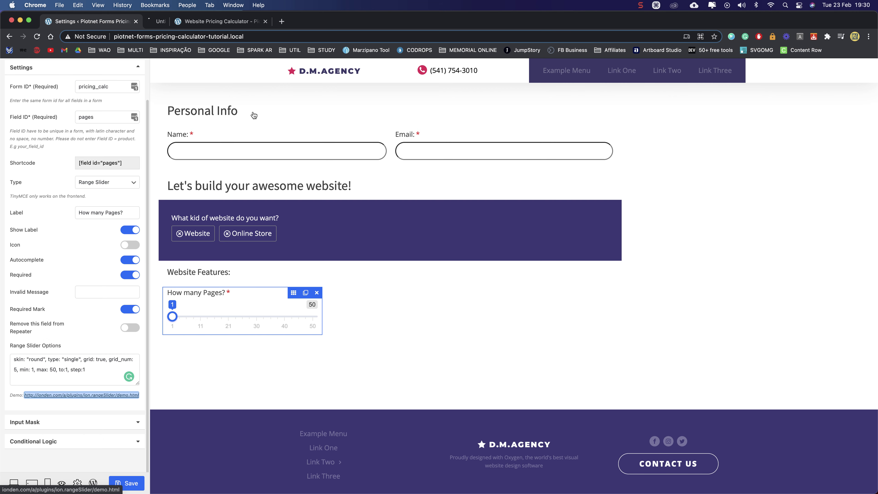
left_click(201, 23)
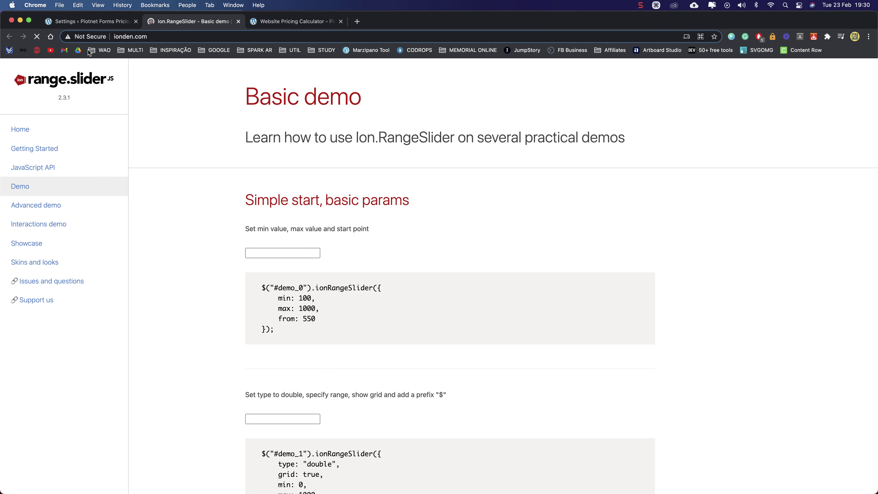
left_click_drag(39, 82, 66, 83)
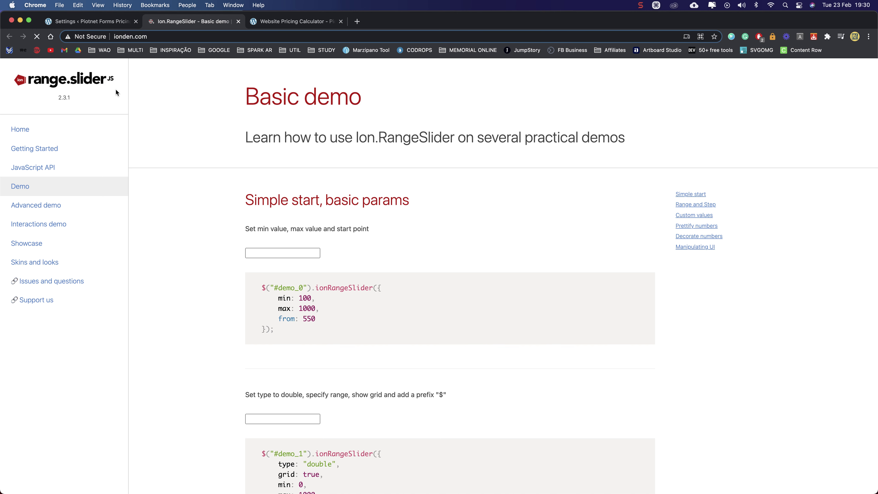
left_click_drag(444, 266, 301, 270)
Review the remaining slider demos, trying the 10.000, 10,000 and 10_000 number formats, and close the demo page
scroll(301, 270, "down", 5)
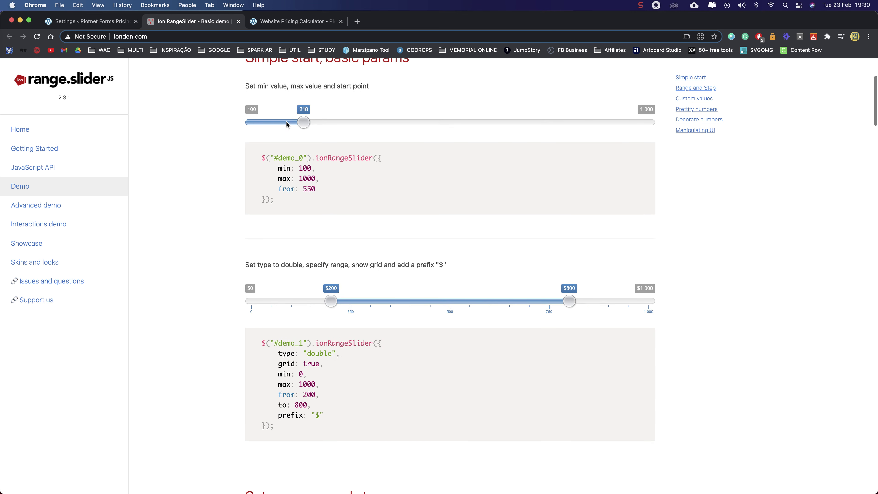
scroll(303, 207, "down", 20)
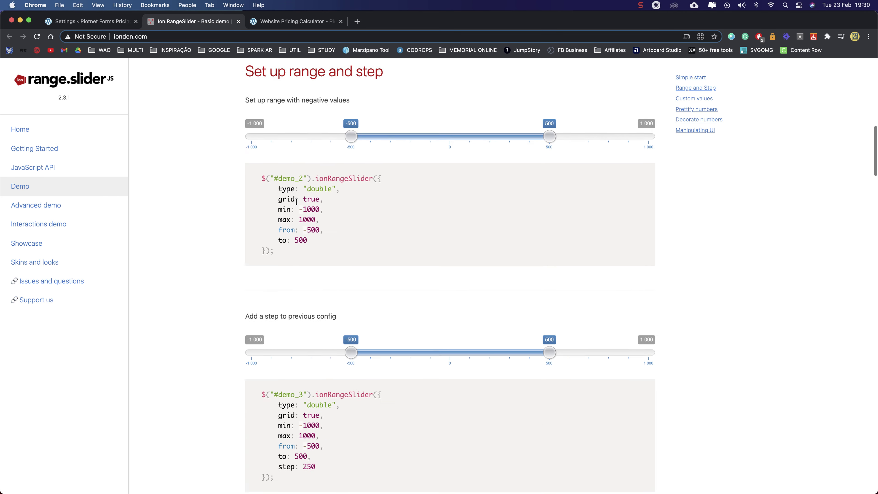
scroll(294, 214, "down", 10)
scroll(394, 214, "up", 1)
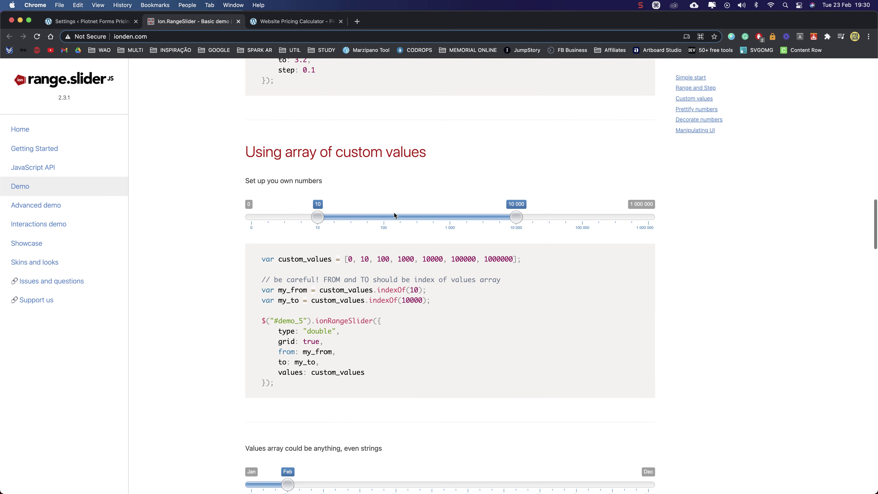
scroll(495, 234, "down", 5)
scroll(495, 234, "down", 7)
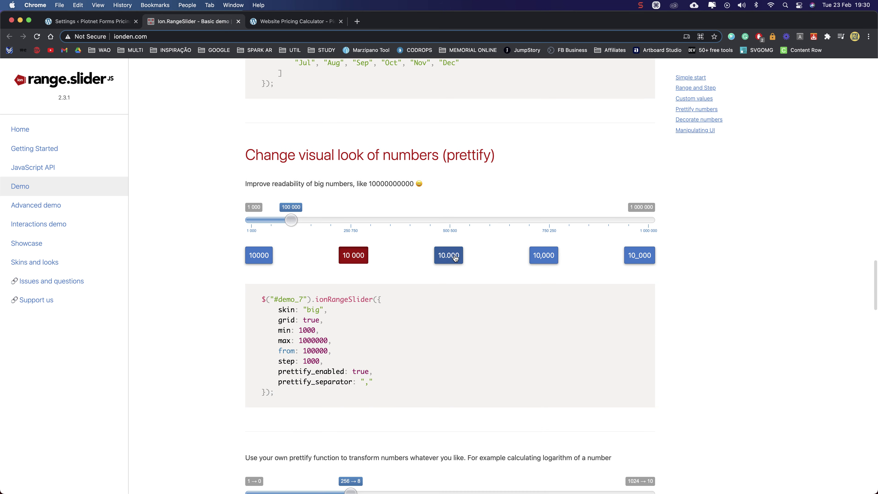
left_click(455, 258)
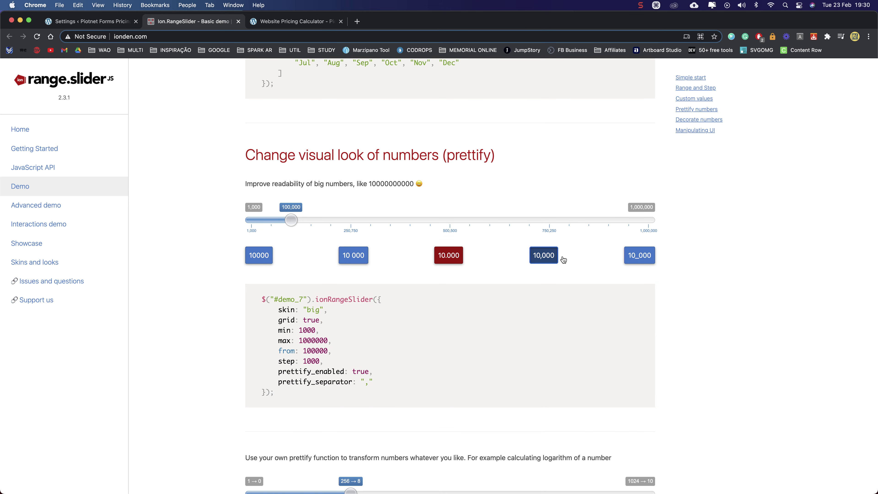
left_click(550, 256)
left_click(639, 256)
left_click(101, 24)
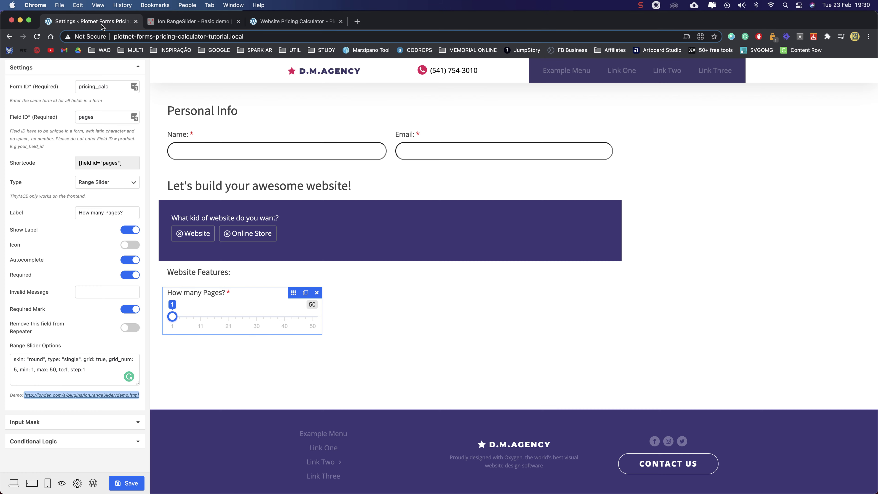
left_click(239, 21)
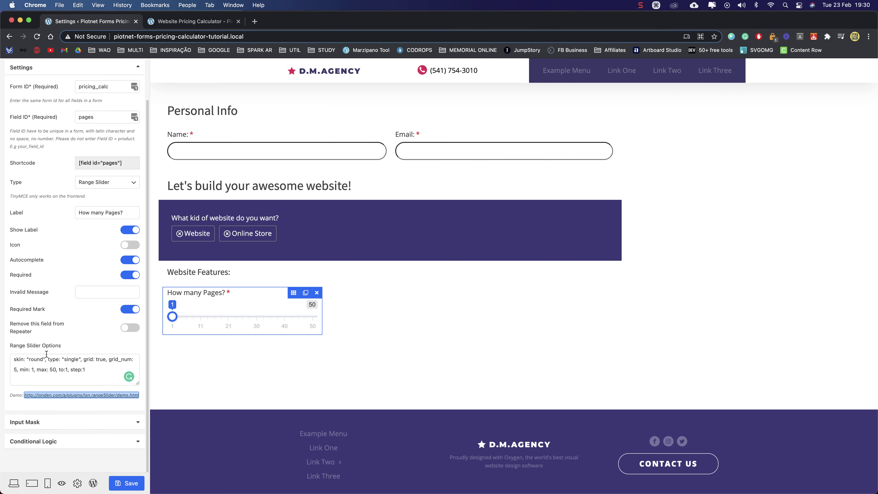
Examine the skin and type values in the slider options and test the "How many Pages?" slider by moving its handle
double_click(34, 358)
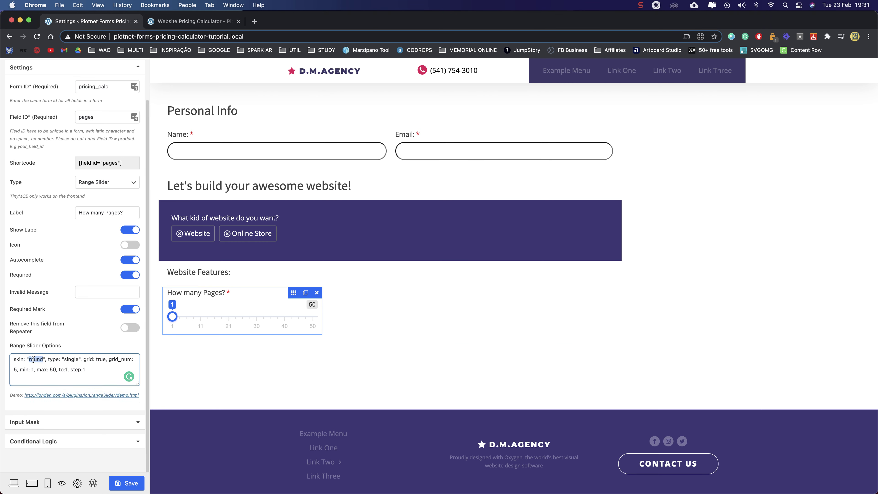
double_click(71, 359)
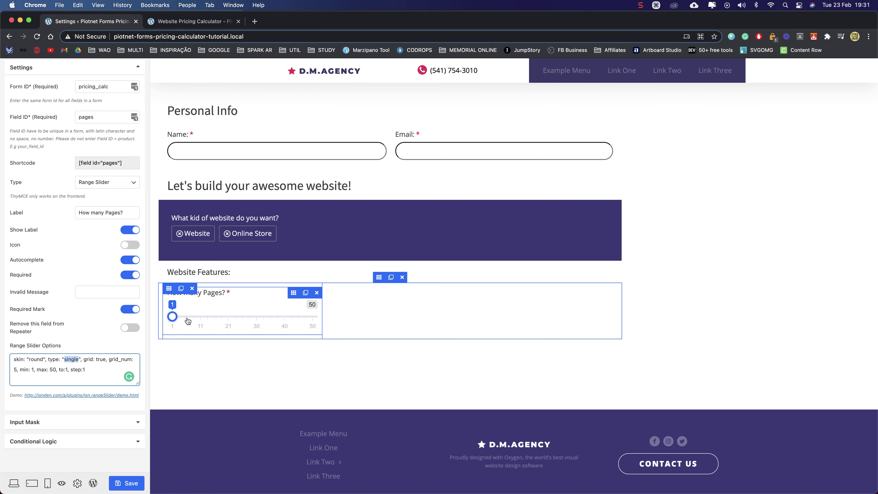
left_click(176, 319)
left_click(172, 318)
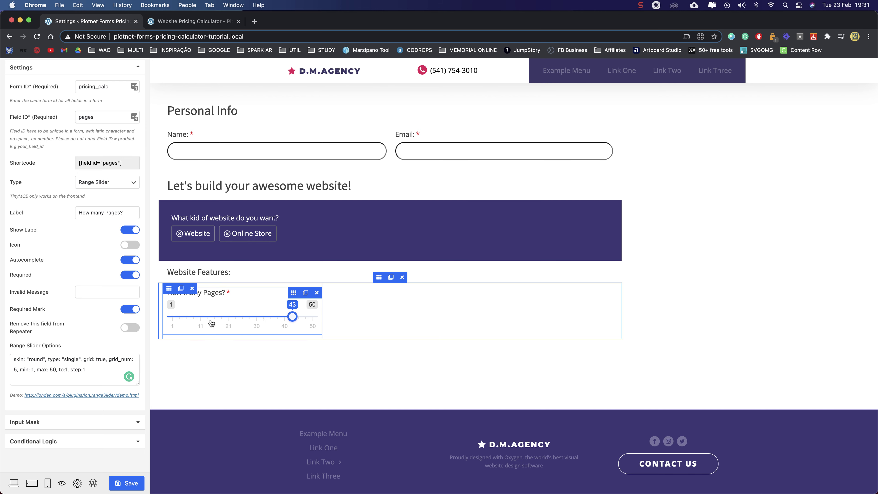
Try lower page counts on the "How many Pages?" slider, check its range options and save the form
left_click(292, 317)
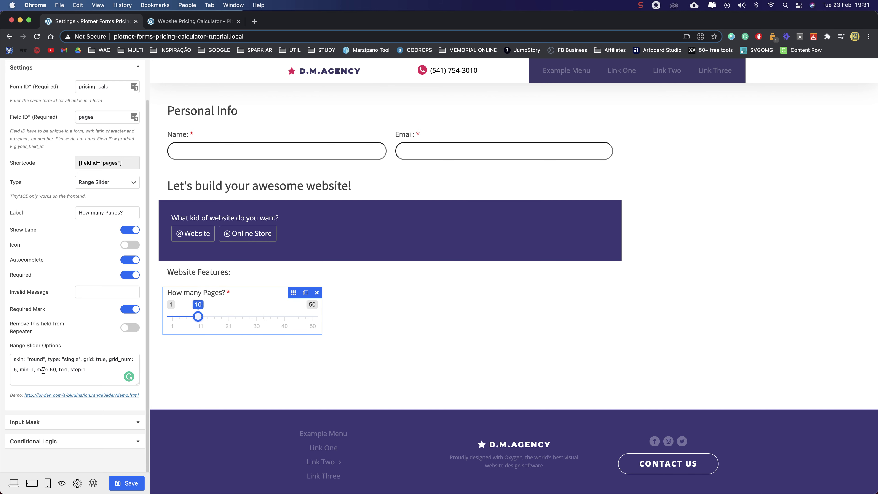
left_click(55, 367)
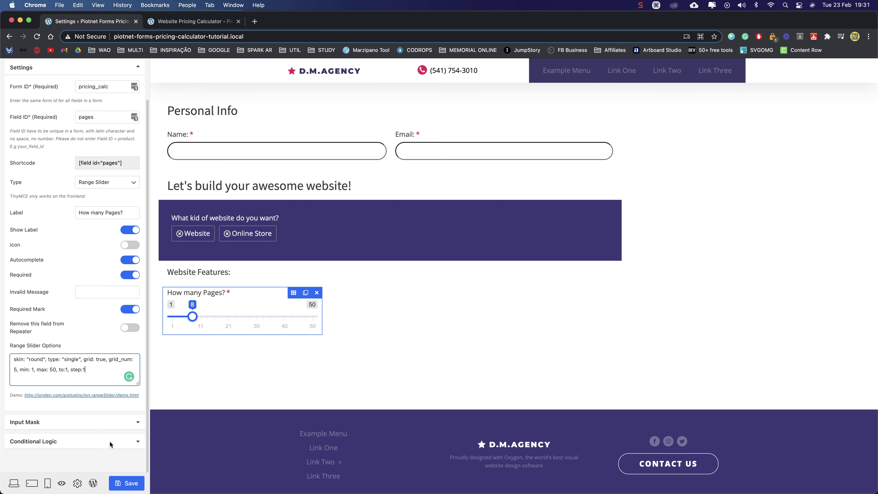
left_click(129, 483)
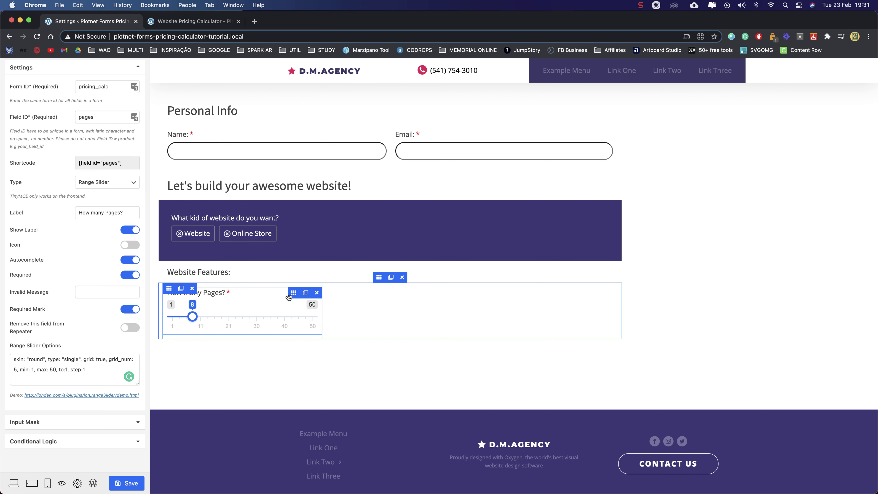
Duplicate the "How many Pages?" range slider and change the copy's field type to Hidden
left_click(306, 293)
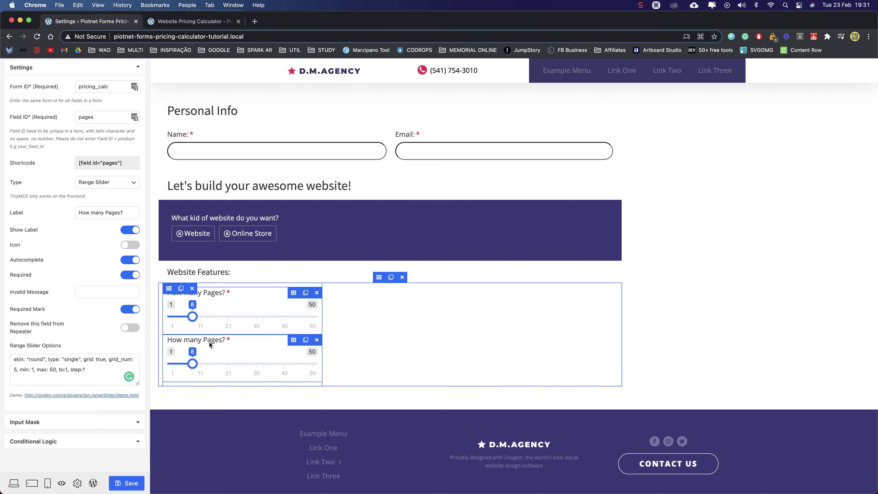
left_click(99, 183)
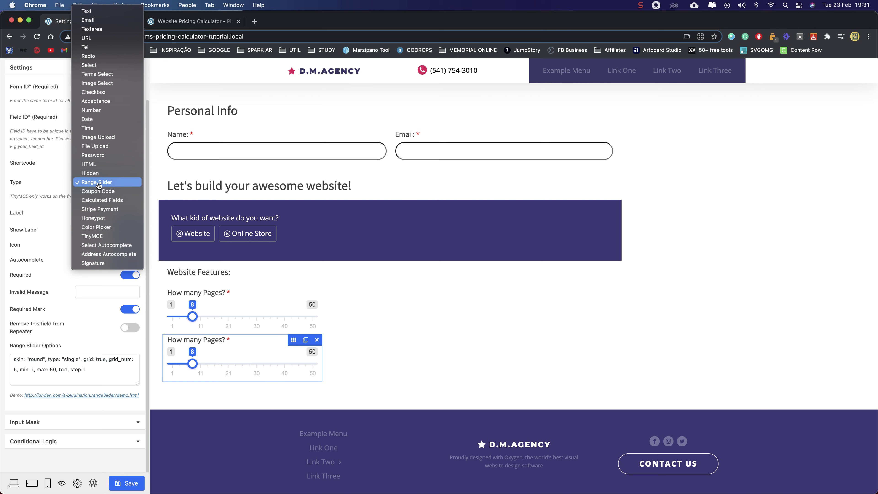
left_click(92, 173)
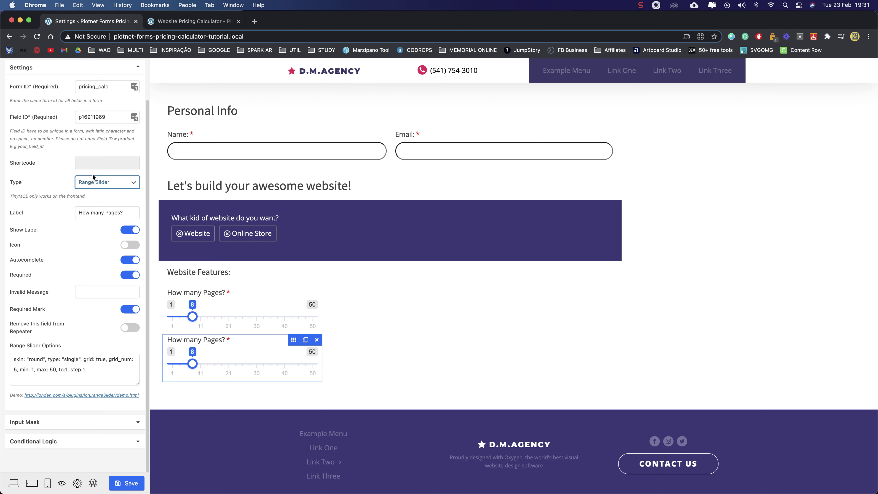
Give the hidden field the field ID pages_price and a default value of 100, and save the form
double_click(98, 117)
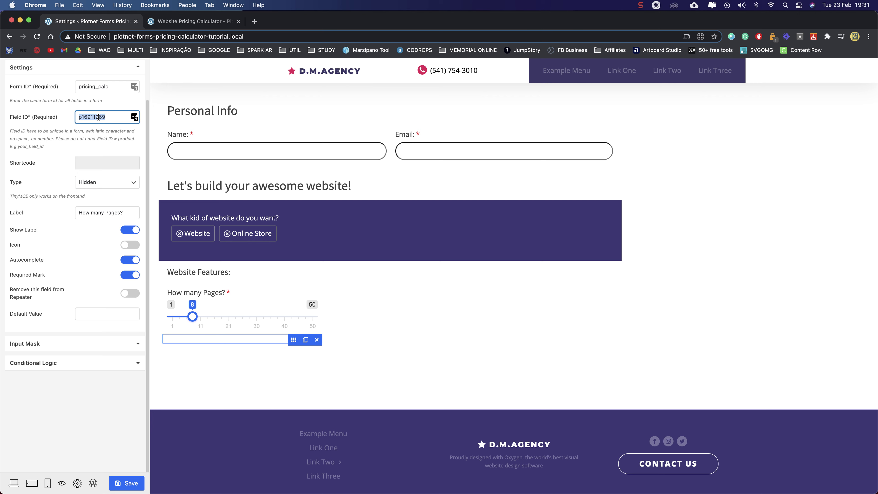
type("pages_price")
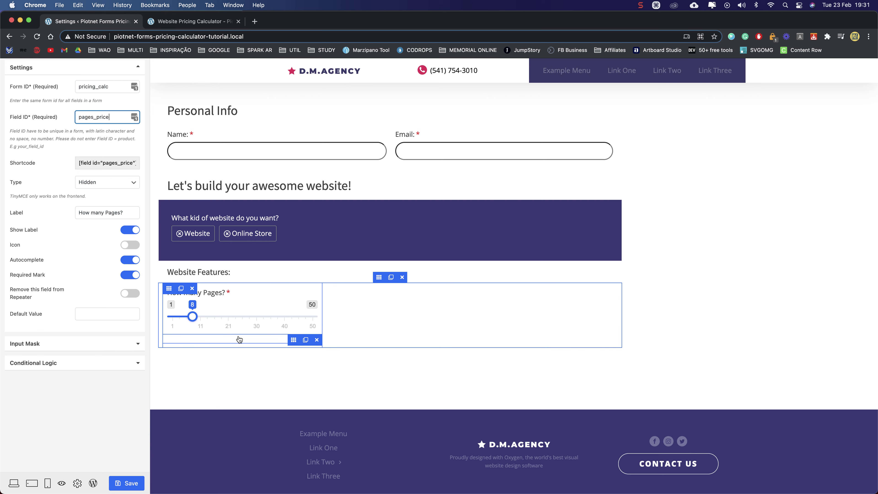
left_click(88, 313)
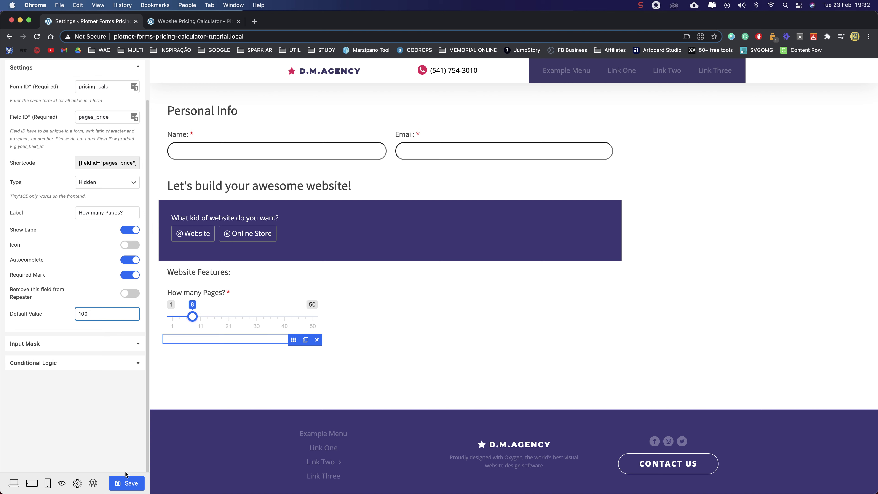
left_click(125, 483)
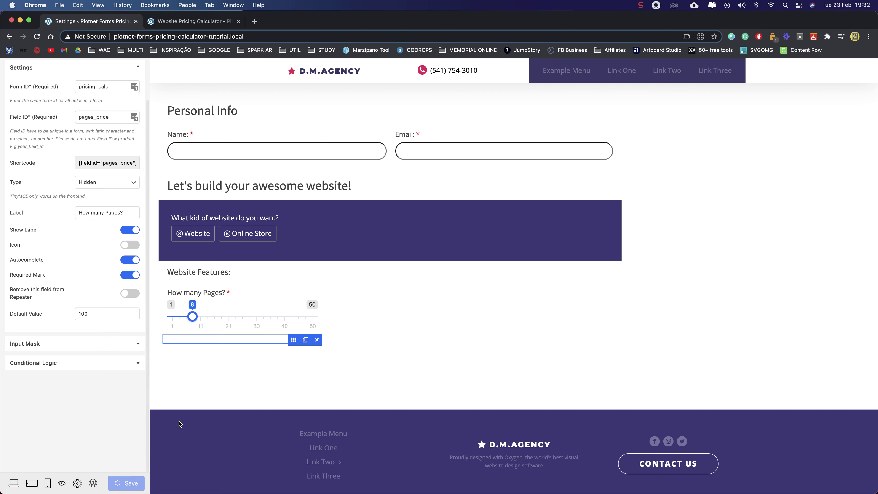
Duplicate the "How many Pages?" slider again and place the copy below the hidden pages_price field
left_click(252, 297)
left_click(306, 294)
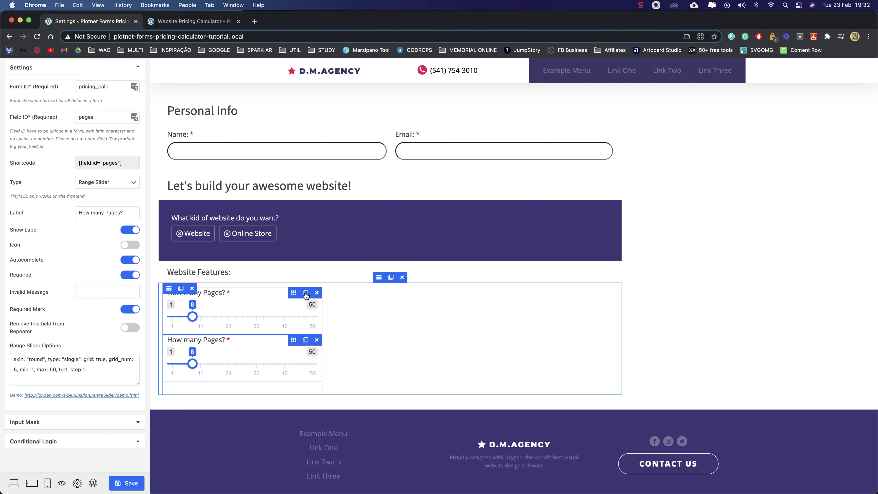
left_click_drag(293, 342, 292, 397)
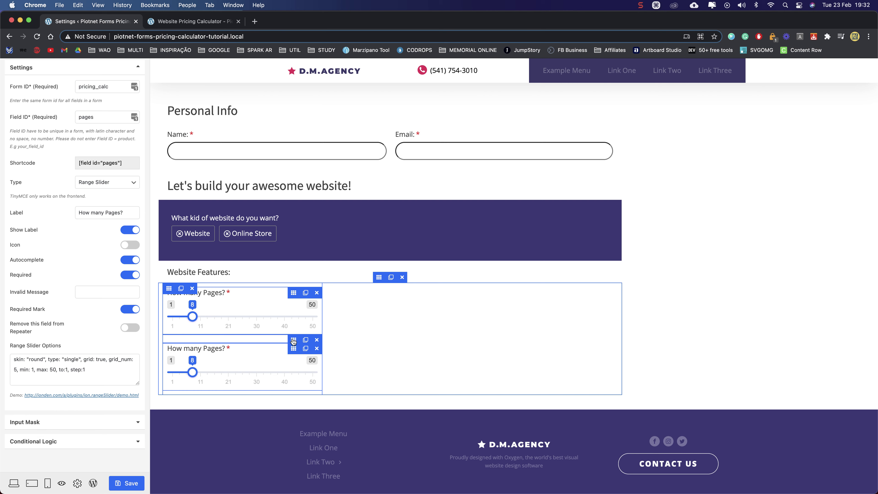
left_click(294, 341)
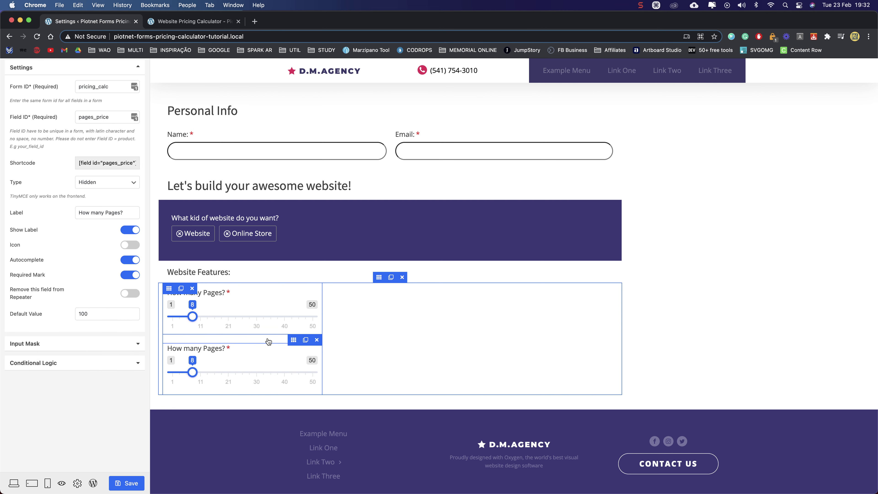
left_click(438, 232)
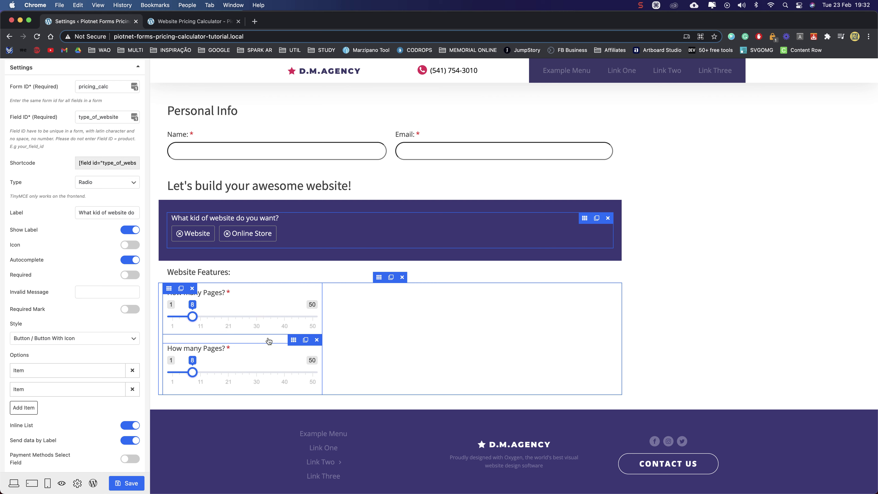
left_click(292, 341)
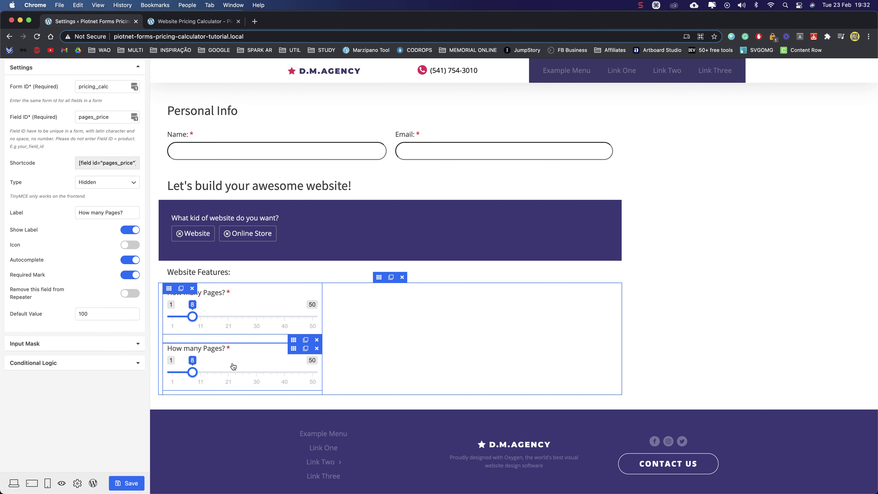
Configure the duplicated slider with the label "How many Languages?", the field ID languages and a max of 6
left_click(253, 353)
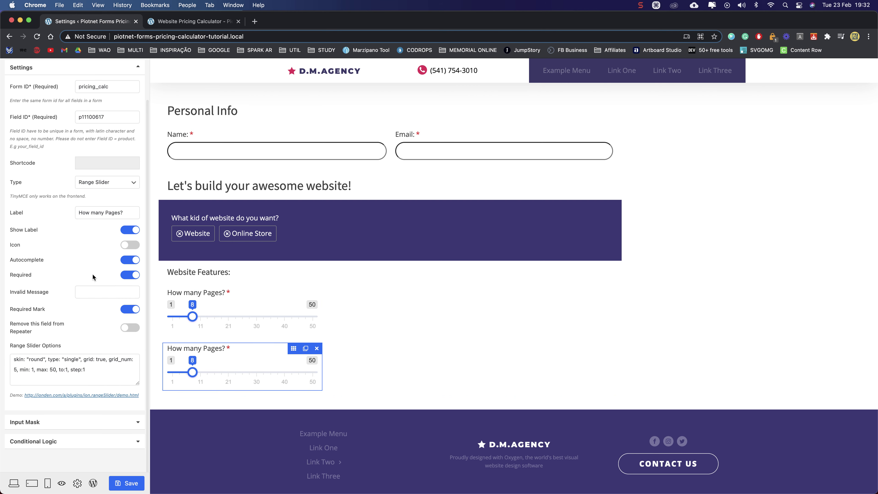
double_click(113, 212)
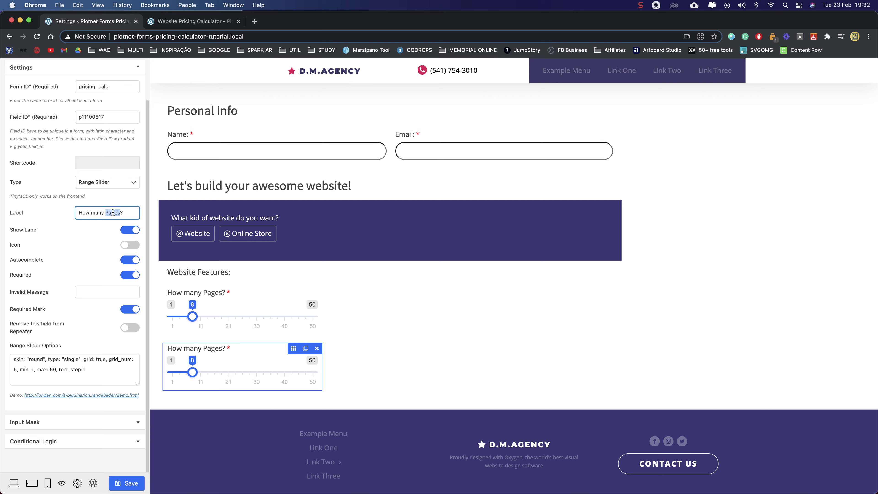
type("Languages")
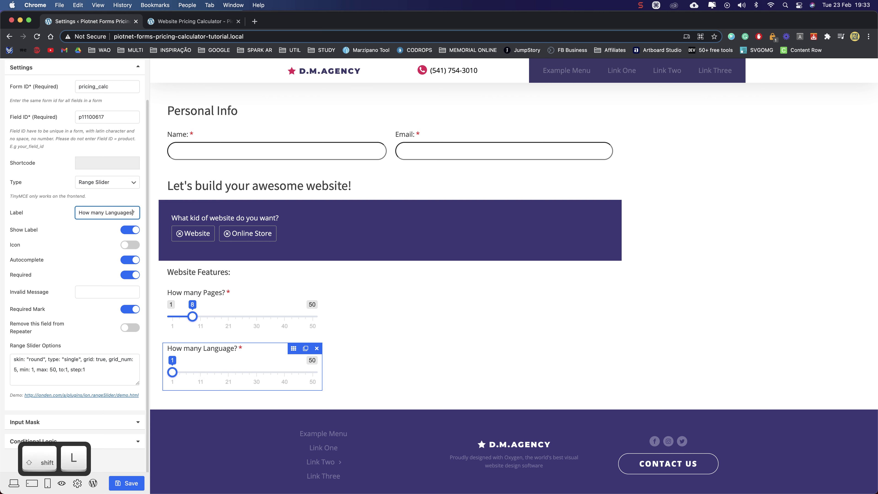
double_click(89, 116)
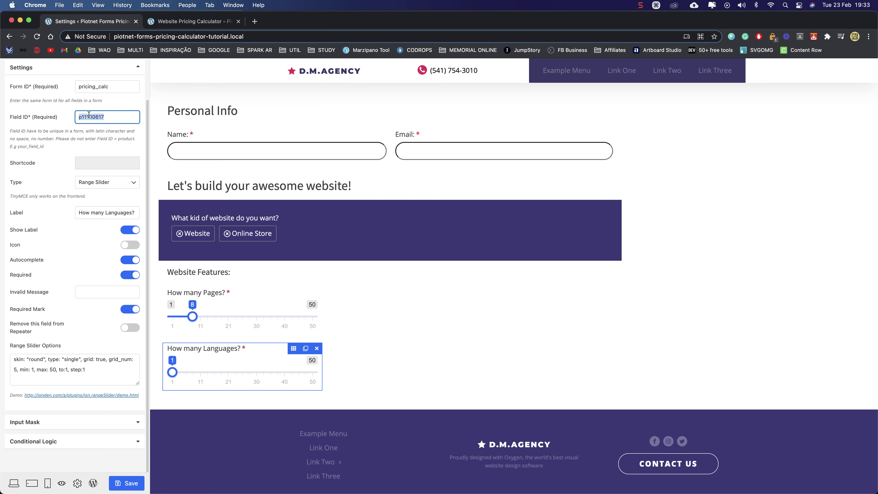
type("languages")
double_click(52, 370)
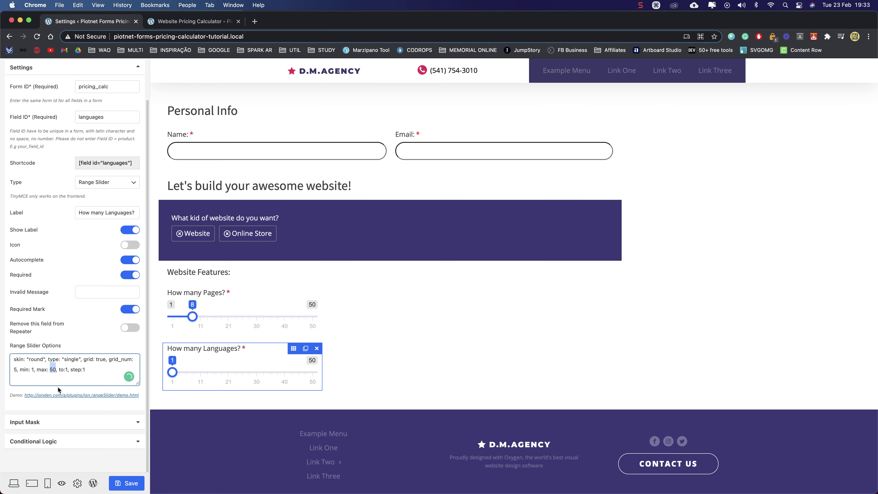
type("6")
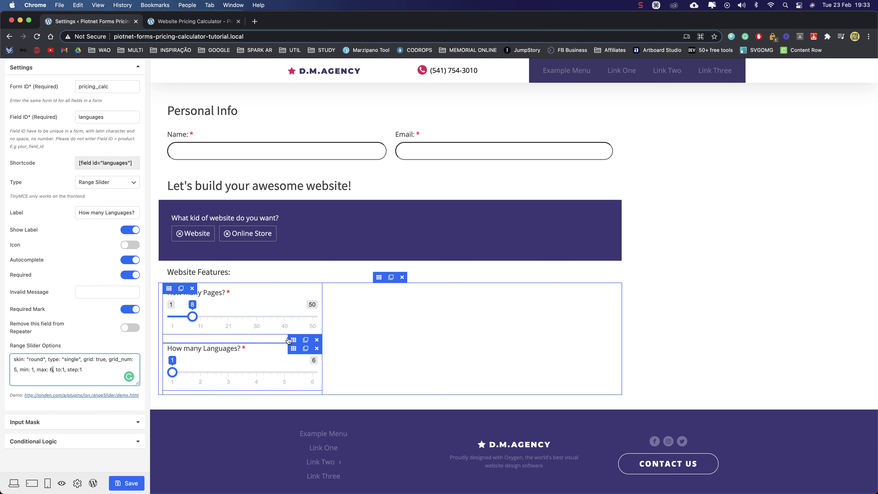
Duplicate the hidden pages_price field and move the copy directly below the "How many Languages?" slider
left_click(293, 341)
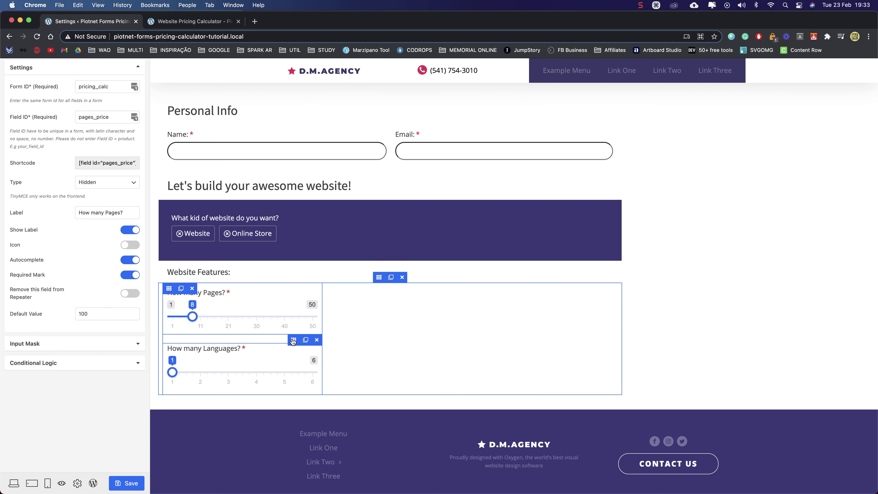
left_click(306, 341)
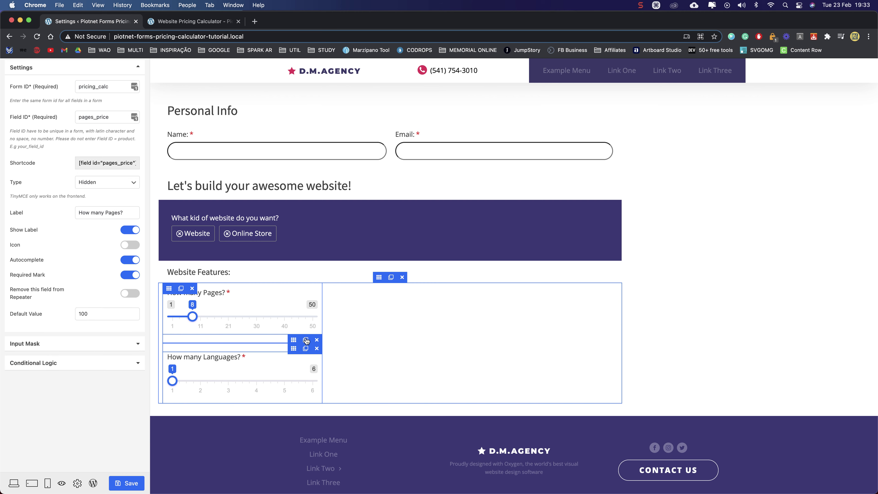
left_click_drag(293, 349, 294, 401)
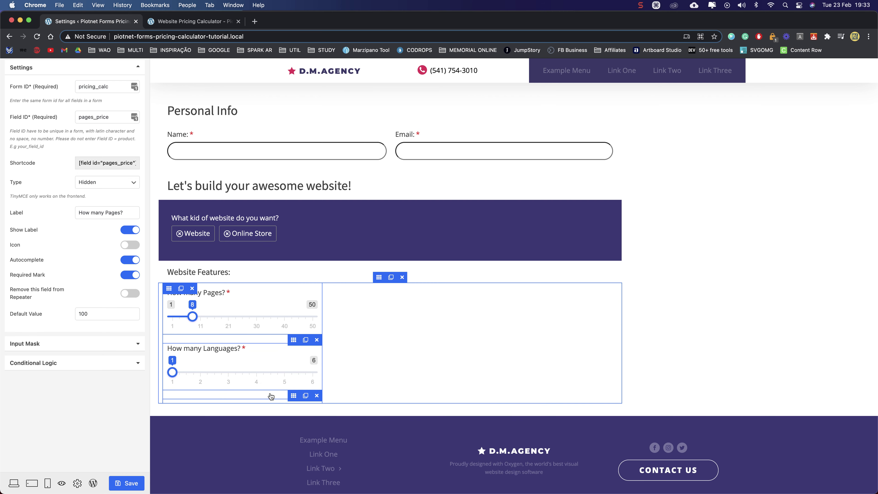
Set the copied hidden field's default value to 300 and its field ID to language_price
left_click(97, 314)
double_click(97, 314)
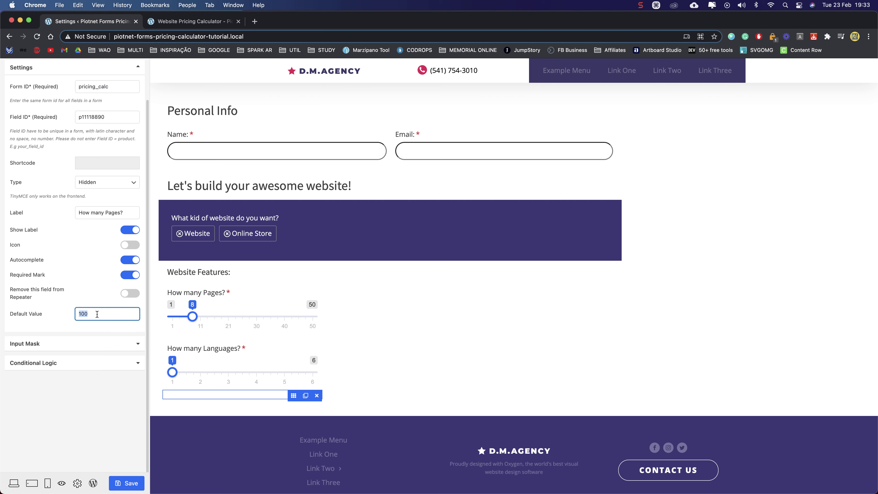
type("3")
left_click(294, 399)
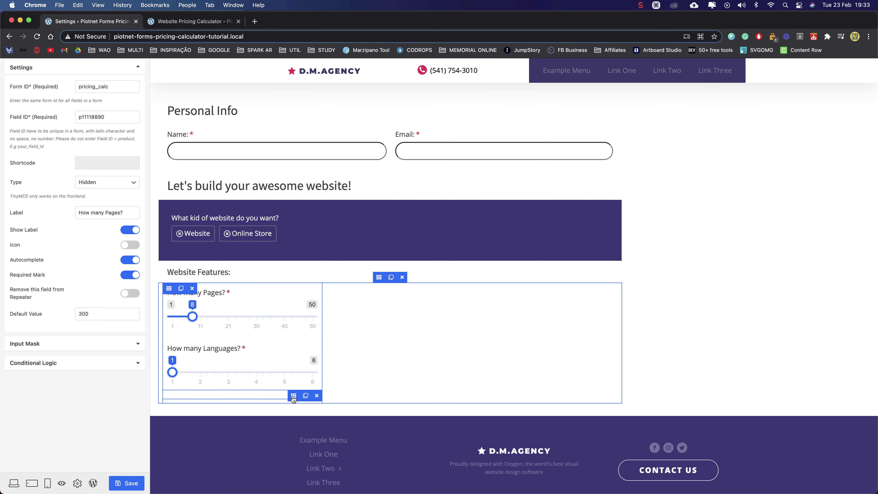
double_click(96, 117)
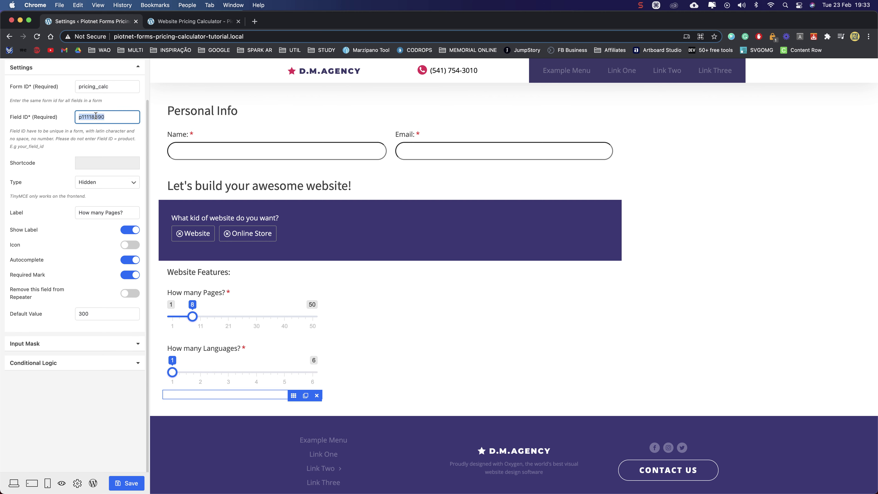
type("language_price")
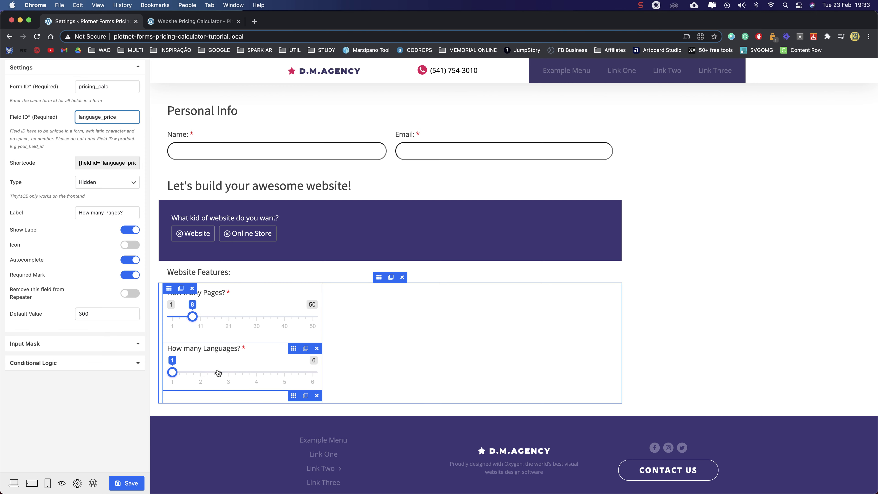
Change the field ID of the hidden field below the "How many Pages?" slider to page_price
left_click(294, 341)
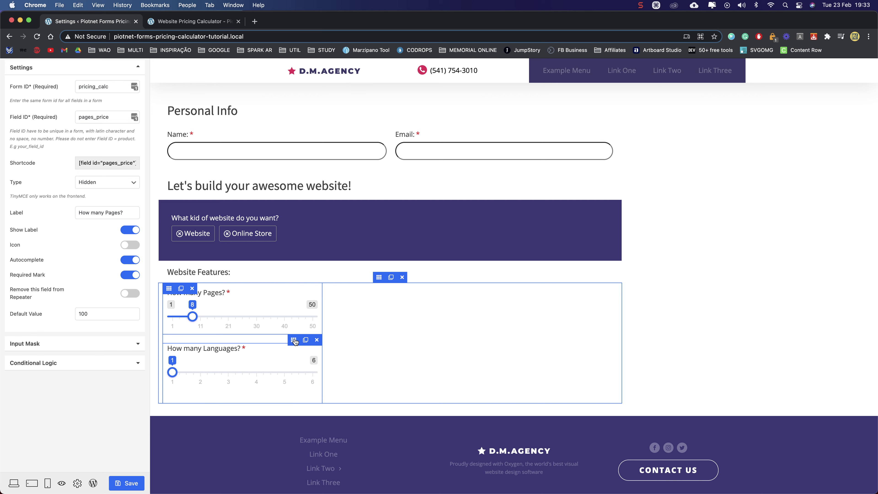
left_click(94, 117)
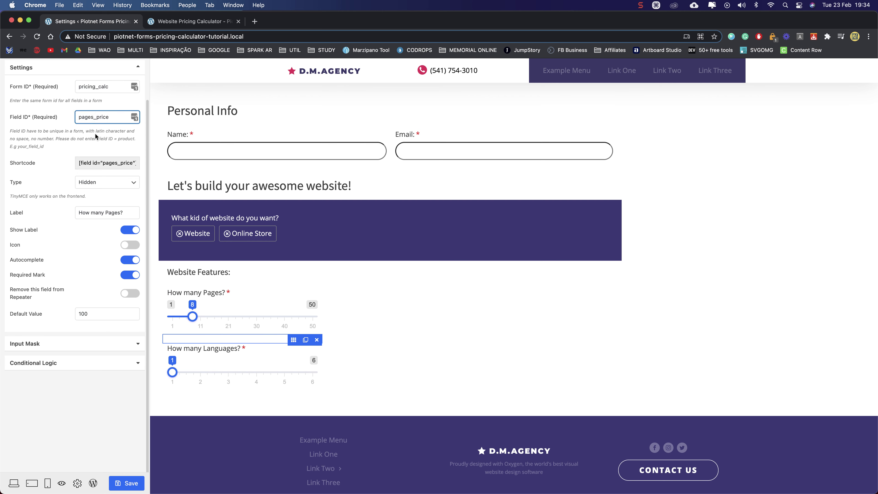
key("BackSpace")
left_click(105, 143)
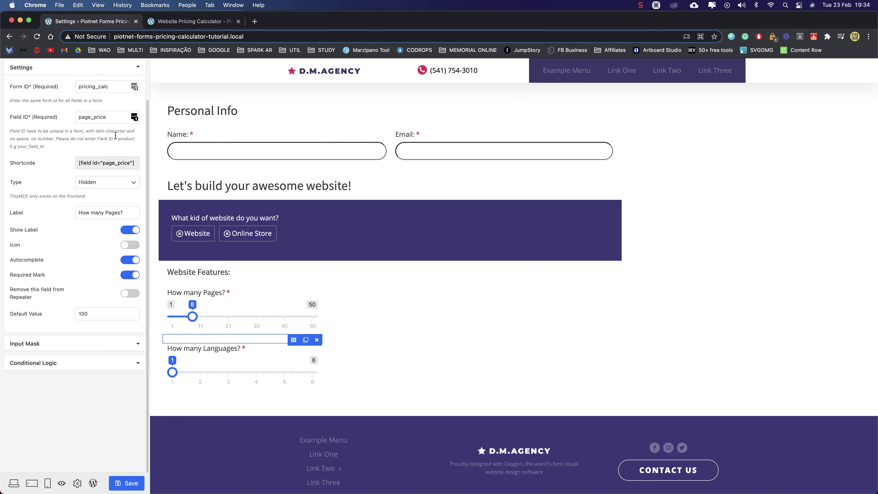
left_click(292, 397)
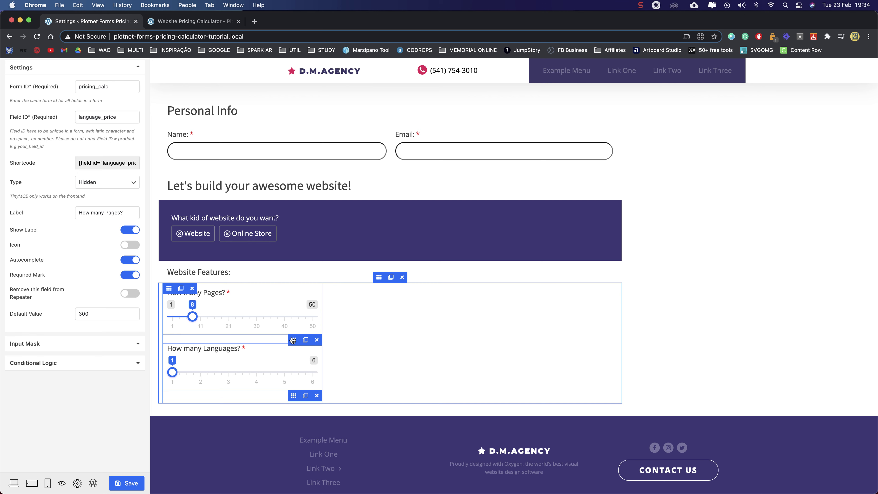
left_click_drag(293, 398, 290, 339)
left_click(291, 397)
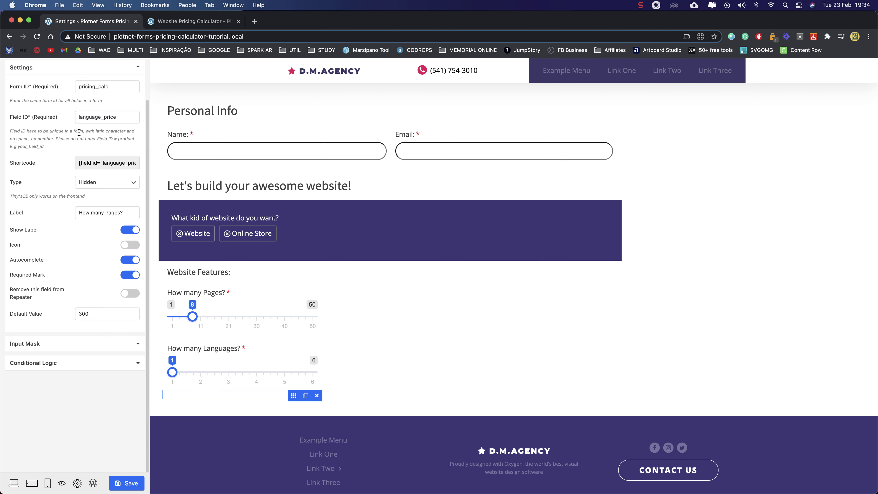
Add a new field to the empty column beside the sliders and set its type to Radio
scroll(37, 94, "up", 3)
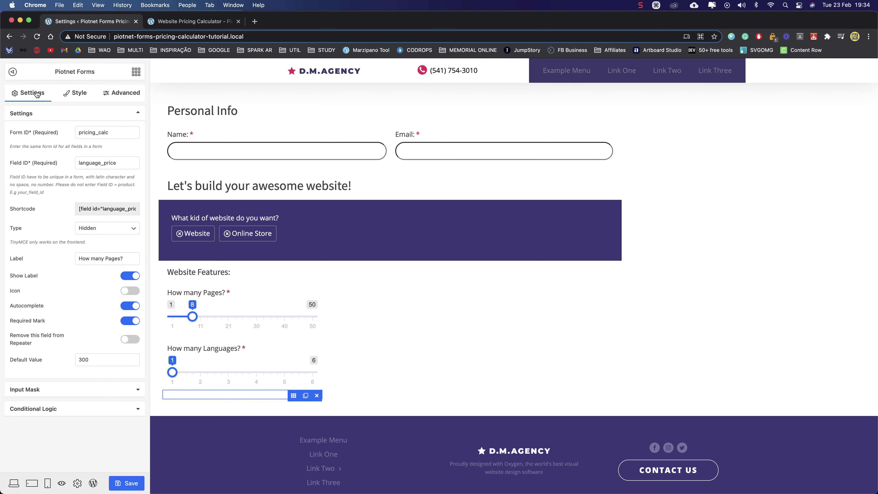
left_click(136, 72)
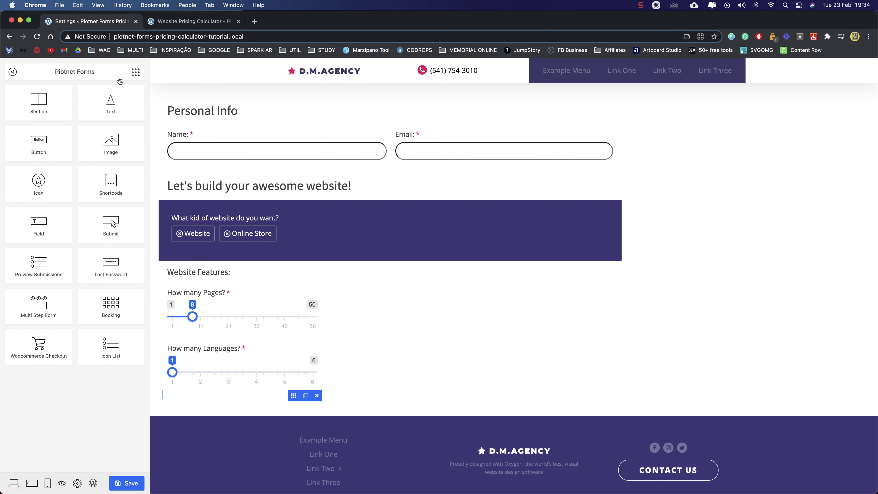
left_click_drag(39, 230, 444, 320)
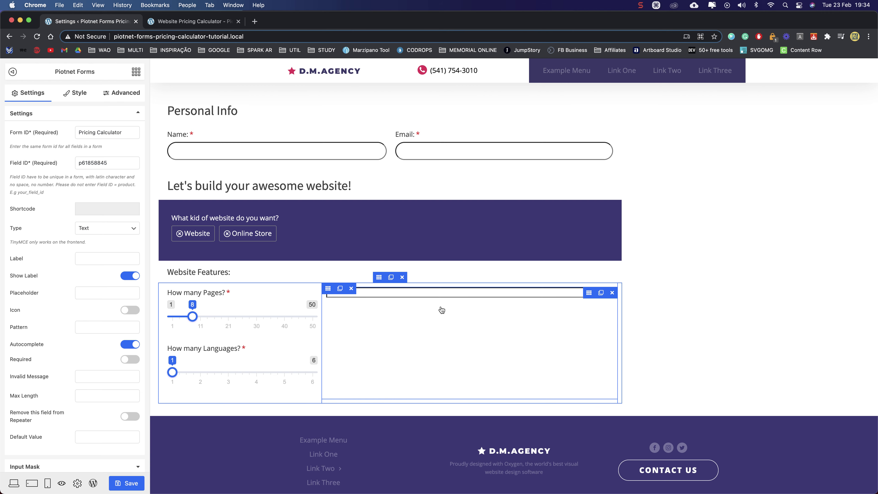
left_click(99, 225)
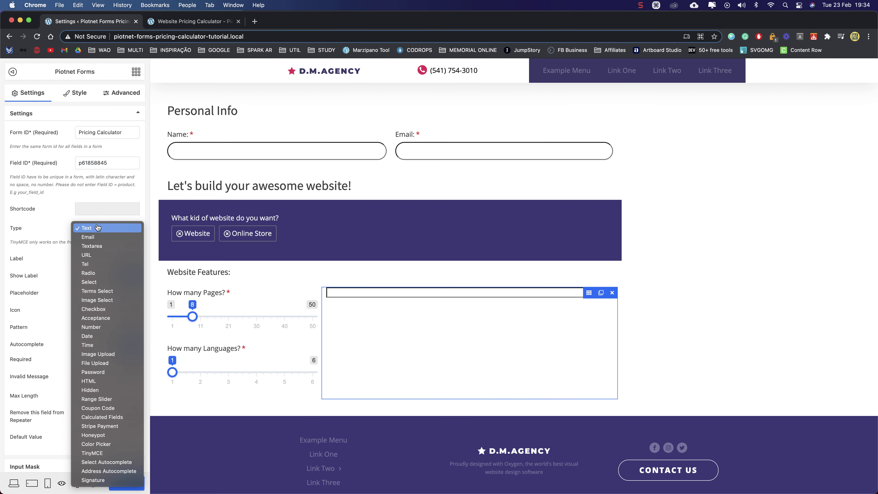
left_click(98, 274)
Label the radio field "Contact form:" and make it required with the required mark shown
left_click(88, 258)
type("C")
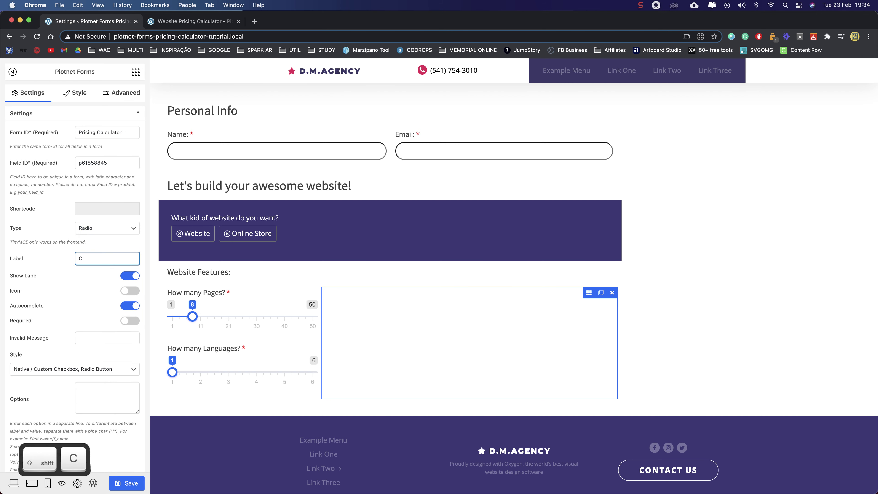
type("ontact f")
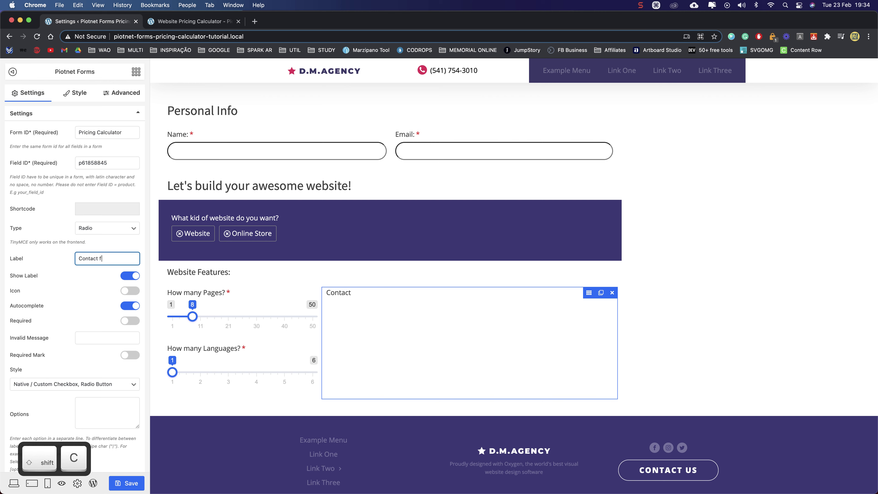
type("orm:")
left_click(127, 321)
left_click(127, 357)
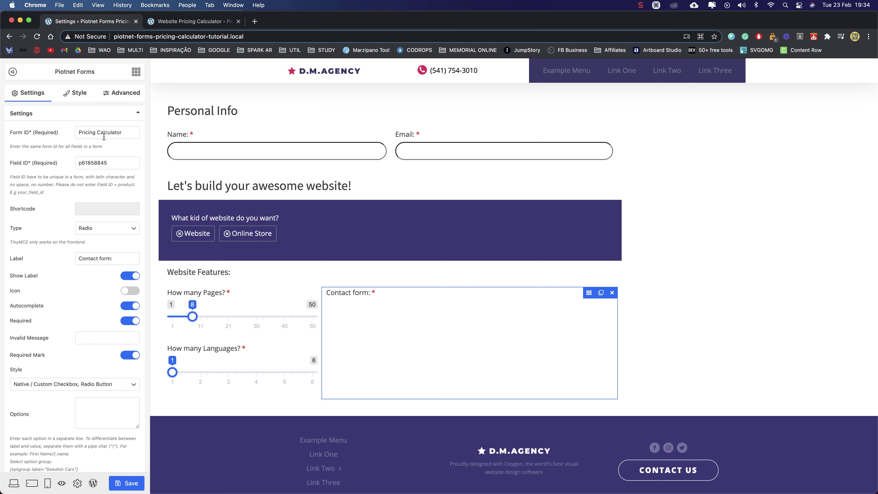
Copy the form ID pricing_calc from the "How many Pages?" slider into the "Contact form:" field's form ID
left_click(253, 301)
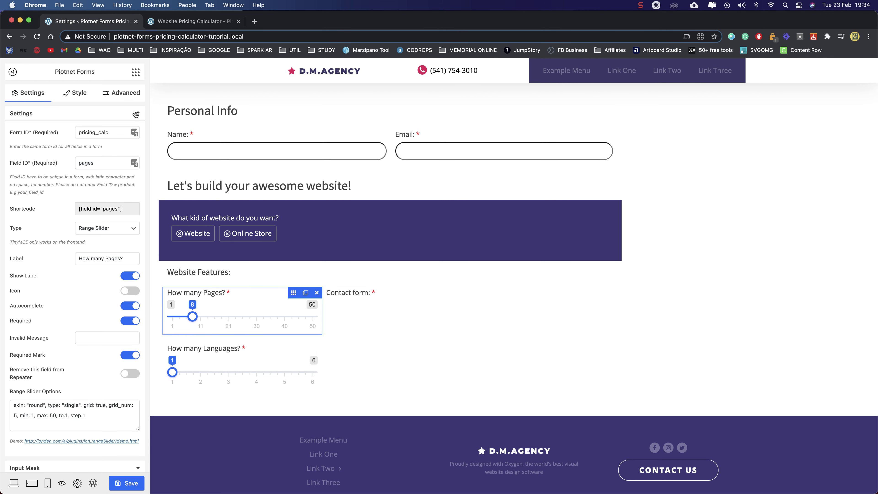
double_click(100, 133)
key("super+c")
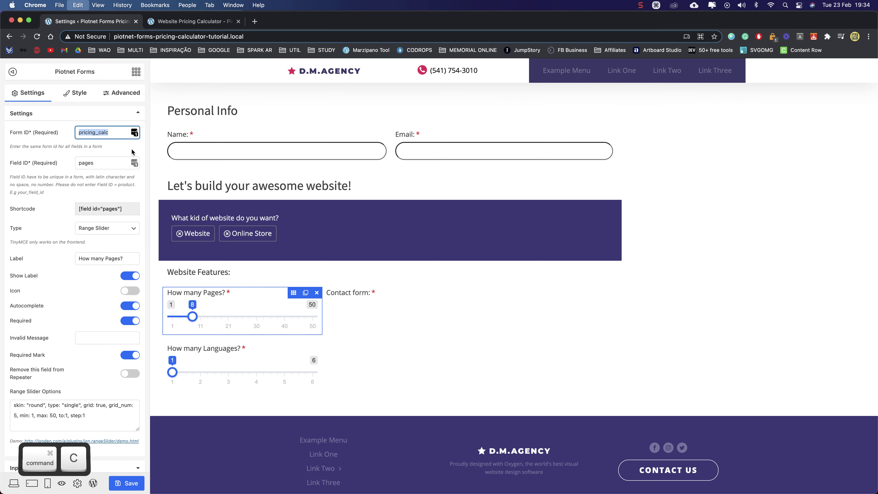
left_click(361, 295)
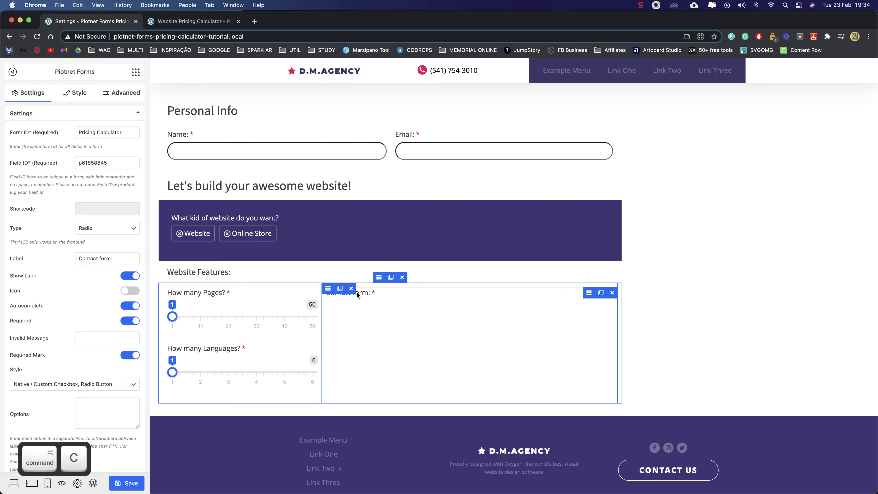
triple_click(99, 132)
key("super+v")
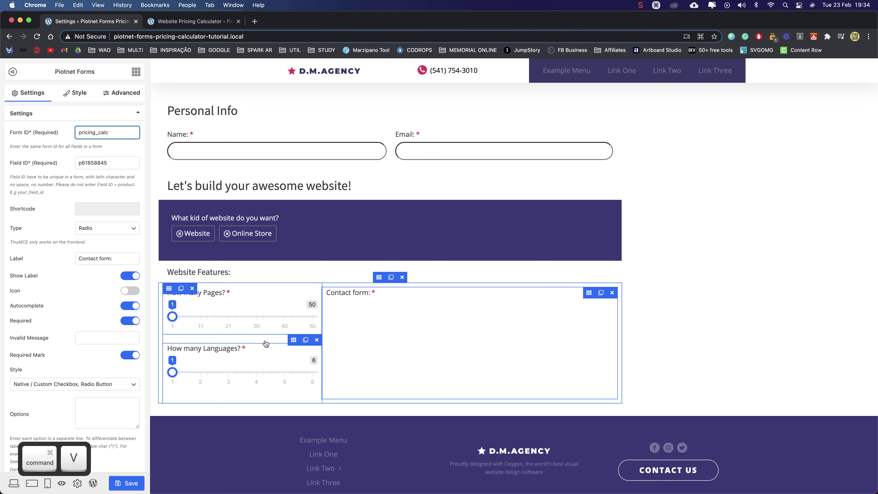
Check the IDs of both hidden price fields and set the "Contact form:" field's ID to contact_form
left_click(293, 340)
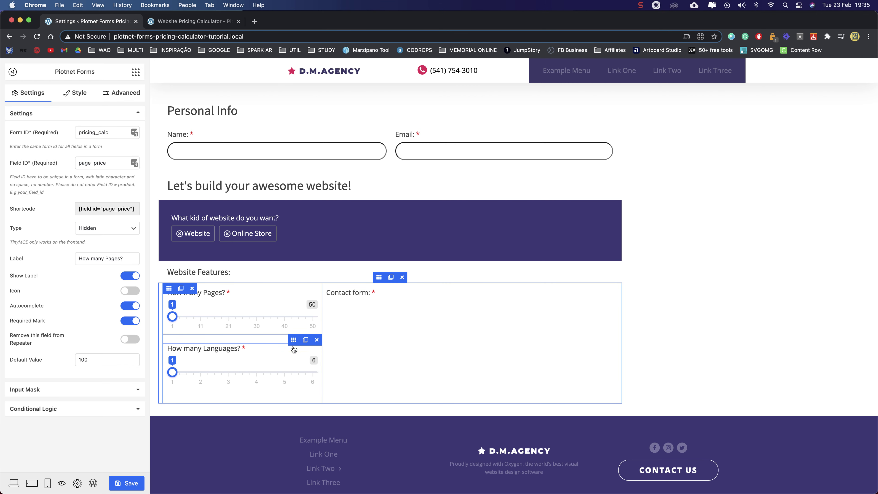
left_click(293, 397)
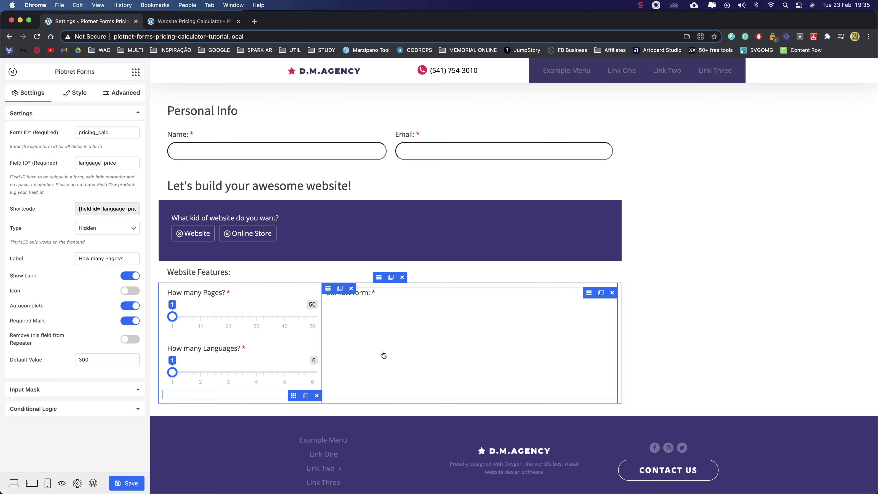
left_click(366, 294)
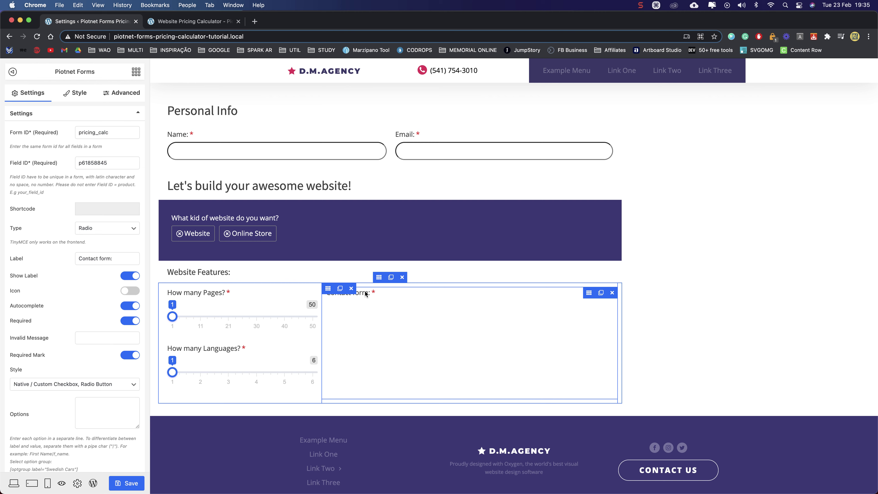
double_click(98, 162)
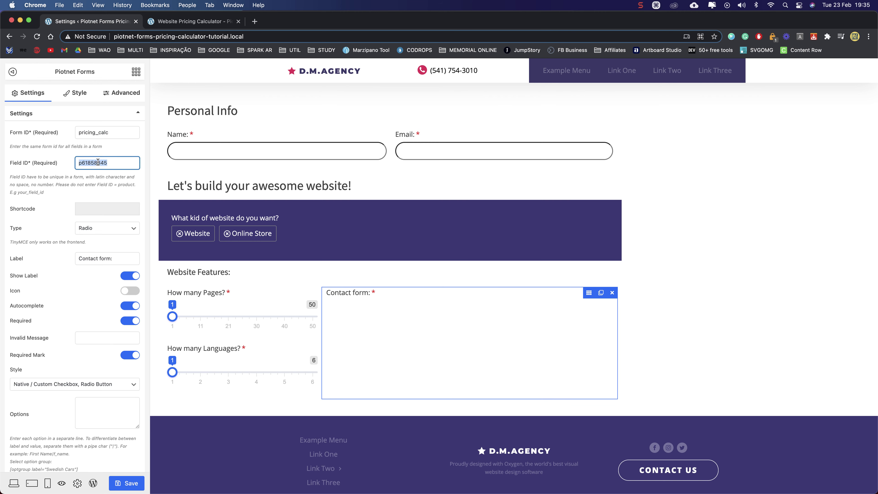
type("contact_form")
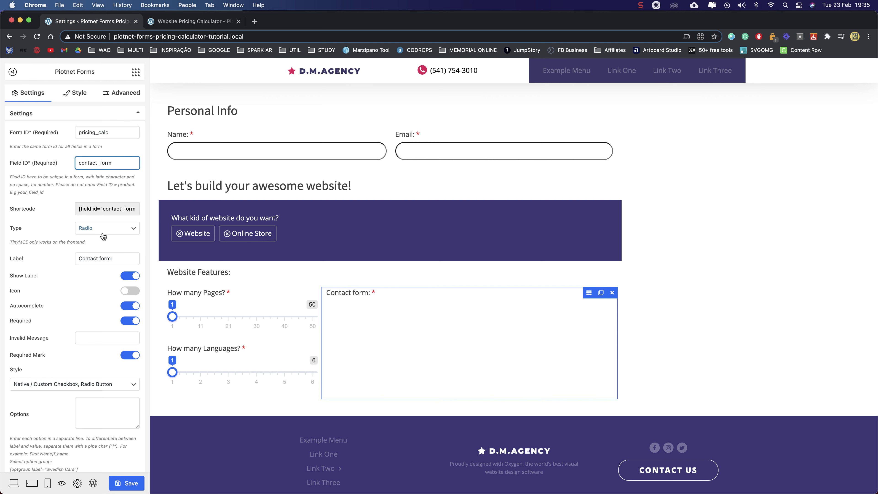
Set the contact form field's style to Button / Button With Icon and add an option labelled Yes with value 100
left_click(51, 388)
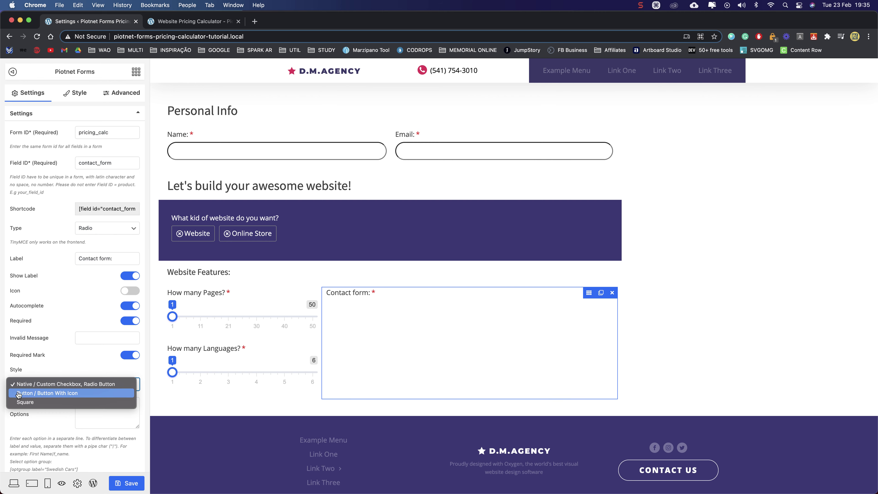
left_click(73, 394)
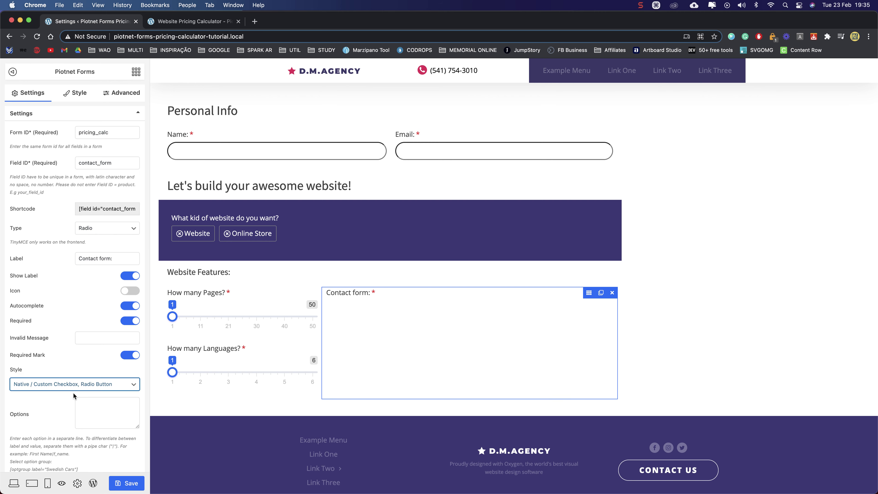
scroll(67, 330, "down", 3)
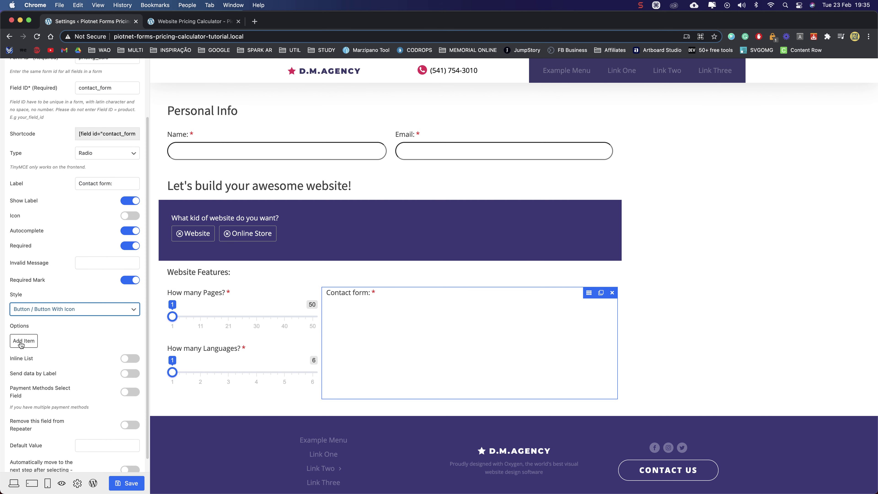
left_click(21, 344)
left_click(42, 370)
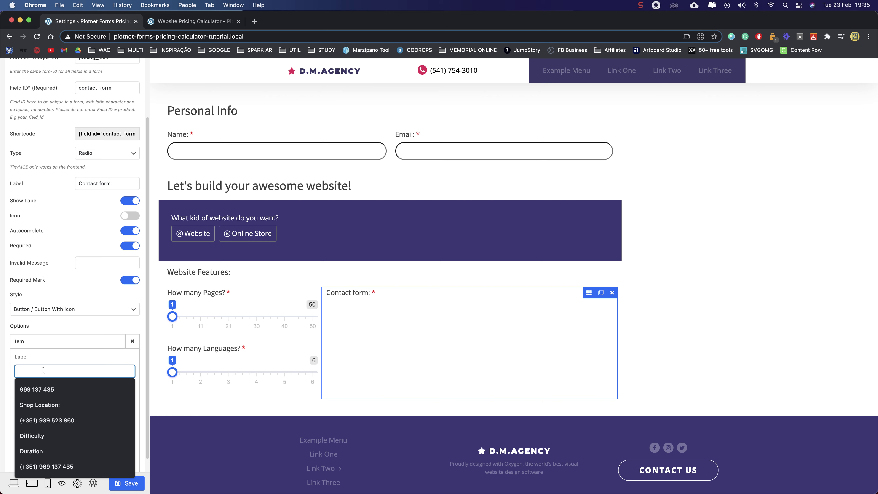
type("Yes")
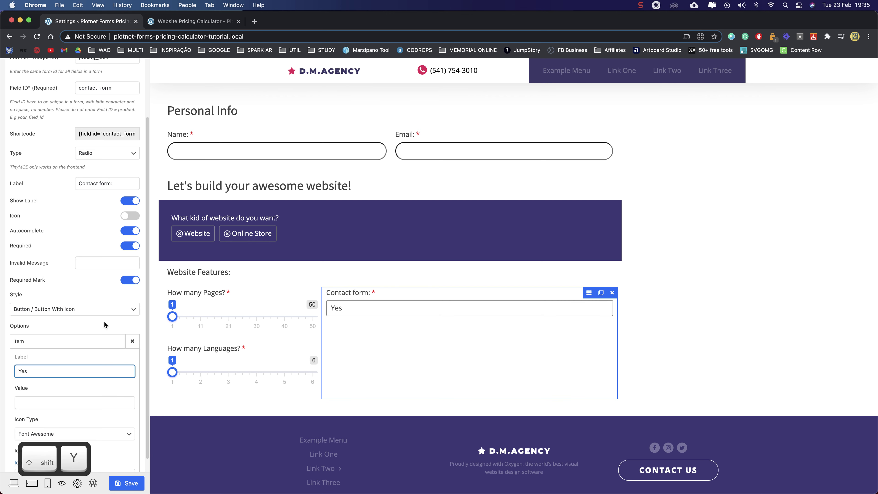
left_click(60, 403)
scroll(66, 396, "down", 3)
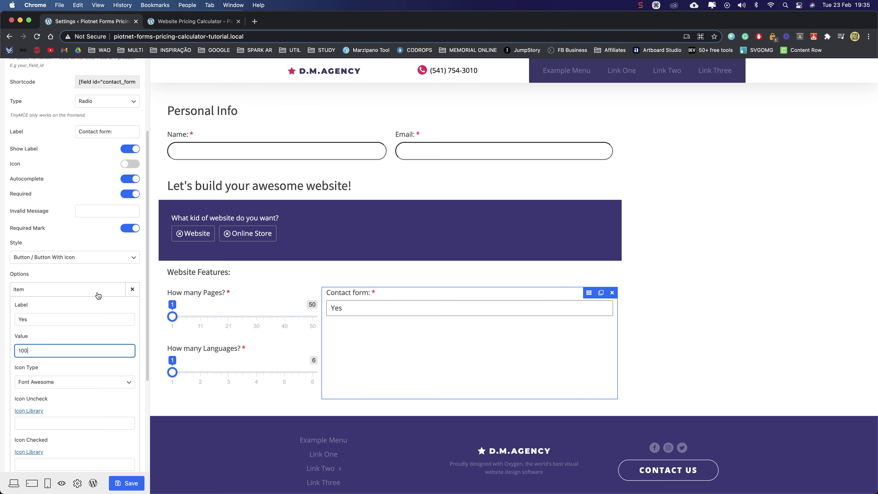
scroll(86, 420, "down", 3)
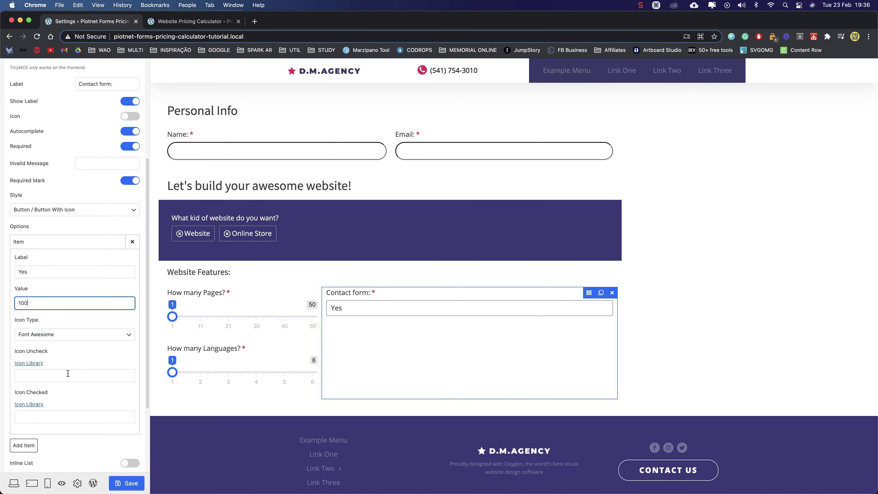
Set the Yes option's unchecked icon to the Font Awesome check icon (fas fa-check)
left_click(59, 375)
left_click(373, 113)
type("chec")
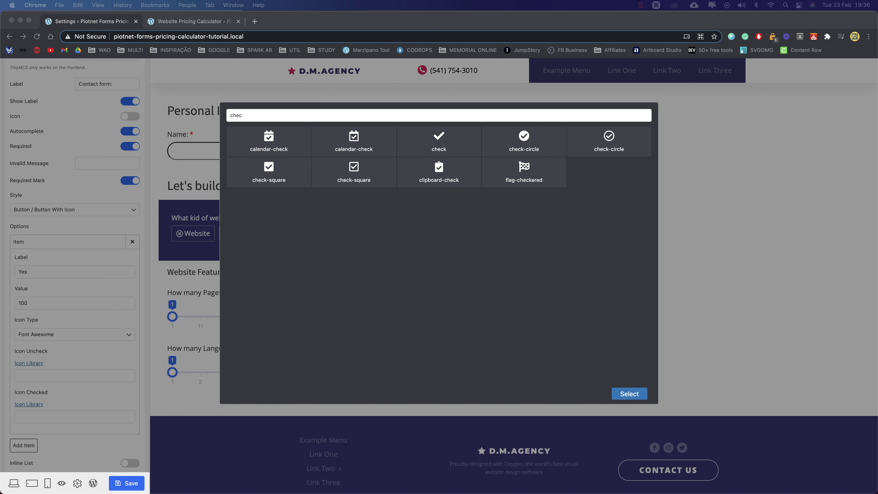
left_click(446, 140)
left_click(438, 140)
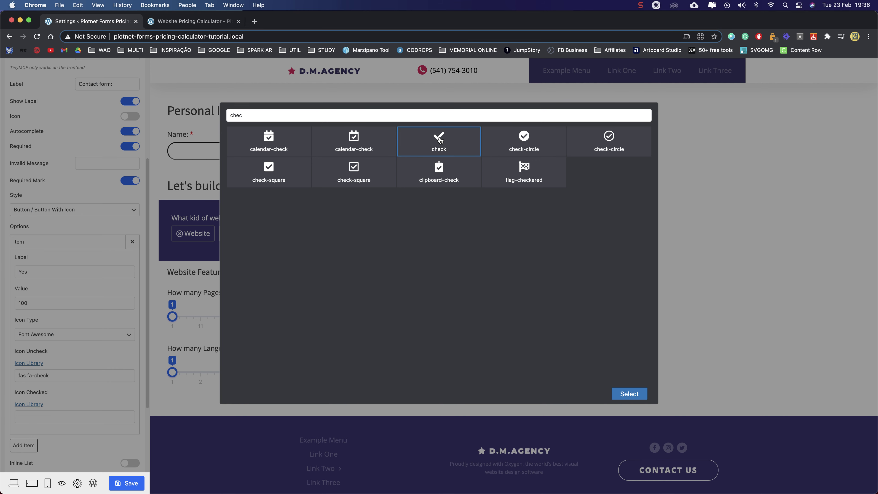
left_click(629, 394)
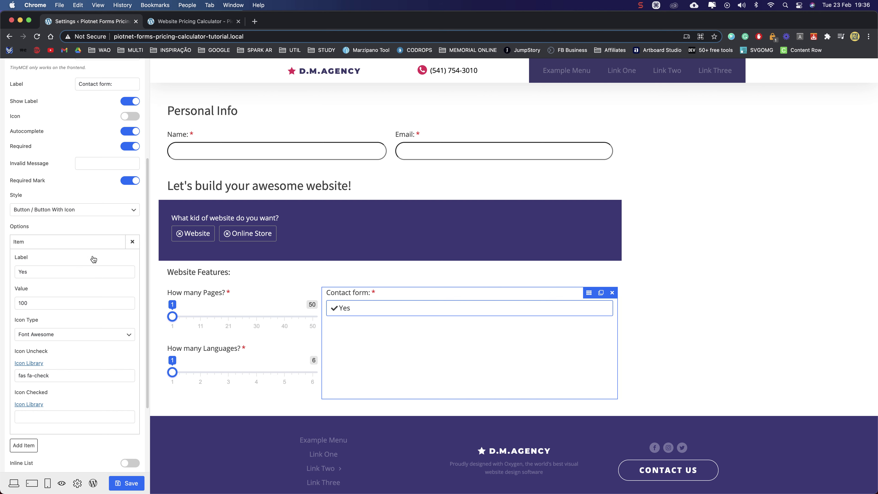
left_click(97, 244)
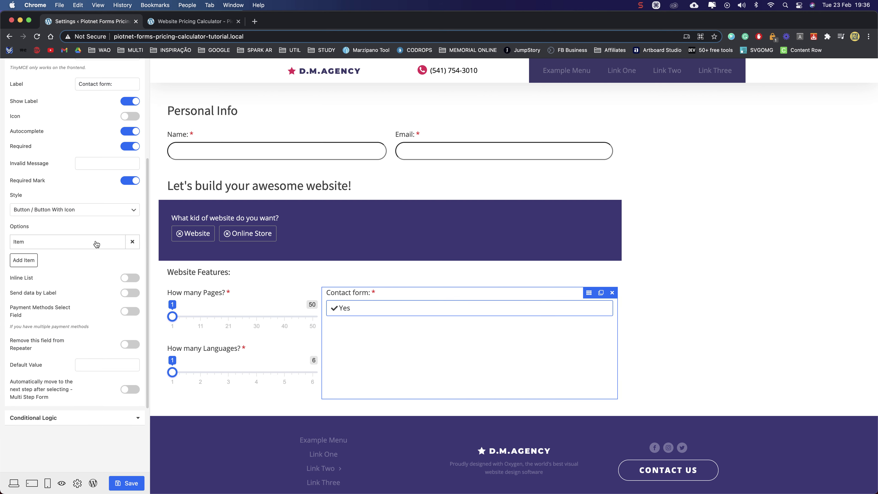
Add a second option labelled No with the Font Awesome times icon (fas fa-times) as its unchecked icon
left_click(20, 262)
left_click(35, 288)
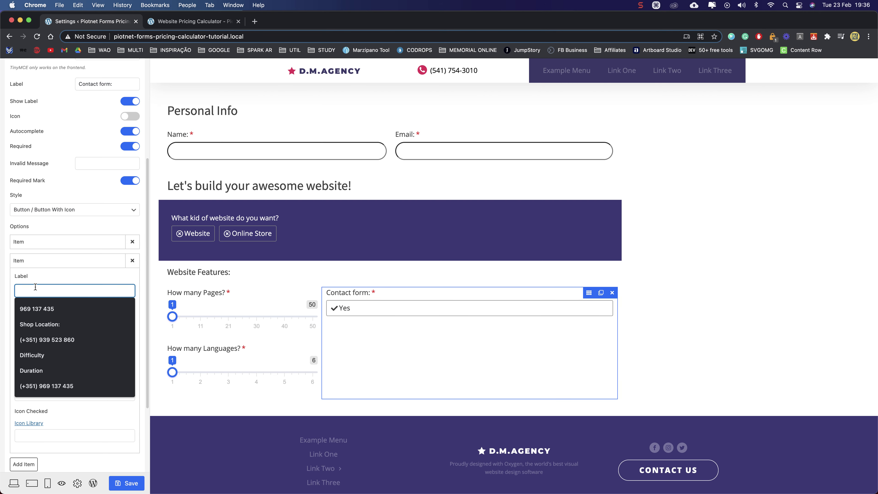
type("No")
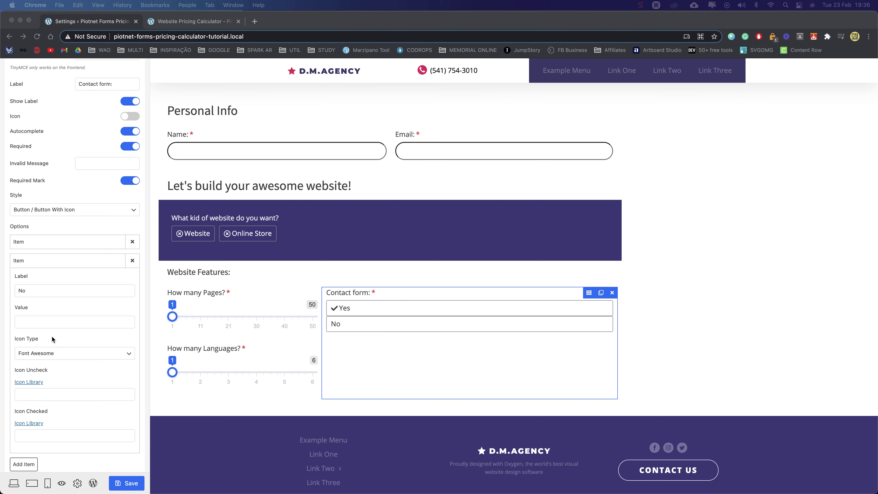
left_click(55, 391)
left_click(332, 117)
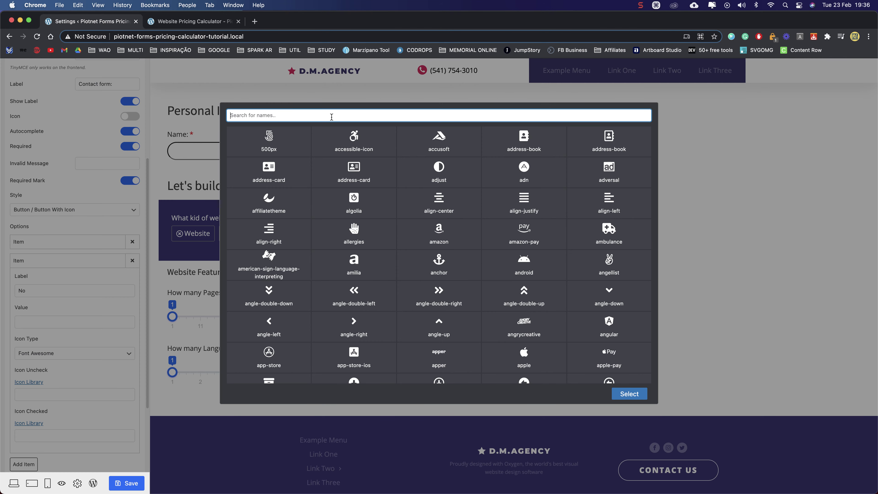
type("times")
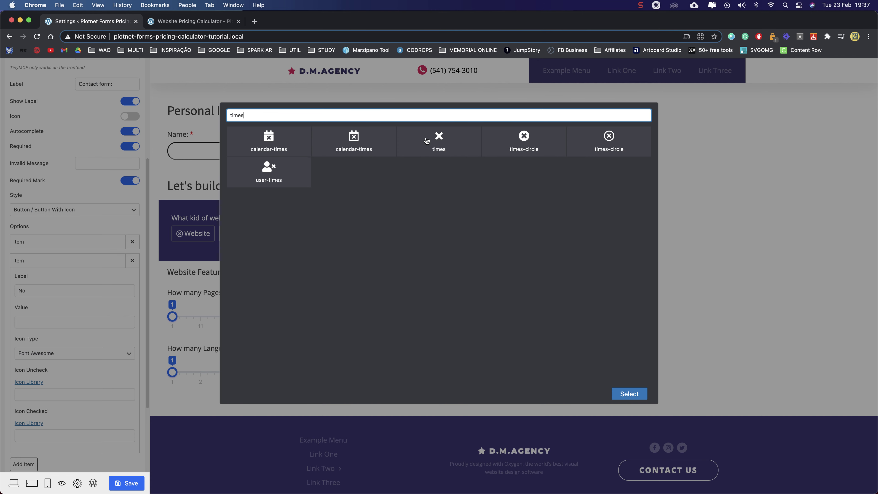
left_click(443, 140)
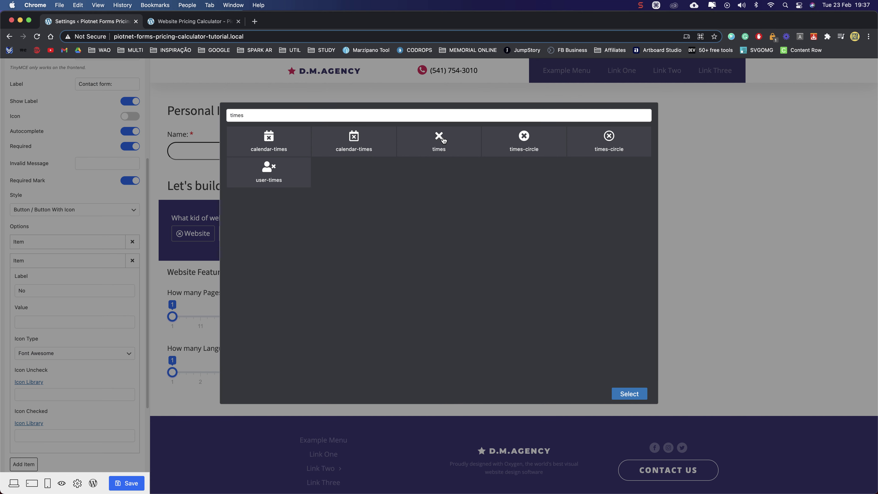
left_click(629, 393)
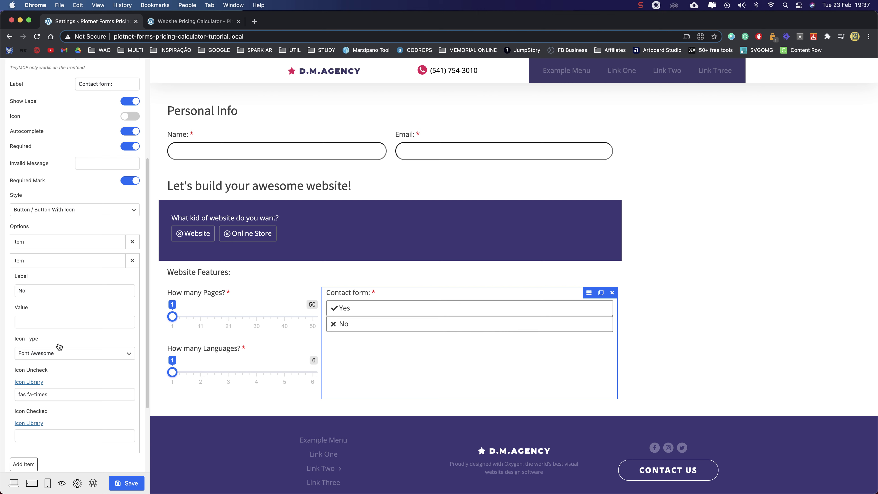
left_click(78, 262)
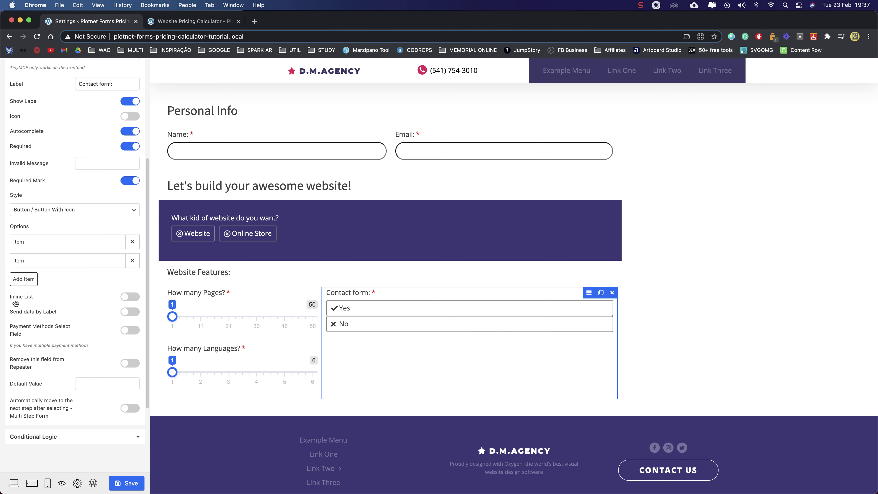
Enable Inline List and Send data by Label for the "Contact form:" field
left_click(125, 299)
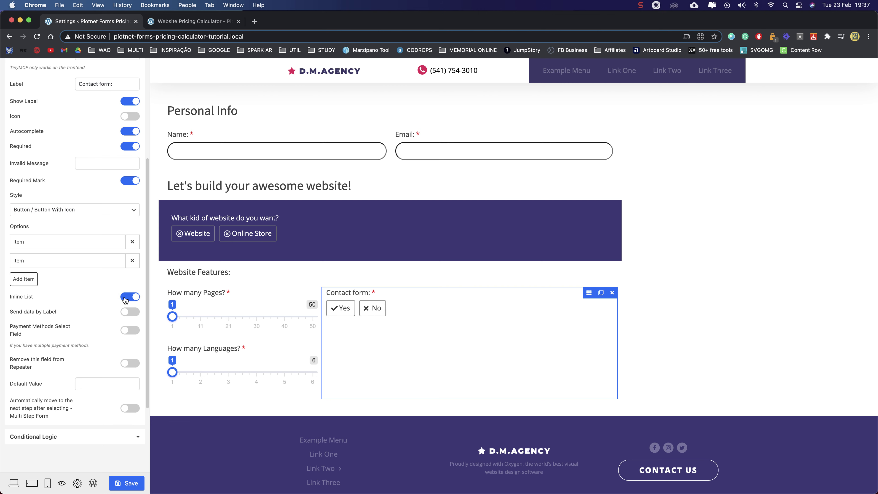
left_click(127, 313)
Copy the recent purple #7674a0 from the Hoverify Color Eyedropper and apply it as the radio buttons' checked-state background color
scroll(84, 308, "up", 3)
scroll(85, 310, "up", 2)
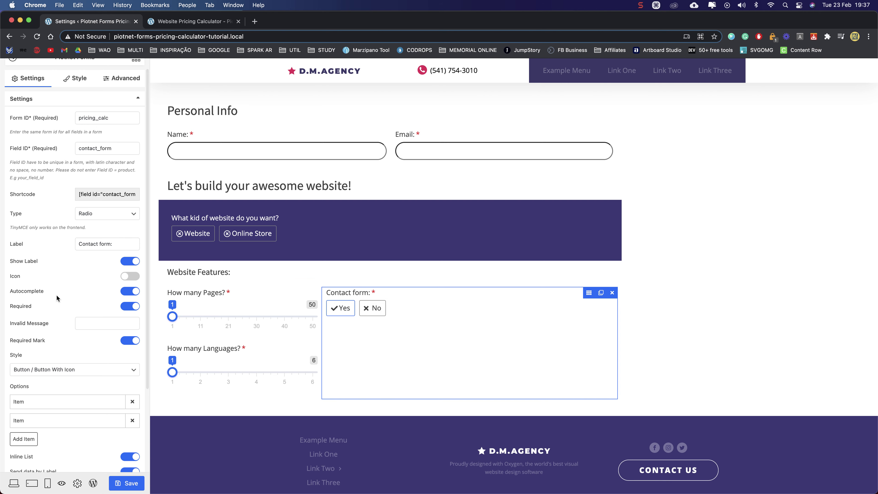
scroll(62, 294, "up", 1)
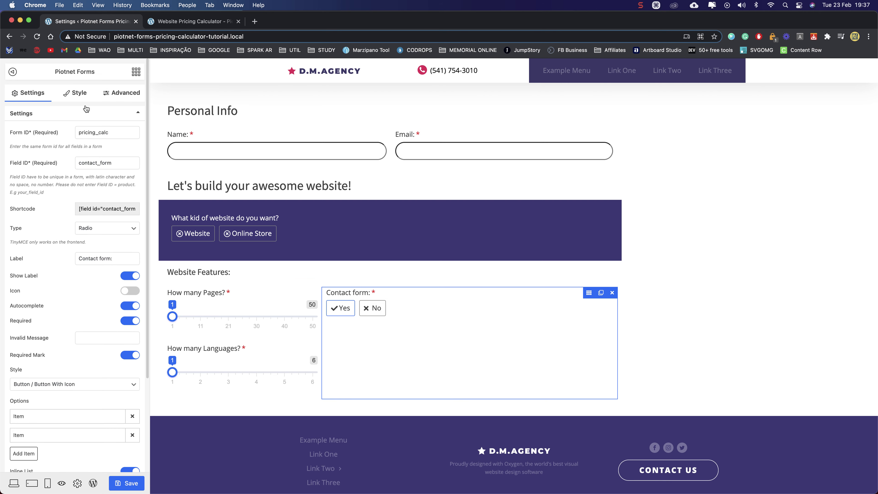
left_click(79, 95)
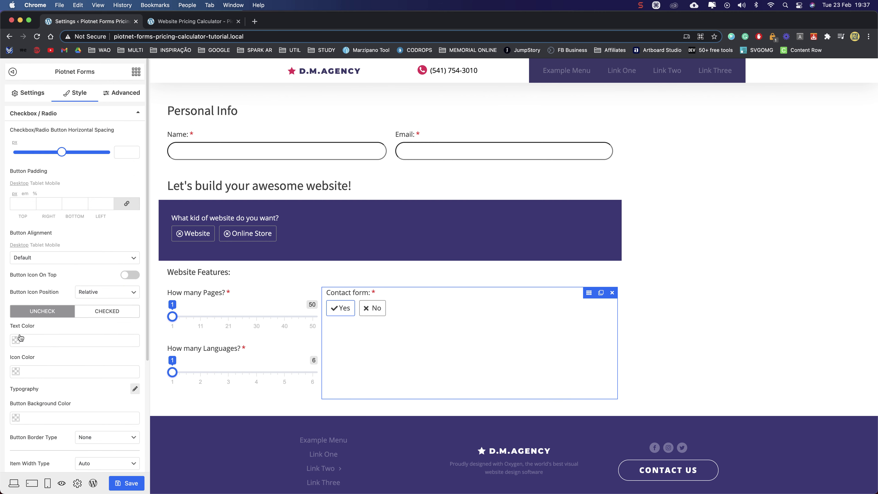
left_click(104, 312)
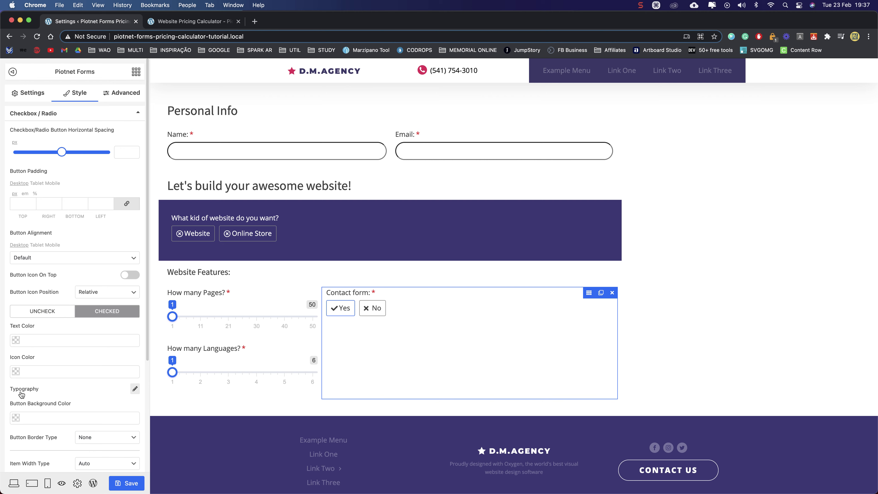
left_click(18, 417)
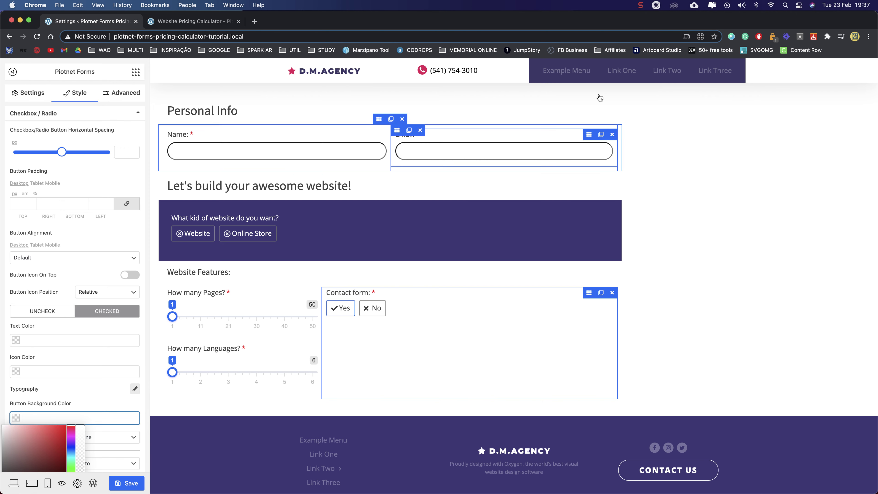
left_click(731, 37)
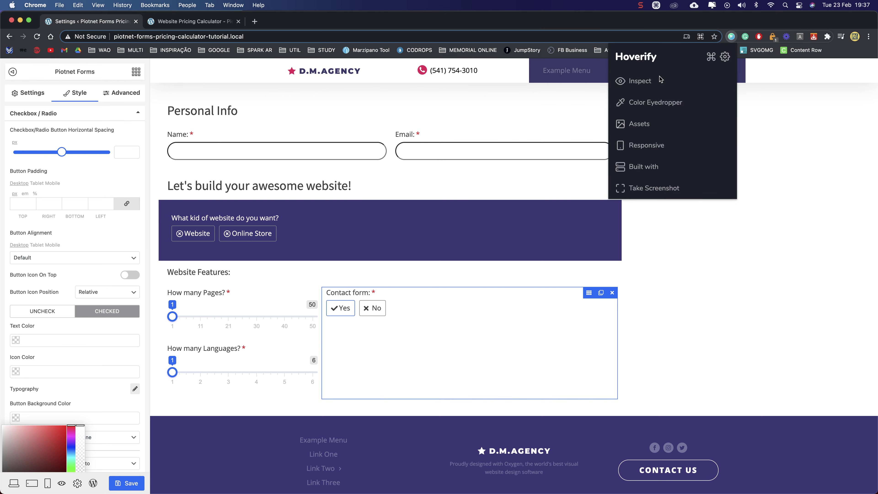
left_click(649, 104)
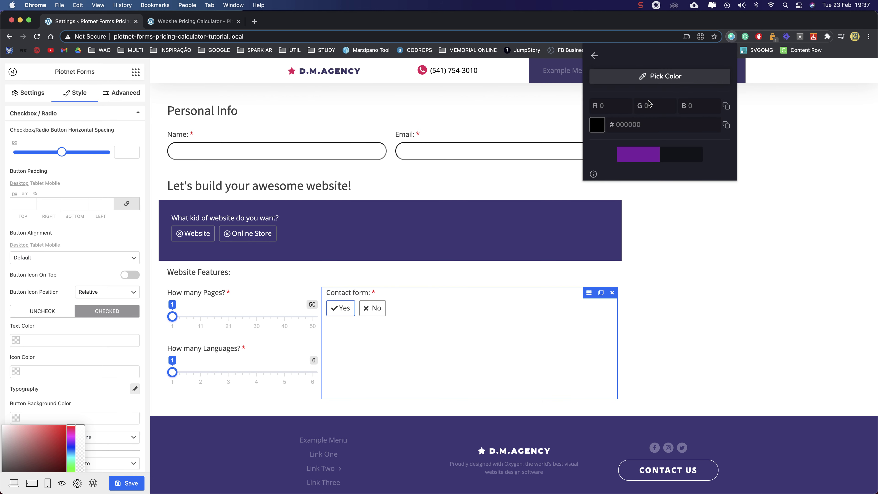
left_click(599, 174)
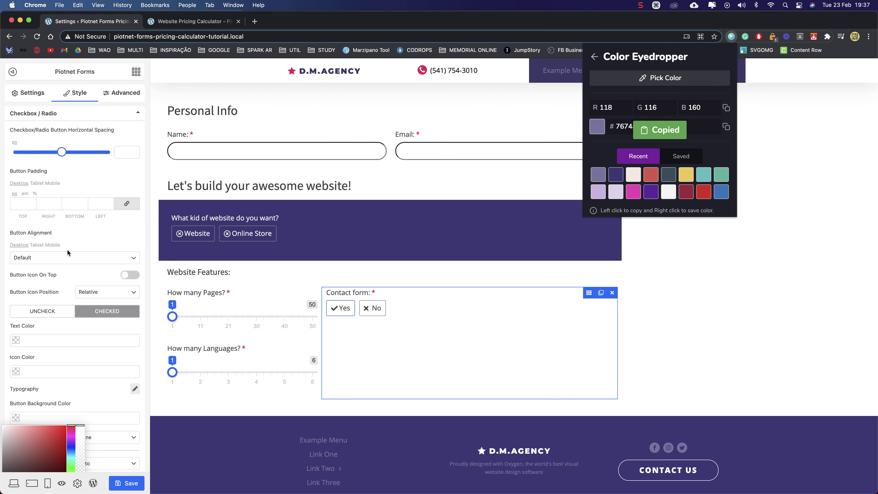
left_click(60, 415)
key("super+v")
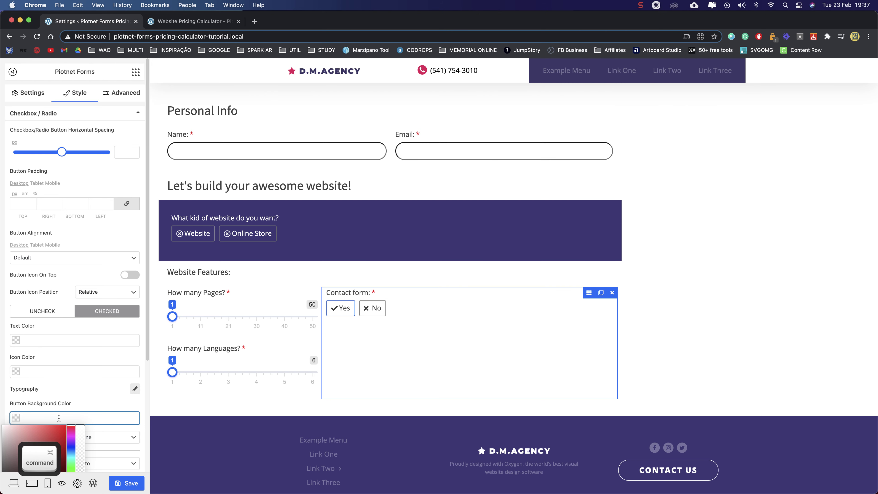
left_click(82, 389)
Give the checked radio buttons a solid border in #7674a0 and test the style by selecting Yes and No
scroll(82, 389, "down", 3)
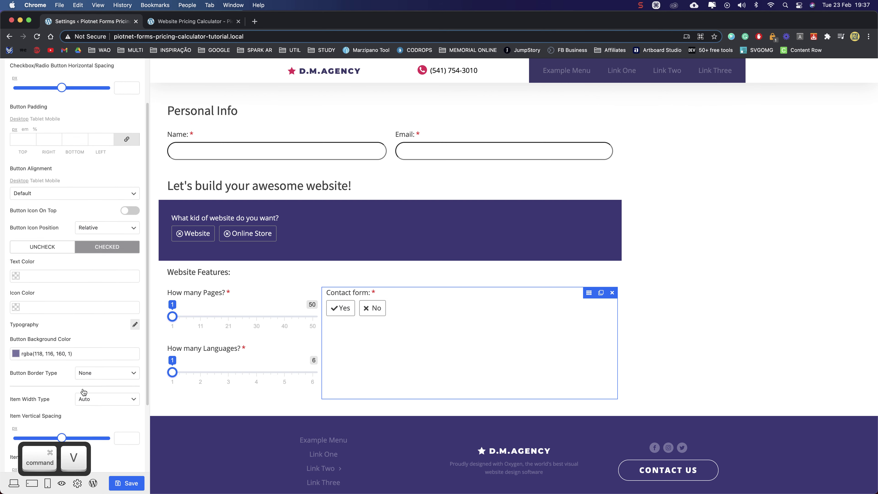
scroll(83, 392, "down", 2)
left_click(90, 342)
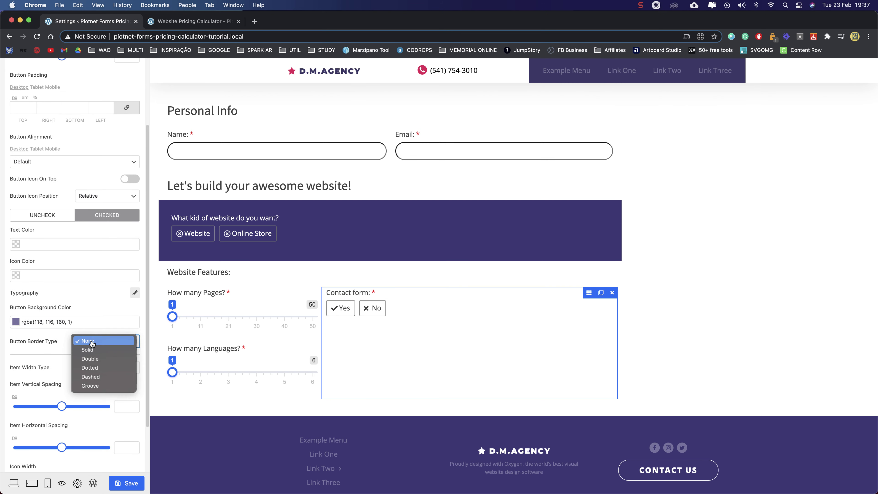
left_click(89, 355)
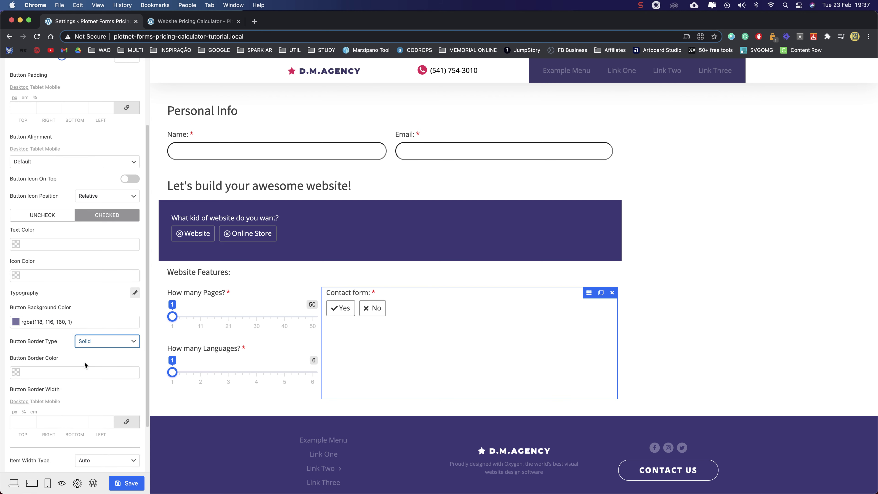
left_click(68, 368)
key("super+v")
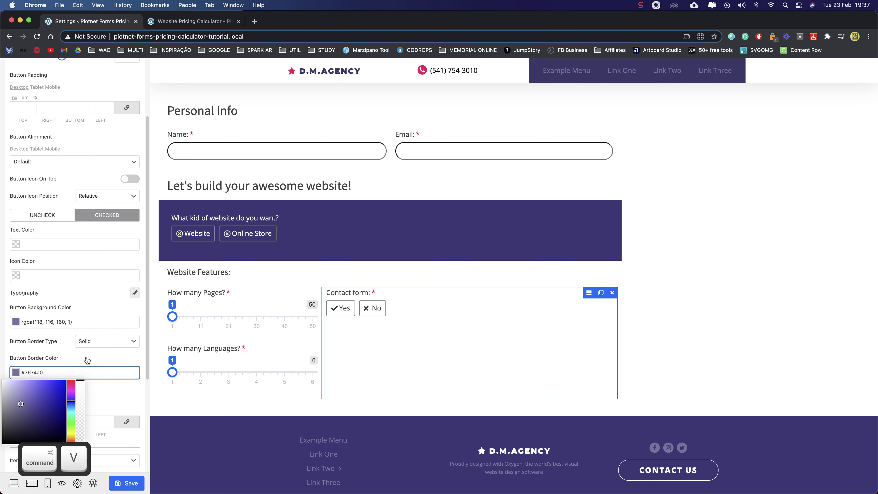
left_click(88, 359)
left_click(368, 311)
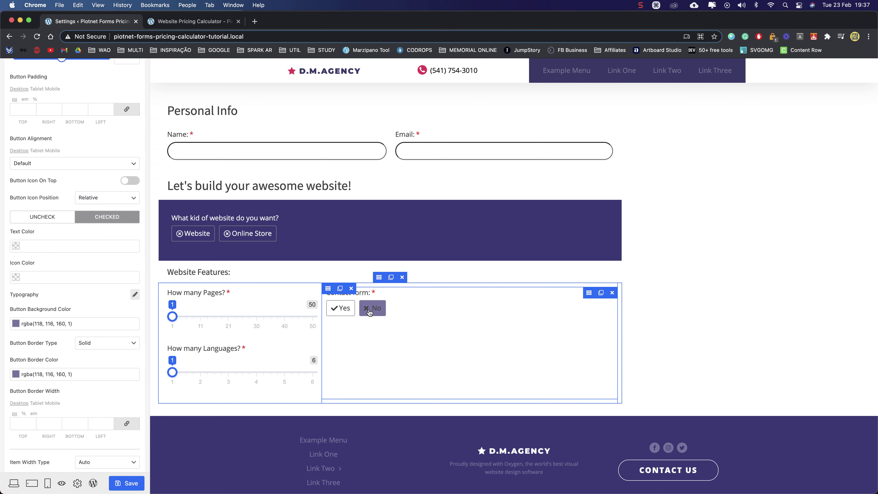
left_click(338, 311)
left_click(375, 311)
left_click(344, 312)
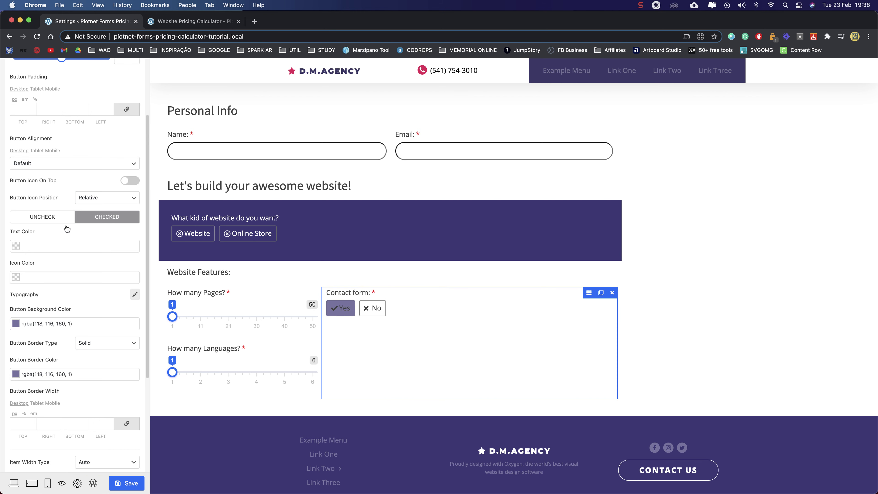
Set the checked-state text and icon colors to white, rgba(255, 255, 255, 1), and test them on the Yes and No options
left_click(15, 246)
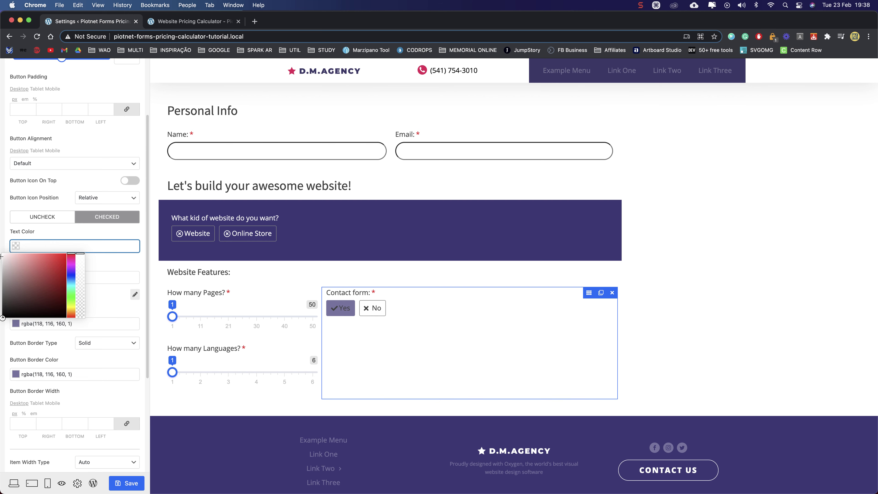
left_click_drag(3, 258, 2, 251)
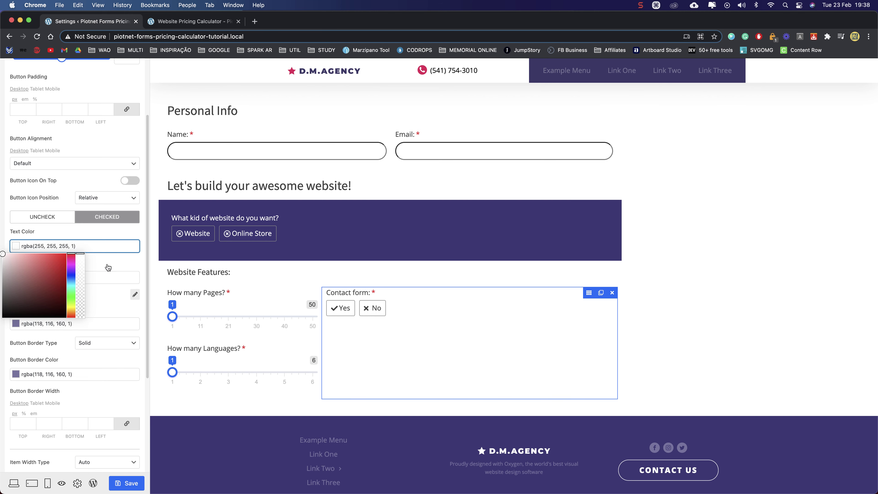
left_click(108, 267)
left_click(17, 276)
left_click(3, 285)
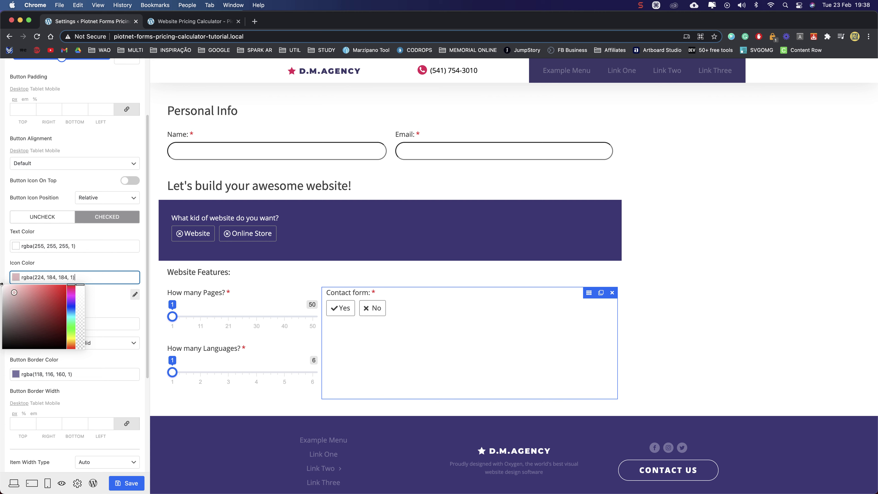
left_click(74, 260)
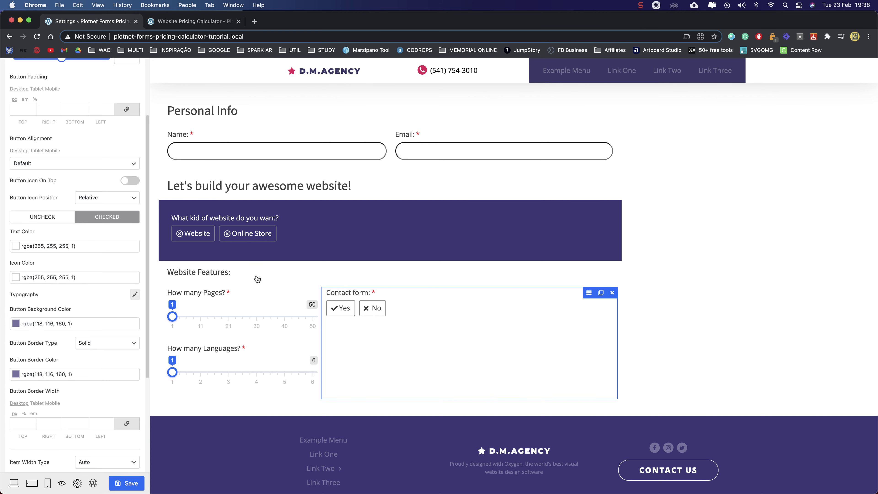
left_click(375, 311)
left_click(337, 313)
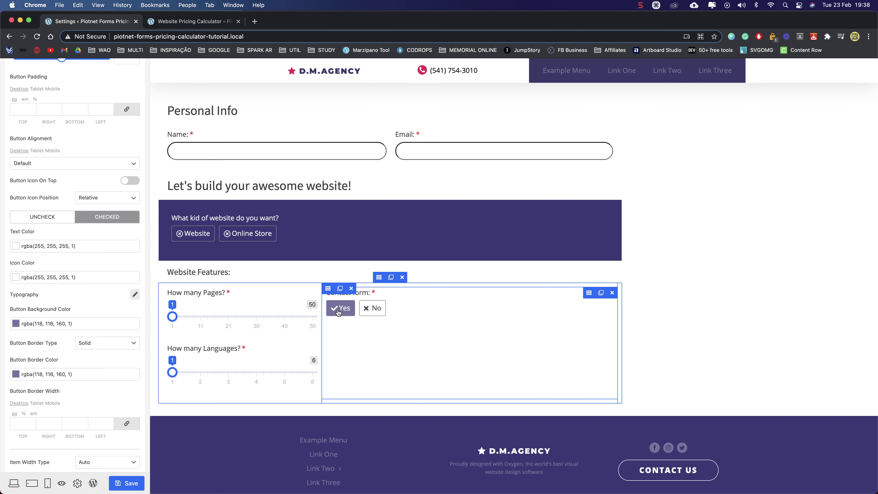
left_click(373, 309)
left_click(340, 311)
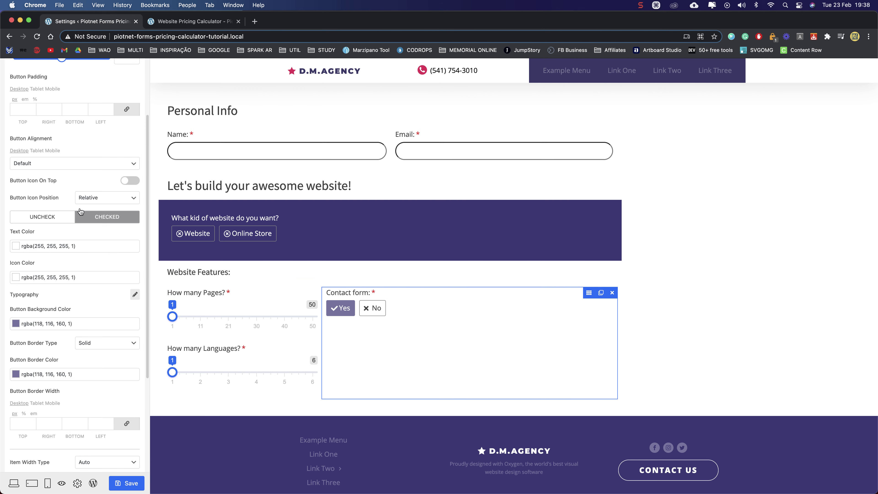
Set the width of the "Contact form:" radio field to 33.33
scroll(81, 212, "up", 5)
left_click(123, 93)
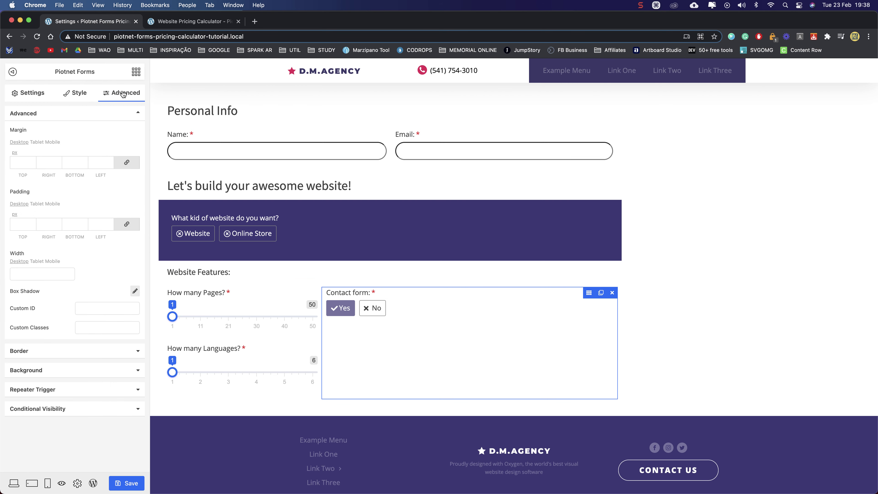
left_click(26, 274)
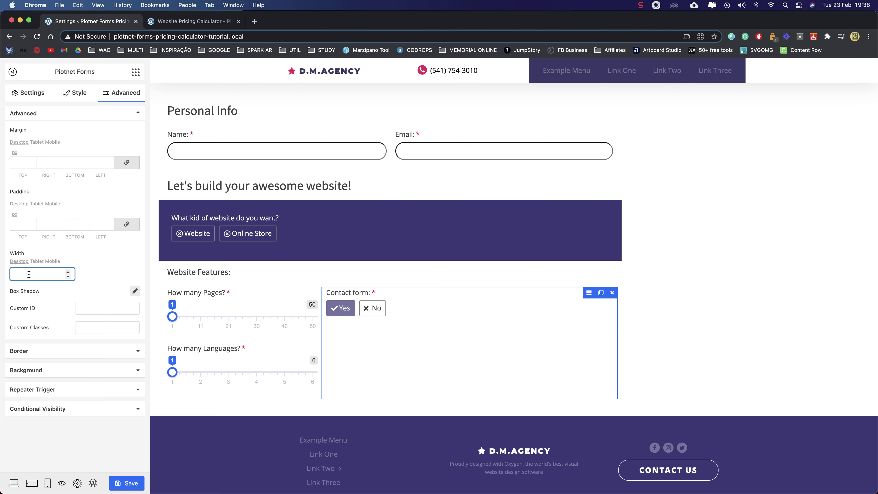
type("33.33")
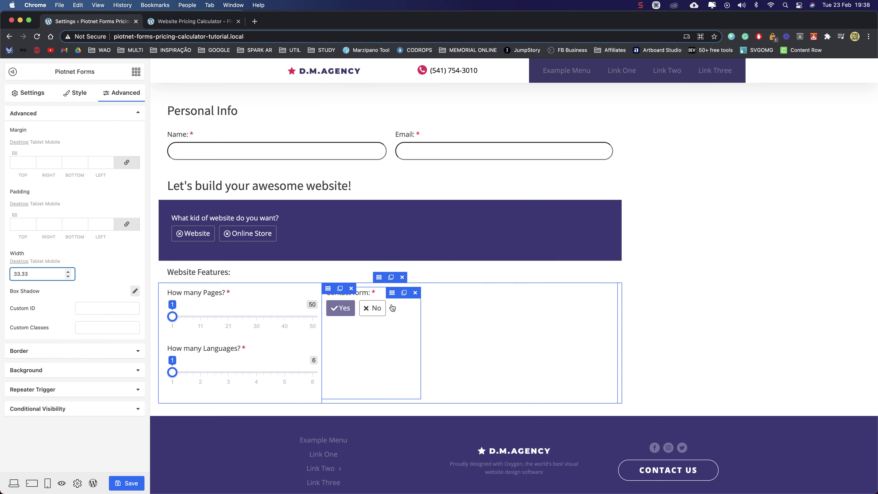
Duplicate the "Contact form:" field five times to make two rows of three radio fields
left_click(404, 293)
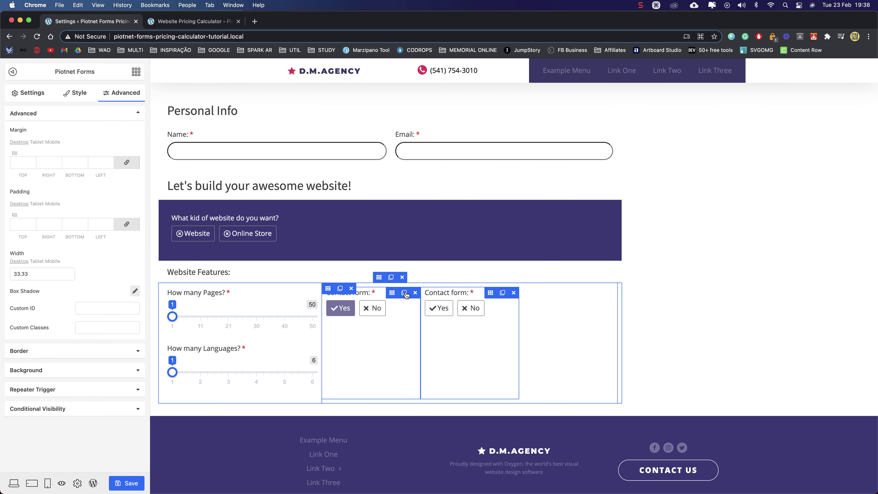
left_click(404, 293)
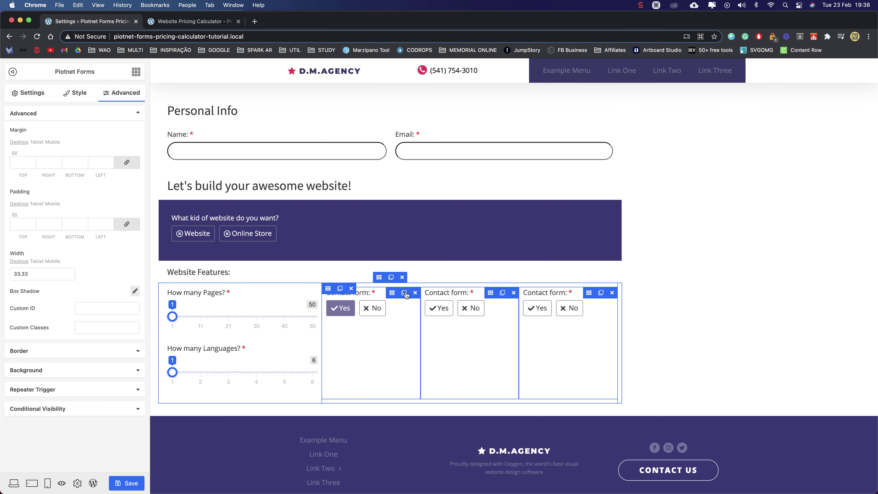
left_click(405, 293)
left_click(404, 293)
left_click(405, 293)
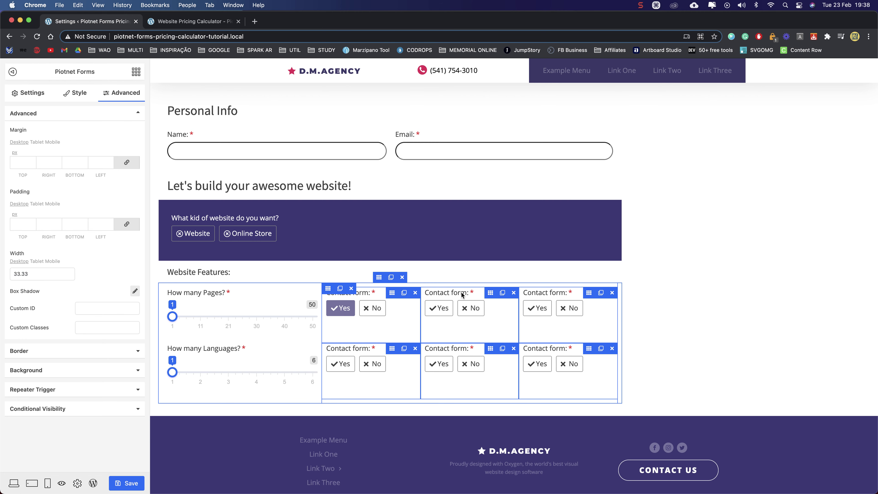
Change the label of the second radio field in the upper row to "Custom 404 Page:"
left_click(490, 294)
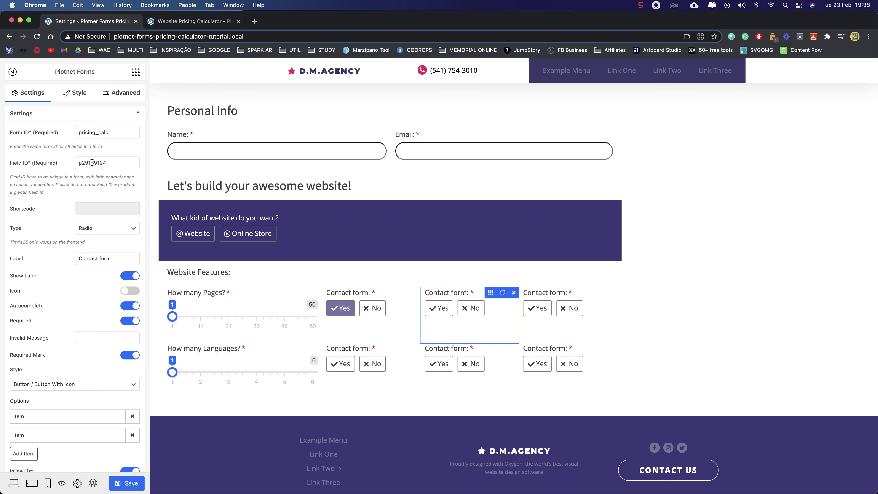
double_click(91, 259)
left_click(108, 258)
key("shift+Up")
type("Custom 4040:")
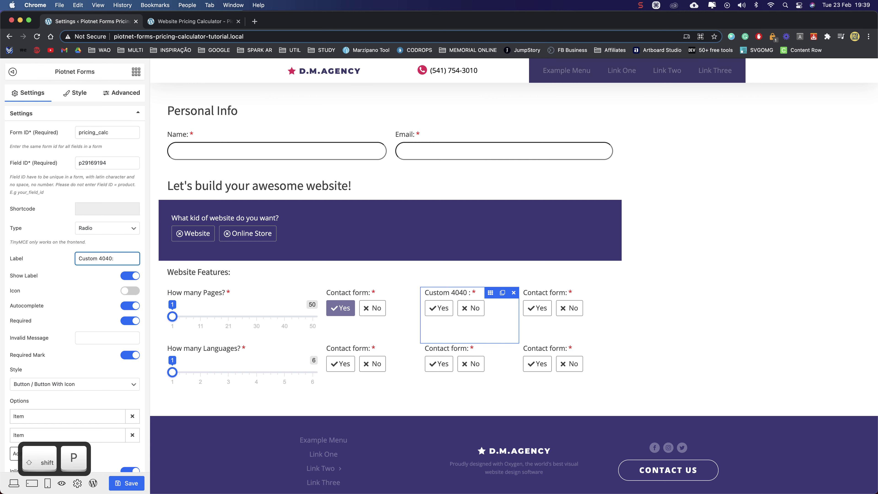
type(" Page:")
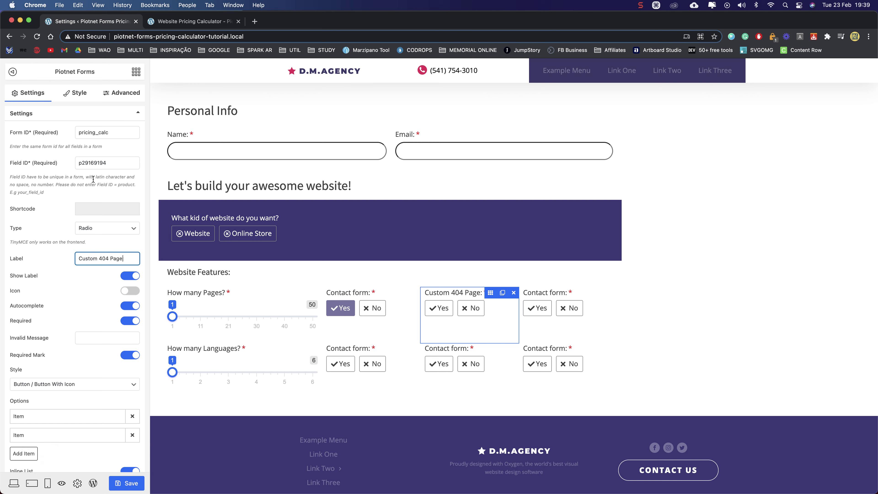
Set the field ID of the Custom 404 Page field to custom_404 and save the form
double_click(93, 165)
type("c")
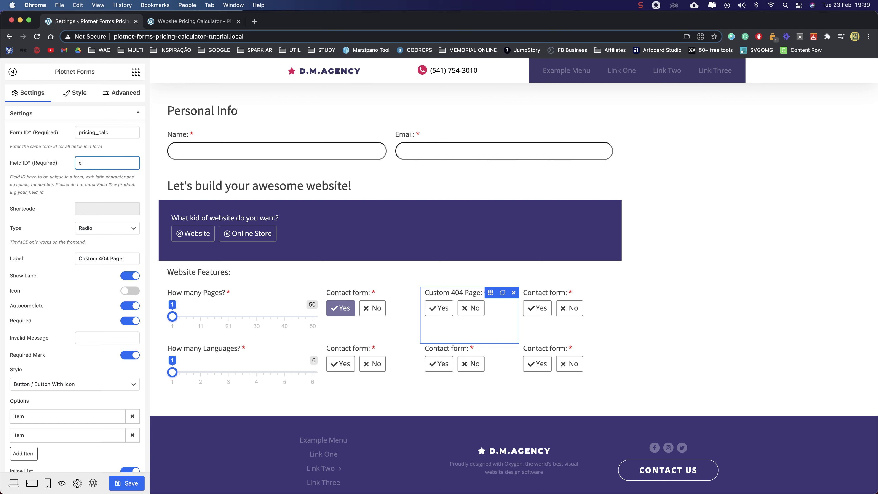
type("ustom_")
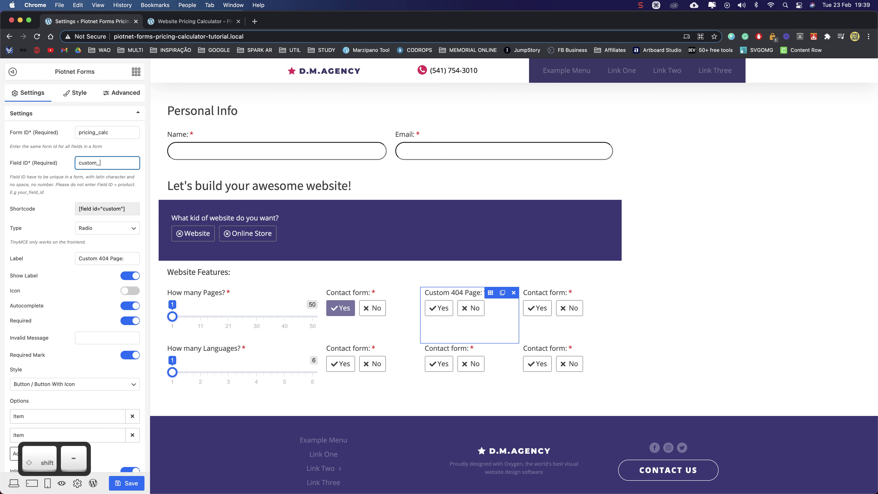
type("4040")
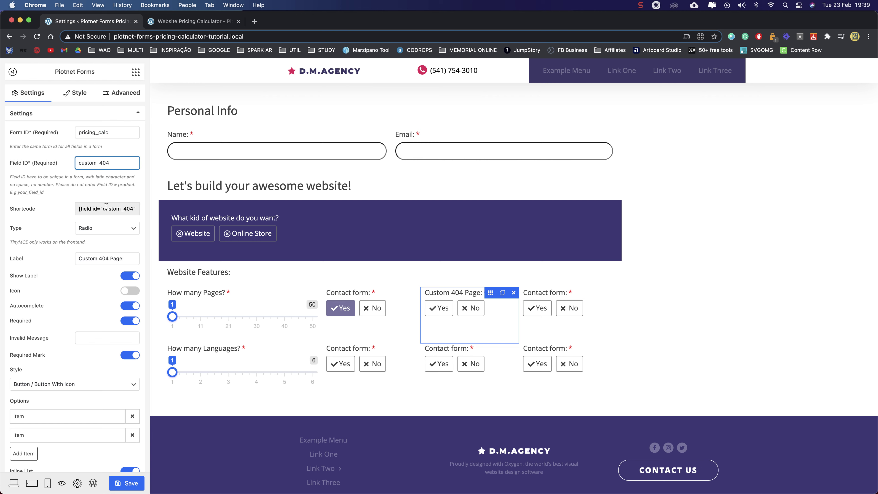
left_click(127, 483)
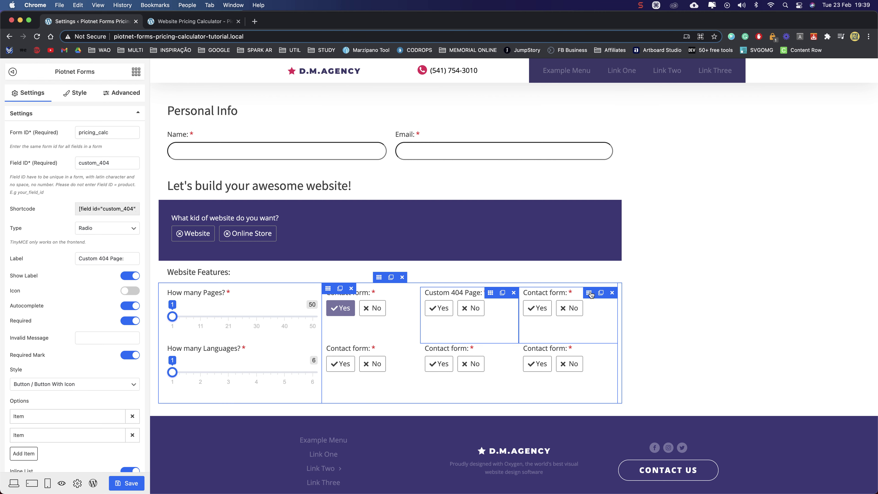
Change the label of the third radio field in the upper row to "Photo Gallery:"
left_click(591, 293)
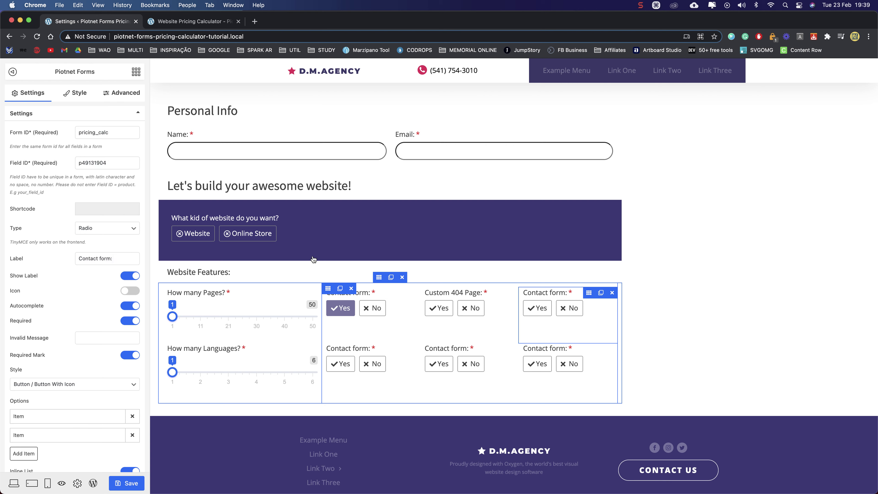
double_click(106, 258)
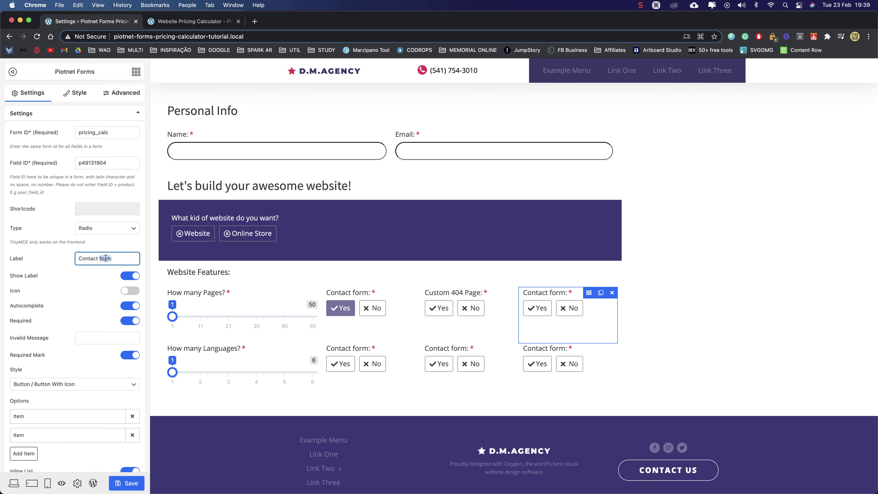
key("shift+Up")
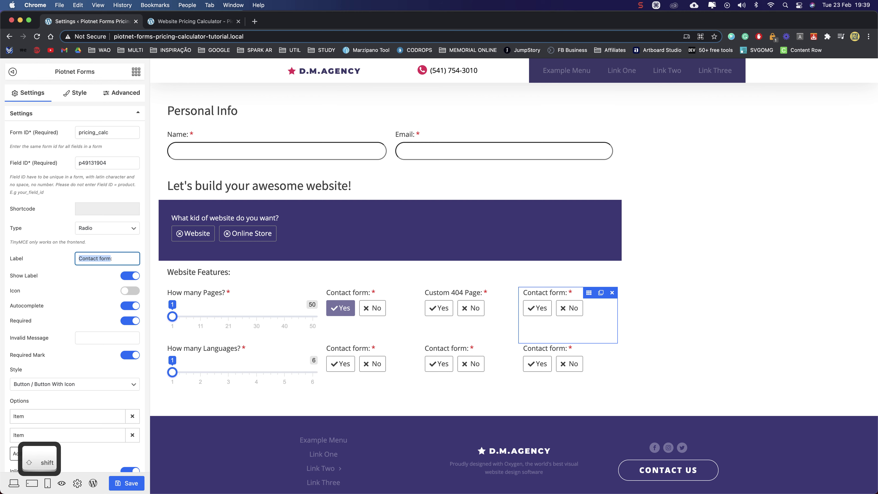
type("Photo Gallery:")
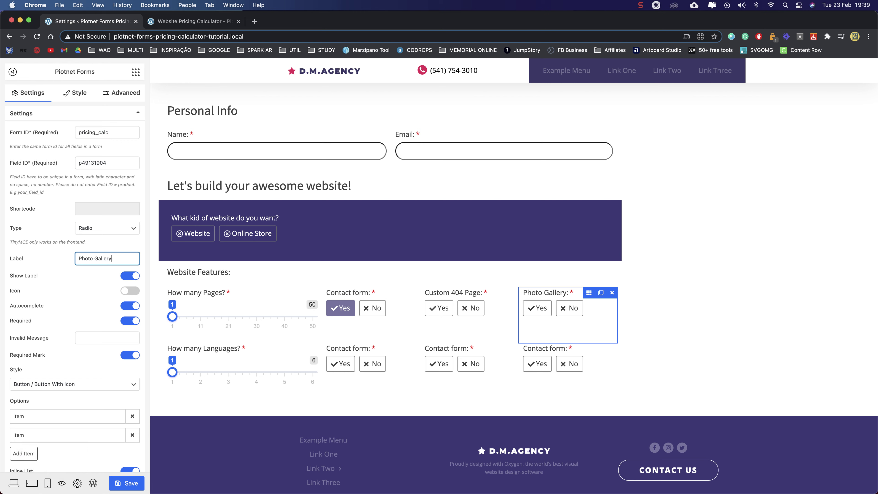
Set the Photo Gallery field's ID to photo_gallery and expand its first option item to check the settings
double_click(90, 166)
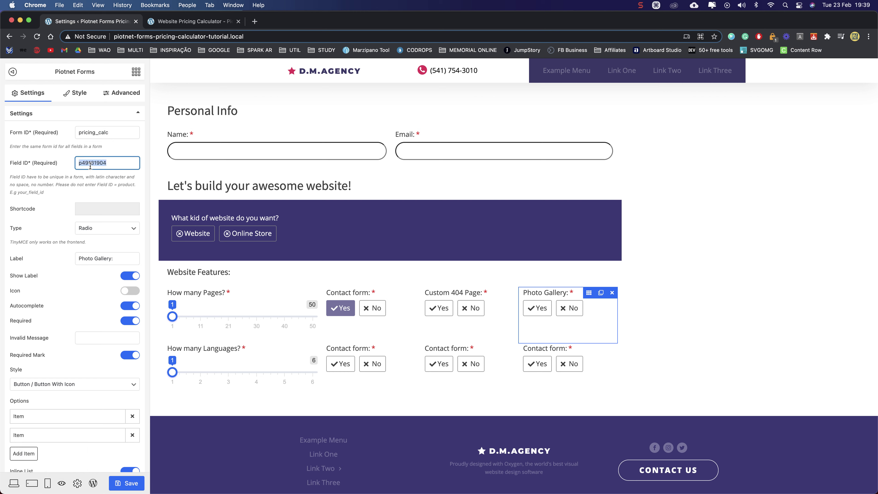
type("ophoto")
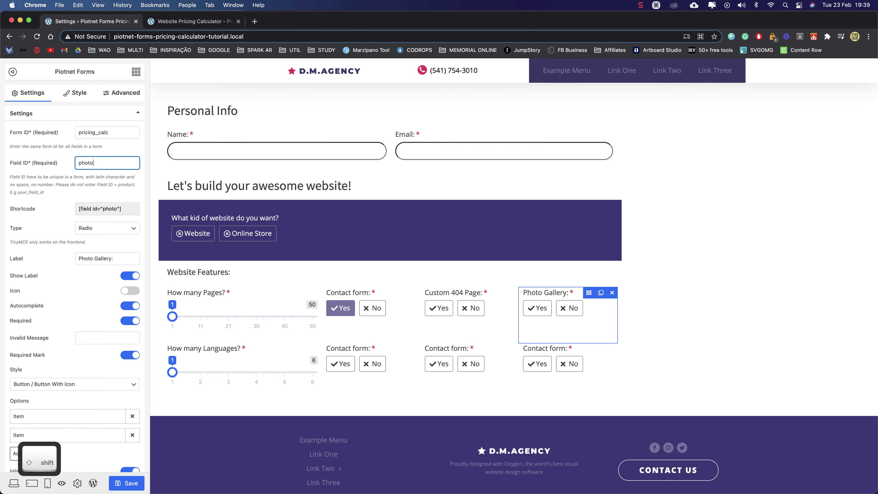
type("_gallery")
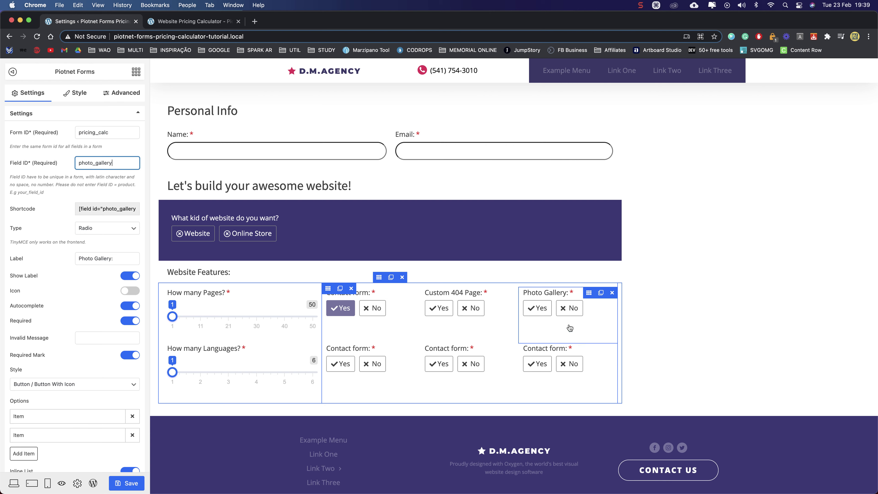
scroll(41, 403, "down", 4)
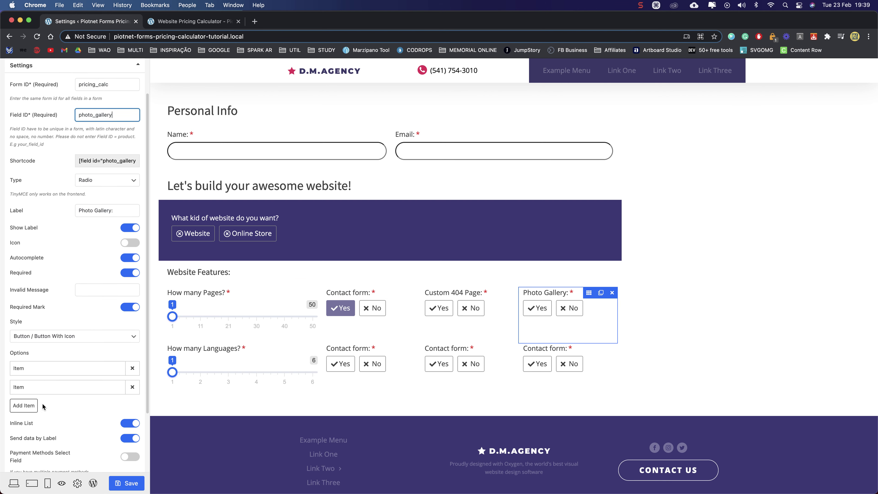
left_click(34, 348)
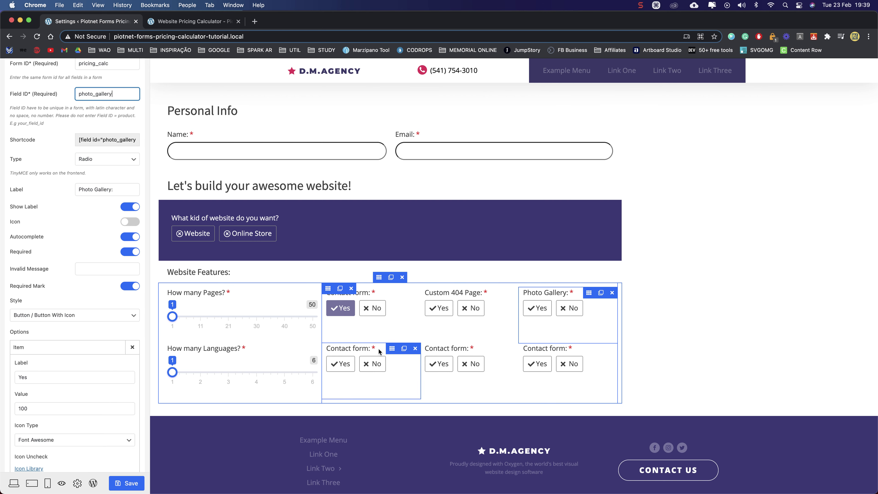
Label the first radio field in the lower row "Lead capture:" and set its field ID to lead_capture
left_click(393, 350)
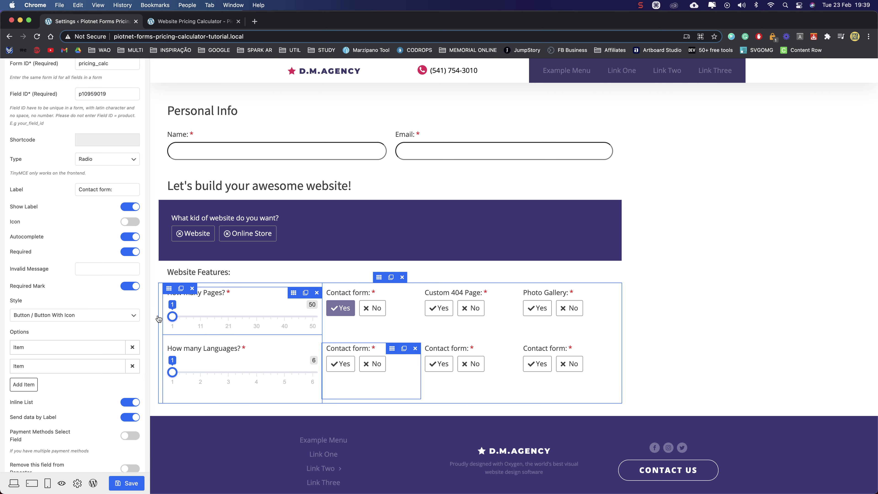
double_click(101, 190)
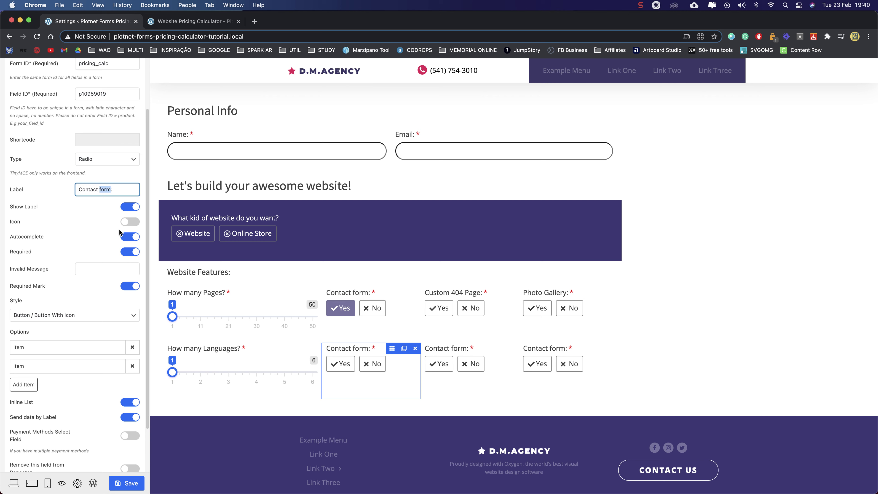
key("shift+Up")
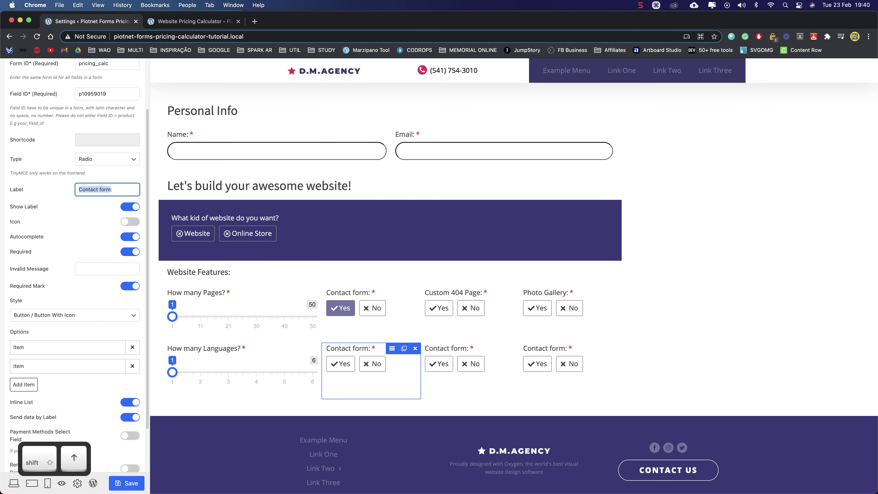
type("Lead Ca")
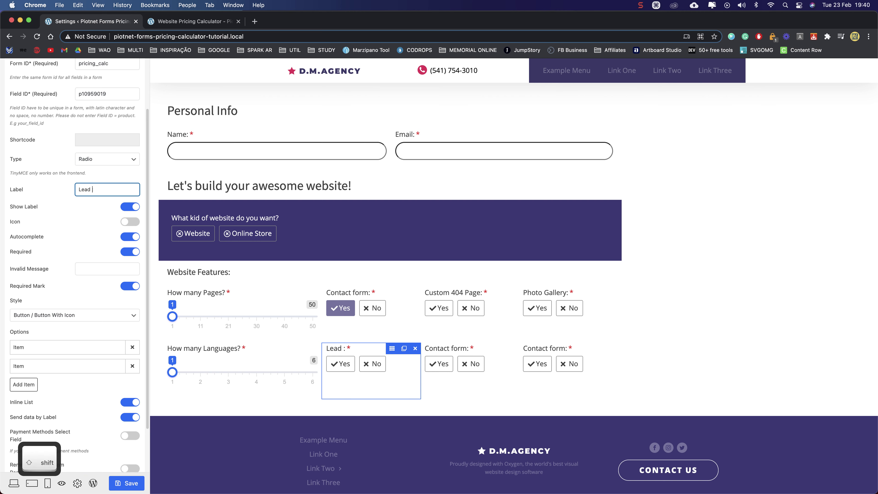
key("BackSpace")
key("BackSpace")
type("capture")
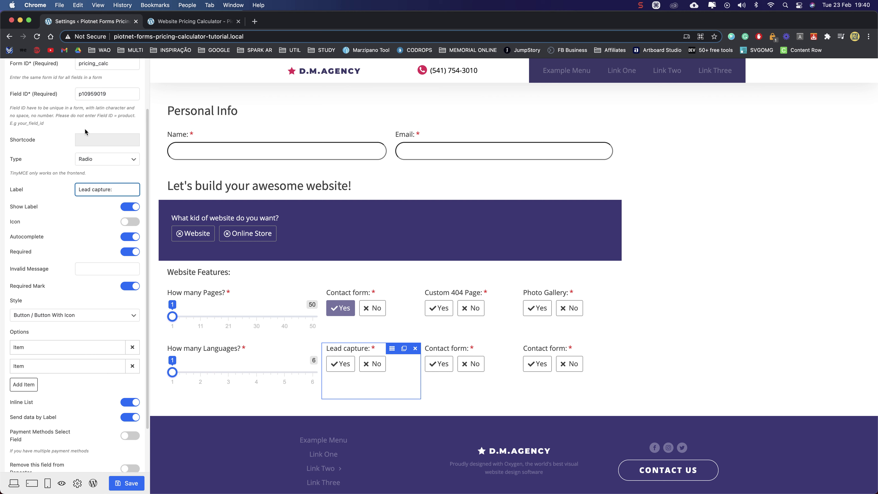
left_click(87, 92)
type("lead_capture")
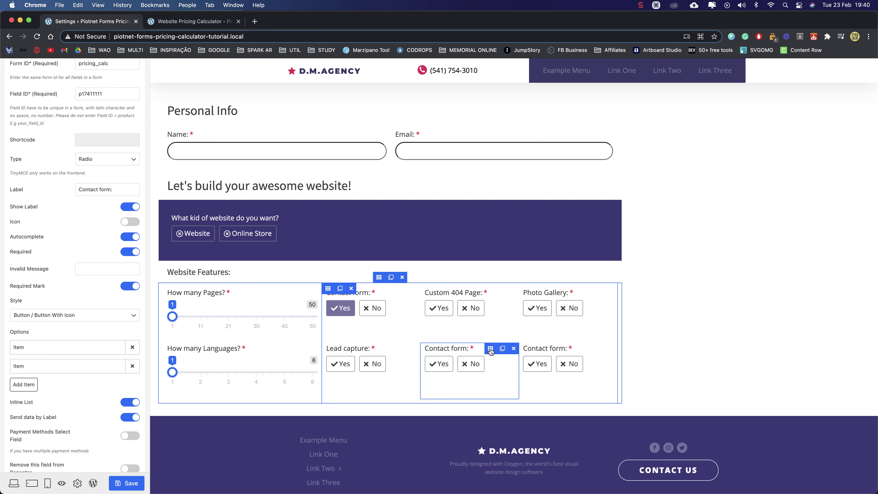
Label the middle radio field in the lower row "Google Map Location:" and set its field ID to google_map
left_click(491, 349)
left_click(109, 190)
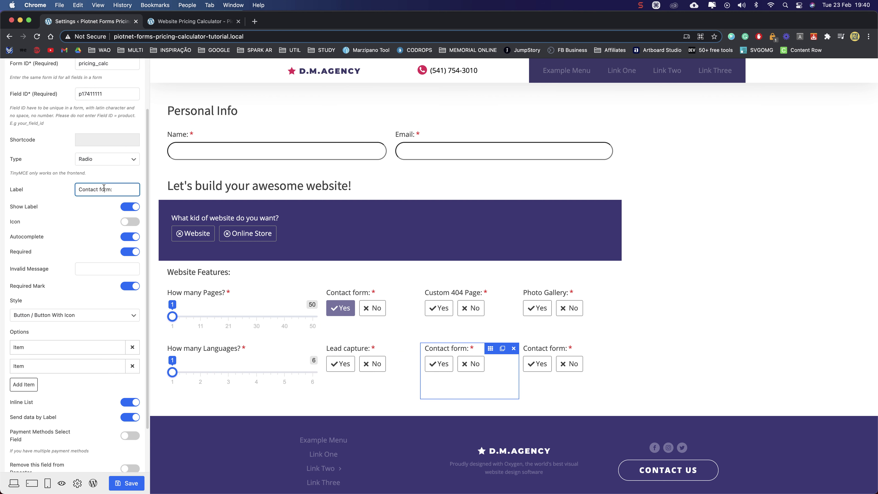
key("shift+Up")
type("Google MAp:")
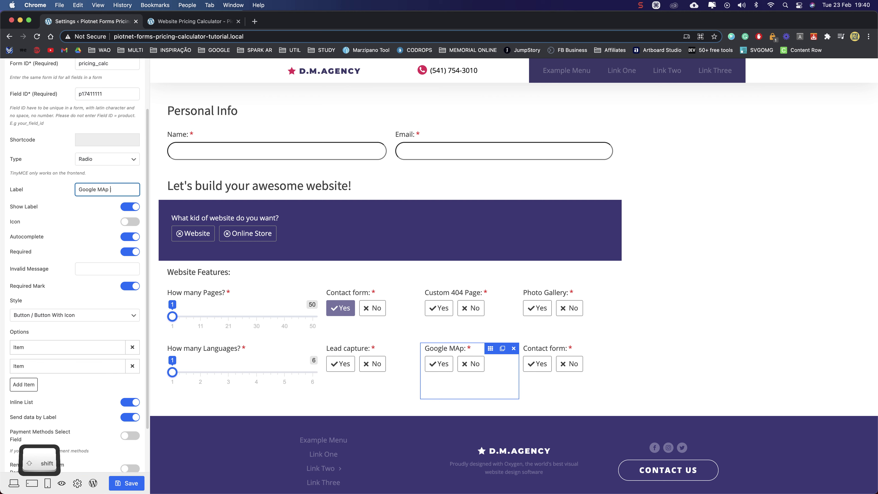
type("ap Location:")
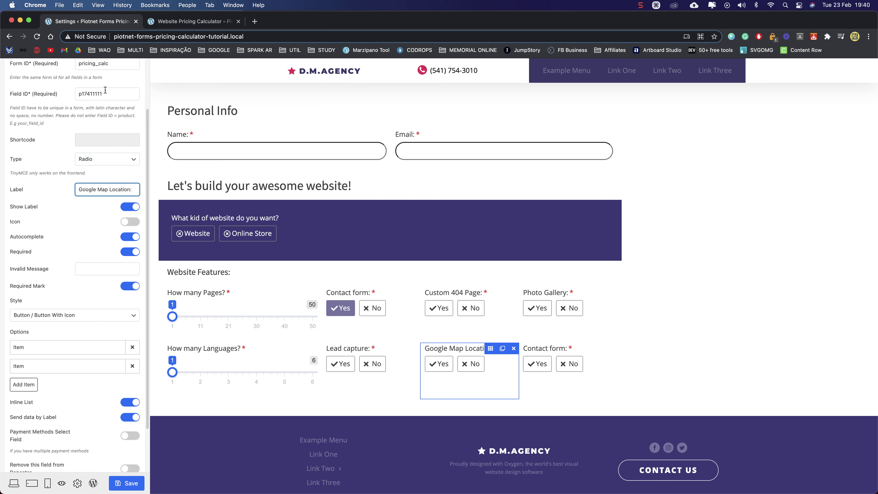
double_click(106, 90)
type("google_map")
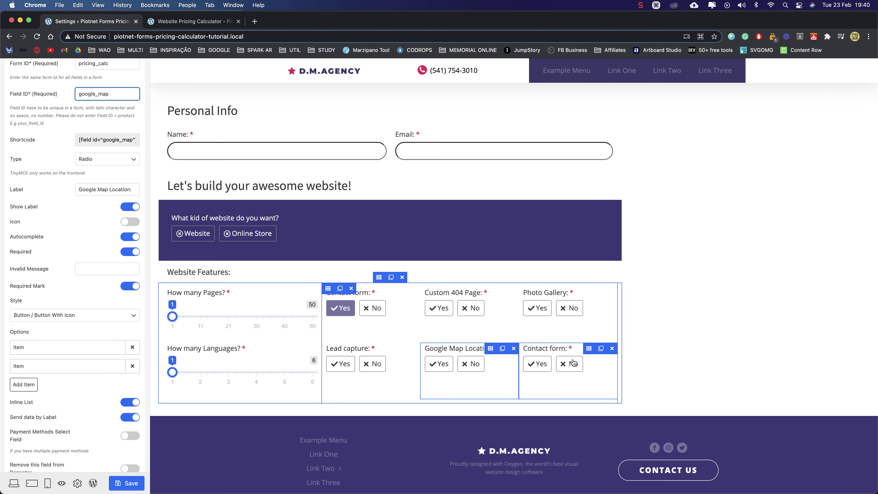
Change the label of the last radio field in the lower row to "Integrated Blog:"
left_click(589, 351)
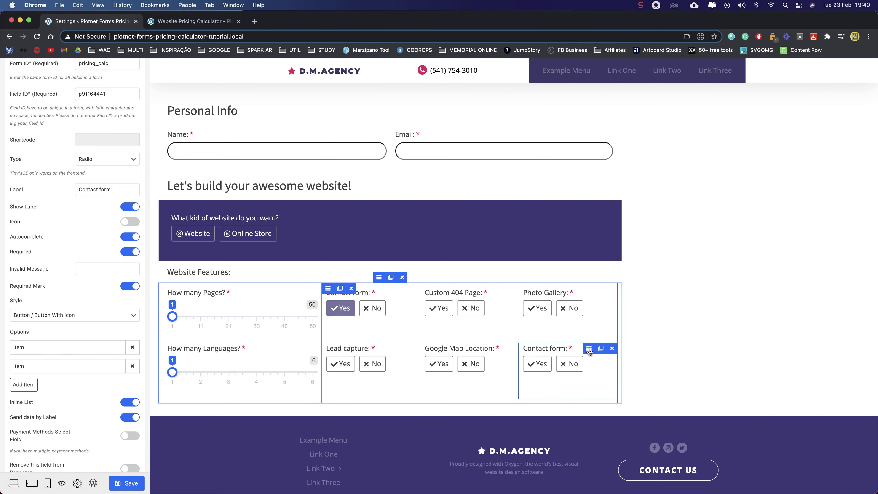
left_click(109, 190)
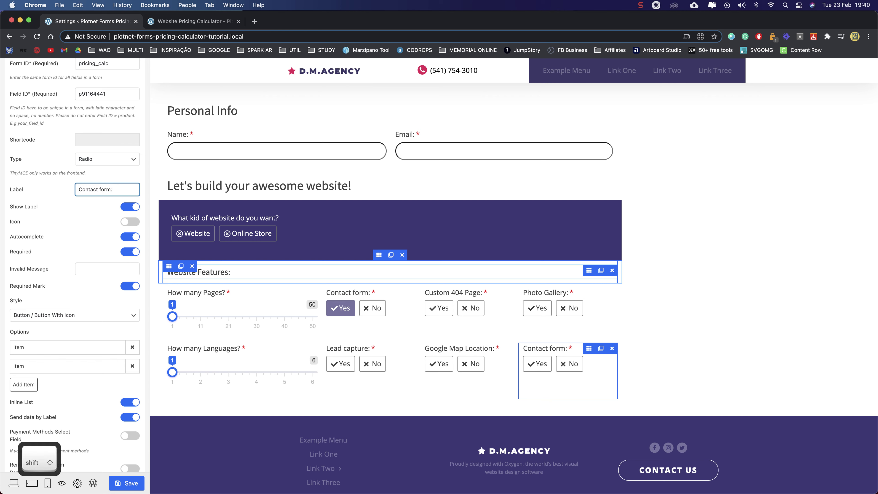
key("shift+Up")
type("Integrated Blog")
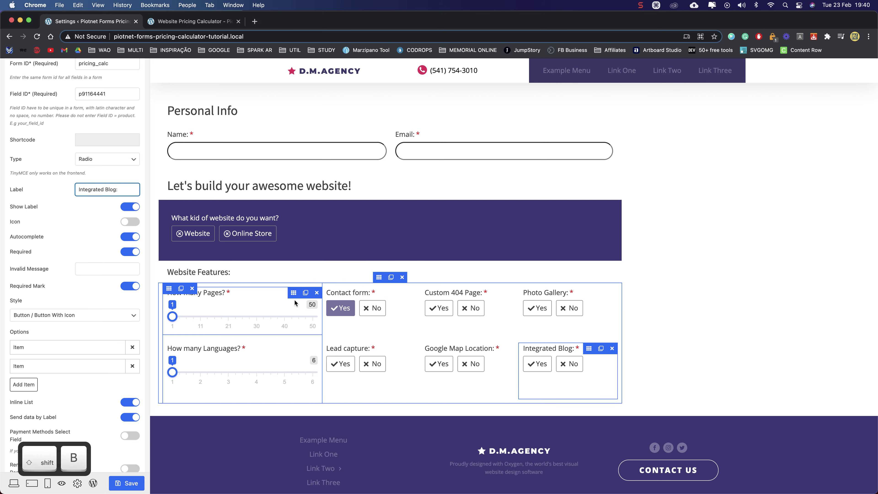
Set the Integrated Blog field's ID to blog and save the form
double_click(83, 93)
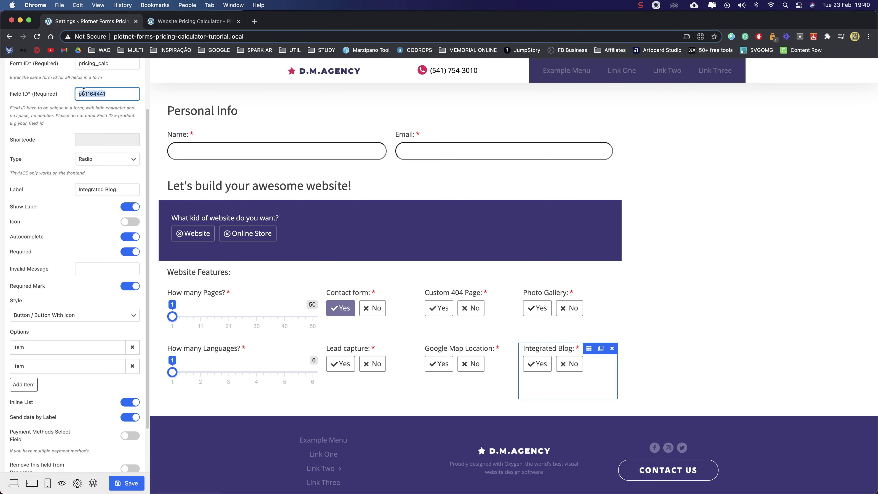
type("blo")
left_click(119, 479)
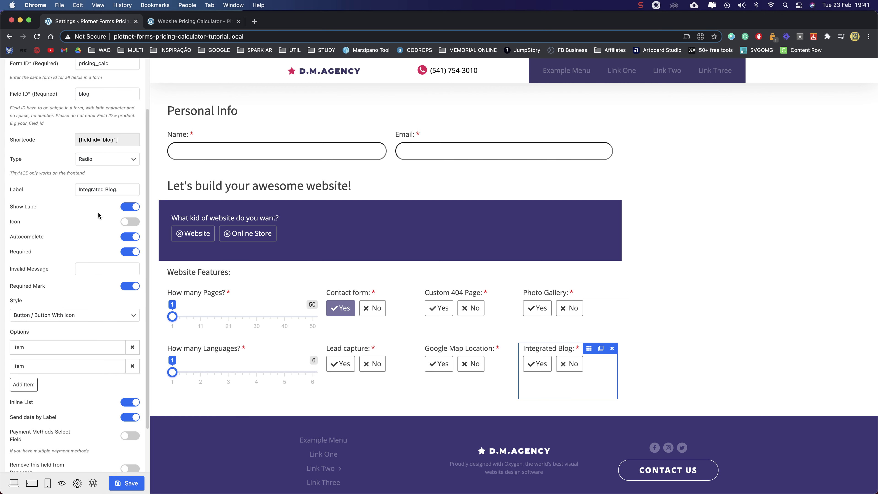
Preview the live form, choose the Website type, and try the sliders at 29 pages and 5 languages
left_click(62, 483)
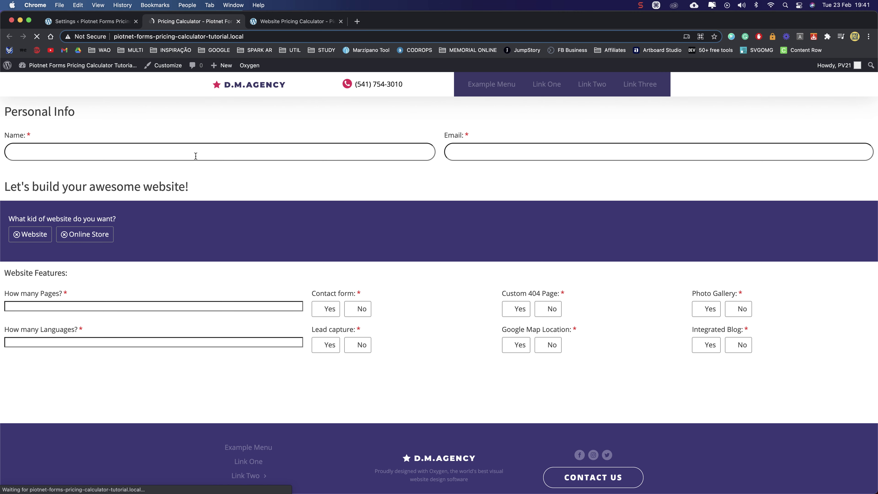
left_click(118, 148)
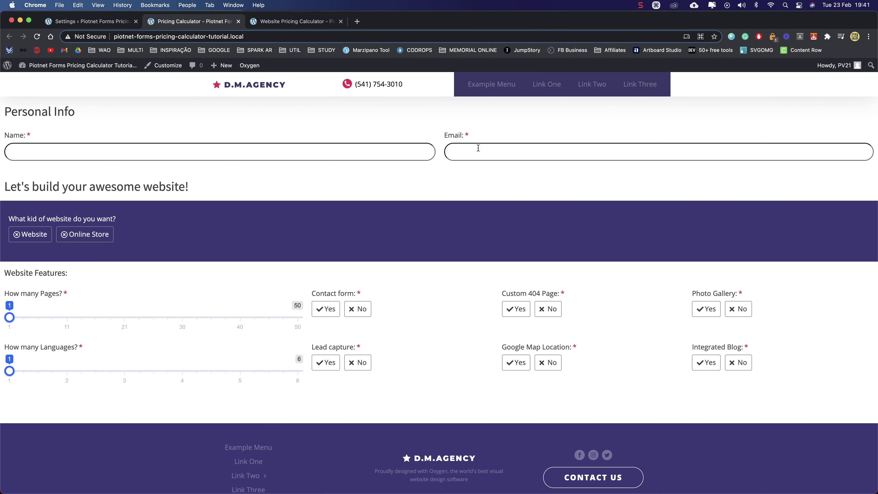
left_click(28, 239)
left_click(81, 239)
left_click(38, 239)
left_click_drag(9, 317, 175, 328)
left_click_drag(9, 370, 240, 373)
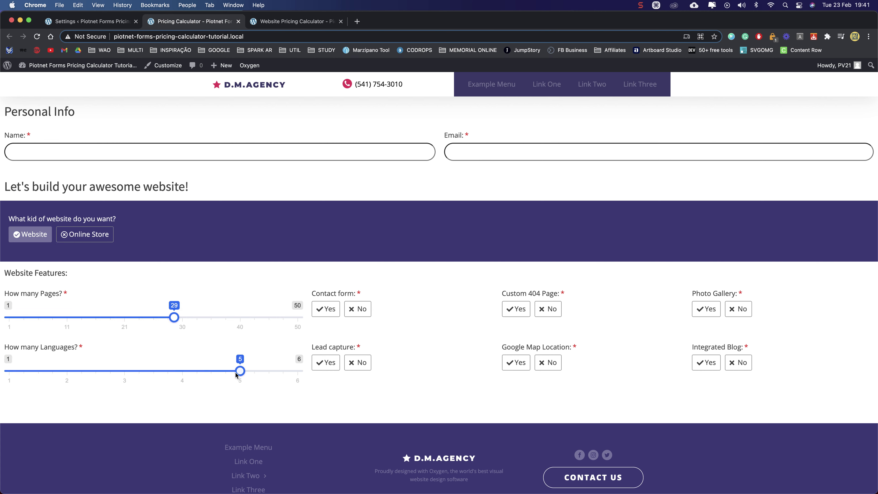
Test the Yes/No choices of all six website feature fields in the live form
left_click(329, 364)
left_click(326, 309)
left_click(357, 309)
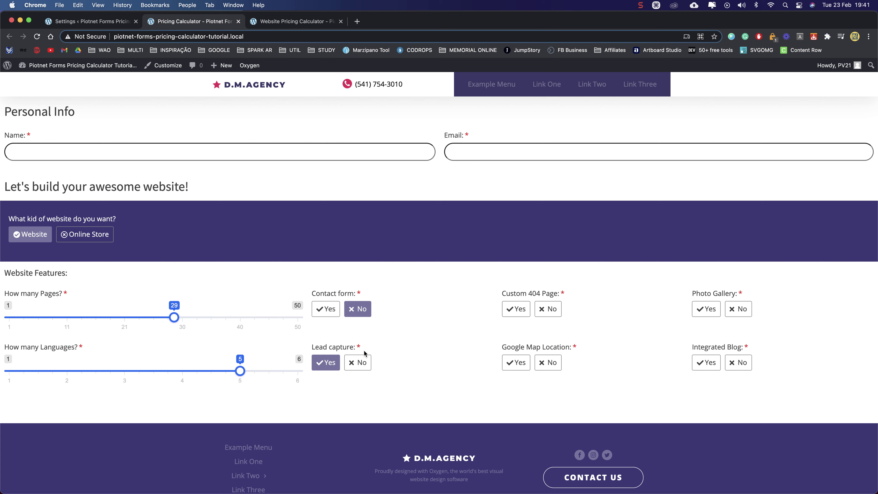
left_click(359, 362)
left_click(519, 309)
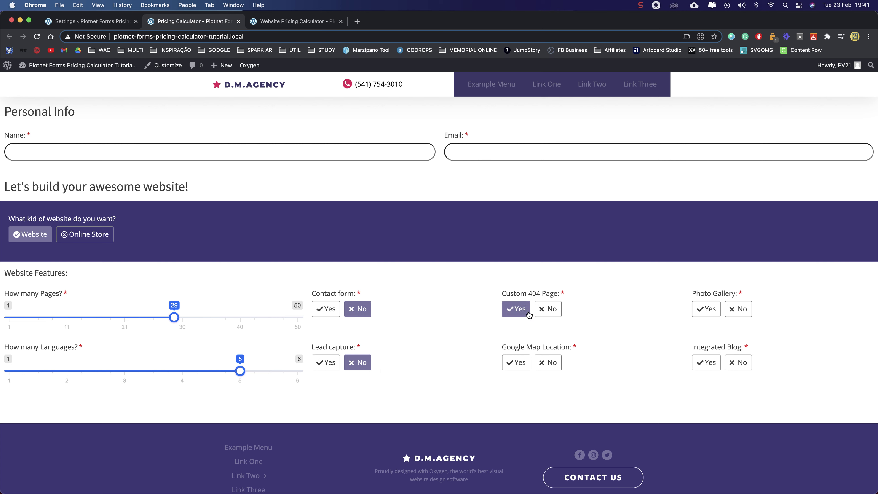
left_click(546, 309)
left_click(515, 366)
left_click(704, 365)
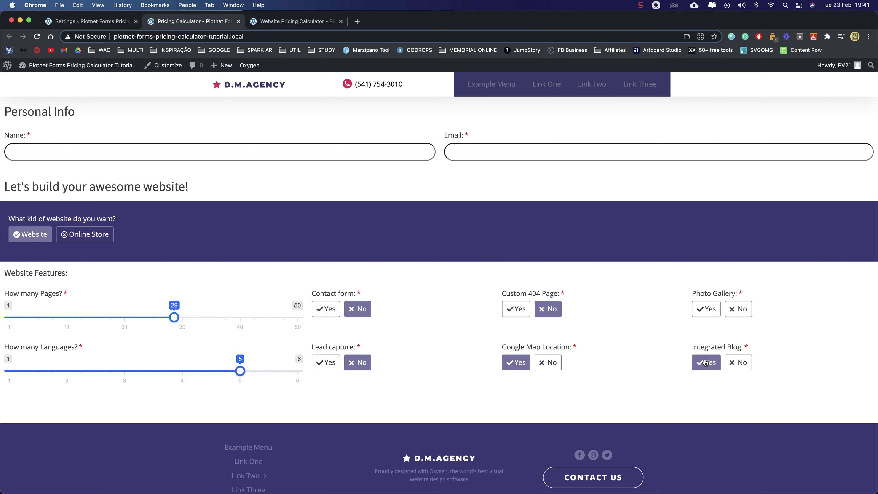
left_click(708, 313)
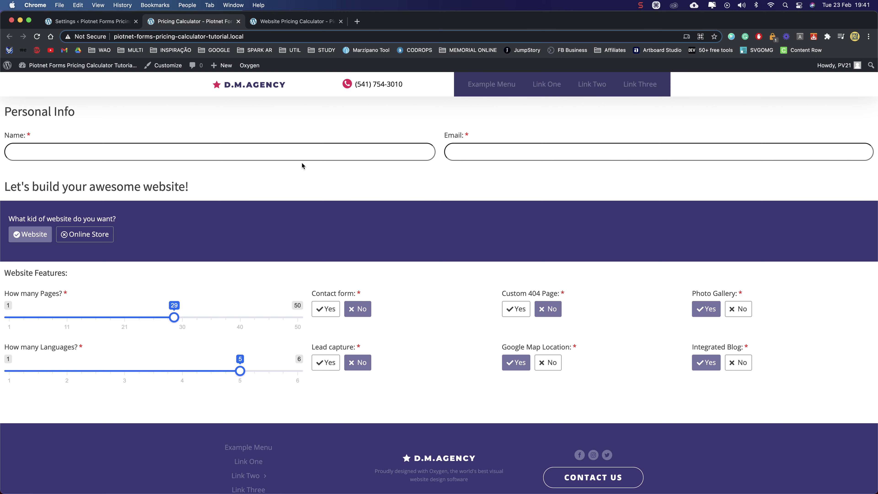
Back in the form editor, duplicate the purple website-type section and move the copy below the Website Features grid
left_click(98, 21)
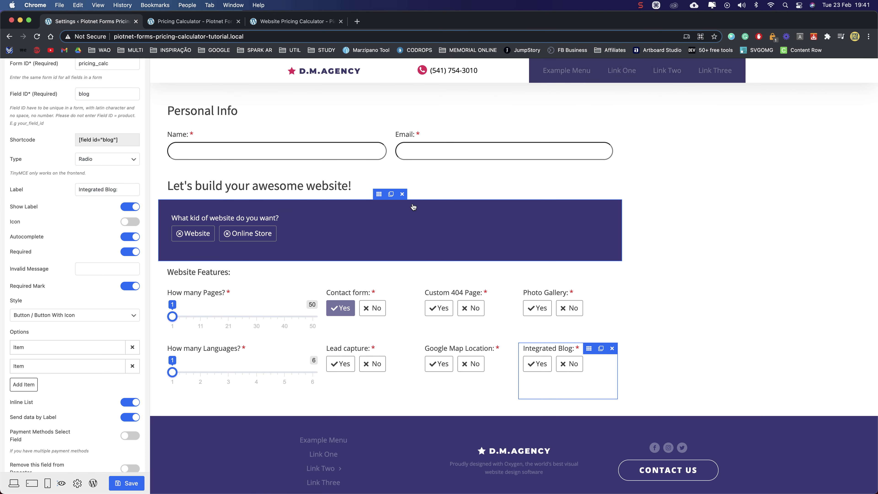
left_click(392, 195)
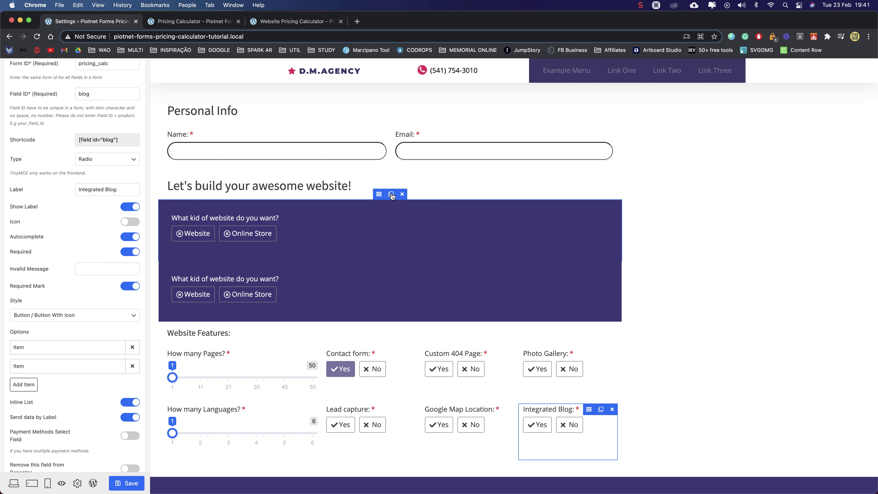
scroll(366, 273, "down", 3)
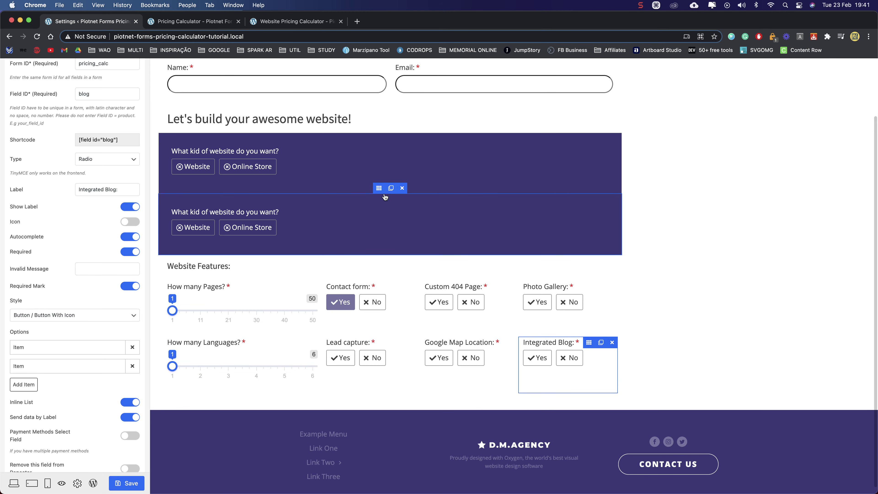
left_click_drag(379, 188, 375, 403)
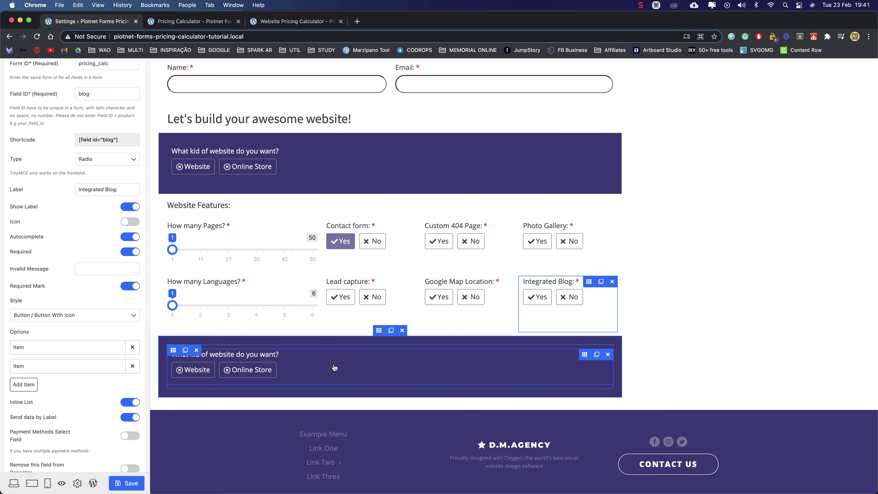
Delete the website-type radio field from the copied section and add a new Field element in its place
left_click(608, 355)
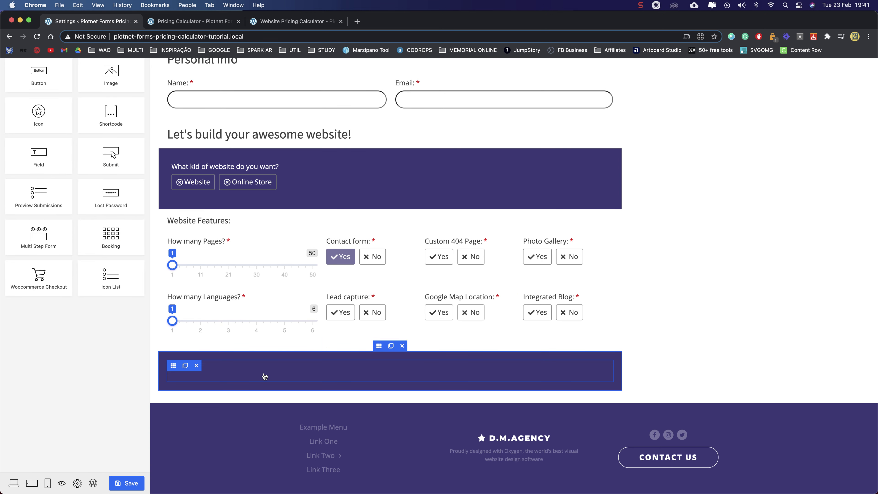
left_click_drag(40, 157, 279, 377)
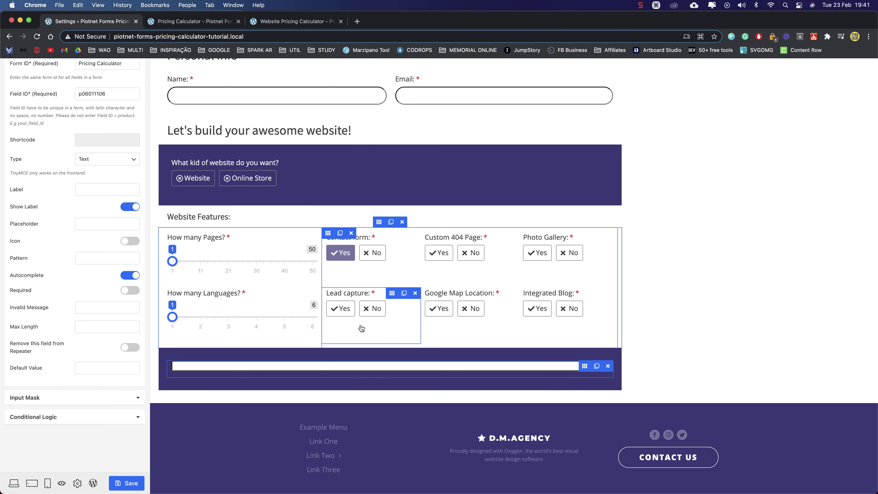
Copy the form ID pricing_calc from the Google Map Location field into the new field's form ID
scroll(114, 78, "up", 3)
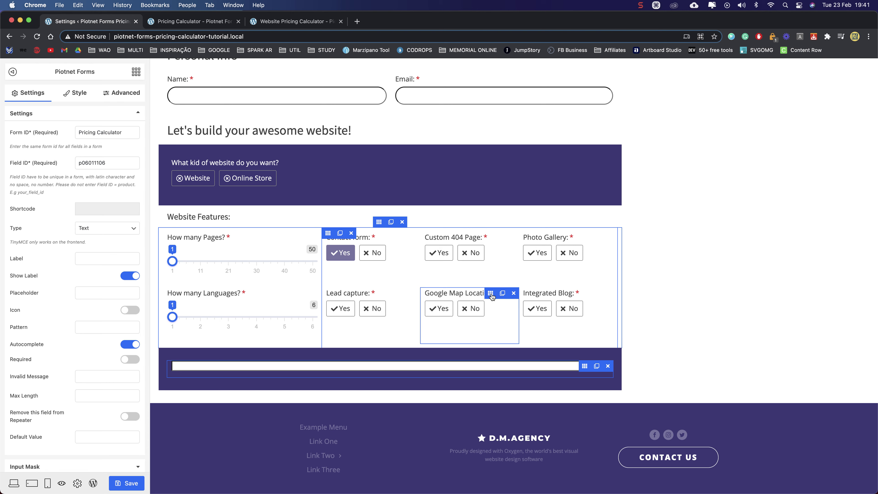
left_click(491, 297)
left_click(105, 132)
double_click(104, 131)
key("super+c")
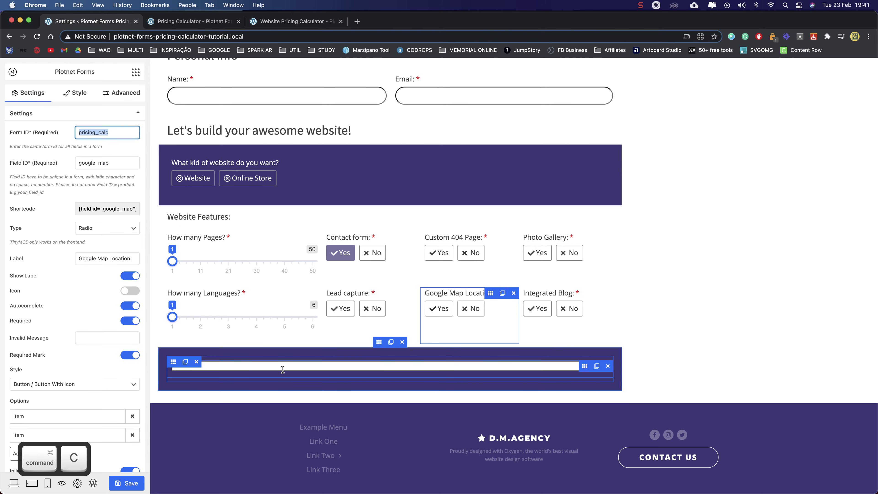
left_click(299, 362)
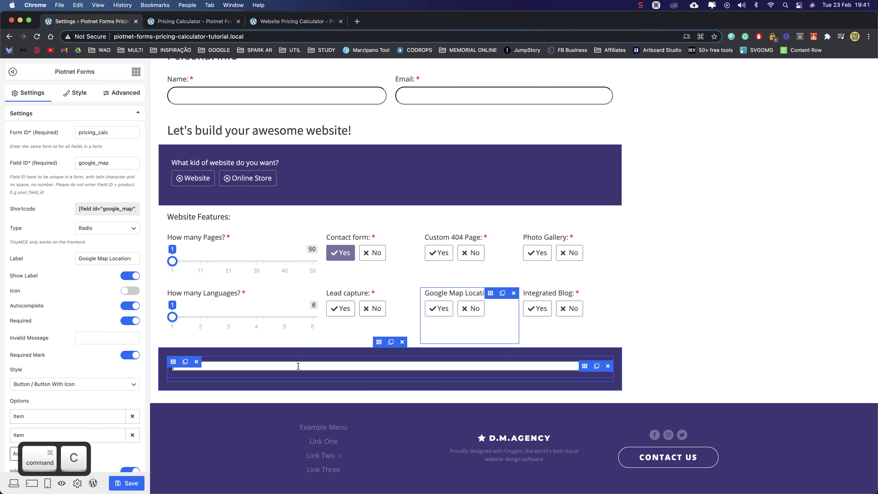
triple_click(116, 133)
key("super+v")
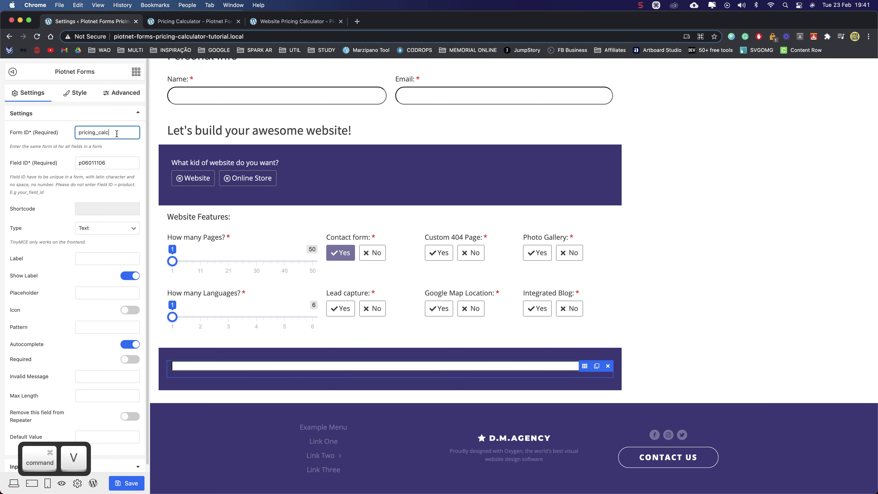
Set the new field's ID to total
double_click(112, 165)
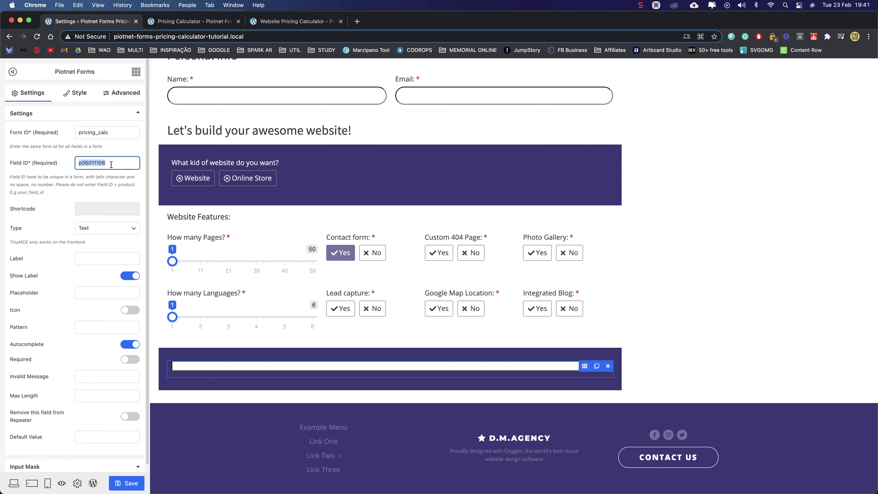
type("total")
left_click(77, 190)
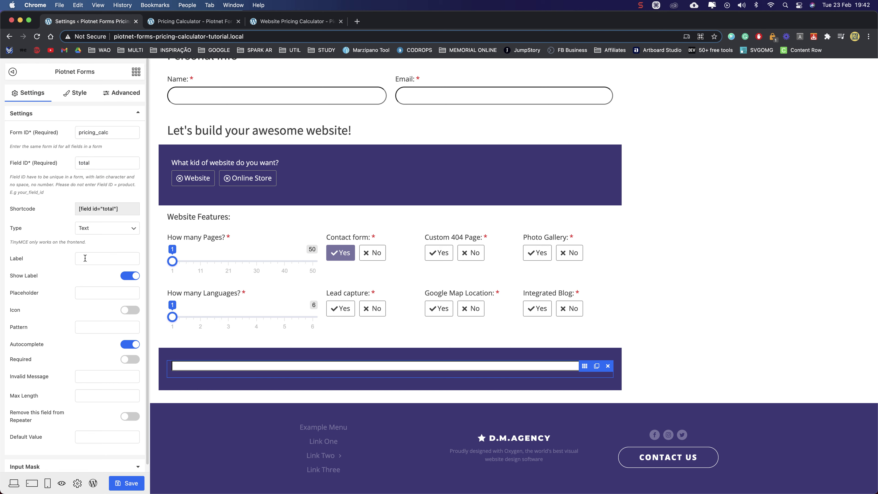
Change the new field's type to Calculated Fields and label it "Total:"
left_click(97, 235)
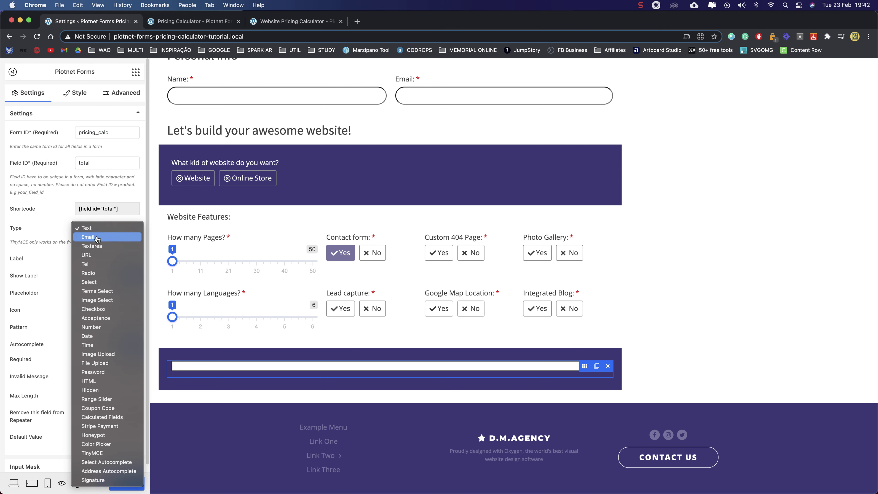
left_click(114, 417)
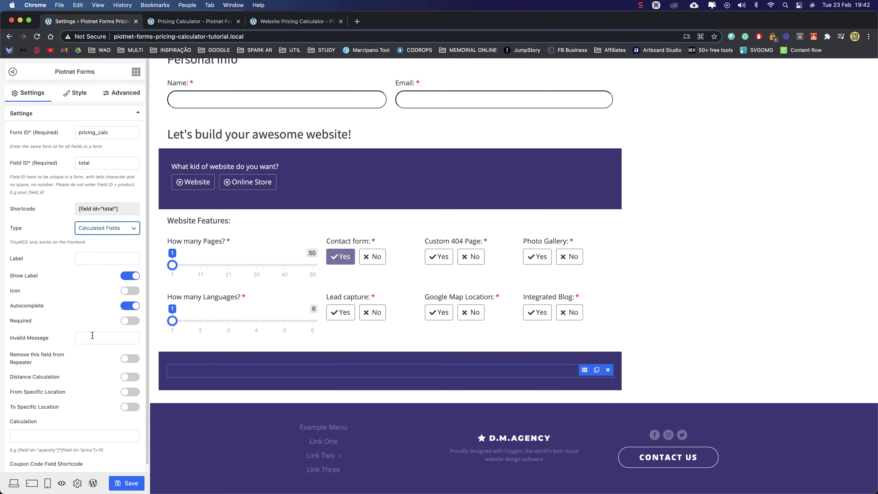
left_click(109, 256)
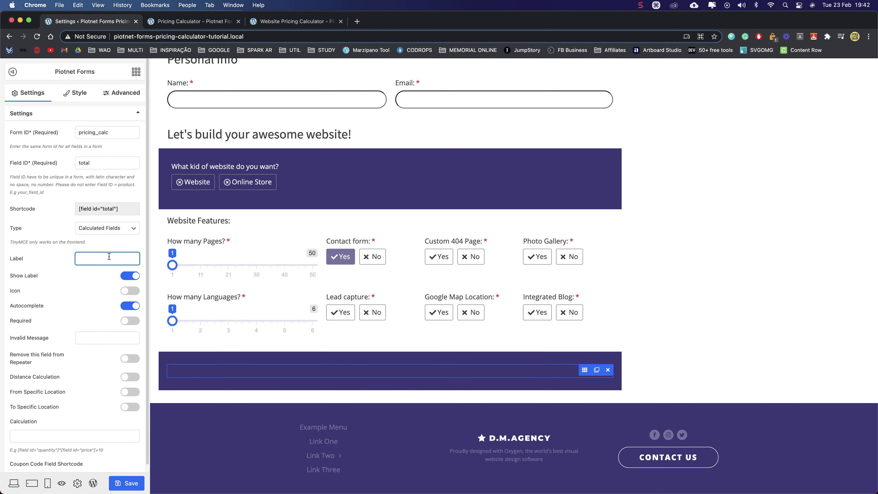
type("Total:")
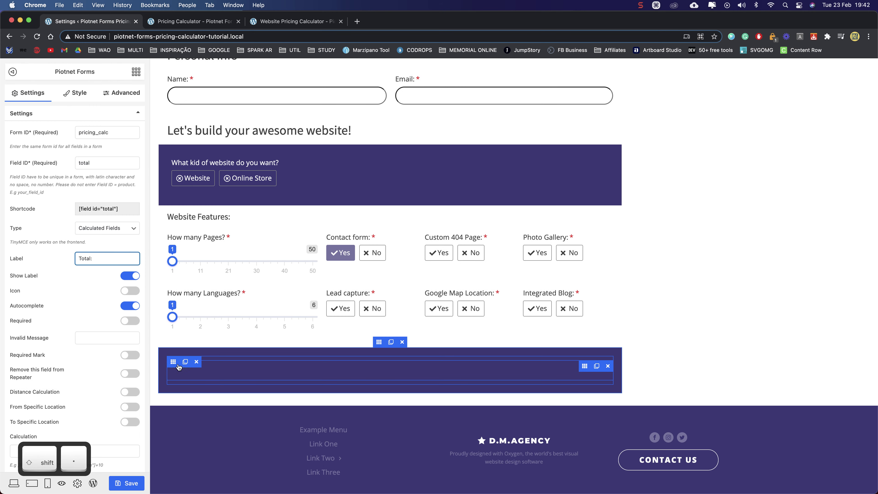
Set the Total field's label text color to white
left_click(82, 95)
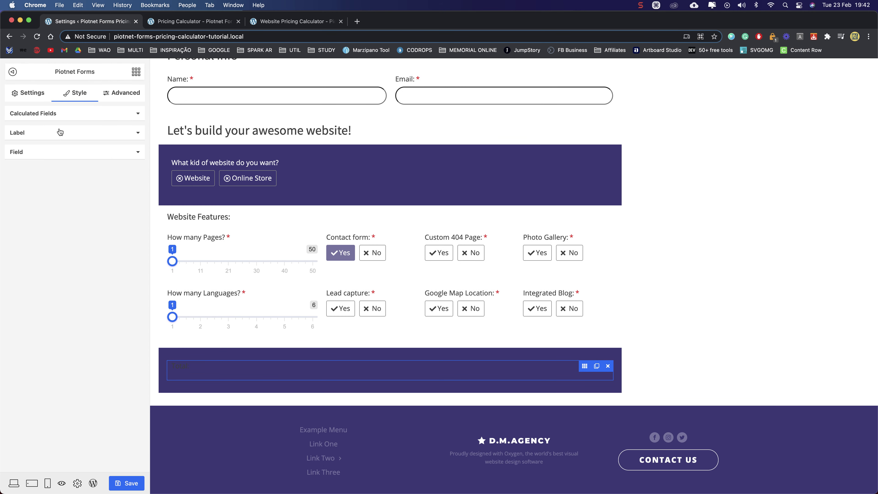
left_click(21, 133)
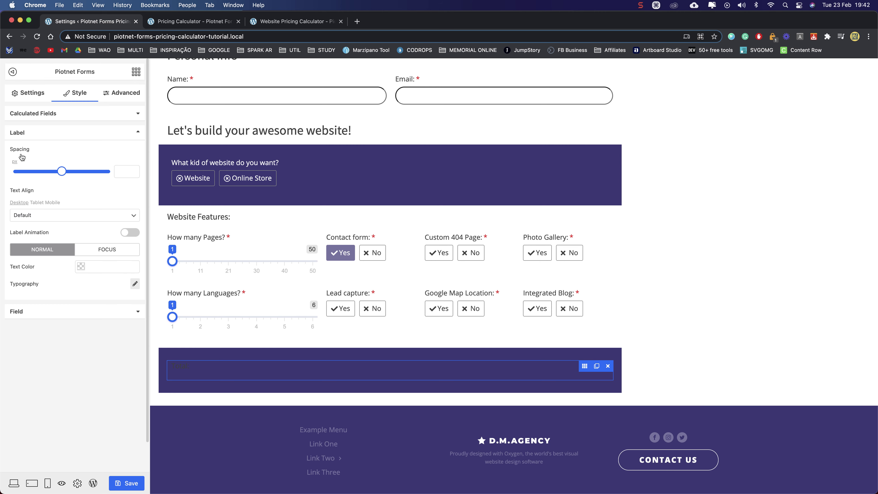
left_click(83, 267)
left_click_drag(87, 292, 46, 292)
left_click(20, 349)
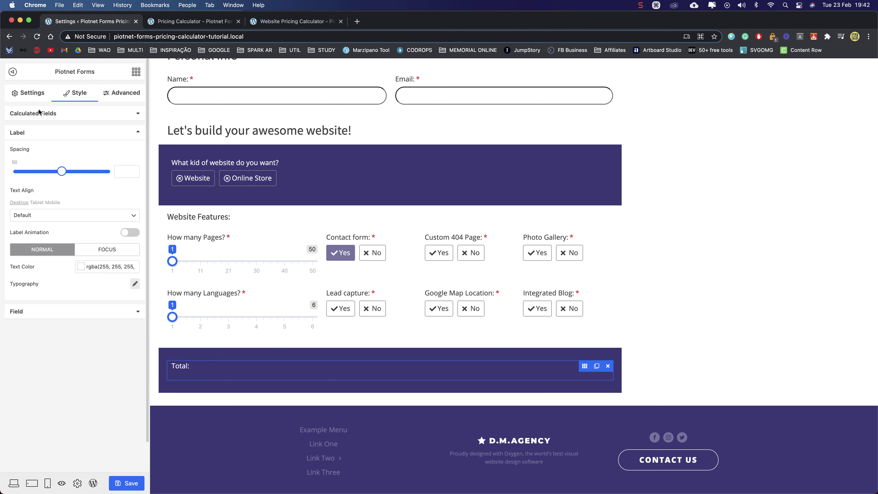
Set the content shown after the Total field's calculated value to €
left_click(30, 94)
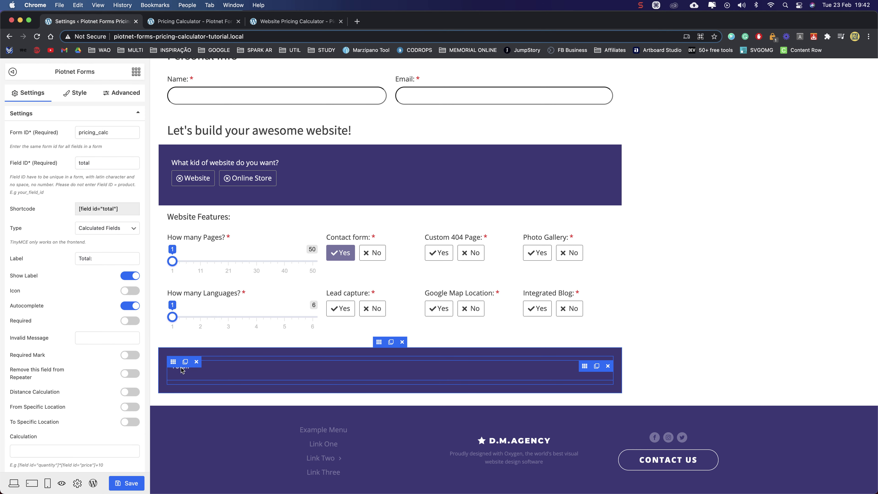
scroll(57, 371, "down", 10)
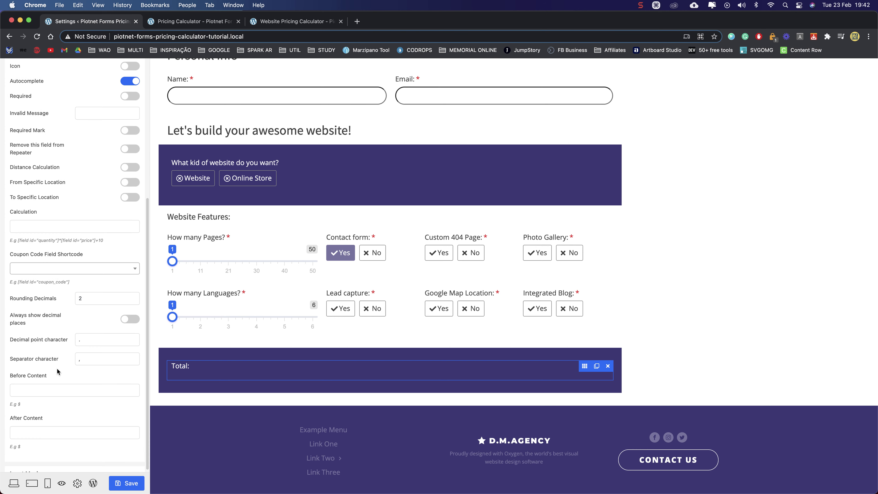
scroll(57, 371, "down", 2)
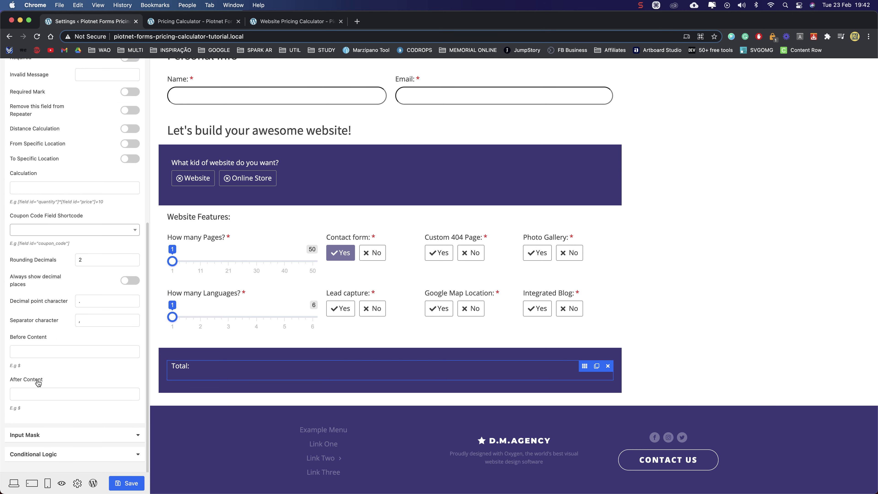
left_click(35, 396)
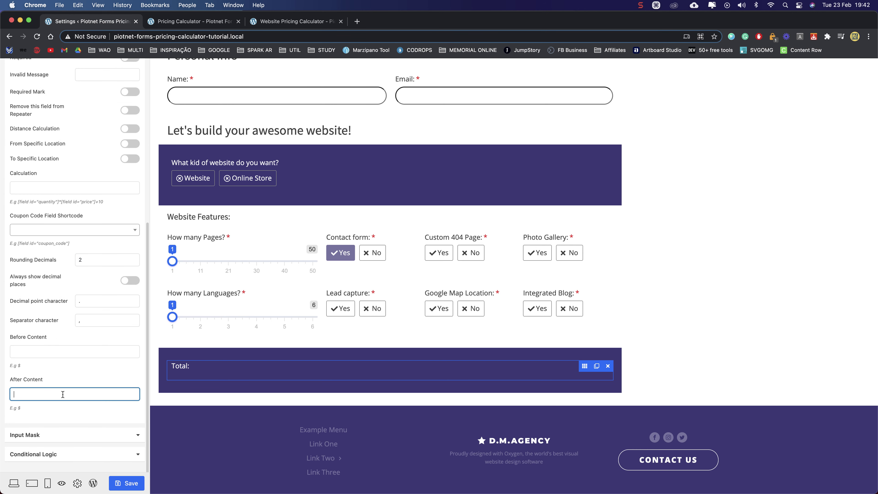
type("€")
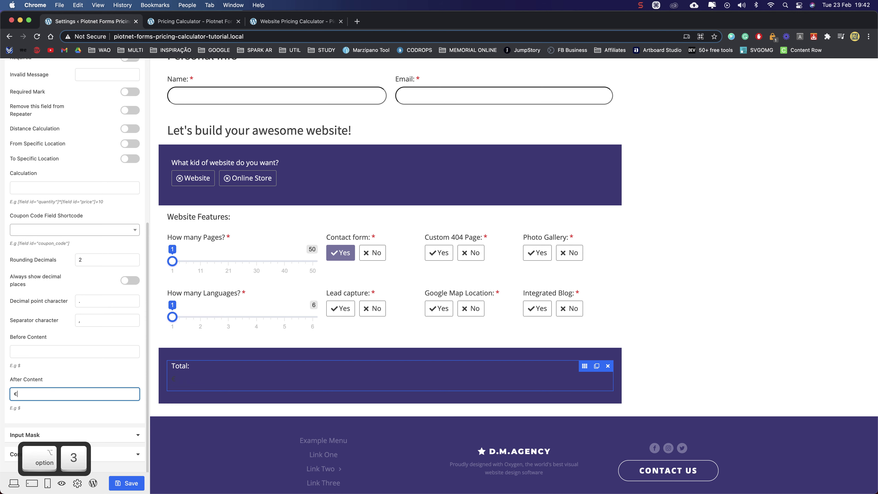
left_click_drag(20, 395, 10, 398)
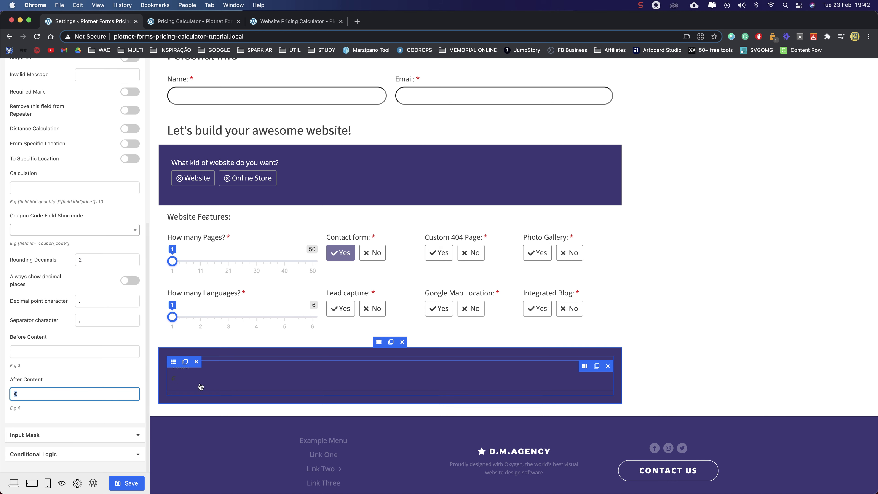
left_click(34, 350)
left_click_drag(21, 366, 17, 367)
left_click(41, 353)
left_click(53, 369)
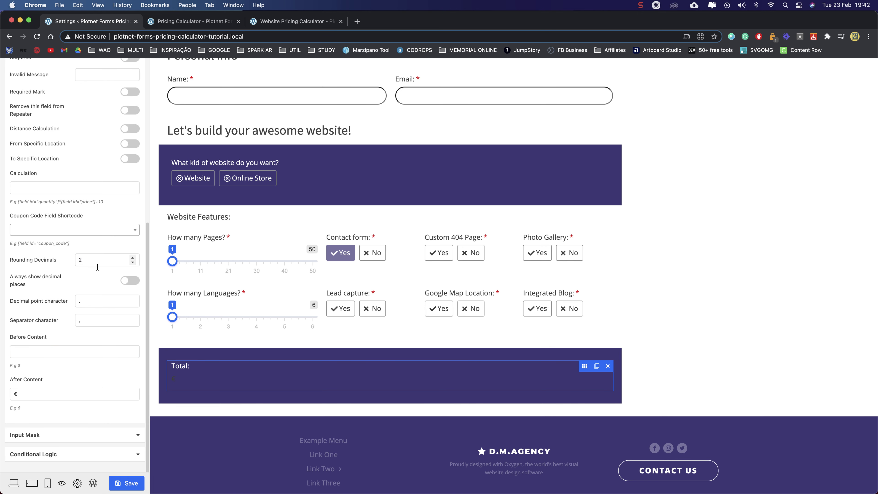
Set the Total field's input text color to white in its field styling
scroll(108, 224, "up", 3)
scroll(7, 398, "down", 3)
scroll(66, 283, "up", 10)
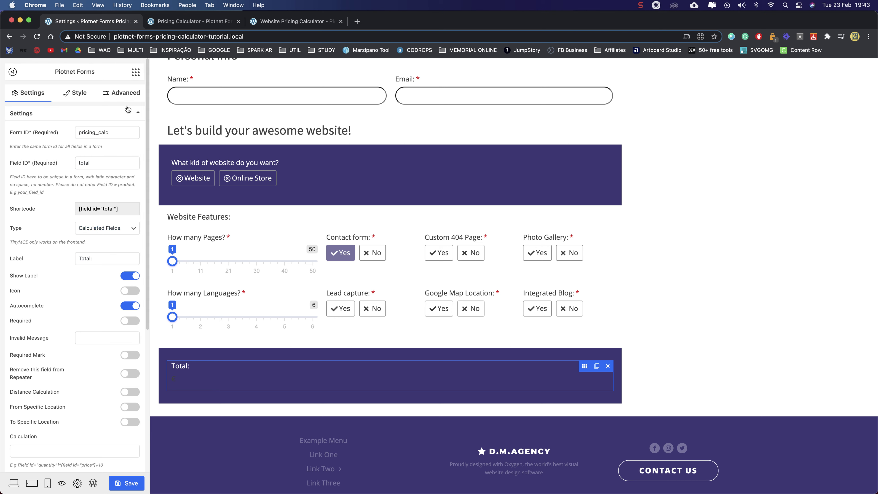
left_click(124, 95)
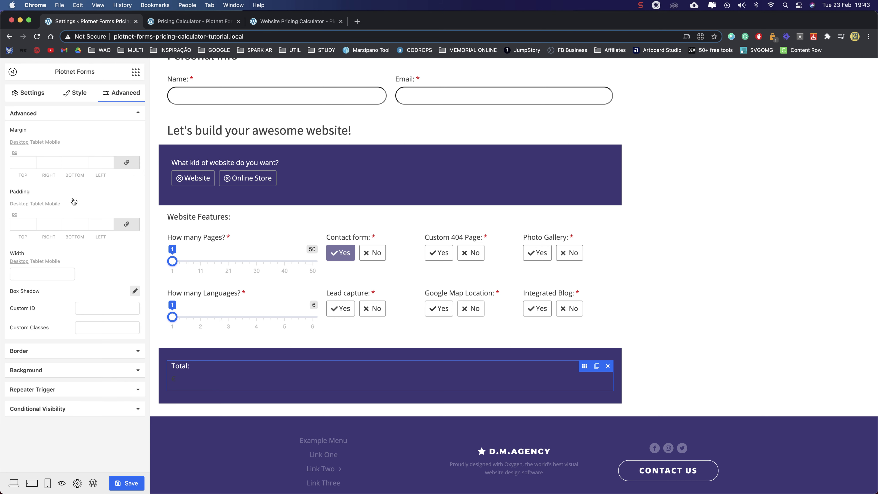
left_click(87, 98)
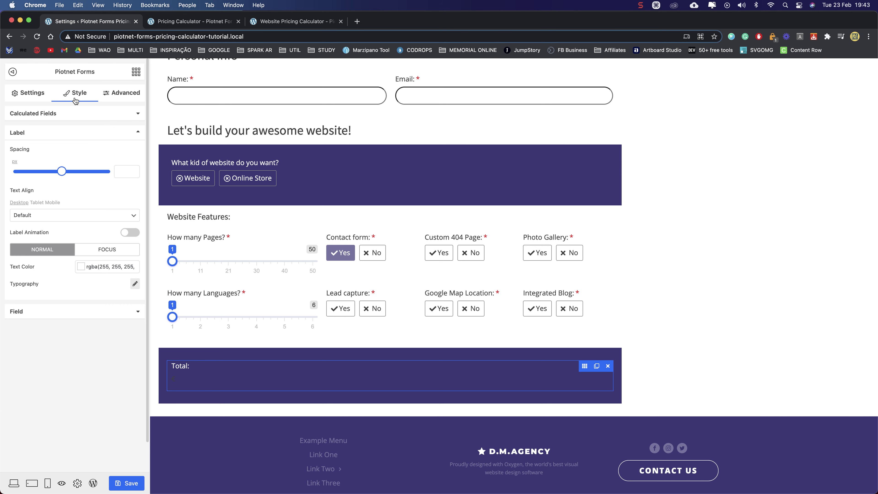
left_click(34, 312)
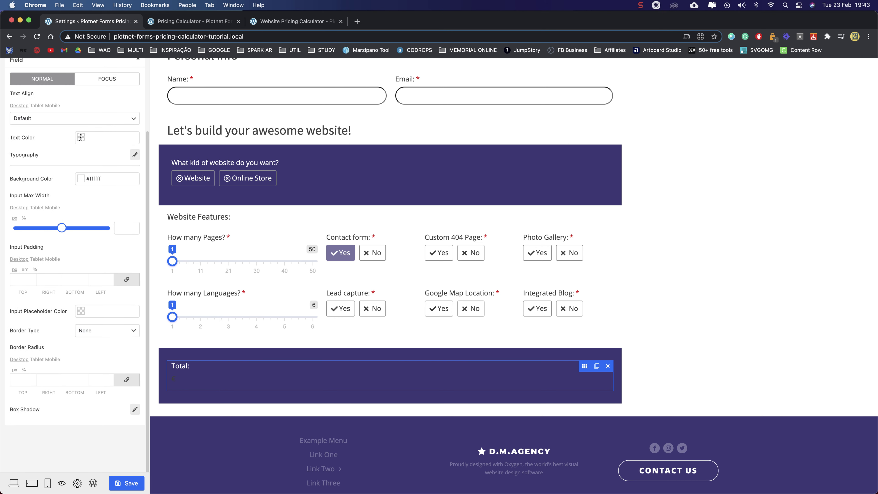
left_click(81, 137)
left_click(64, 144)
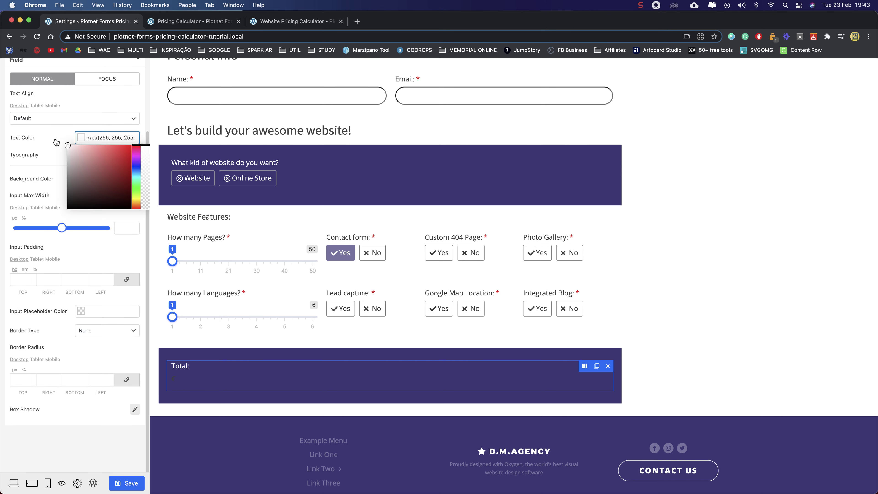
left_click(54, 159)
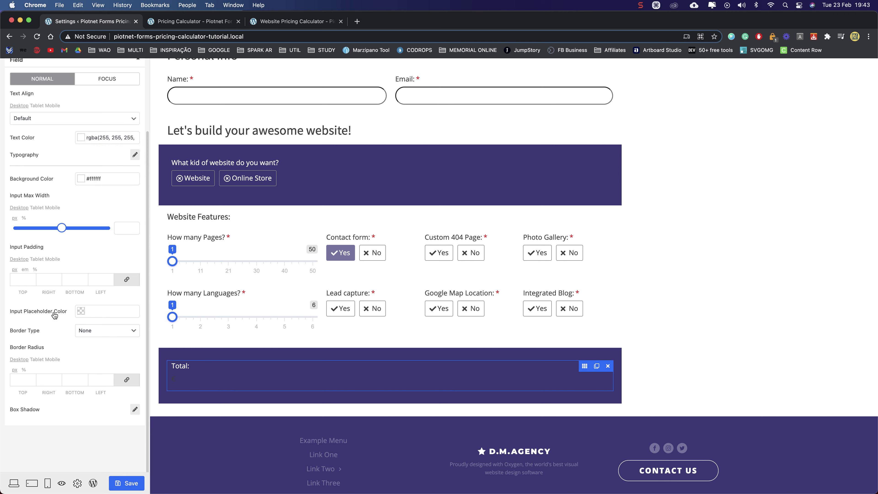
Set the text color of the Total field's calculated value to white and save the form
scroll(75, 197, "up", 5)
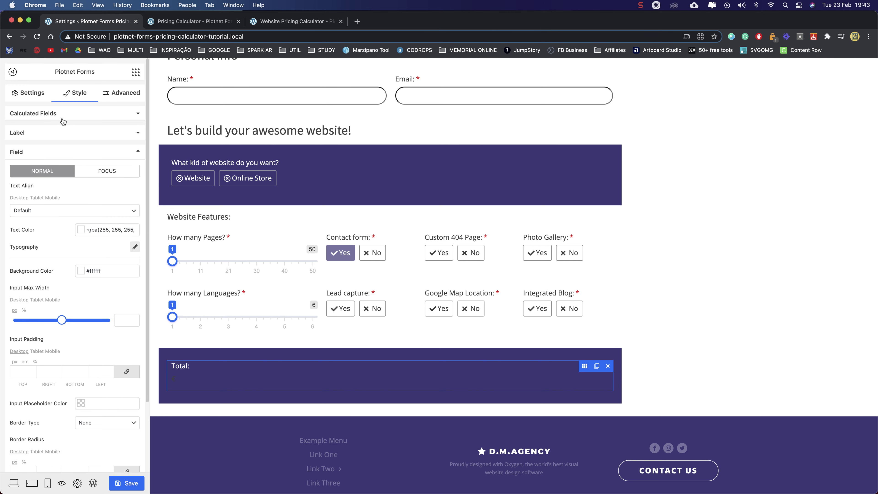
left_click(26, 115)
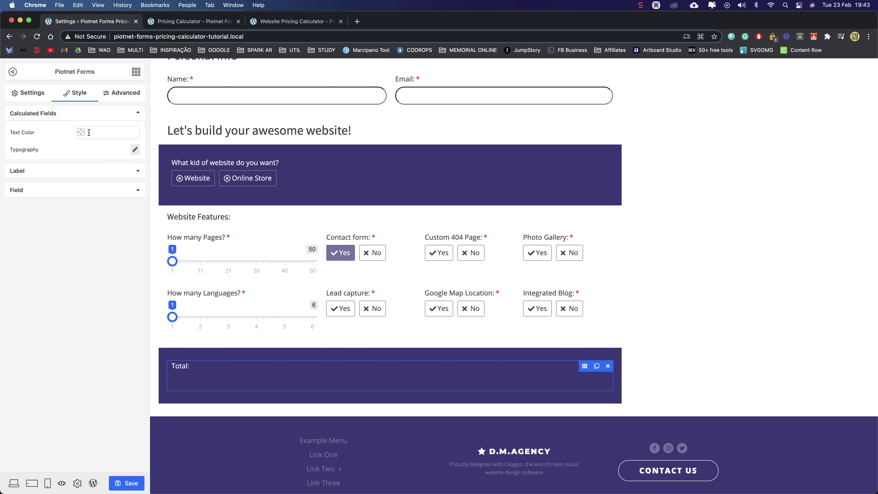
left_click(80, 134)
left_click_drag(75, 159, 46, 135)
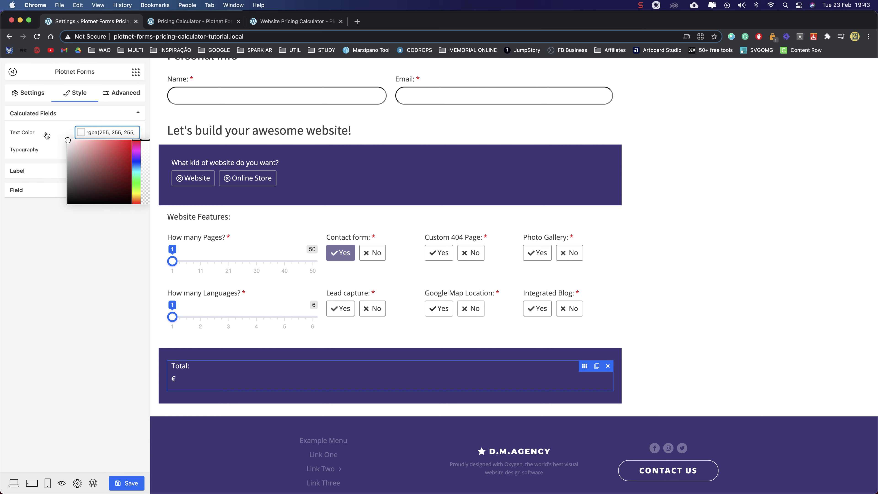
left_click(48, 269)
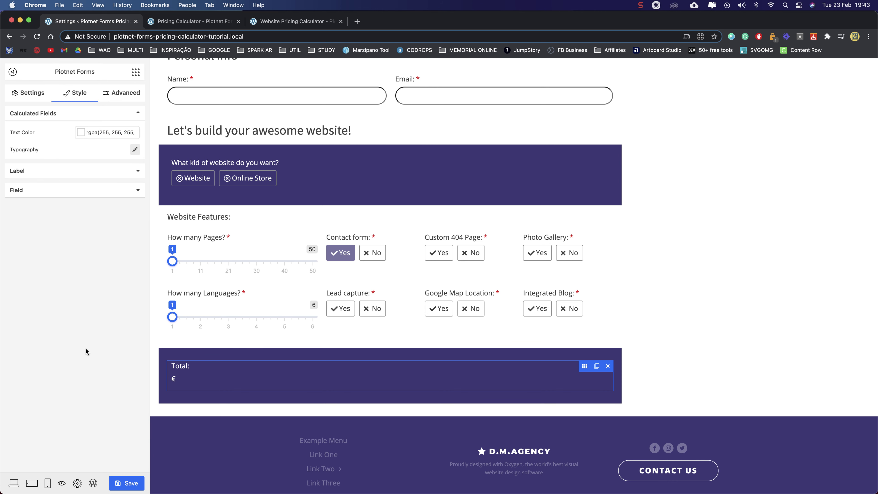
left_click(130, 480)
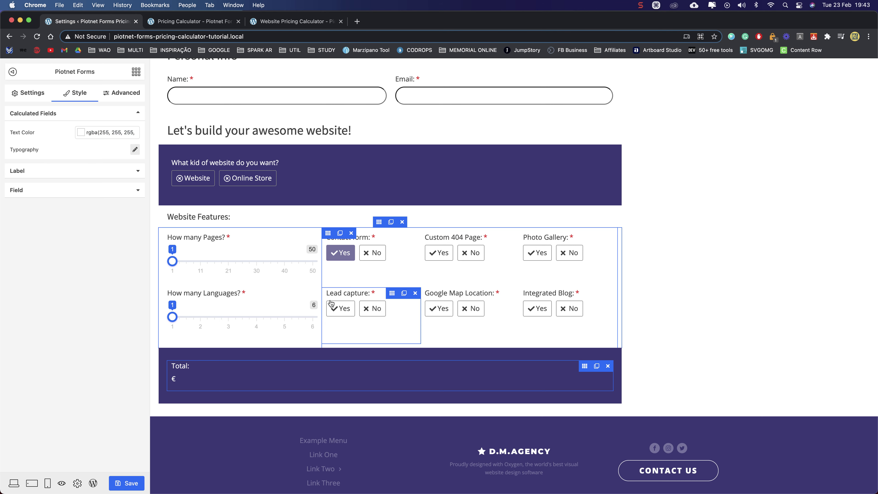
Copy the example formula [field id="quantity"]*[field id="price"] into the Total field's calculation
left_click(246, 245)
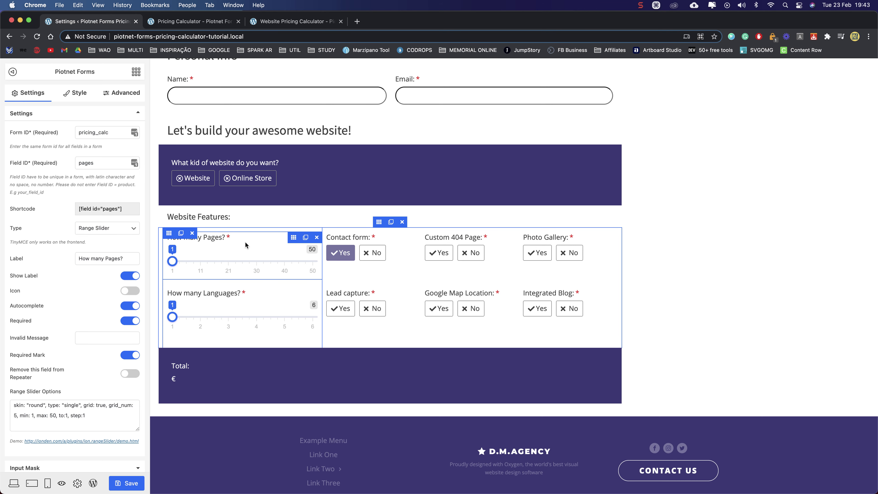
left_click(260, 380)
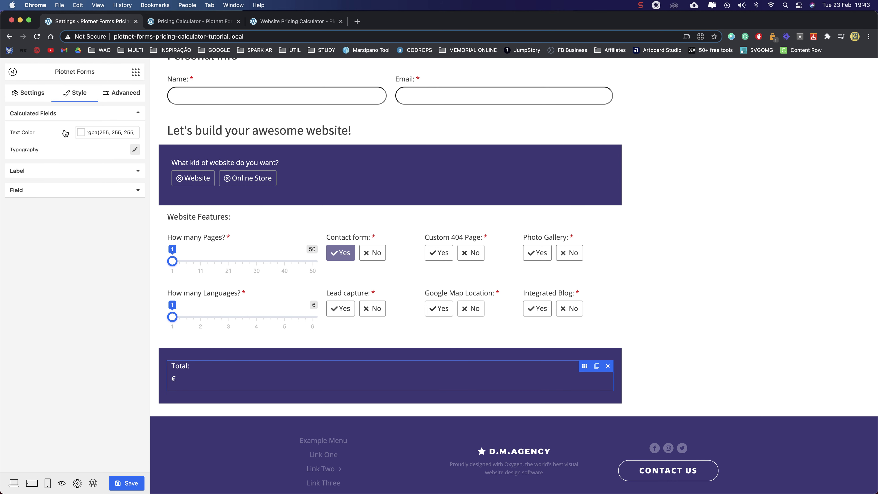
left_click(29, 95)
scroll(60, 350, "down", 10)
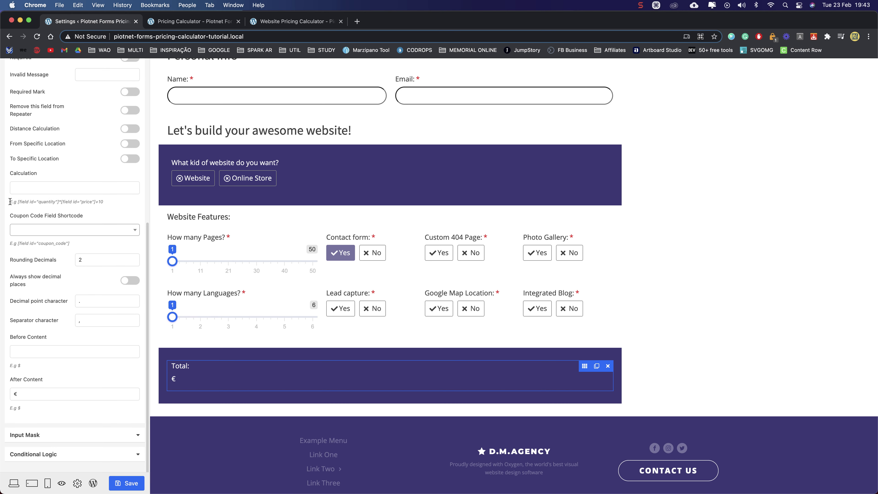
left_click_drag(20, 202, 61, 200)
left_click(59, 203)
left_click_drag(95, 202, 20, 202)
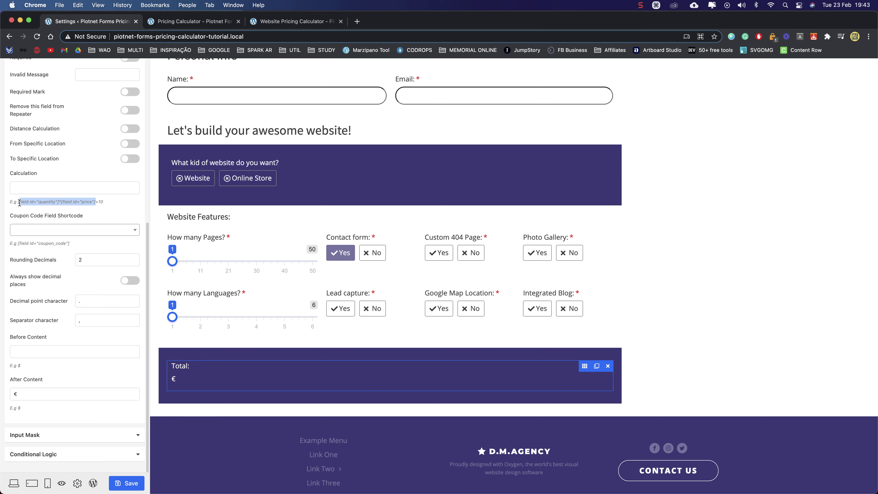
key("super+c")
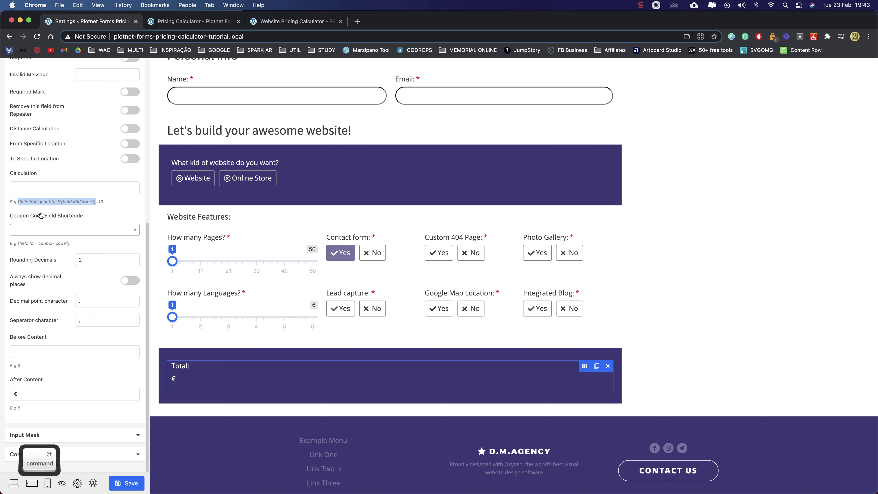
left_click(51, 187)
key("super+v")
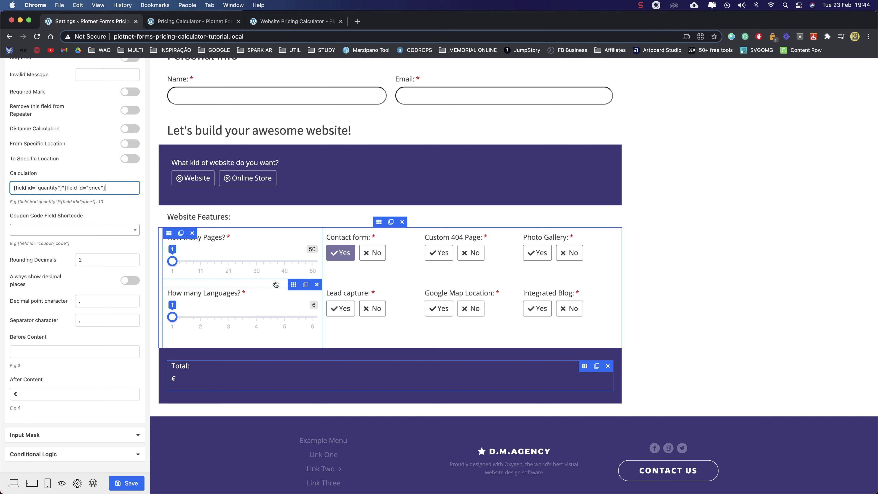
Check the page and language field IDs, change the Total calculation to [field id="pages"]*[field id="page_price"], and save the form
left_click(226, 237)
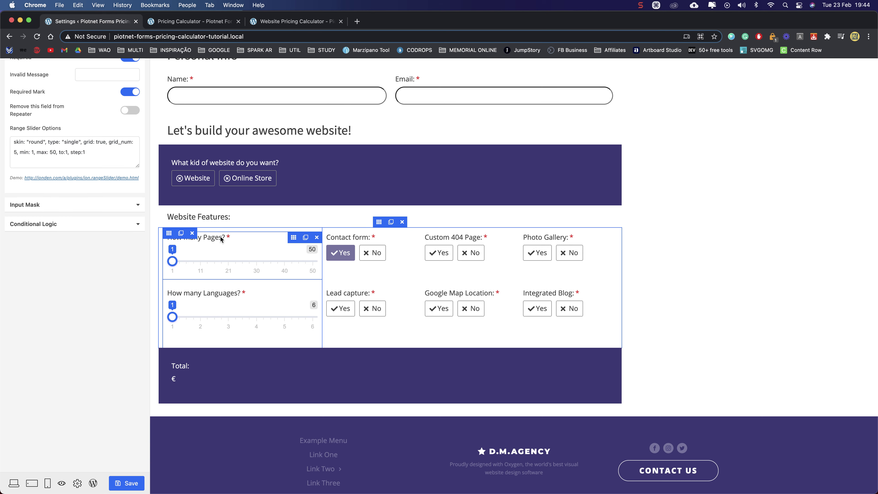
scroll(62, 217, "up", 8)
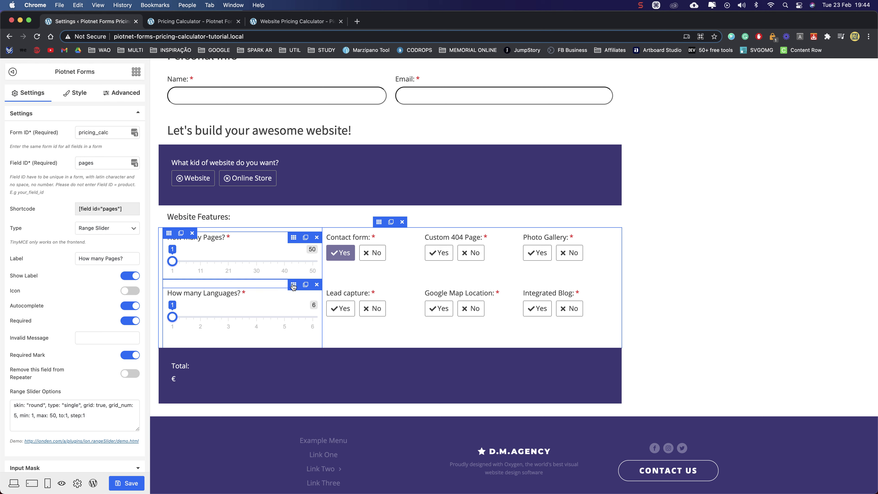
left_click(293, 285)
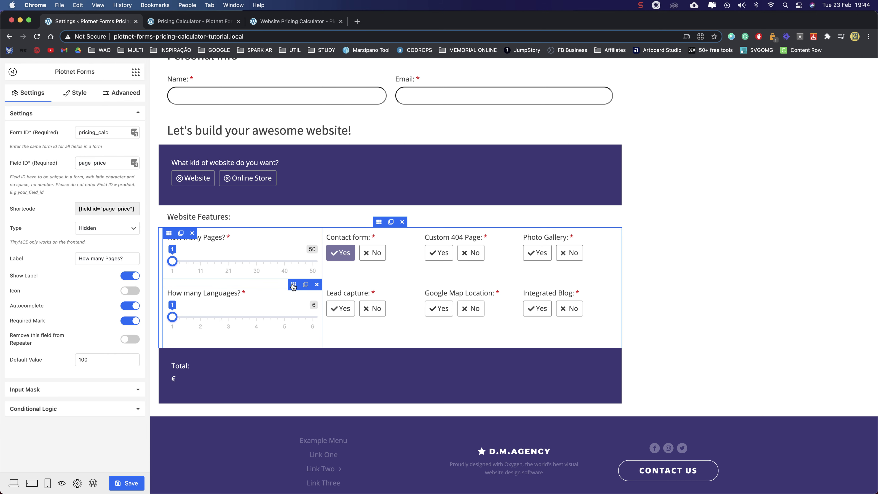
left_click(262, 295)
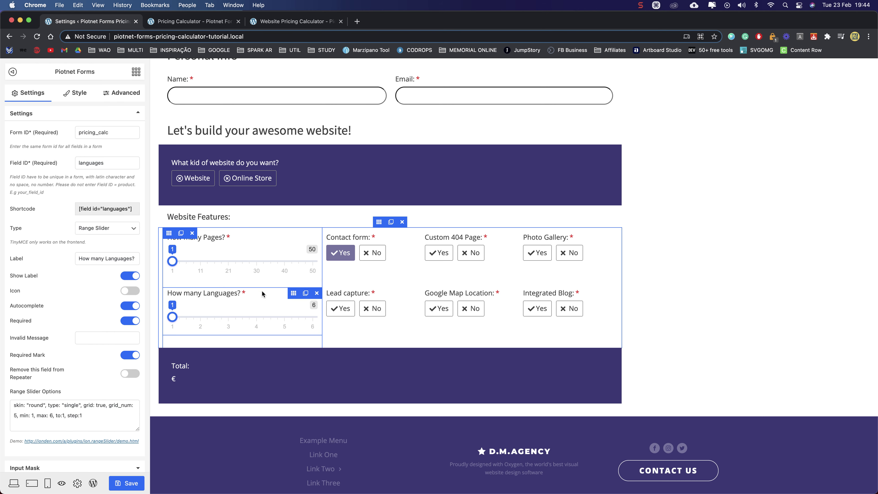
left_click(293, 340)
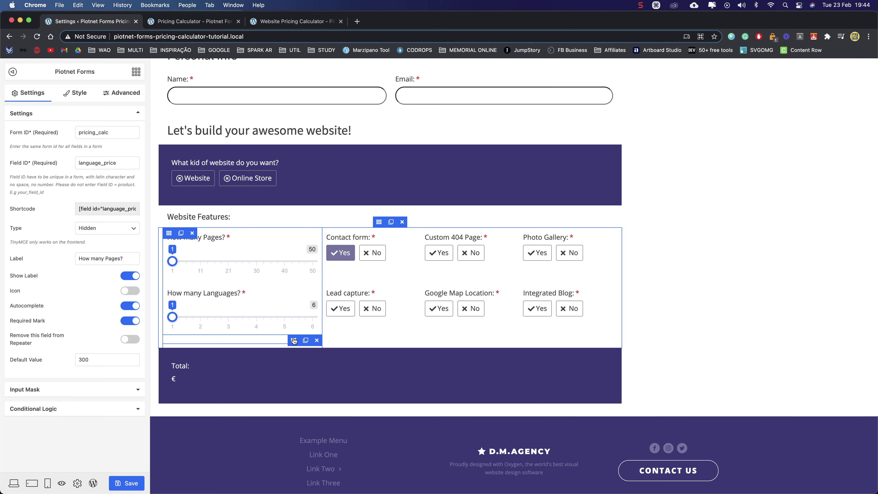
left_click(269, 378)
scroll(79, 314, "down", 3)
scroll(80, 318, "down", 2)
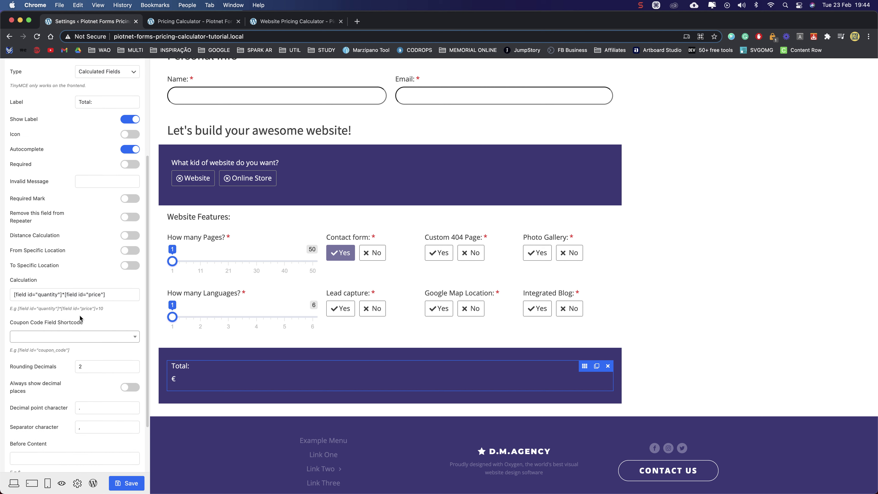
double_click(46, 293)
type("pages")
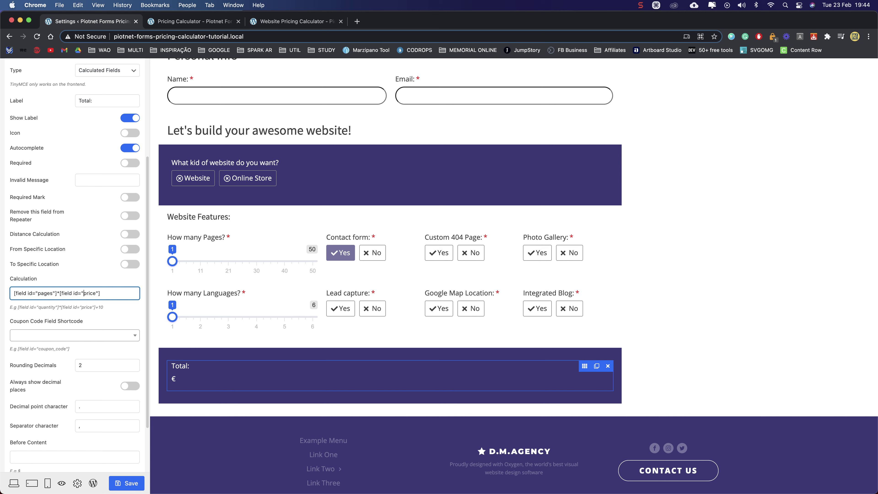
type("page_")
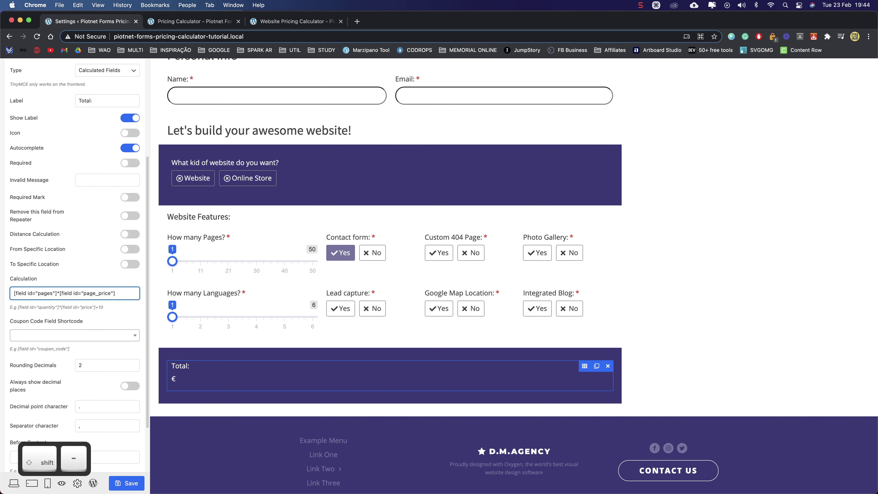
scroll(104, 464, "down", 3)
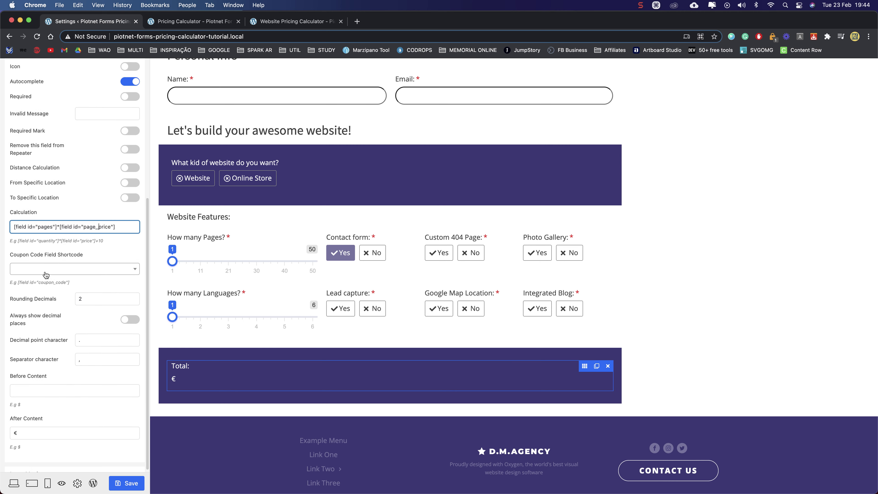
left_click(127, 483)
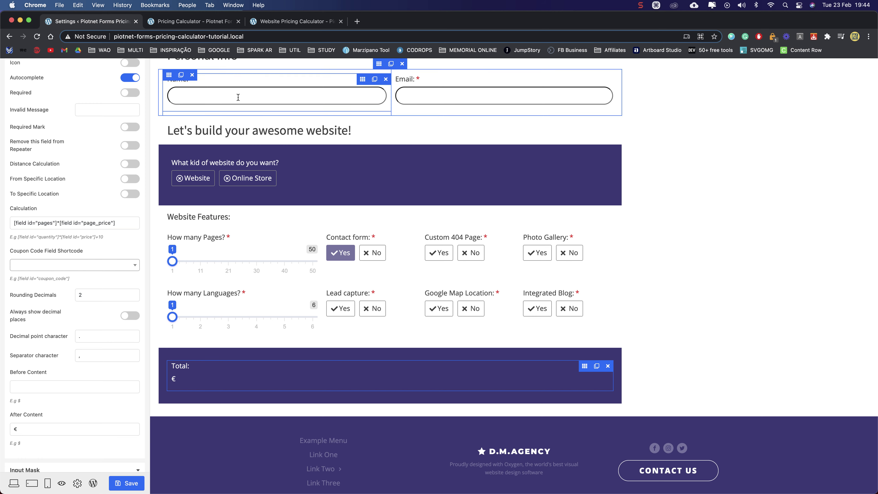
Reload the live pricing calculator page and test the total with the pages slider at 50 and at 16
left_click(217, 24)
left_click(38, 37)
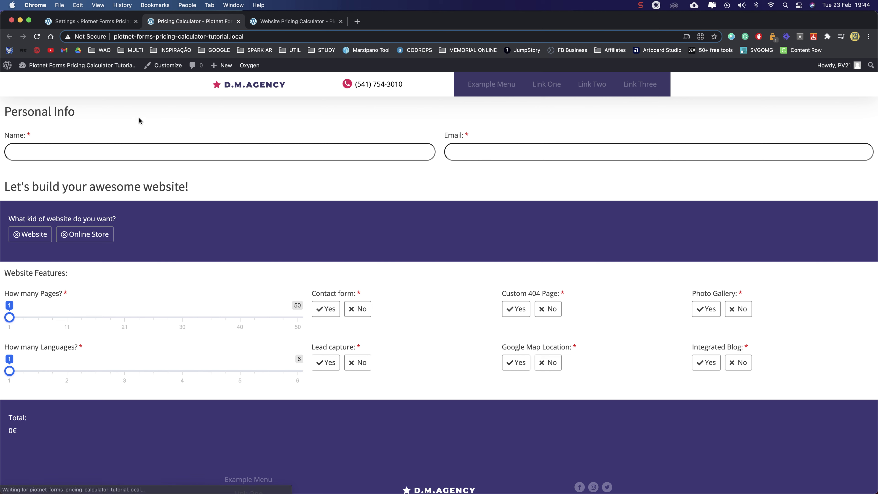
left_click_drag(10, 318, 335, 323)
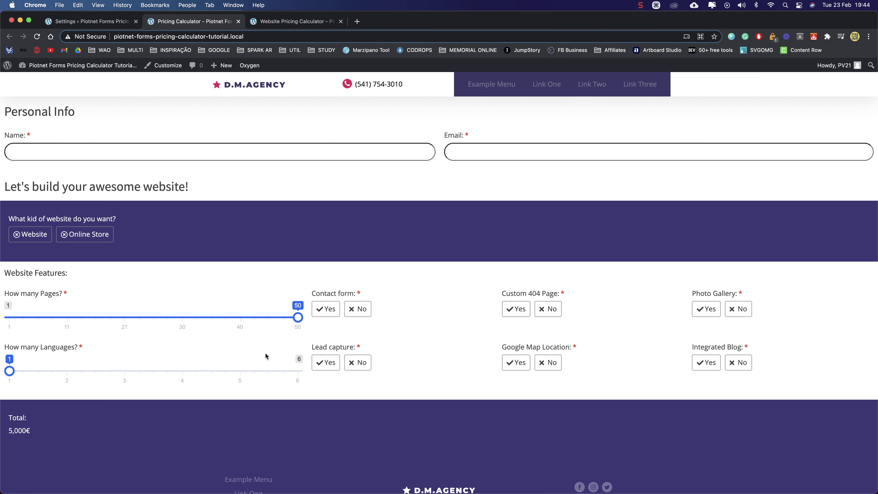
left_click_drag(297, 318, 98, 318)
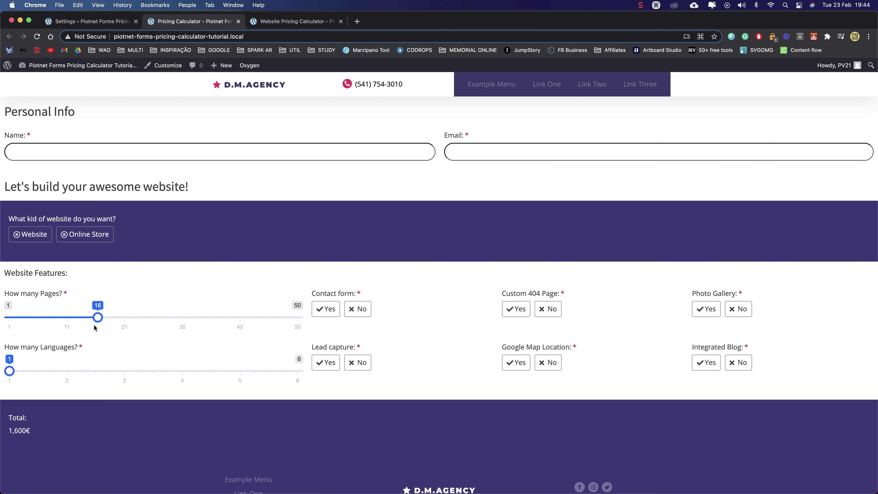
In the form editor, append a plus sign and a copy of [field id="pages"]*[field id="page_price"] to the Total field's calculation
left_click(85, 22)
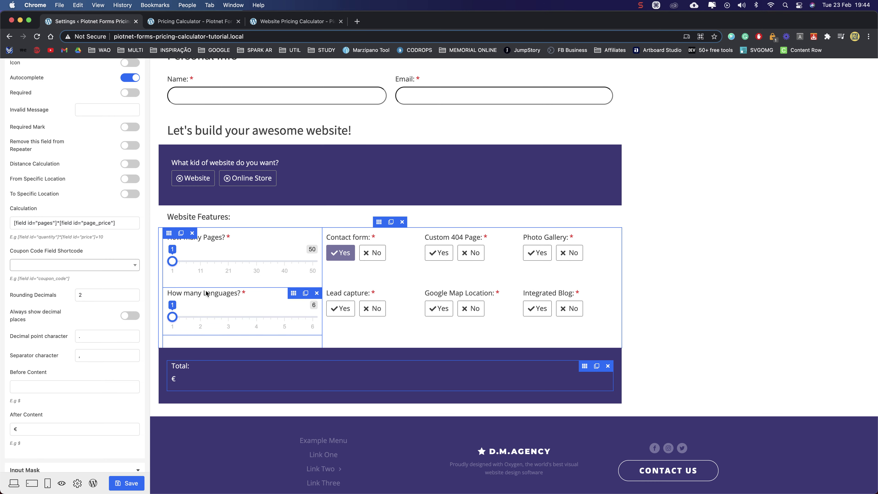
left_click(224, 299)
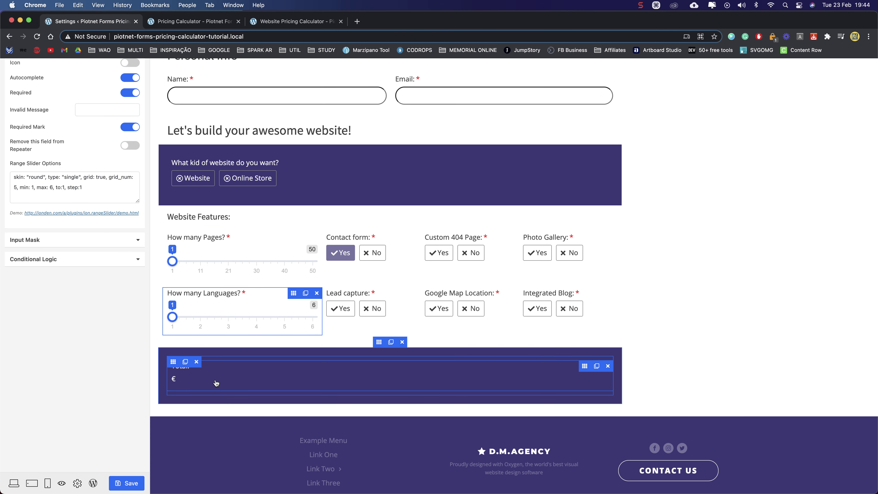
left_click(236, 376)
left_click(125, 221)
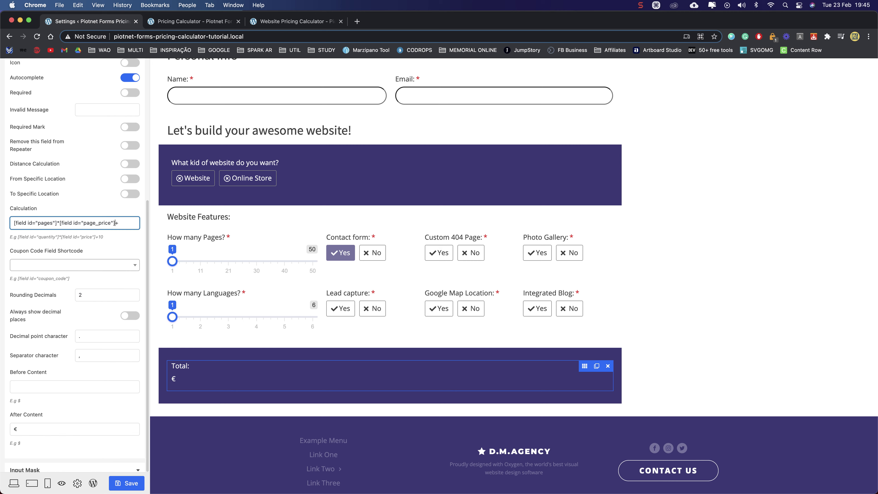
key("shift+Up")
key("super+c")
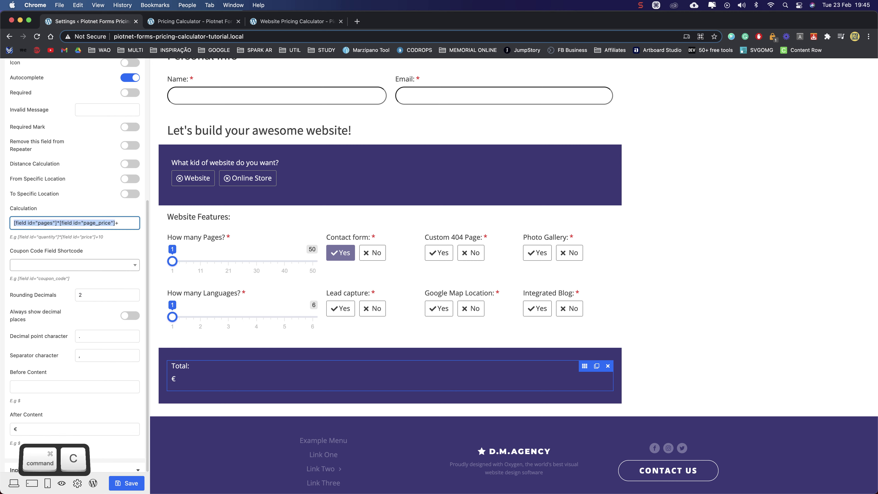
key("Right")
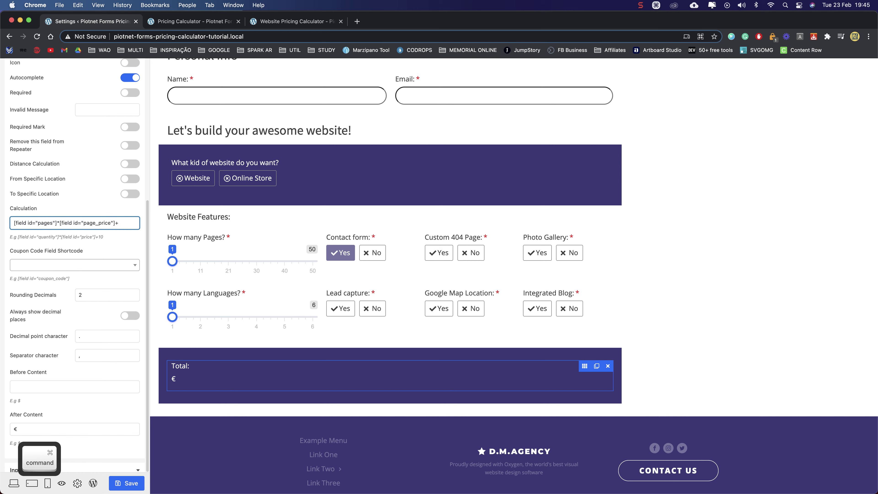
key("super+v")
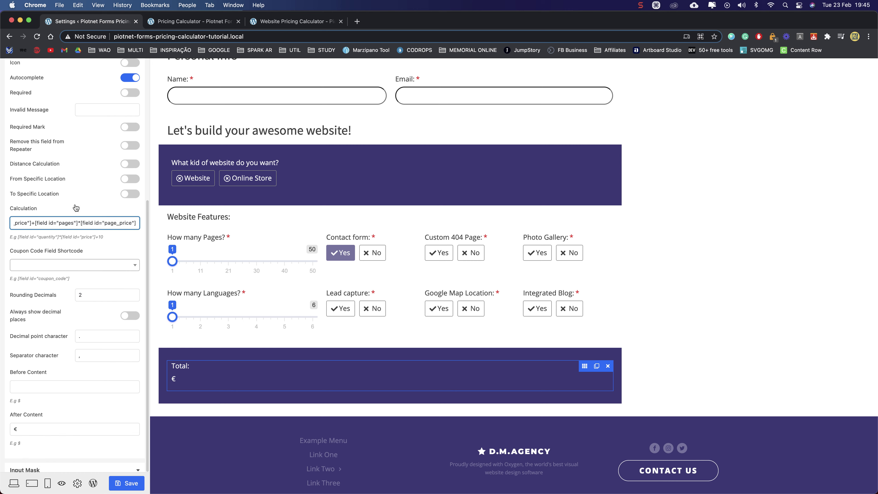
Change the copied term in the Total calculation to [field id="languages"]*[field id="language_price"] and save the form
double_click(67, 222)
type("languages")
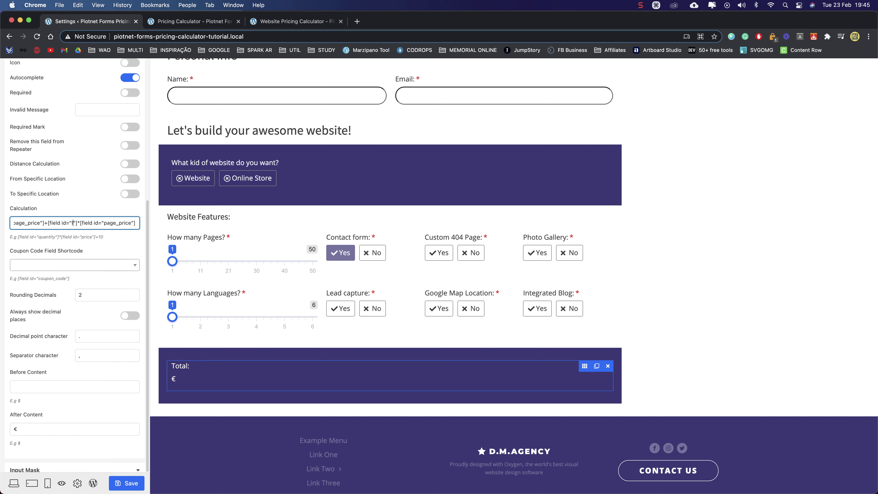
key("super+Right")
key("shift+Right")
key("shift+Right")
key("shift+Right")
key("shift+Right")
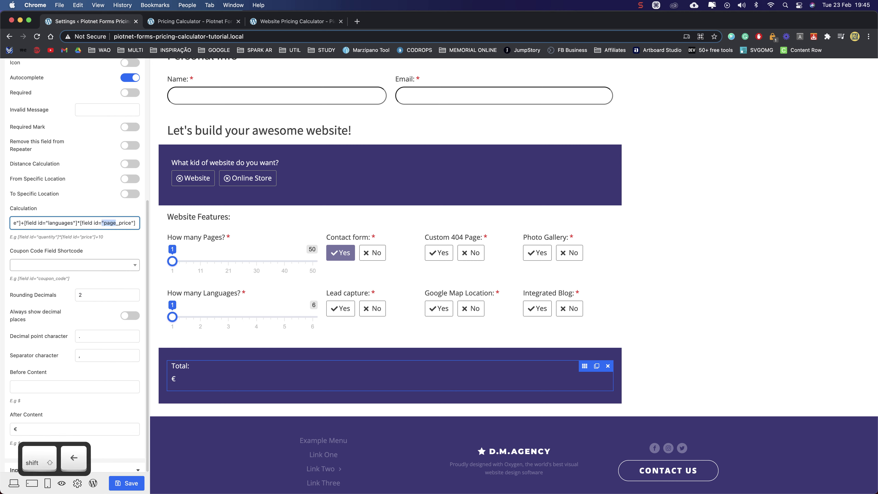
type("langu")
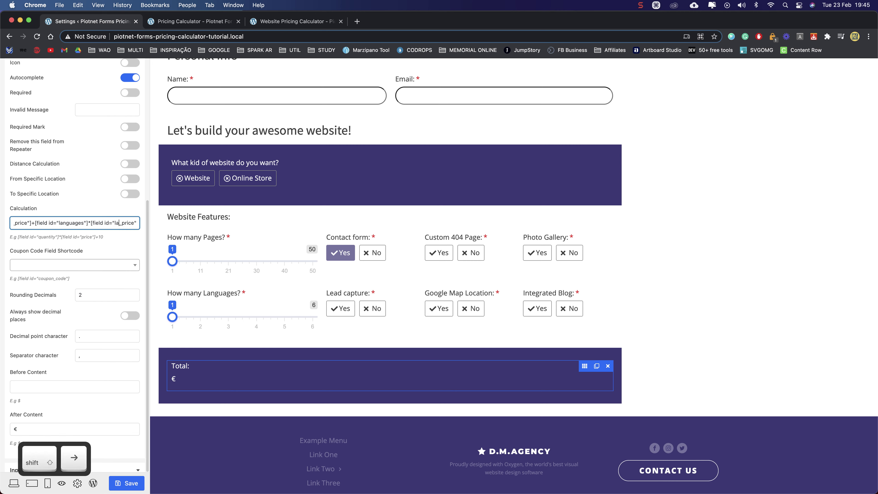
type("age")
key("Right")
key("Right")
key("Right")
key("Right")
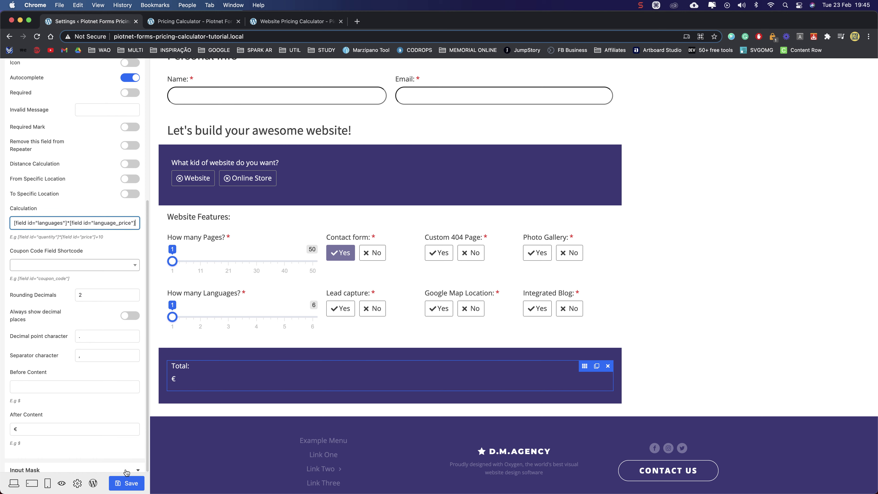
left_click(127, 483)
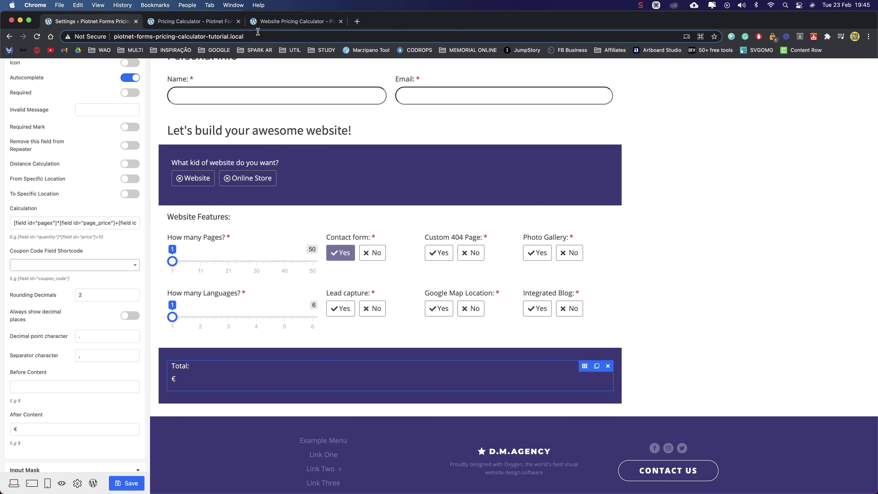
Reload the live pricing calculator page and test the total with 25 pages, then with 6 languages and 50 pages
left_click(210, 22)
left_click(37, 37)
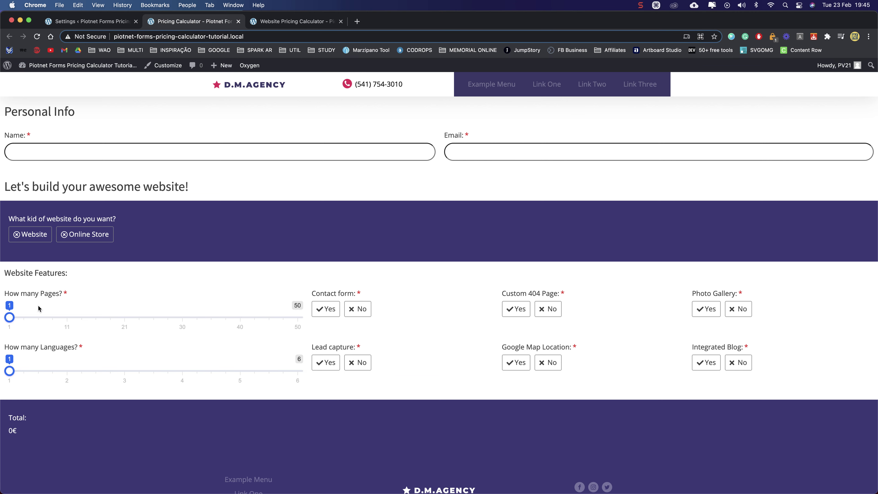
left_click_drag(9, 317, 151, 327)
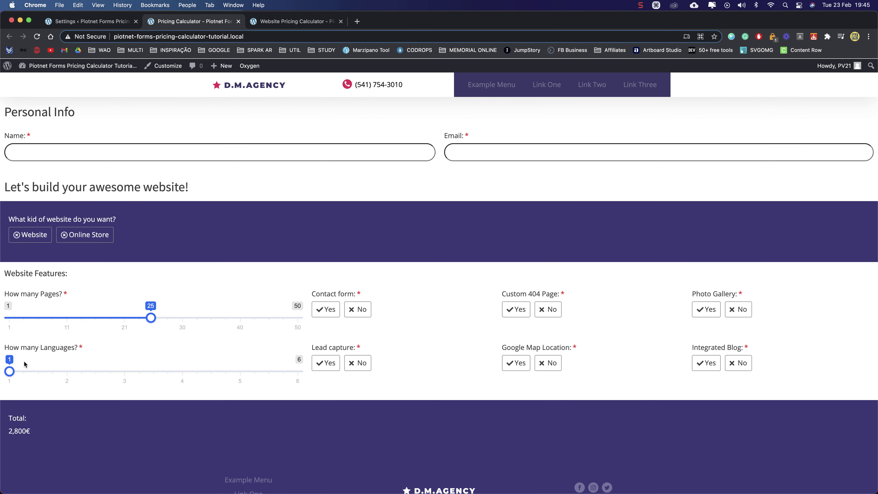
left_click_drag(10, 371, 289, 374)
left_click_drag(150, 315, 298, 317)
scroll(223, 165, "up", 1)
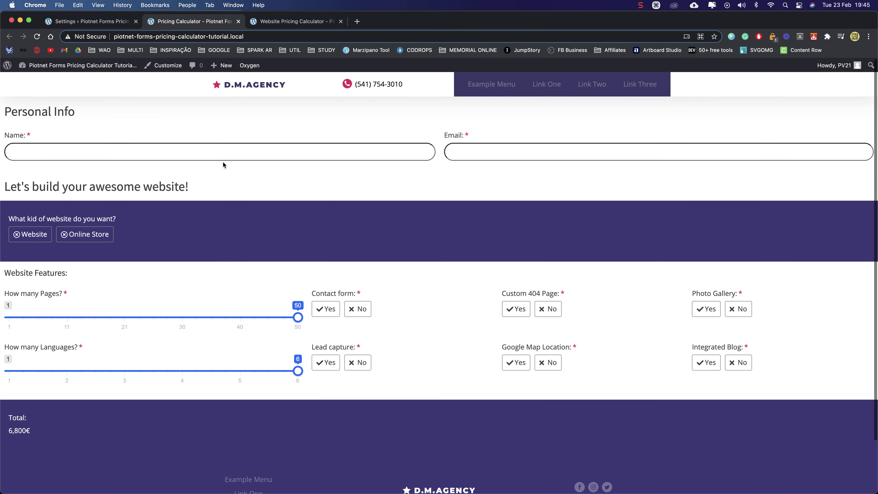
Return to the form editor and try out the Website and Online Store choices of the website type field
left_click(115, 22)
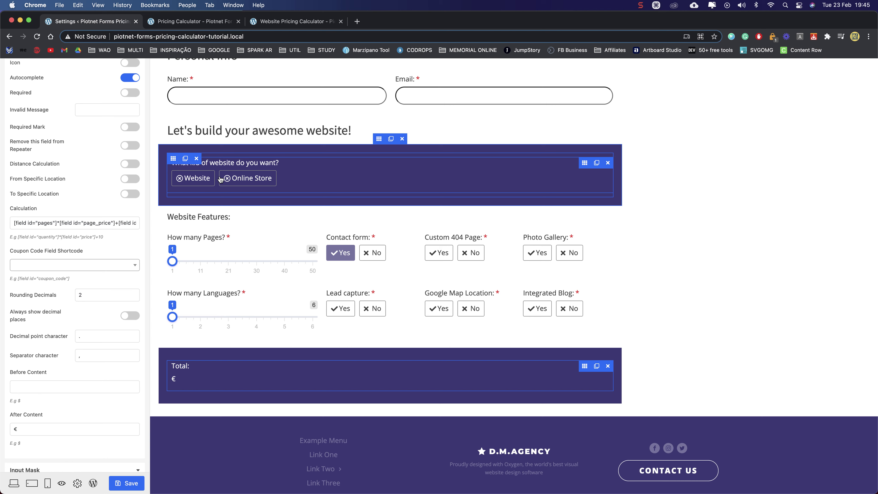
left_click(259, 182)
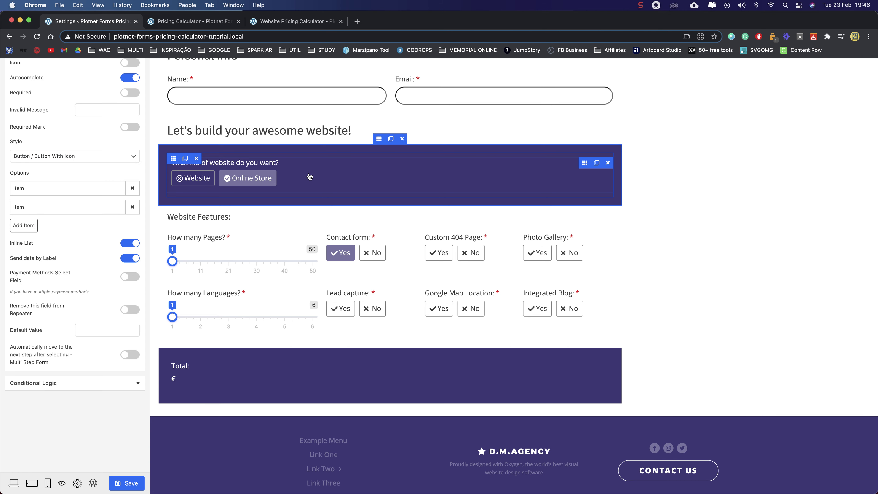
left_click(209, 181)
left_click(247, 182)
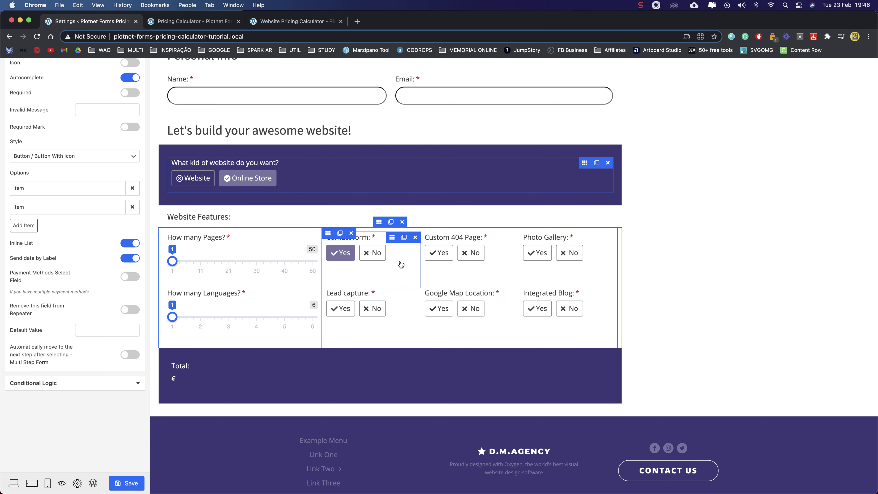
Append +[field id="contact_form"] to the end of the Total field's calculation
left_click(216, 377)
left_click(115, 224)
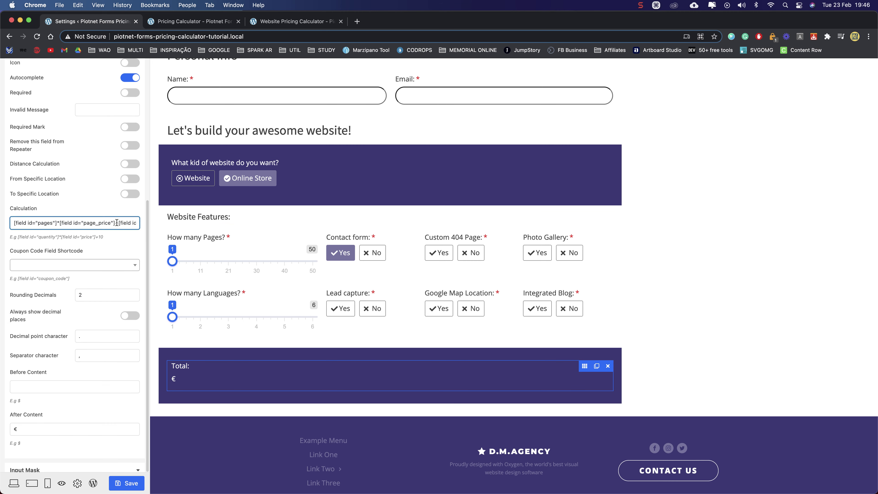
left_click_drag(114, 223, 140, 224)
left_click(98, 223)
key("shift+Down")
key("super+c")
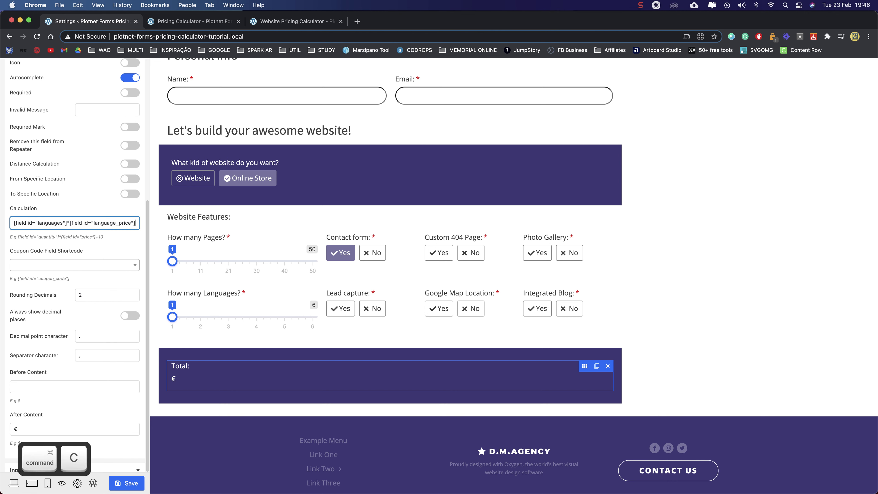
type("+")
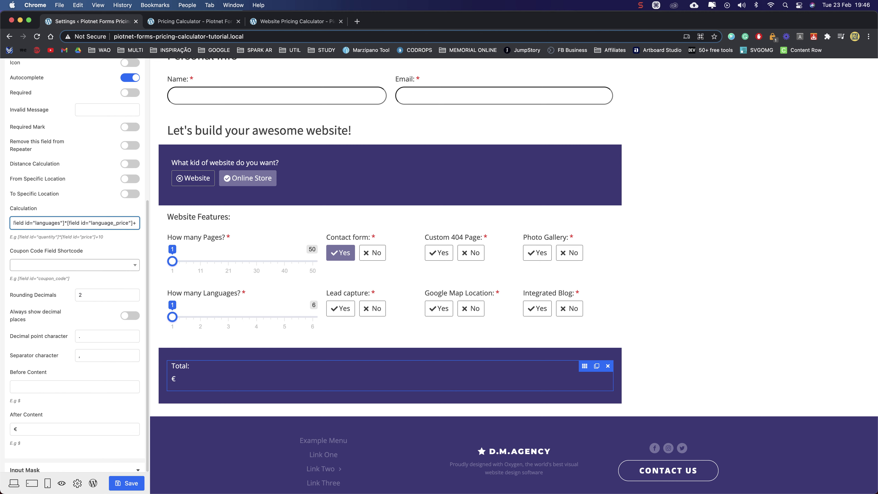
key("super+v")
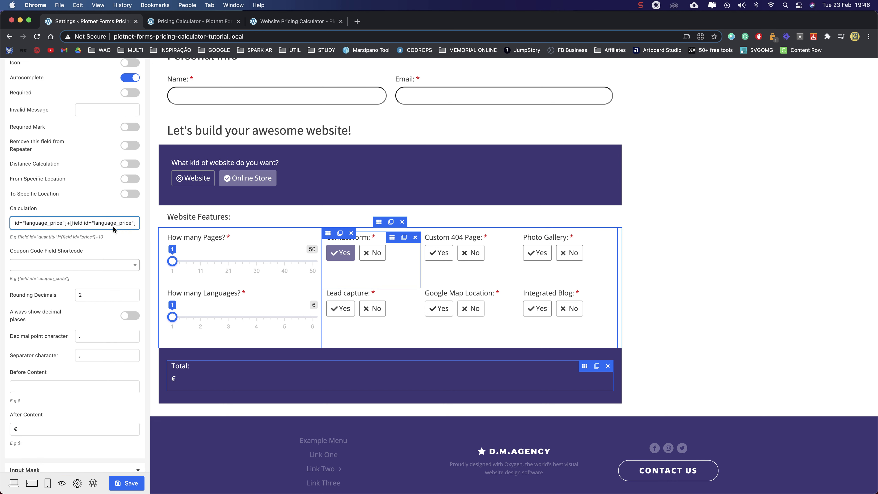
double_click(102, 223)
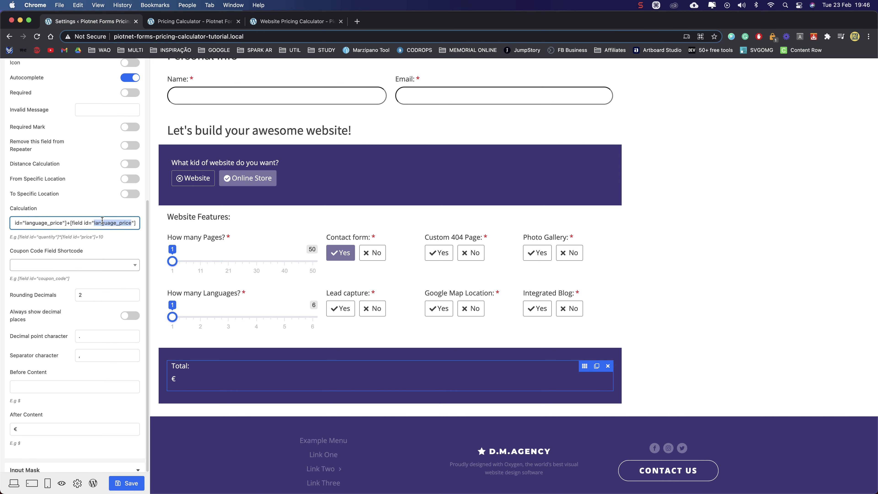
type("contact")
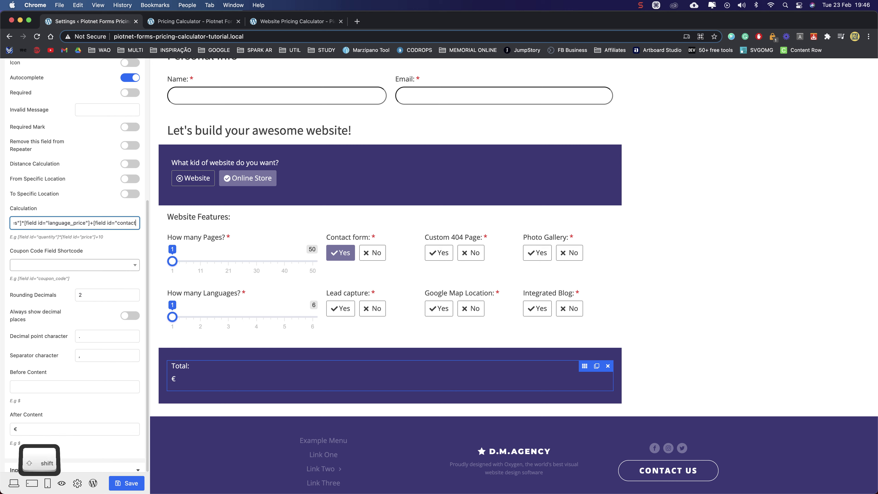
type("_form")
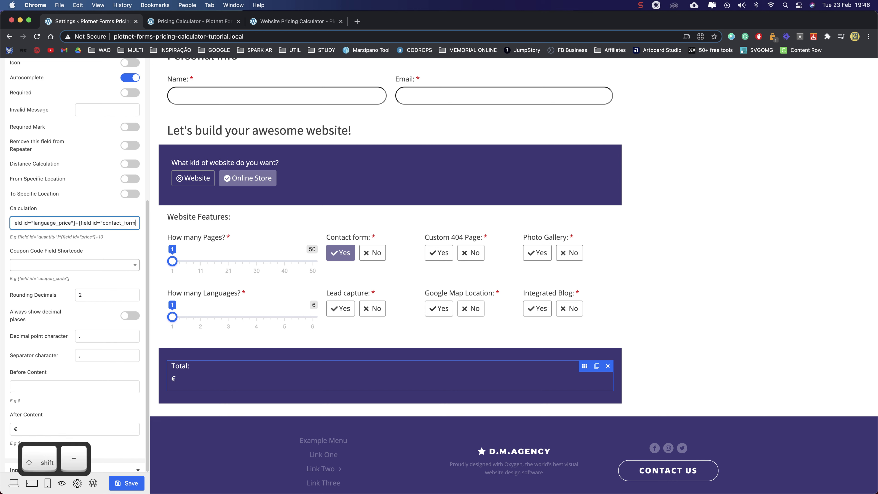
Check the field IDs of the contact form, custom 404 page, photo gallery, lead capture, Google Map location and integrated blog options
left_click(375, 240)
scroll(78, 202, "up", 5)
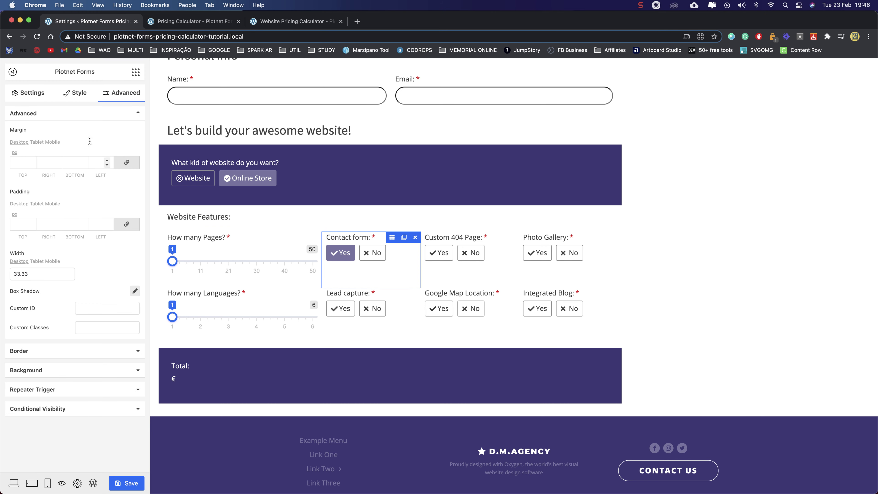
left_click(29, 93)
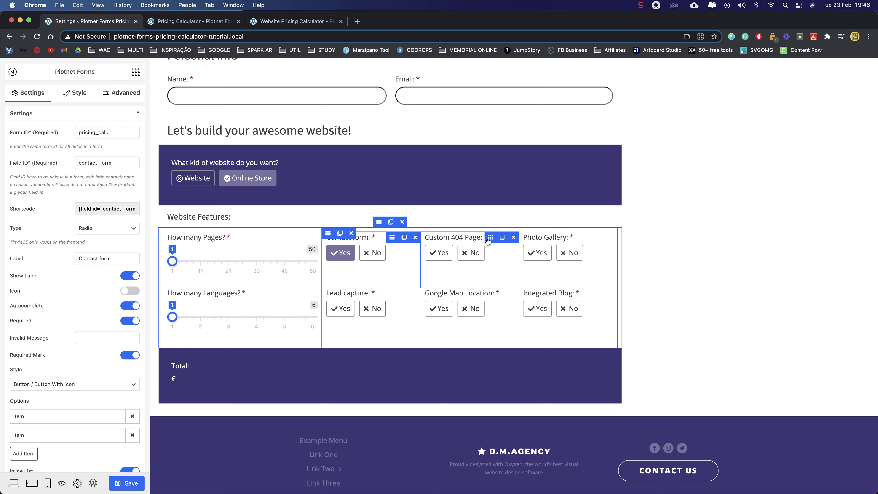
left_click(488, 241)
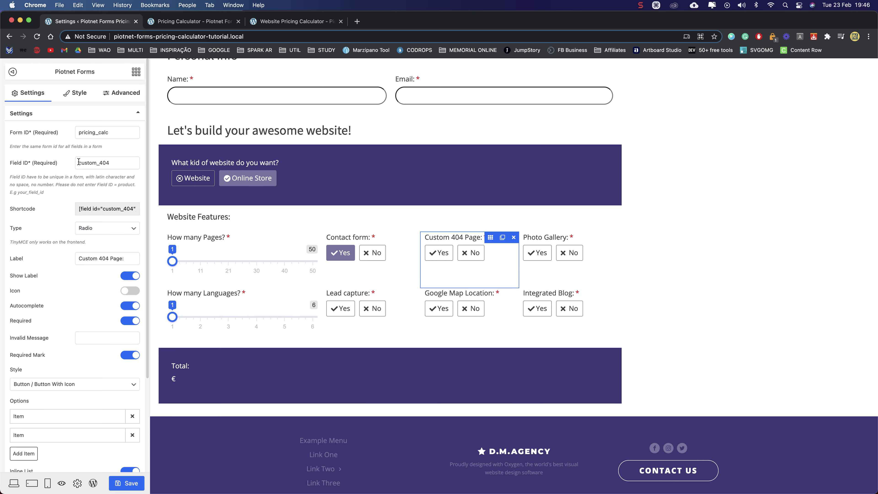
left_click(582, 240)
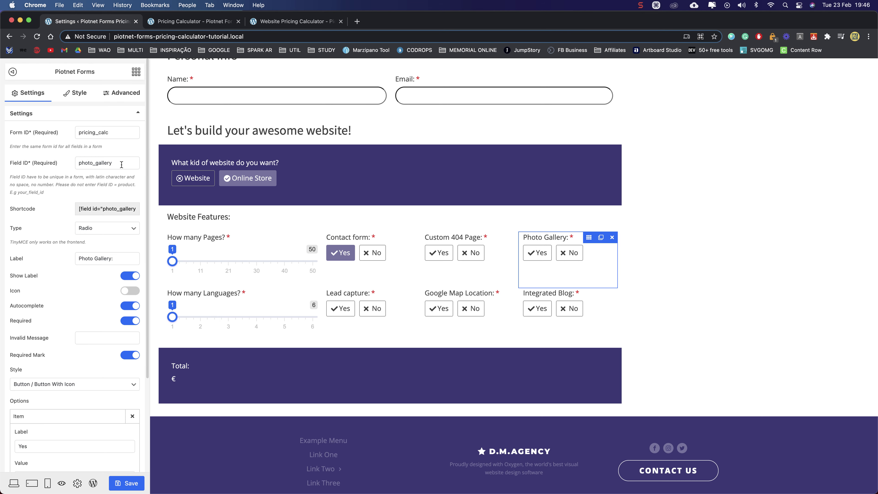
left_click(349, 297)
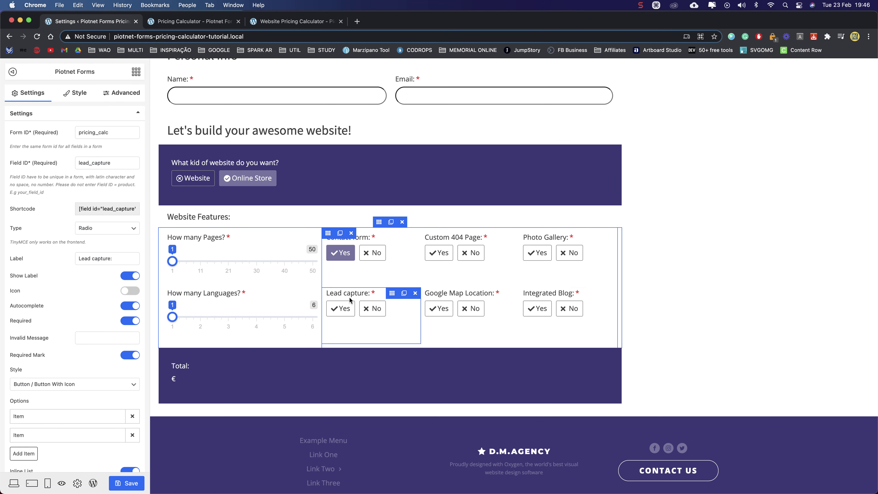
left_click(492, 297)
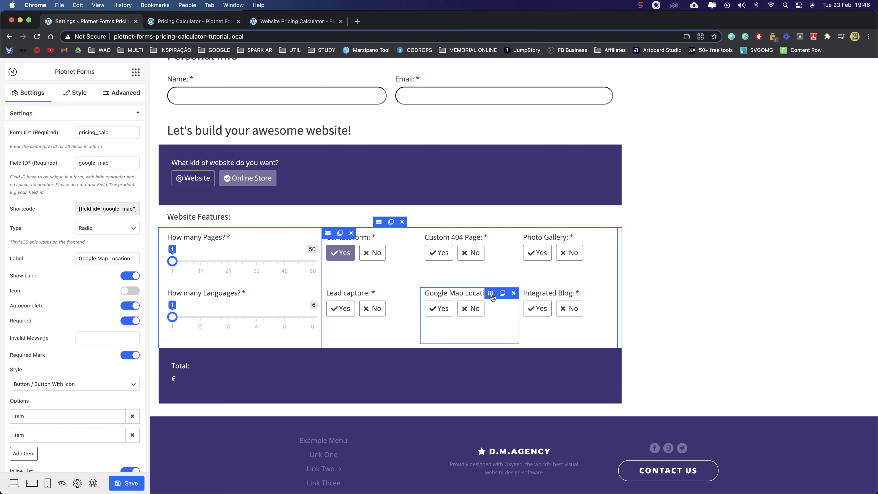
left_click(587, 297)
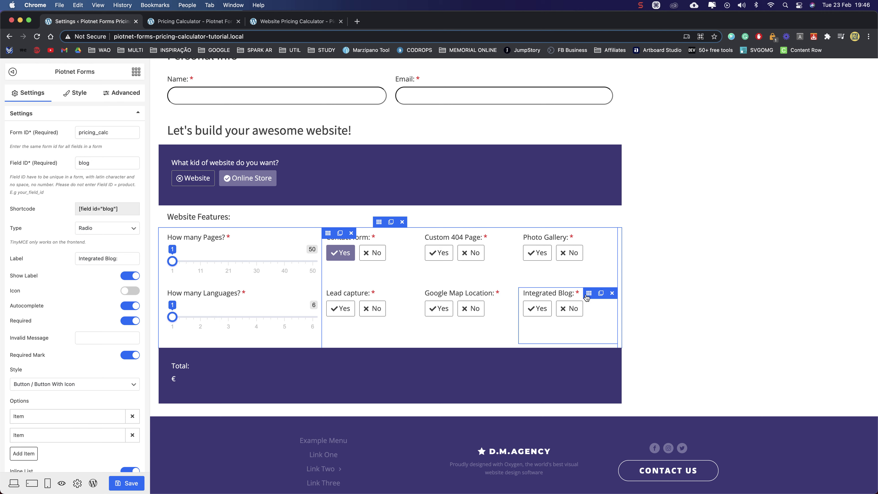
Append +[field id="custom_404"] to the Total field's calculation by reusing a copy of the contact form term
left_click(259, 376)
scroll(71, 309, "down", 3)
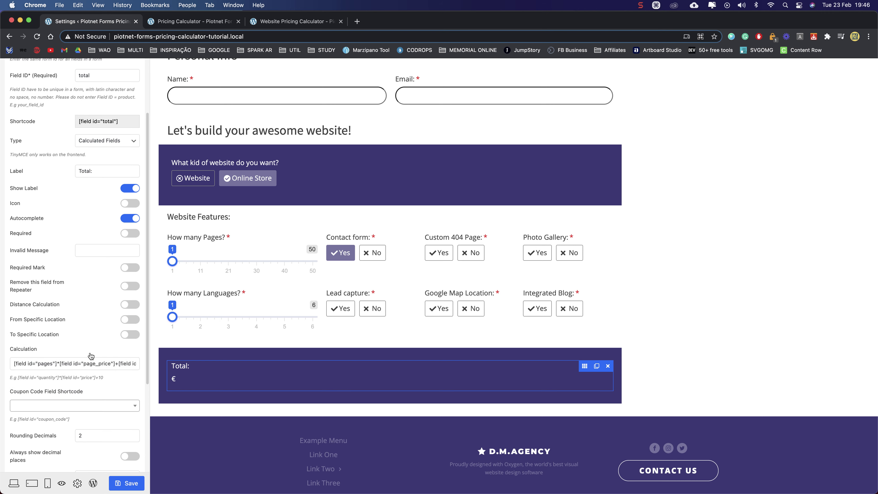
left_click_drag(96, 363, 148, 369)
left_click(103, 363)
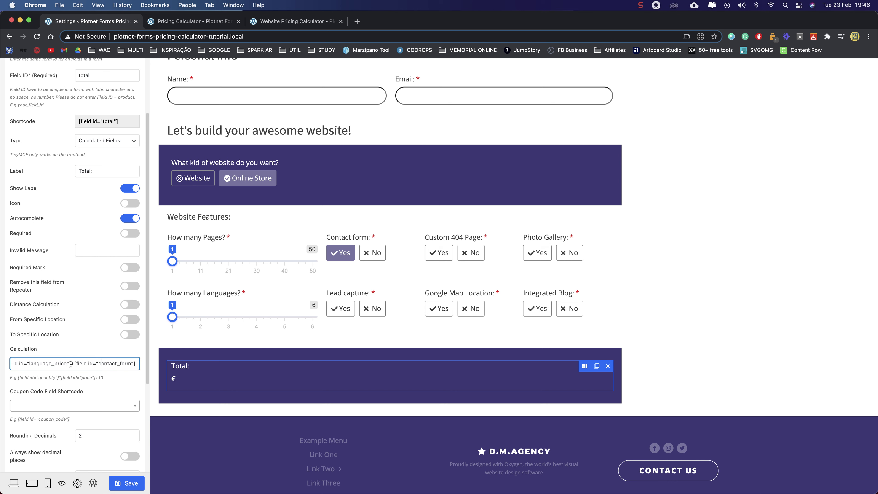
left_click_drag(77, 364, 141, 367)
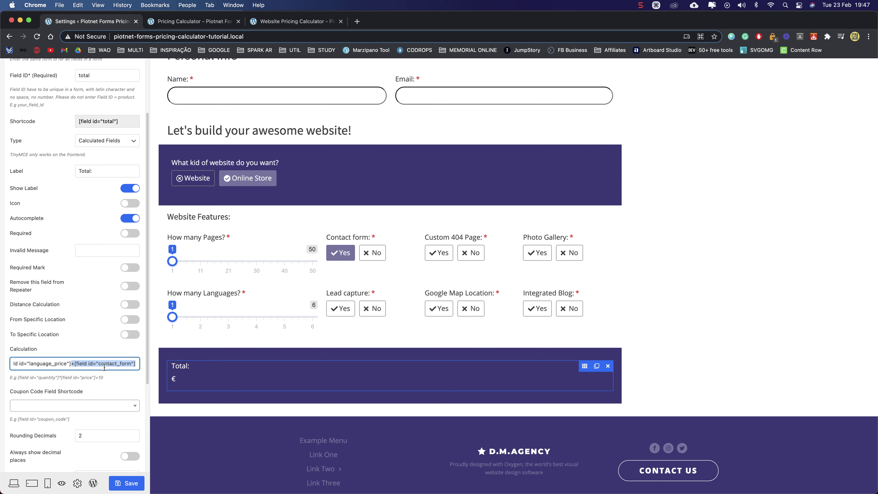
key("super+c")
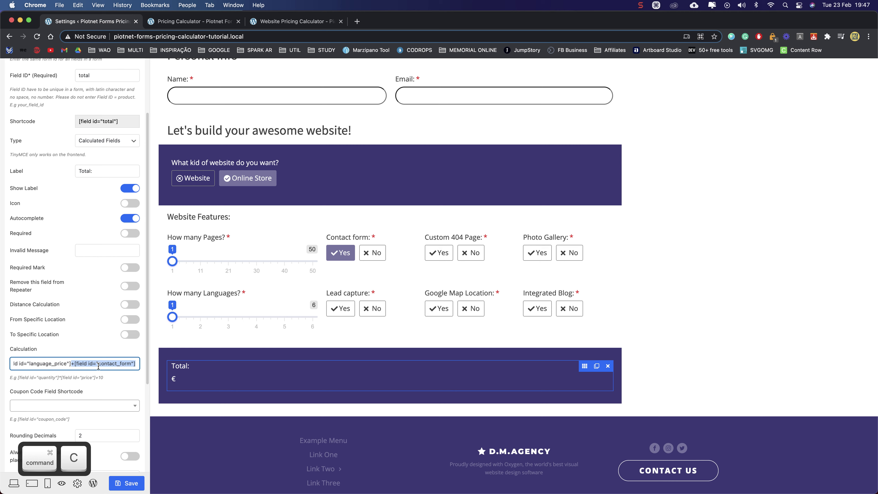
key("Right")
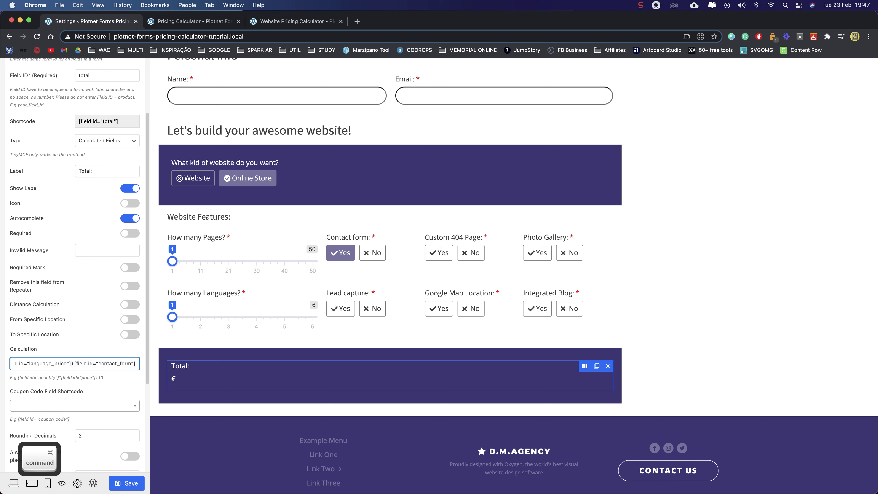
key("super+v")
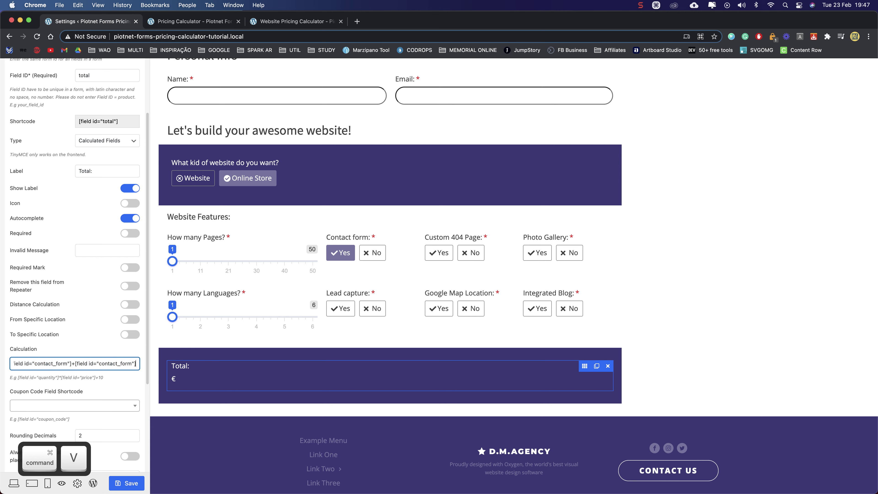
double_click(119, 363)
type("custom")
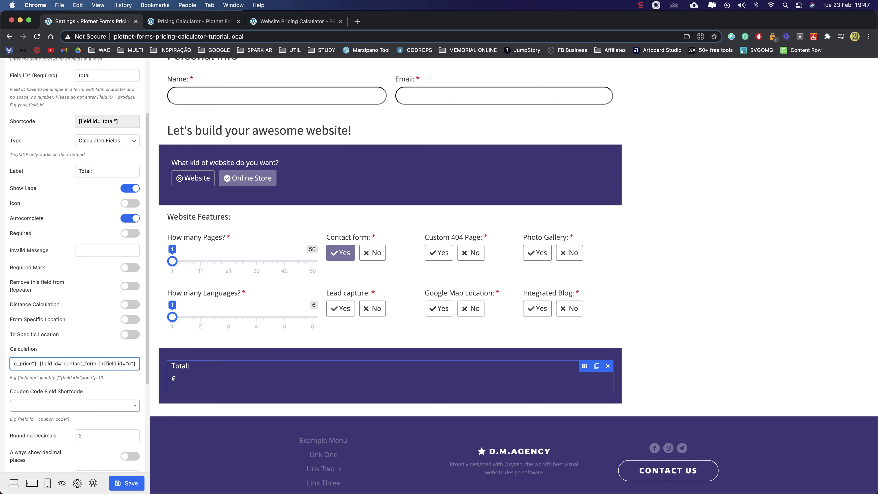
type("_404\"]")
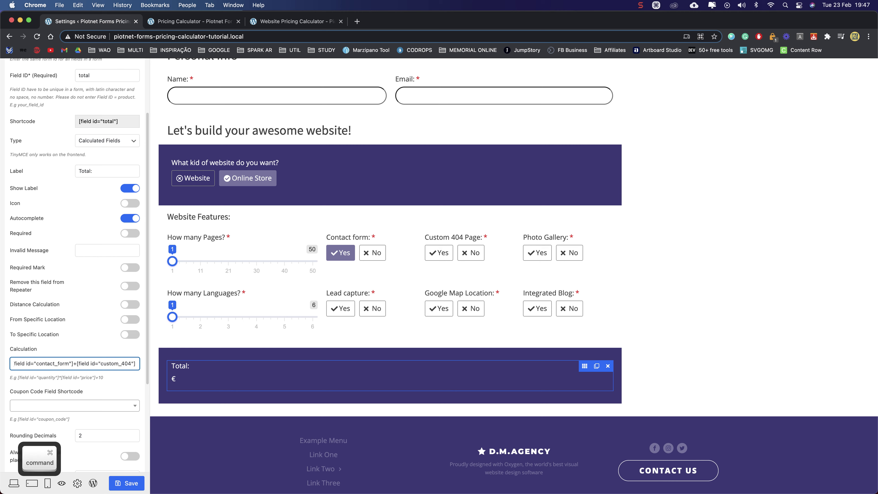
Append +[field id="photo_gallery"] to the end of the Total field's calculation
key("ctrl+v")
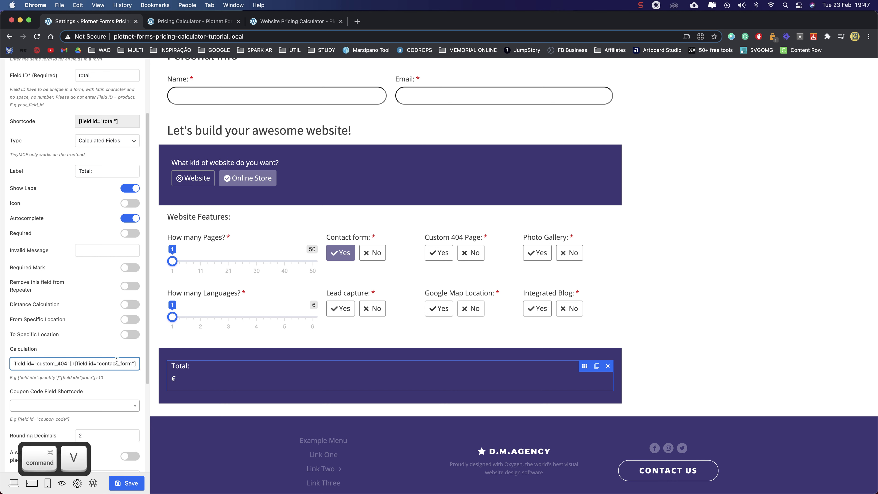
double_click(117, 361)
type("photo_gallery")
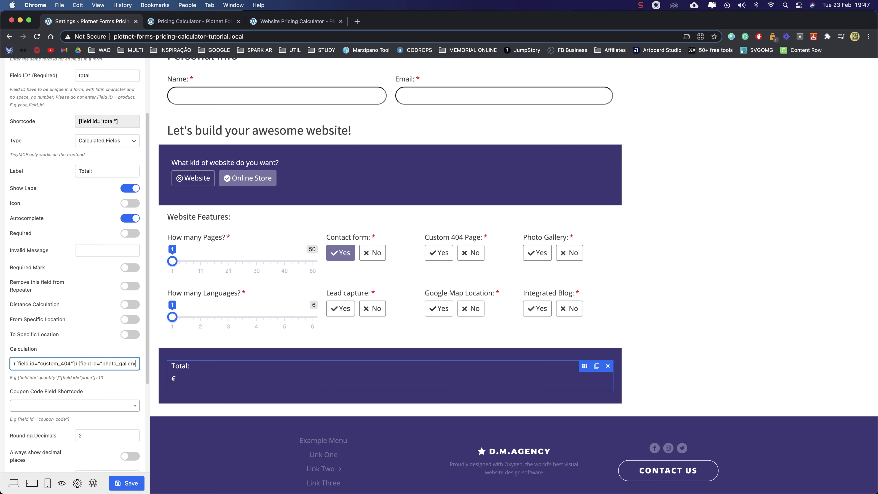
key("Right")
key("Right")
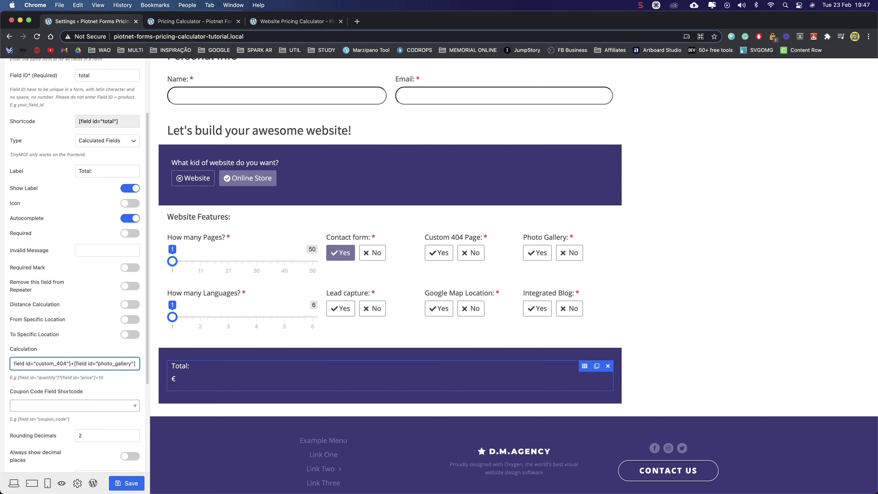
Append +[field id="lead_capture"] to the end of the Total field's calculation
key("super+v")
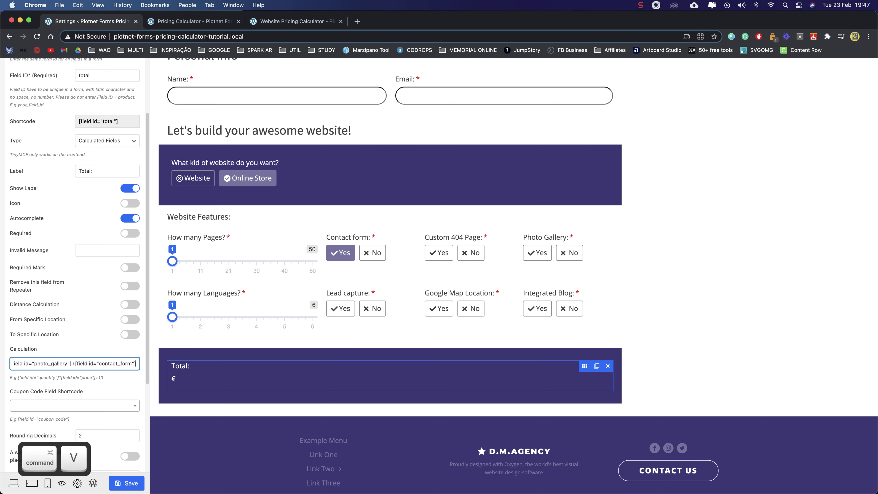
key("Left")
key("Left")
double_click(116, 363)
type("lead")
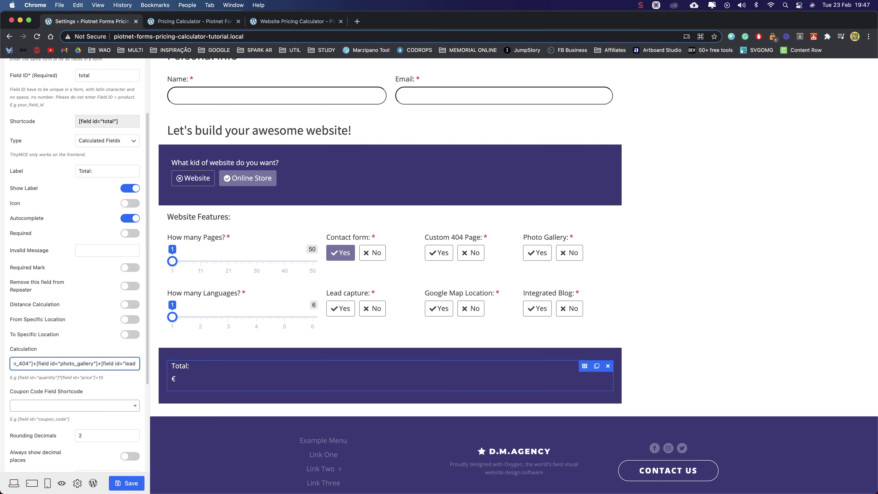
type("_capture")
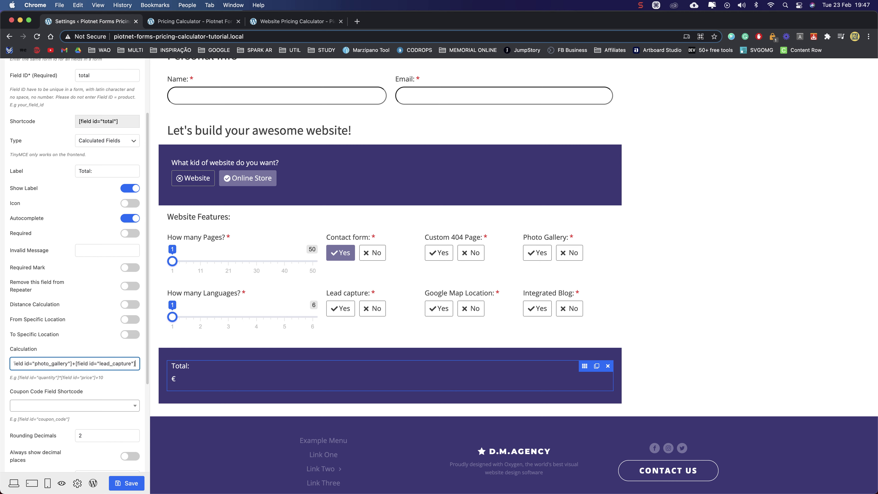
Append +[field id="google_map"] to the end of the Total field's calculation
type("+[field id=\"contact_form\"]")
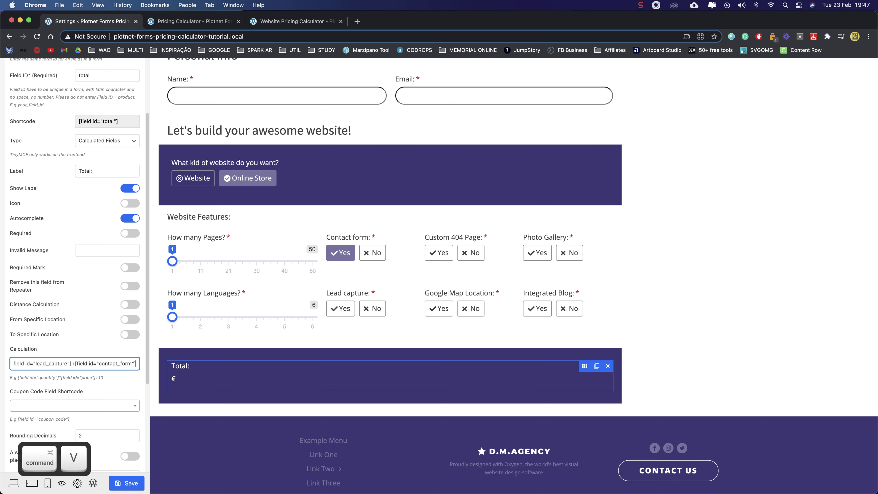
double_click(114, 363)
type("google_map")
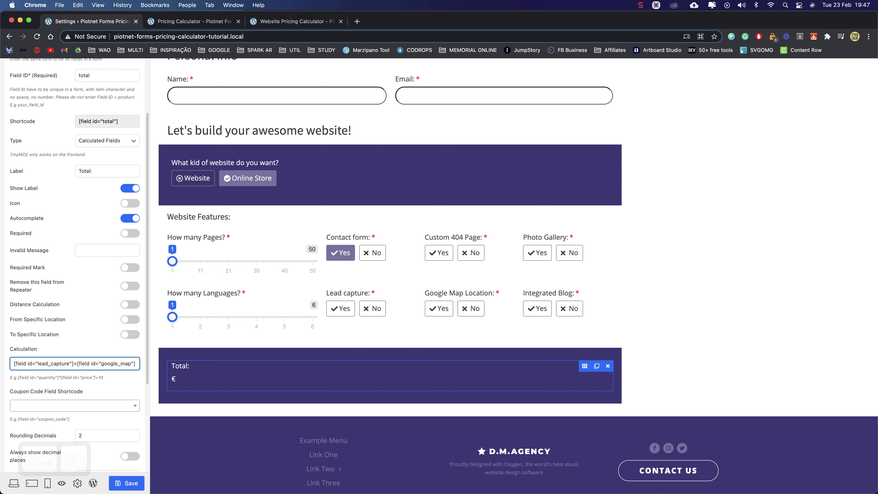
Append +[field id="blog"] to the end of the Total field's calculation and save the form
type("\"]+[field id=\"contact_form\"]")
double_click(118, 362)
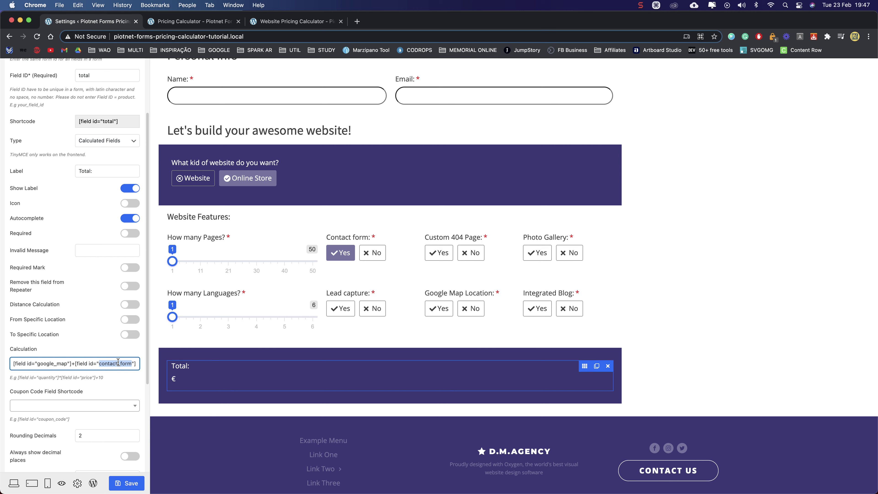
type("blog")
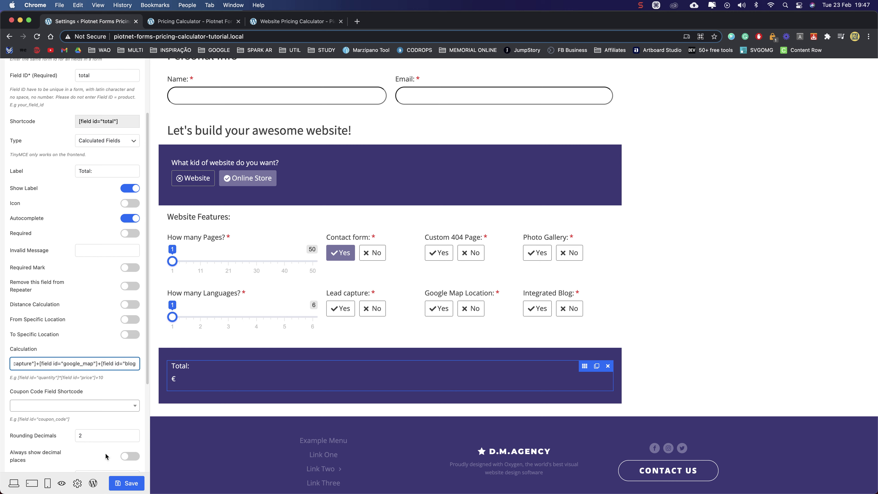
left_click(119, 484)
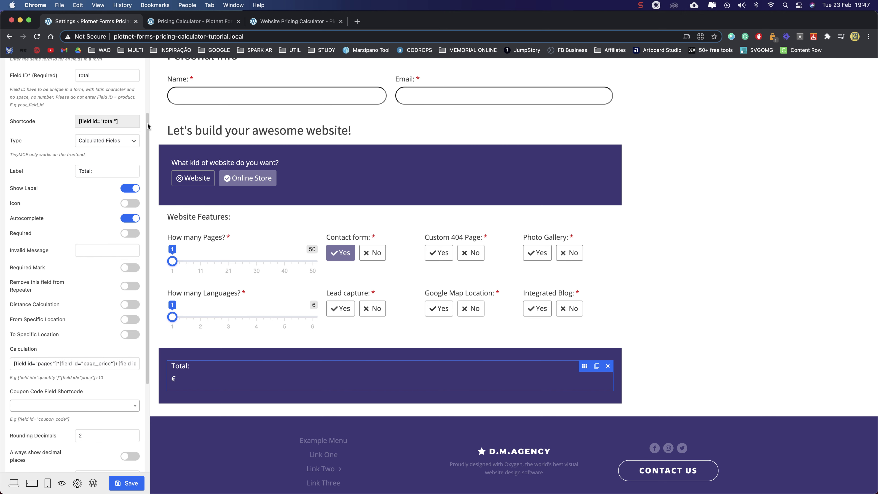
Reload the live pricing calculator page and test the total with 43 pages and 4 languages
left_click(268, 21)
left_click(196, 22)
left_click(37, 36)
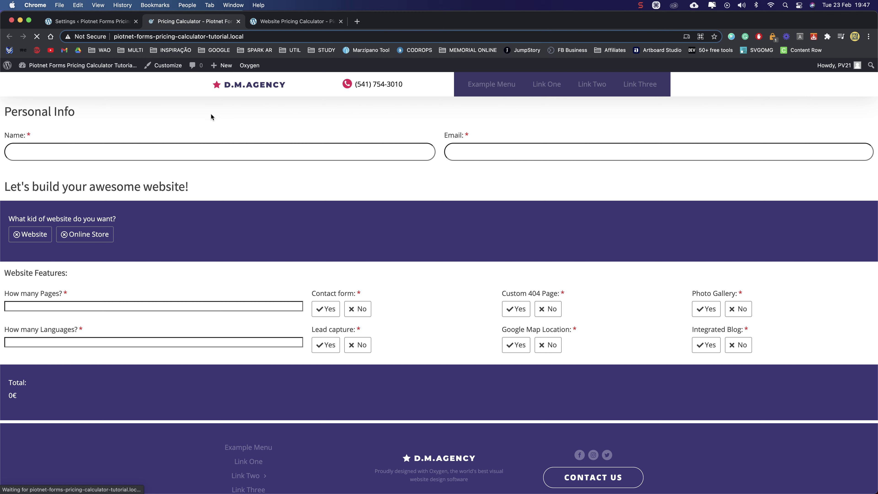
left_click_drag(10, 317, 256, 318)
left_click_drag(10, 371, 191, 370)
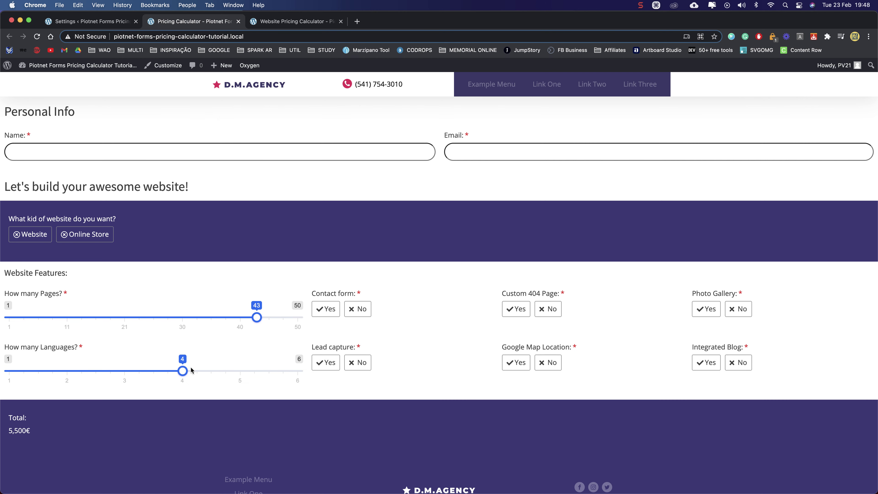
Test the total on the live page by answering Yes to all six website feature options
left_click(329, 311)
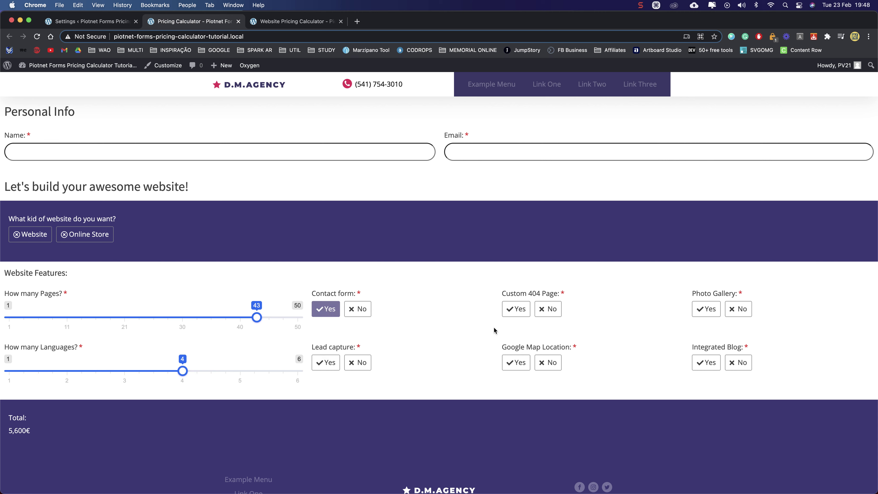
left_click(518, 312)
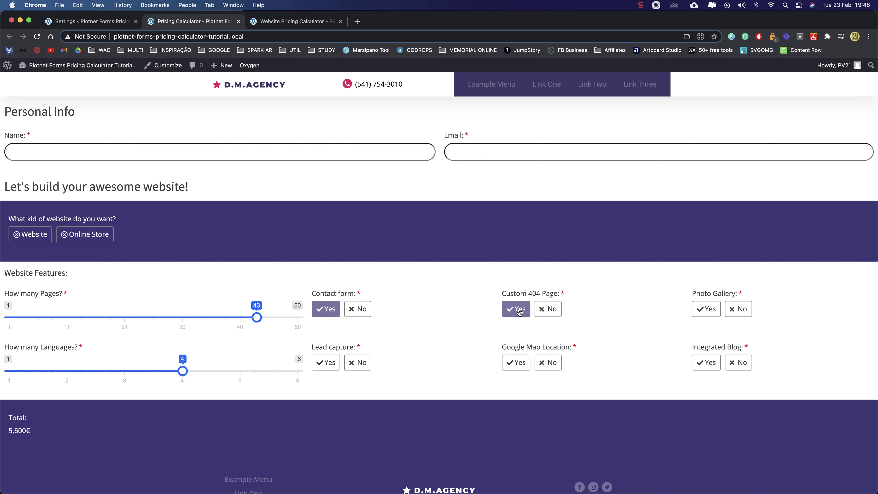
left_click(712, 311)
left_click(323, 366)
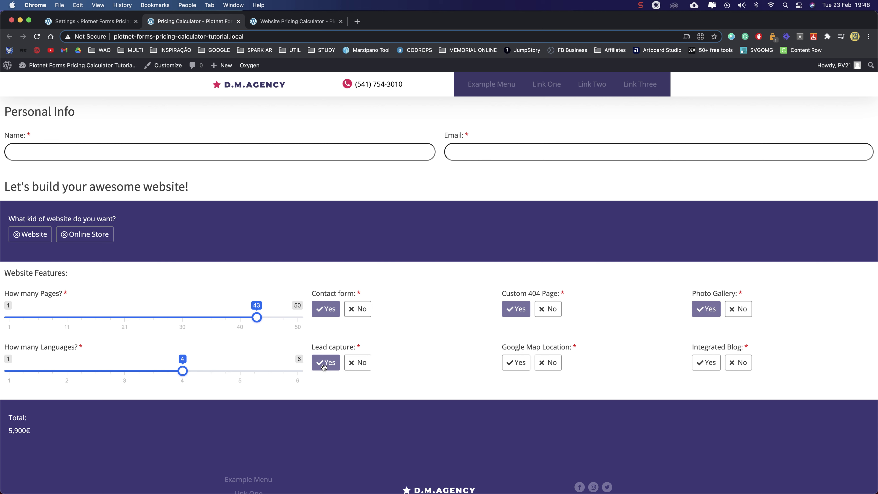
left_click(522, 363)
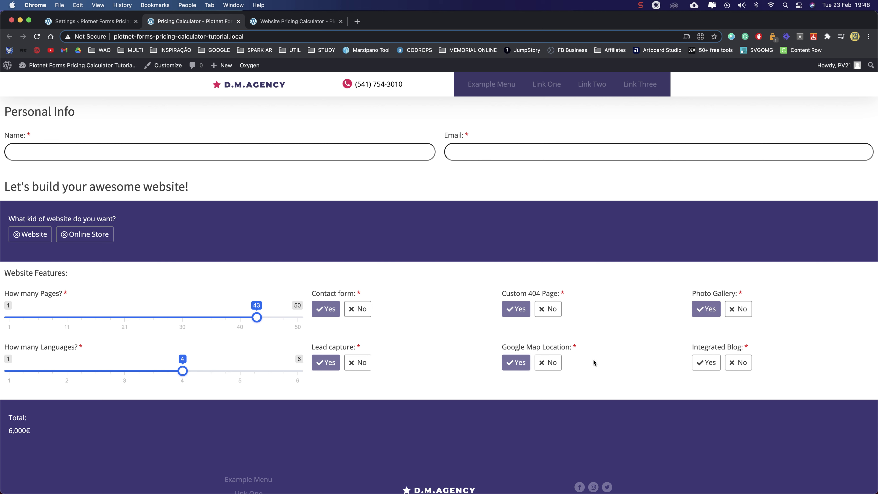
left_click(708, 365)
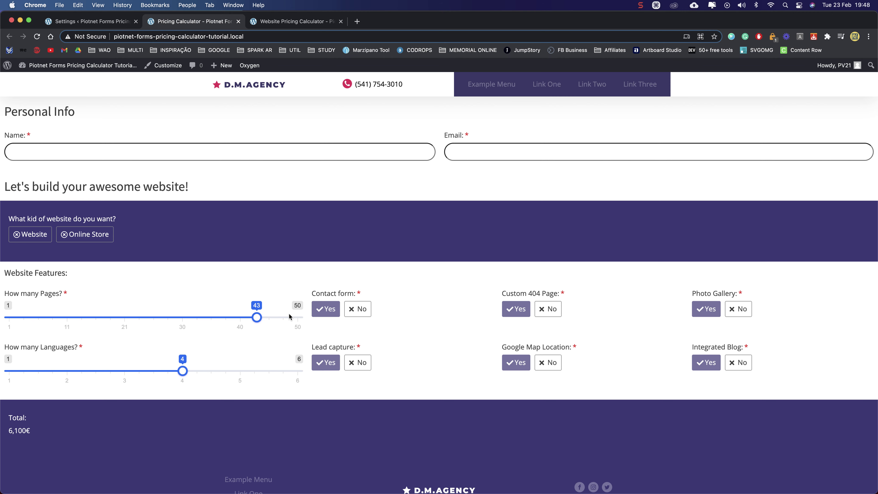
Return to the form editor, duplicate the Website Features heading section, and move the copy between the feature options and the Total section
left_click(105, 23)
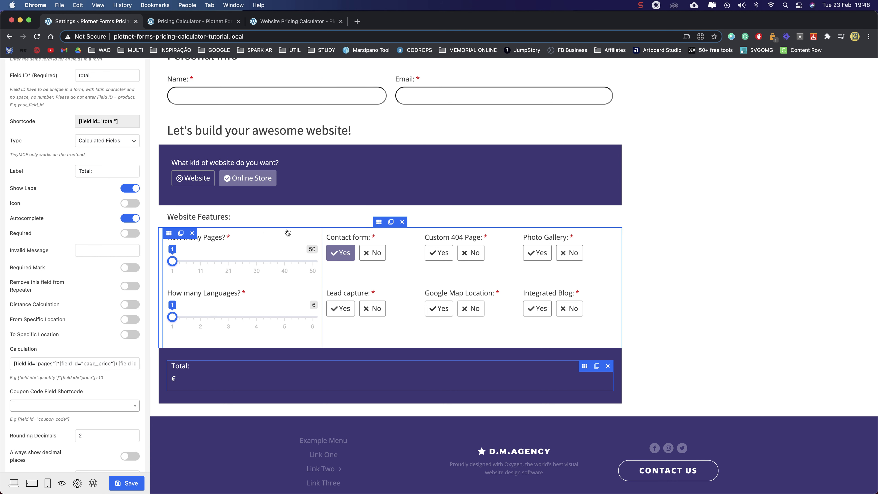
left_click(380, 224)
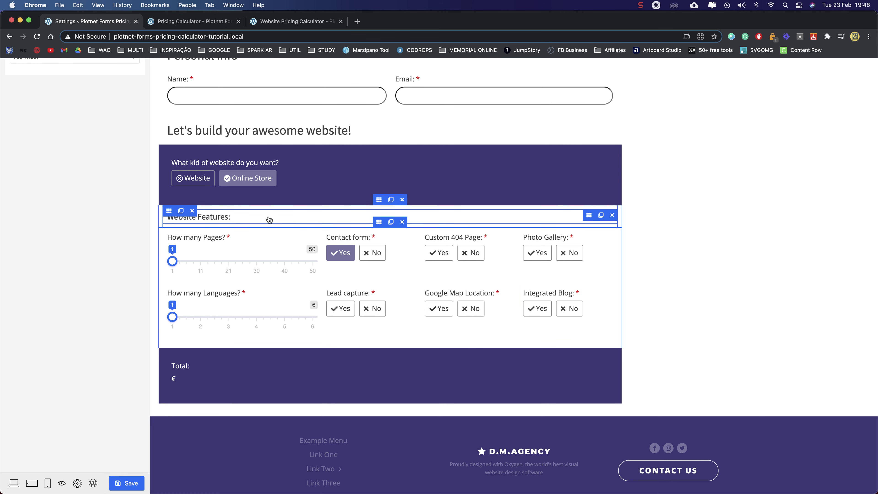
left_click(313, 218)
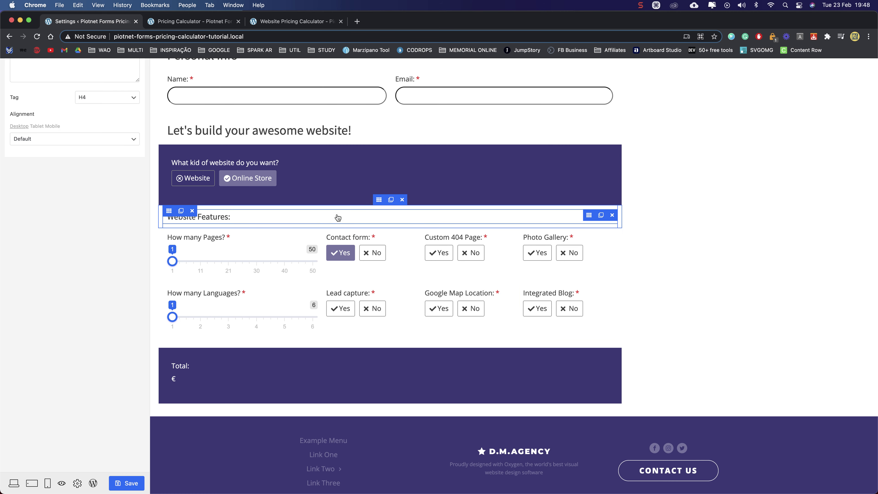
left_click(391, 201)
left_click_drag(379, 223, 370, 371)
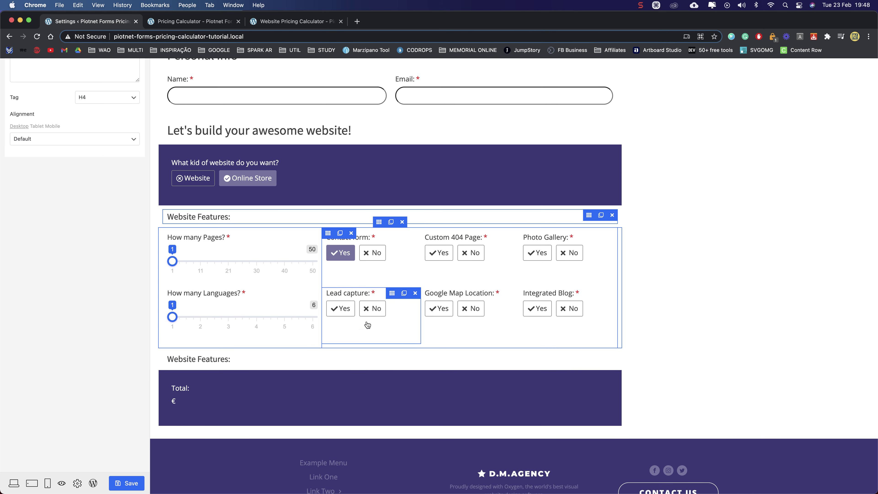
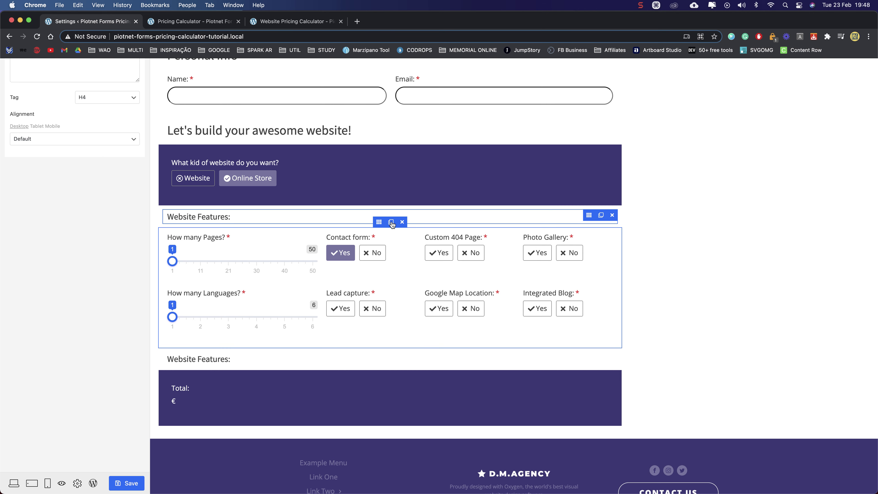
Duplicate the section with the sliders and feature options and place the copy below the second Website Features heading
left_click(391, 222)
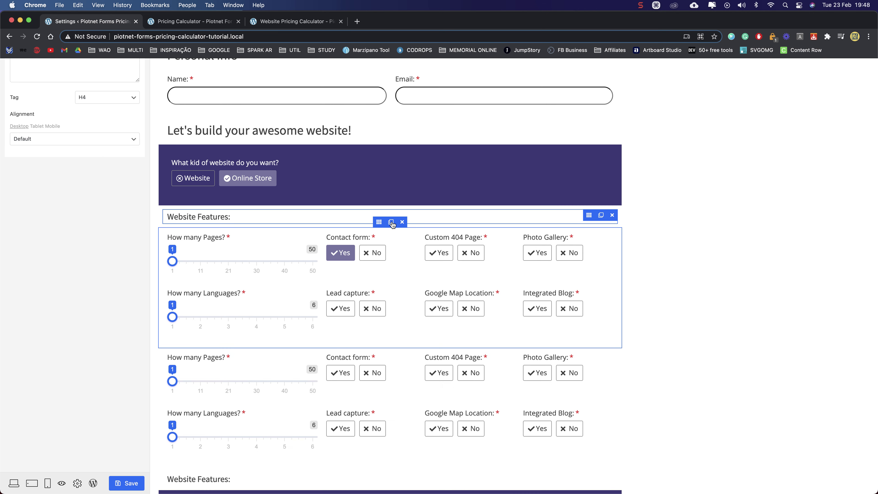
scroll(392, 237, "down", 4)
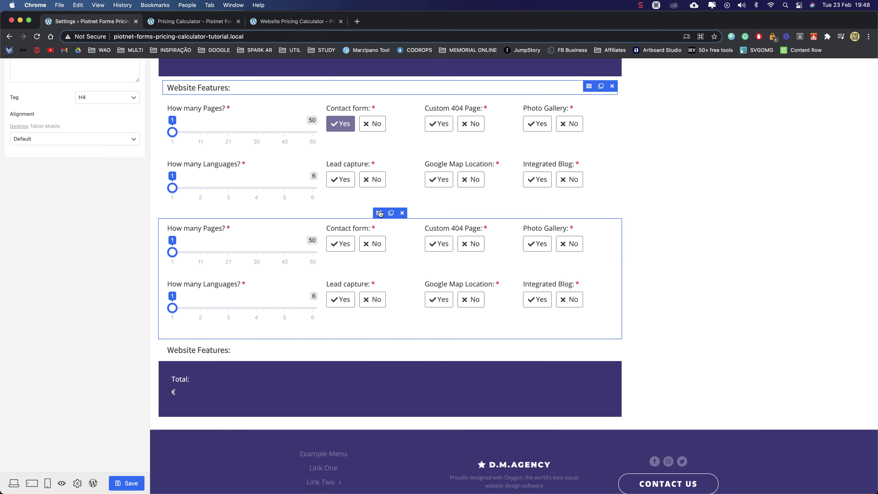
left_click_drag(379, 216, 371, 367)
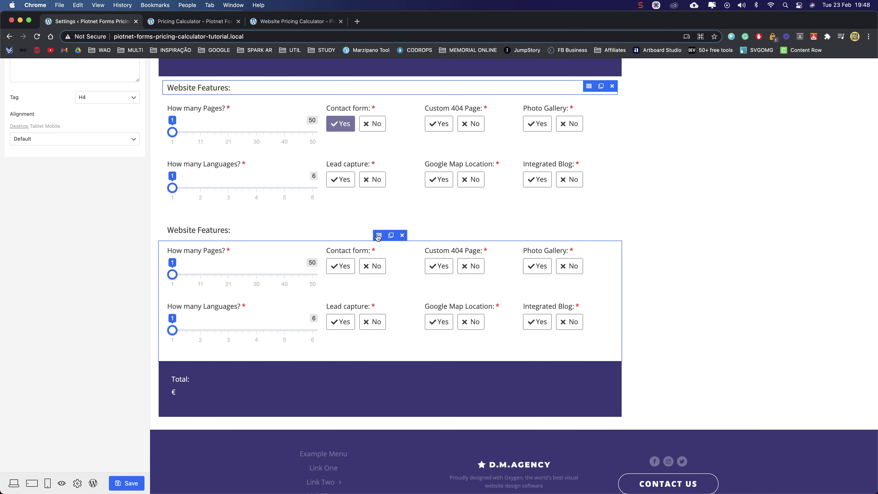
Change the second Website Features heading's text to "Online Store Features:"
left_click(217, 234)
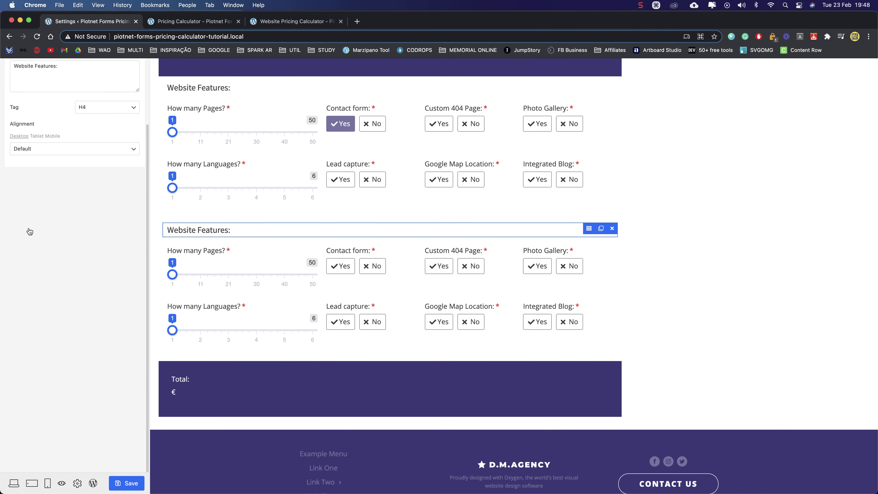
double_click(24, 144)
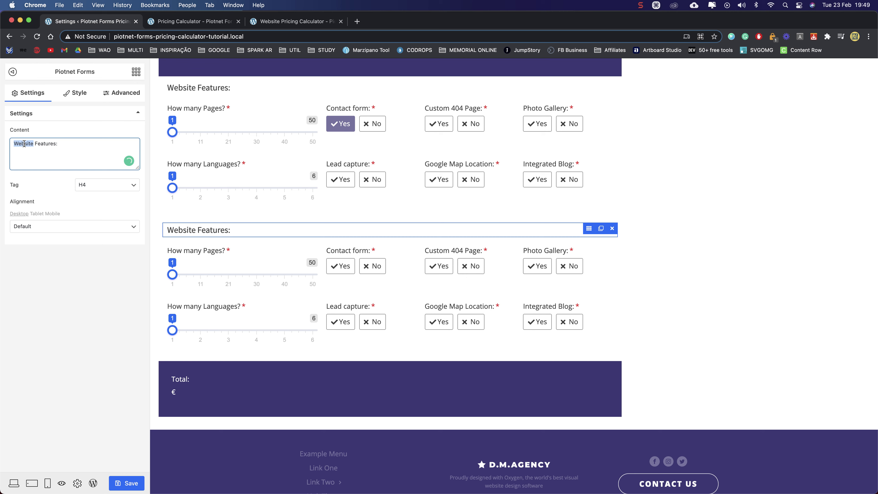
type("Online Store")
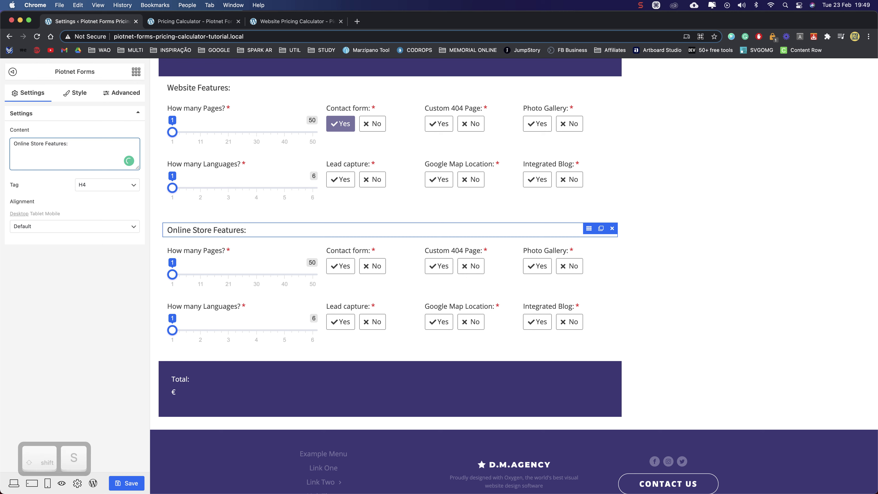
Enable conditional logic on the section that holds the Online Store Features heading
scroll(304, 255, "up", 2)
scroll(304, 255, "up", 1)
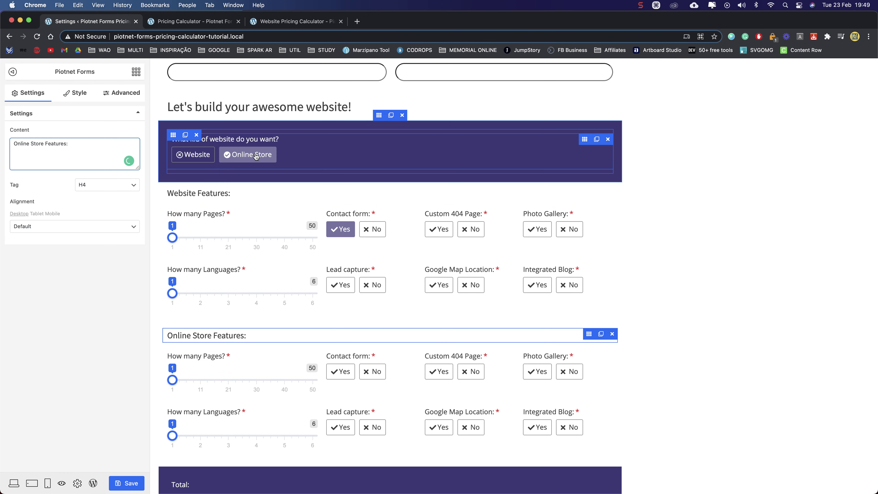
left_click(379, 319)
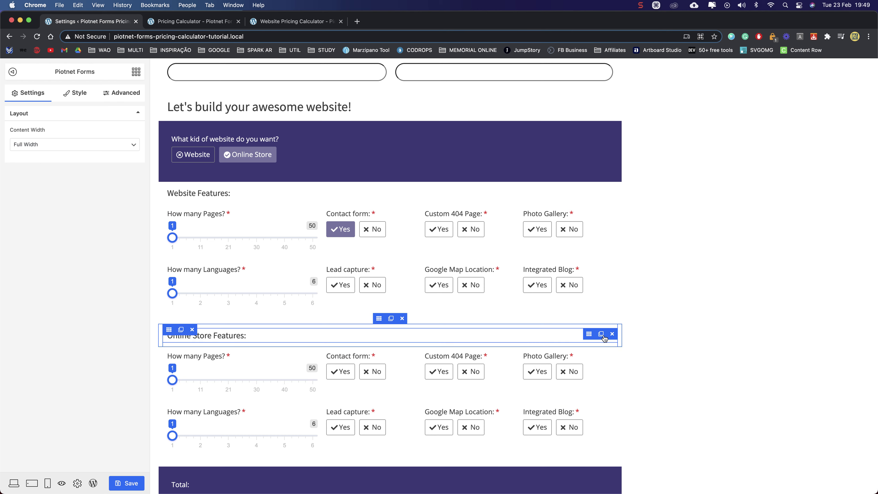
left_click(123, 96)
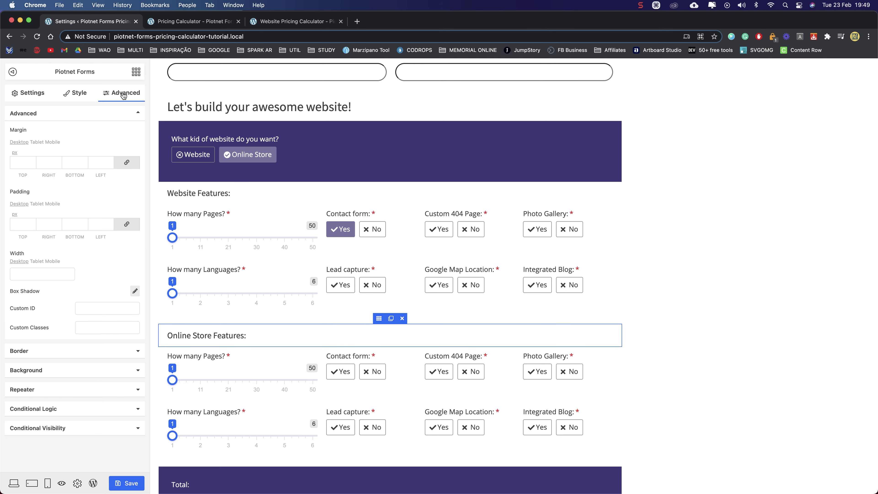
left_click(65, 411)
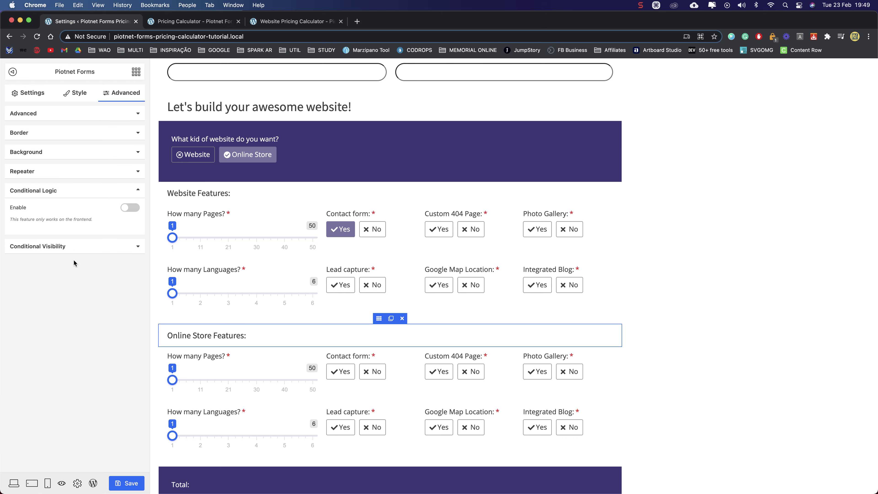
left_click(128, 209)
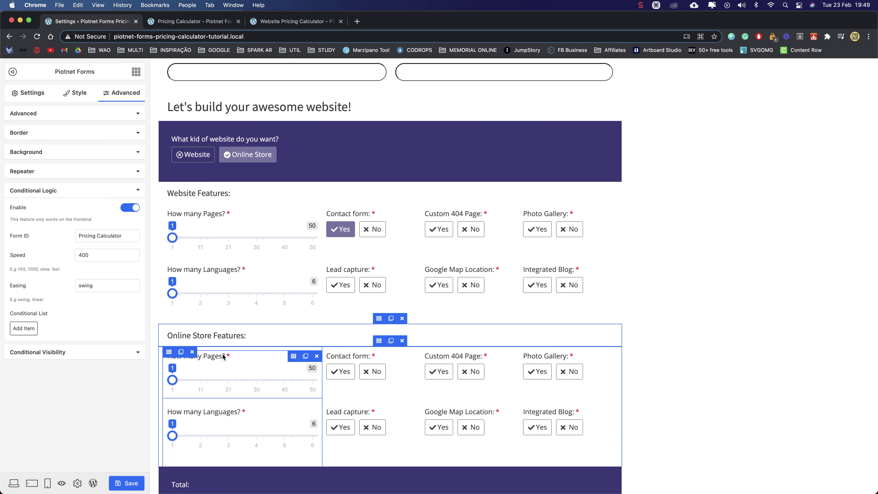
Copy the form ID pricing_calc from the second How many Pages slider into the Online Store Features section's conditional logic
left_click(293, 358)
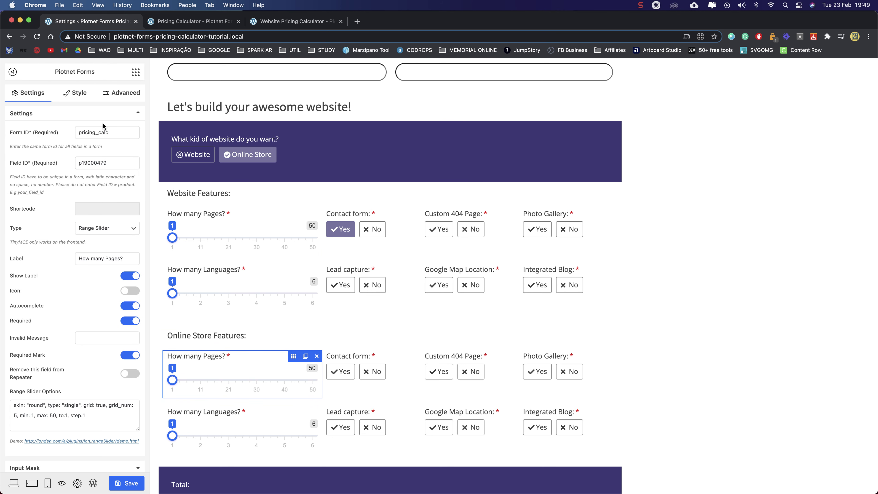
double_click(100, 131)
key("super+c")
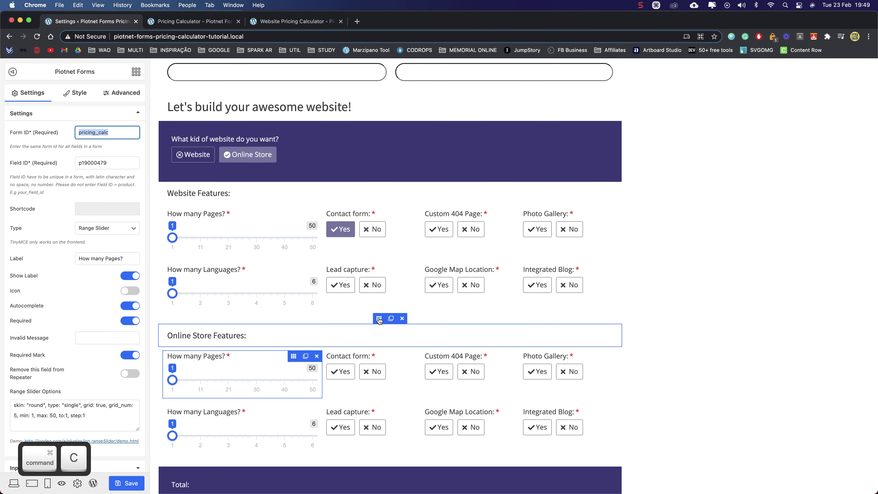
left_click(379, 319)
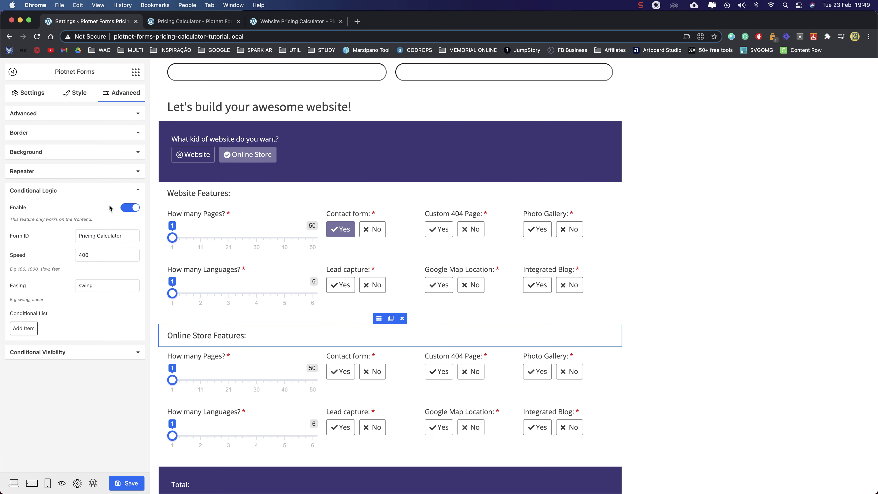
triple_click(96, 239)
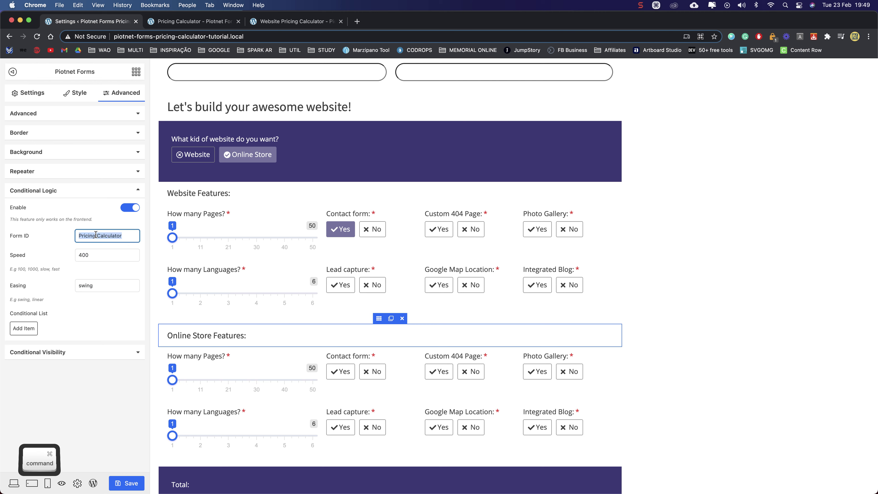
key("super+v")
left_click(79, 395)
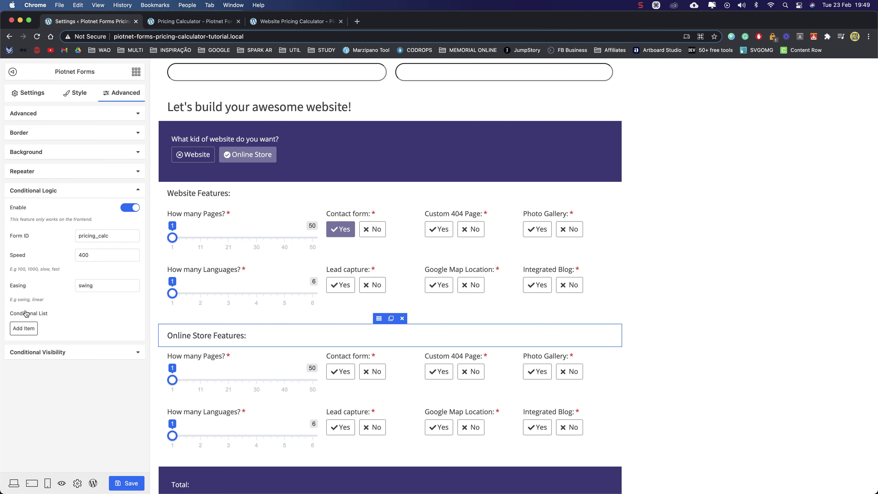
Add a condition item to the Online Store Features section's conditional logic and open its list of fields
left_click(24, 328)
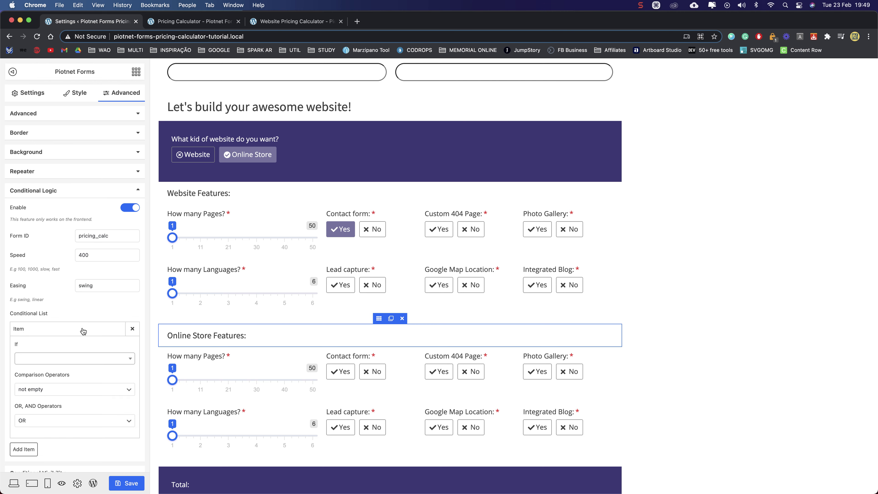
scroll(83, 332, "down", 1)
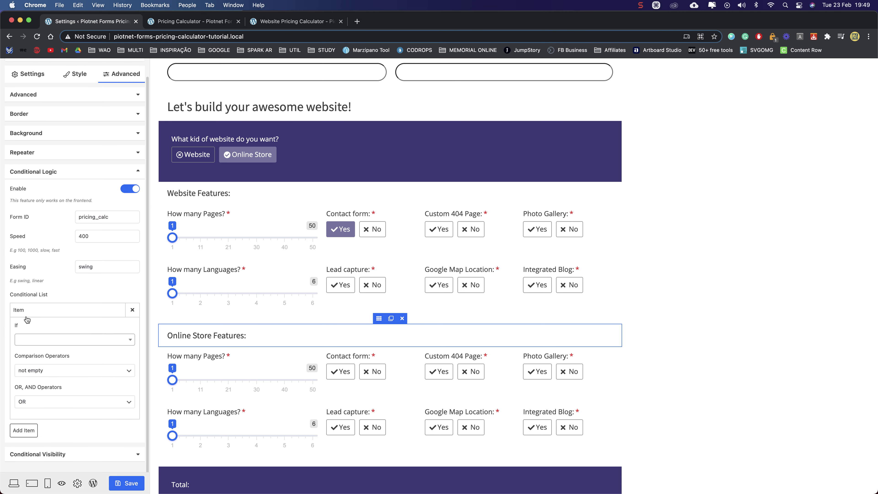
left_click(53, 340)
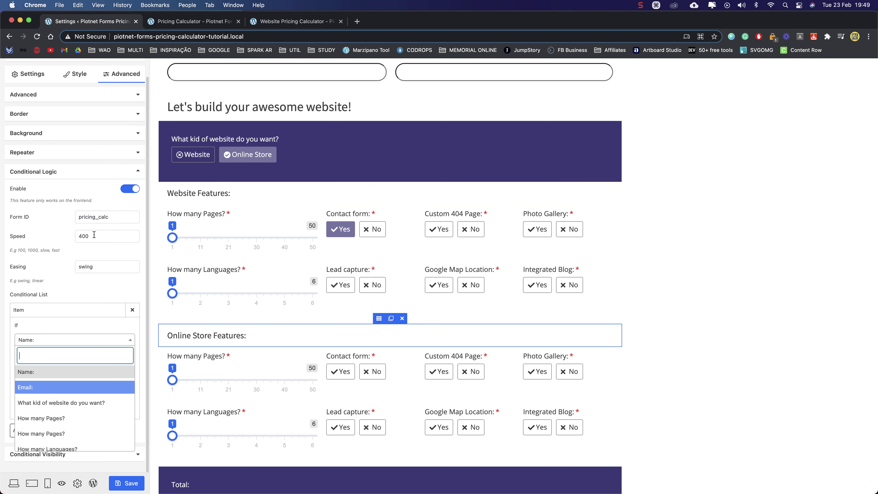
Change the label of the website kind question to "What type of website do you want?"
left_click(308, 148)
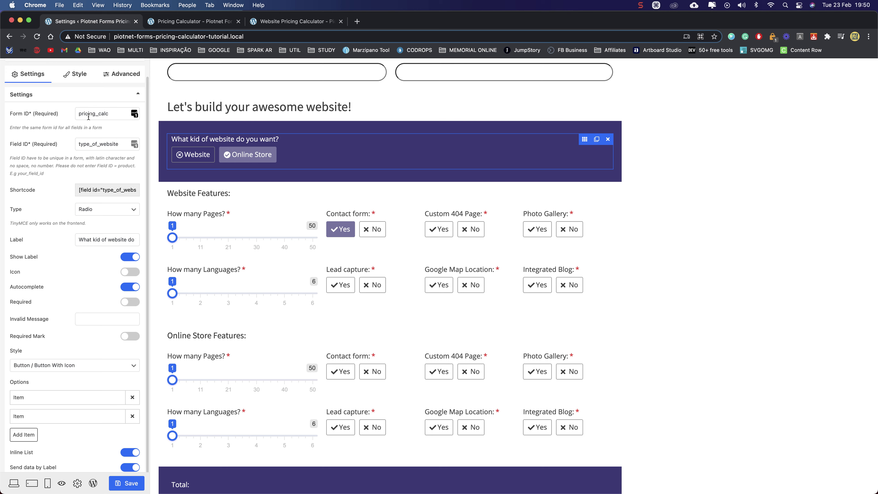
left_click(98, 240)
type("n")
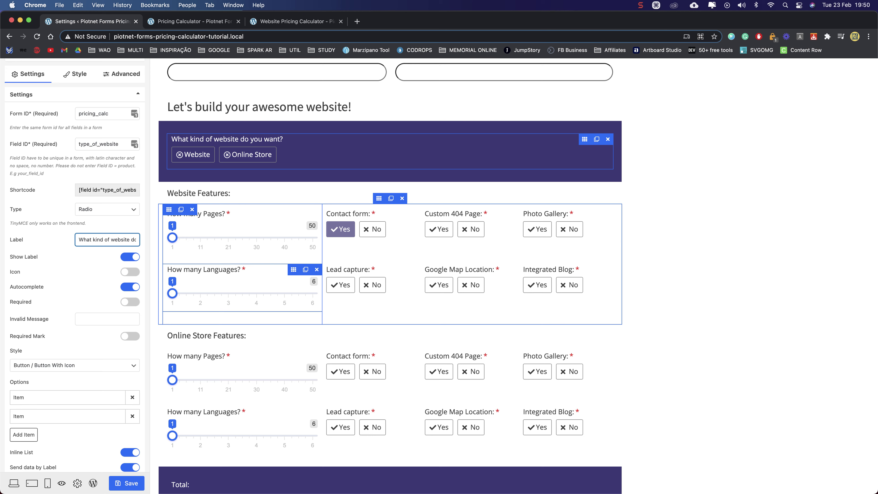
key("BackSpace")
key("BackSpace")
key("BackSpace")
key("BackSpace")
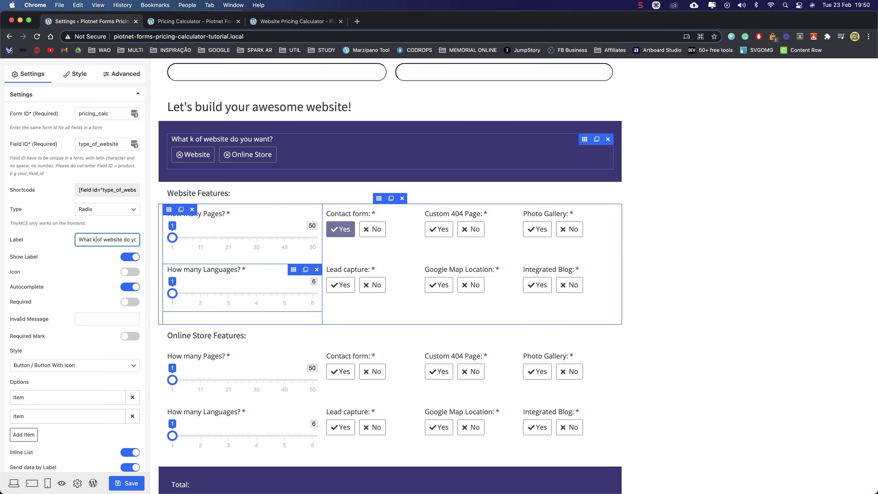
type("tyop")
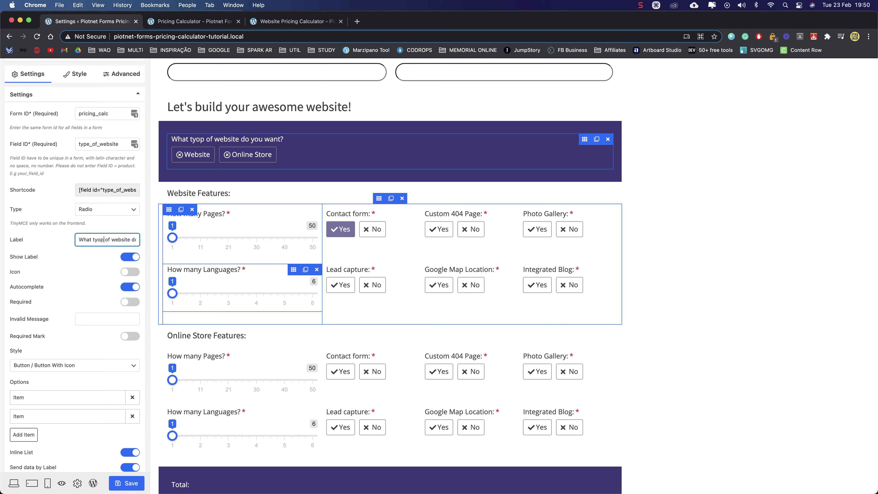
key("BackSpace")
key("BackSpace")
type("pe")
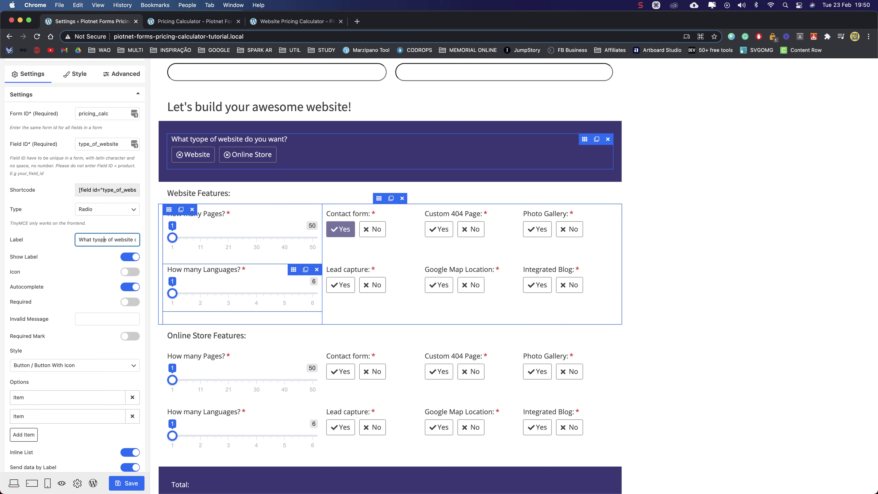
key("BackSpace")
key("super+Right")
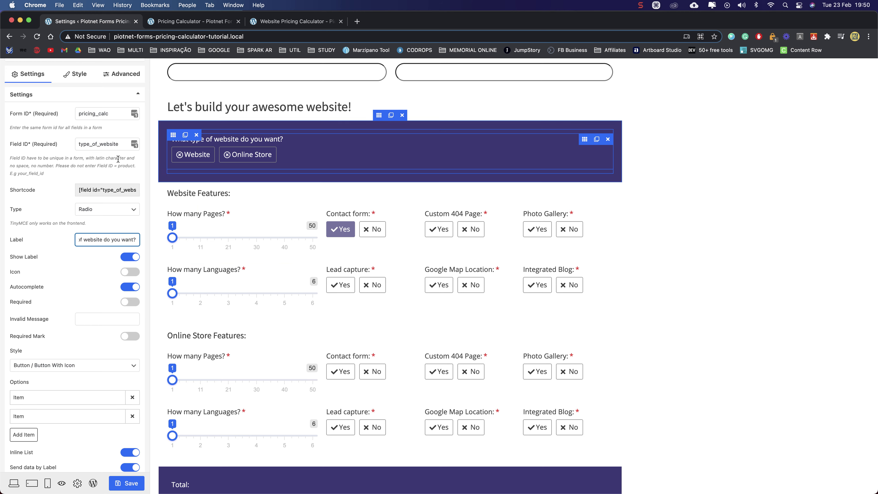
left_click(80, 144)
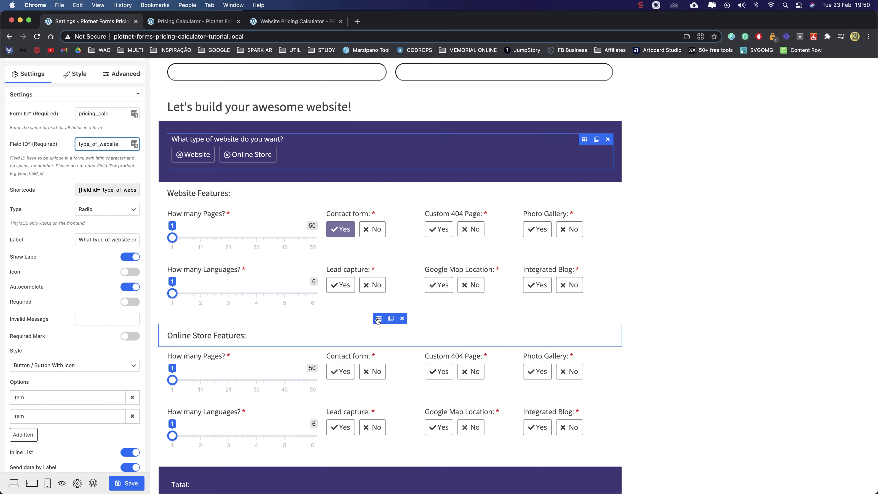
Set the Online Store Features section's condition so that "What type of website do you want?" equals the string online_store
left_click(379, 319)
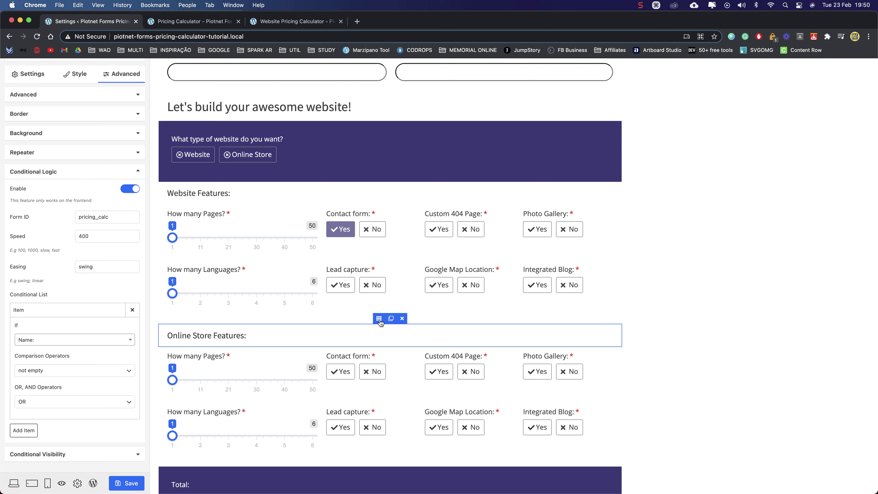
left_click(40, 340)
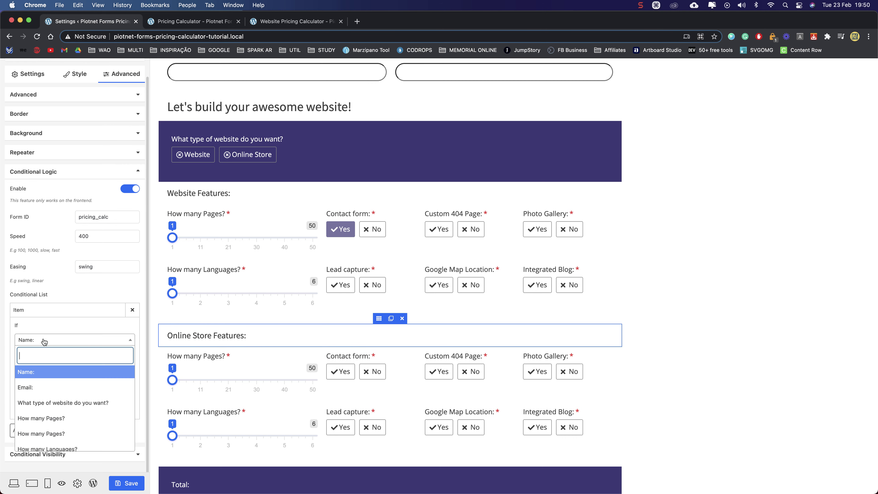
left_click(91, 402)
left_click(64, 371)
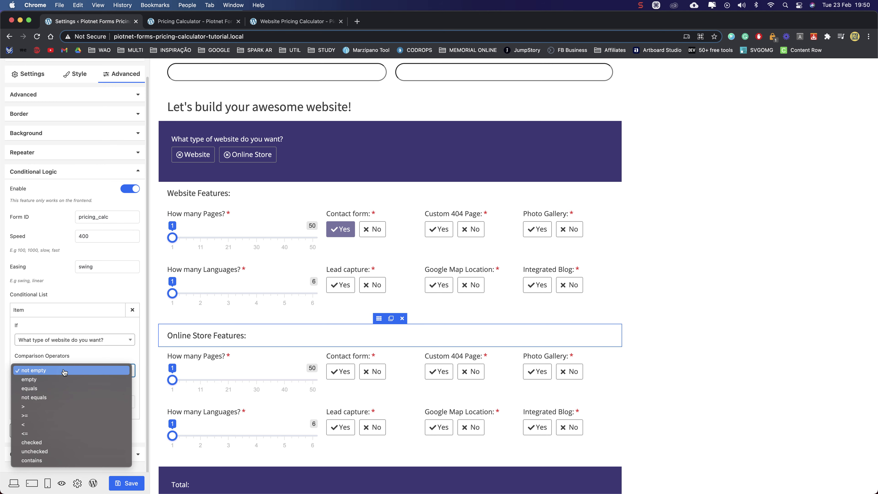
left_click(60, 389)
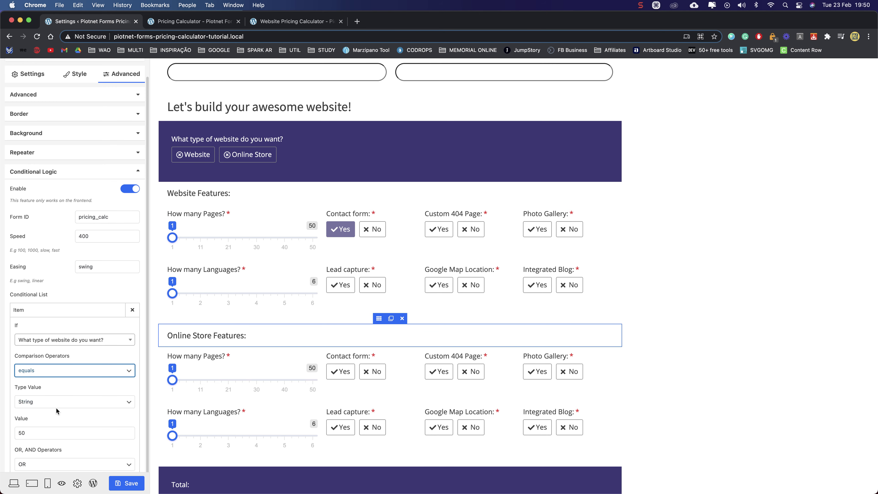
scroll(51, 388, "down", 3)
double_click(56, 381)
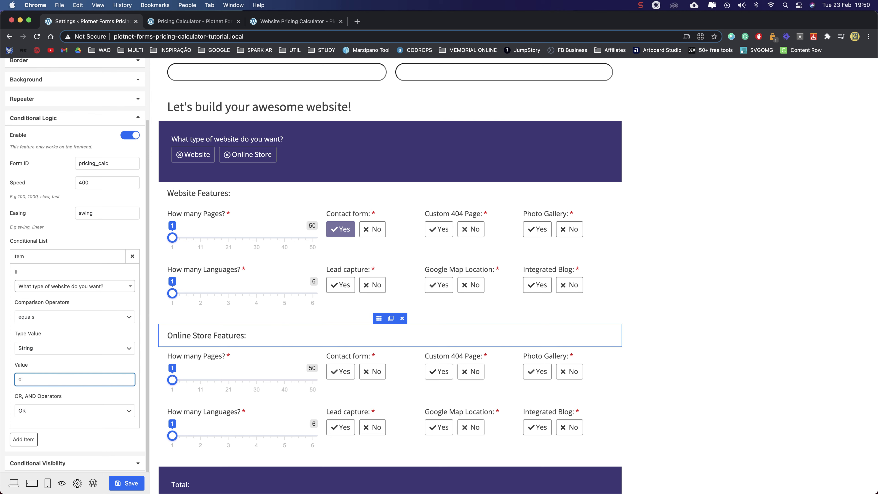
type("online_store")
Check the value of the Online Store option in the website type question against the condition's value
left_click_drag(55, 383, 14, 381)
left_click(246, 156)
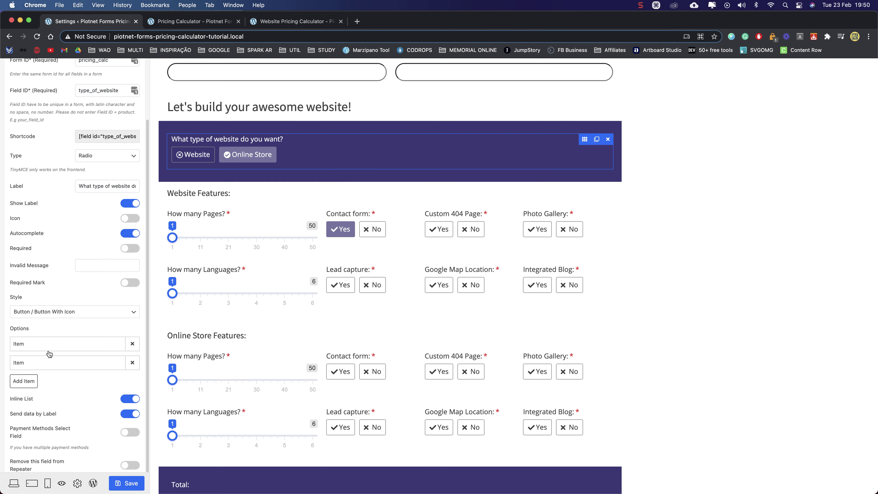
left_click(63, 365)
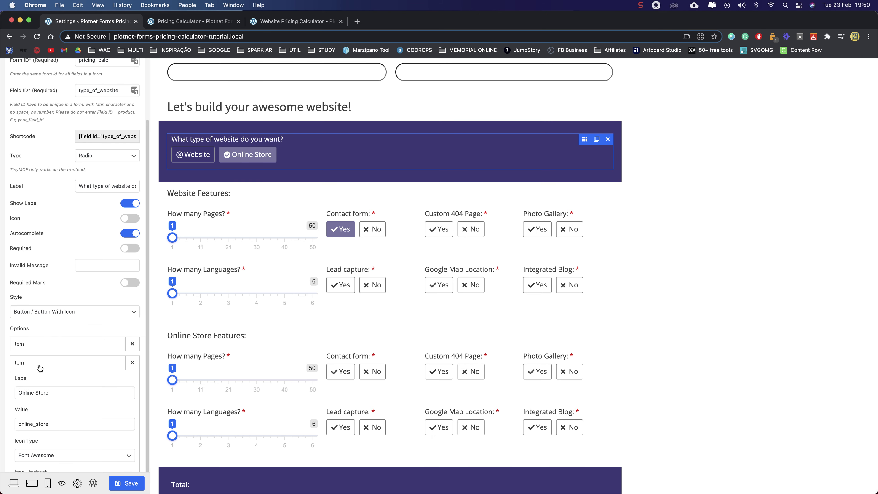
scroll(36, 367, "down", 3)
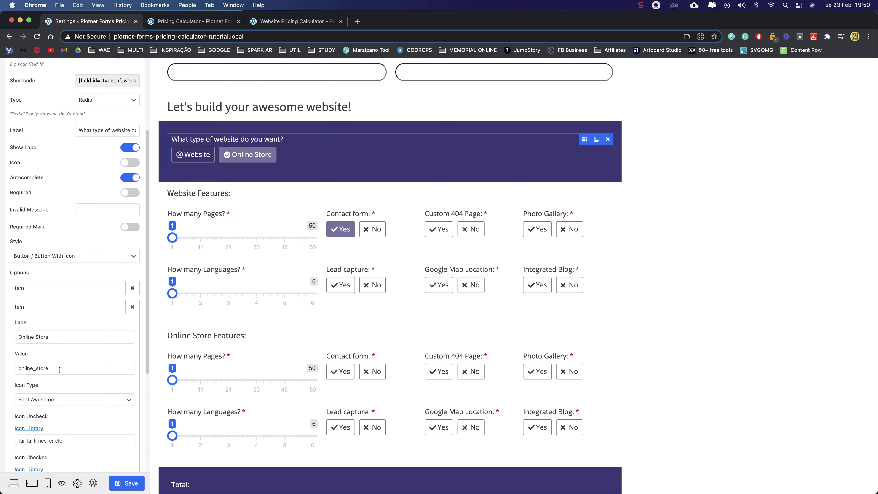
left_click(79, 310)
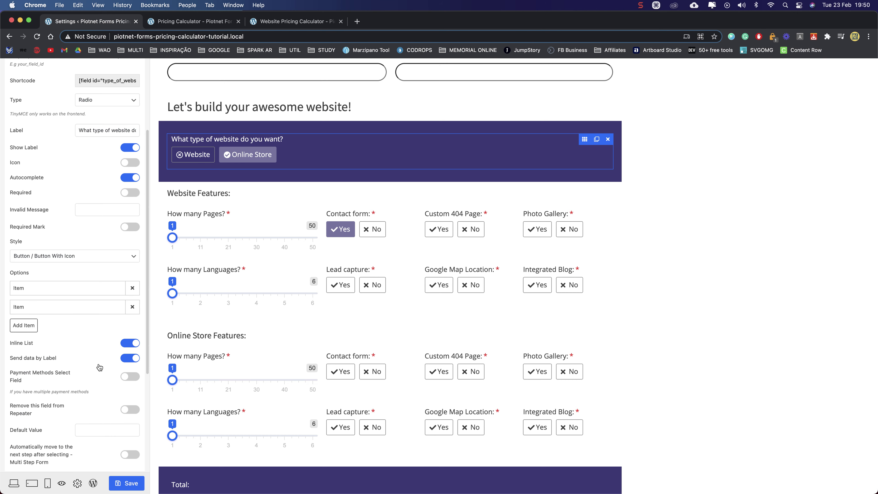
Save the form, reload the live pricing calculator page, and test the conditional heading by choosing Online Store
left_click(125, 484)
left_click(205, 21)
left_click(36, 37)
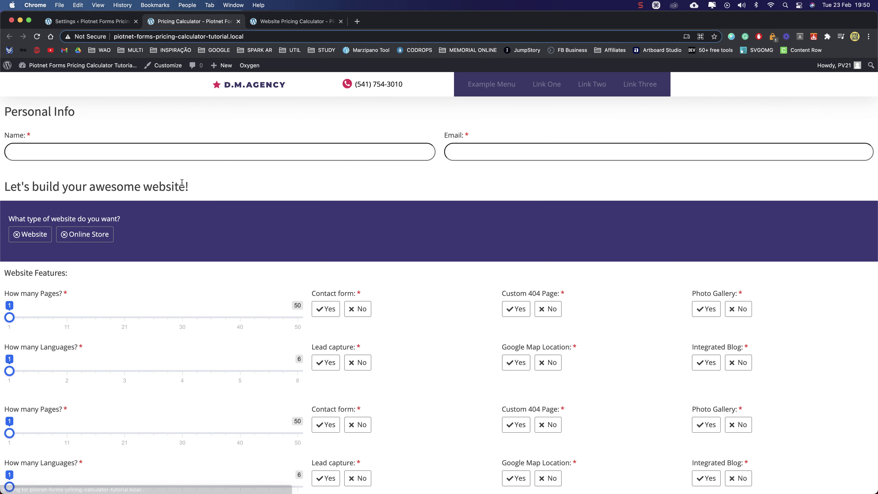
scroll(177, 216, "down", 3)
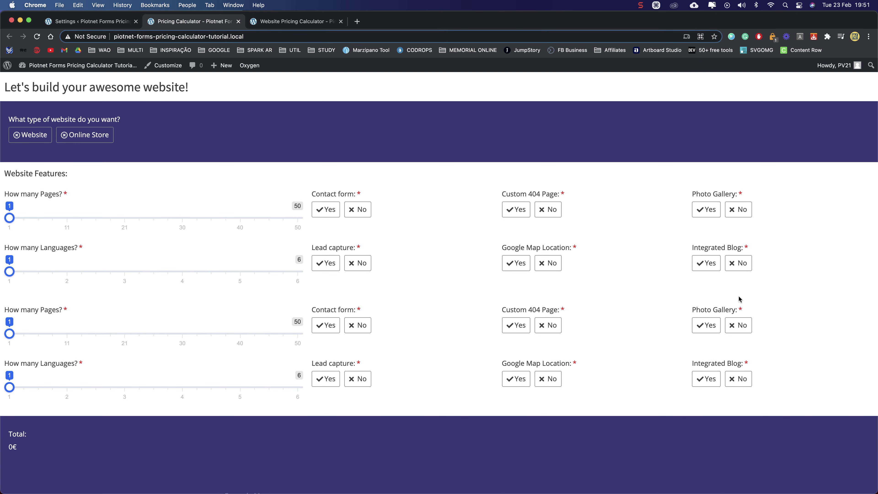
left_click(92, 136)
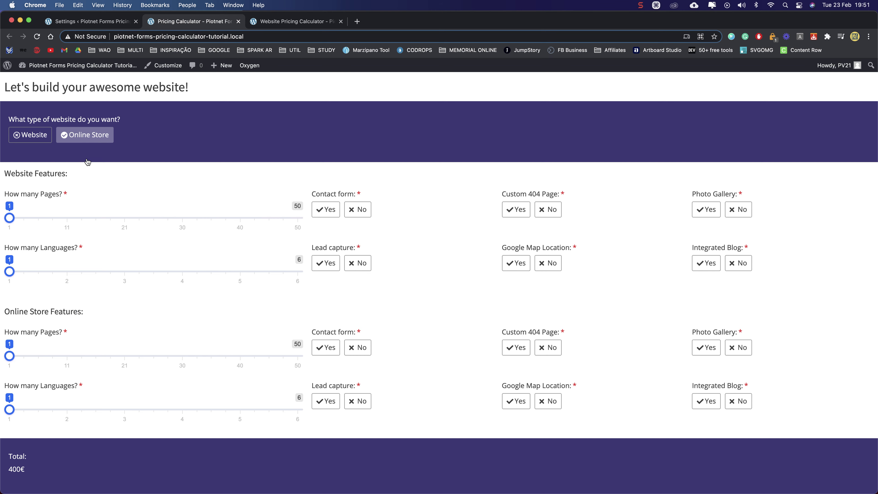
Test the Website Features sliders on the live calculator page with different page and language counts, ending on 20 pages and 3 languages
scroll(49, 309, "up", 1)
left_click_drag(10, 219, 121, 218)
left_click_drag(9, 272, 215, 258)
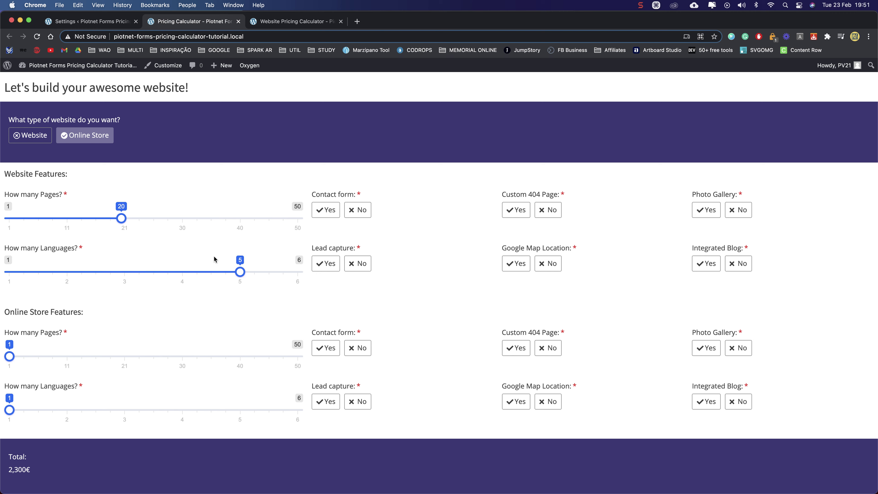
left_click_drag(120, 217, 213, 219)
left_click_drag(239, 272, 141, 269)
left_click_drag(215, 218, 120, 218)
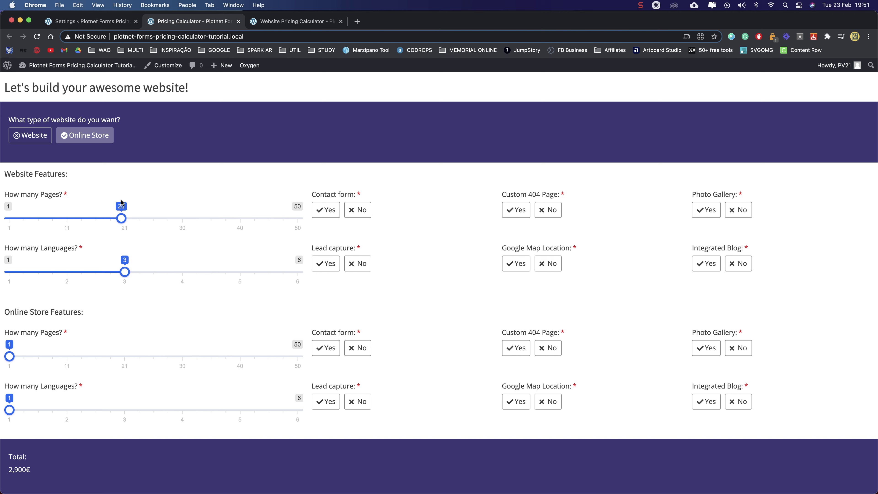
In the form editor, enable conditional logic on the section holding the Online Store fields and set its Form ID to pricing_calc
left_click(113, 22)
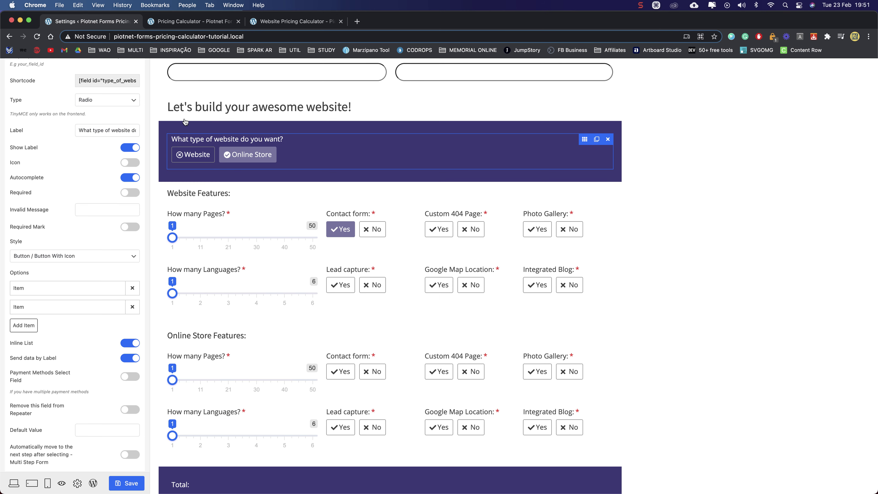
scroll(346, 305, "down", 2)
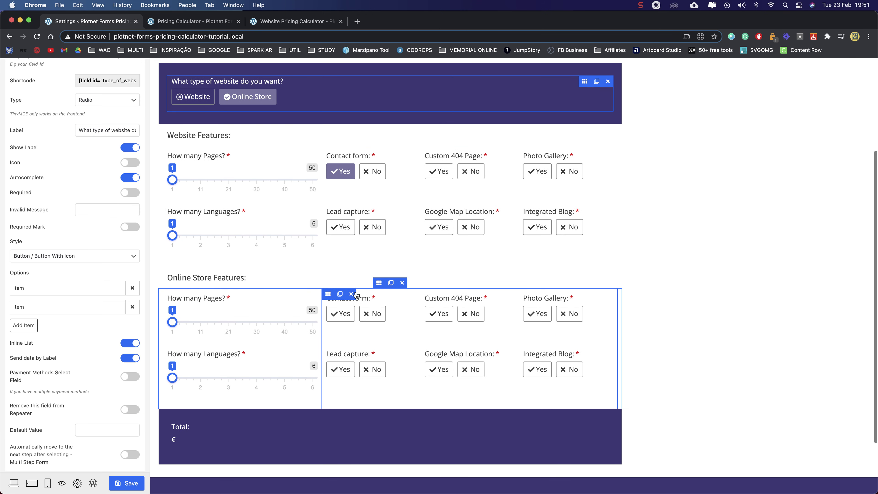
left_click(378, 283)
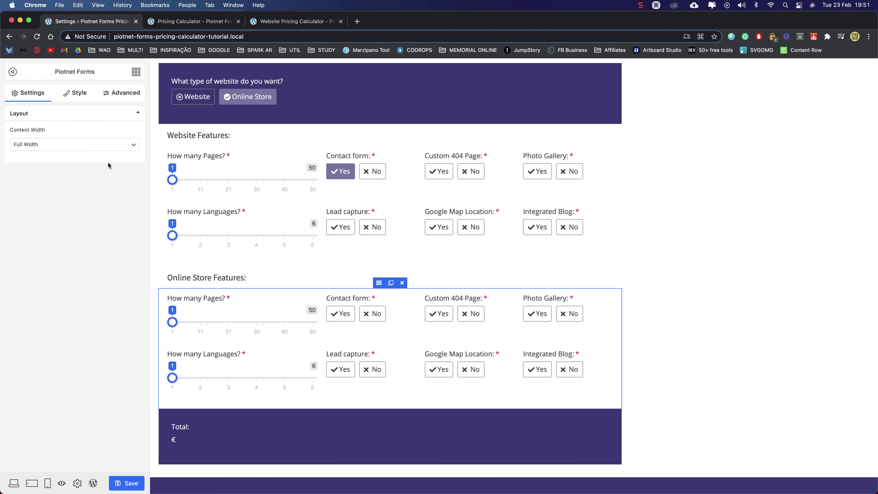
left_click(126, 95)
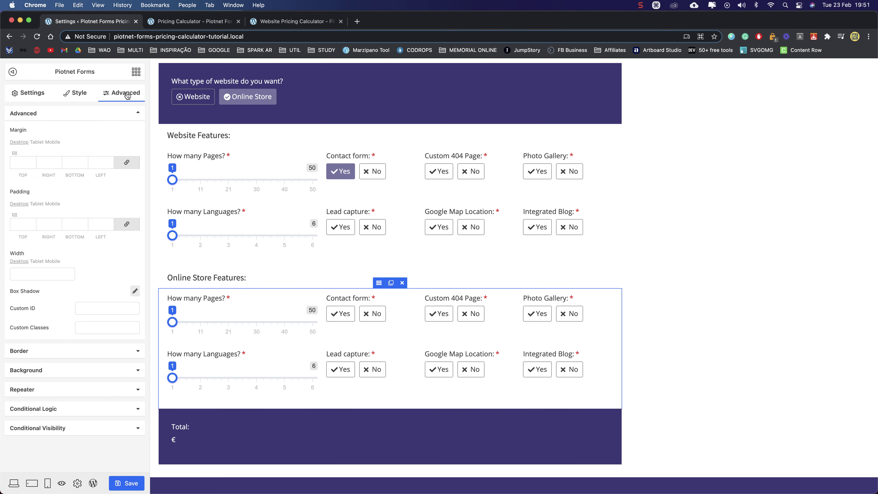
left_click(67, 409)
left_click(125, 210)
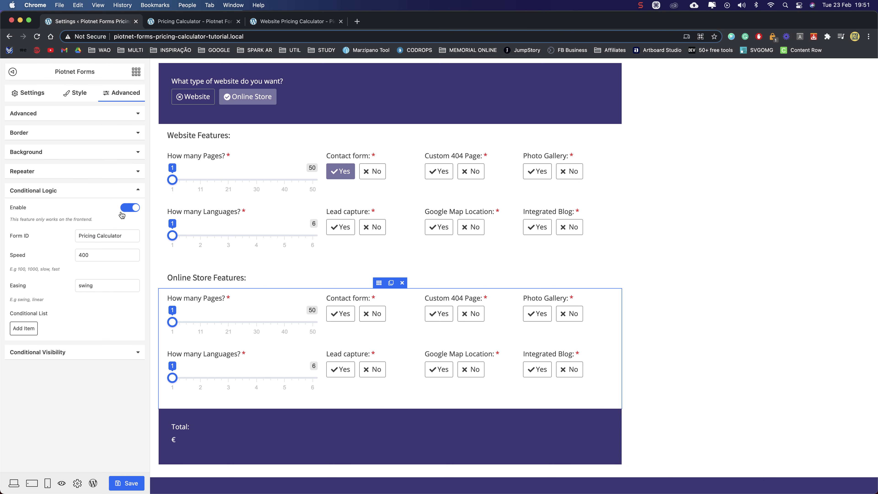
triple_click(109, 239)
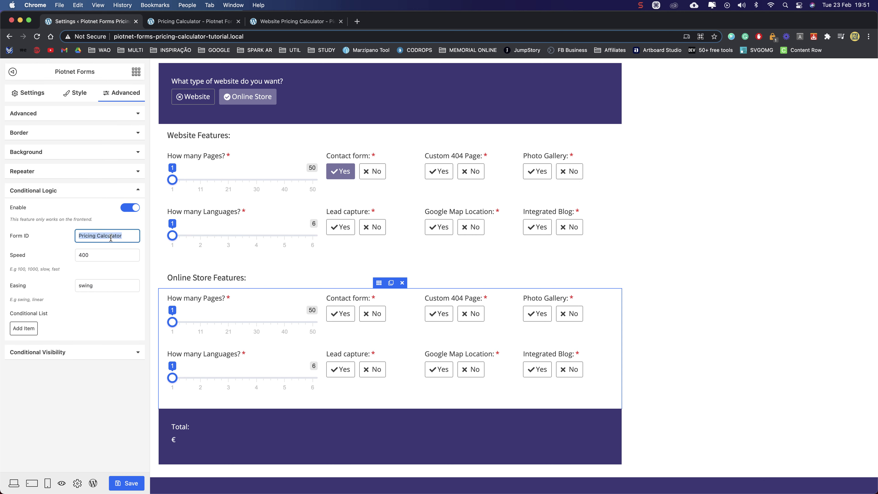
type("pricing_calc")
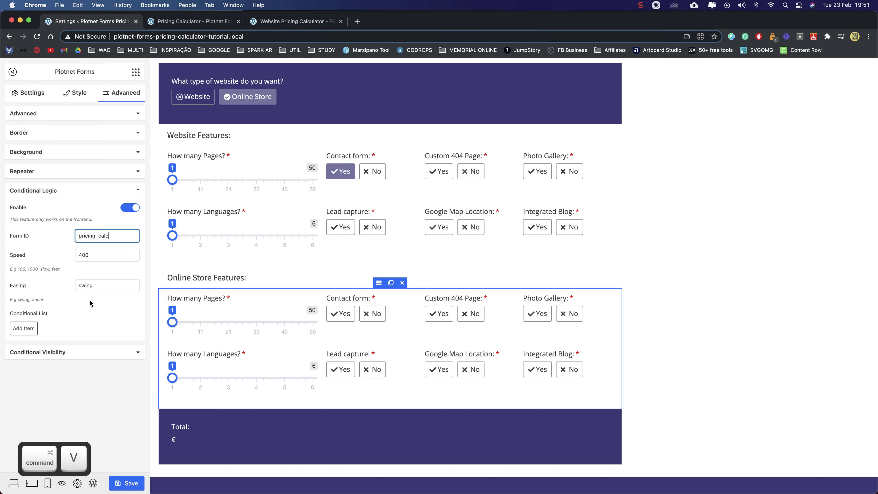
left_click(48, 266)
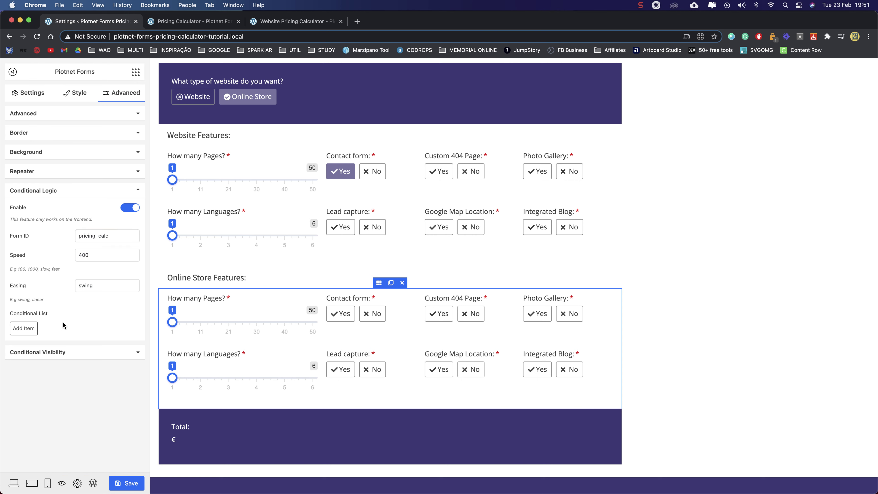
Add a condition to the section that "What type of website do you want?" equals the string online_store, and save the form
left_click(27, 328)
left_click(36, 359)
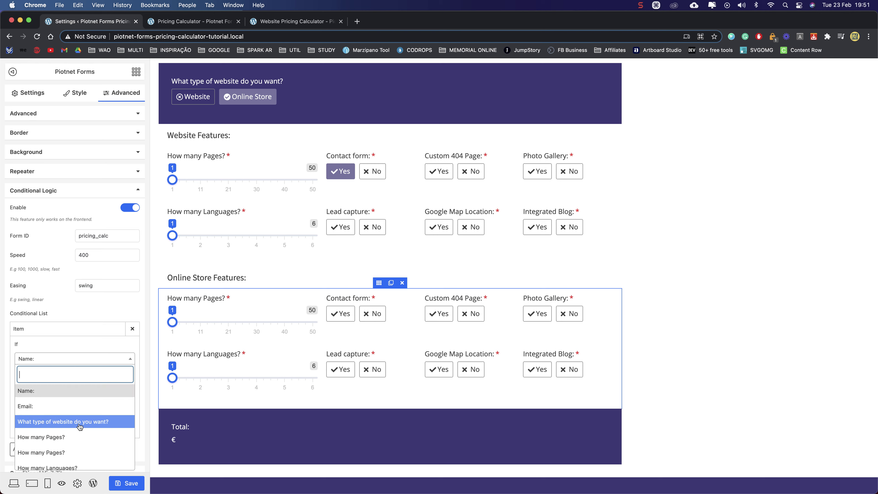
left_click(27, 427)
scroll(71, 301, "down", 1)
left_click(58, 369)
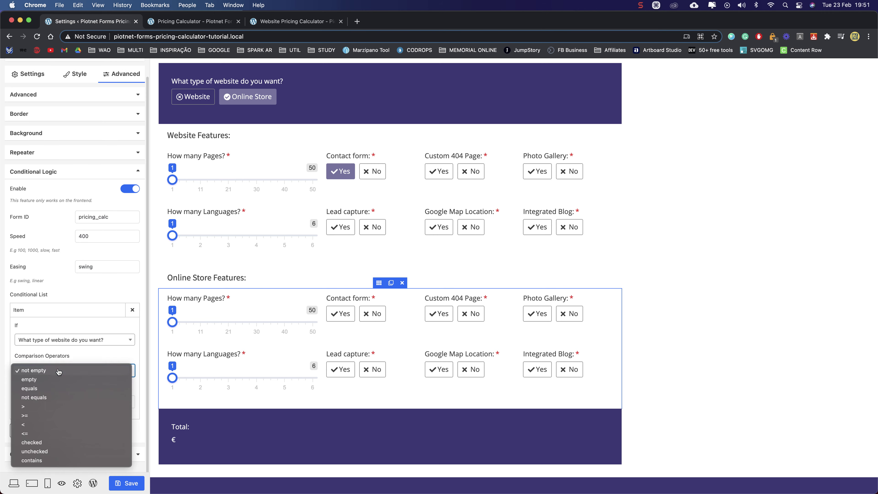
left_click(57, 390)
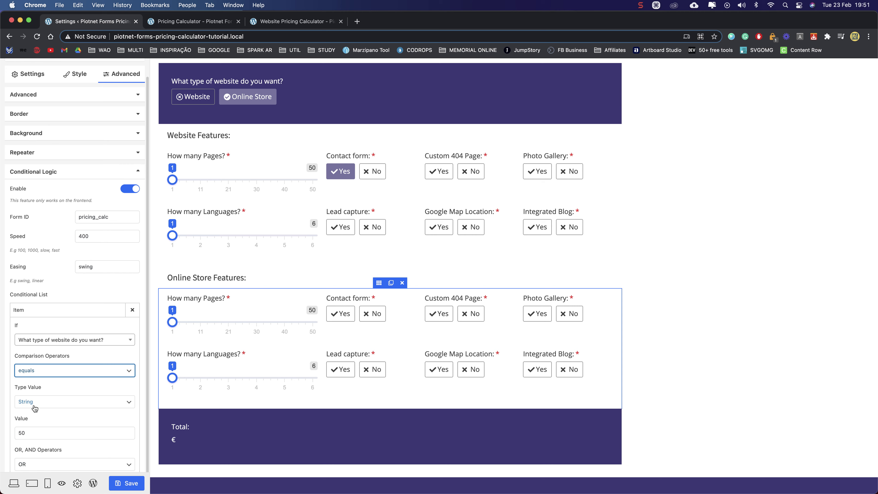
double_click(36, 434)
type("online_store")
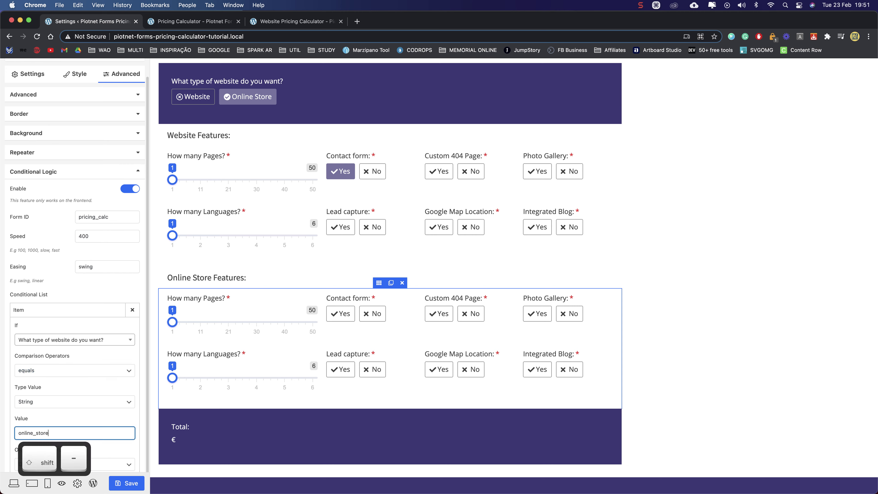
left_click(138, 485)
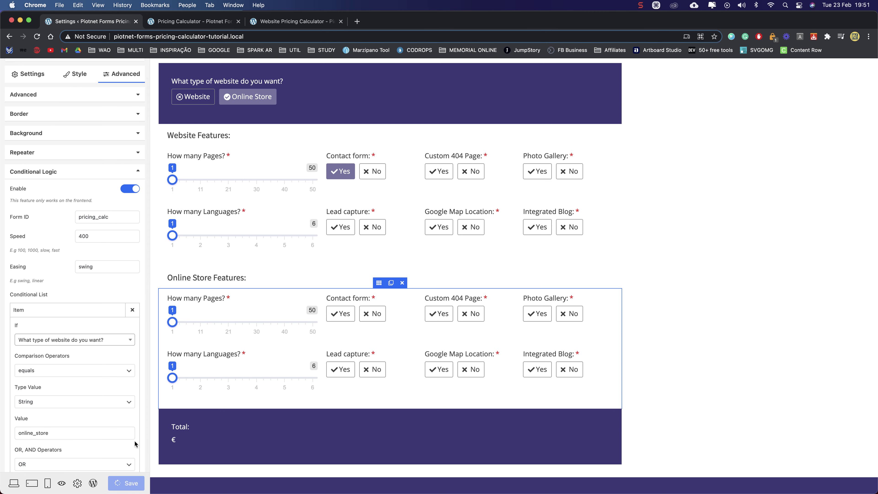
Reload the live calculator page and choose Online Store to test the conditional fields section
left_click(196, 24)
left_click(37, 36)
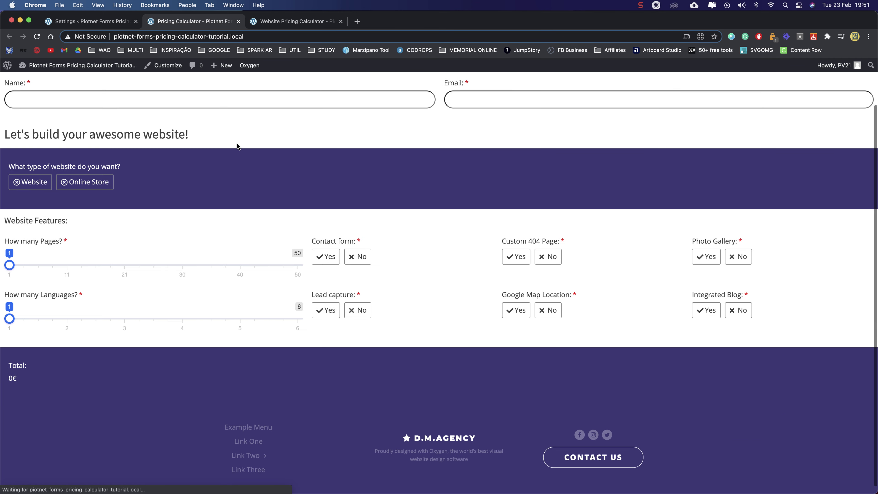
left_click(93, 187)
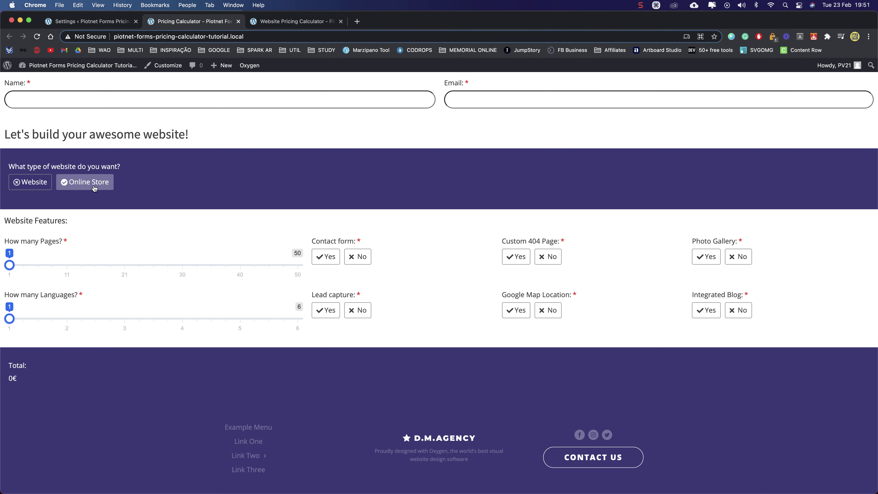
scroll(104, 206, "down", 5)
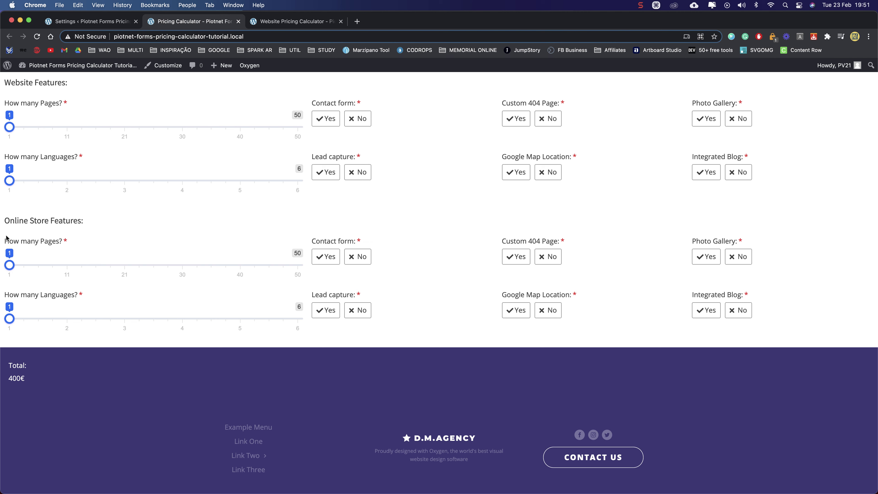
Try the Online Store sliders and return them to 1, then set the Website Features sliders to 3 languages and 27 pages
left_click_drag(9, 318, 58, 322)
left_click_drag(9, 265, 92, 265)
left_click_drag(66, 319, 11, 319)
left_click_drag(92, 265, 9, 264)
left_click_drag(10, 181, 124, 180)
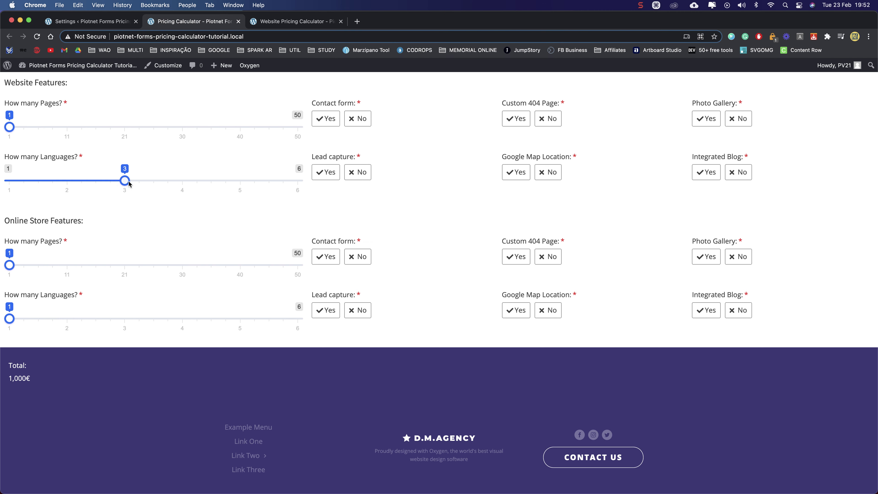
left_click_drag(9, 127, 163, 127)
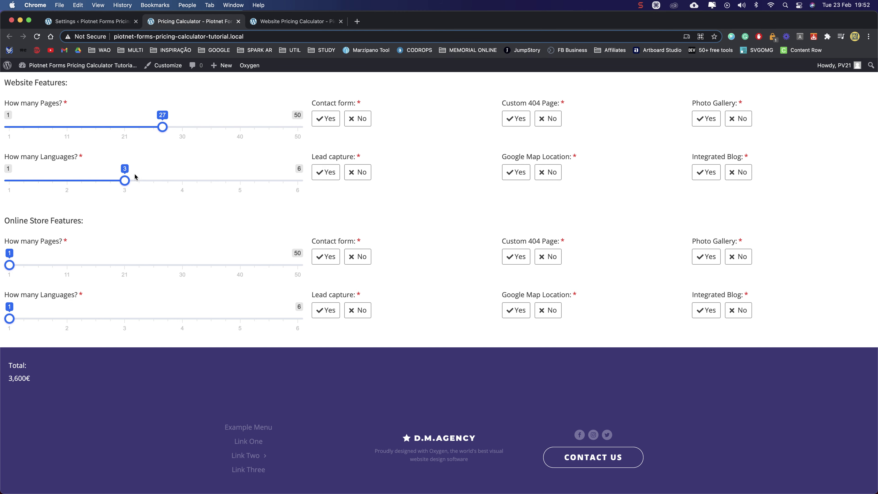
Open the field settings of the "How many Pages?" slider under Online Store Features in the form editor
left_click(98, 21)
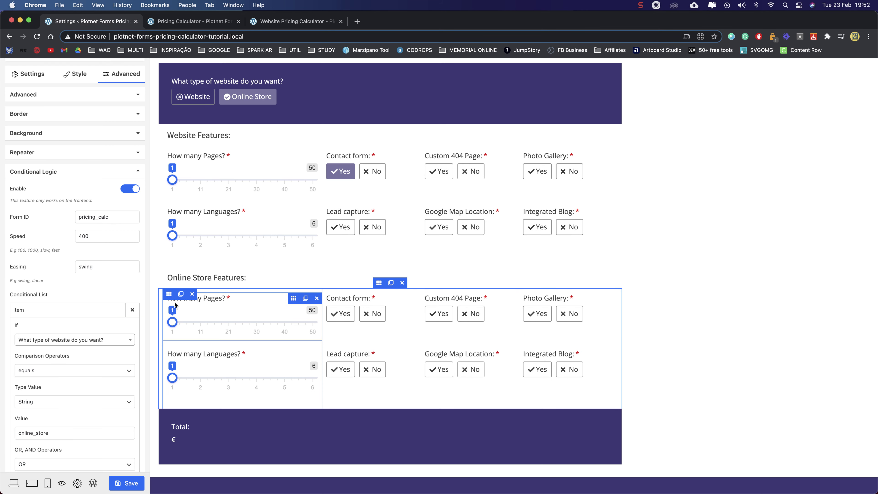
left_click(213, 300)
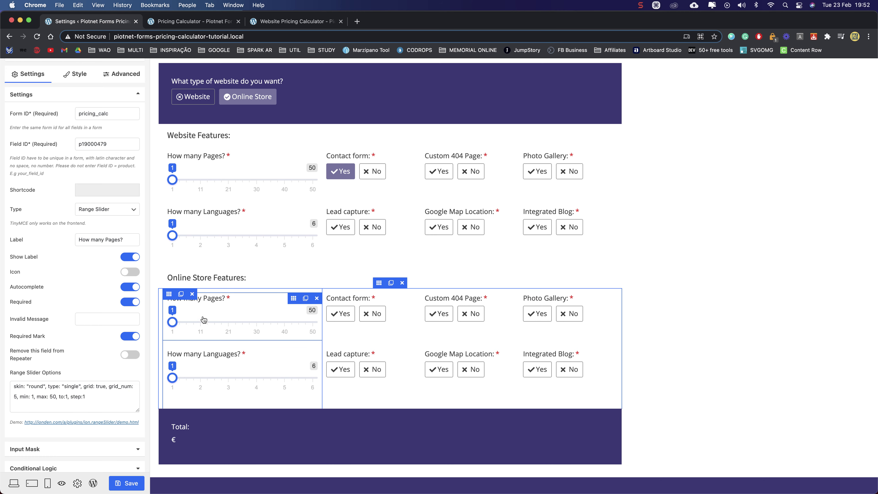
scroll(74, 251, "up", 1)
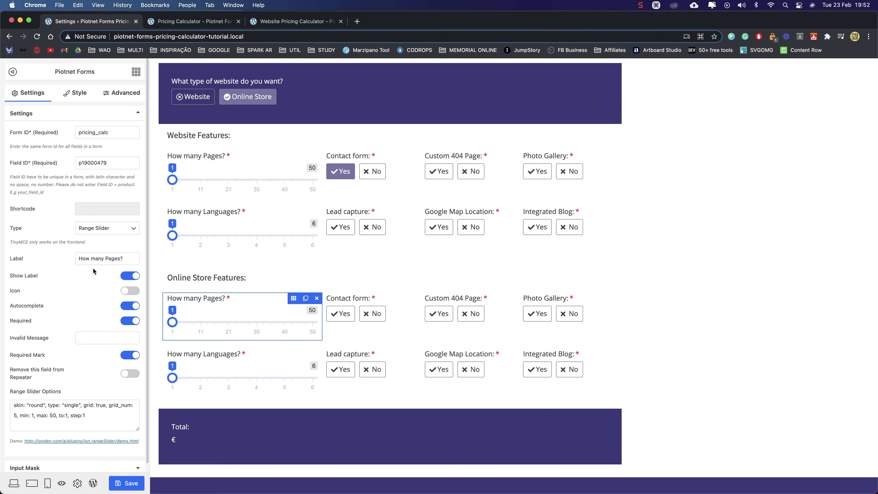
Label the first range slider under Online Store Features "How many Products?" and set its field ID to products
double_click(111, 258)
type("P")
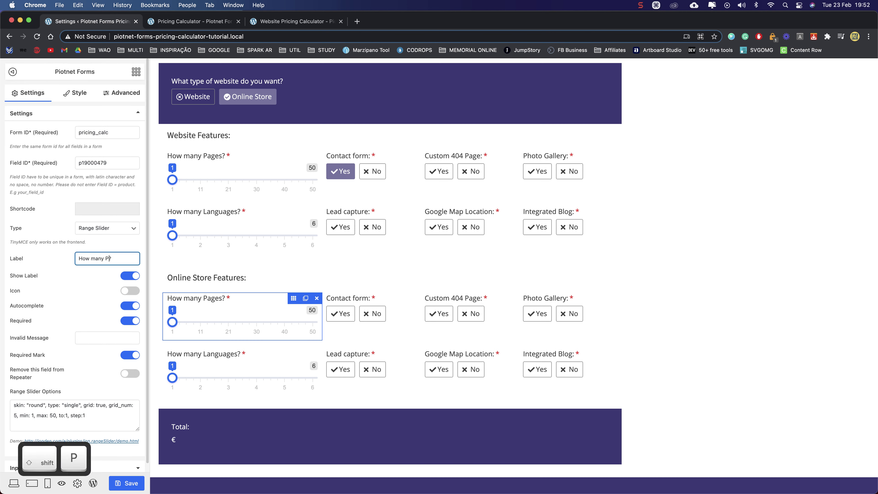
type("roducts")
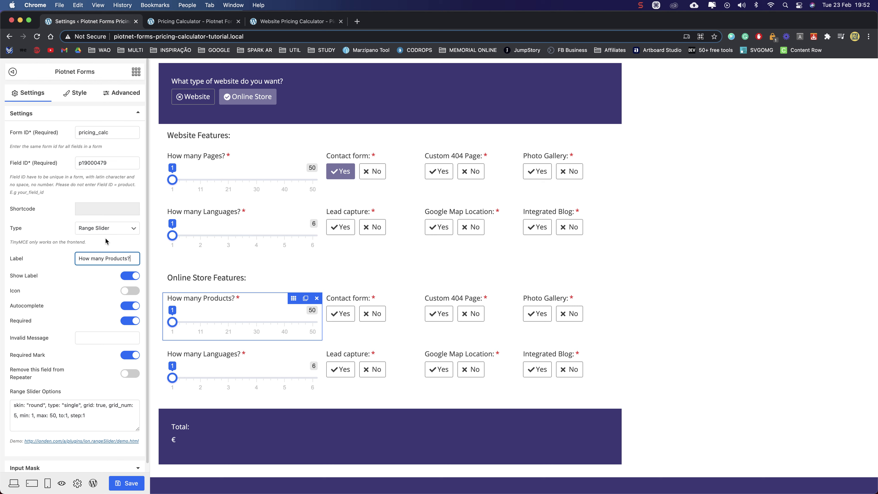
double_click(107, 163)
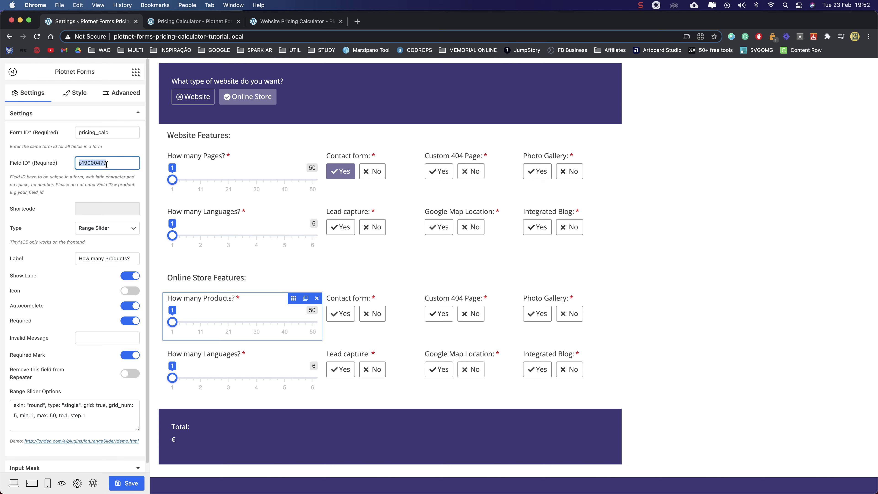
type("products")
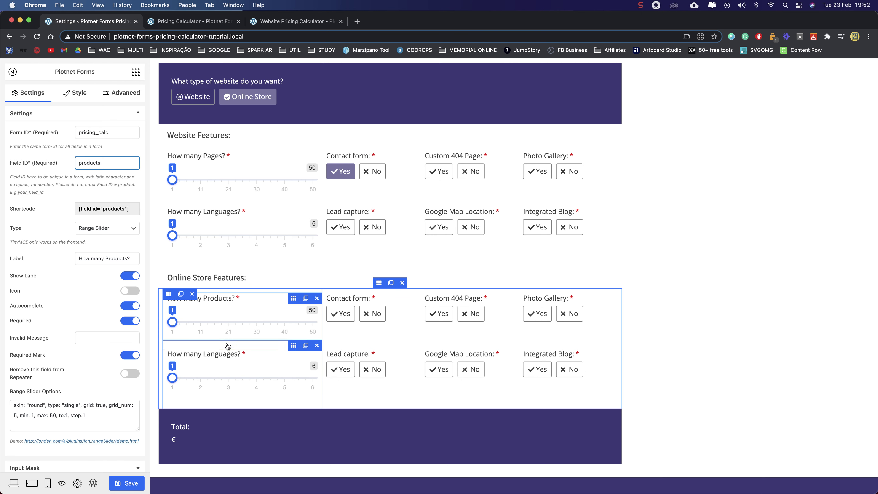
Label the hidden field below the products slider "How many Products?" and set its field ID to product_price
left_click(295, 347)
left_click(294, 347)
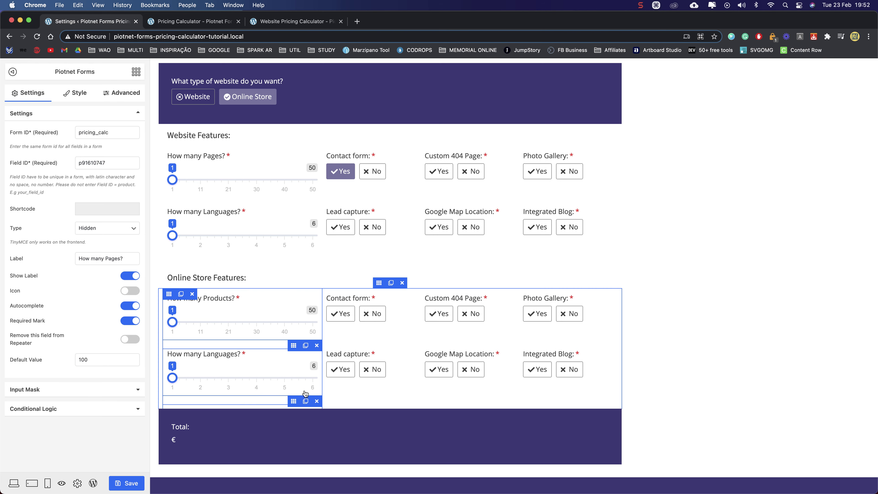
left_click(270, 311)
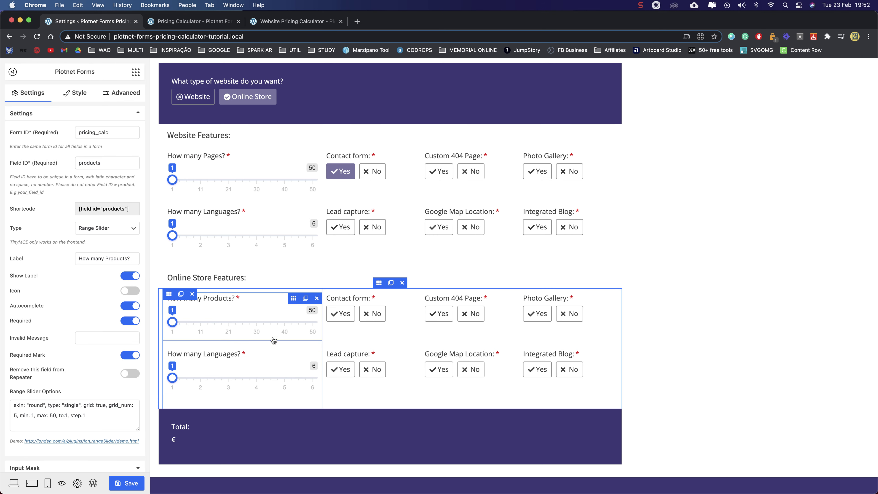
left_click(294, 346)
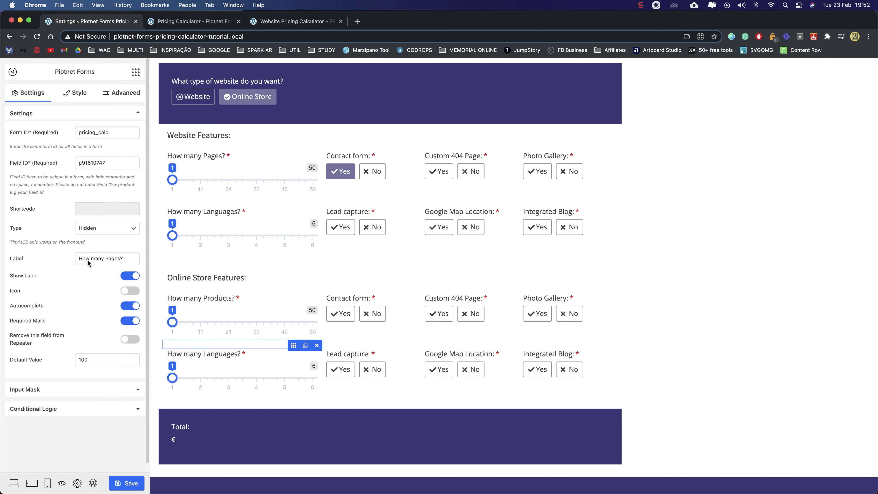
double_click(115, 258)
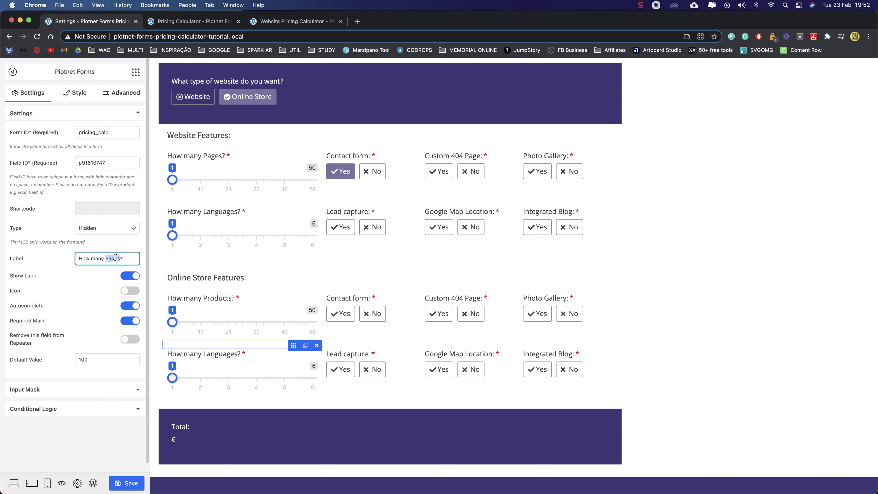
type("Product")
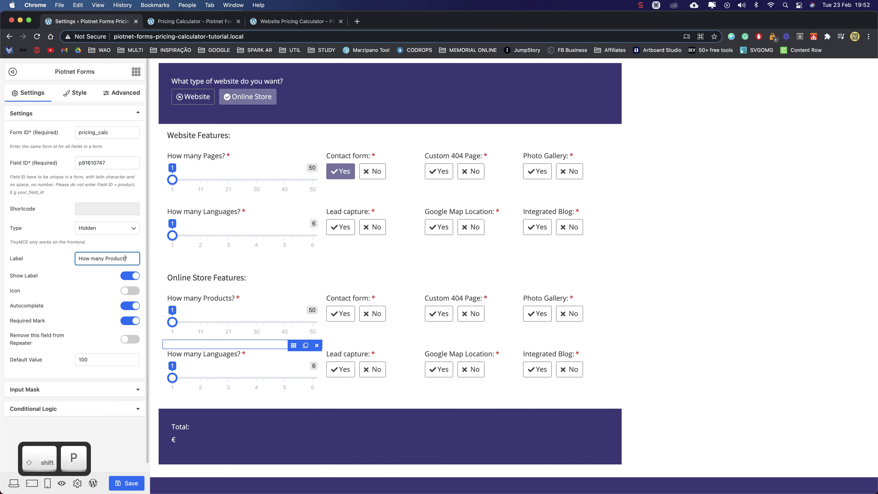
double_click(105, 163)
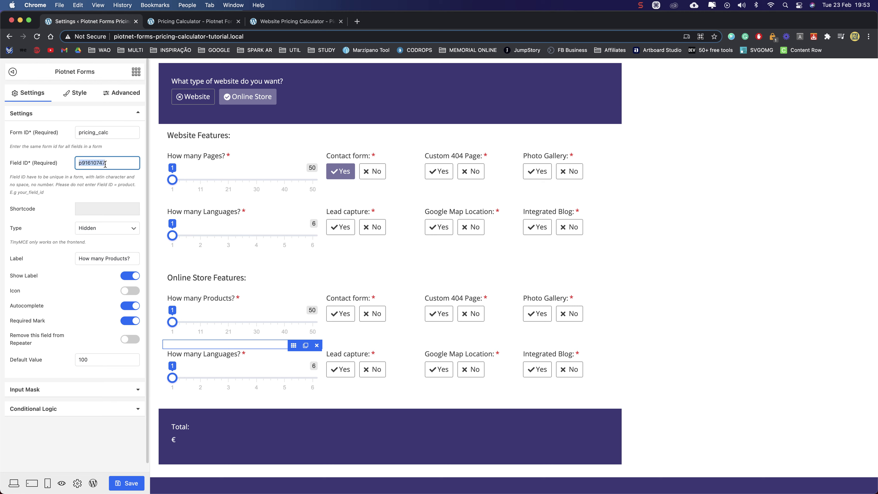
type("product_price")
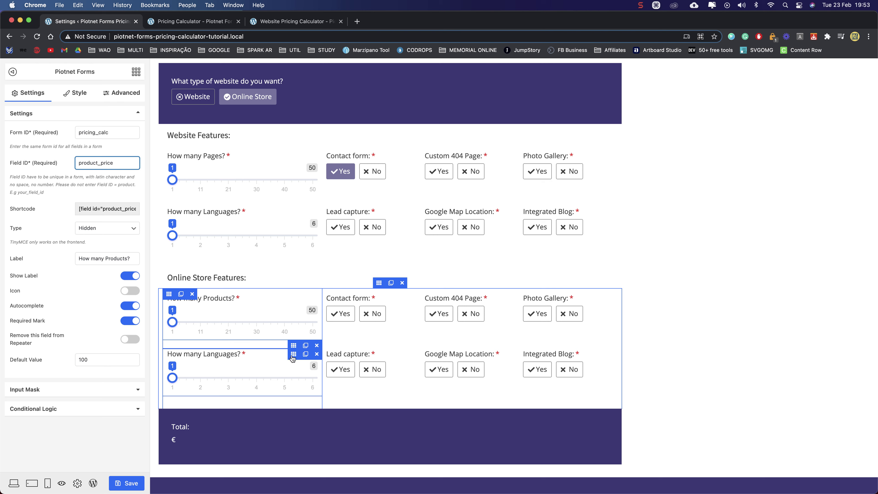
Label the languages slider under Online Store Features "How many Payment Options?" and set its field ID to payment_options
left_click(188, 355)
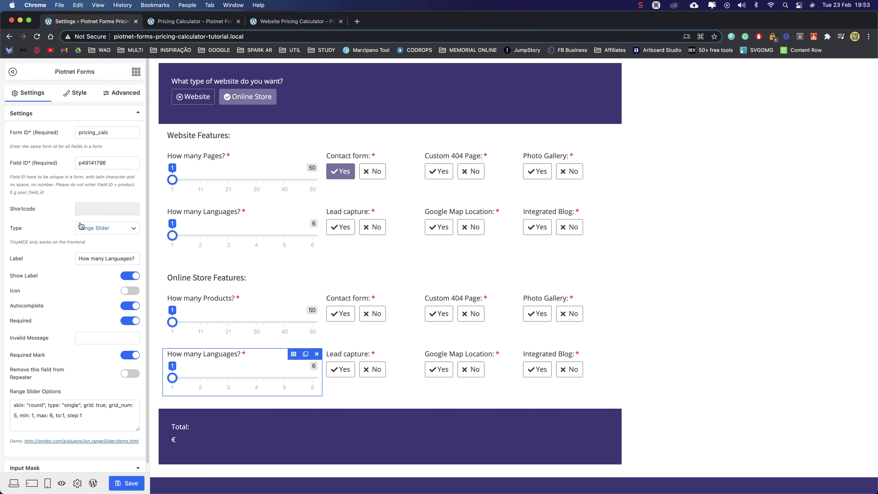
double_click(115, 258)
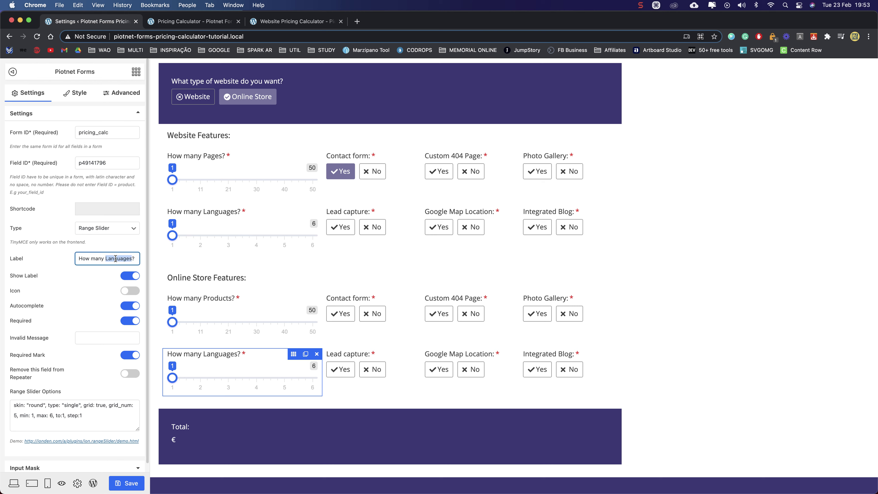
key("shift")
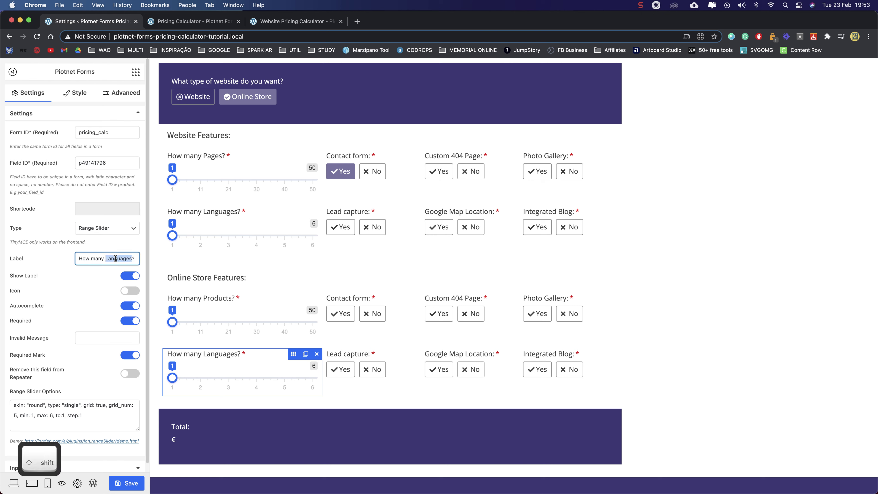
type("Payment Options")
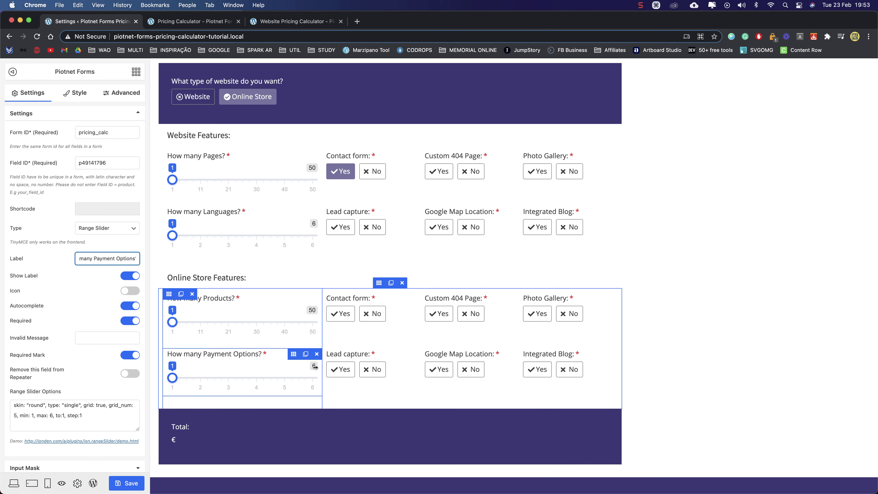
double_click(109, 164)
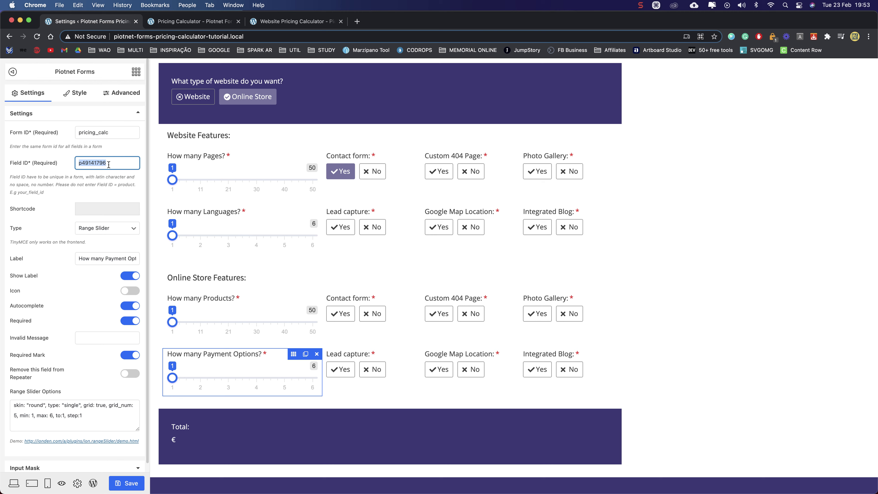
type("payment_options")
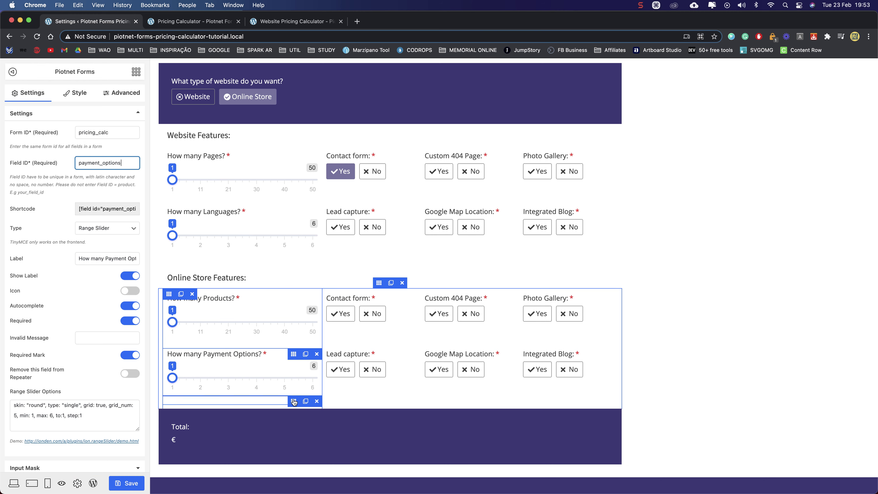
Label the hidden field below the payment options slider "How many Payment Options?" and set its field ID to payment_price
left_click(294, 401)
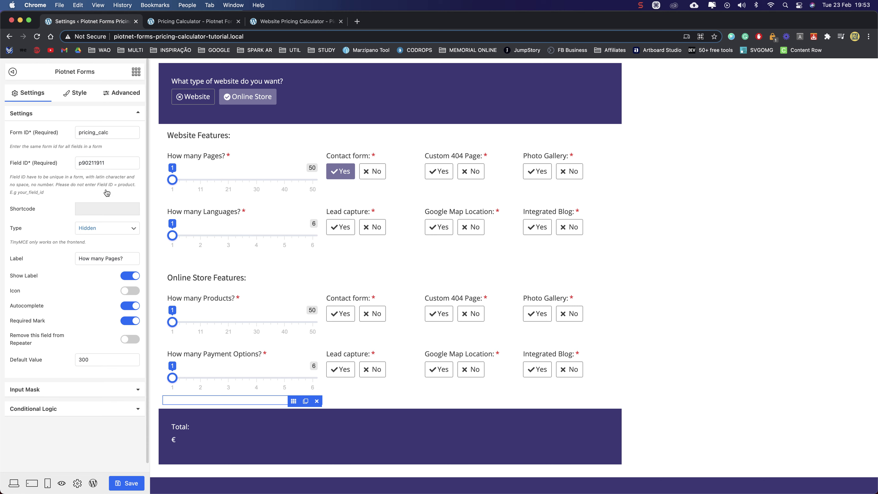
double_click(113, 258)
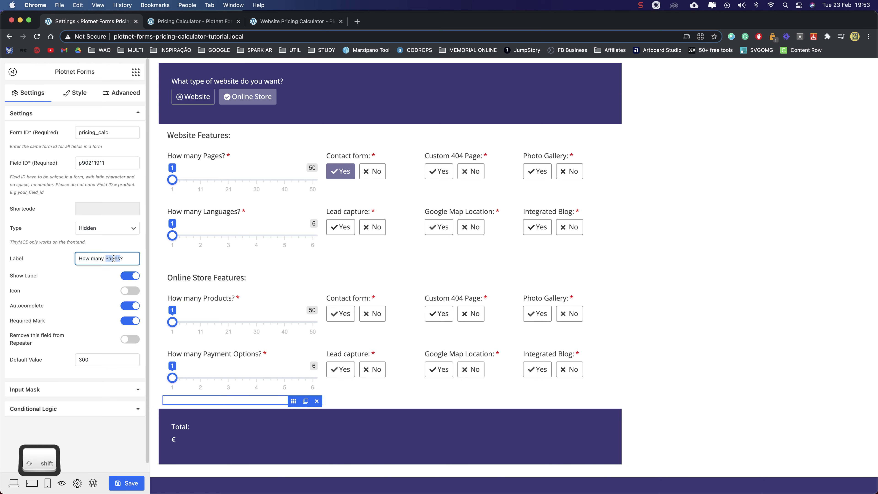
type("Payment Options")
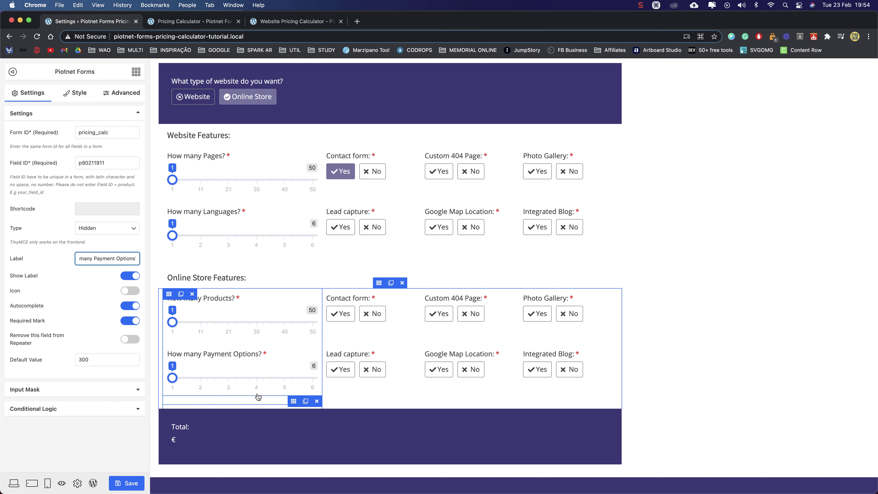
double_click(114, 163)
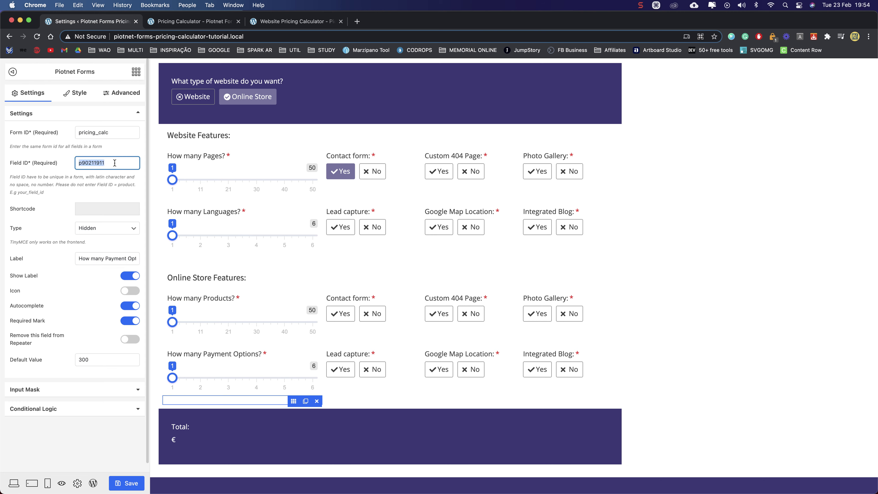
type("payment_price")
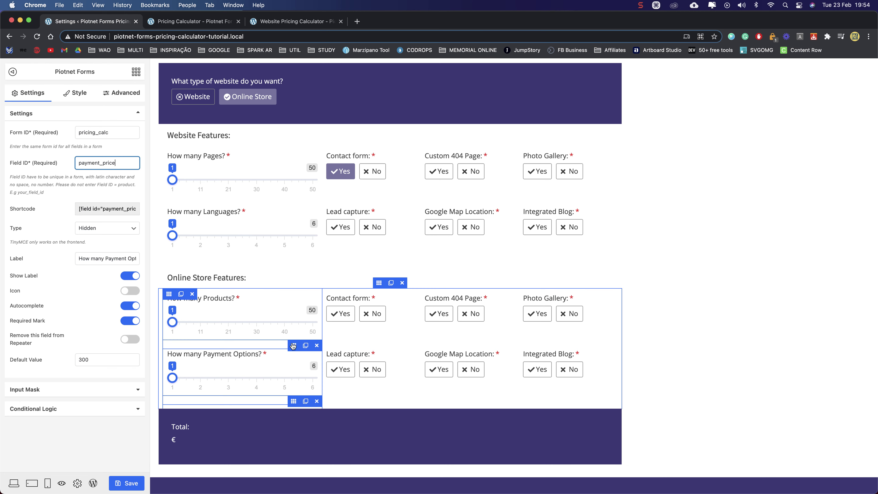
left_click(293, 347)
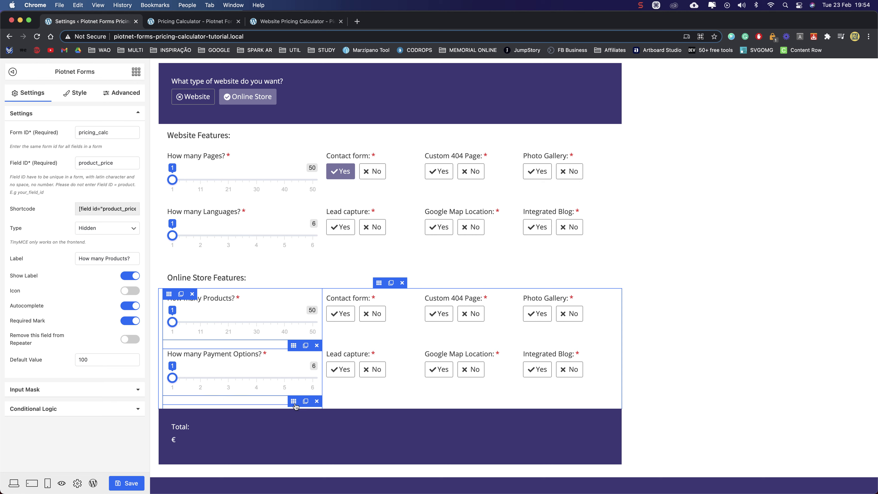
left_click(295, 403)
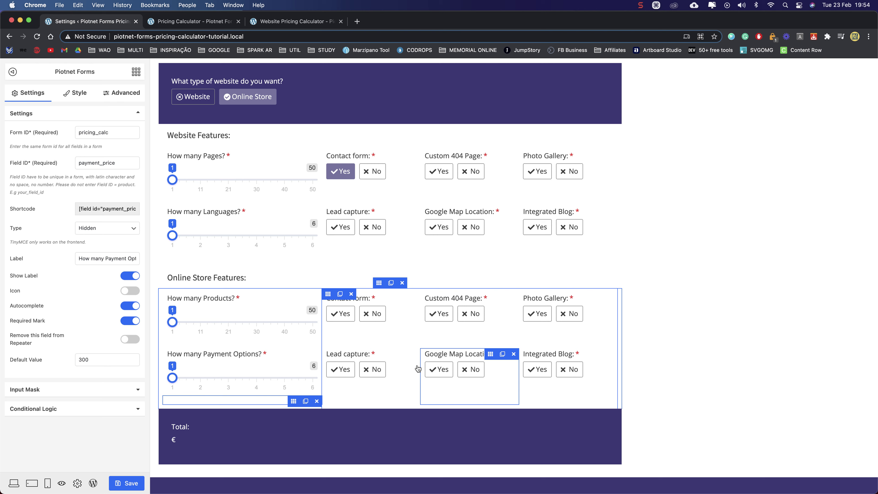
Delete the Integrated Blog, Google Map Location and Lead capture fields from the Online Store Features section
left_click(612, 354)
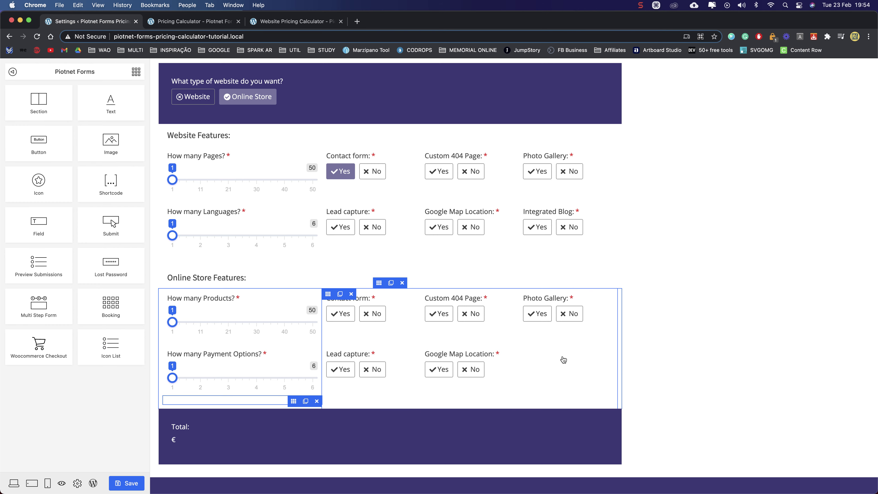
left_click(514, 355)
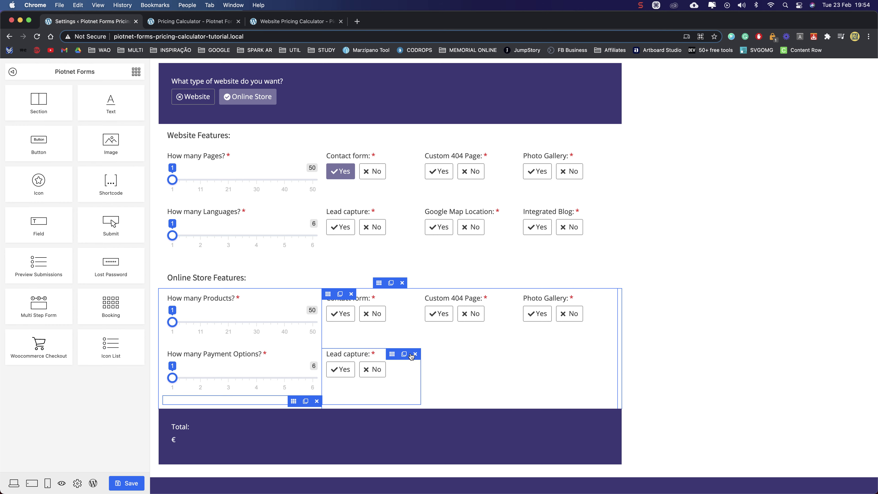
left_click(419, 357)
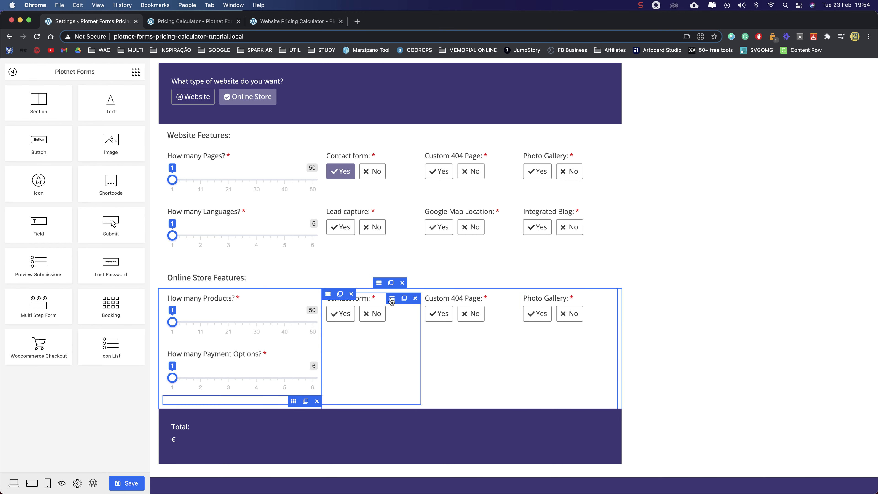
Relabel the online store's Contact form field "Custom Store Design:" and set its field ID to custom_design
left_click(384, 334)
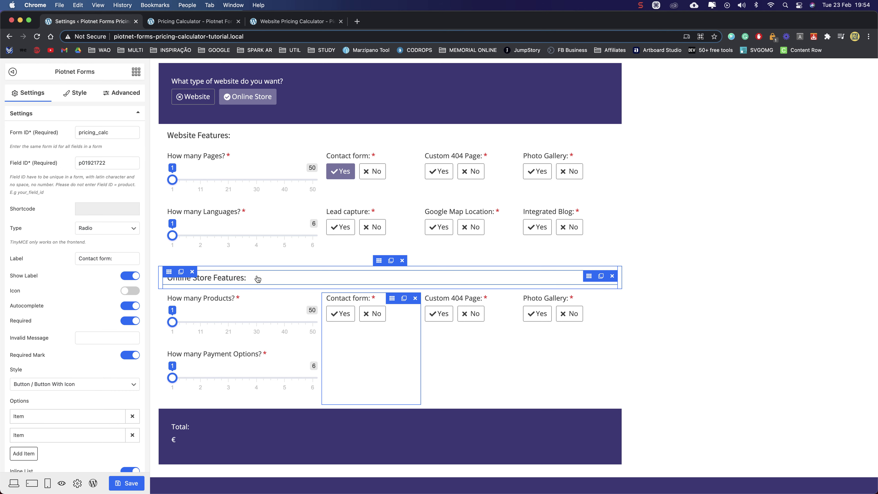
double_click(110, 160)
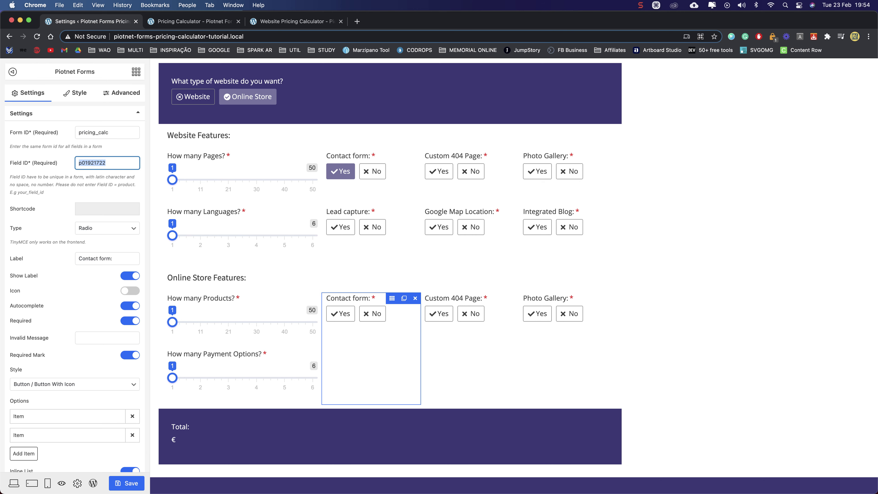
double_click(105, 259)
key("super+a")
type("Custom Store ")
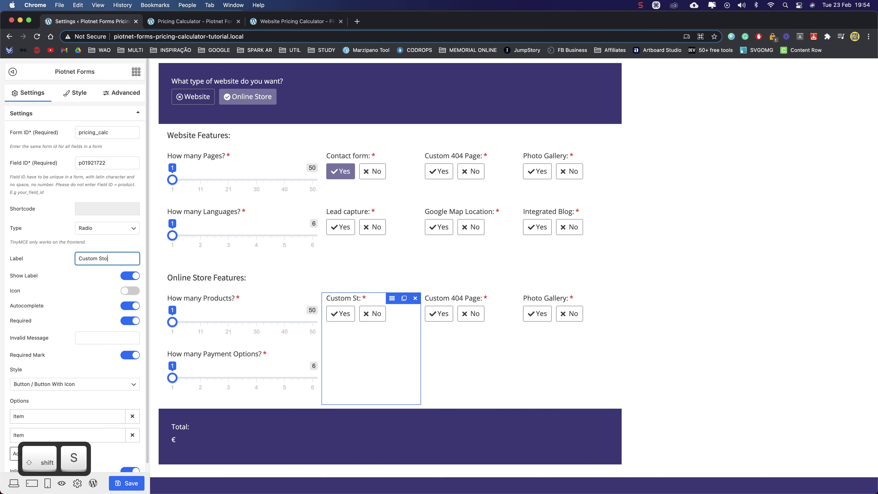
type("Design")
key("Delete")
type(":")
double_click(105, 161)
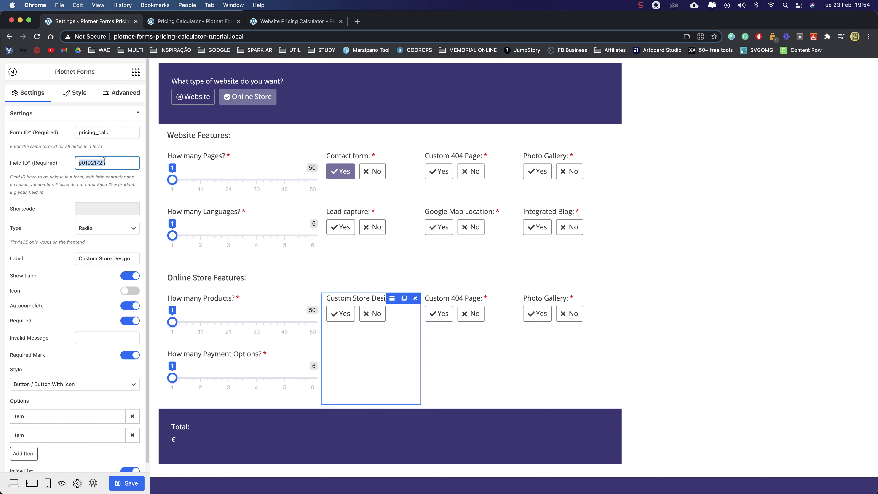
type("c_")
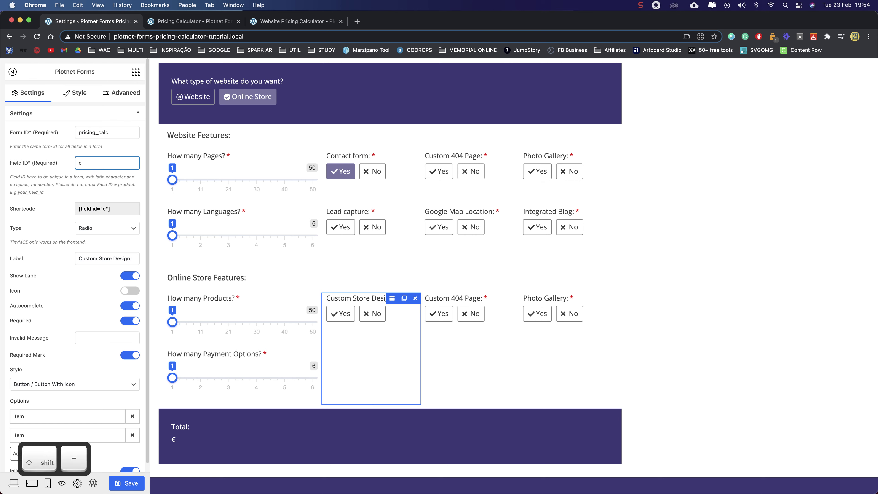
type("ustom_design")
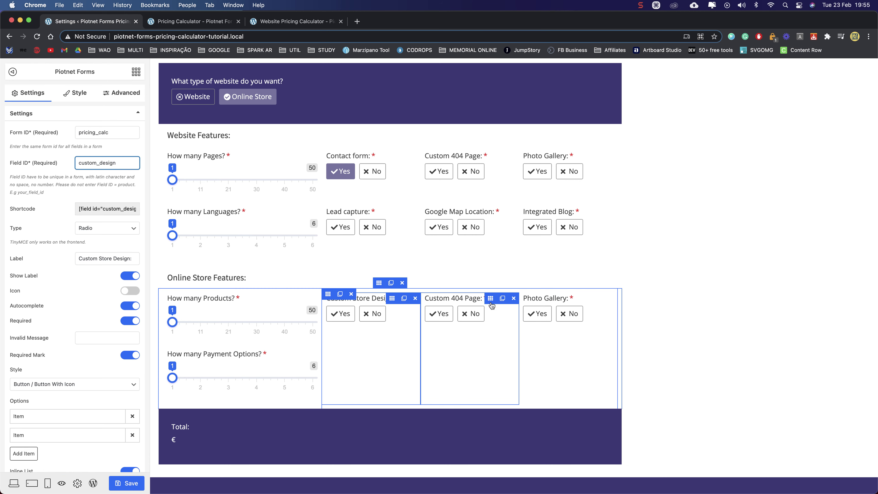
Relabel the online store's Custom 404 Page field "Custom Client Pages:" and set its field ID to custom_pages
left_click(491, 300)
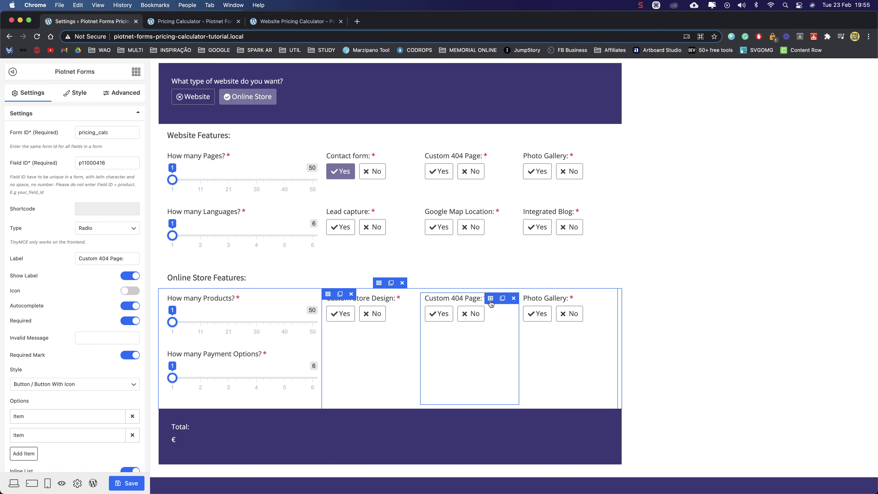
double_click(100, 161)
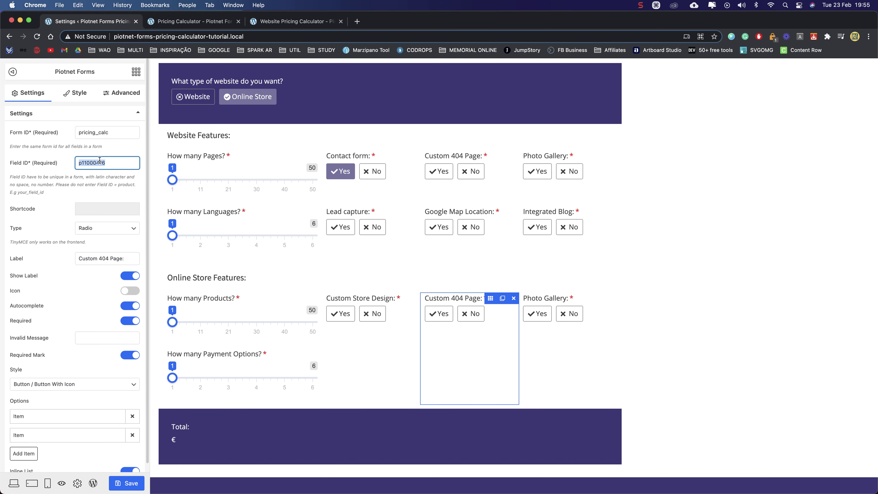
type("custom_")
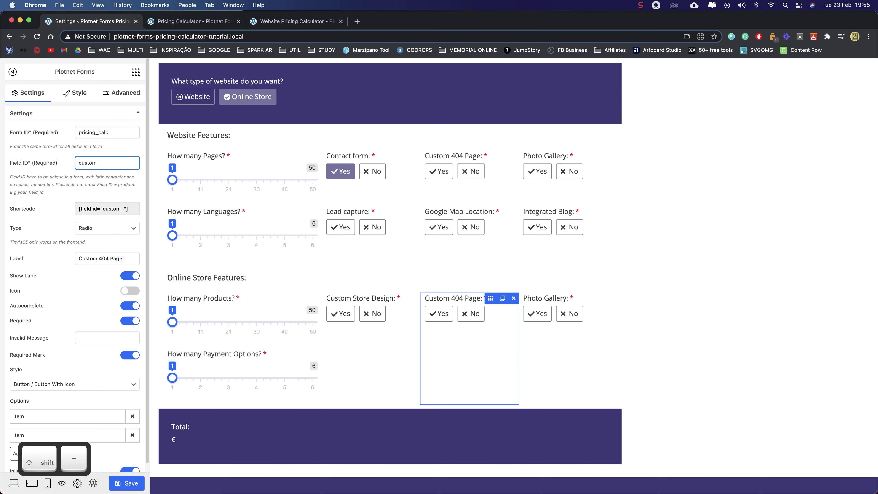
type("c")
key("BackSpace")
type("pages")
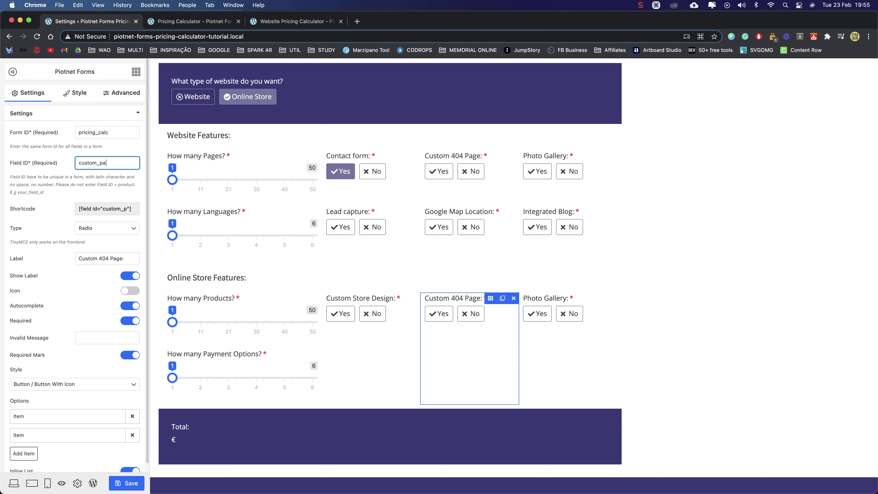
left_click(114, 258)
key("super+a")
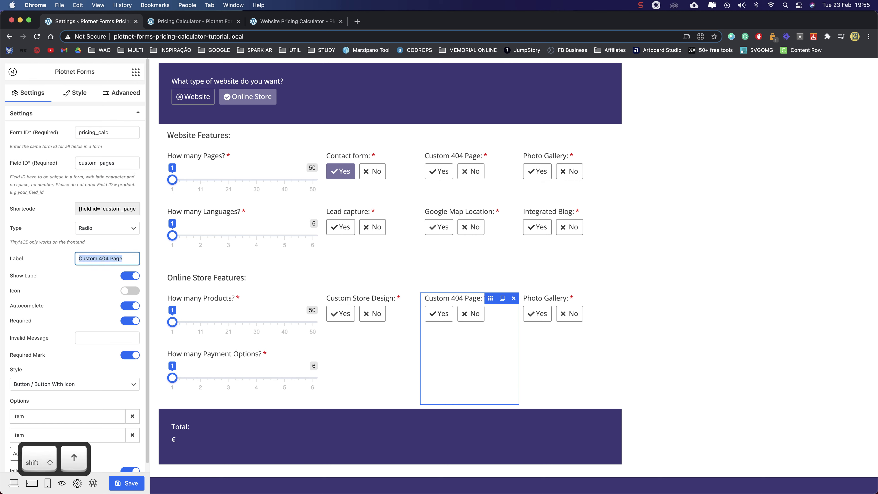
type("Custom Client ")
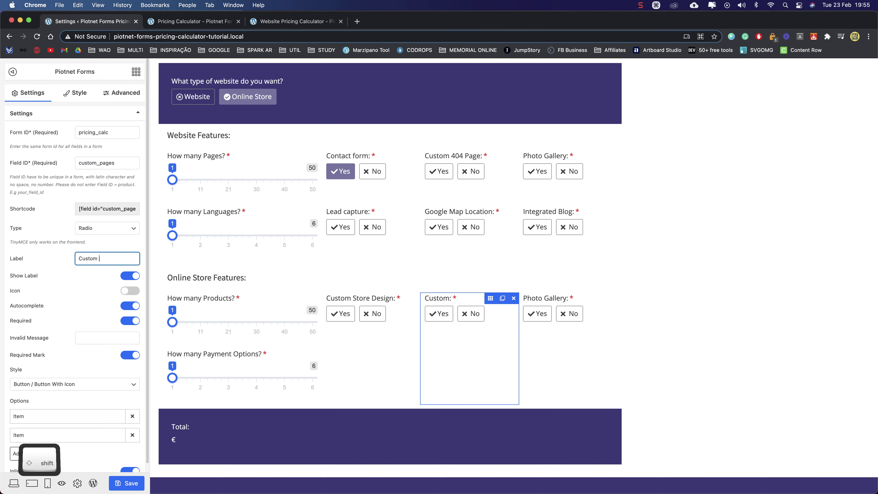
type("Pages:")
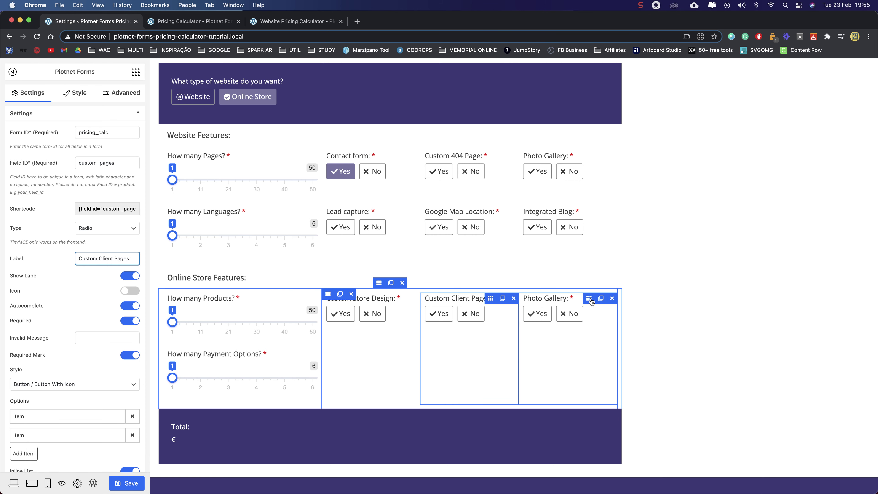
Relabel the online store's Photo Gallery field "Custom Email Design:" with field ID email_design and save the form
left_click(591, 299)
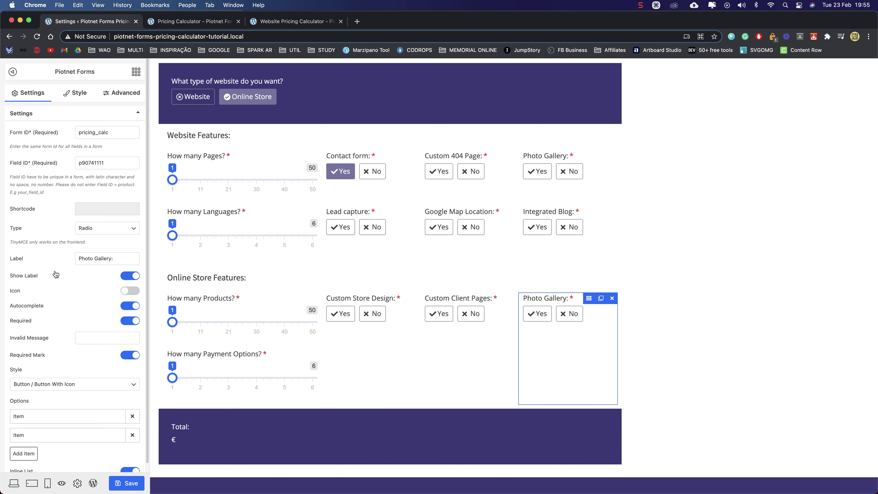
double_click(92, 163)
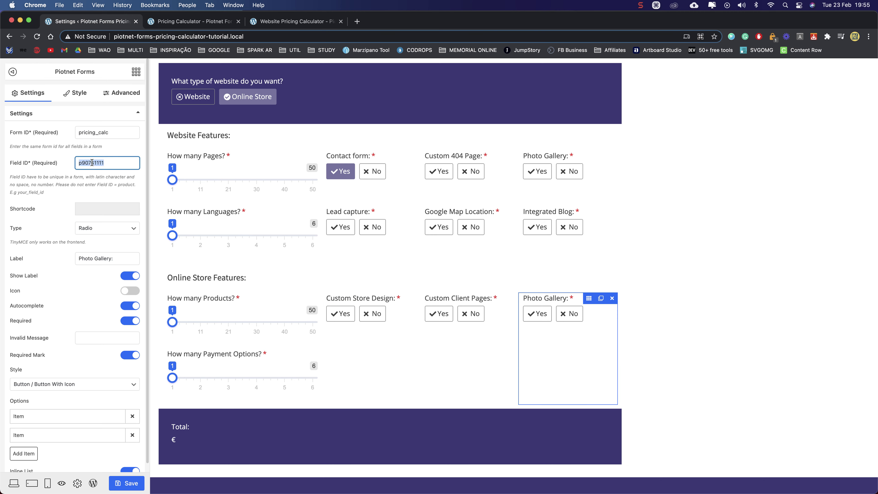
type("email")
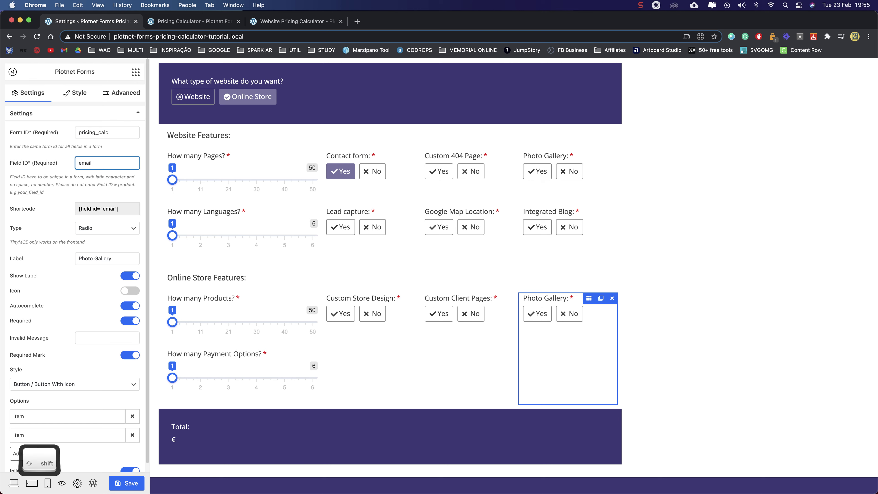
type("_design")
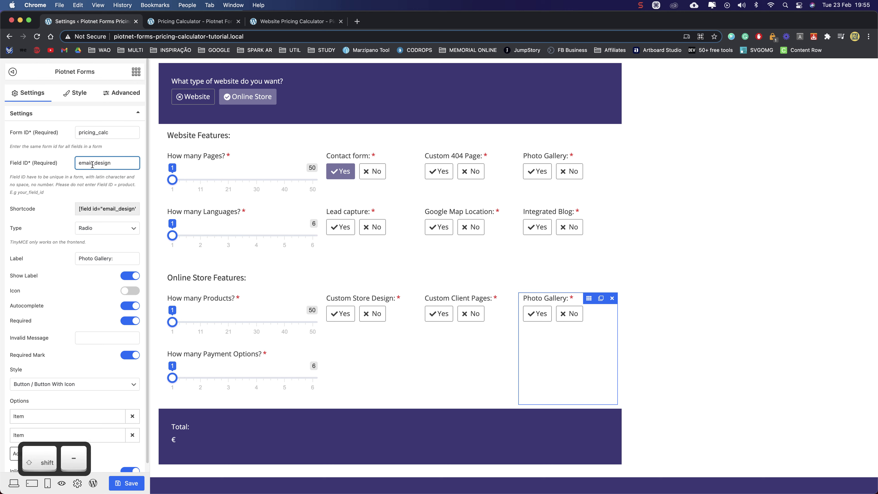
double_click(102, 258)
key("shift+Up")
type("Cus")
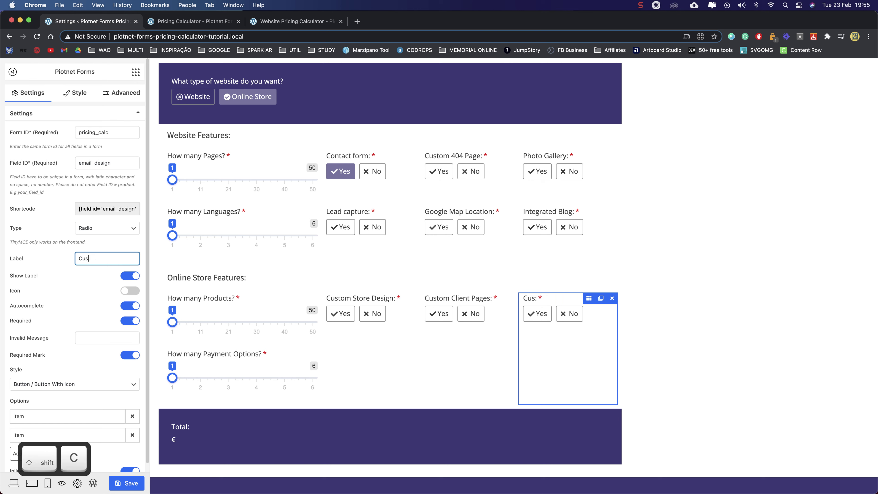
type("tom Email Design")
key("Delete")
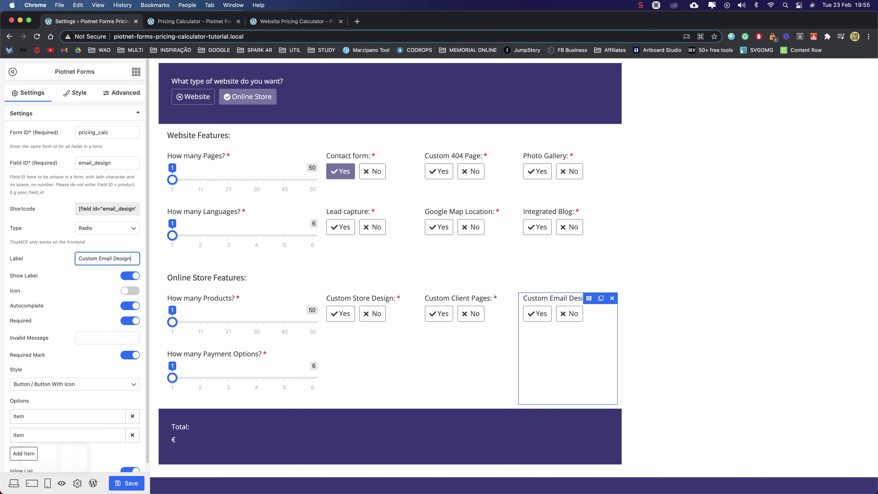
left_click(125, 484)
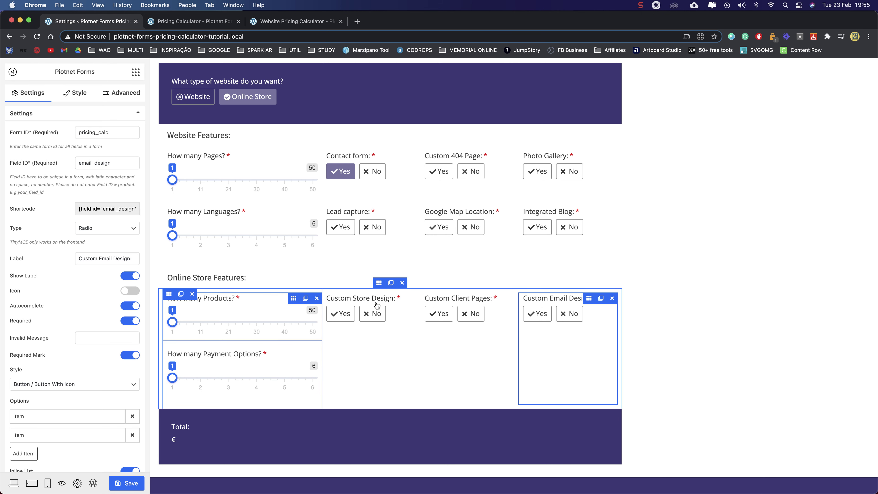
Append a plus sign and a copy of the [field id="pages"]*[field id="page_price"] term to the end of the Total field's calculation
left_click(271, 438)
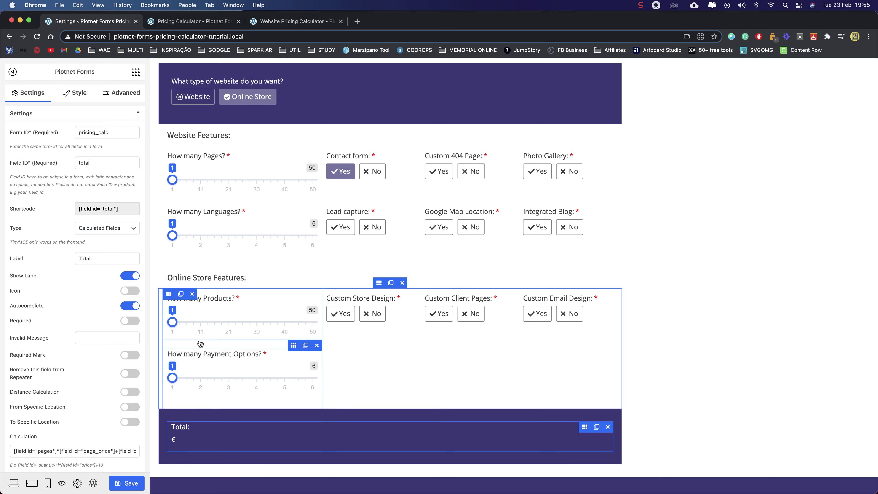
scroll(56, 311, "down", 5)
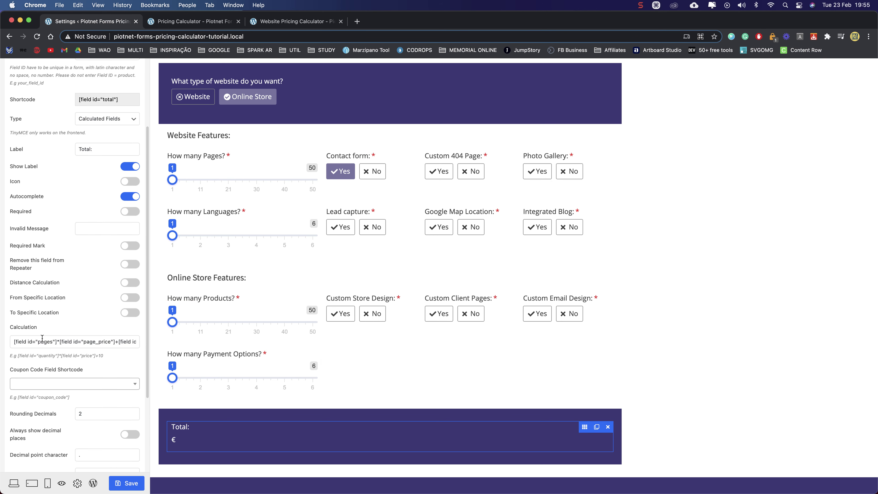
left_click_drag(40, 342, 6, 345)
left_click(23, 342)
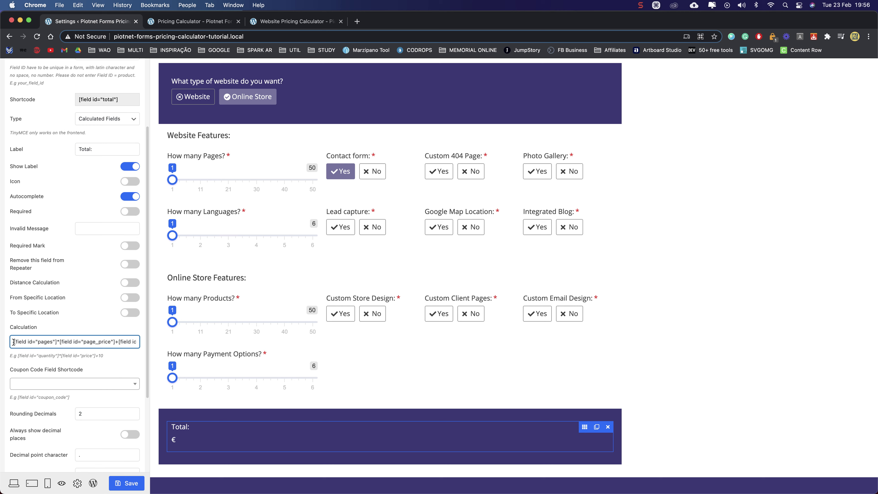
left_click(115, 341, "shift")
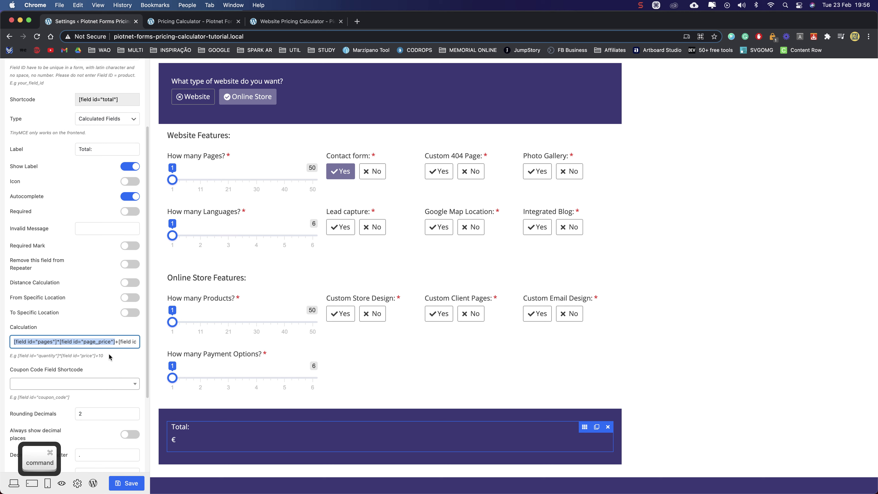
key("super+c")
key("Right")
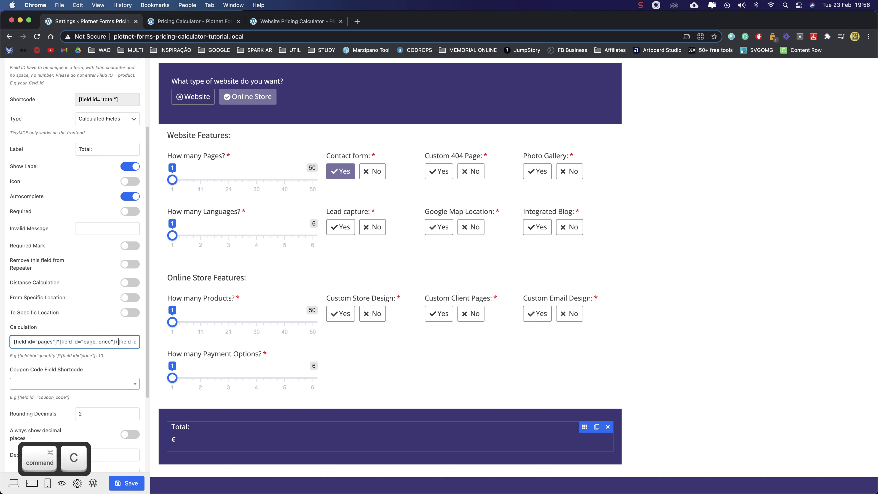
key("Right")
key("Right")
key("Right")
key("Right")
key("Right")
key("Right")
key("Right")
key("Right")
key("Right")
key("Right")
key("Right")
key("Right")
key("super+Right")
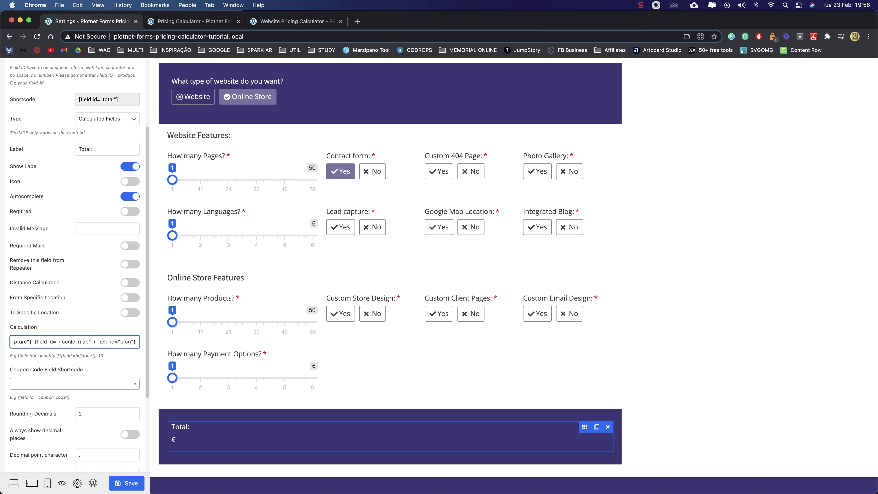
type("+")
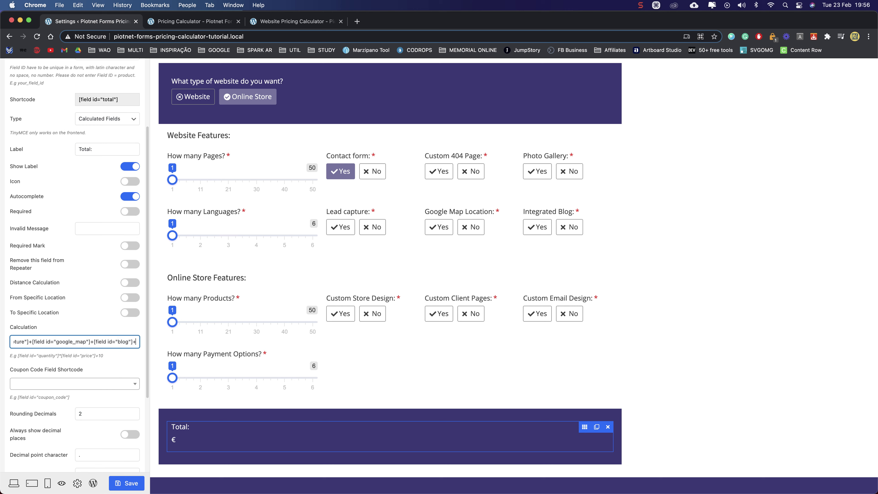
key("super+v")
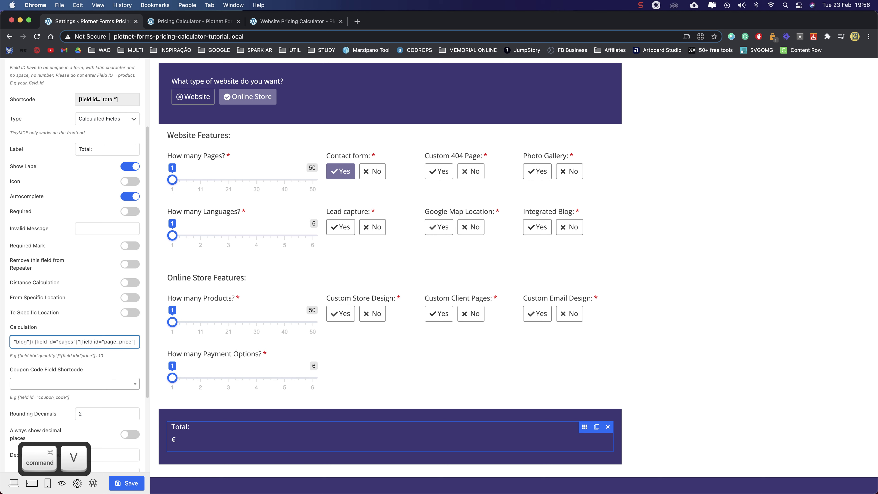
Change the appended calculation term to [field id="products"]*[field id="product_price"] and save the form
double_click(66, 342)
type("pd")
key("BackSpace")
type("roducts")
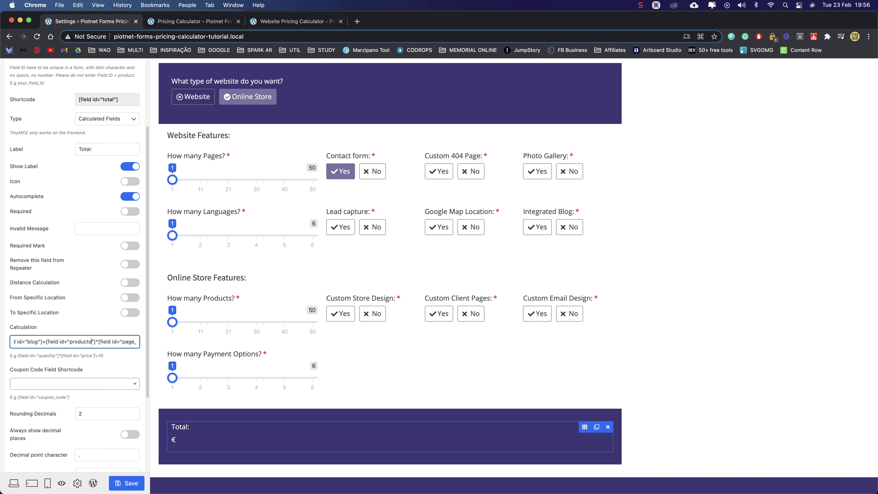
double_click(128, 342)
type("product_price")
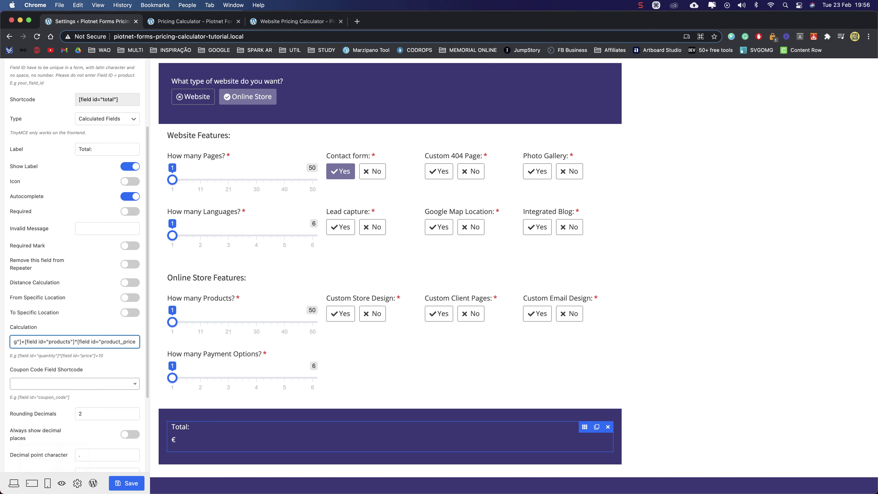
left_click(124, 483)
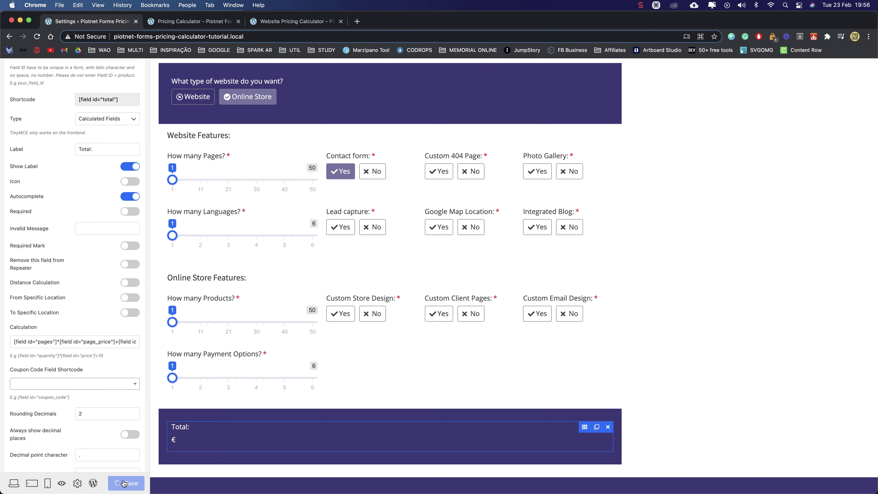
Check the field IDs of the online store's products and payment options sliders and their hidden price fields
left_click(222, 301)
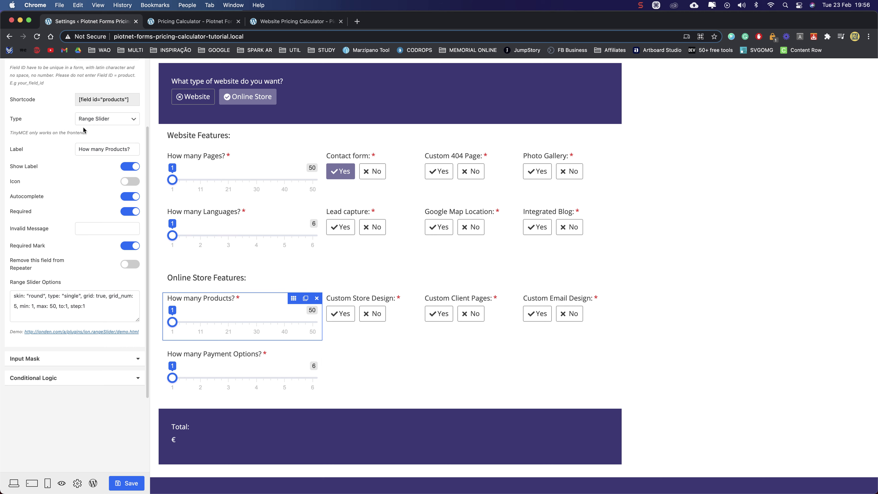
scroll(87, 125, "up", 4)
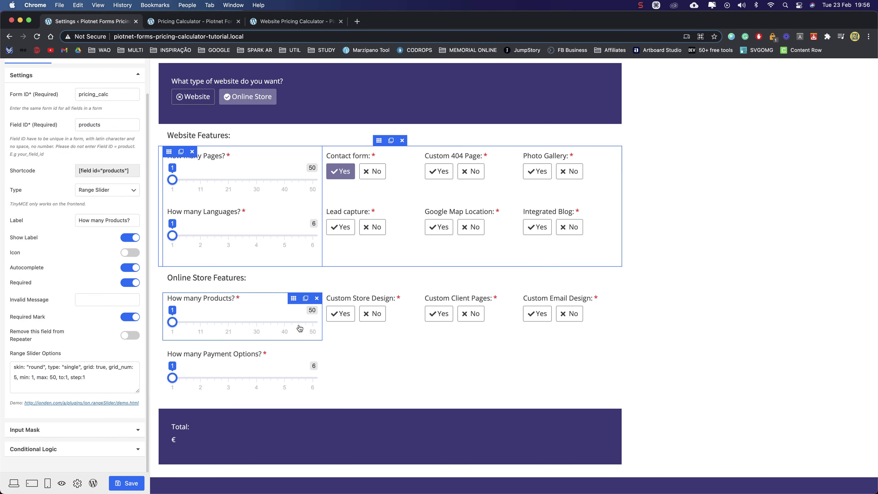
left_click(293, 348)
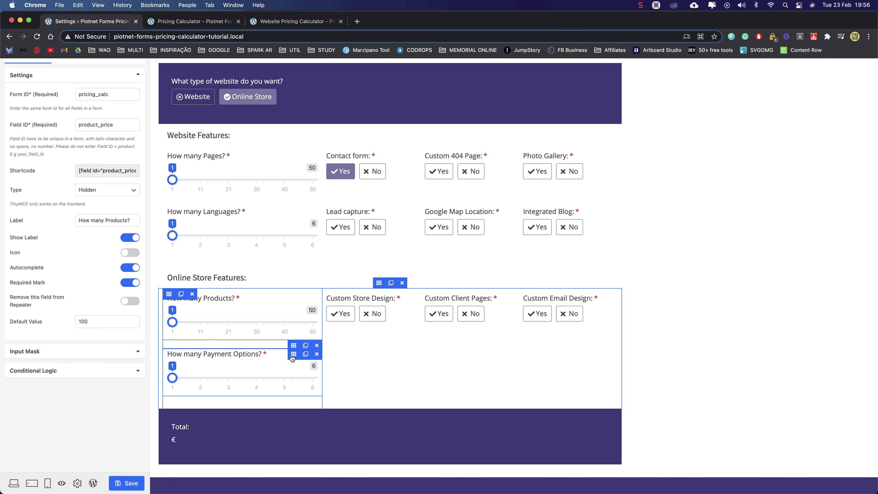
left_click(292, 358)
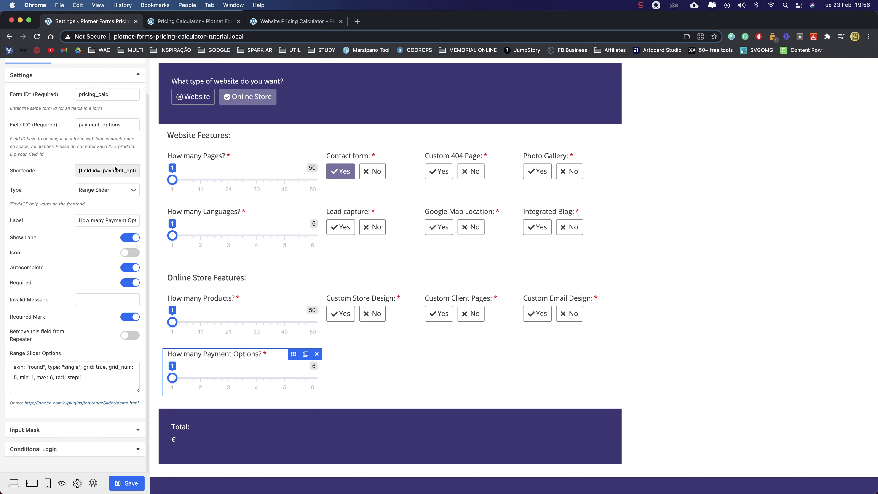
double_click(116, 125)
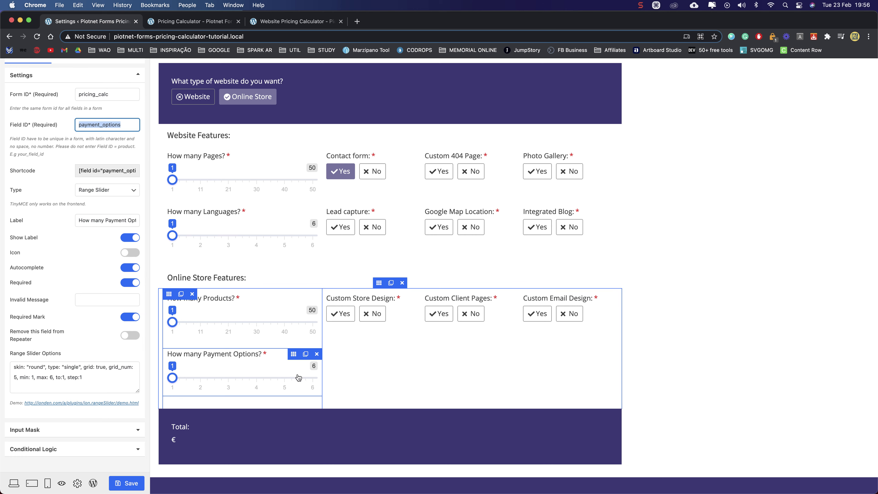
left_click(293, 402)
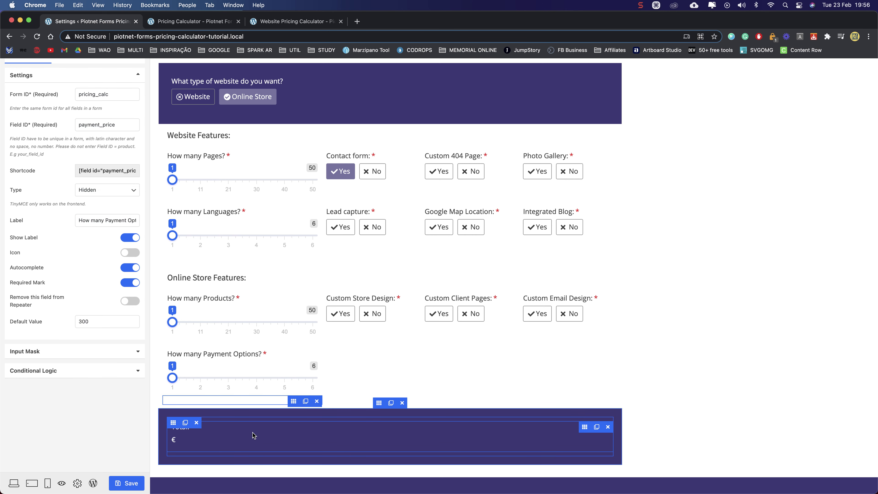
Append a copy of the +[field id="products"]*[field id="product_price"] term to the end of the Total field's calculation
left_click(242, 433)
left_click(92, 414)
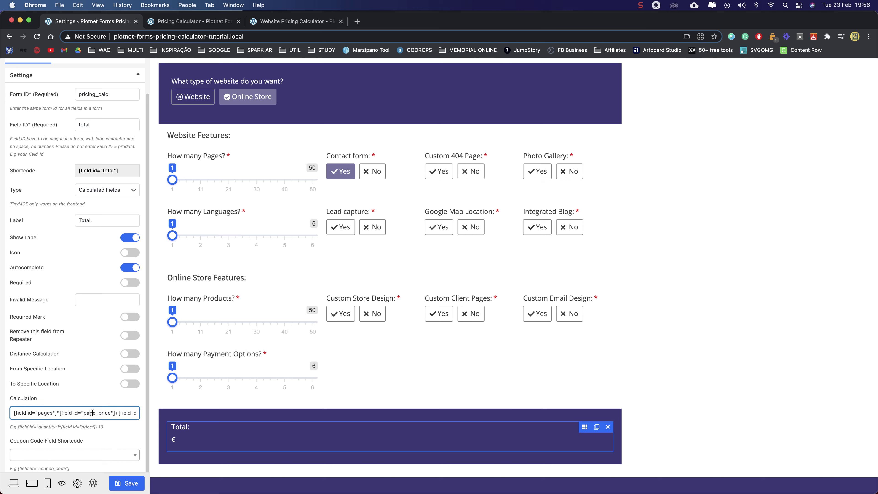
key("super+Right")
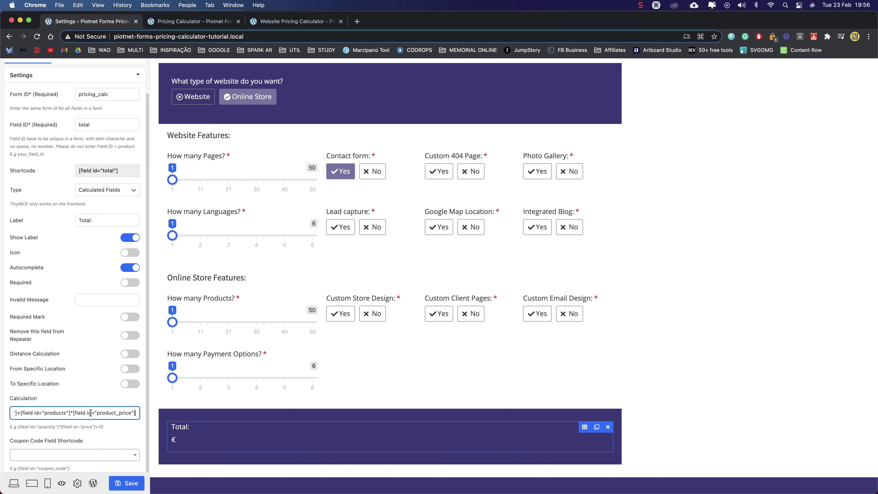
left_click(25, 414, "shift")
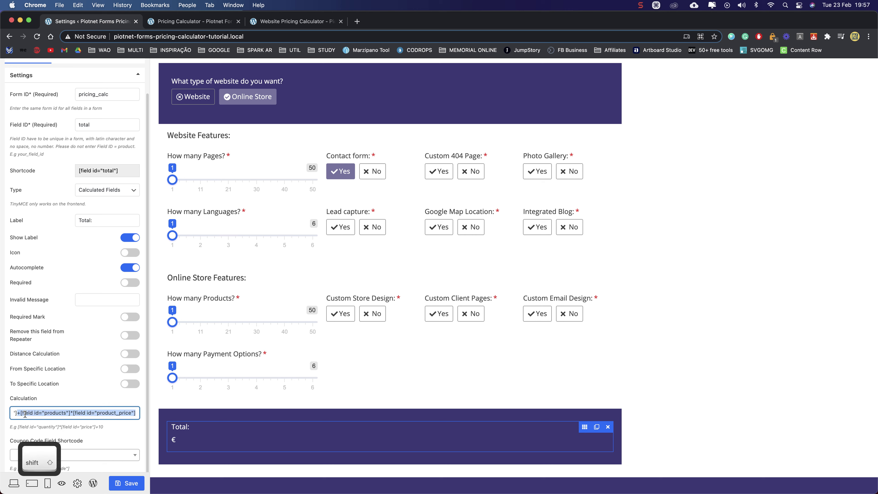
key("super+c")
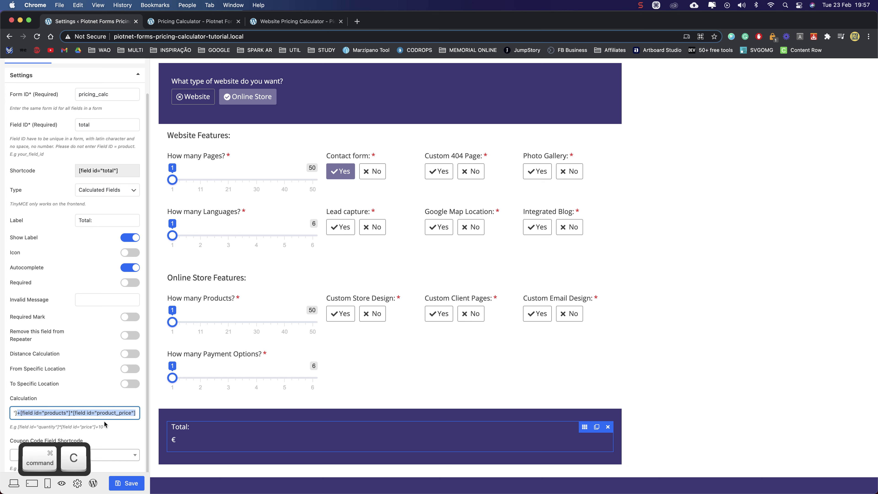
key("super+v")
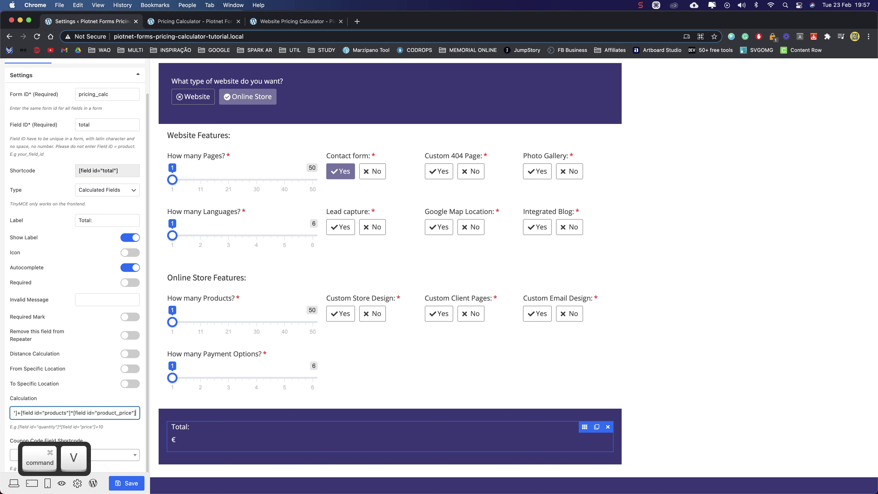
Change the last calculation term to [field id="payment_options"]*[field id="payment_price"] and save the form
double_click(54, 413)
type("payment_")
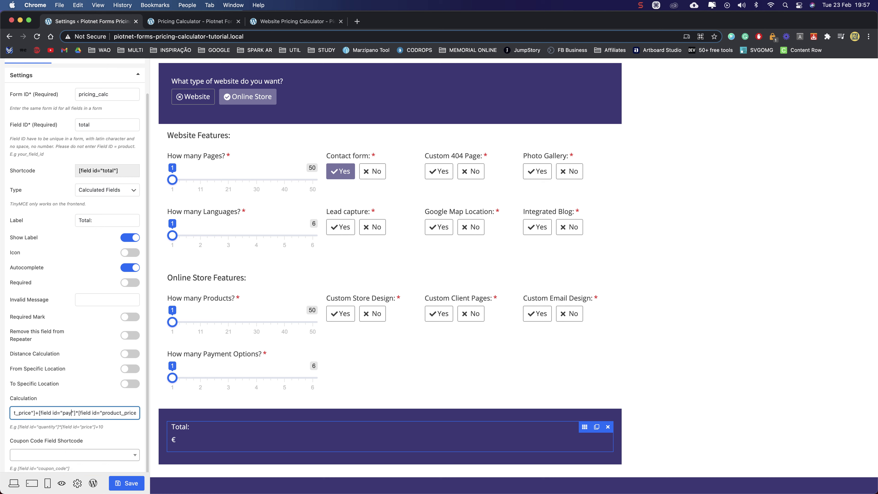
type("options")
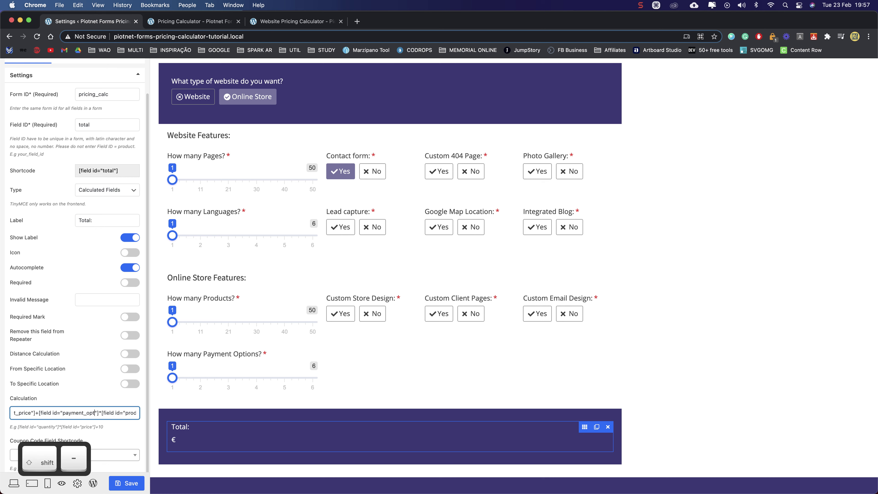
key("Down")
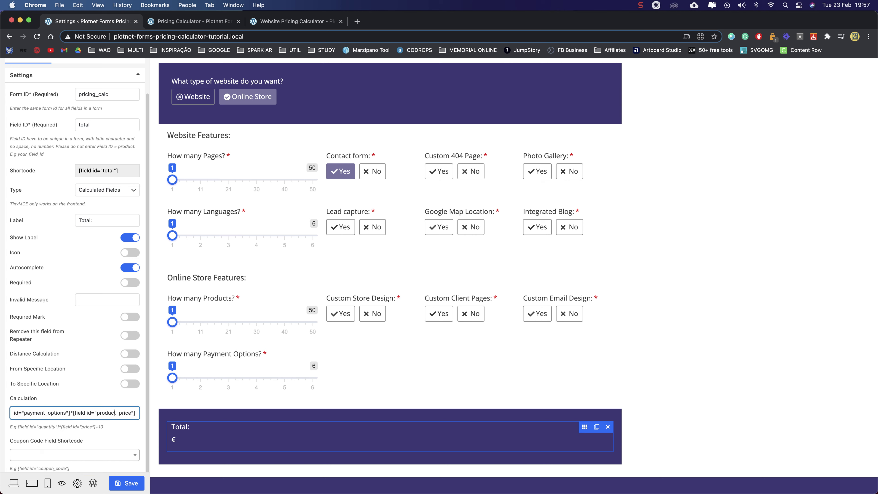
key("shift+Left")
key("shift+Left")
key("shift+Left")
key("shift+Left")
key("shift+Left")
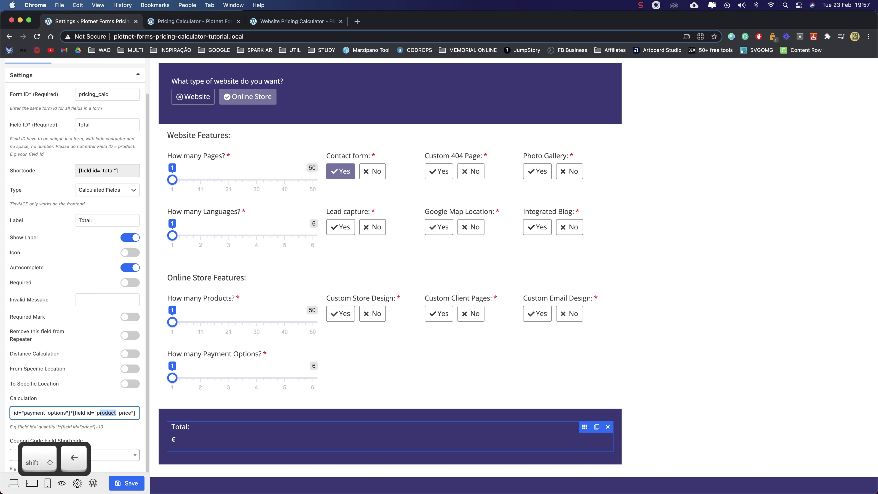
type("ayment")
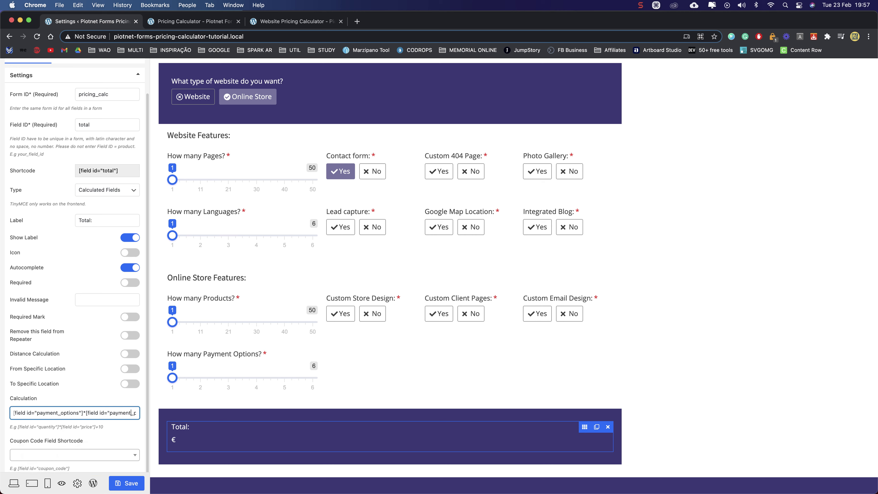
key("Down")
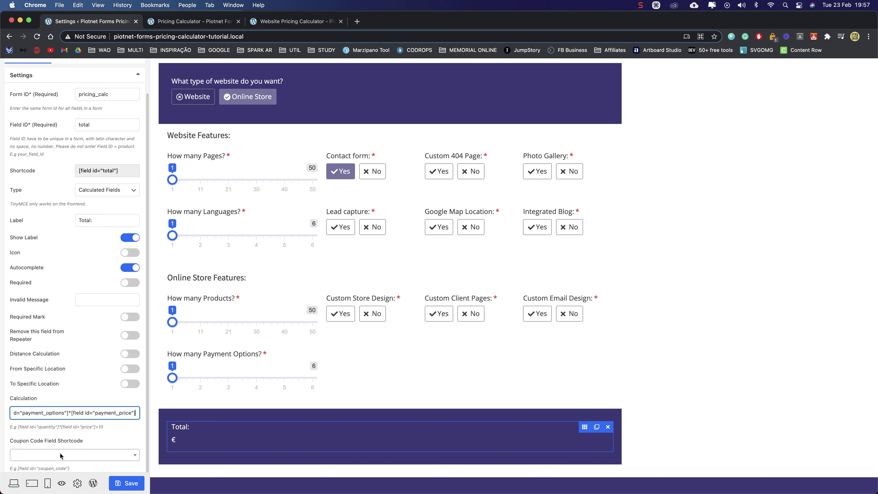
left_click(117, 484)
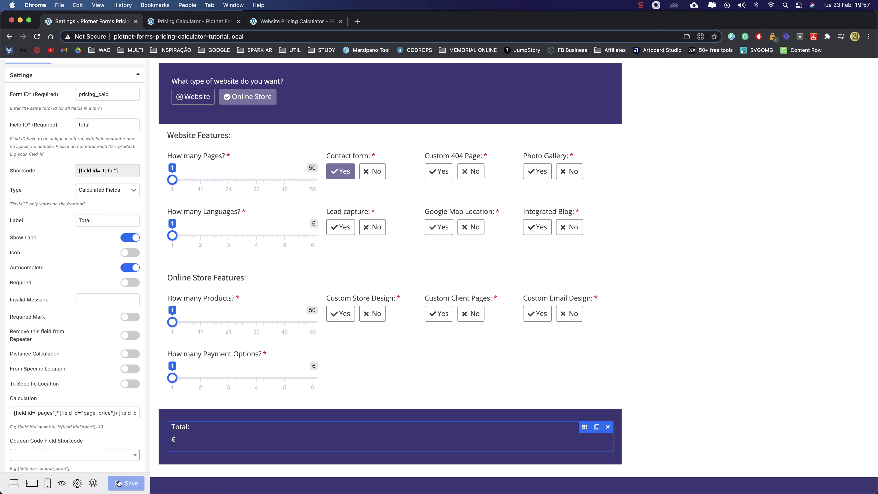
Reload the live Pricing Calculator page and choose Online Store as the website type
left_click(213, 19)
key("super+r")
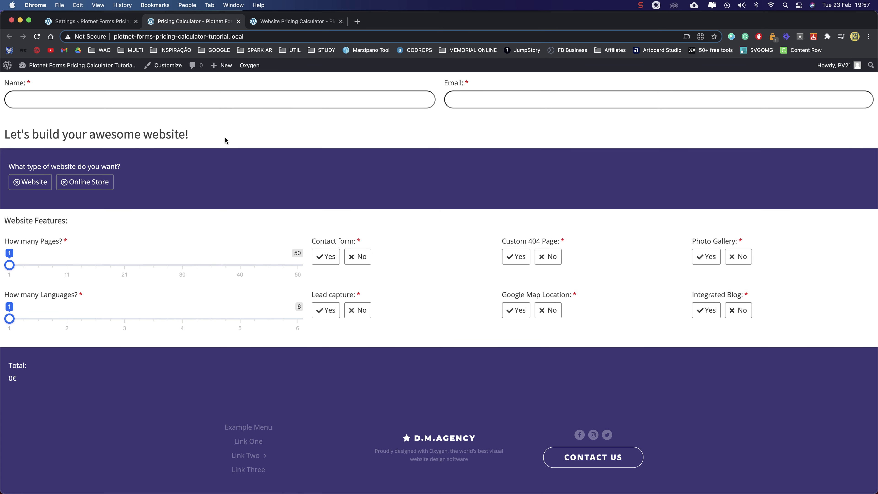
left_click(78, 185)
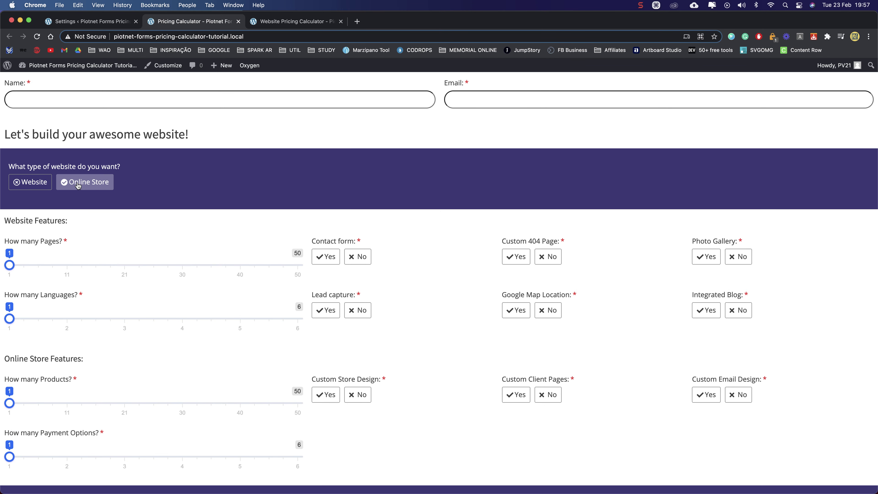
scroll(184, 212, "down", 3)
scroll(82, 268, "down", 3)
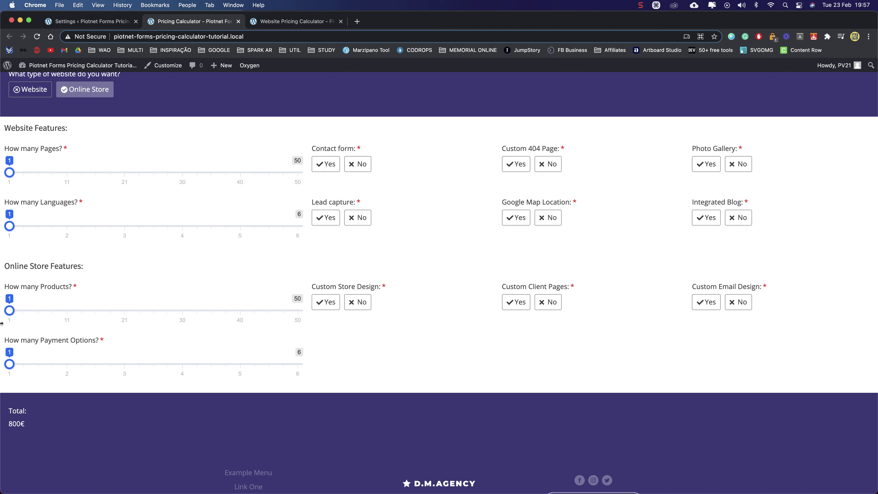
Test the Total by raising the sliders to their maximums of 50 pages, 6 languages, 50 products and 6 payment options
left_click_drag(9, 172, 180, 172)
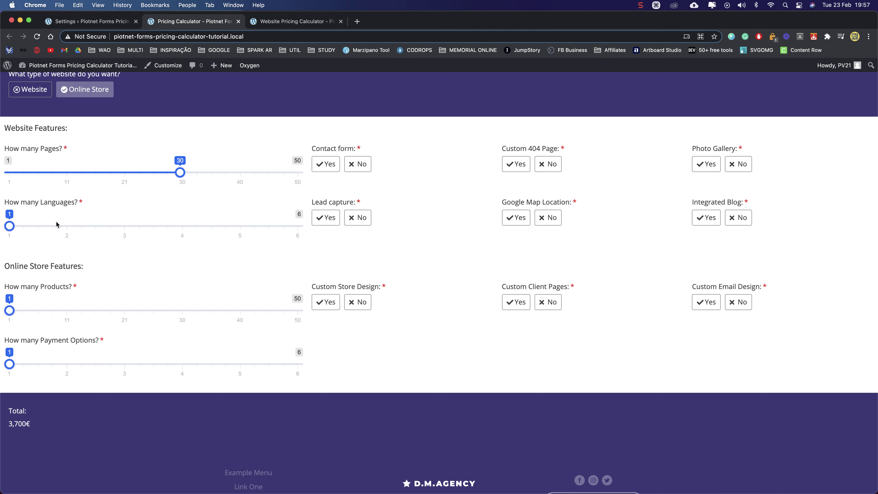
left_click_drag(12, 230, 151, 230)
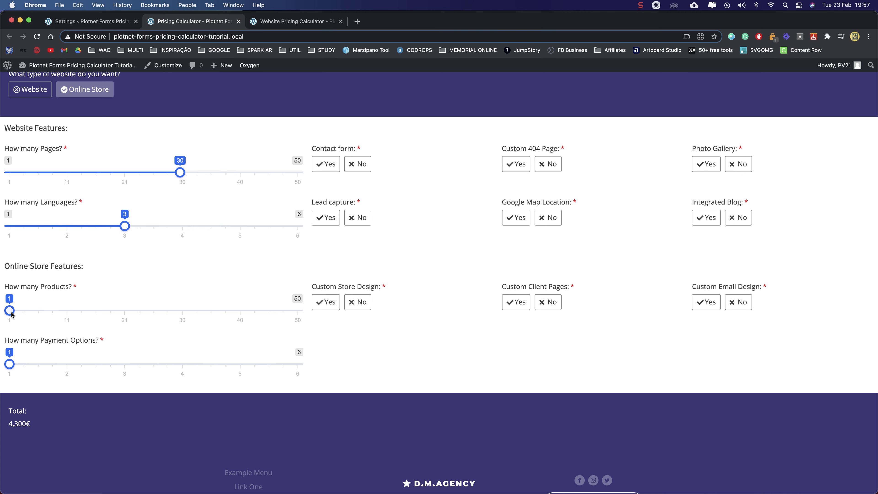
left_click_drag(9, 311, 169, 325)
left_click_drag(9, 367, 334, 372)
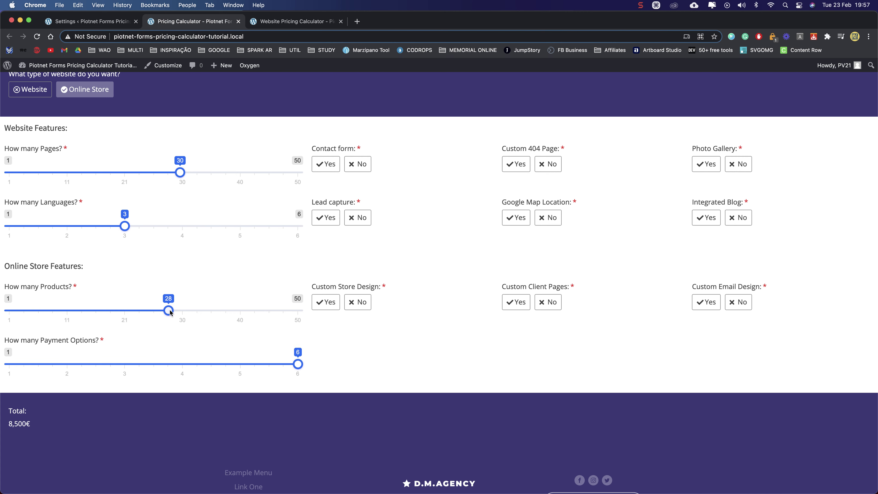
left_click_drag(170, 312, 336, 315)
left_click_drag(130, 227, 344, 240)
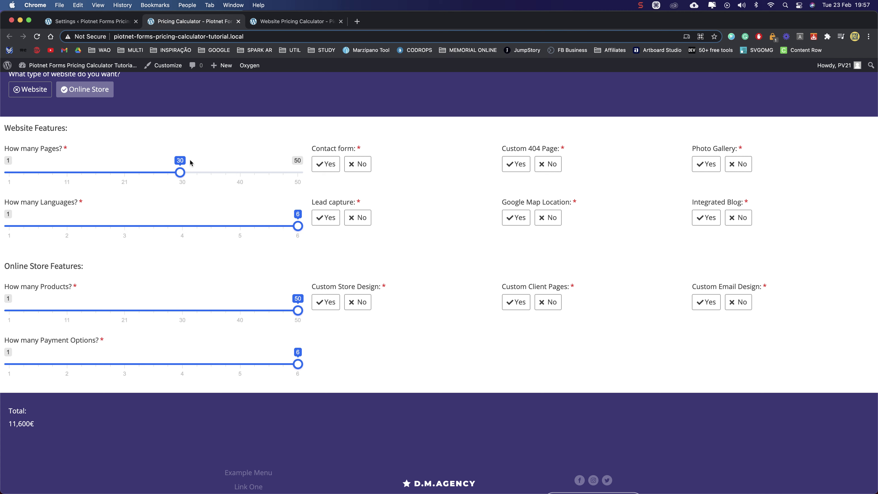
left_click_drag(180, 172, 338, 184)
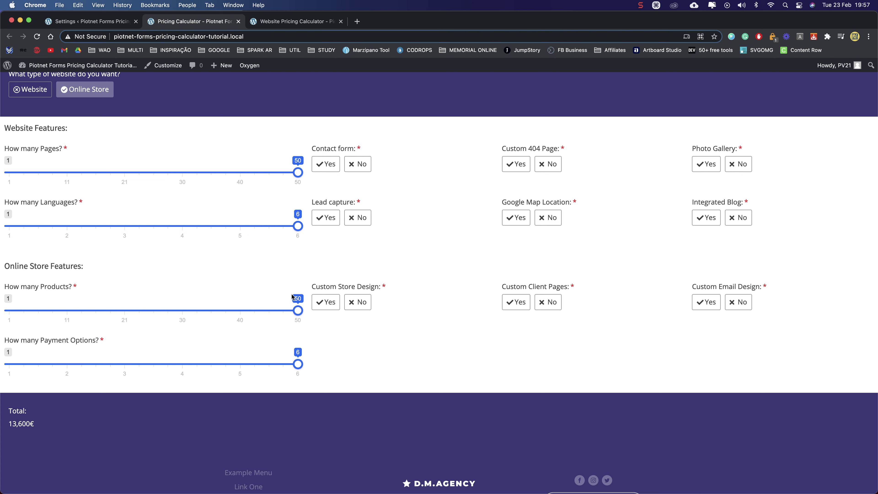
Test the Total further by answering Yes to all six website feature questions, from Contact form to Integrated Blog
left_click(325, 168)
left_click(325, 219)
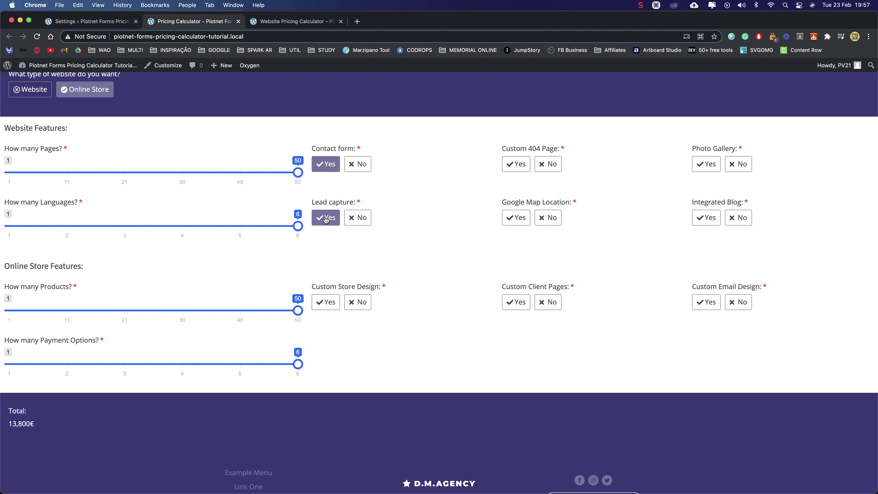
left_click(515, 166)
left_click(514, 219)
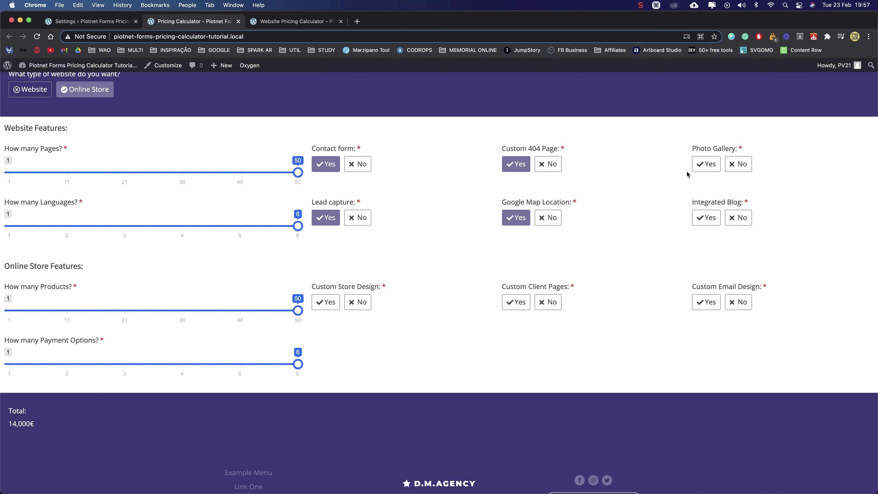
left_click(704, 163)
left_click(707, 218)
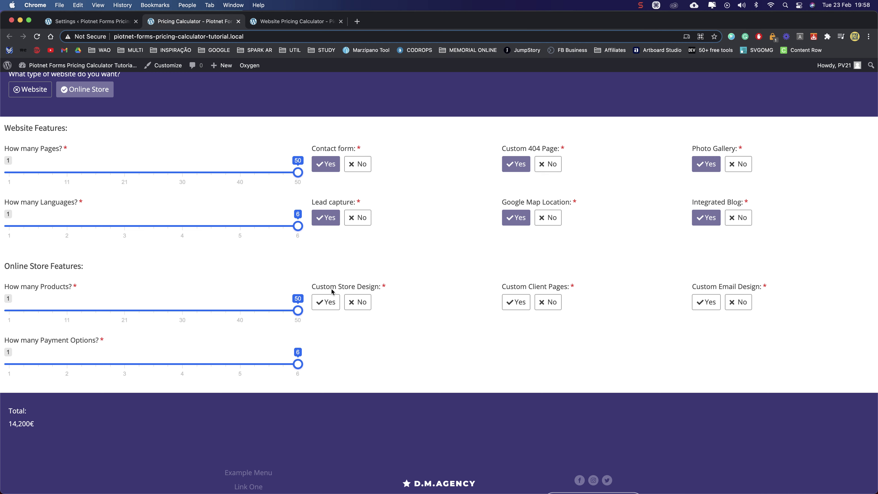
Return to the form editor and check the field IDs of the Custom Store Design, Custom Client Pages and Custom Email Design fields
left_click(94, 22)
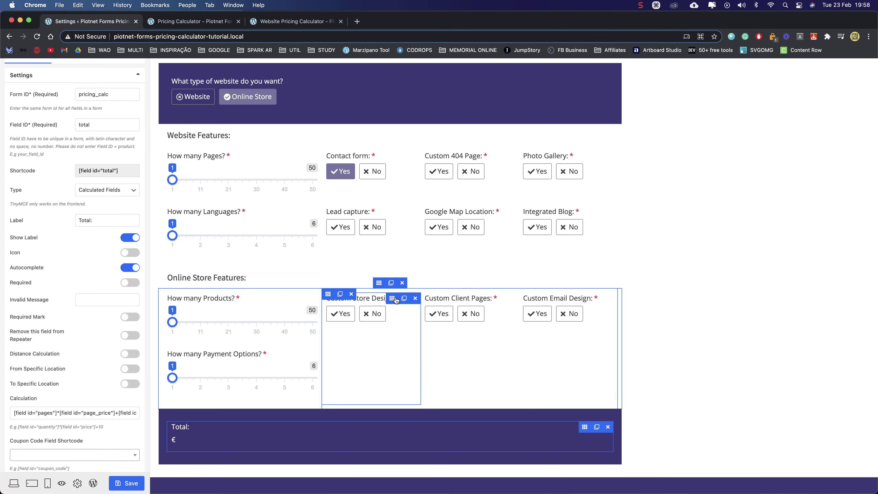
left_click(391, 301)
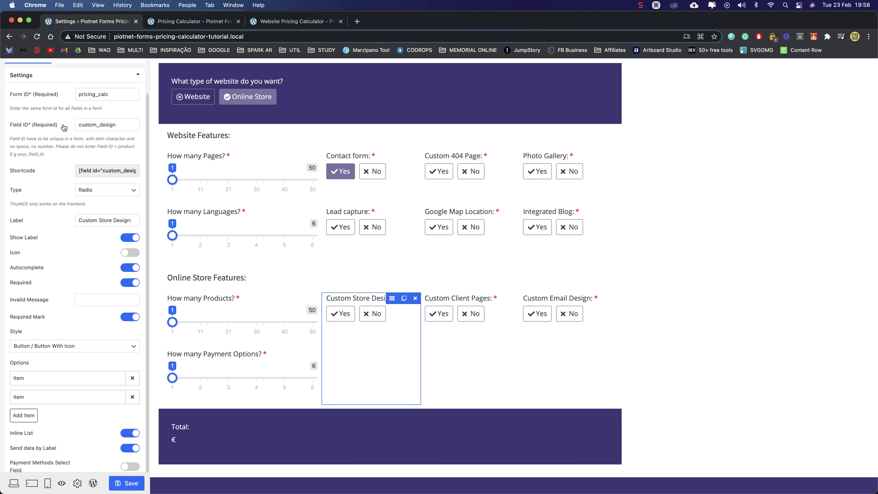
left_click(476, 307)
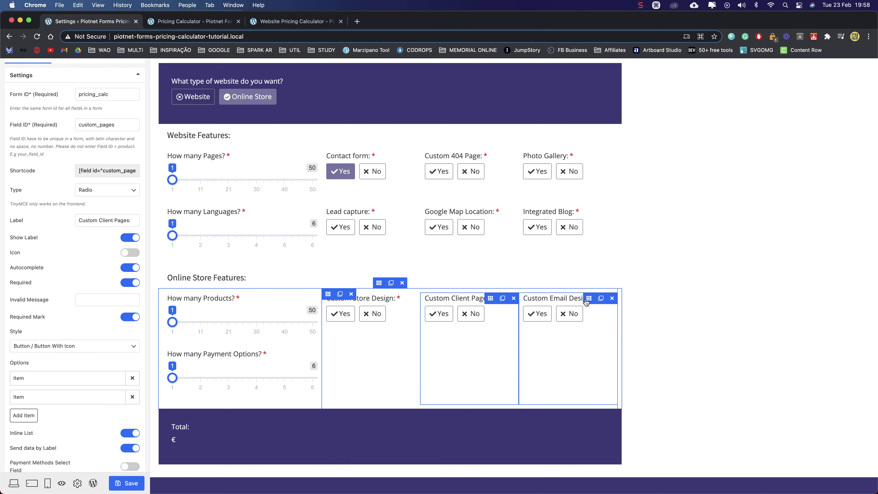
left_click(587, 301)
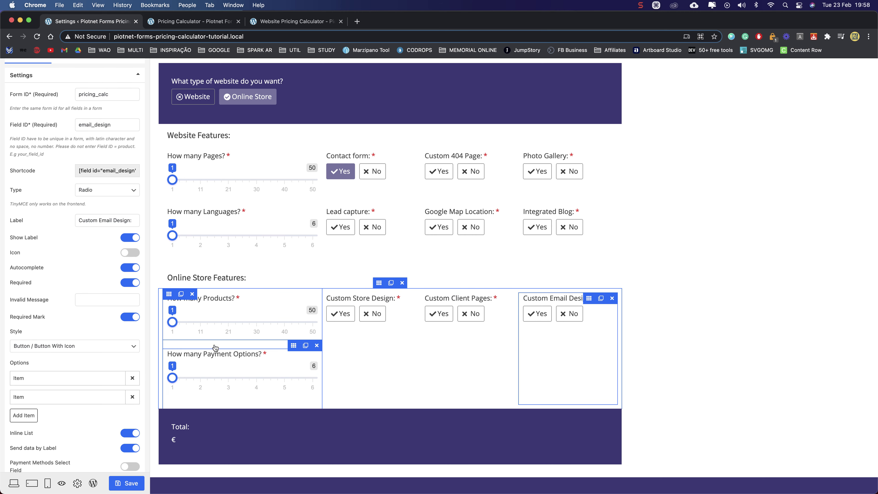
Append a plus sign and a copy of the [field id="pages"] shortcode to the end of the Total field's calculation
left_click(223, 438)
left_click(70, 414)
left_click_drag(57, 413, 13, 413)
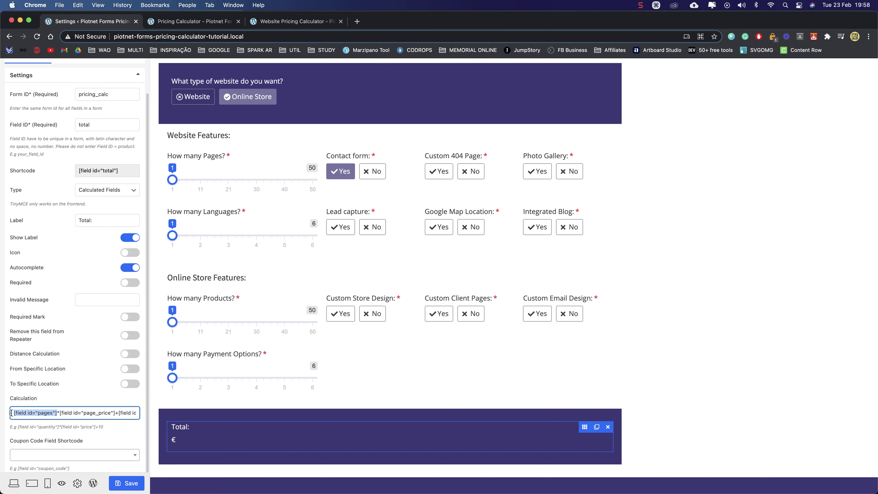
key("super+c")
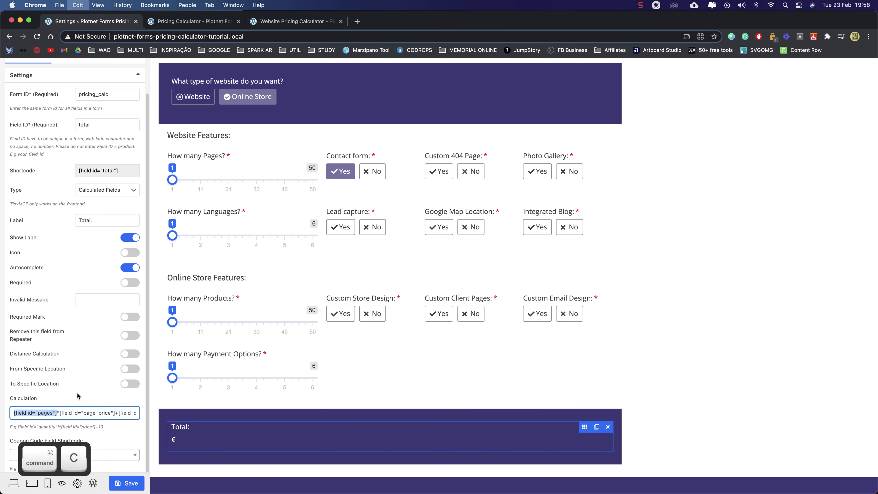
left_click(84, 414)
key("Down")
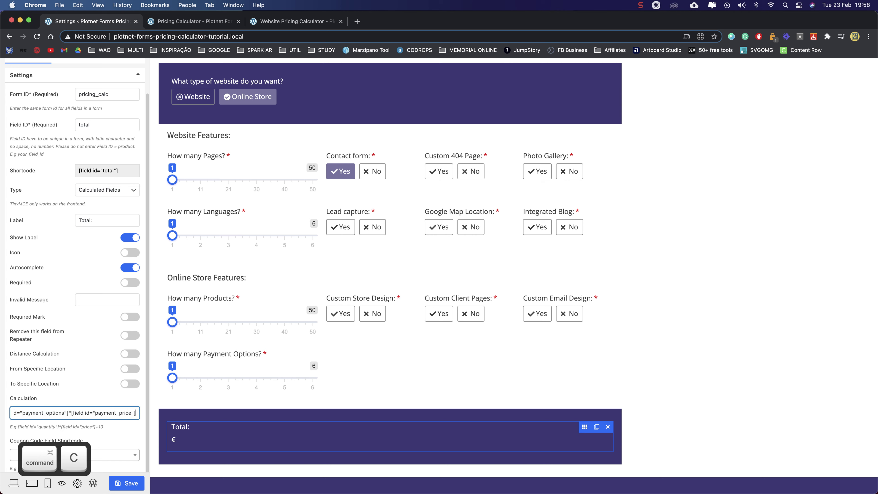
type("+")
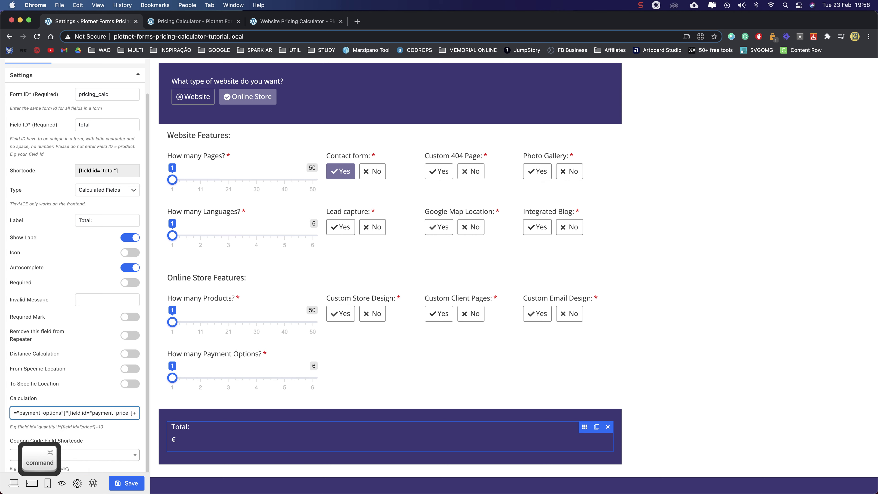
key("super+v")
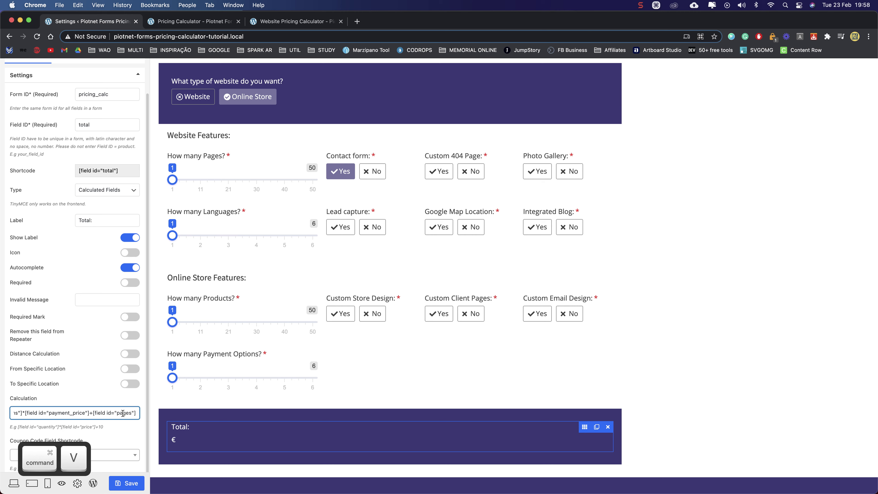
Change the appended shortcode to [field id="custom_design"] and add a plus sign with another copy of [field id="pages"] after it
key("BackSpace")
key("BackSpace")
key("BackSpace")
key("BackSpace")
key("BackSpace")
key("BackSpace")
key("BackSpace")
type("custom")
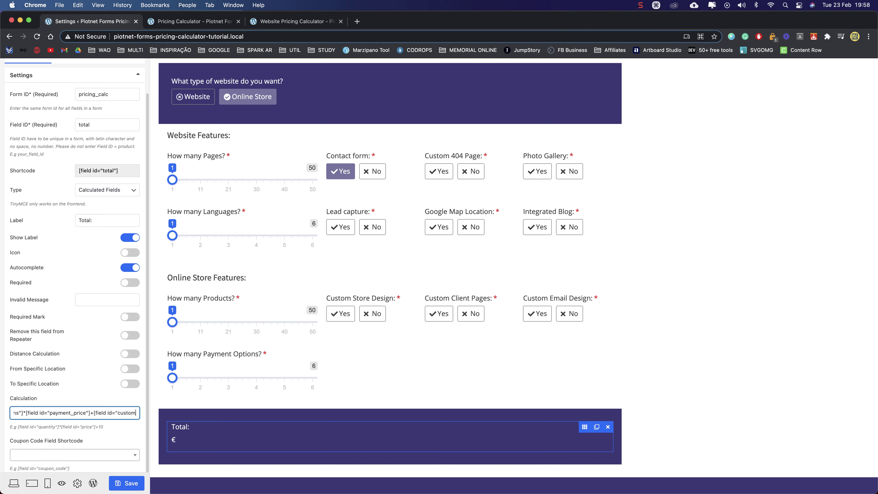
type("_")
type("design\"]+")
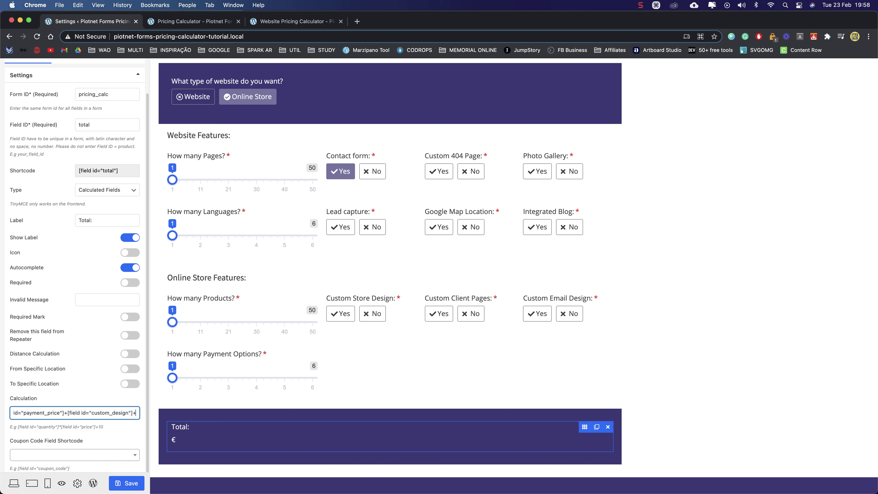
key("ctrl+v")
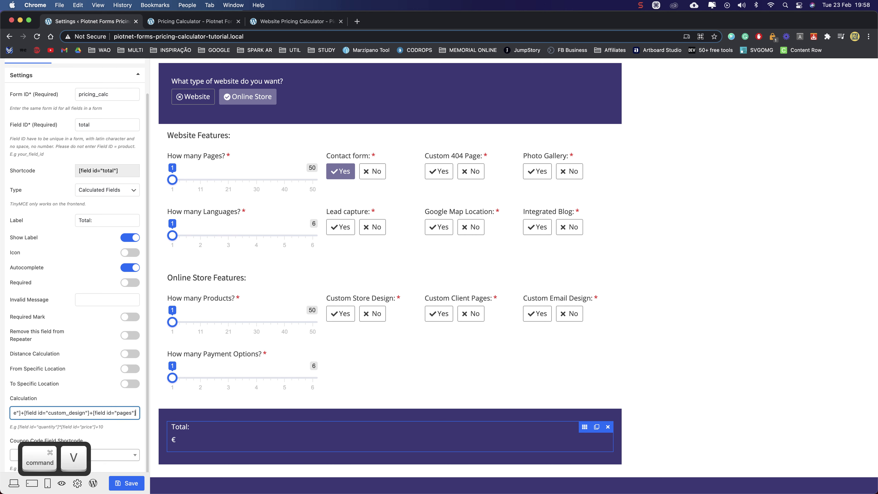
Change the last shortcode in the Total calculation to [field id="custom_pages"] and append a plus sign with another copy of [field id="pages"]
double_click(122, 412)
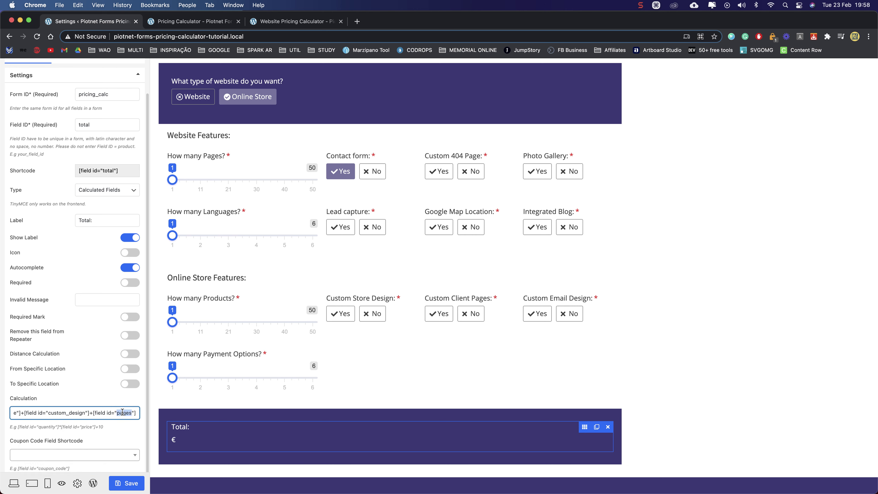
type("custom")
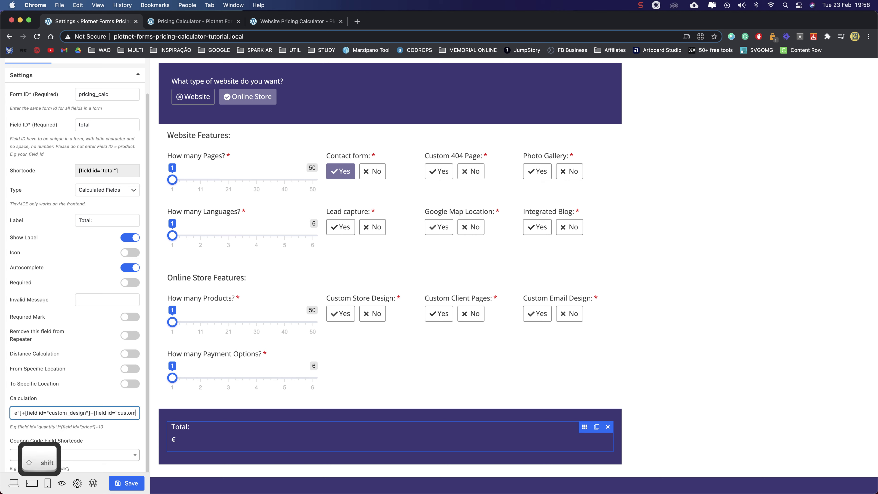
type("_pages")
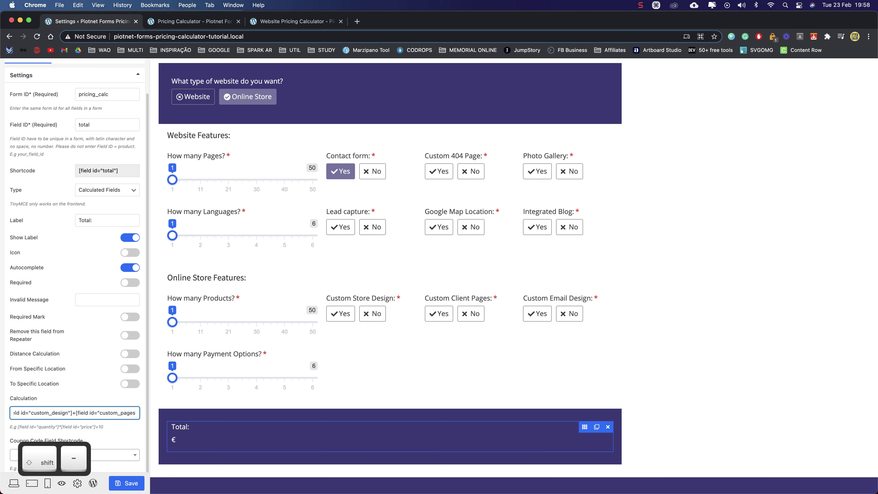
type("\"]+")
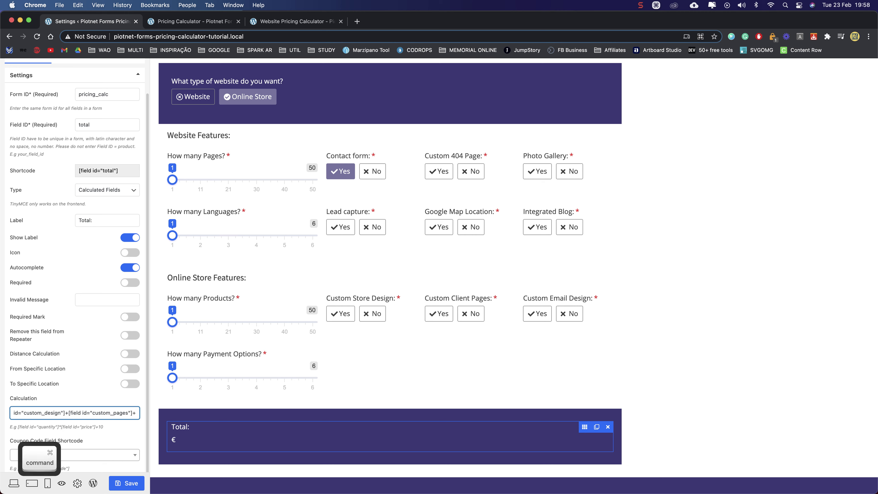
type("+[field id=\"pages\"]")
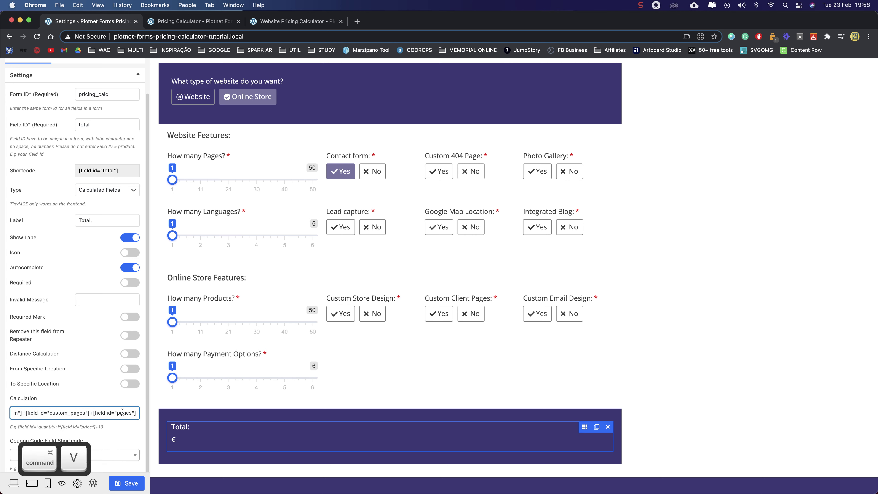
Change the newly appended shortcode to [field id="email_design"] and save the form
double_click(120, 412)
type("emai")
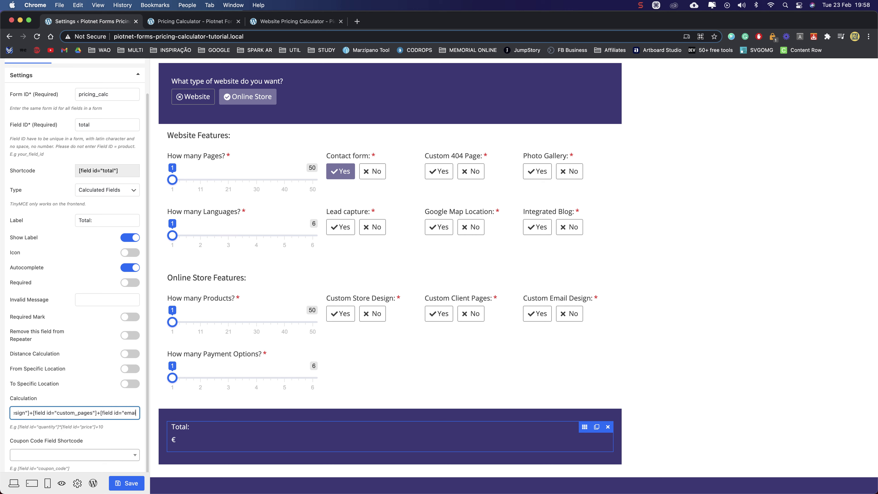
type("l_design")
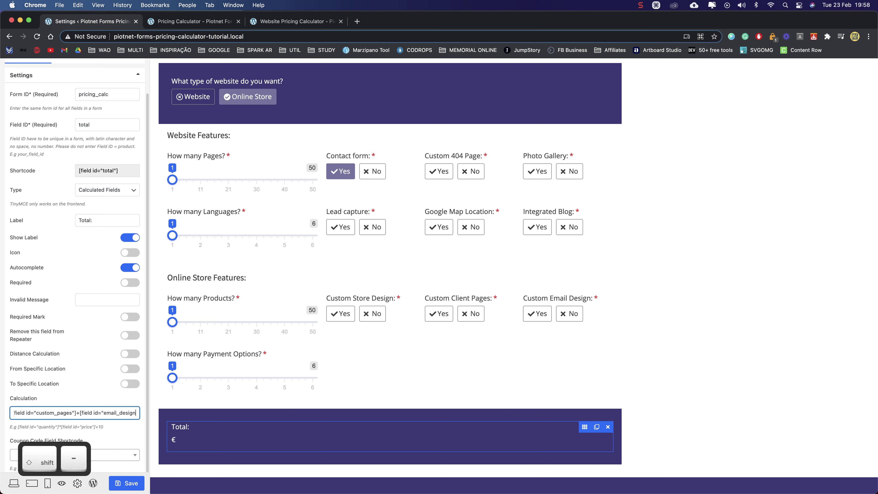
left_click(125, 484)
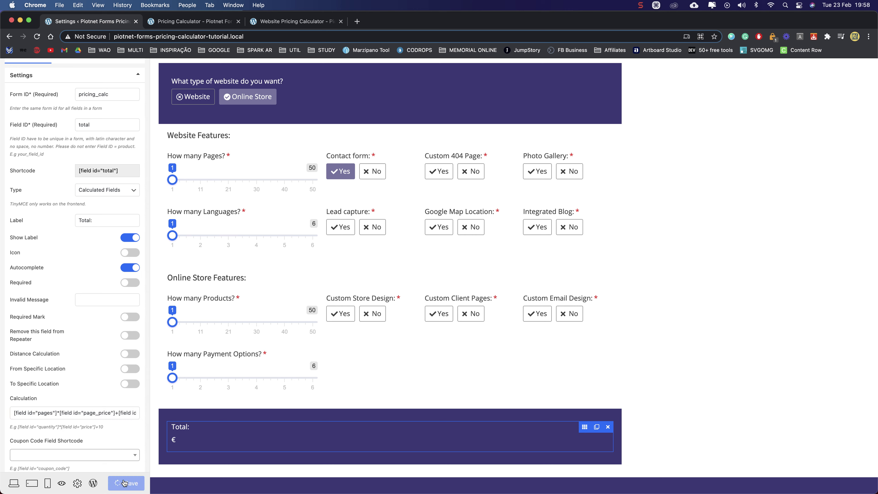
left_click(491, 299)
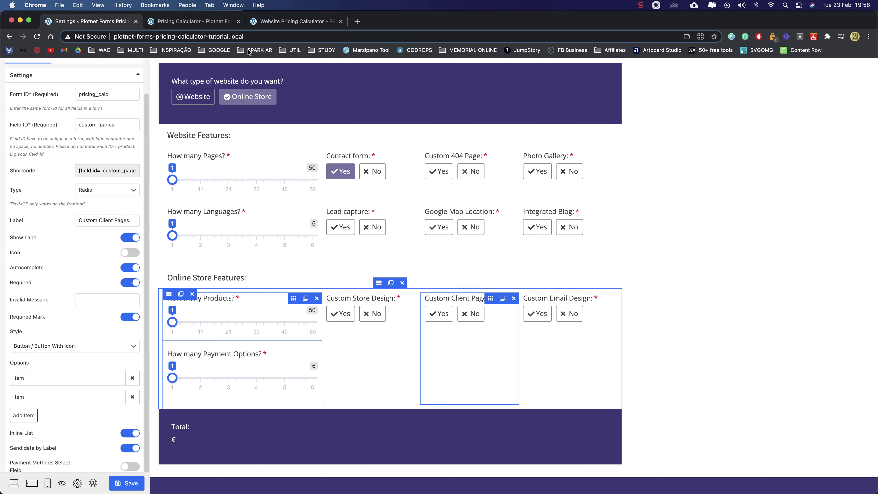
Reload the live Pricing Calculator page and test the Total with 18 pages and 4 languages
left_click(194, 22)
left_click(37, 37)
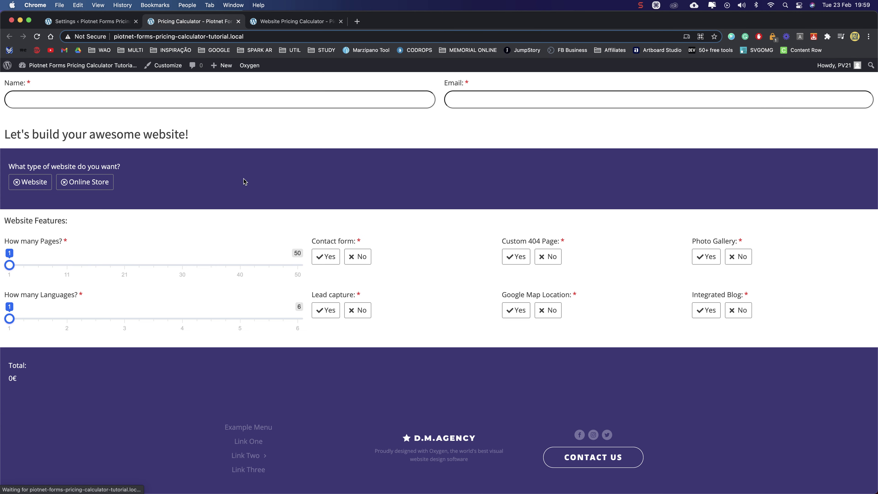
left_click_drag(10, 266, 109, 265)
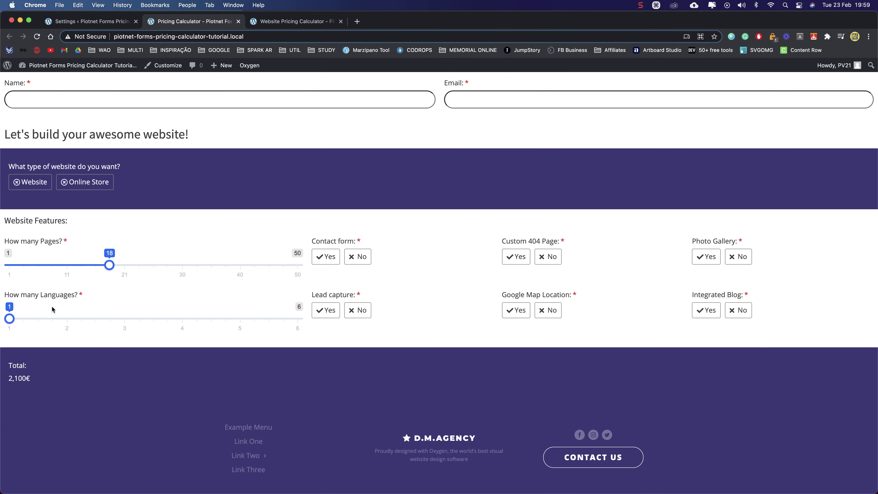
left_click_drag(14, 317, 182, 319)
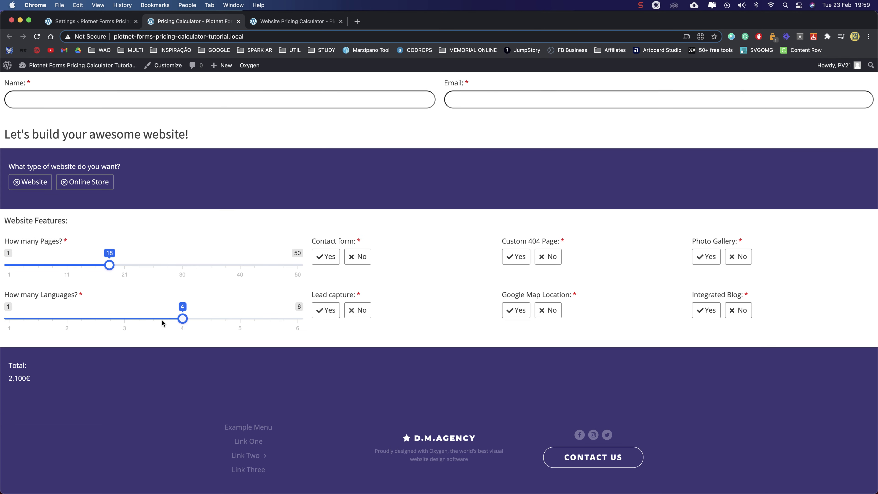
Answer Yes to all six website feature questions on the live form to test the Total
left_click(324, 259)
left_click(325, 306)
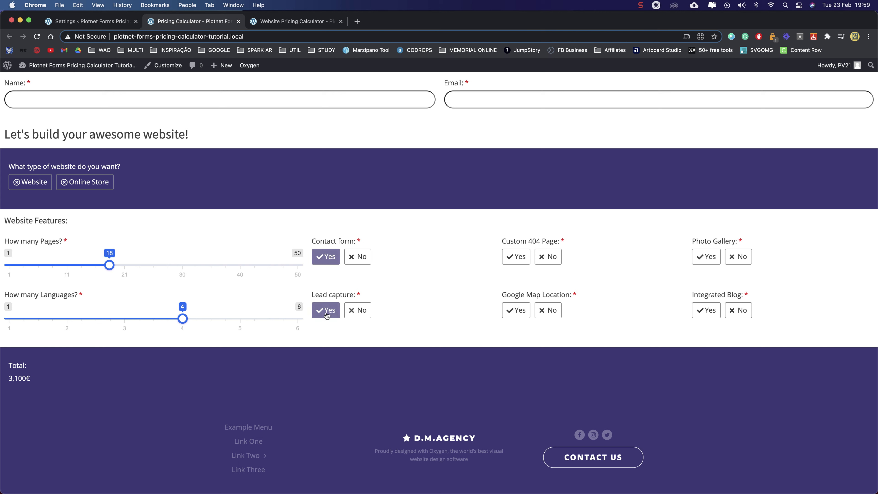
left_click(517, 311)
left_click(516, 259)
left_click(707, 261)
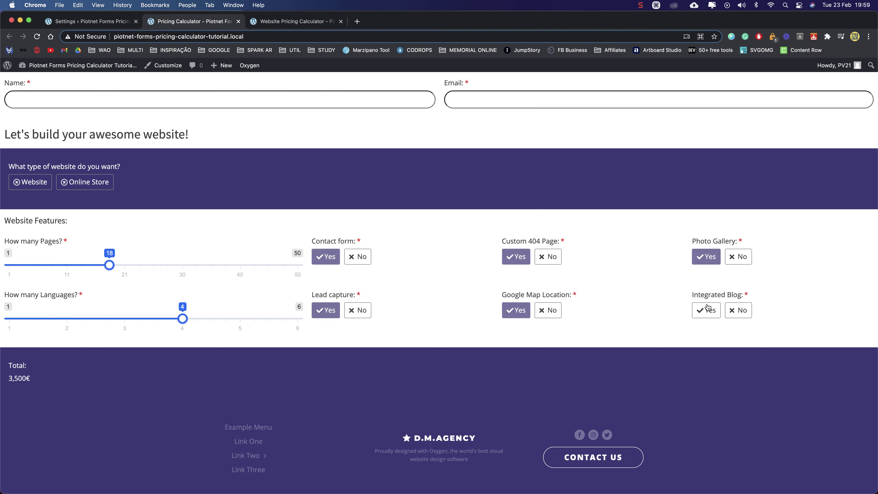
left_click(707, 307)
Choose Online Store as the website type and test the Total with 20 products and 4 payment options
left_click(89, 183)
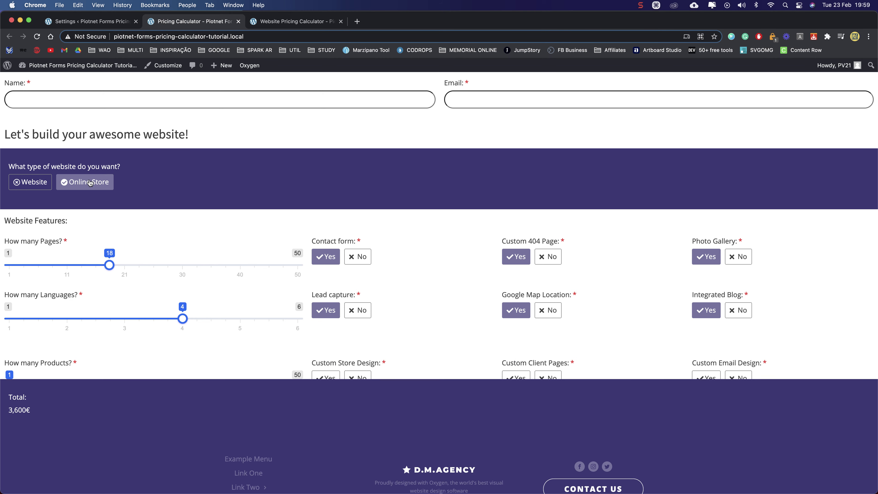
scroll(209, 210, "down", 3)
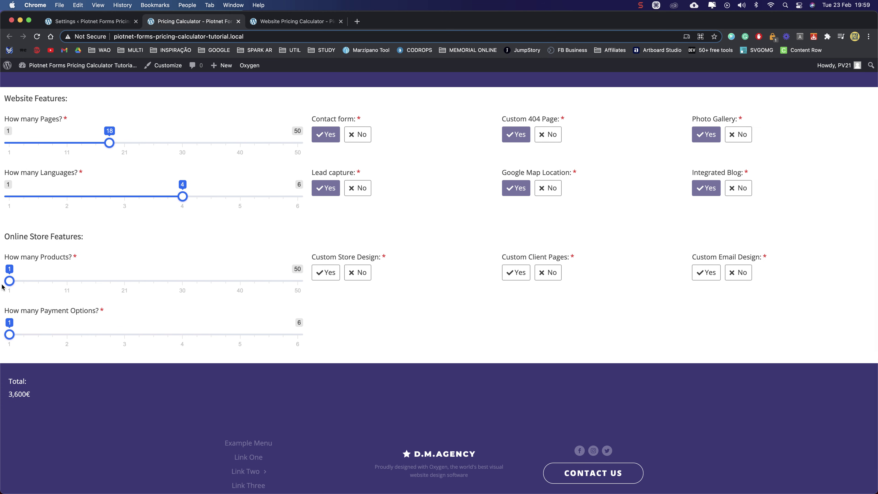
left_click_drag(10, 281, 115, 284)
left_click_drag(10, 335, 183, 335)
Answer Yes to Custom Store Design, Custom Client Pages and Custom Email Design, and review the form and its Total
left_click(336, 272)
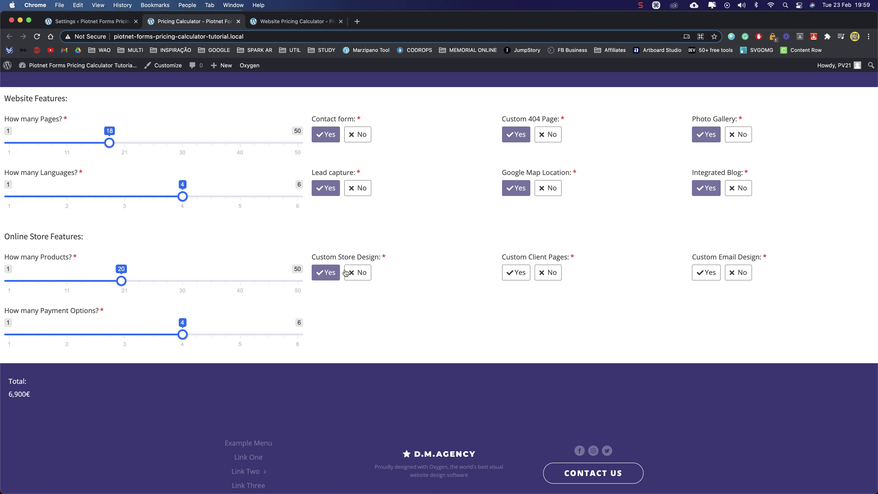
left_click(347, 275)
left_click(334, 274)
left_click(514, 275)
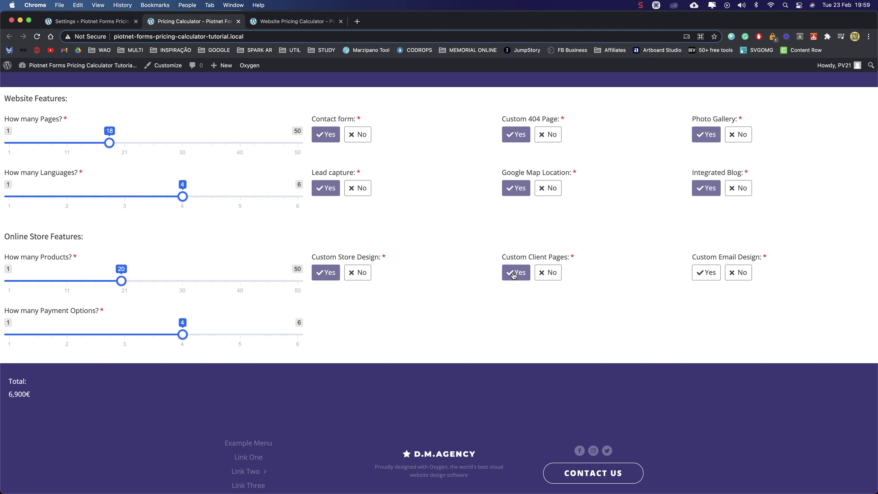
left_click(708, 273)
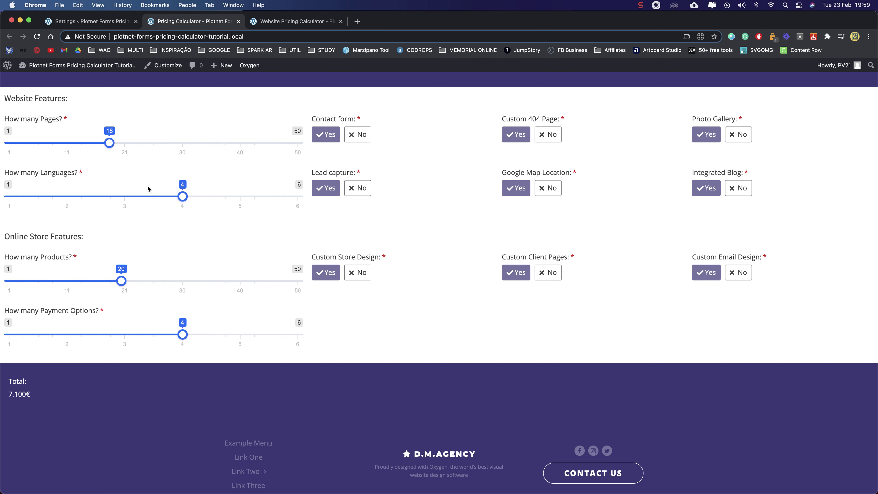
scroll(283, 336, "up", 5)
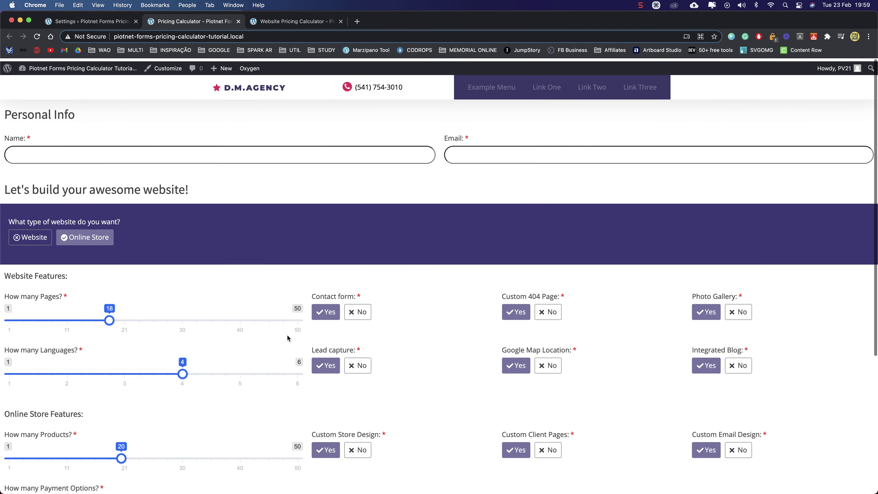
scroll(288, 335, "down", 6)
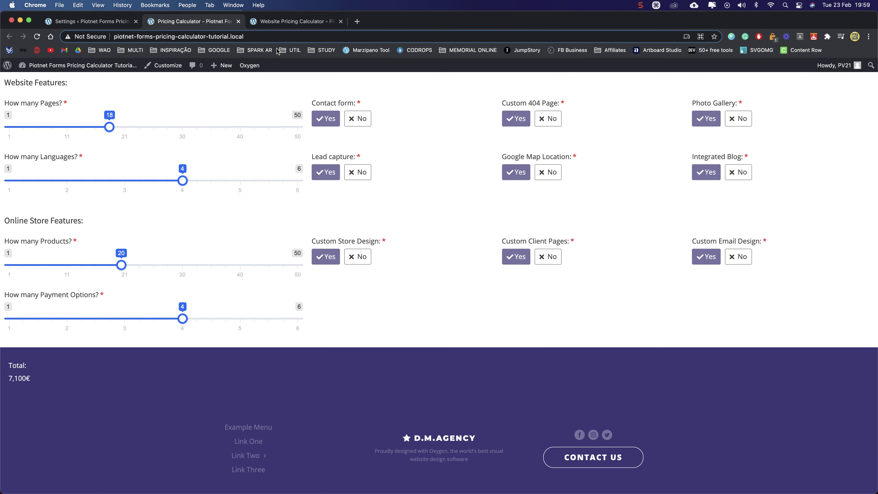
Return to the form editor, duplicate the column holding the Total field and delete the Total field from the copy
left_click(276, 22)
left_click(90, 22)
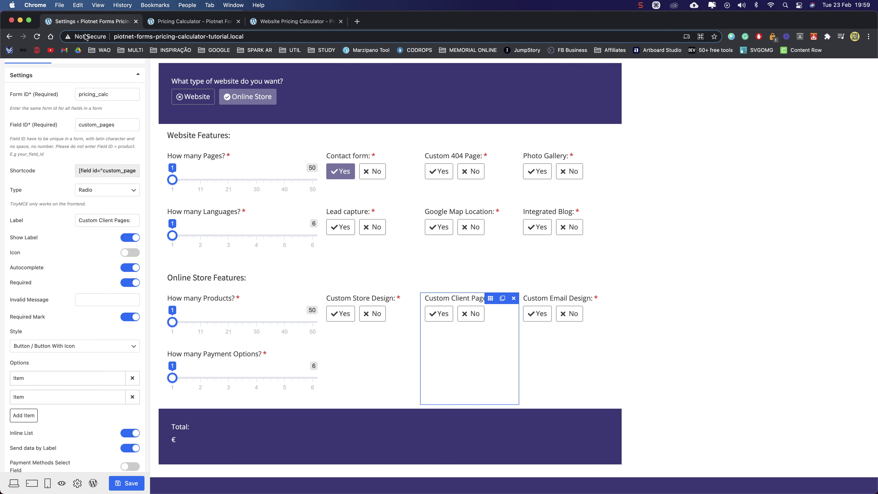
scroll(397, 354, "down", 3)
left_click(308, 368)
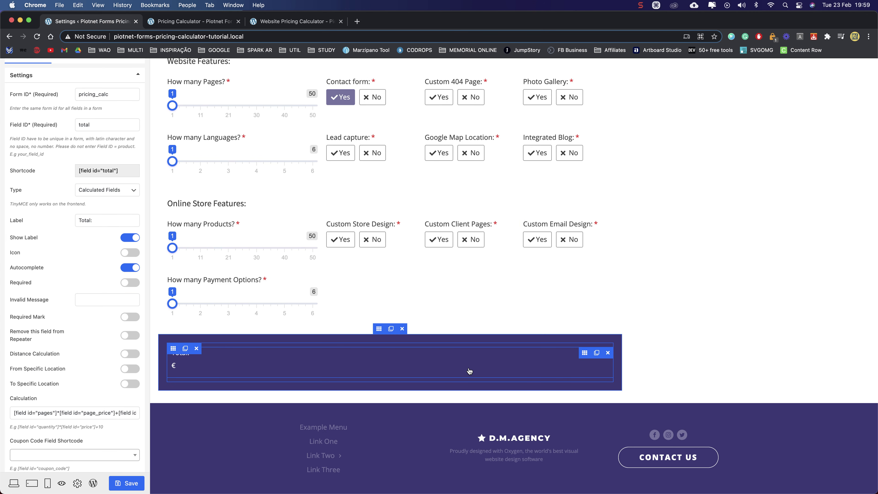
left_click(185, 350)
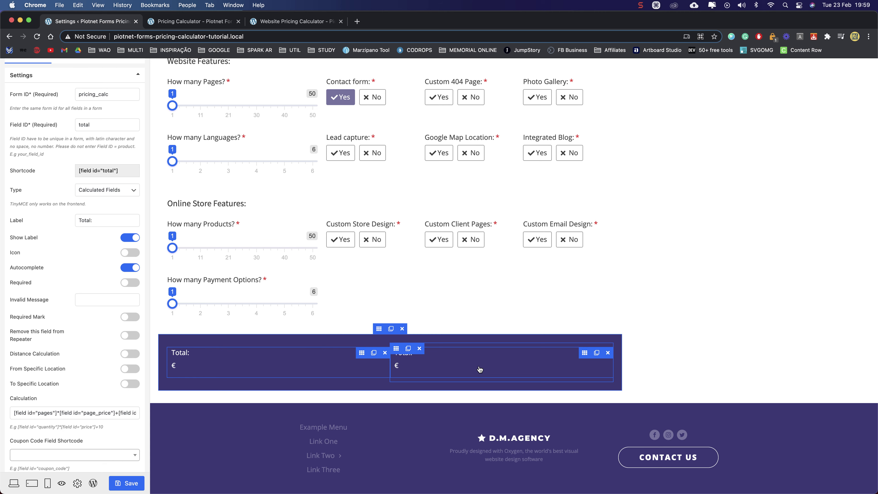
left_click(608, 353)
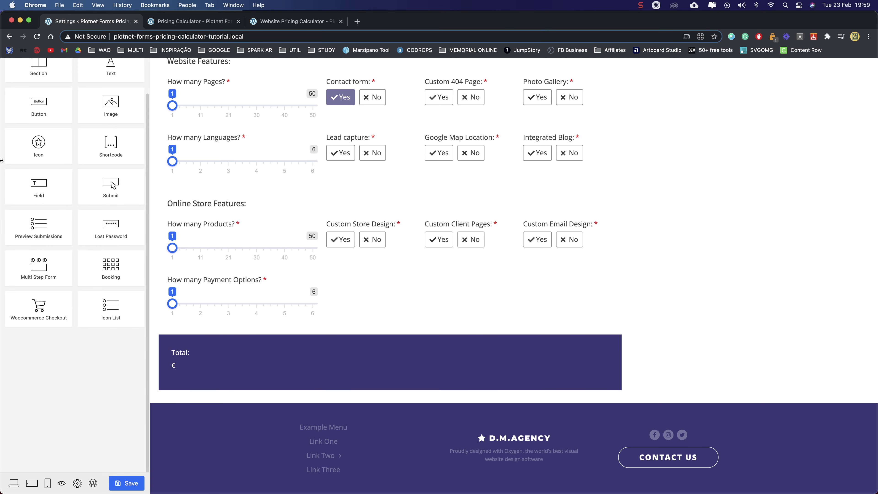
Add a Submit button to the empty column beside Total and set its alignment to Right
left_click_drag(113, 187, 551, 367)
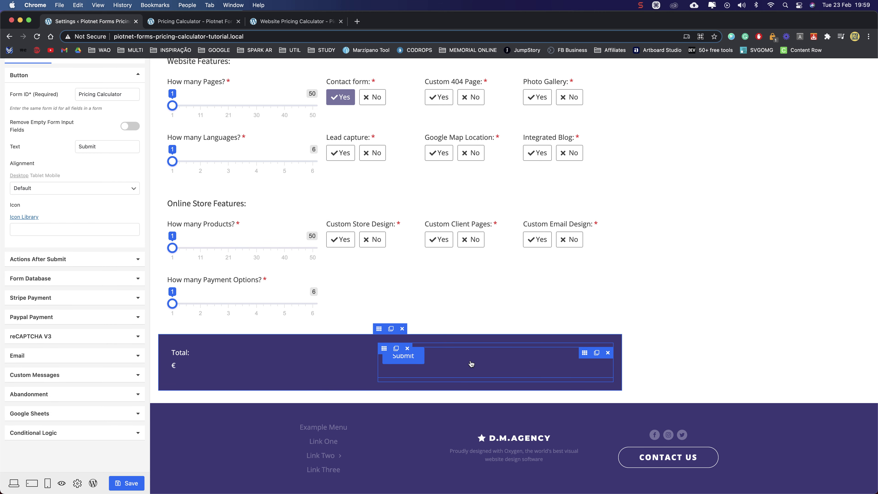
scroll(48, 194, "up", 2)
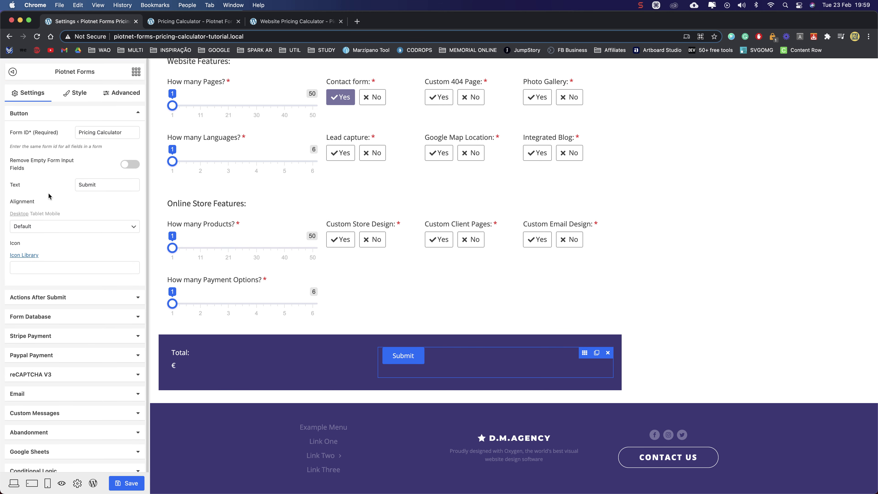
left_click(48, 226)
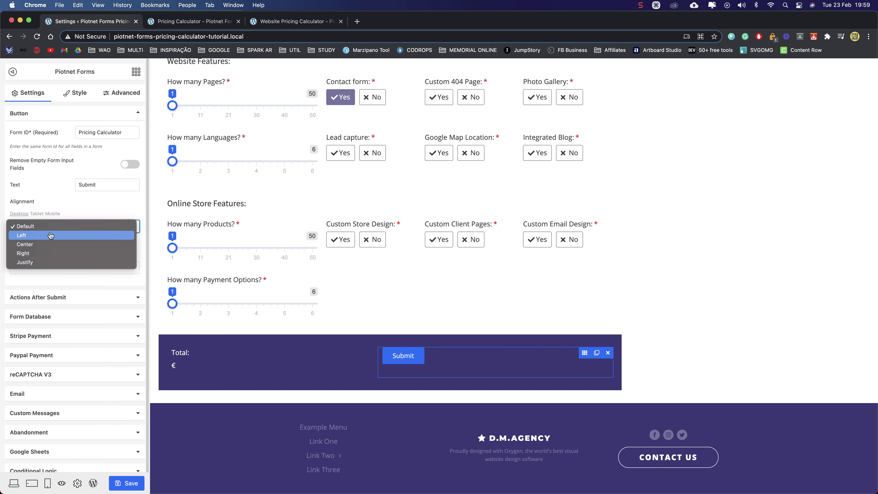
left_click(48, 245)
left_click(51, 228)
left_click(49, 237)
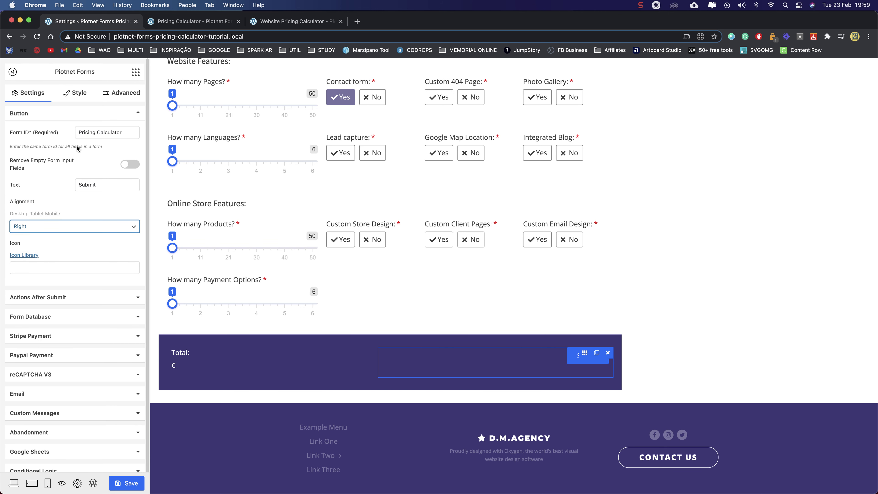
Set the Submit button element's padding to 20 px on all sides
left_click(123, 93)
left_click(16, 222)
type("10")
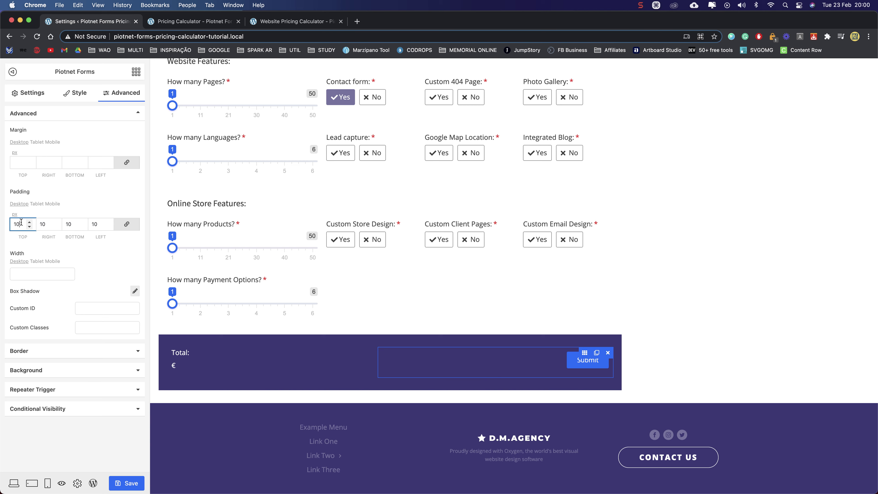
left_click_drag(21, 222, 7, 224)
type("20")
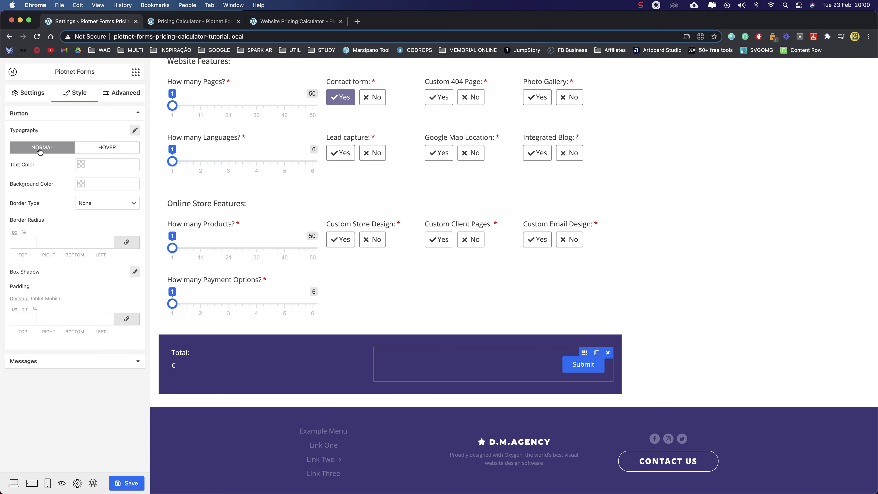
Set the Submit button's normal background color to the recent Hoverify eyedropper color #7674a0
left_click(77, 184)
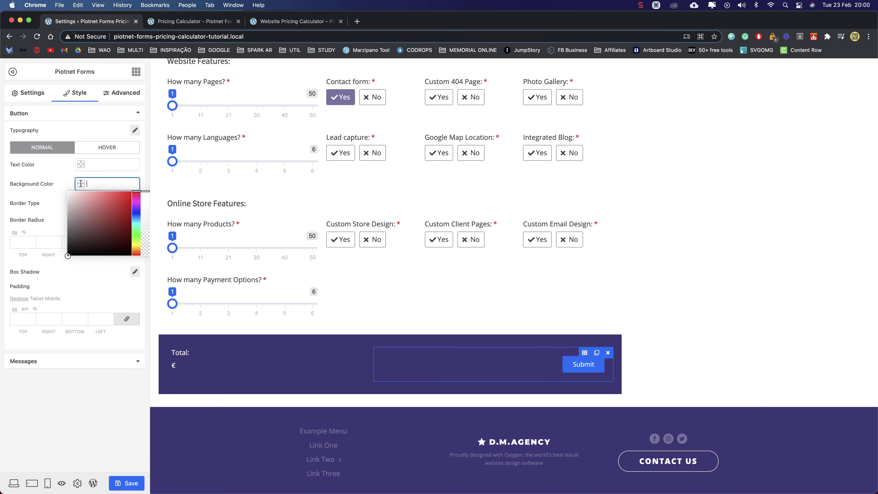
left_click(730, 37)
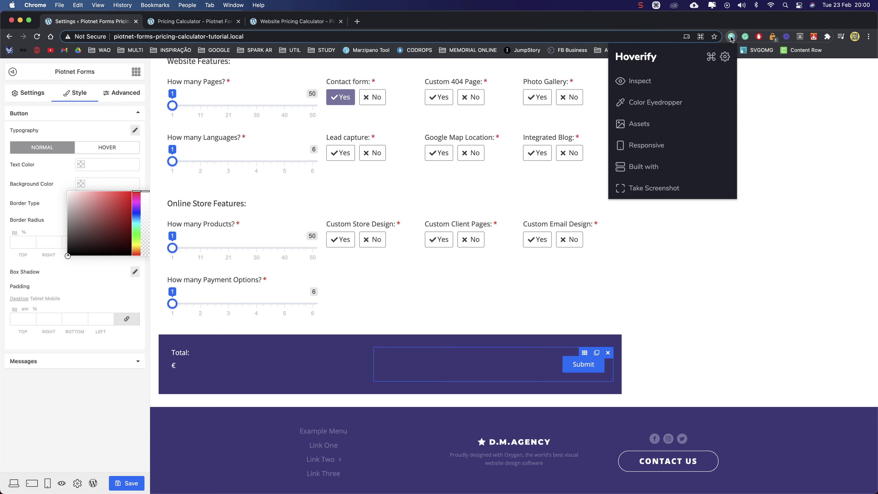
left_click(629, 102)
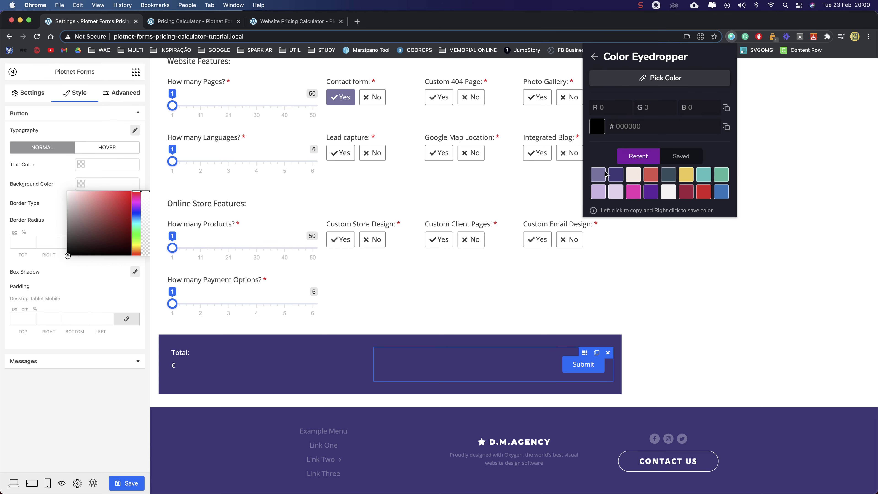
left_click(598, 175)
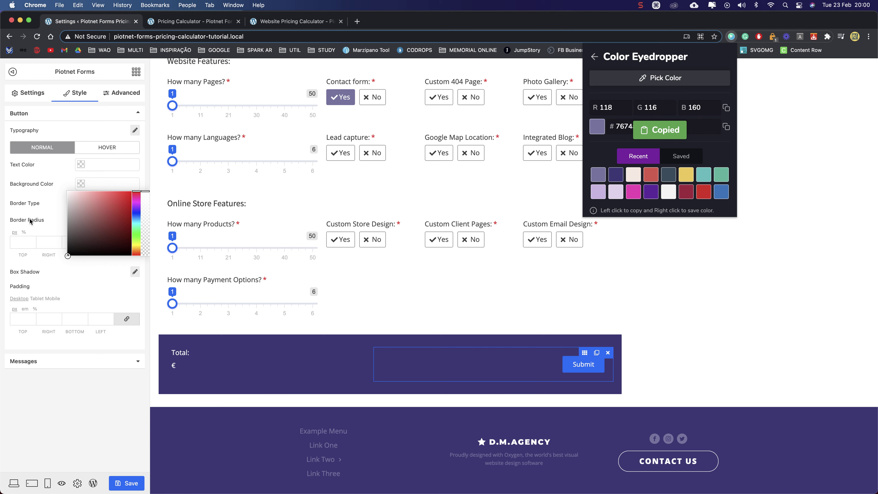
left_click(93, 183)
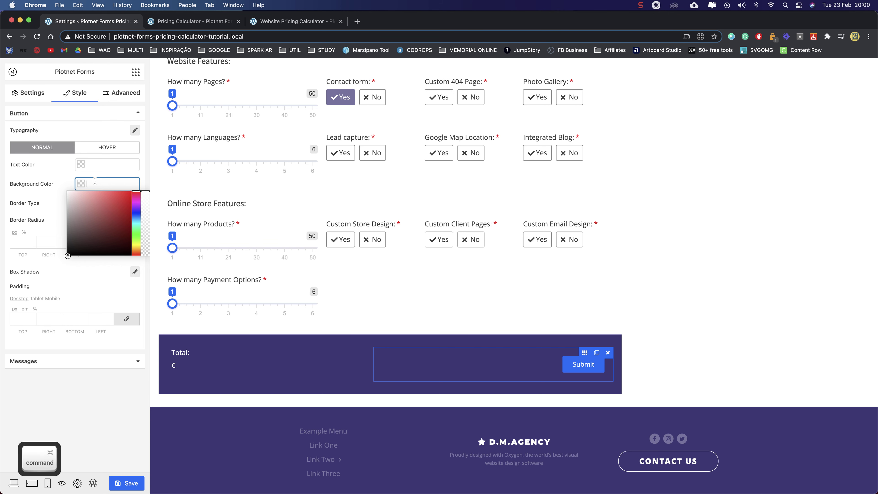
key("super+v")
left_click(53, 176)
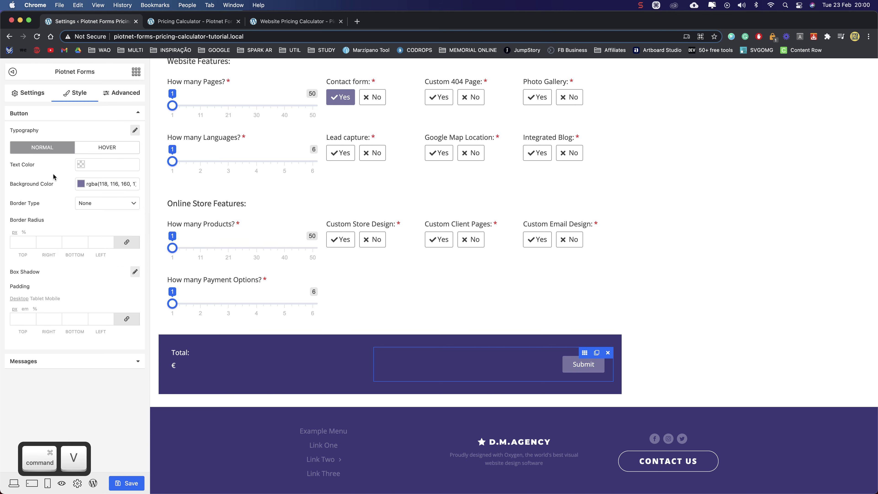
Set the Submit button's hover background color to #7674a0 with reduced opacity
left_click(98, 149)
left_click(107, 186)
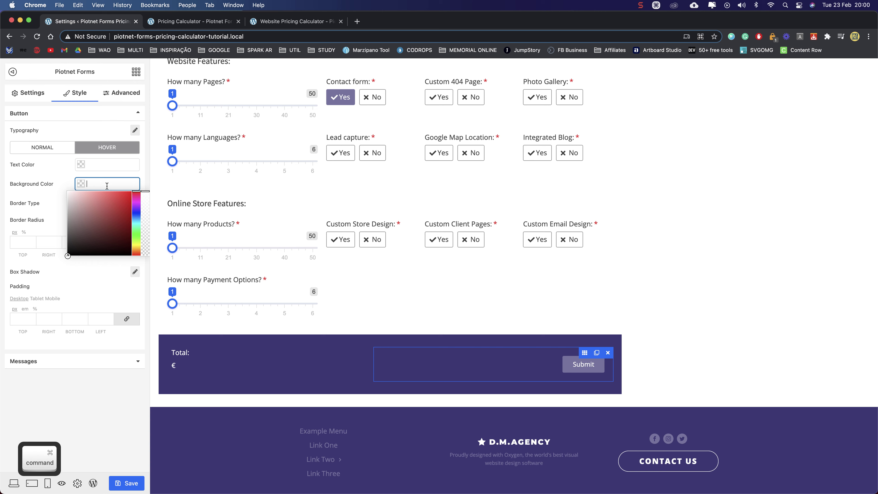
key("super+v")
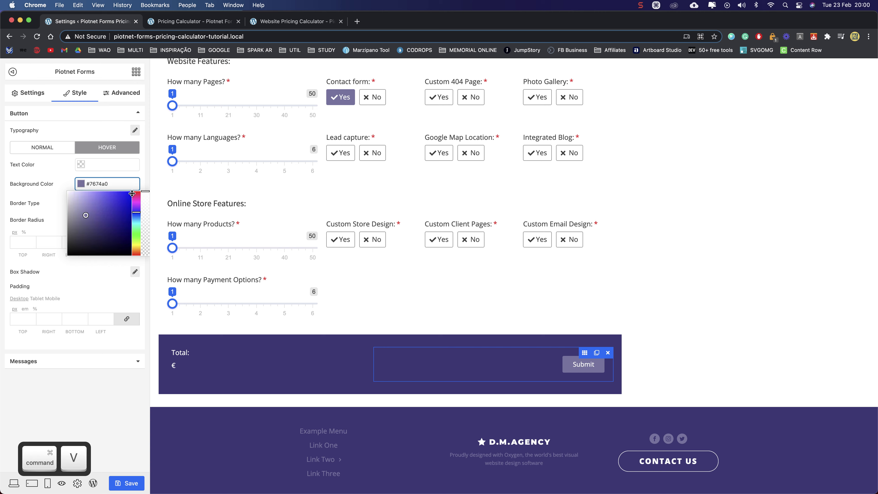
left_click_drag(146, 192, 145, 215)
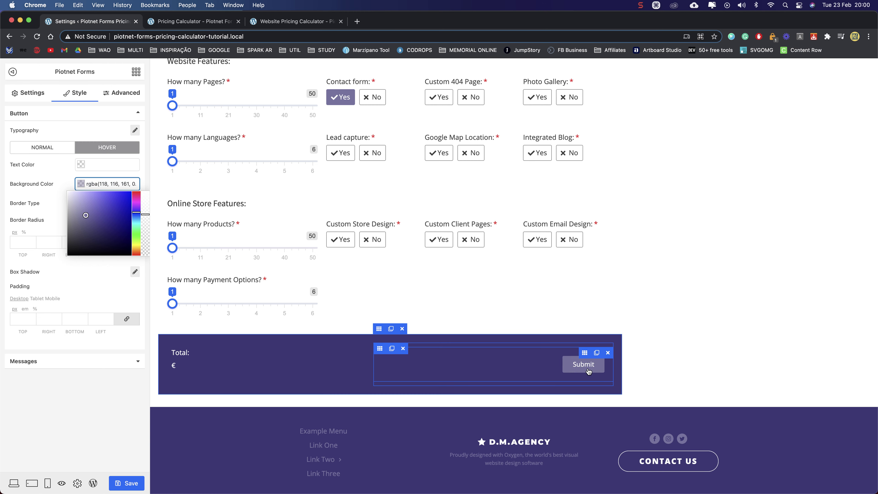
left_click(69, 391)
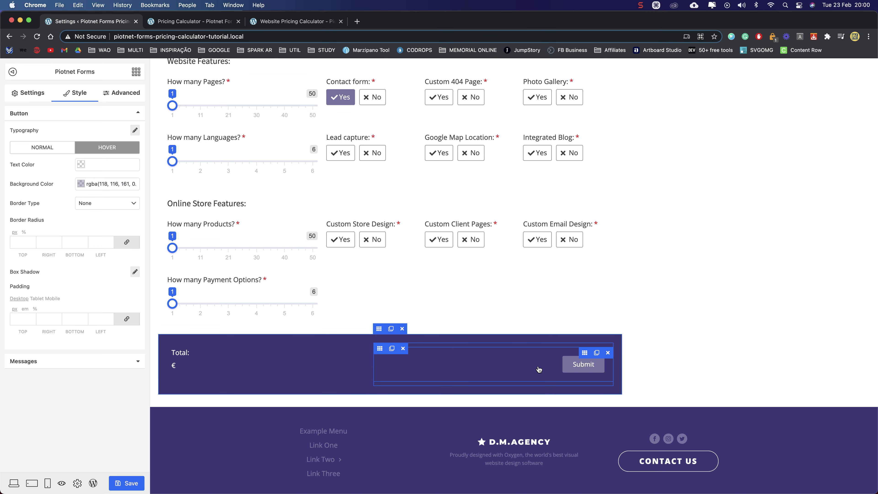
Copy the Form ID pricing_calc from the Total field and use it as the Submit button's Form ID
left_click(308, 360)
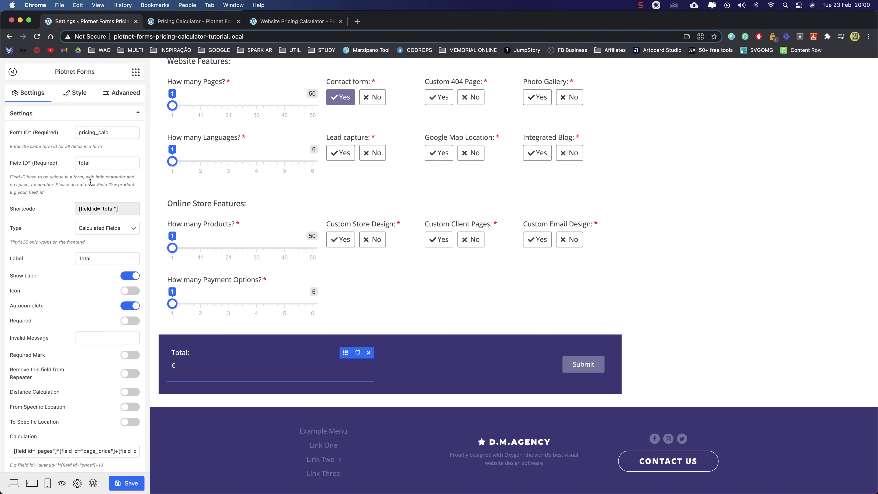
double_click(98, 132)
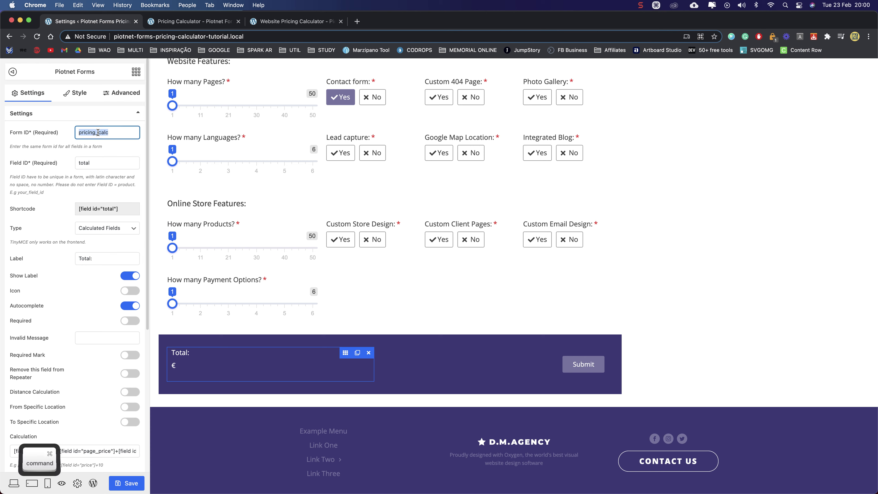
key("super+c")
left_click(485, 365)
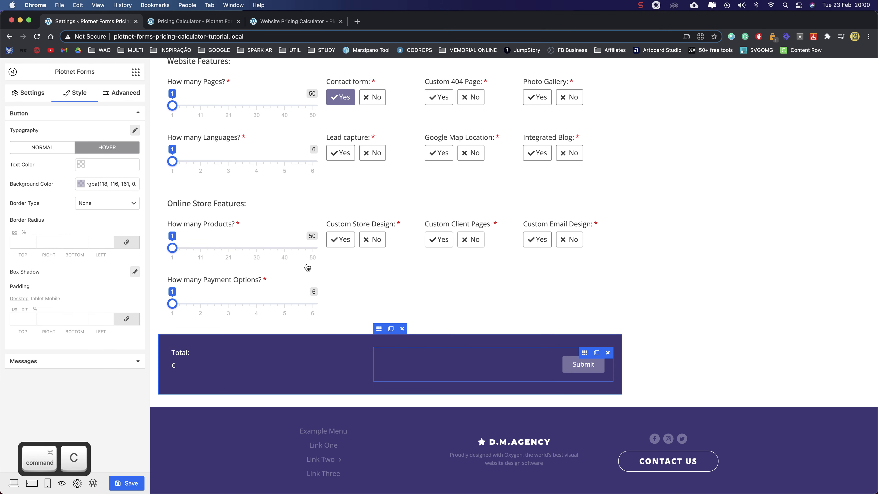
left_click(30, 93)
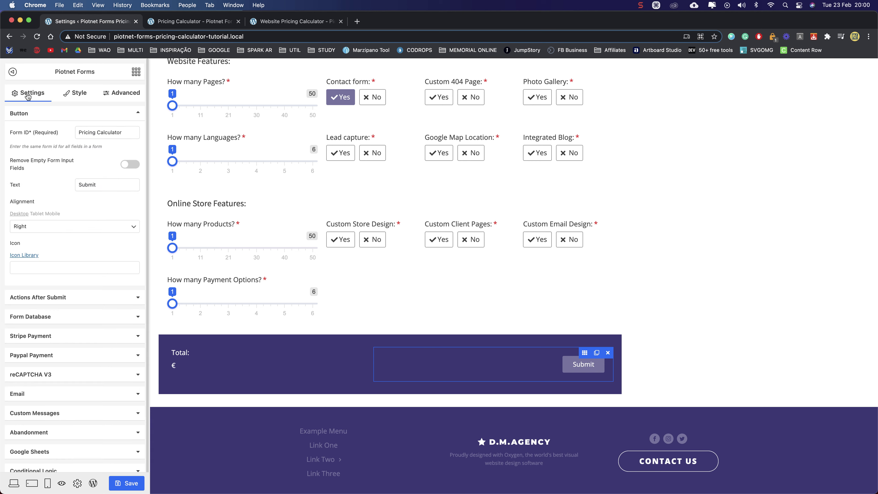
triple_click(89, 129)
key("super+v")
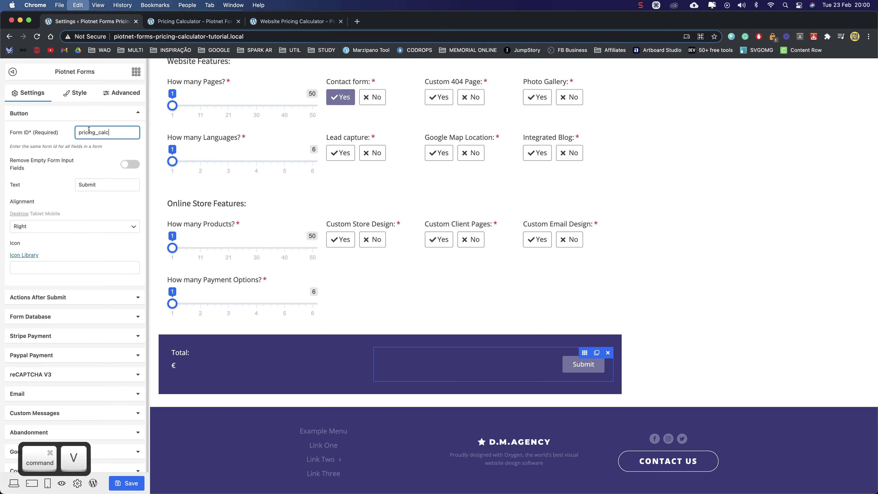
left_click(73, 169)
Review the Submit button's text and the actions available in its Actions After Submit settings
triple_click(79, 186)
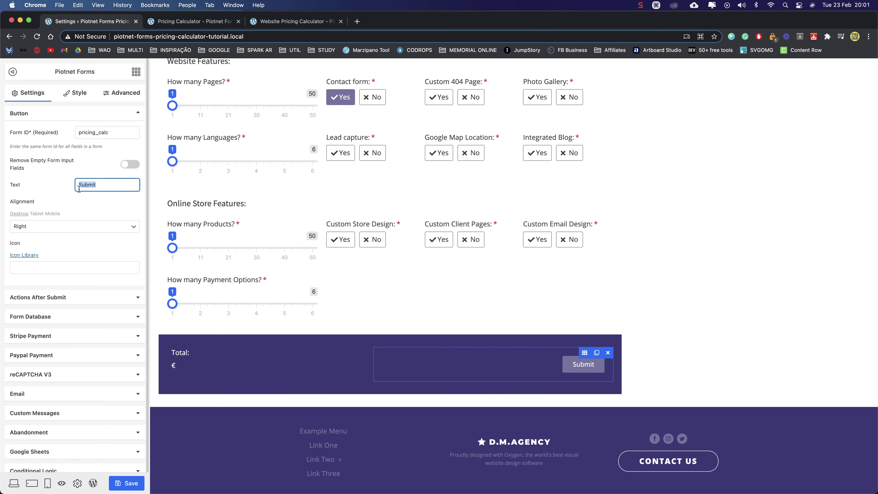
key("shift")
scroll(88, 327, "down", 1)
left_click(47, 285)
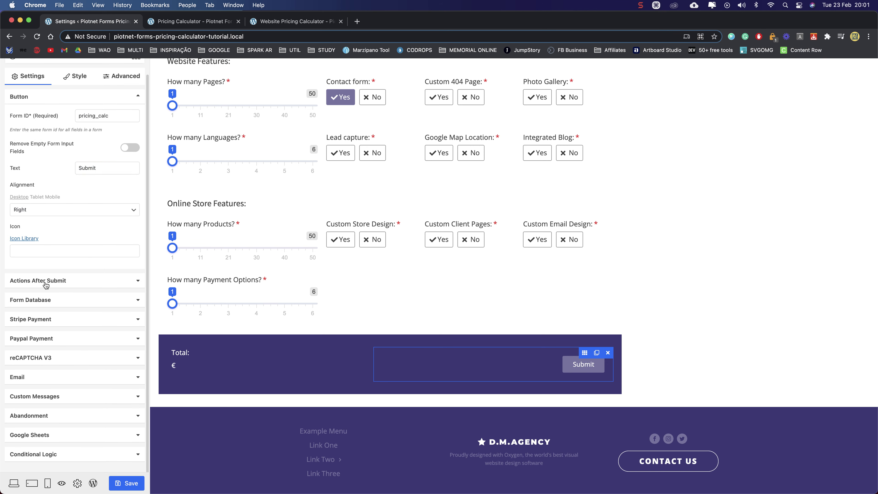
left_click(51, 164)
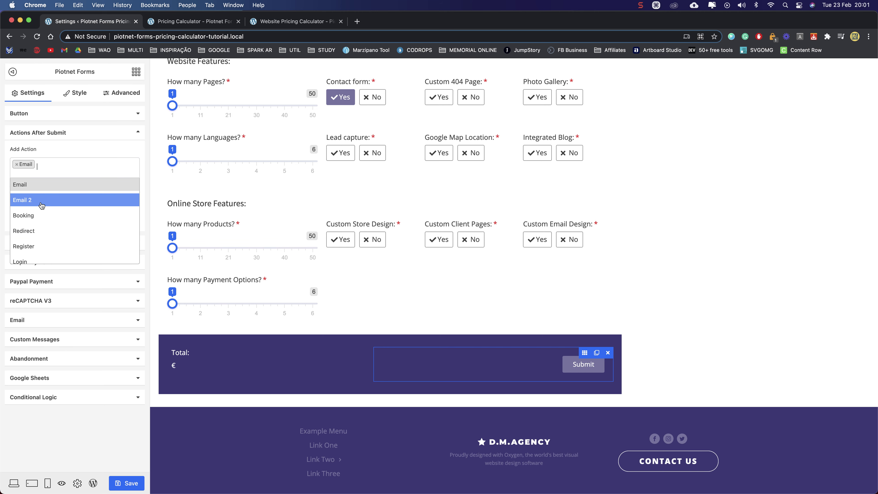
scroll(35, 236, "down", 3)
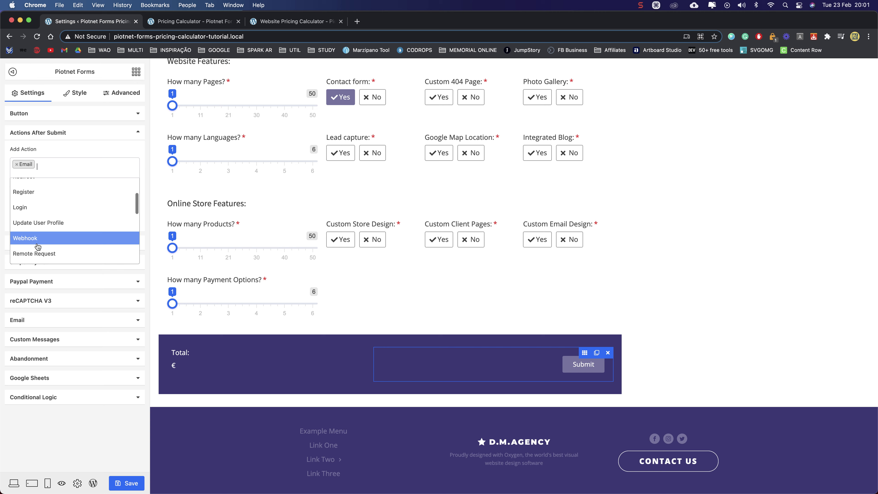
scroll(39, 220, "up", 3)
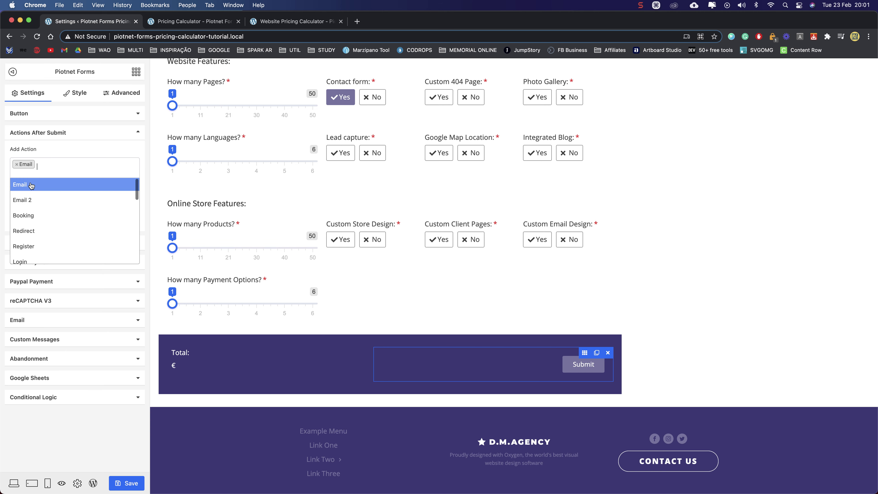
left_click(69, 141)
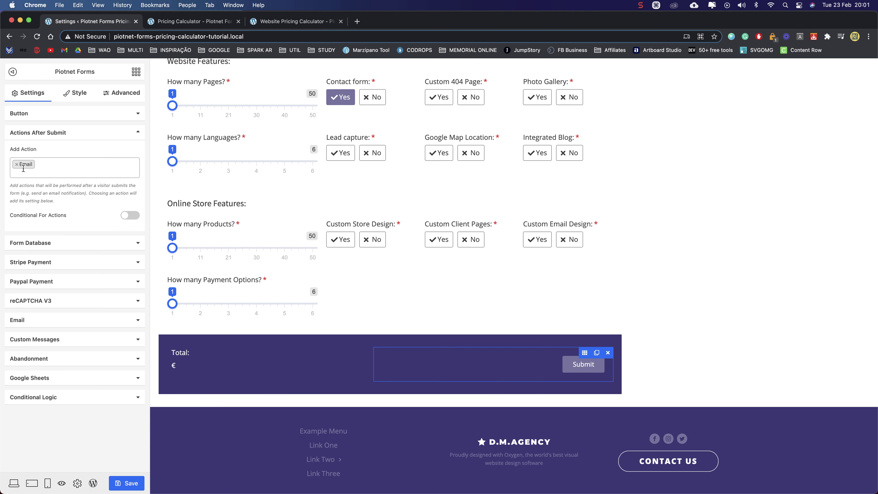
left_click(55, 164)
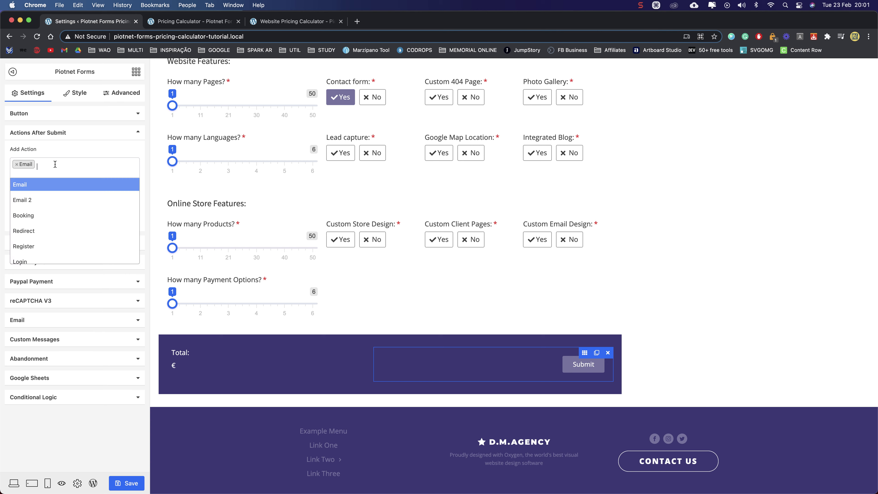
left_click(72, 154)
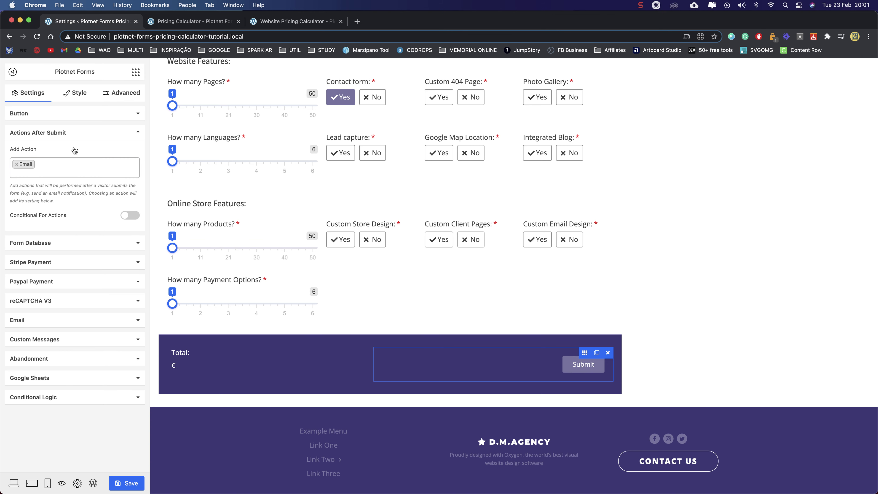
Check the recipient address in the Submit button's Email settings and save the form
left_click(65, 319)
scroll(85, 281, "down", 1)
left_click_drag(83, 280, 7, 280)
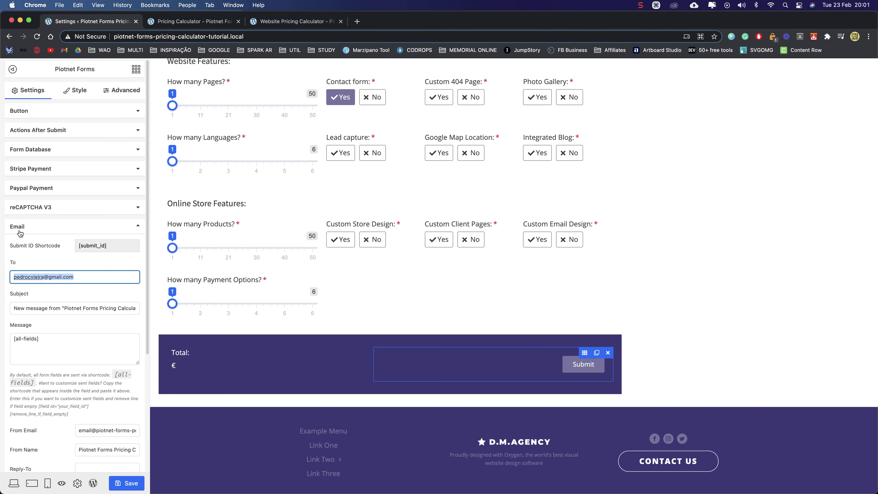
left_click(87, 274)
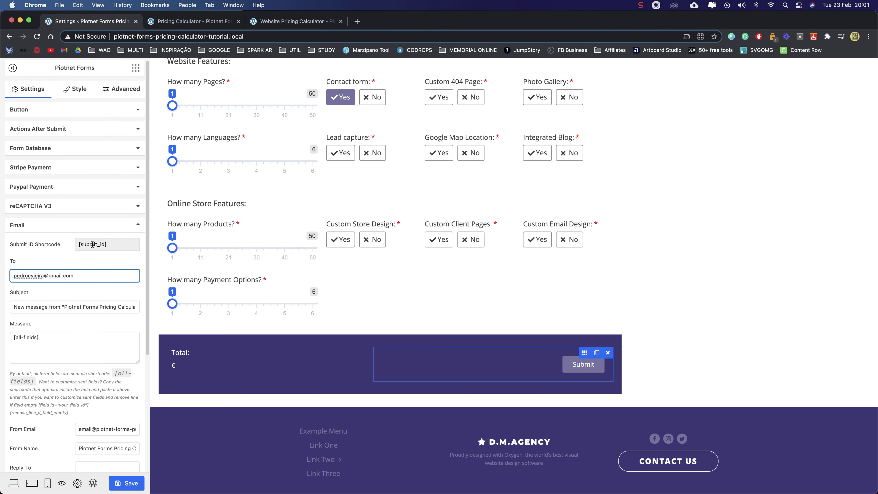
left_click(89, 227)
left_click(131, 483)
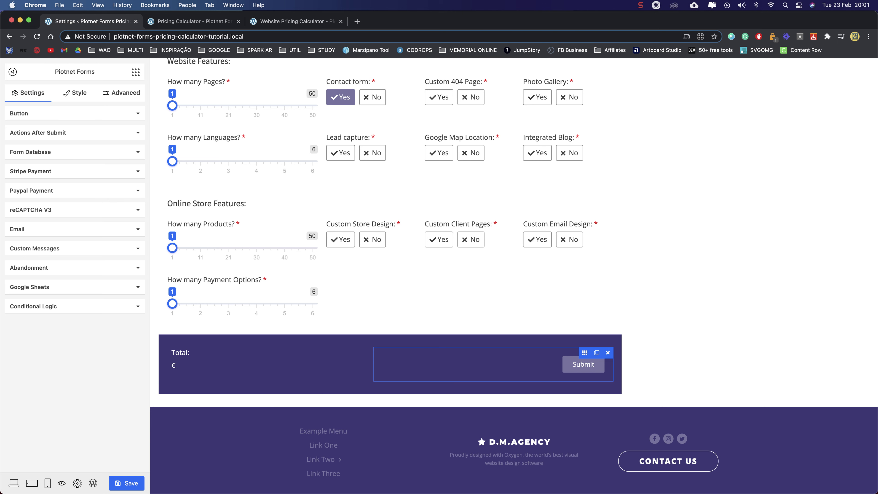
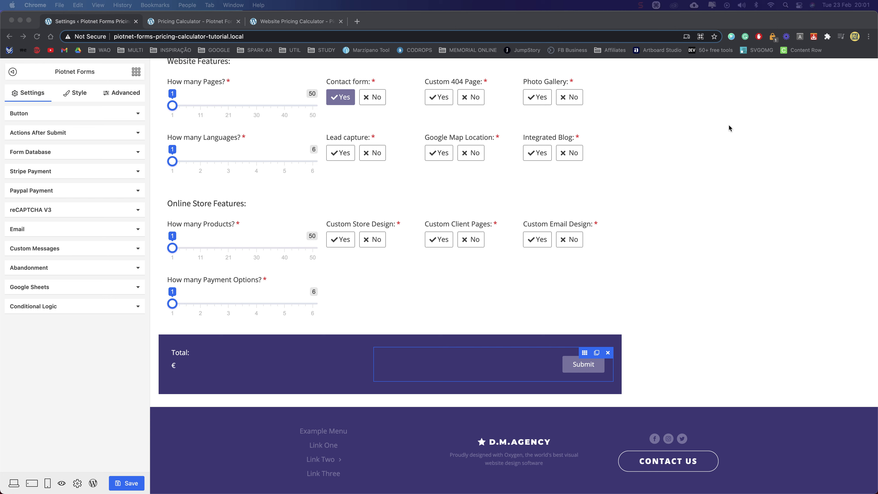
left_click(122, 485)
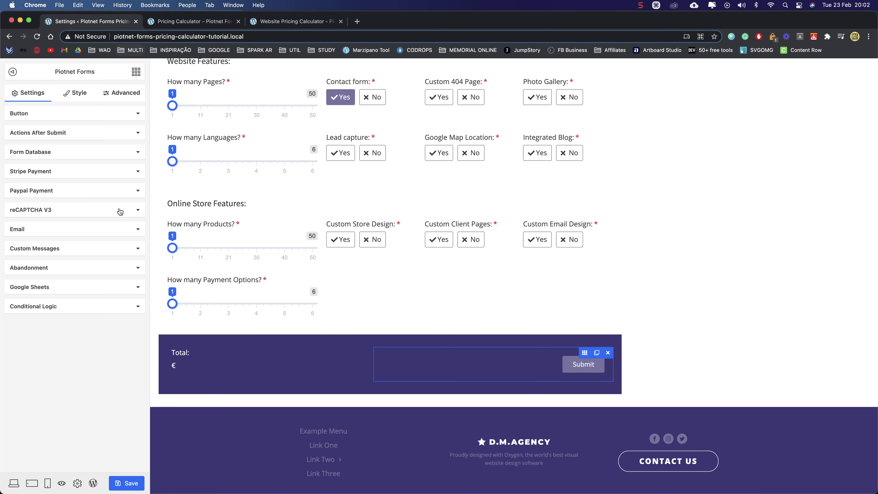
Leave the form editor for the WordPress forms list and copy the Pricing Calculator shortcode [piotnetforms id=19]
left_click(93, 483)
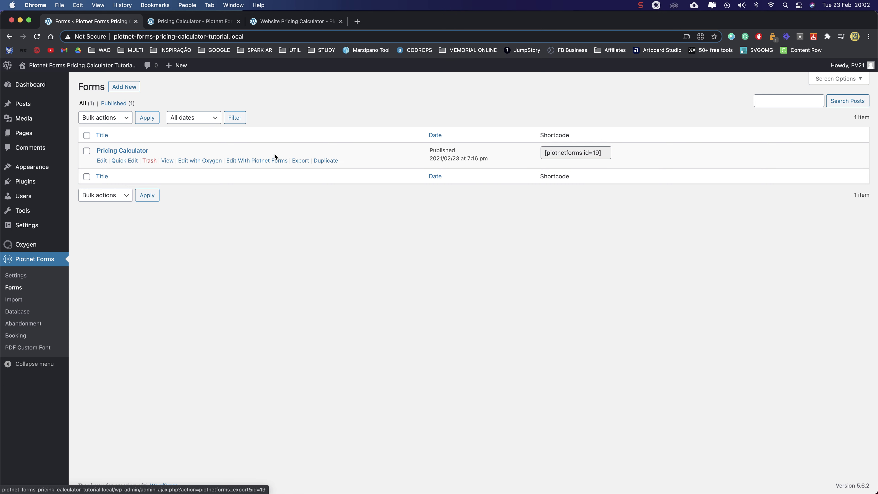
left_click(564, 153)
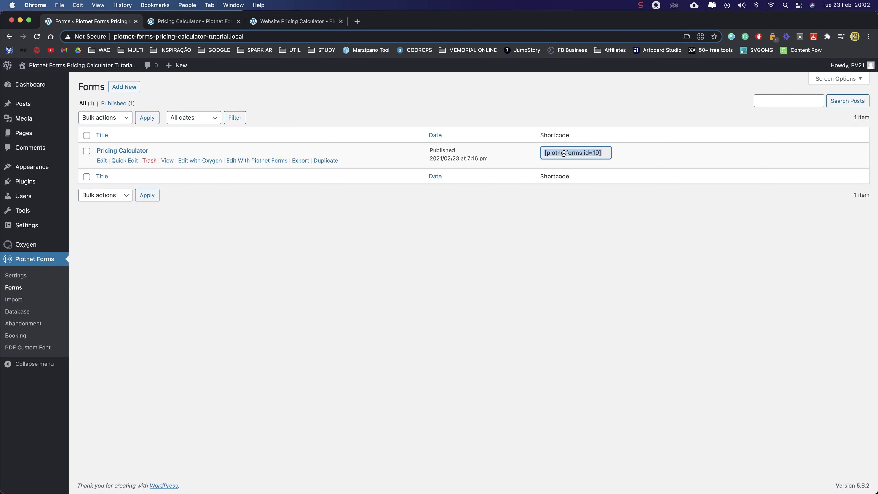
right_click(564, 153)
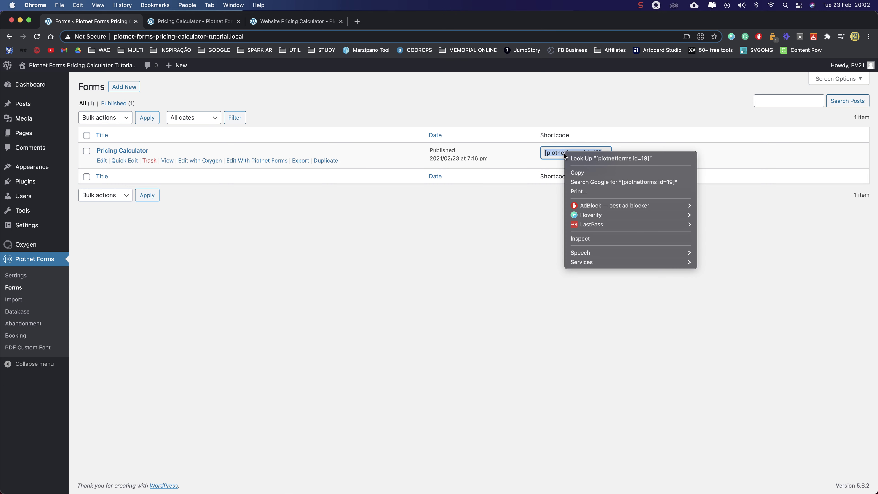
left_click(584, 172)
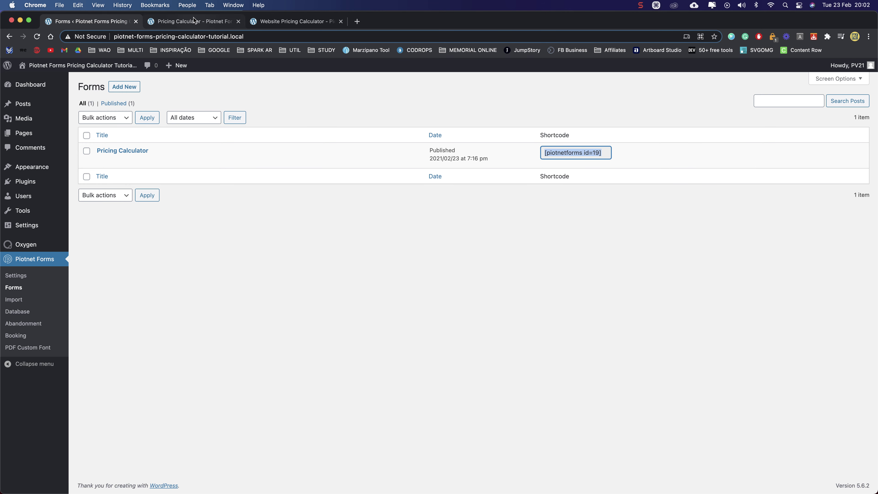
Bring up the Website Pricing Calculator page on the site and reload it
left_click(208, 24)
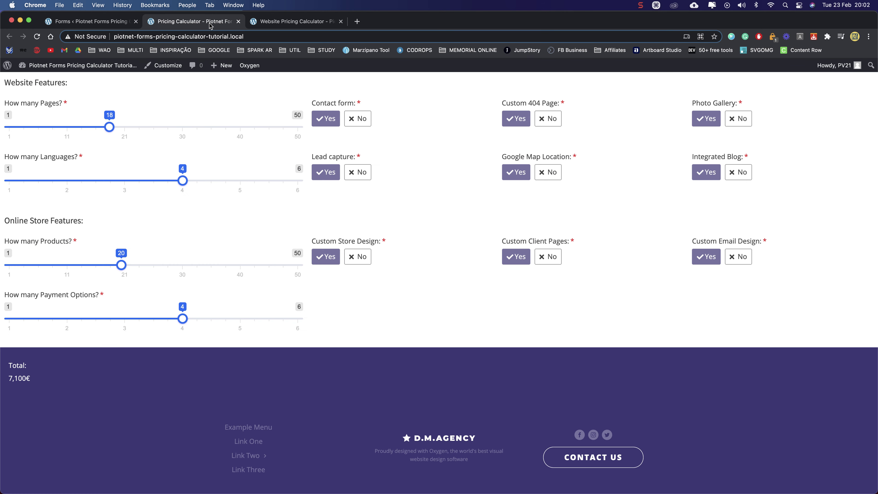
left_click(260, 24)
key("super+r")
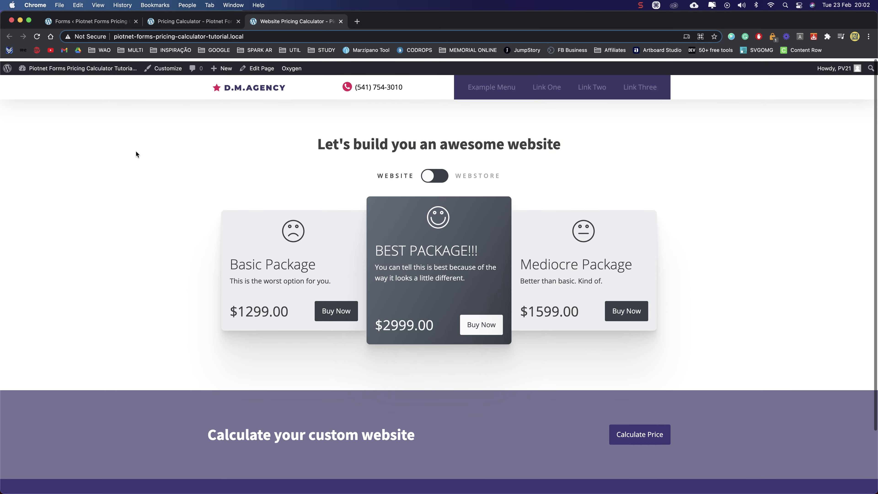
scroll(228, 190, "up", 3)
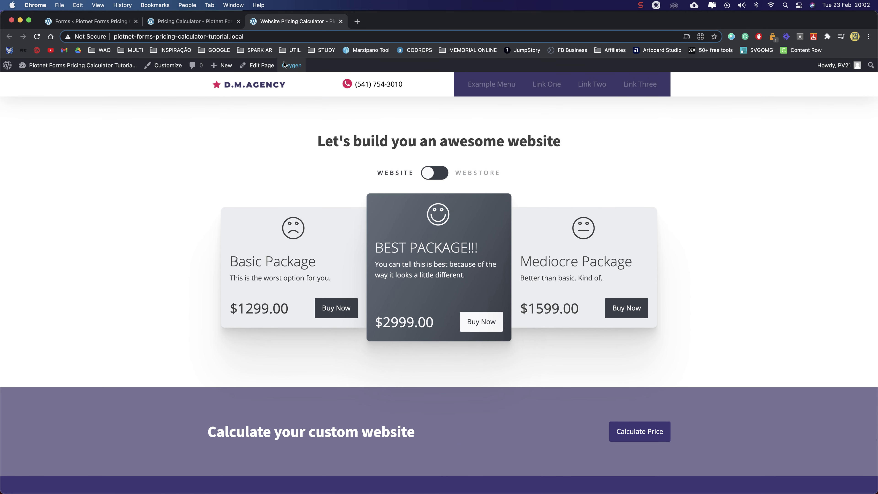
Edit the Website Pricing Calculator page in Oxygen, select the empty modal below the Calculate section and expand it in the structure tree
left_click(290, 81)
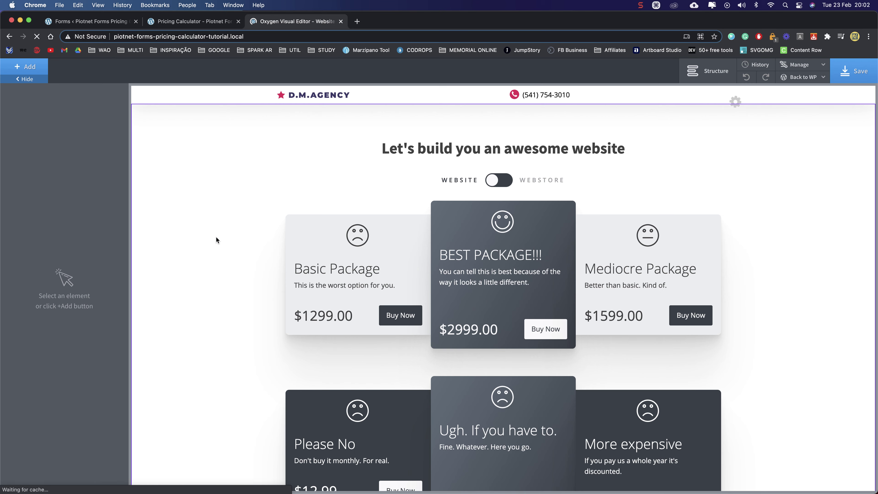
scroll(256, 198, "down", 10)
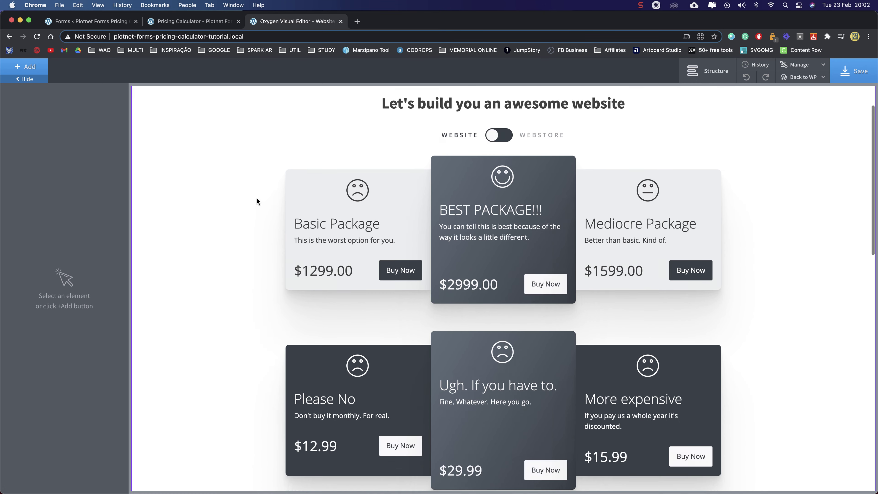
scroll(345, 263, "down", 3)
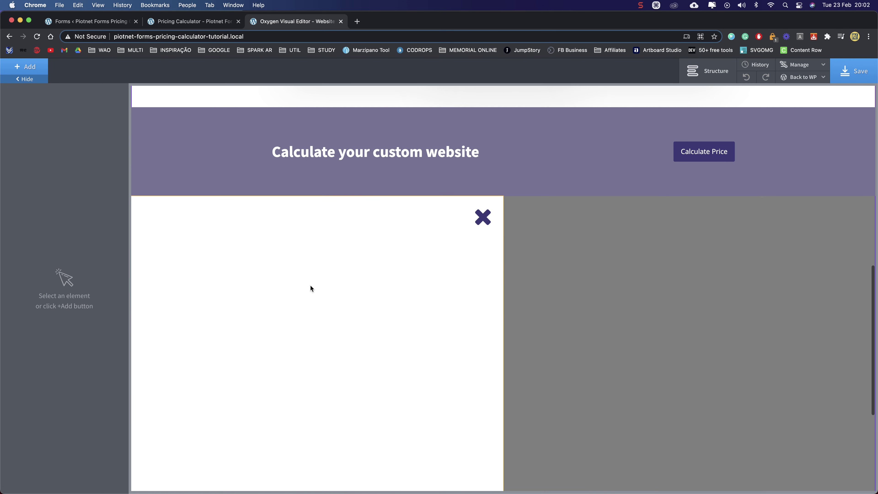
left_click(311, 288)
scroll(310, 288, "down", 2)
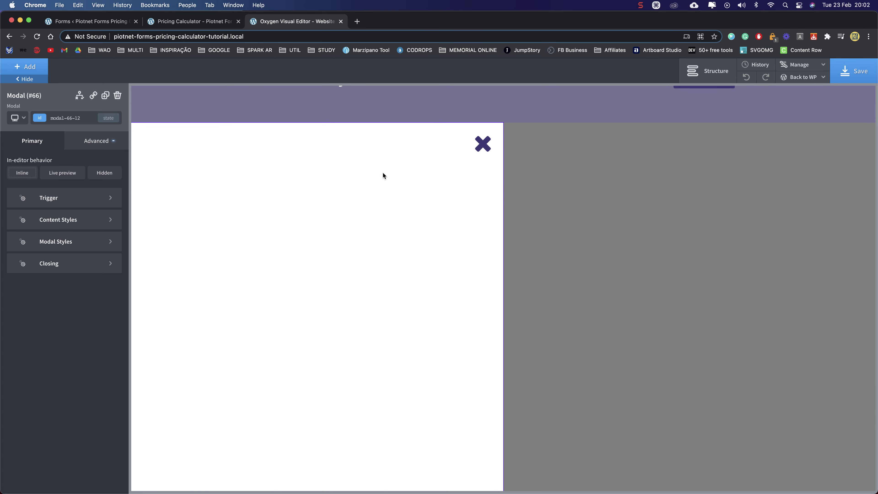
scroll(414, 182, "down", 2)
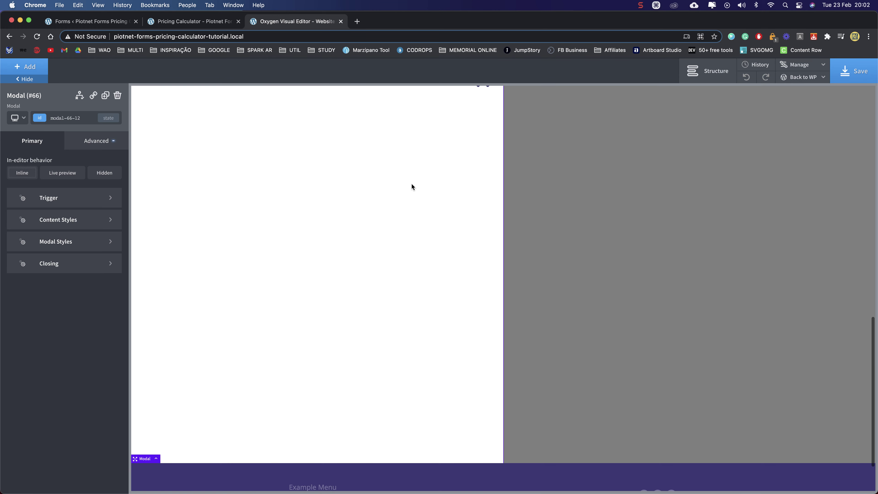
left_click(709, 71)
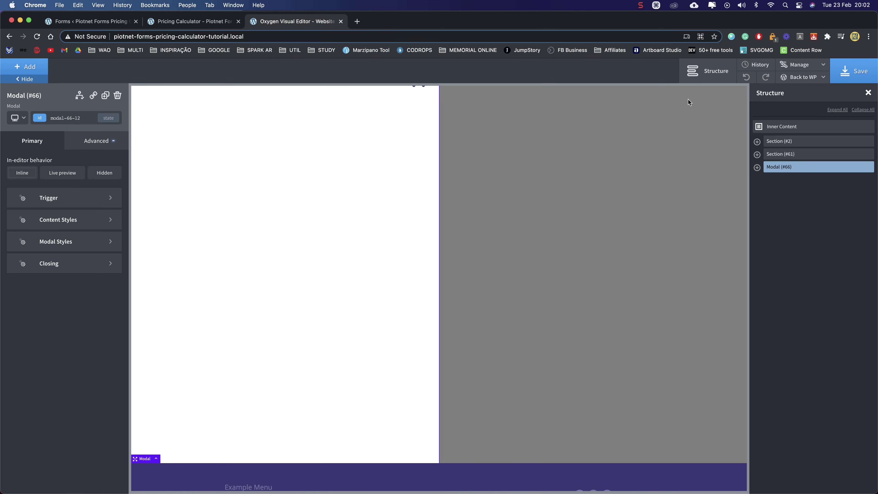
left_click(757, 167)
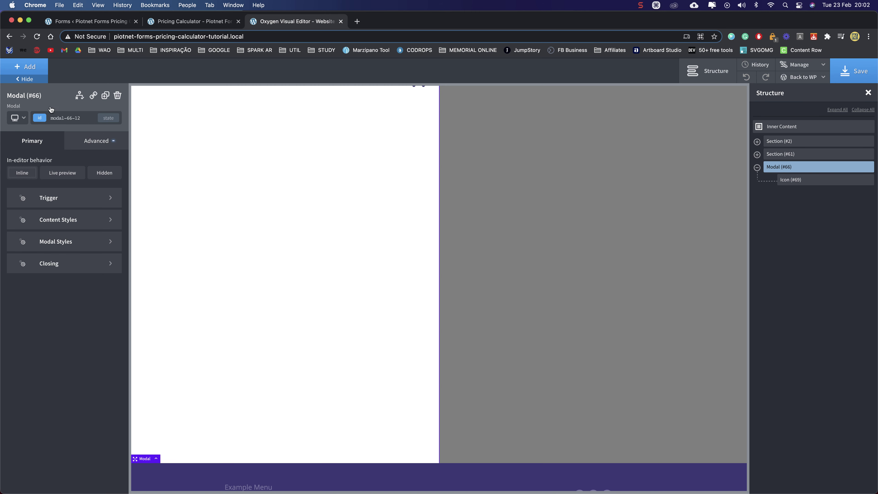
Add a Shortcode element inside the modal with the full shortcode [piotnetforms id=19] and save the page
left_click(24, 67)
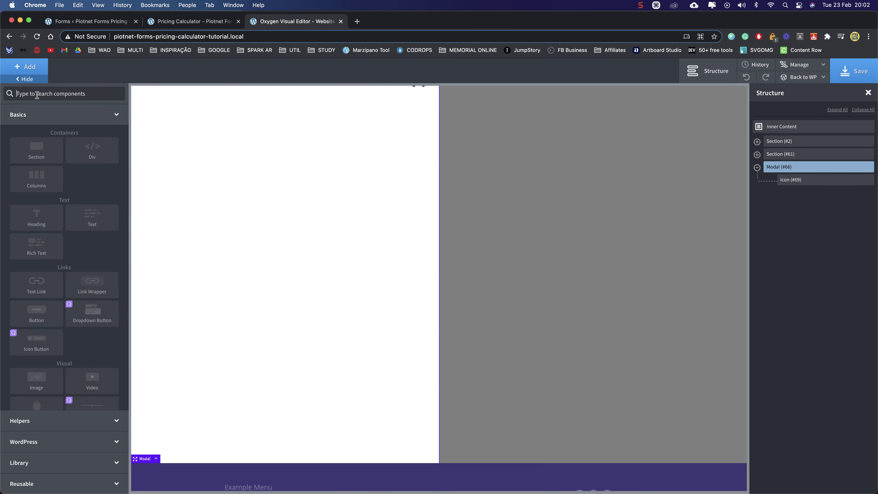
type("short")
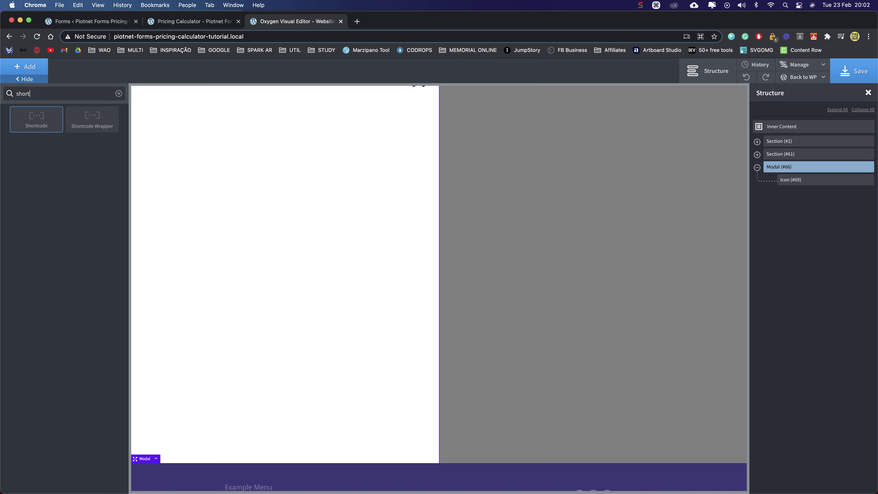
left_click(39, 114)
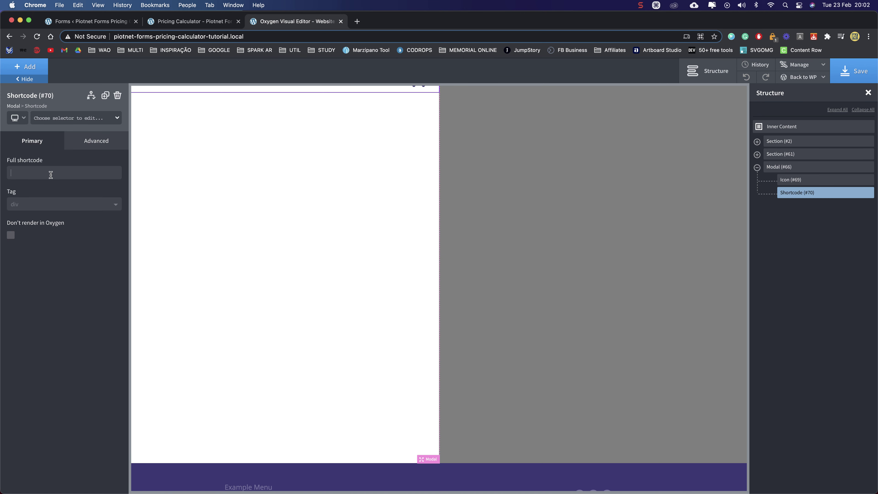
type("[piotnetforms id=19]")
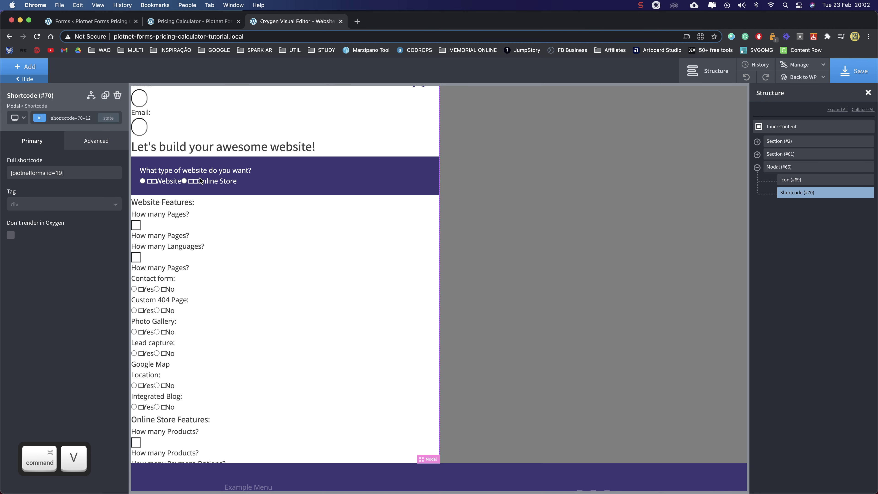
scroll(226, 151, "up", 5)
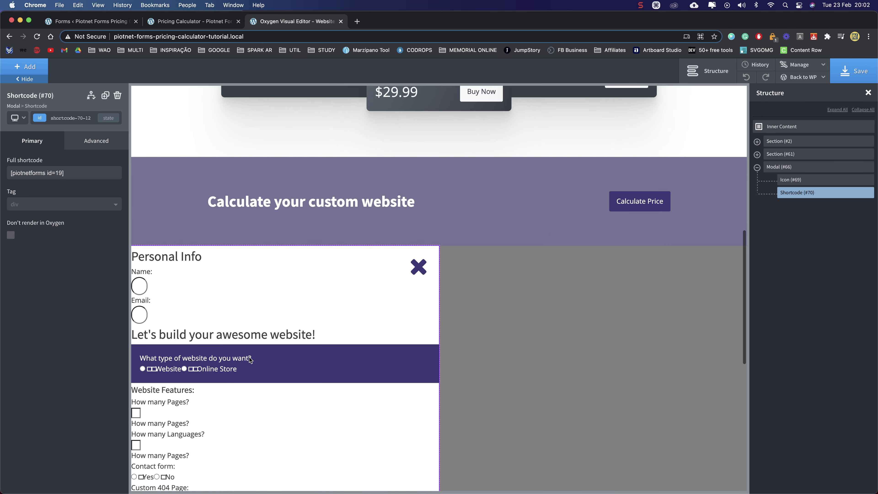
scroll(237, 311, "down", 7)
scroll(225, 292, "down", 1)
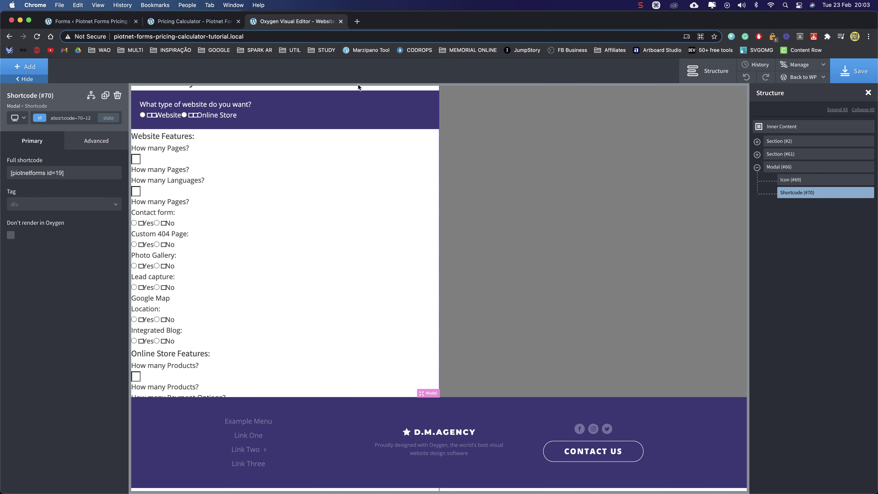
left_click(853, 71)
Open the page's frontend in a new browser tab and close the old Pricing Calculator preview
left_click(180, 24)
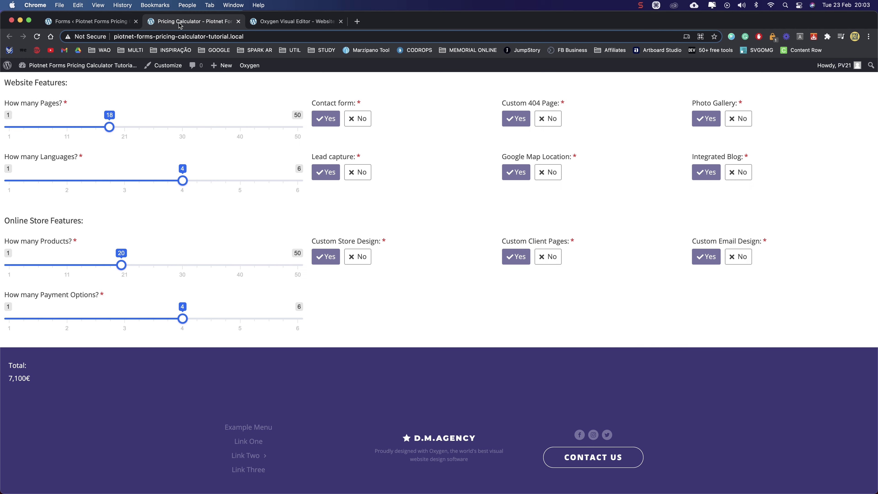
left_click(273, 21)
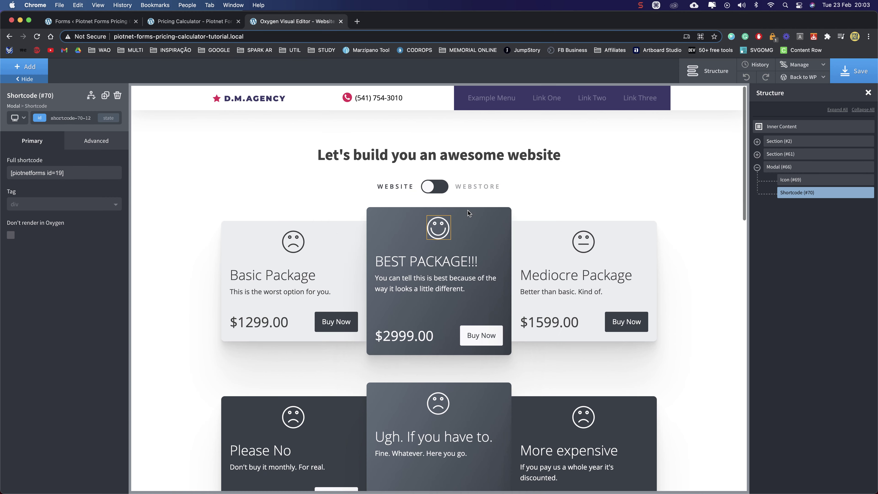
scroll(287, 208, "down", 3)
mouse_move(795, 80)
right_click(794, 105)
left_click(760, 116)
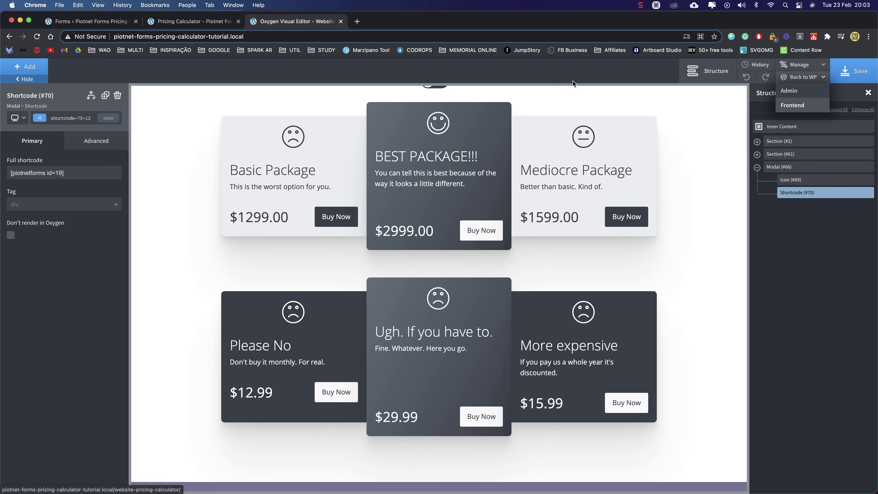
left_click(369, 26)
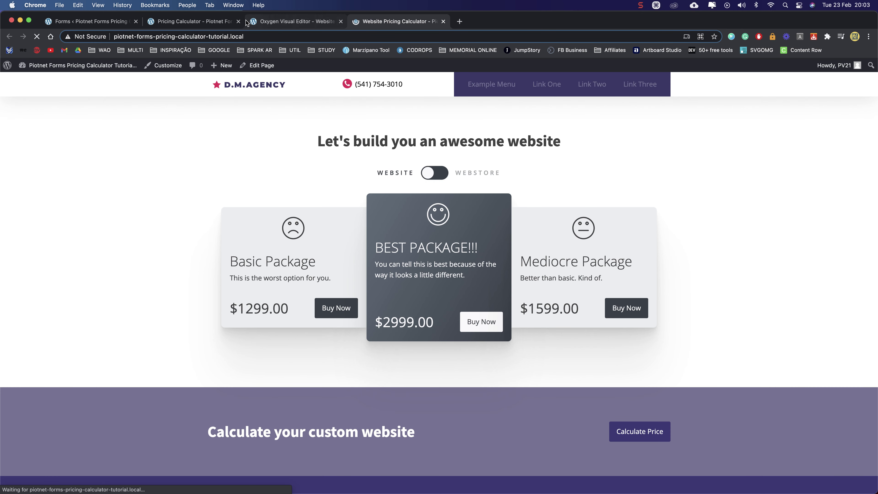
left_click(238, 22)
scroll(256, 147, "down", 3)
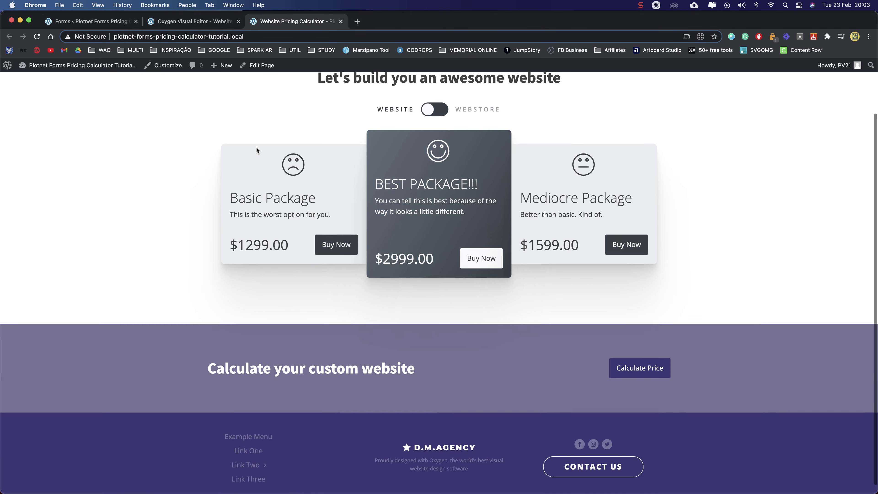
Test the Calculate Price modal form with 14 pages, 4 languages, and Yes for Contact form and Lead capture
left_click(657, 357)
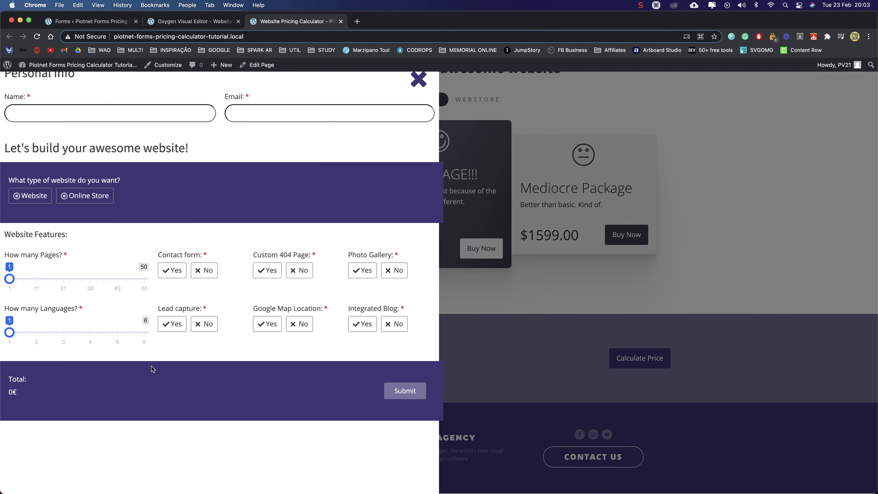
scroll(189, 96, "up", 2)
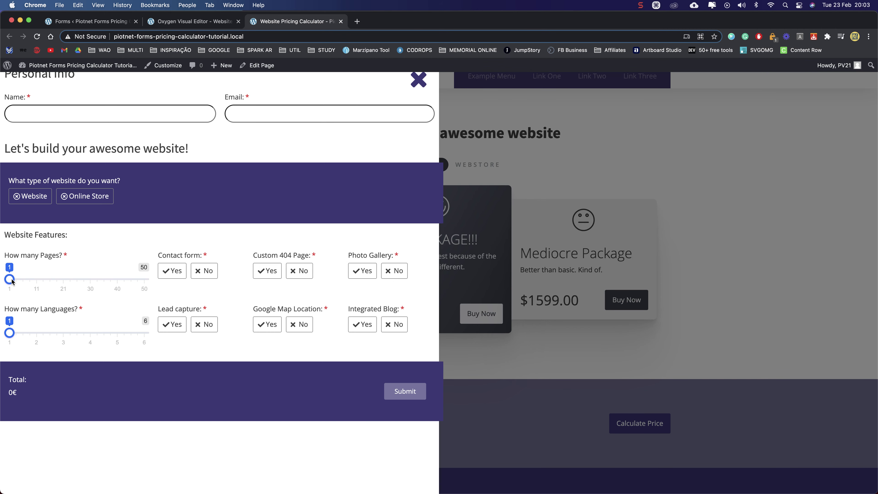
left_click_drag(13, 282, 53, 283)
left_click_drag(10, 334, 85, 340)
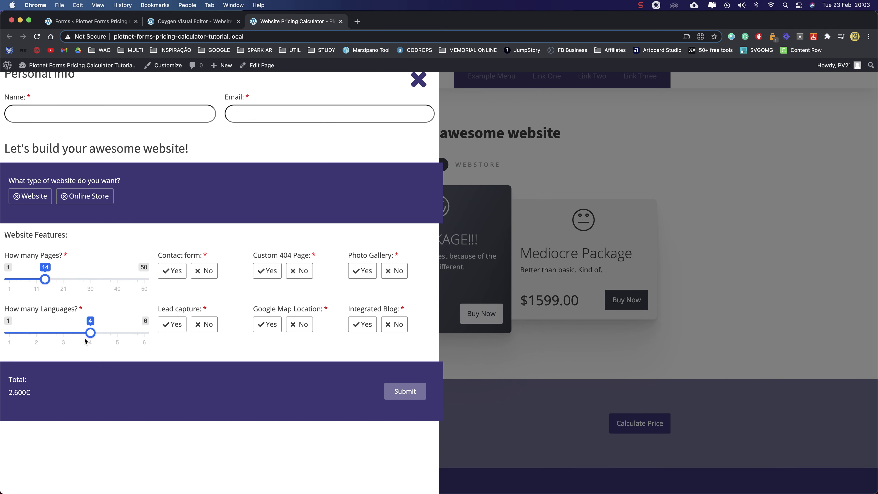
left_click(173, 276)
left_click(175, 328)
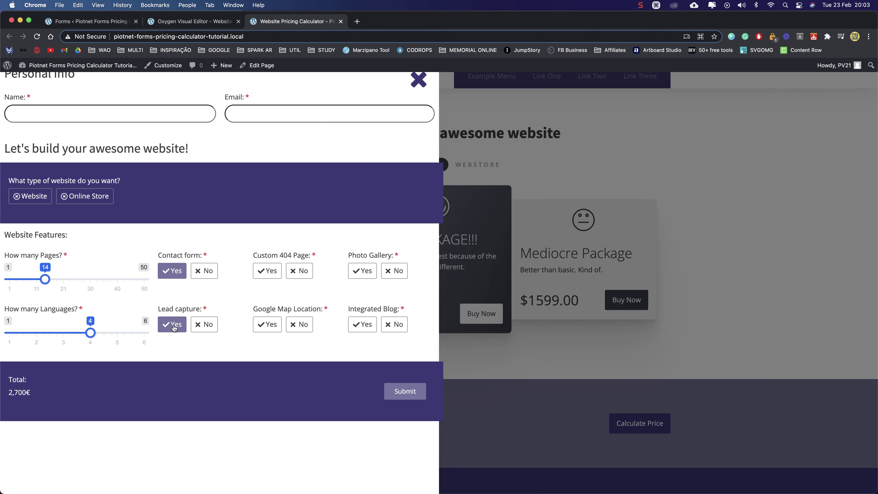
Test the website type choice by selecting Online Store and switching back to Website, then close the modal
left_click(83, 204)
scroll(154, 327, "down", 2)
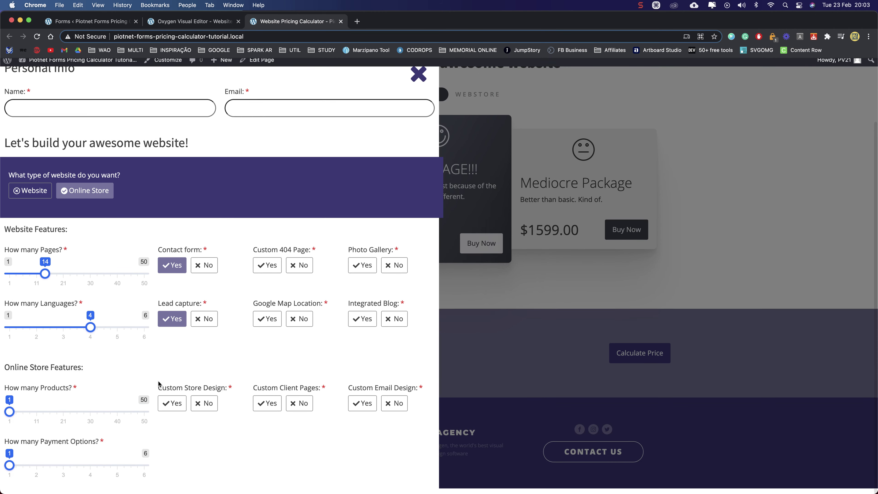
scroll(159, 384, "up", 1)
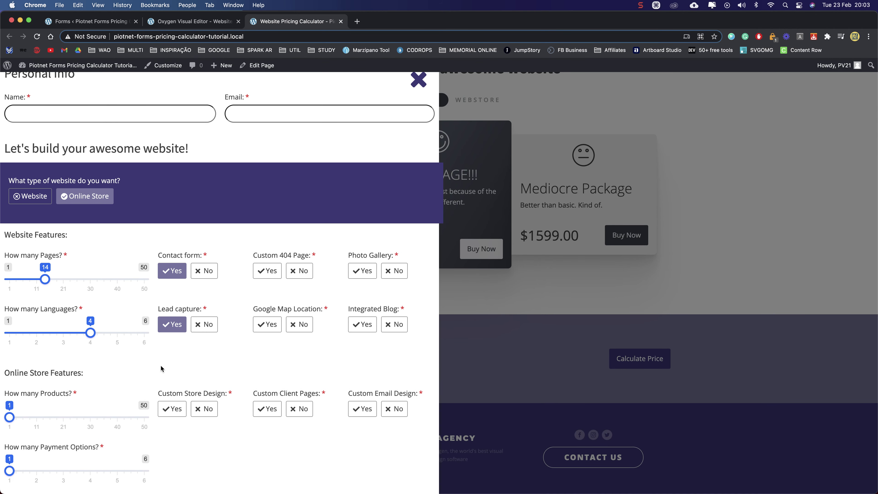
scroll(161, 369, "up", 3)
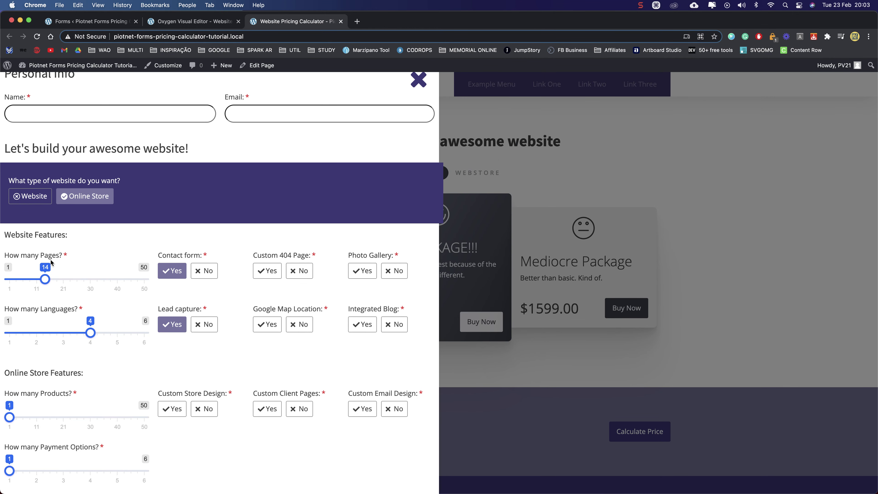
left_click(38, 199)
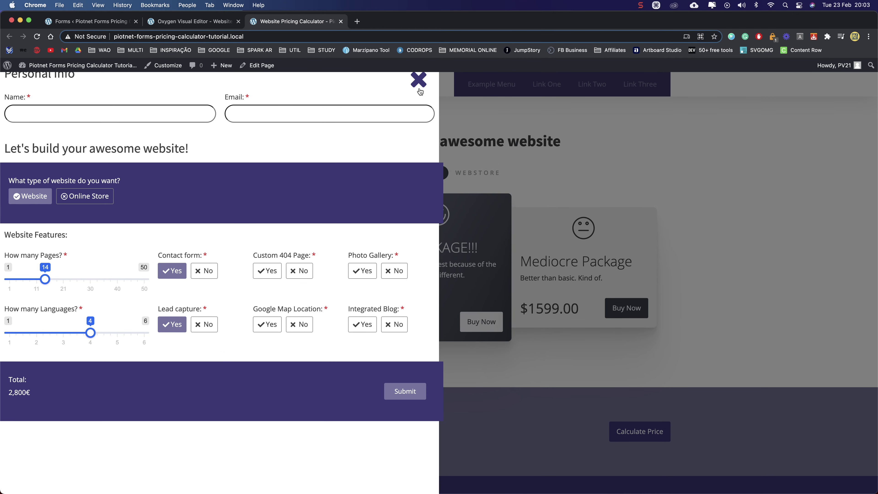
left_click(419, 80)
Return to the Oxygen editor, select the modal and collapse its contents in the structure tree
left_click(188, 21)
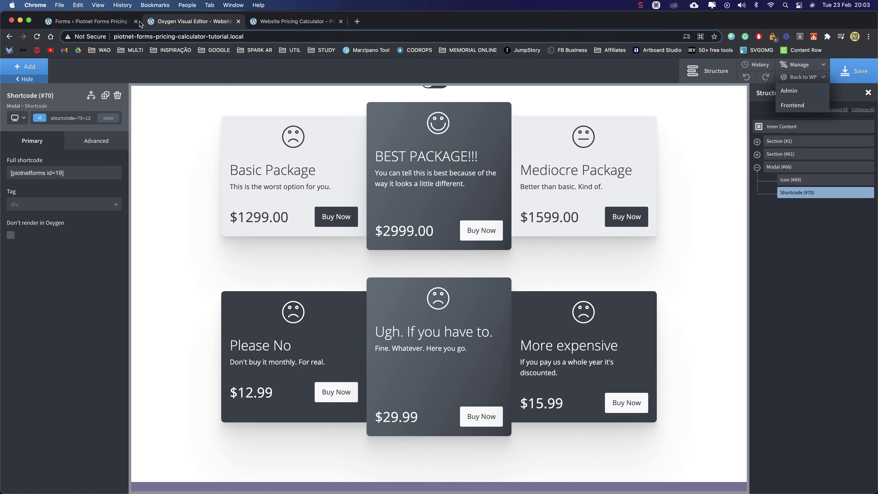
left_click(108, 25)
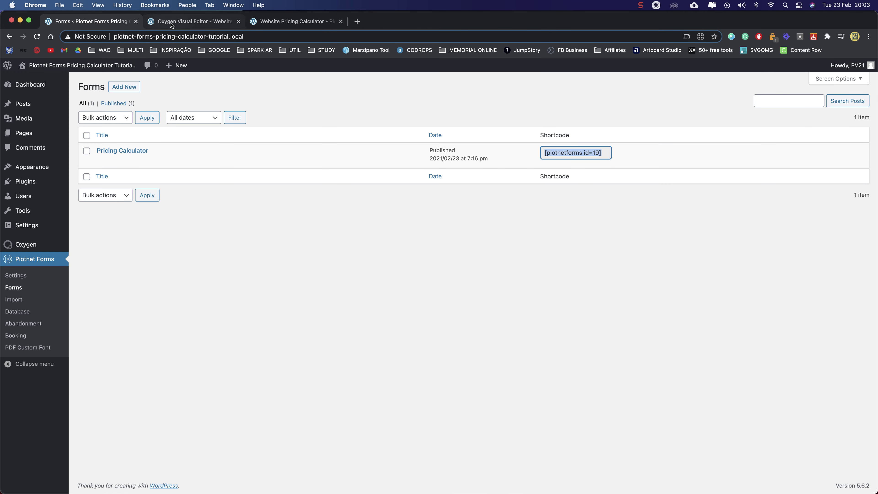
left_click(169, 23)
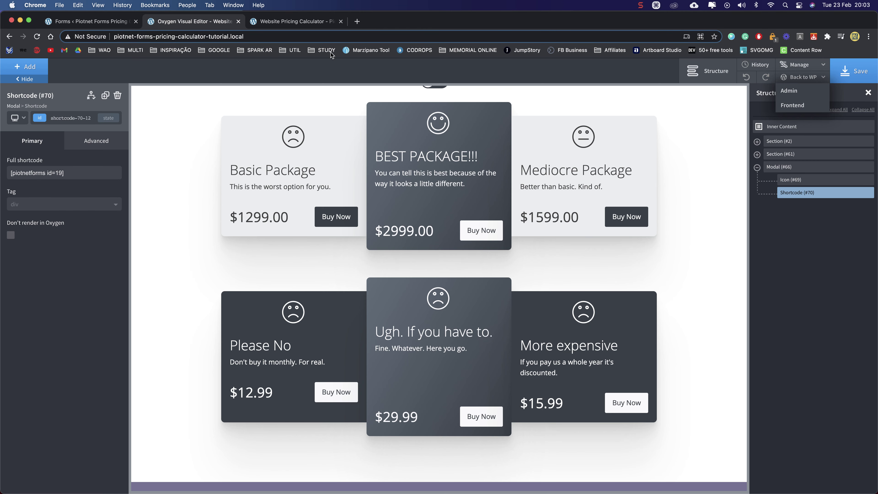
left_click(796, 170)
left_click(757, 168)
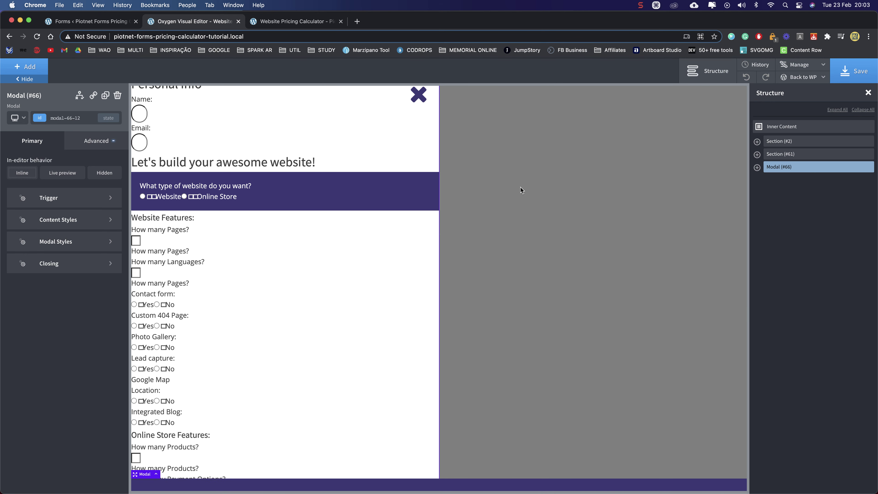
Search the addable components for "off", clear the search and browse the Basics components
scroll(308, 238, "up", 15)
left_click(29, 67)
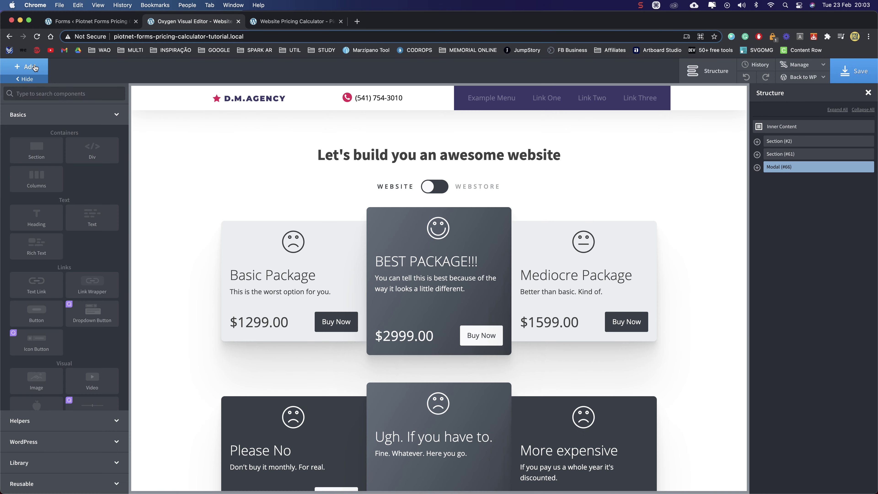
type("off")
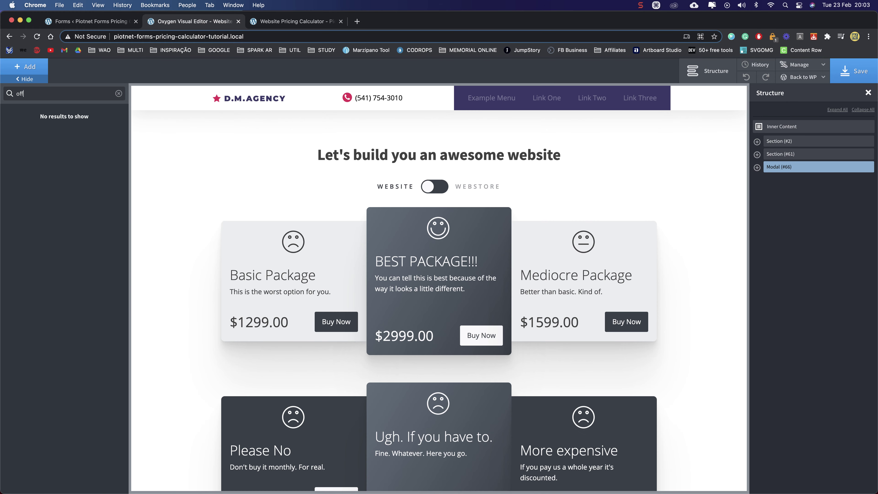
key("BackSpace")
key("BackSpace")
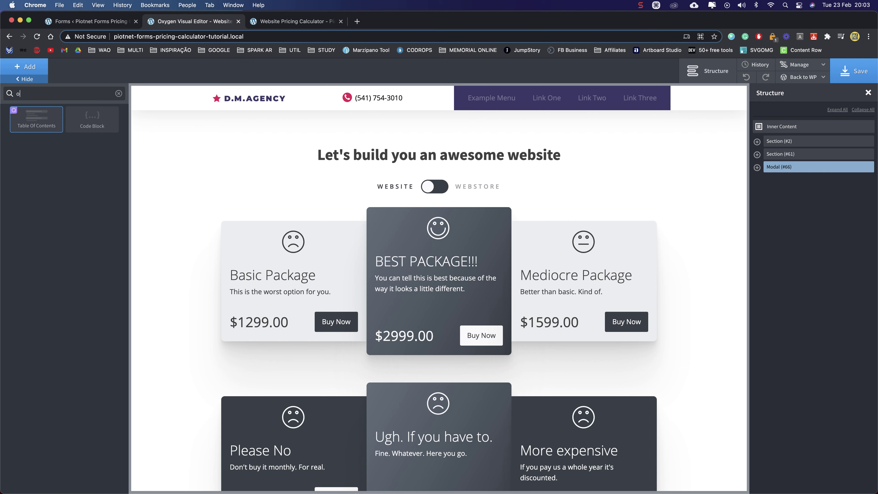
key("BackSpace")
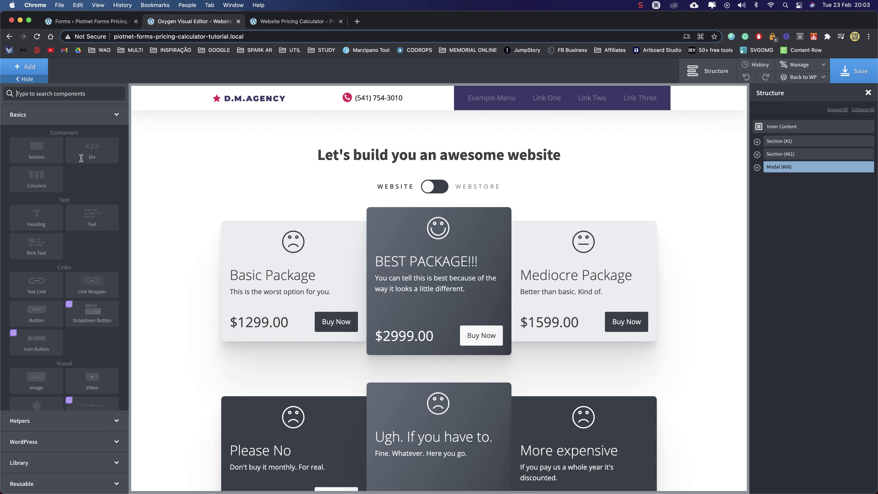
scroll(81, 158, "down", 3)
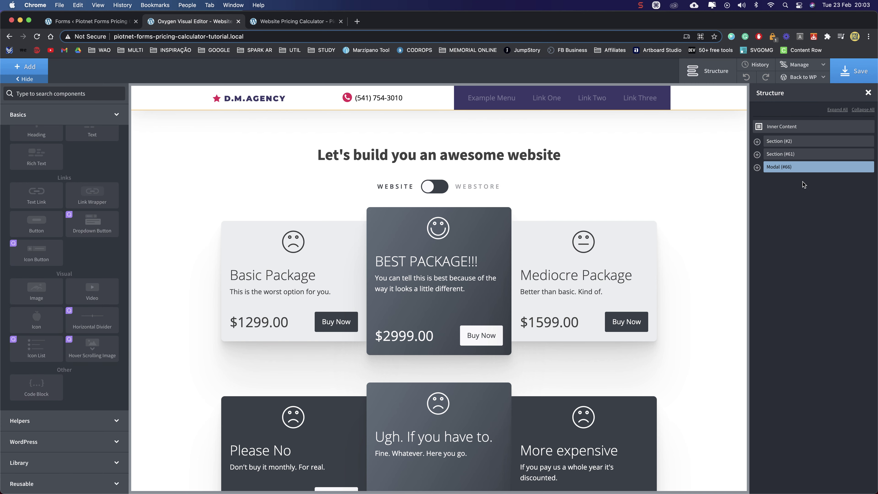
Set the modal's content layout to Vertical with Left horizontal item alignment
left_click(810, 155)
left_click(807, 168)
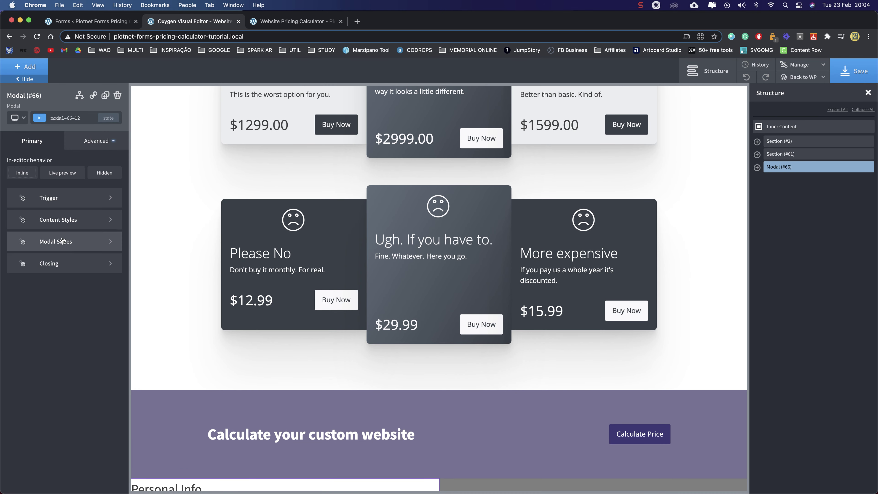
left_click(63, 218)
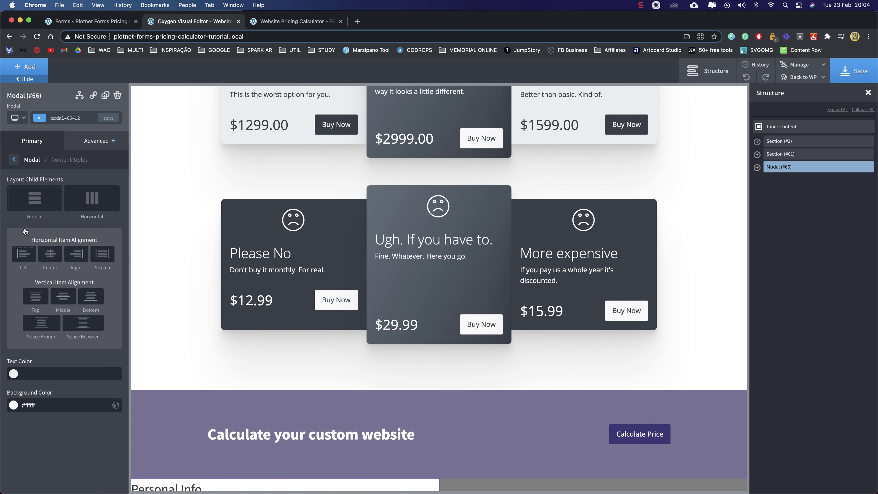
left_click(36, 199)
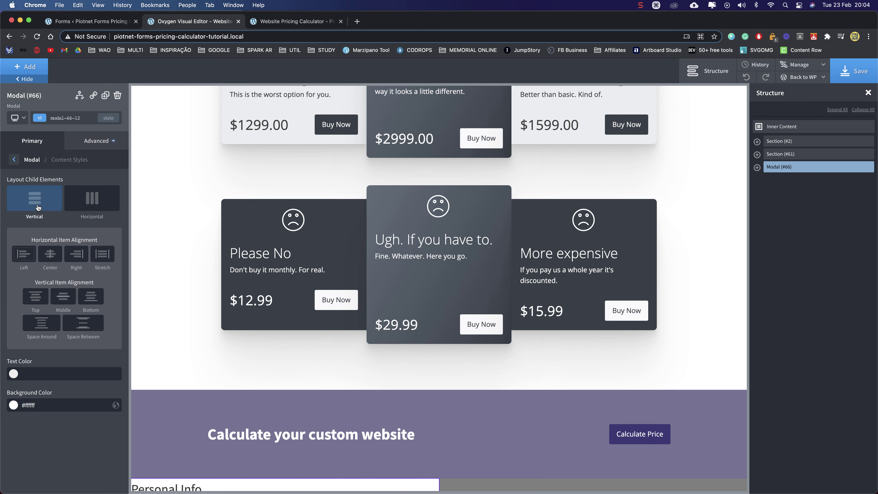
left_click(24, 258)
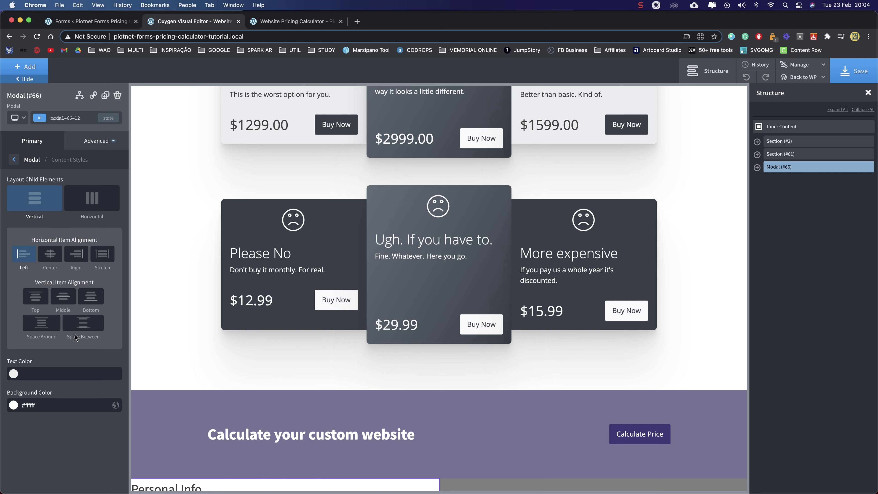
Set the modal's padding to 30 px on all four sides and save the page
left_click(94, 148)
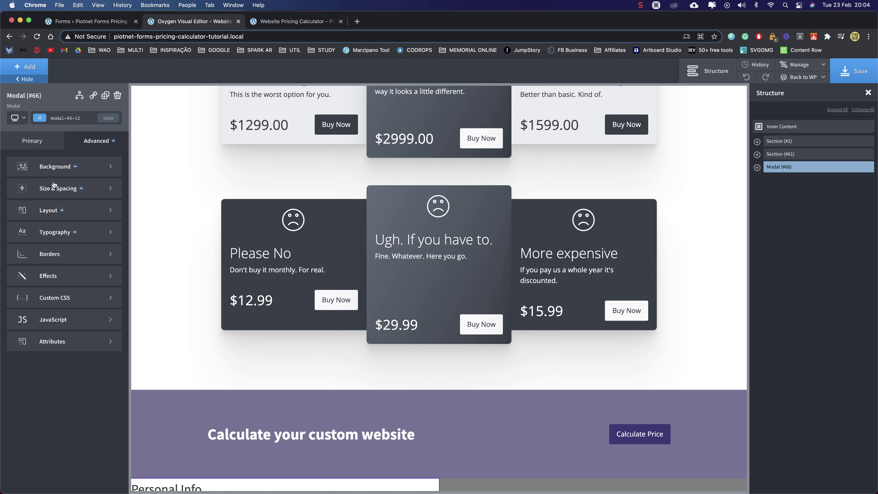
left_click(52, 193)
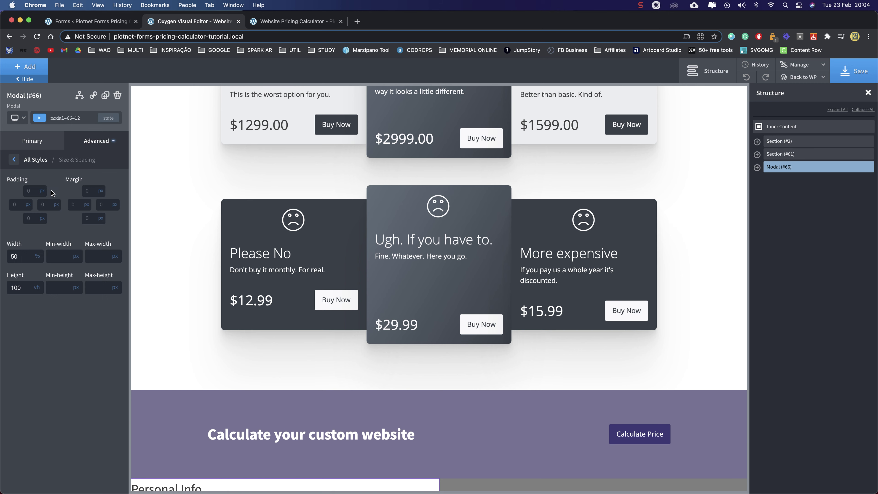
left_click(25, 193)
type("30")
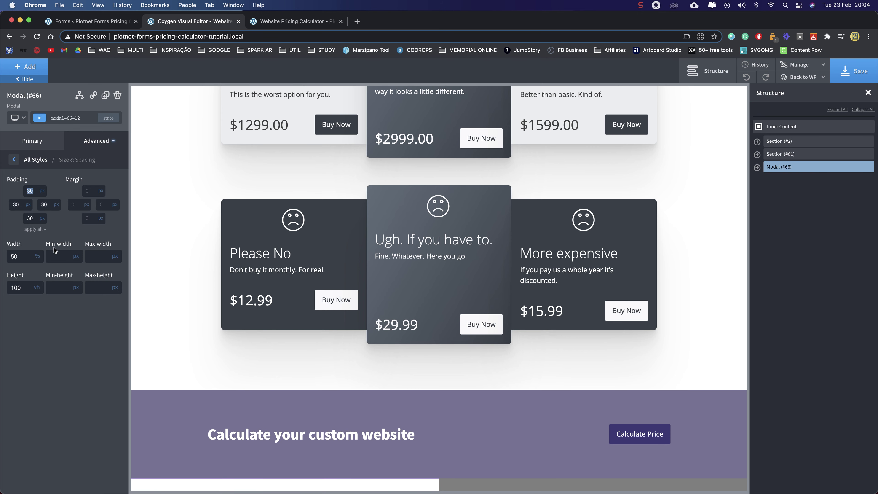
left_click(850, 72)
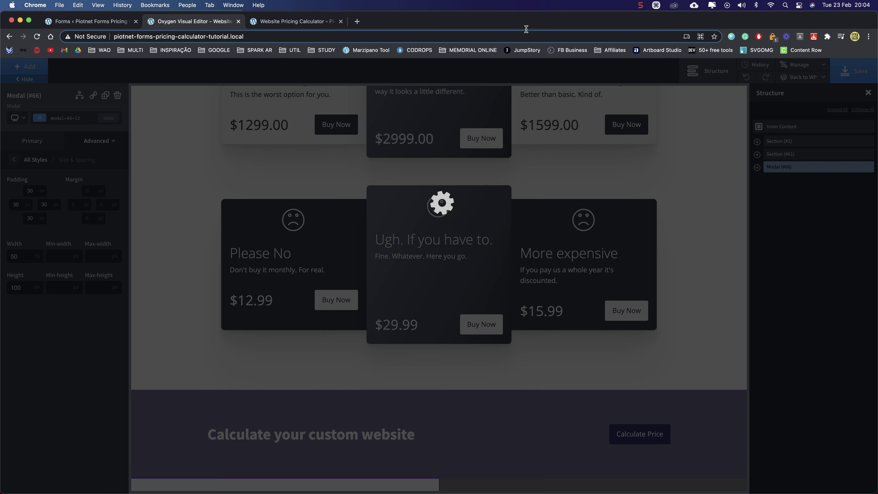
left_click(289, 23)
left_click(187, 20)
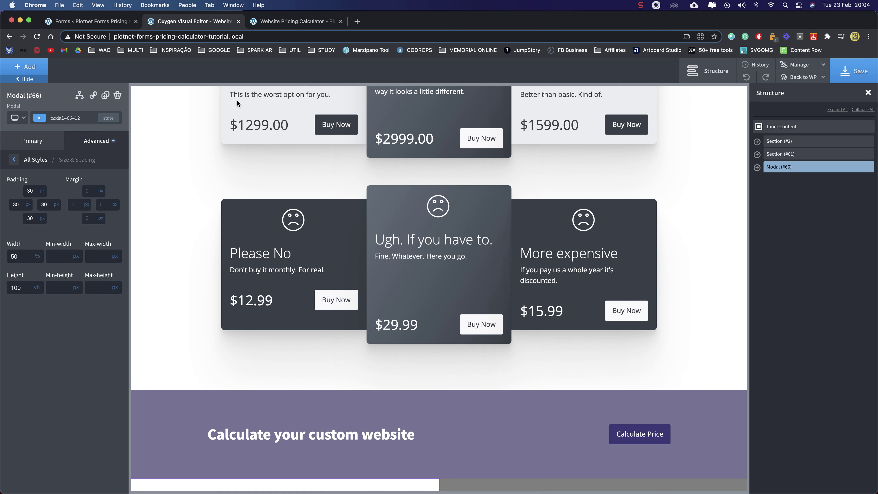
Set the width of the form shortcode inside the modal to 100% and save the page
scroll(421, 249, "down", 10)
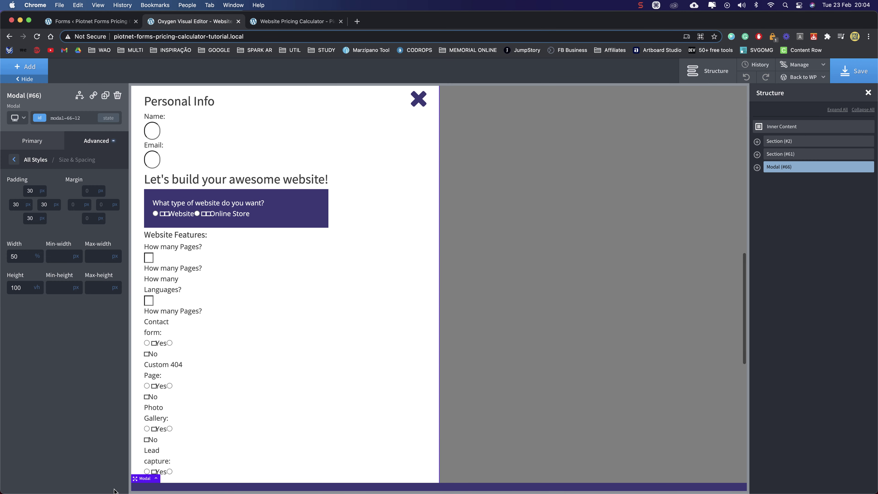
scroll(339, 412, "down", 3)
scroll(339, 411, "up", 3)
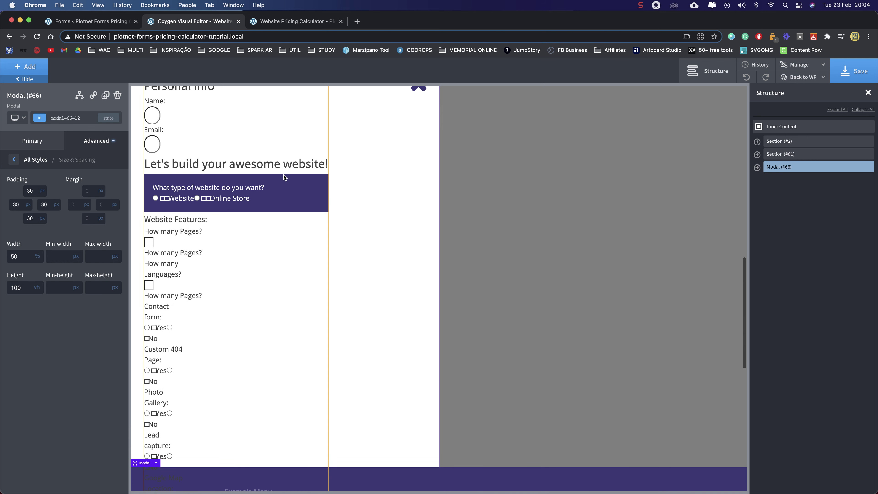
scroll(372, 277, "up", 3)
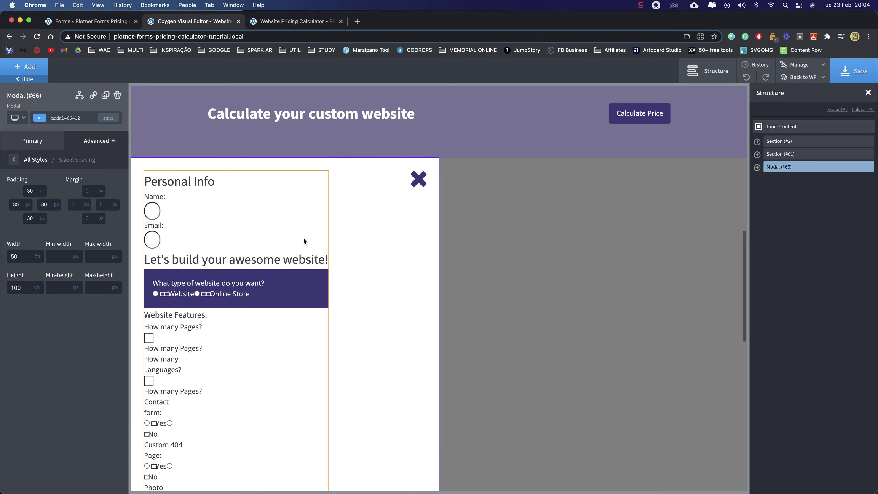
left_click(284, 212)
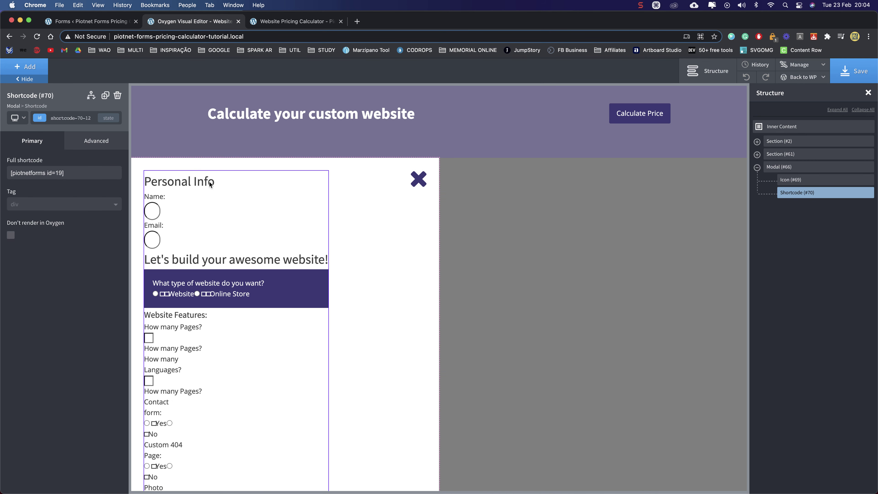
left_click(87, 140)
left_click(38, 186)
left_click(40, 260)
left_click(38, 255)
left_click(25, 255)
type("100")
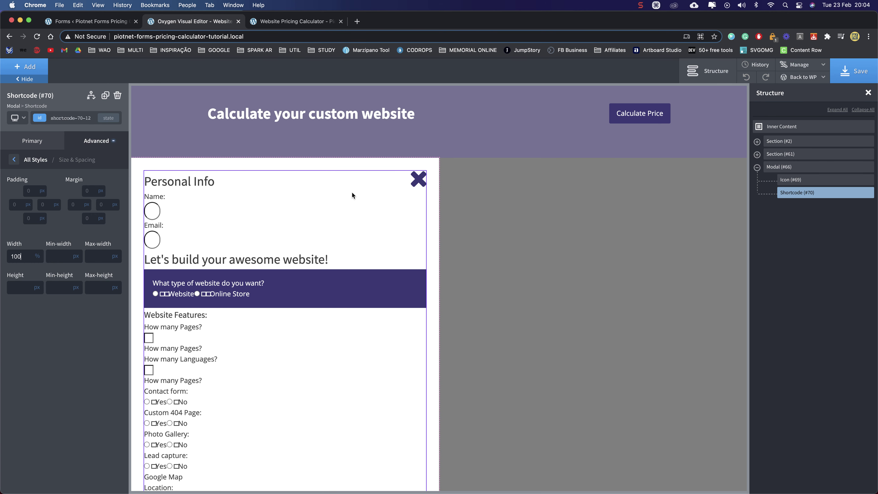
left_click(100, 143)
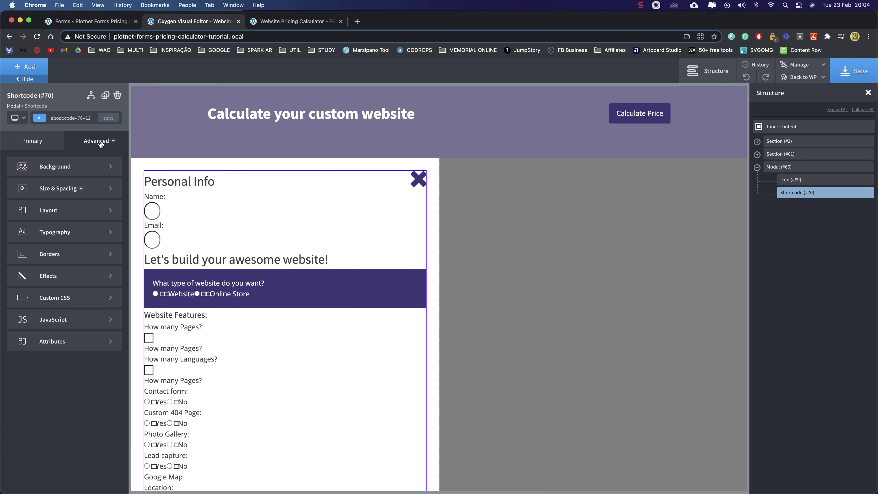
left_click(845, 80)
Set the modal's overflow to scroll in its layout styles and save the page
left_click(807, 168)
left_click(85, 142)
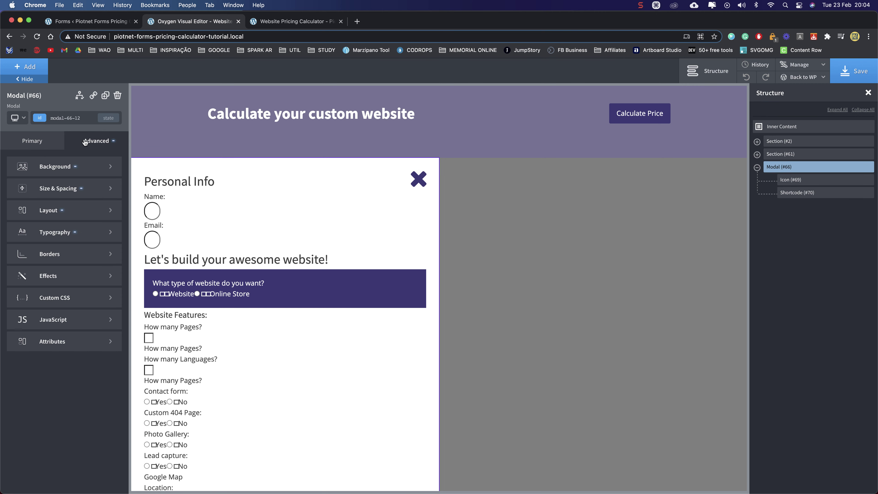
left_click(84, 211)
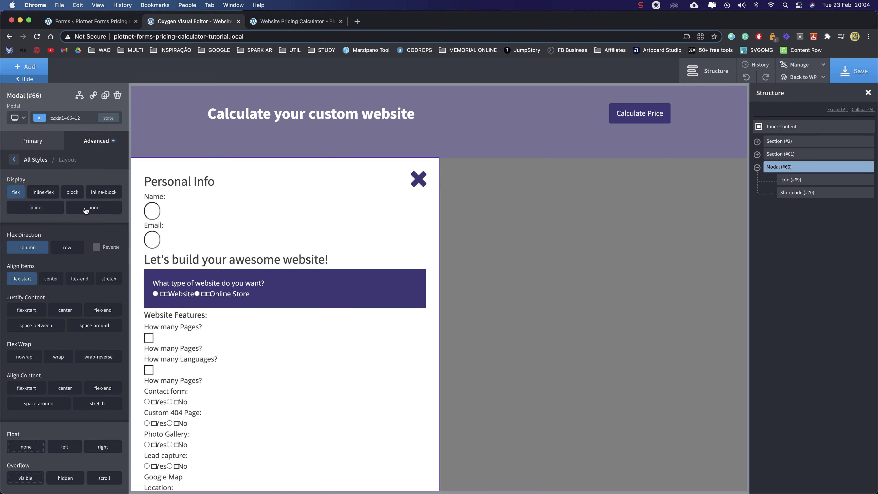
scroll(82, 214, "down", 5)
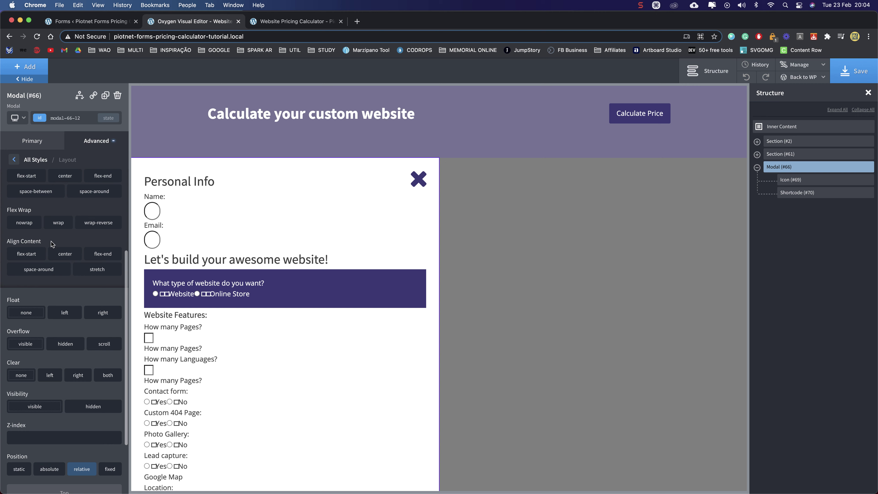
scroll(71, 313, "down", 3)
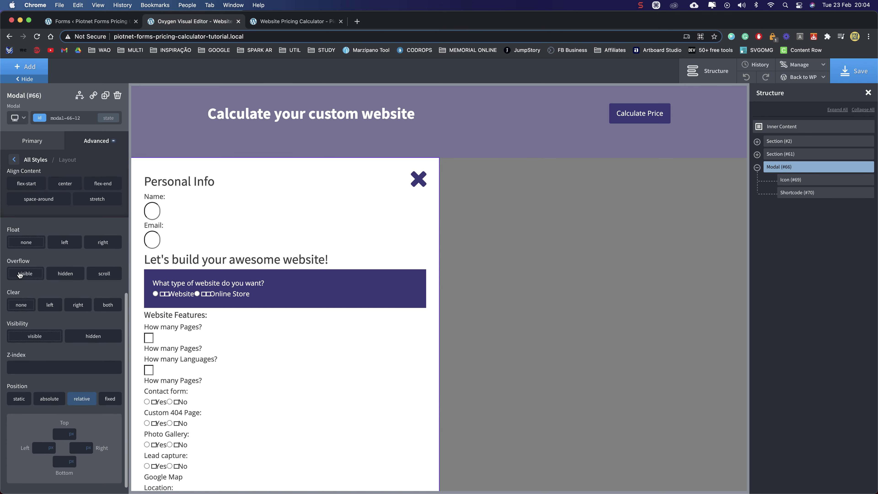
left_click(109, 276)
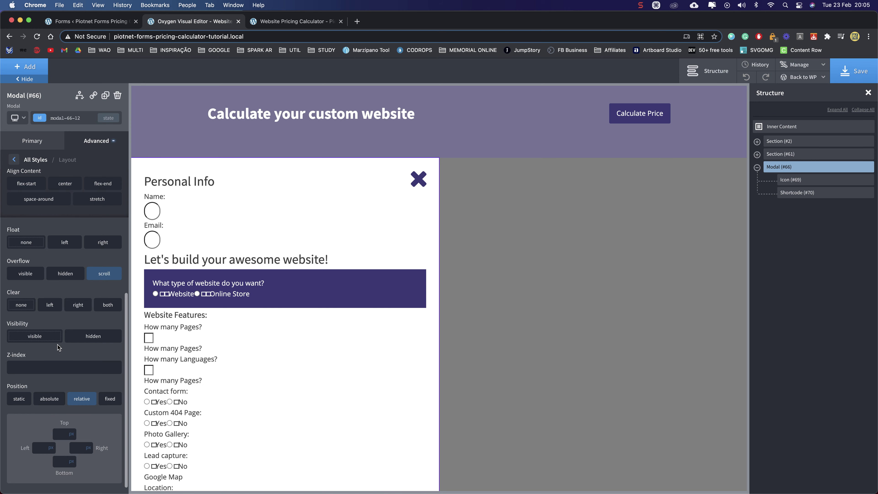
left_click(854, 71)
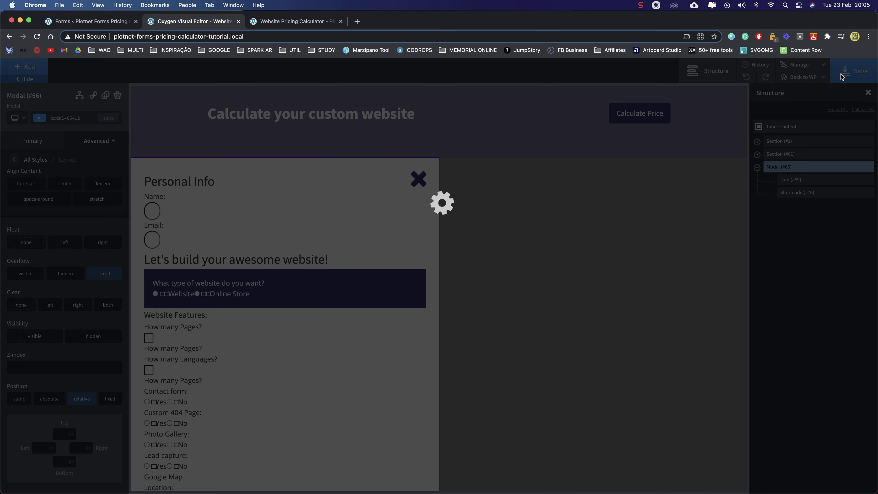
Reload the Website Pricing Calculator page on the frontend and open the Calculate Price modal
left_click(272, 23)
left_click(37, 37)
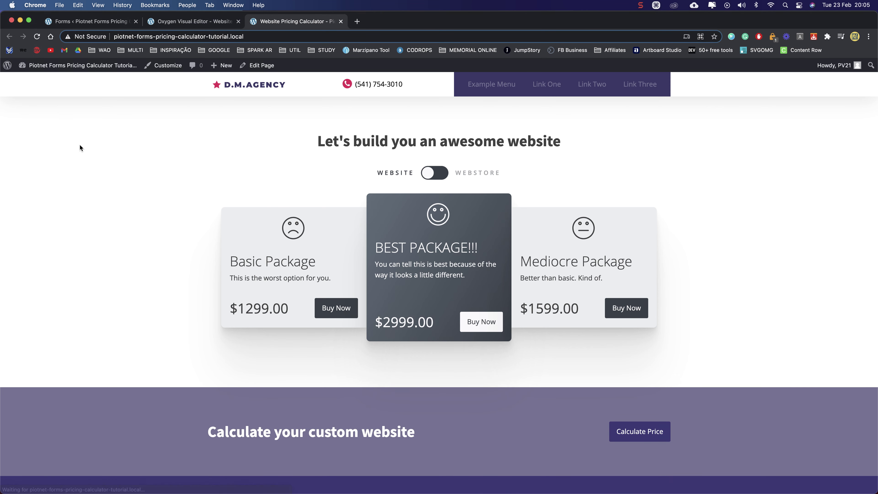
scroll(96, 166, "down", 2)
left_click(643, 367)
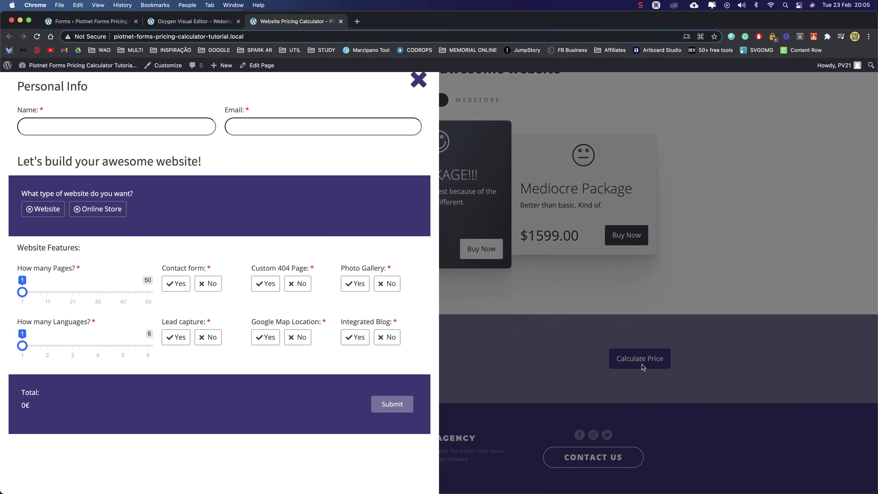
Choose Online Store as the website type and check how the modal's form scrolls through its full length
scroll(166, 263, "up", 2)
left_click(87, 209)
scroll(202, 278, "down", 3)
scroll(203, 277, "up", 3)
scroll(203, 276, "down", 3)
scroll(200, 269, "up", 3)
scroll(193, 219, "down", 3)
scroll(192, 225, "up", 3)
scroll(190, 237, "down", 3)
scroll(189, 237, "up", 3)
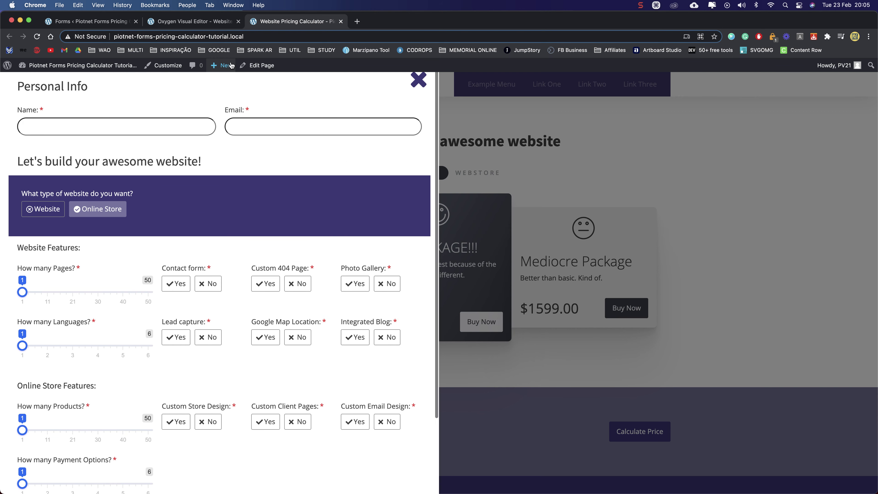
scroll(214, 230, "down", 3)
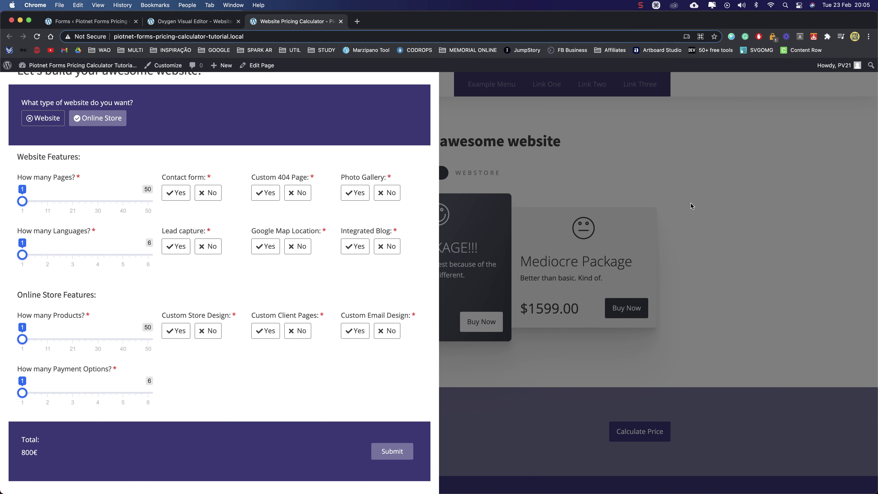
Close the modal and inspect the page in the browser's mobile device emulation
left_click(543, 130)
right_click(445, 123)
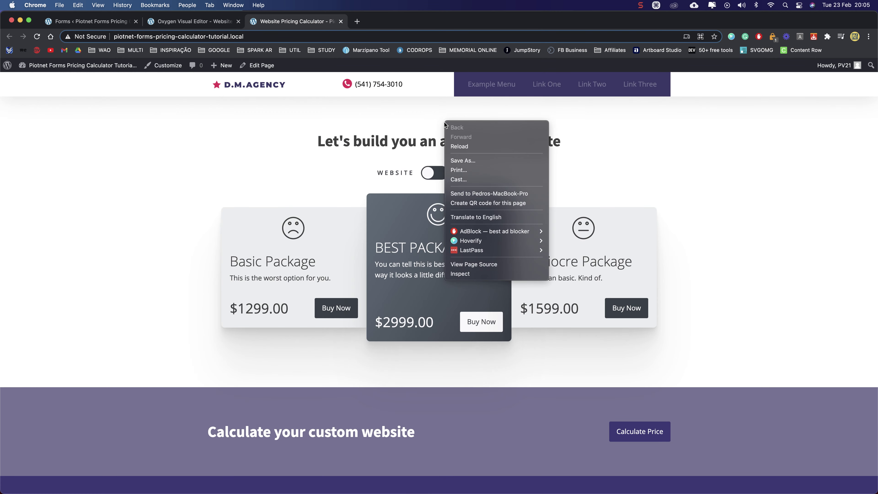
left_click(487, 273)
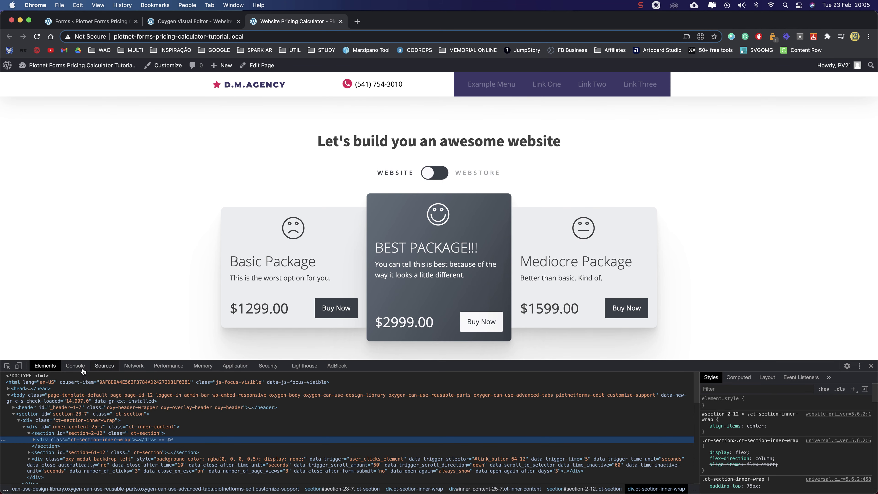
left_click(19, 366)
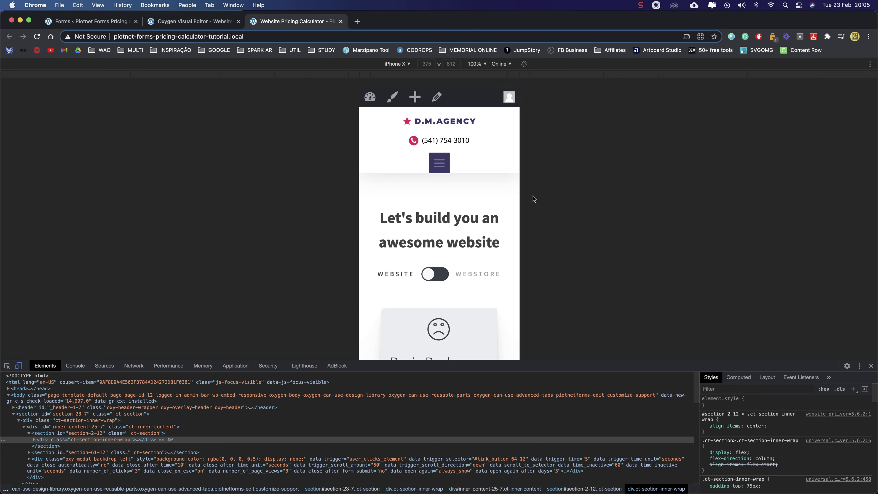
scroll(415, 231, "down", 3)
scroll(411, 232, "up", 2)
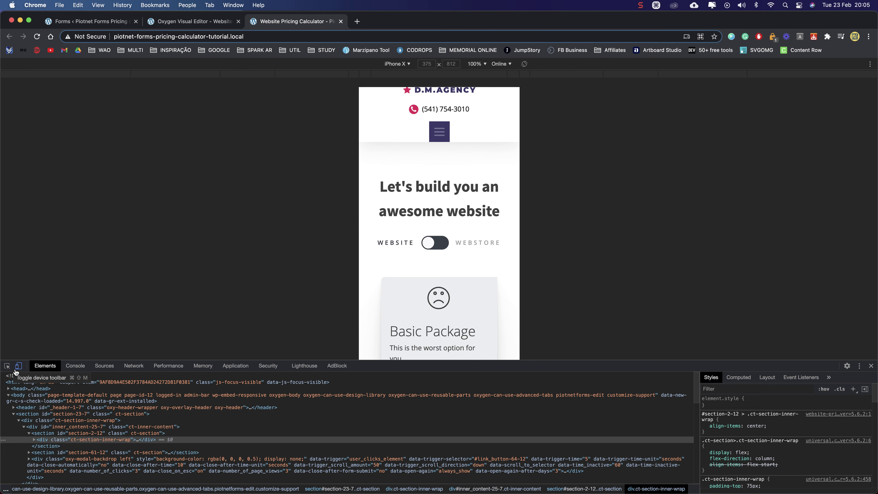
Switch the emulated device to iPad Pro and open the Calculate Price modal there
left_click(402, 64)
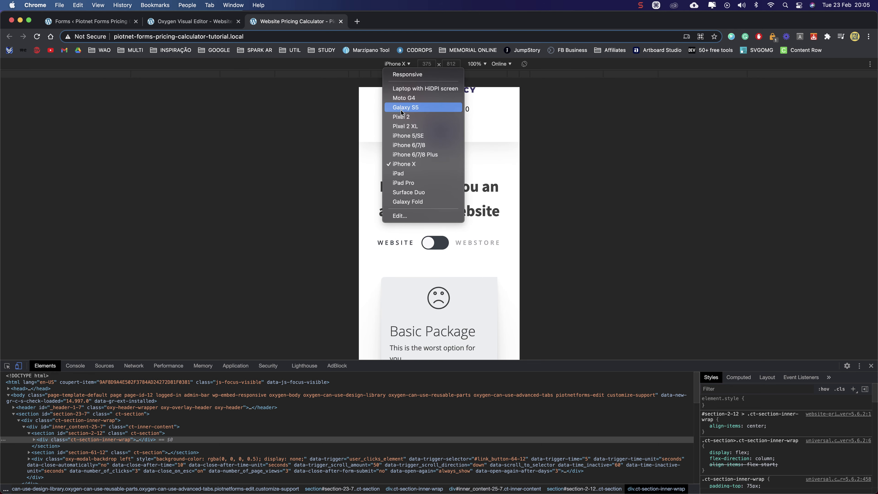
left_click(401, 182)
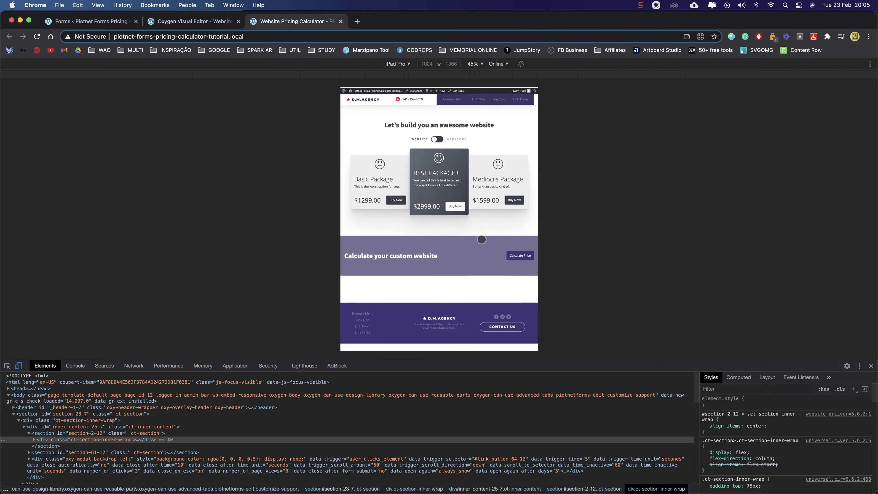
left_click(525, 255)
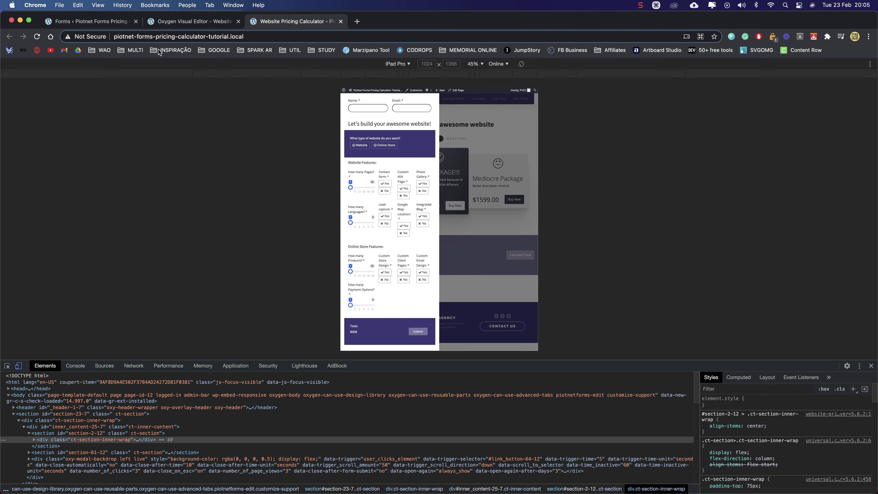
Open the Pricing Calculator form from the Piotnet Forms list for editing
left_click(190, 23)
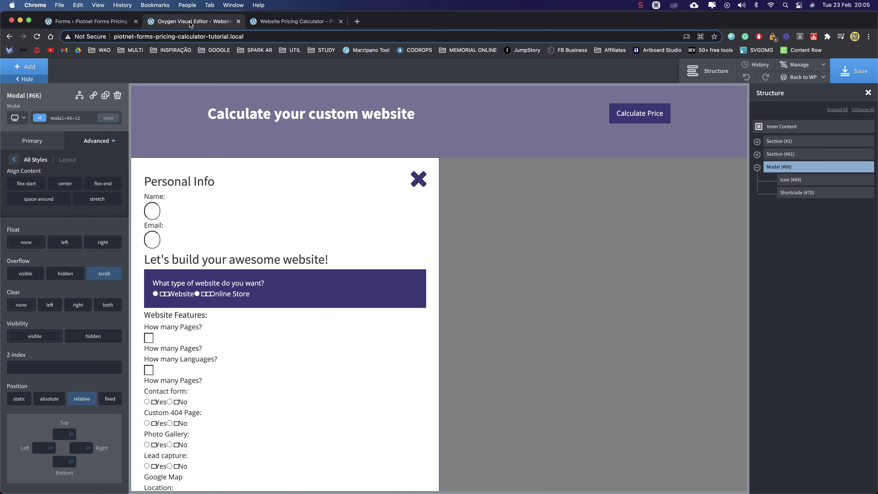
left_click(90, 21)
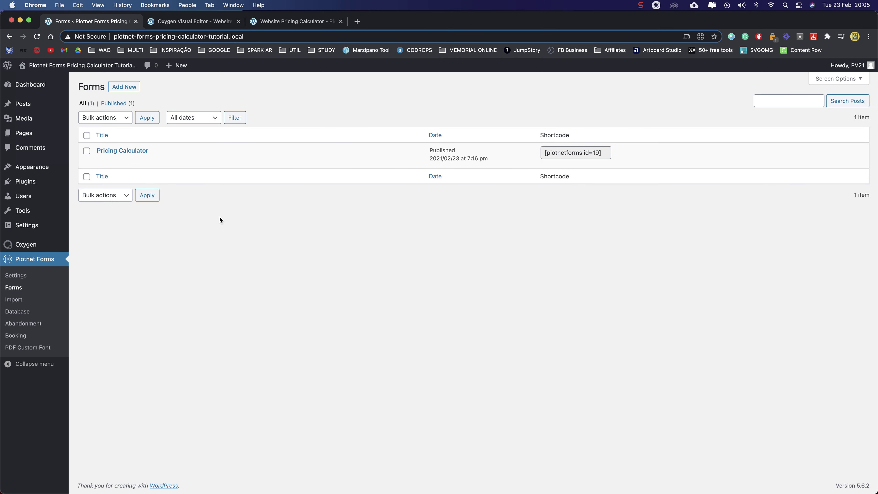
left_click(248, 161)
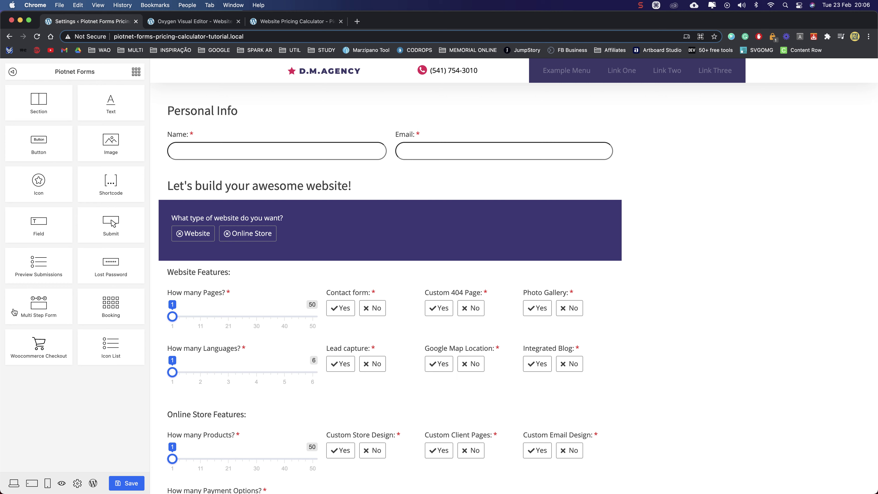
Switch the form editor to the tablet layout and set the Contact form field's width to 50
left_click(31, 485)
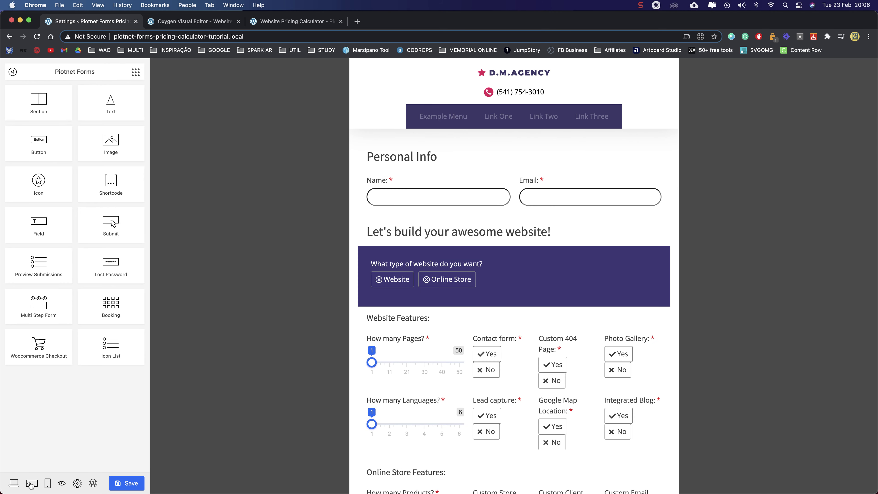
scroll(452, 208, "down", 6)
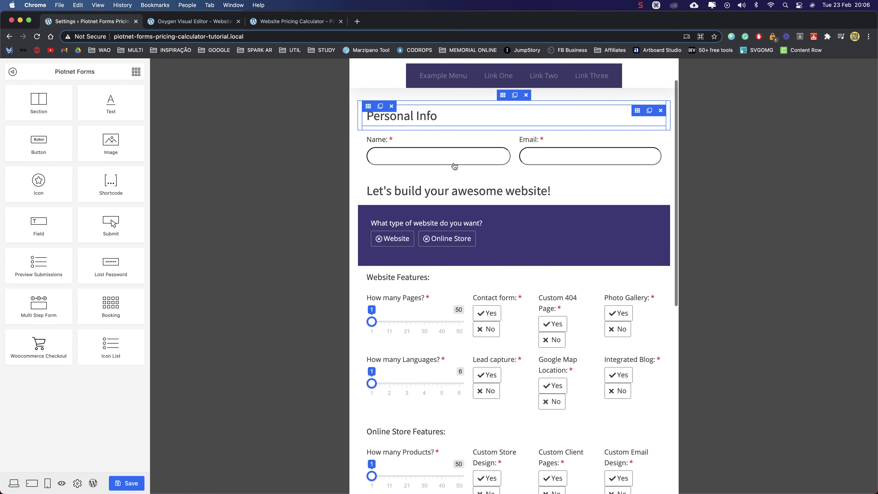
scroll(454, 167, "down", 3)
scroll(455, 166, "up", 7)
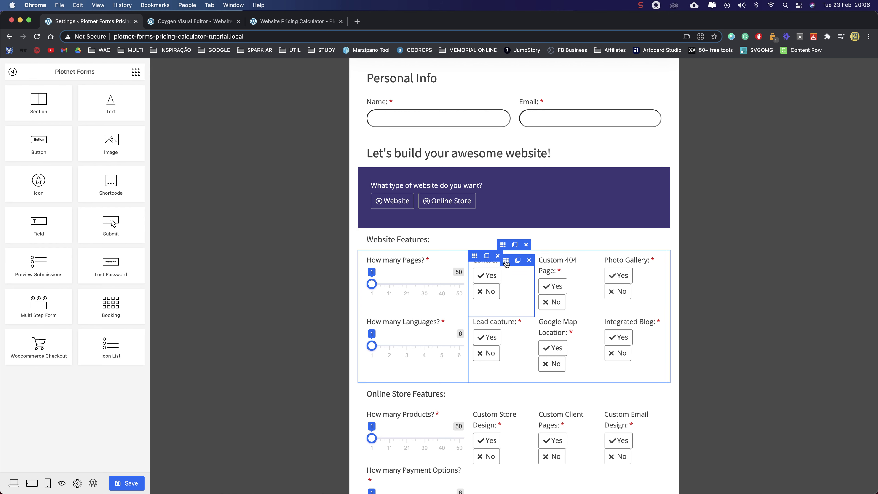
left_click(475, 257)
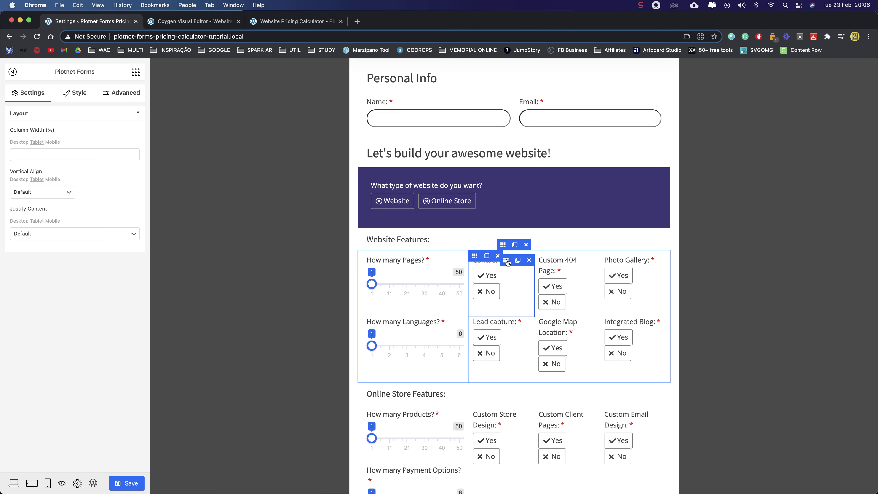
left_click(507, 261)
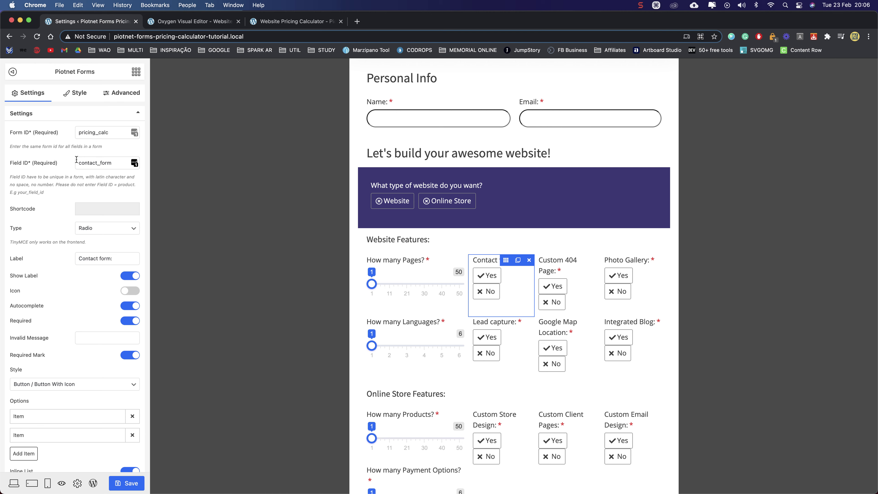
left_click(118, 98)
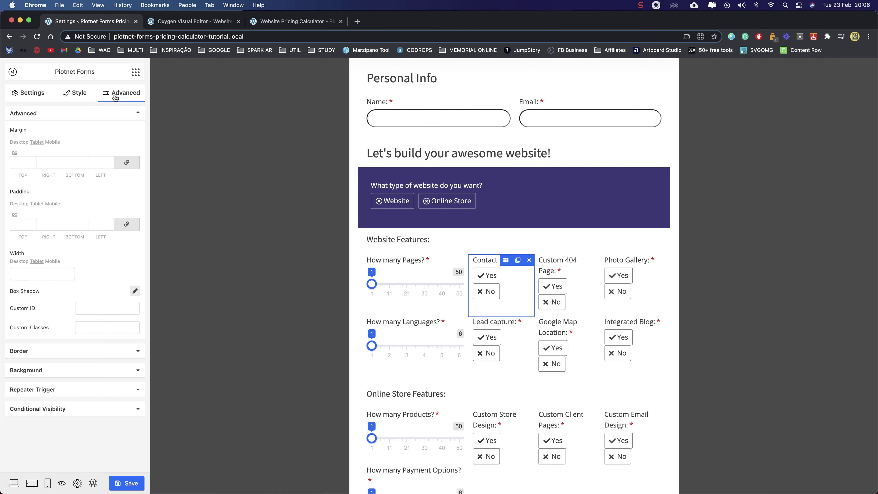
left_click(22, 274)
type("50")
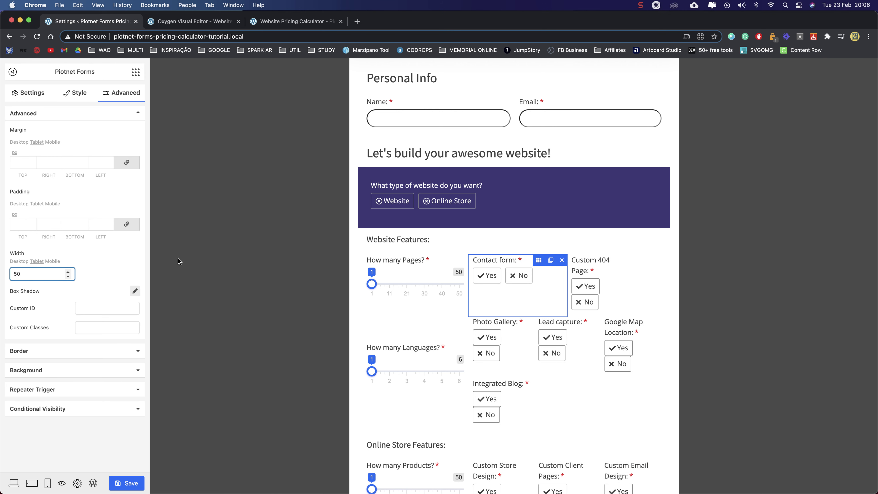
Set the tablet width of the Custom 404 Page and Photo Gallery fields to 50 each
left_click(606, 261)
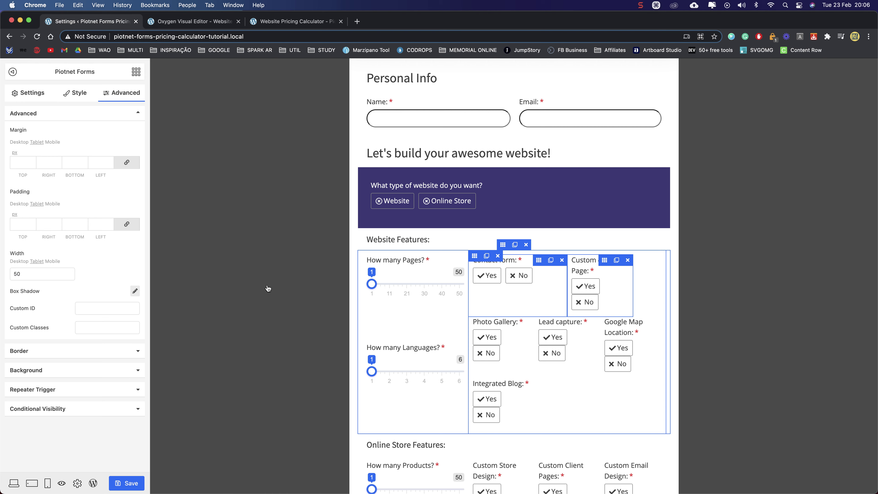
left_click(111, 97)
left_click(33, 273)
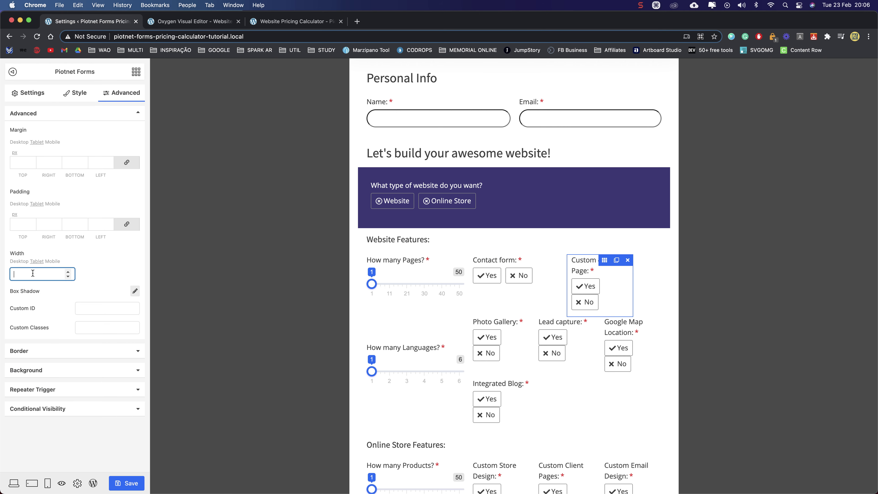
type("50")
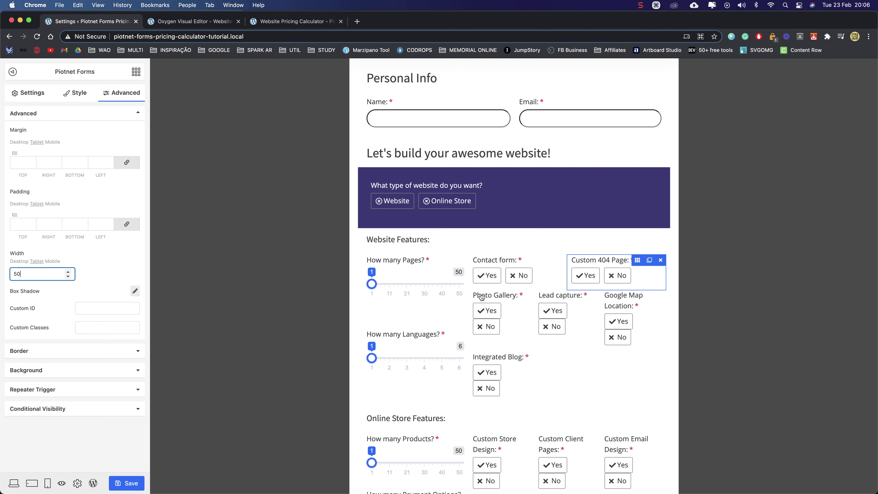
mouse_move(517, 296)
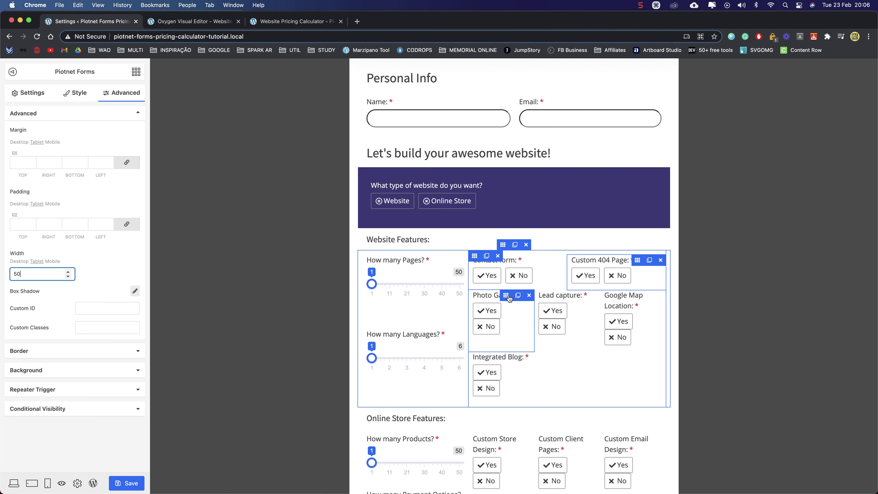
left_click(509, 298)
left_click(119, 93)
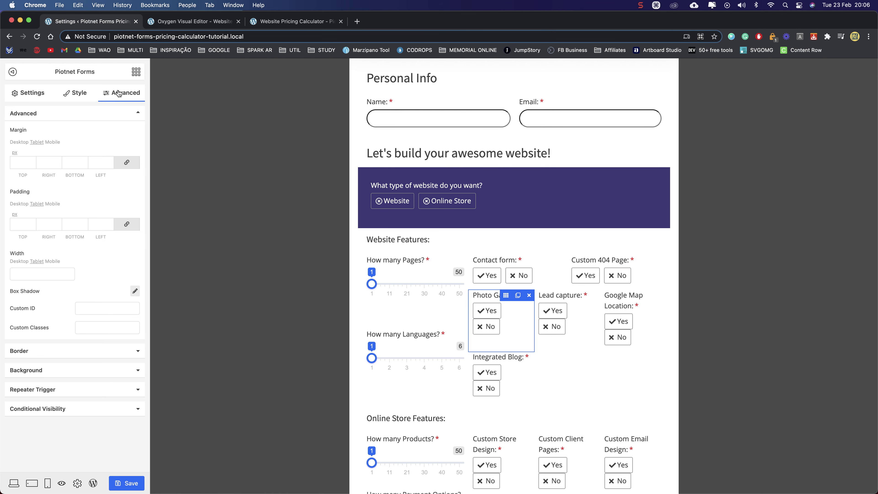
left_click(36, 275)
type("50")
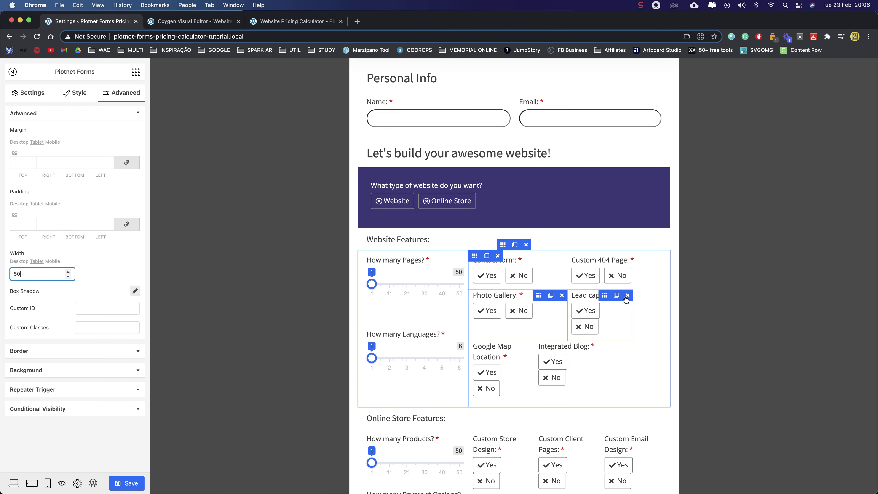
Set the tablet width of the Lead capture and Google Map Location fields to 50 each
left_click(29, 93)
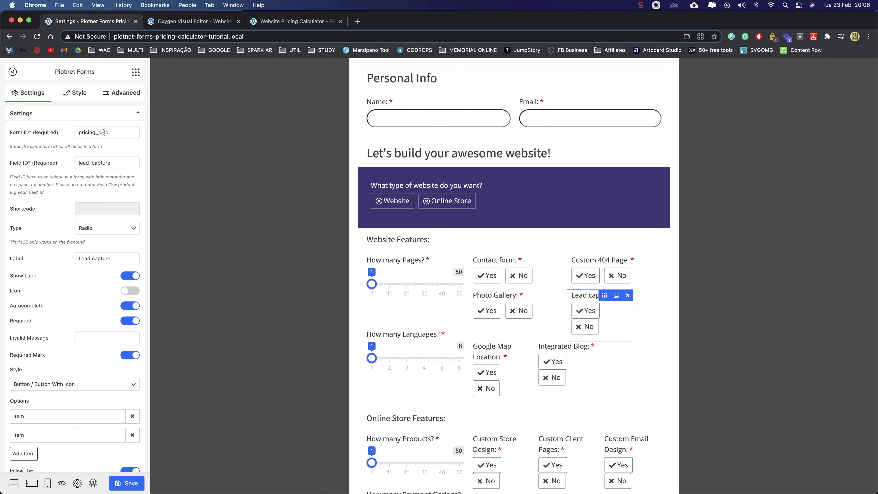
left_click(116, 91)
left_click(36, 275)
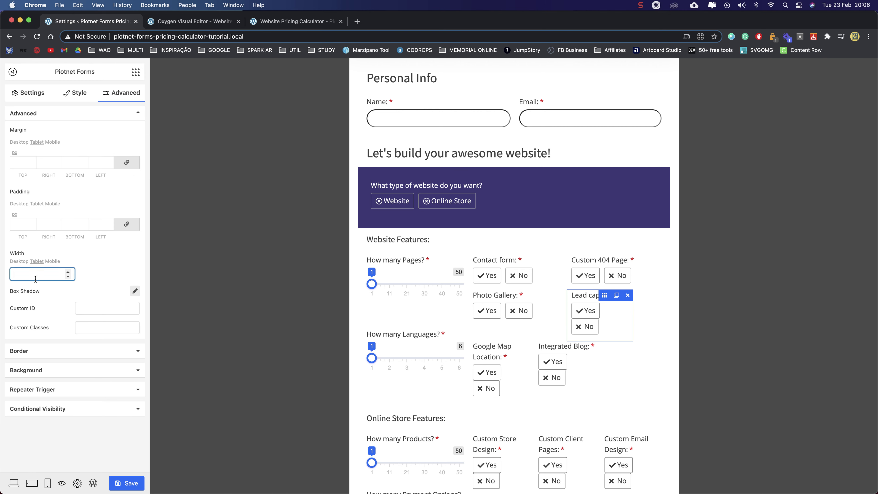
type("50")
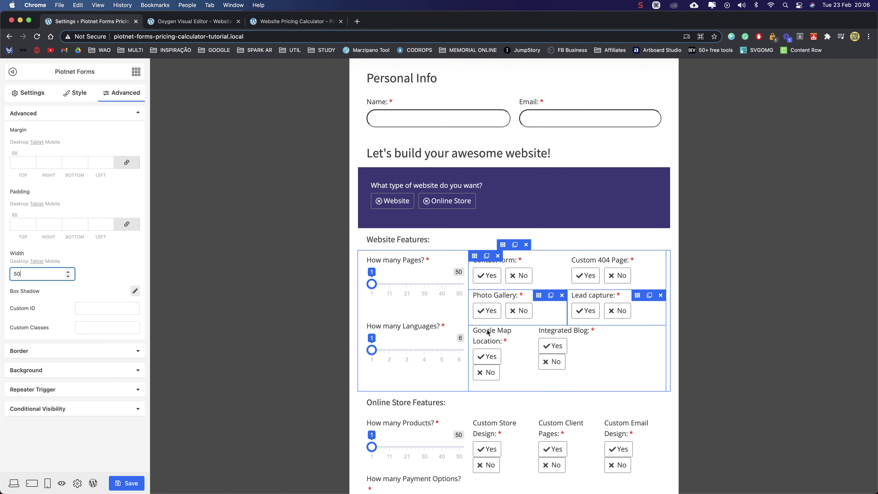
left_click(122, 95)
left_click(54, 273)
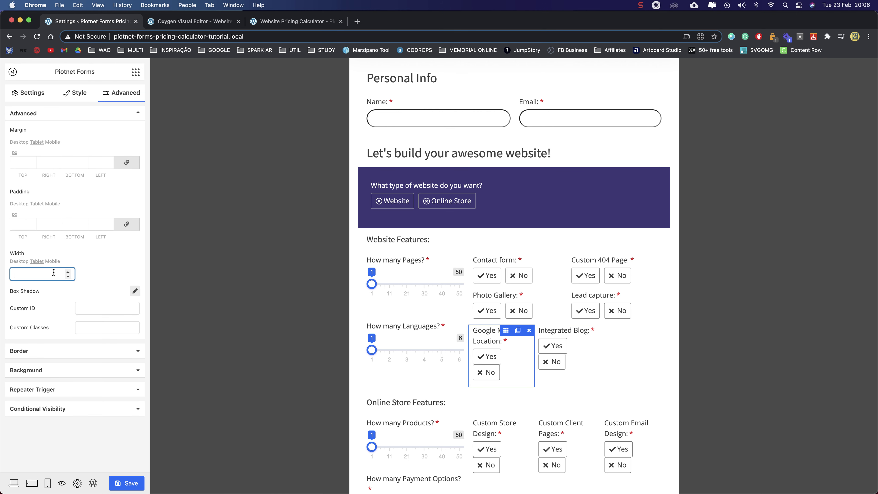
type("50")
Set the tablet width of the Integrated Blog field to 50
mouse_move(617, 338)
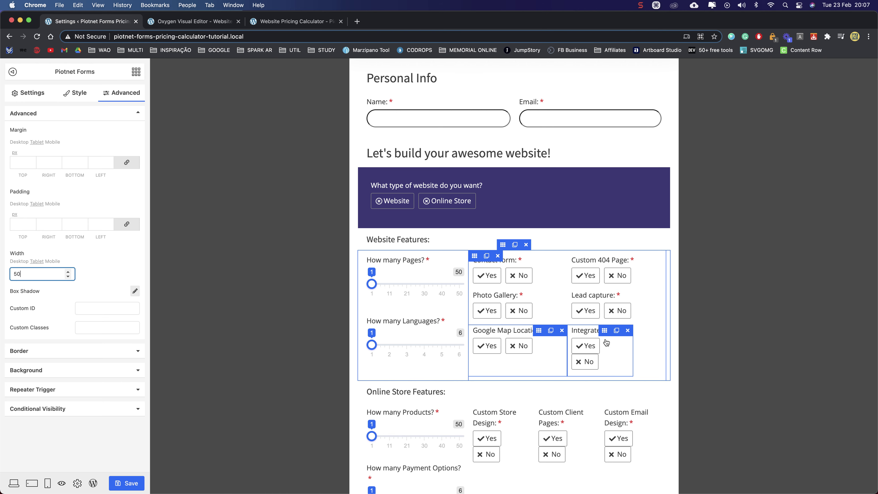
left_click(615, 341)
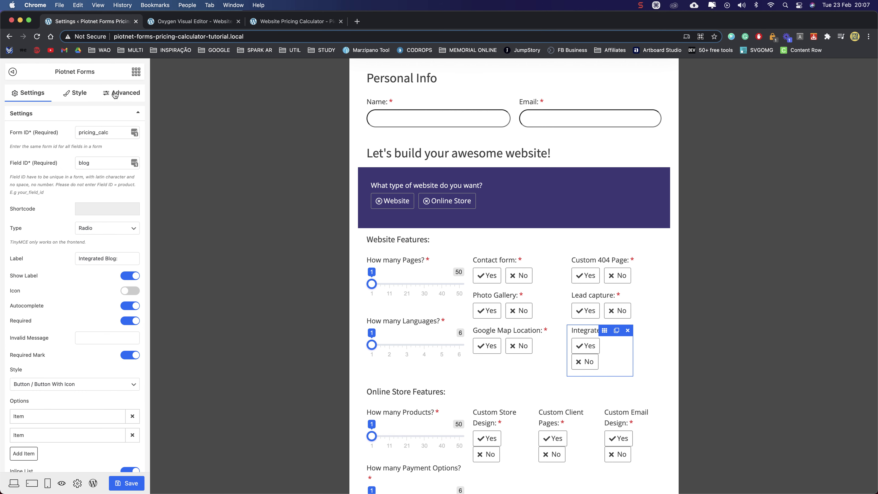
left_click(121, 92)
left_click(28, 274)
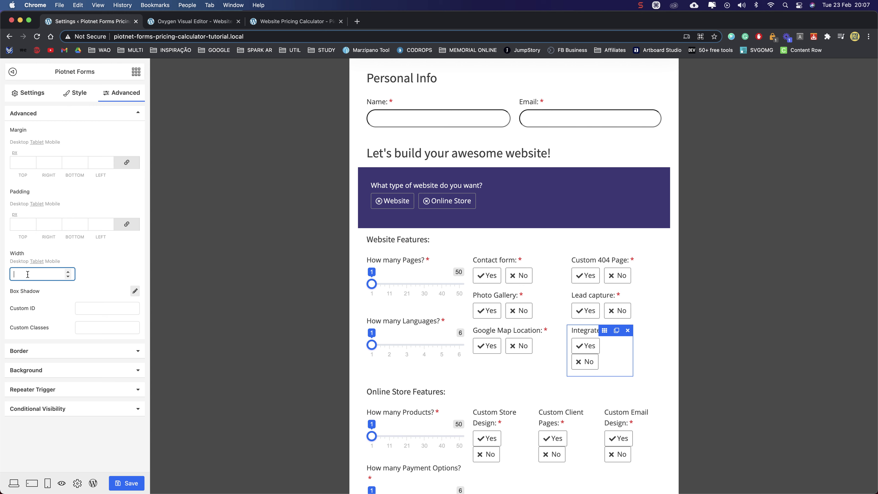
type("50")
Under Online Store Features, set the tablet width of the Custom Store Design and Custom Client Pages fields to 50 each
scroll(484, 284, "down", 3)
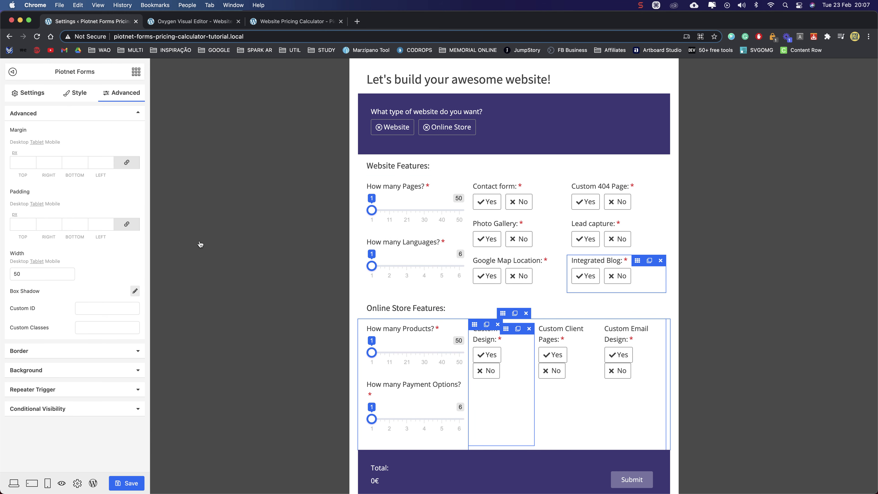
left_click(507, 331)
left_click(127, 94)
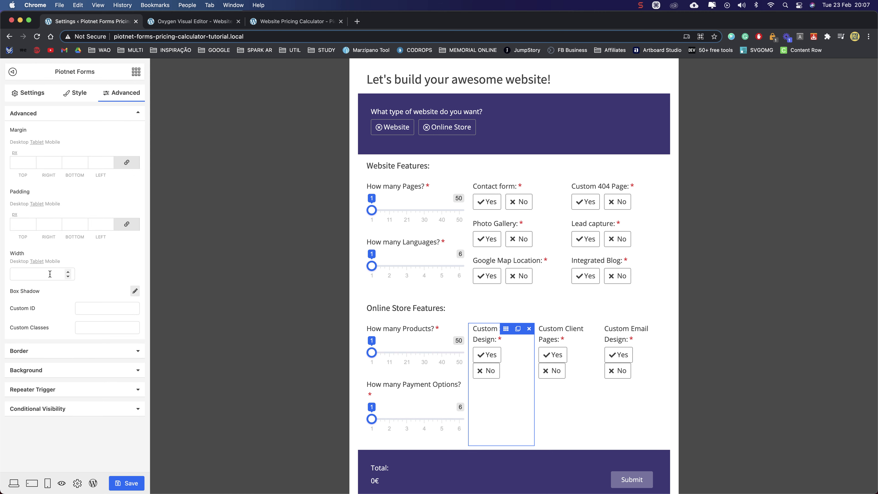
left_click(25, 270)
type("50")
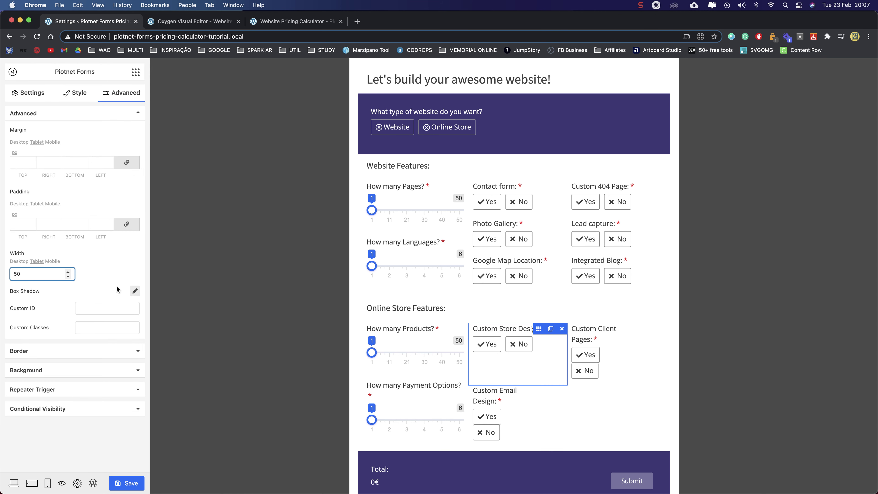
left_click(304, 269)
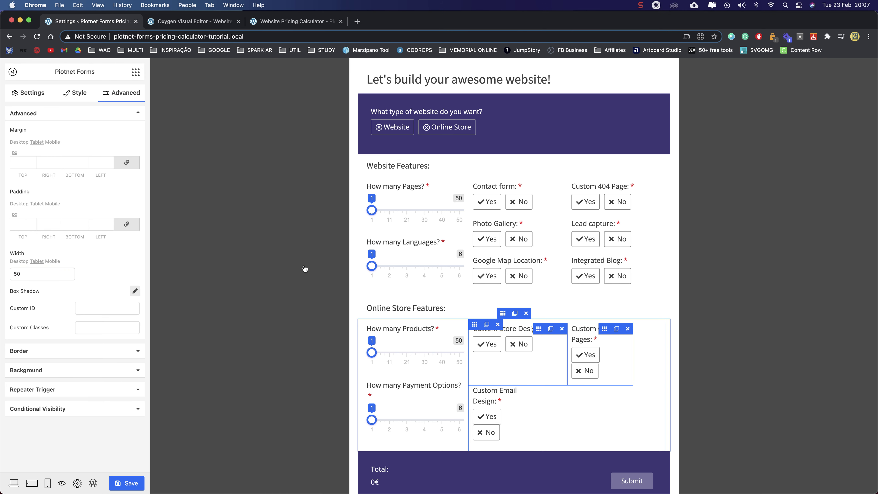
left_click(122, 92)
left_click(26, 275)
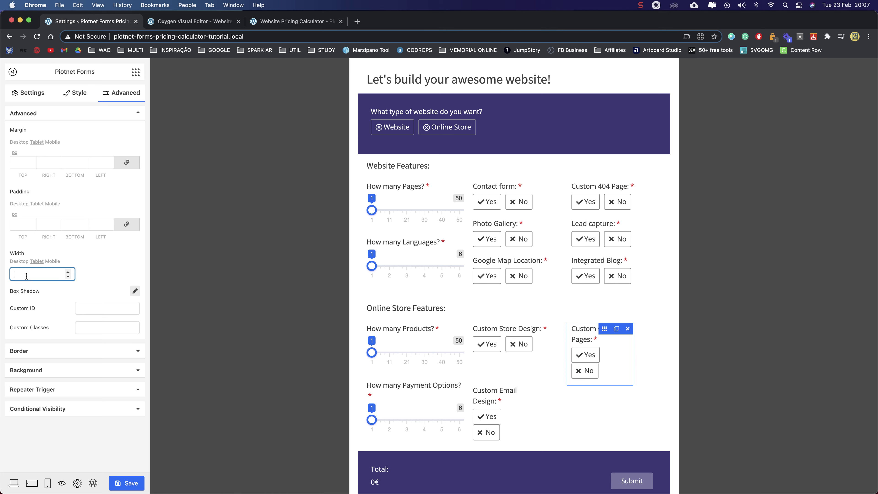
type("50")
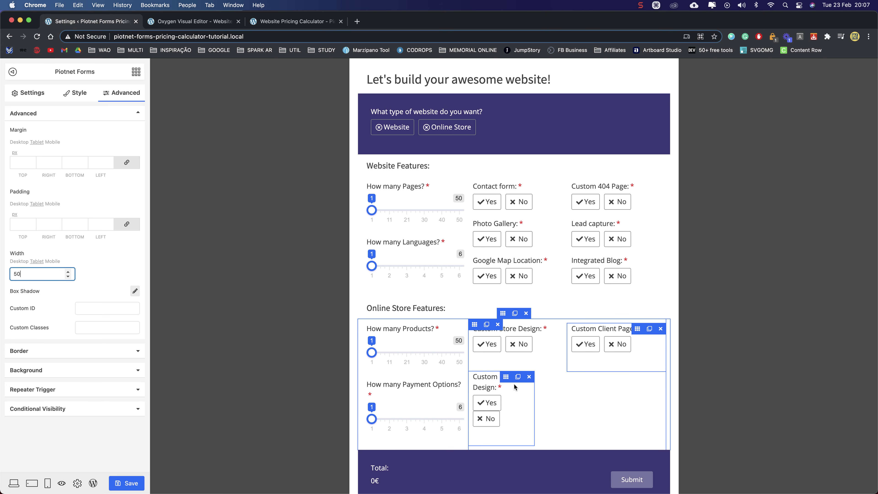
Set the tablet width of the Custom Email Design field to 50
left_click(505, 378)
left_click(120, 94)
left_click(41, 277)
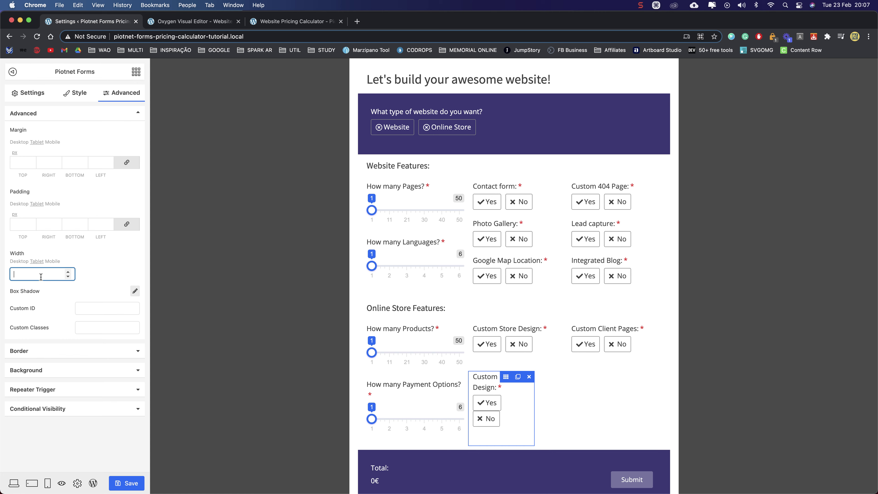
type("50")
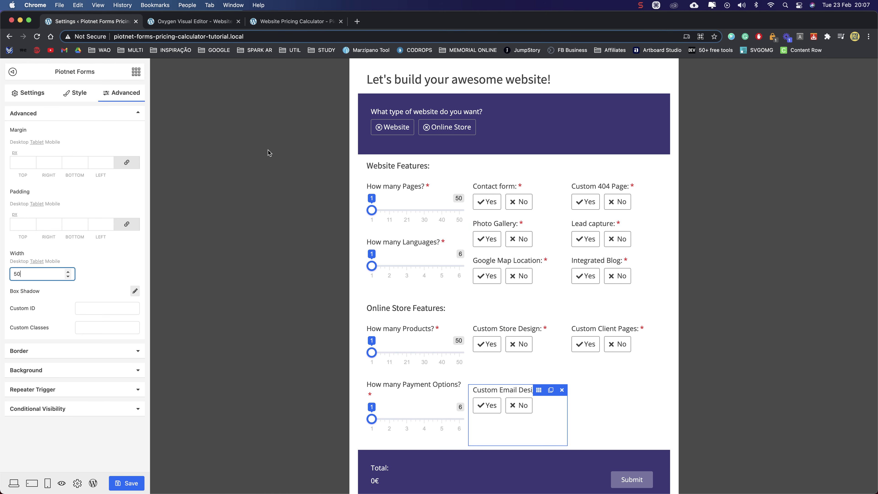
Switch to the mobile layout and set the column width of the Website Features slider column to 100%
left_click(49, 484)
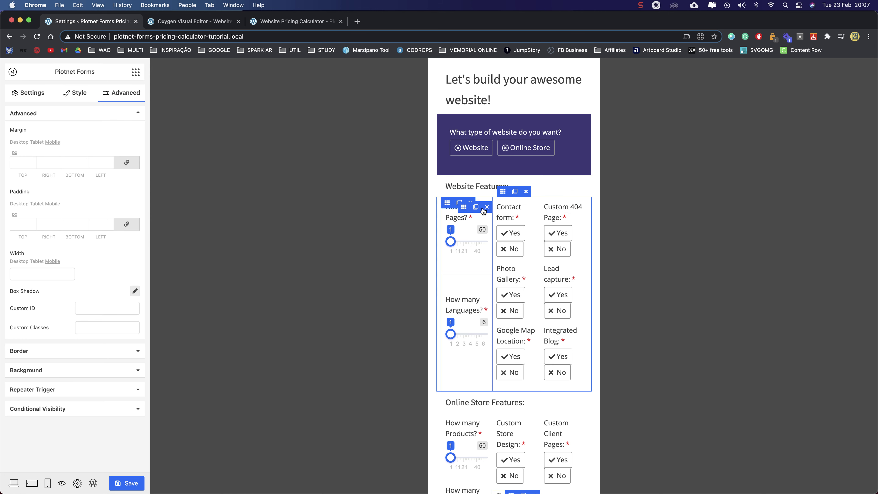
left_click(447, 203)
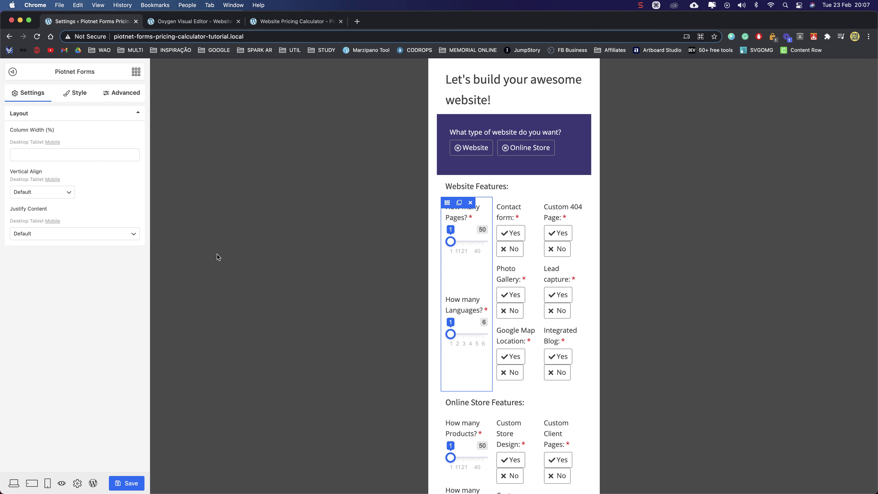
left_click(40, 152)
type("100")
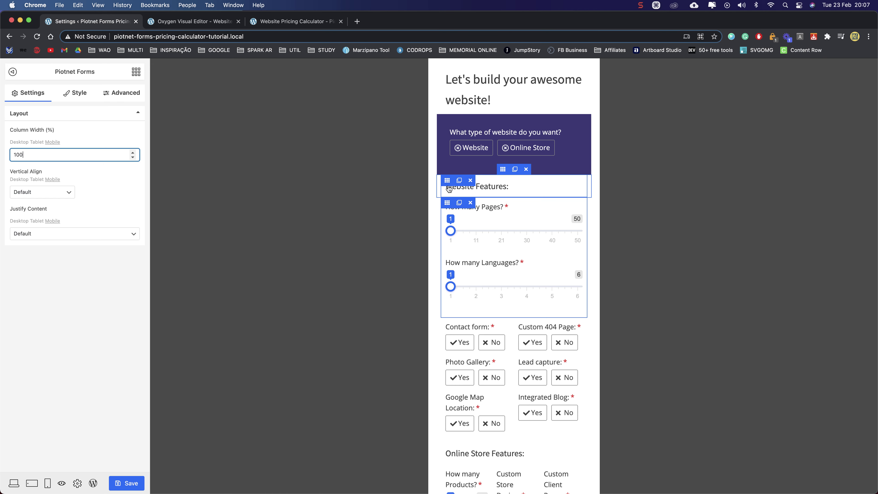
Set the mobile column width of the Online Store Features slider column to 100%
left_click(493, 190)
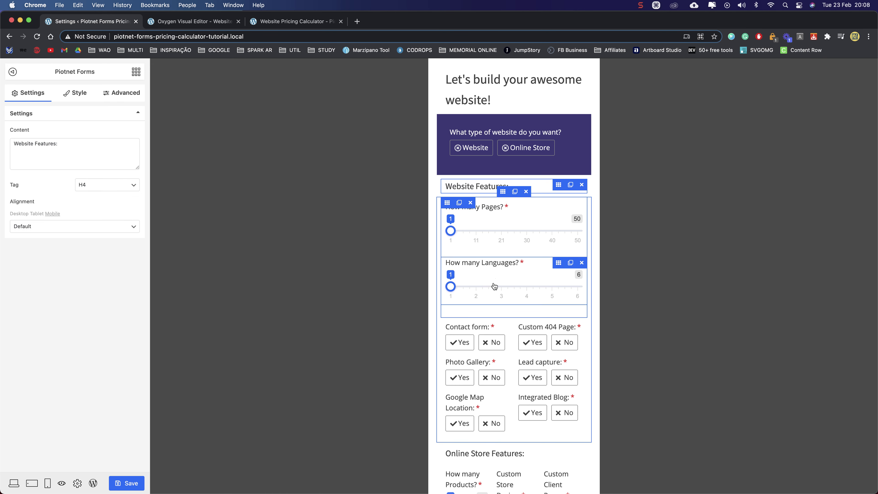
scroll(495, 208, "down", 3)
scroll(535, 235, "down", 3)
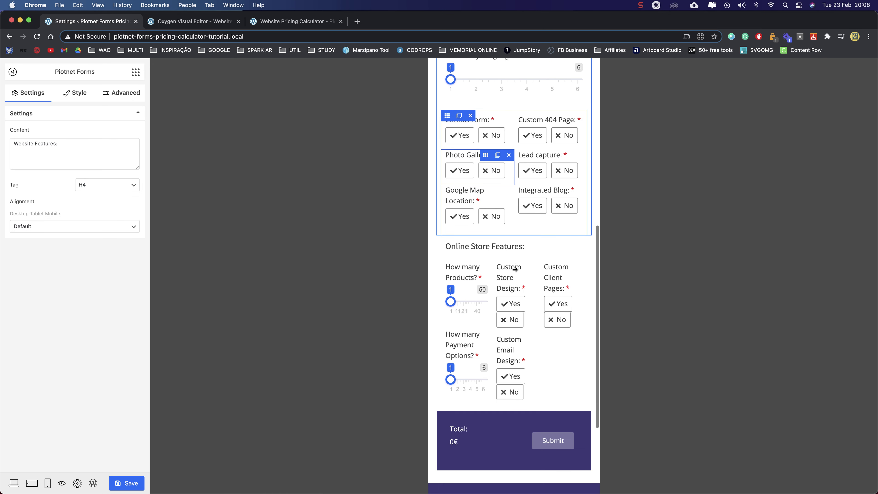
left_click(446, 263)
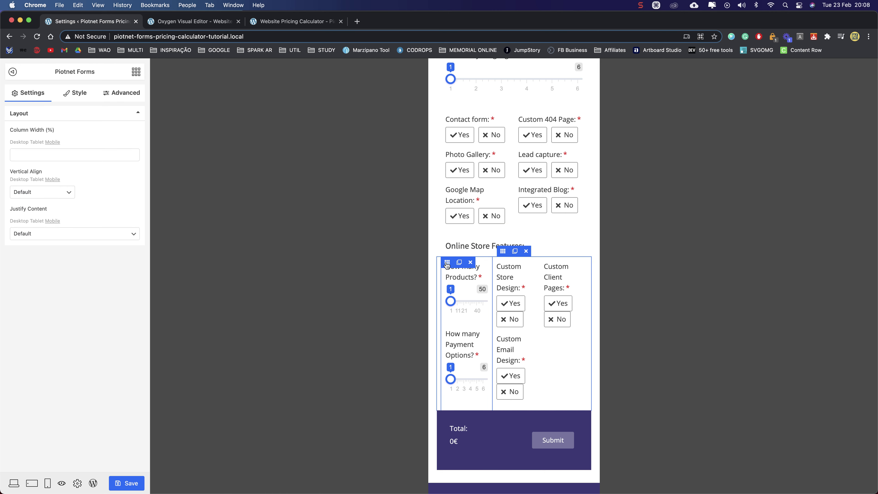
left_click(44, 154)
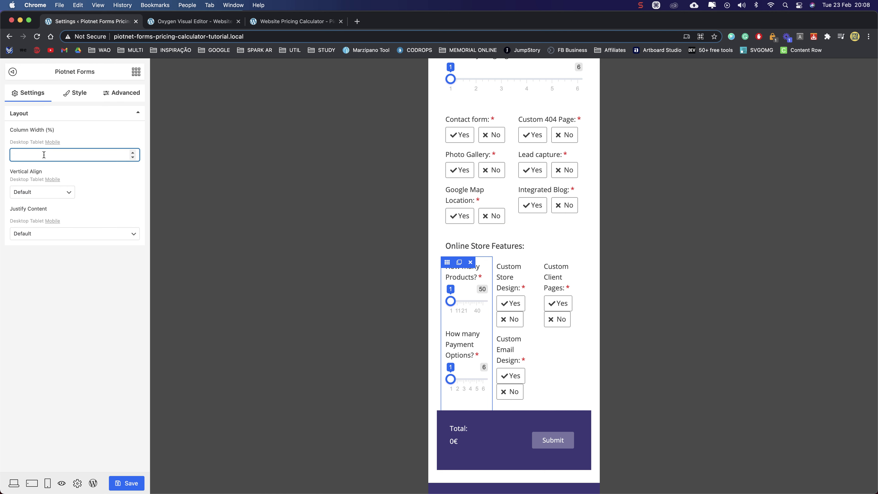
type("100")
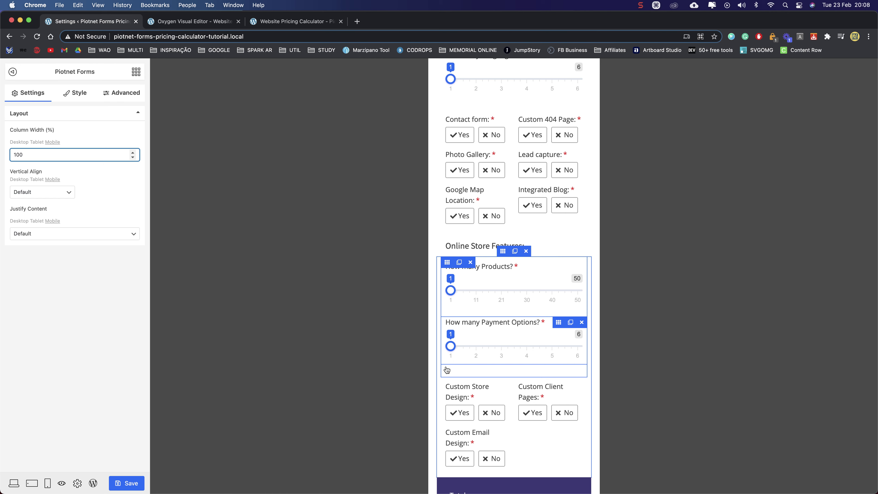
scroll(535, 238, "down", 3)
scroll(534, 238, "down", 1)
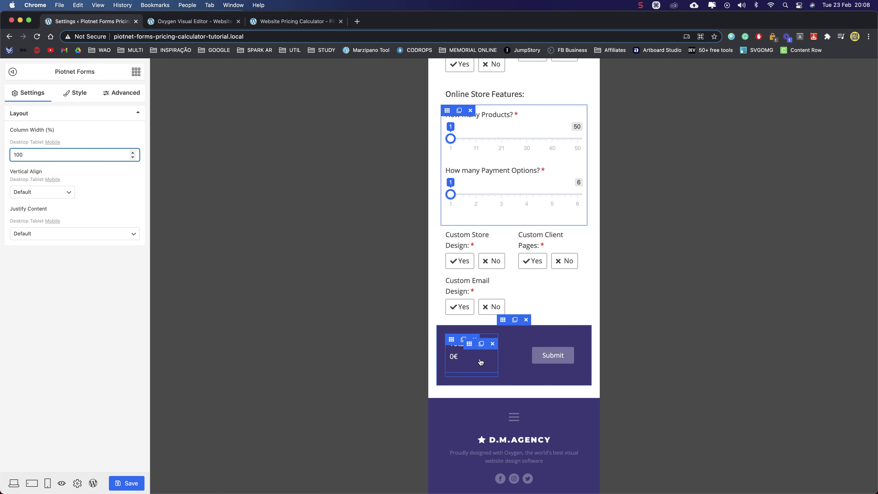
Set the mobile column width of the Name field's column under Personal Info to 100% and save the form
scroll(559, 307, "up", 13)
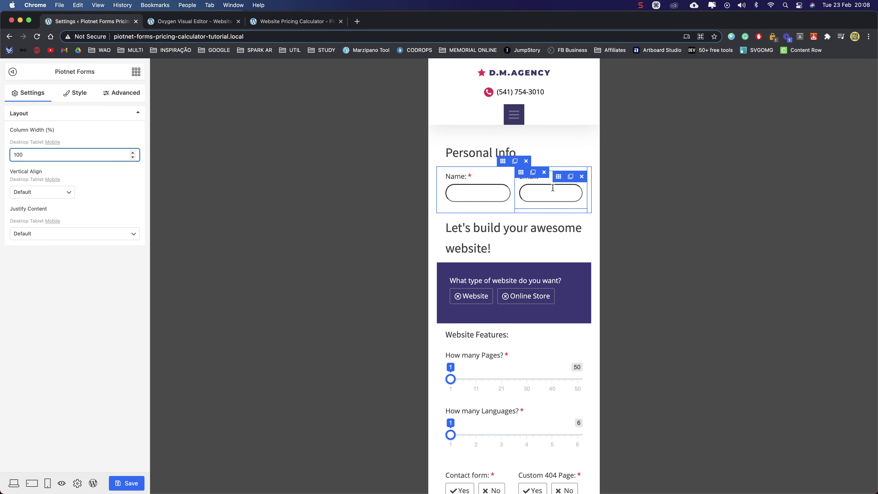
left_click(448, 174)
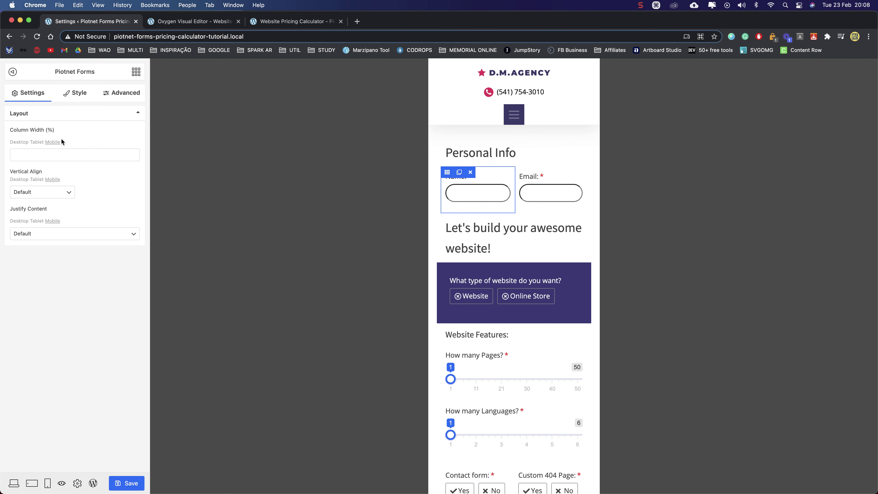
left_click(64, 156)
type("100")
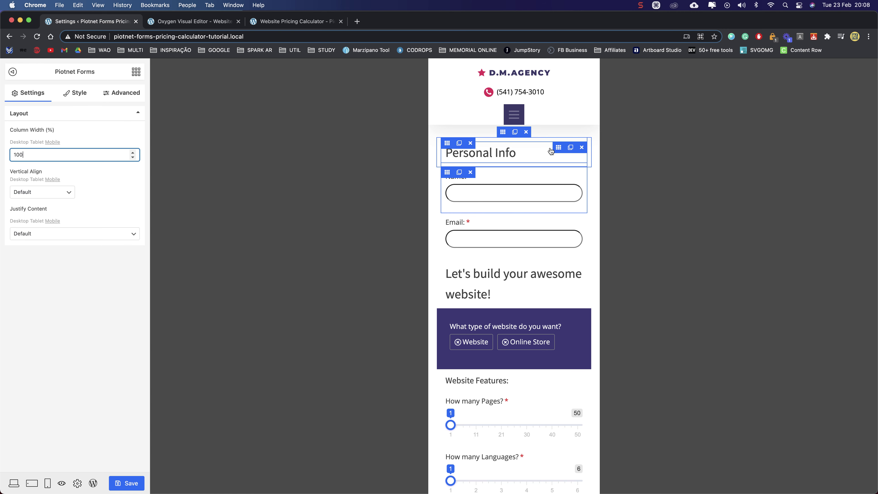
left_click(562, 111)
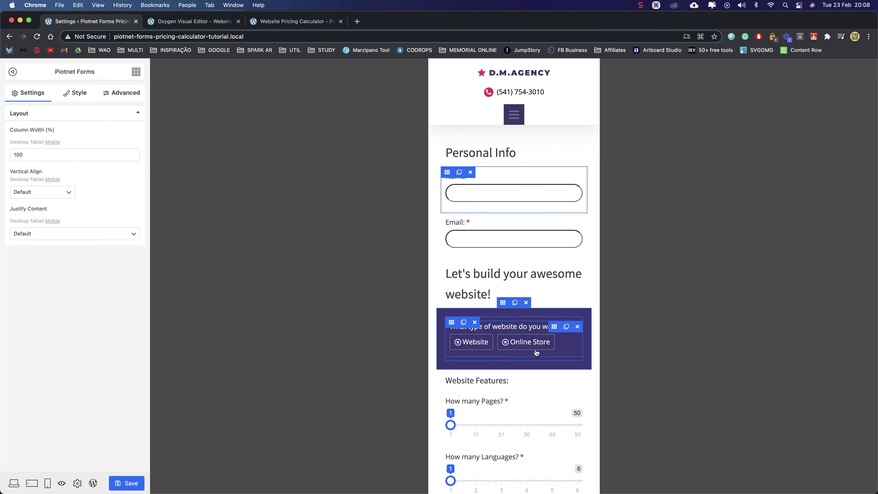
left_click(128, 483)
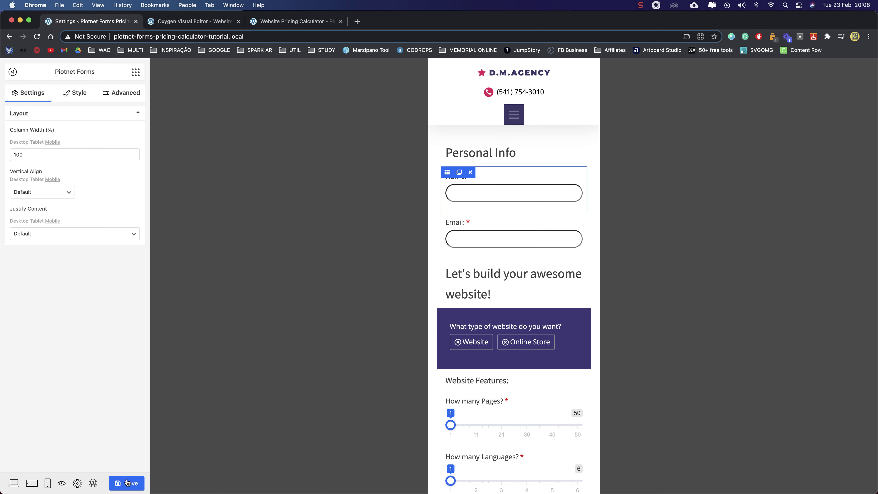
Save the page in the Oxygen editor, then reload the live page and open its price calculator modal in the iPad Pro preview
left_click(203, 26)
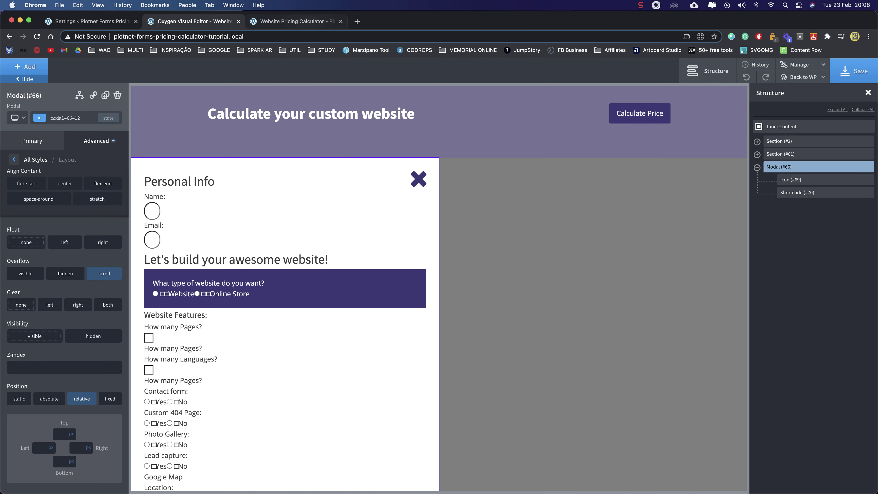
left_click(862, 72)
left_click(307, 21)
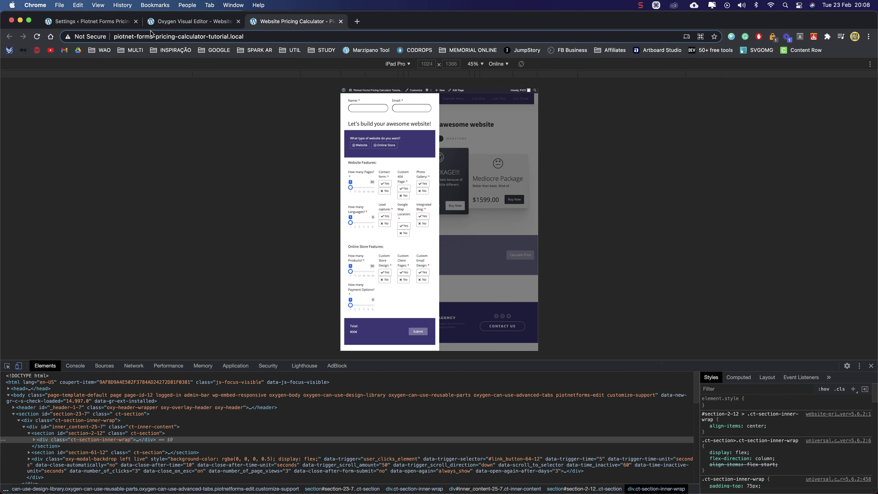
left_click(37, 36)
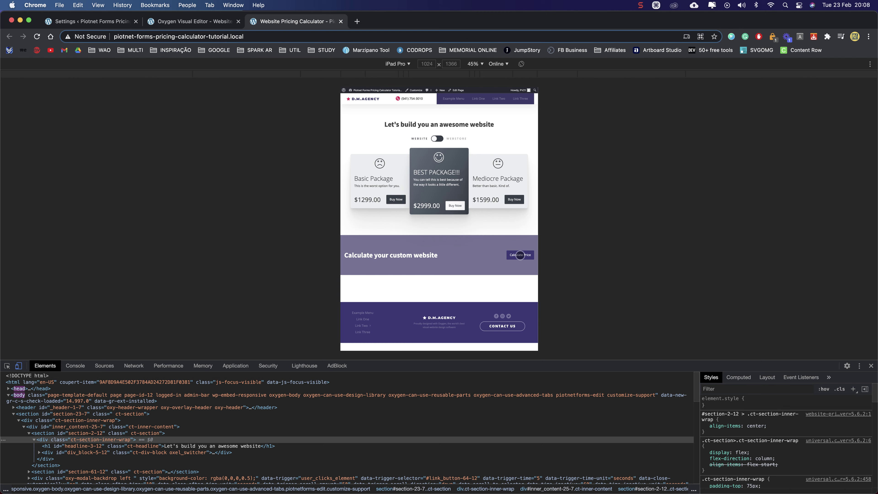
left_click(519, 255)
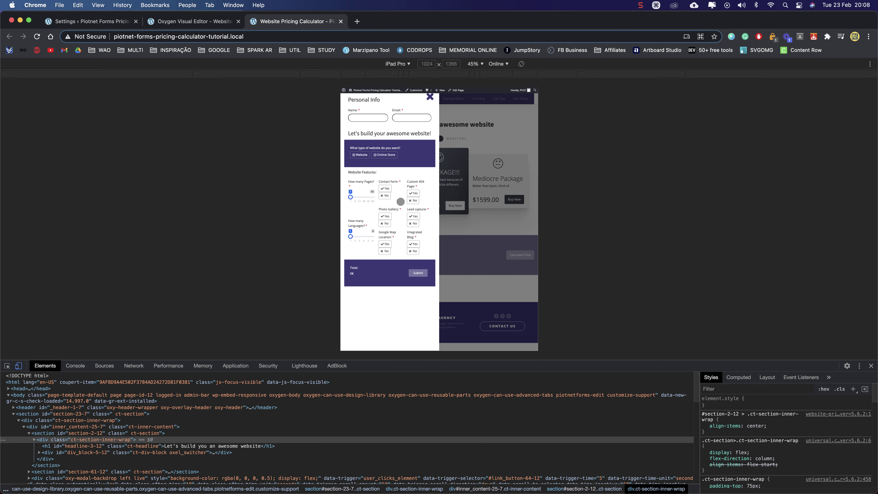
View the device preview at 100% zoom, then close the developer tools and reopen the calculator modal at desktop size
left_click(481, 65)
left_click(486, 94)
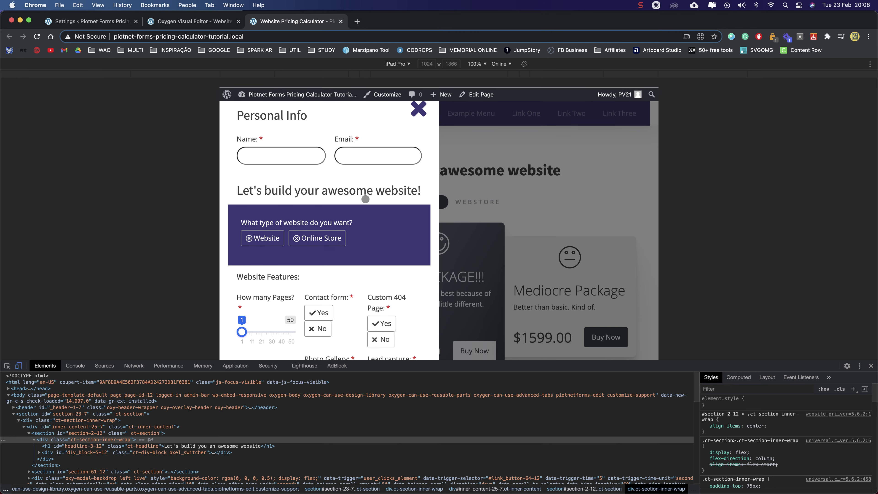
left_click(869, 366)
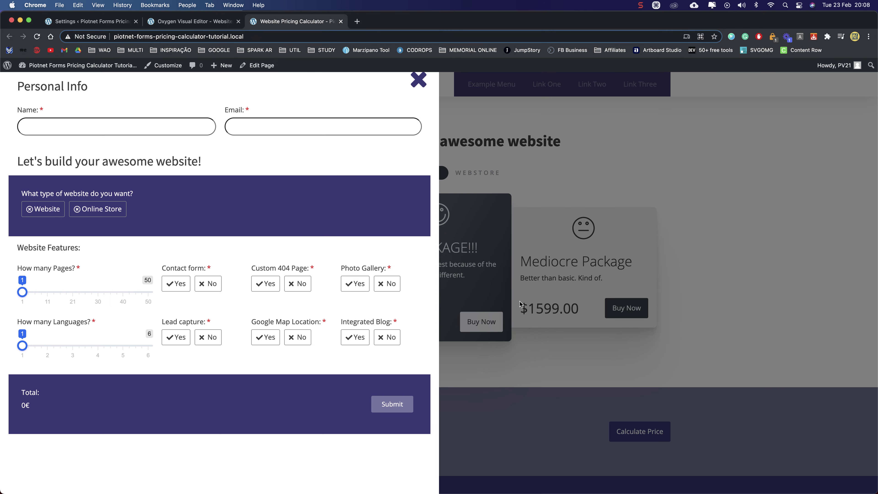
left_click(422, 84)
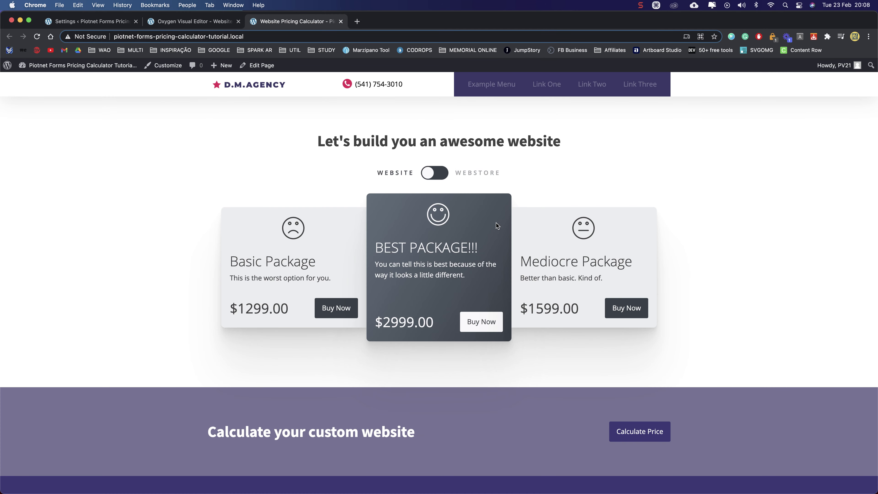
scroll(495, 227, "down", 3)
left_click(640, 360)
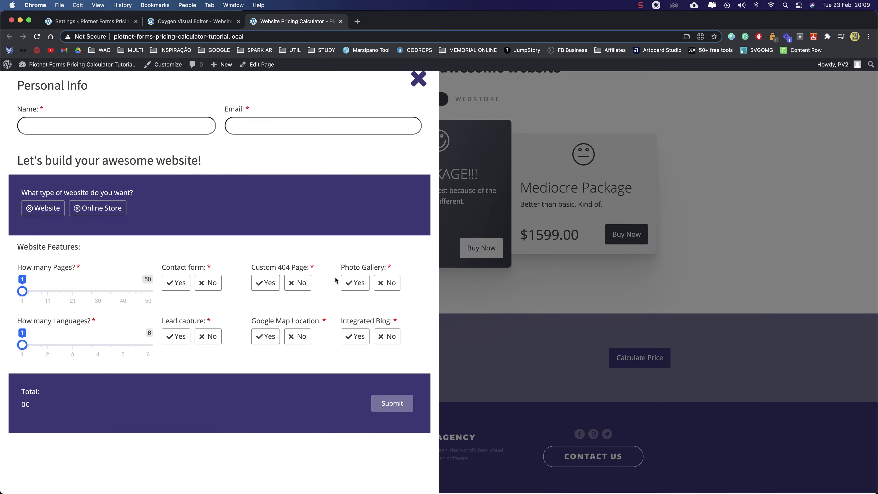
Test the calculator by alternating the website type between Online Store and Website, ending on Website, and close the modal
left_click(87, 213)
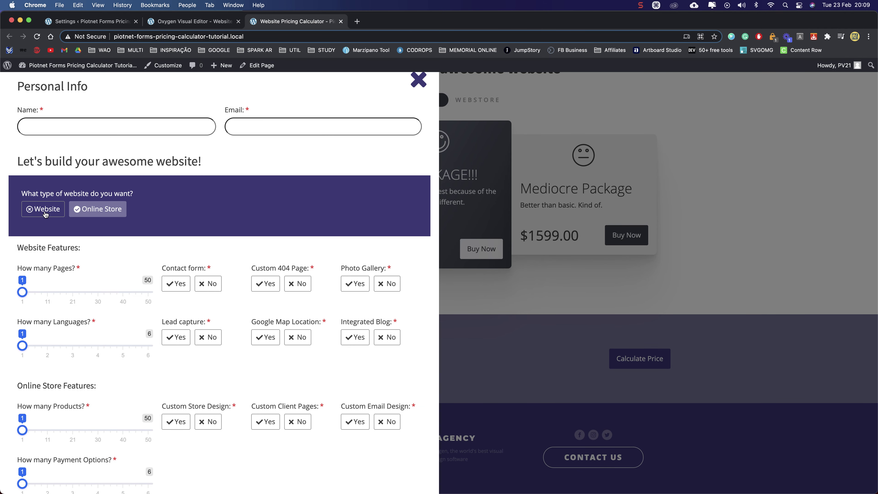
left_click(55, 213)
left_click(94, 215)
left_click(49, 210)
left_click(87, 212)
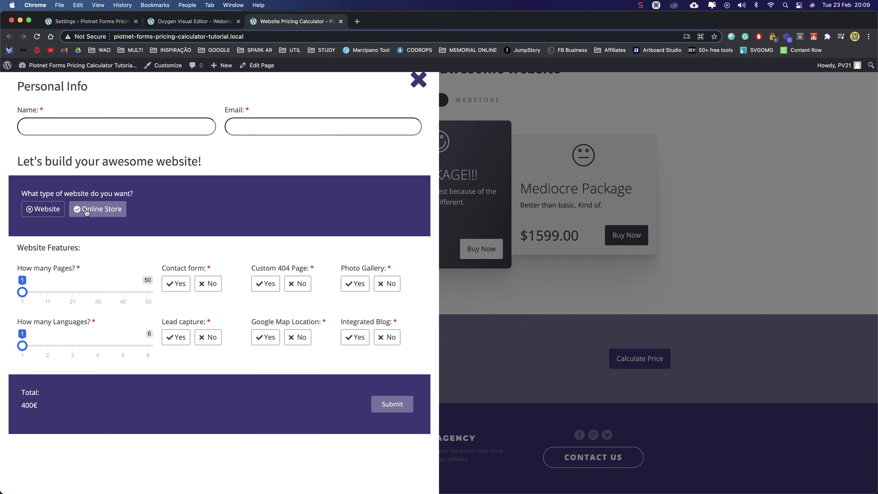
left_click(35, 210)
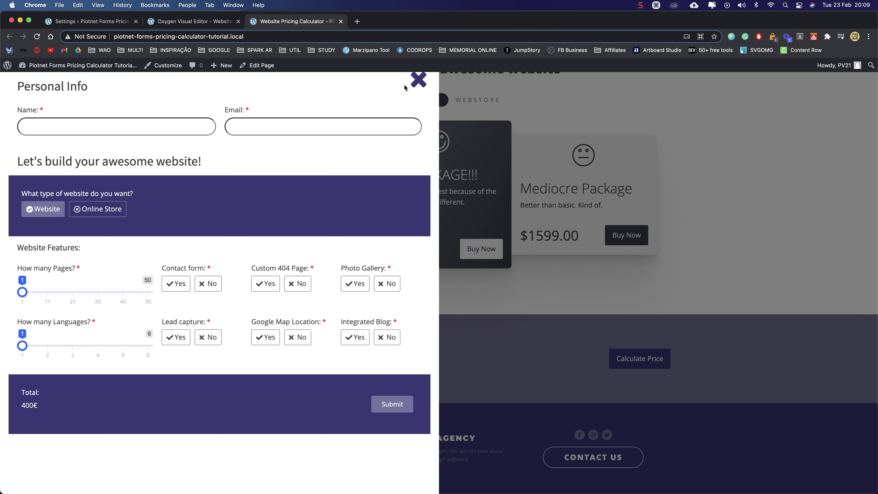
left_click(418, 80)
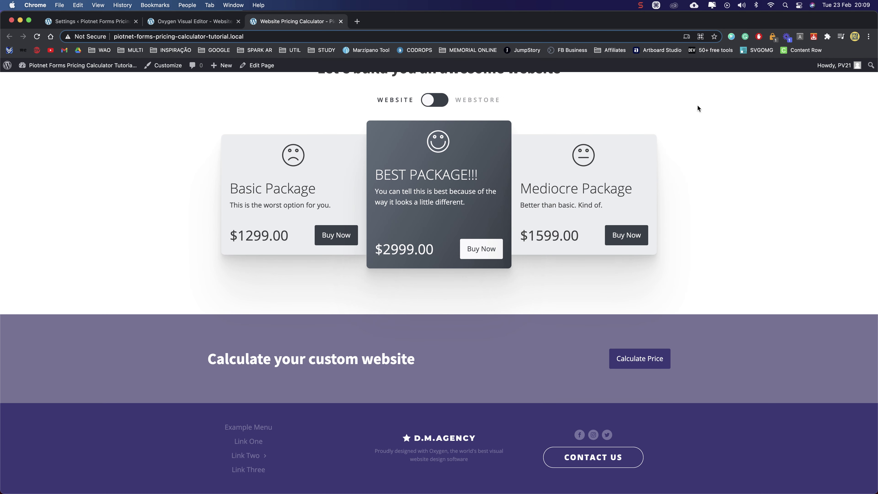
left_click(642, 5)
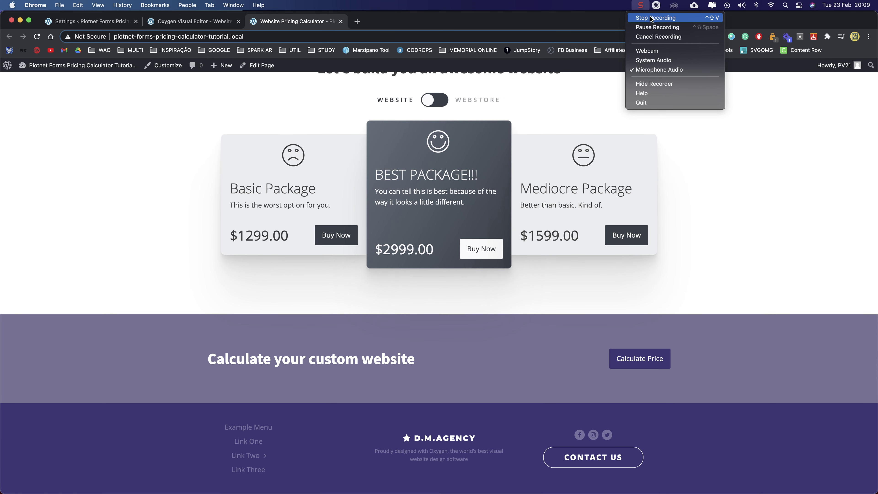